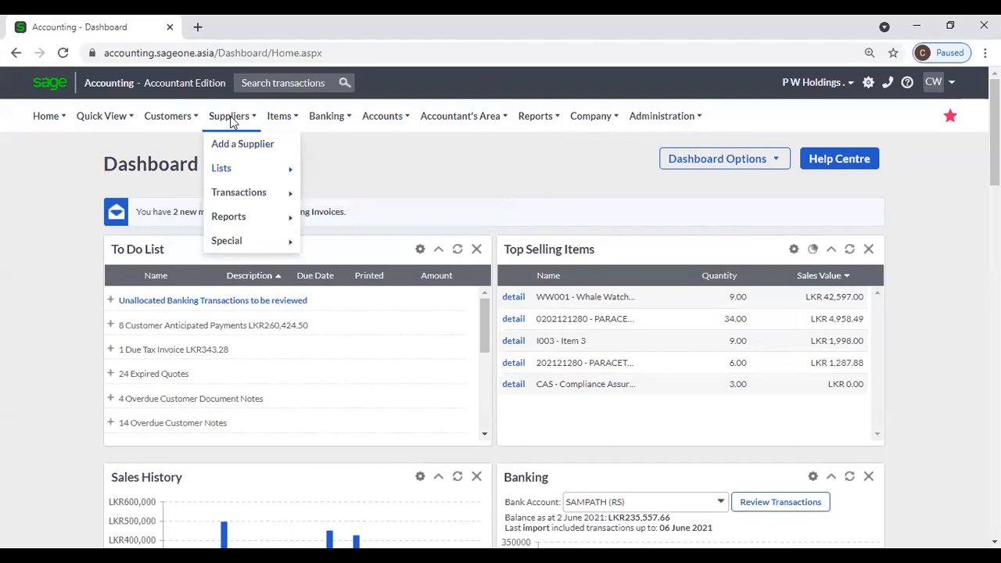
# Step: Open the list of suppliers and start a new supplier record
pyautogui.moveTo(239, 170)
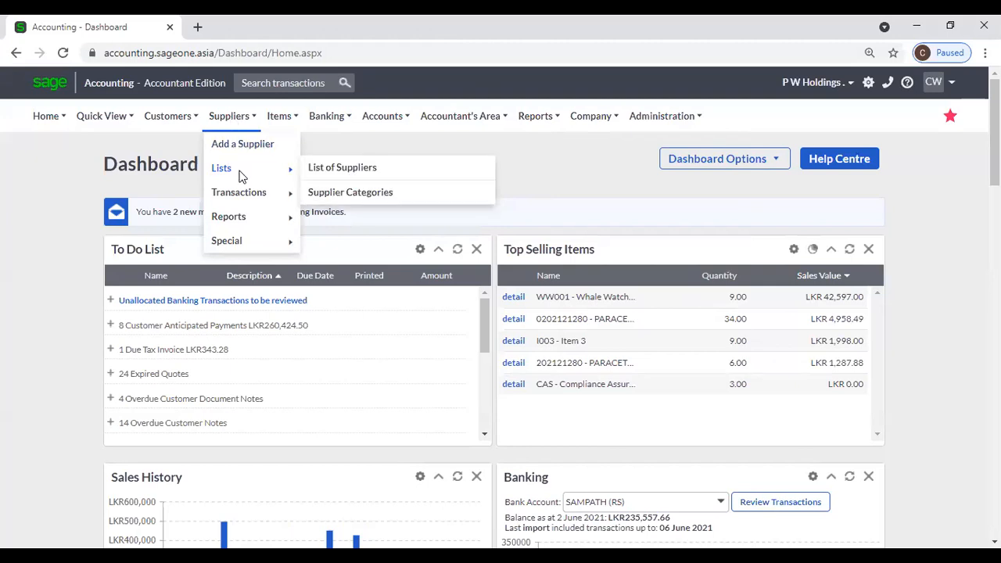
pyautogui.click(322, 173)
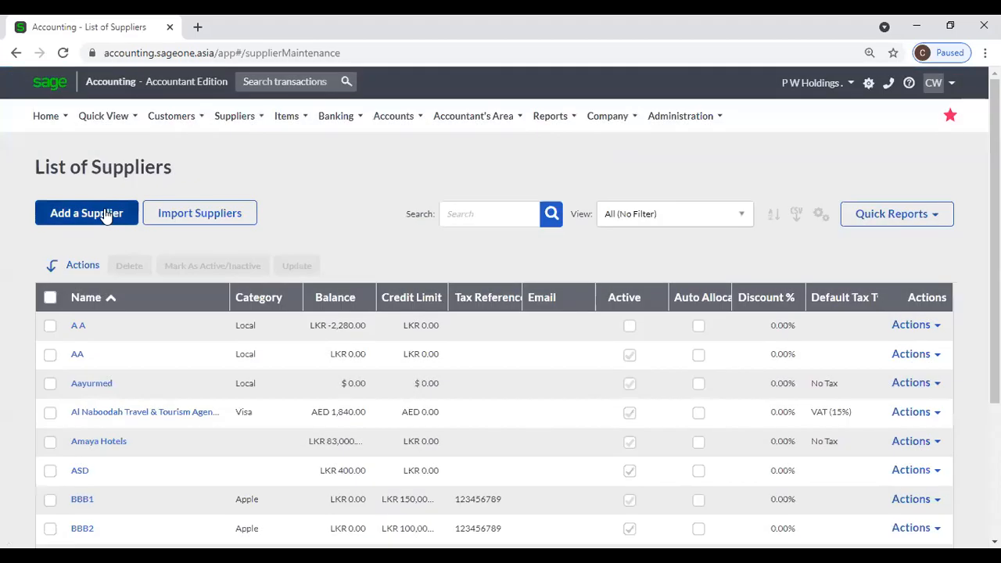
pyautogui.click(104, 216)
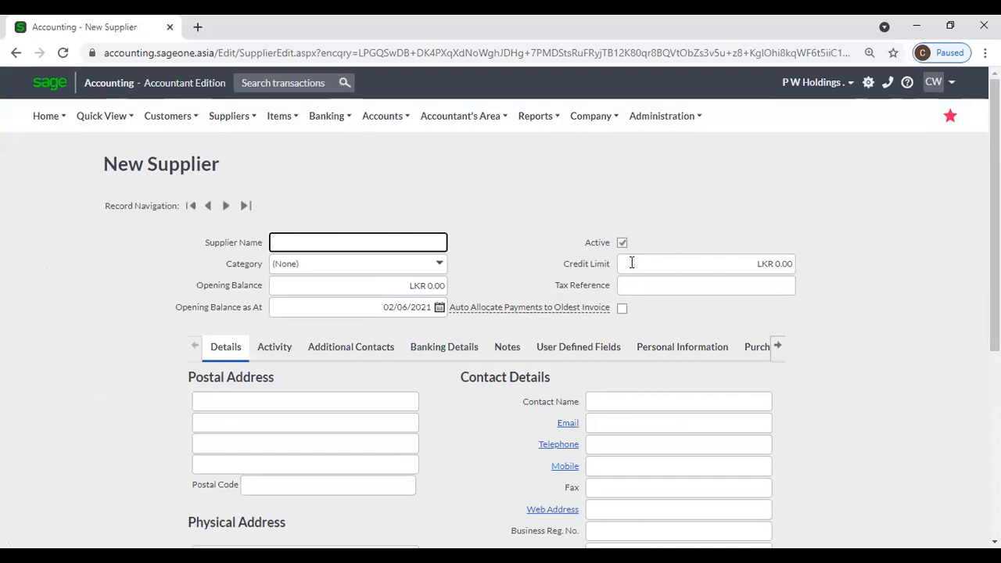
# Step: Examine the new supplier form's general fields, postal and physical address sections, and contact details
pyautogui.scroll(-1, 894, 292)
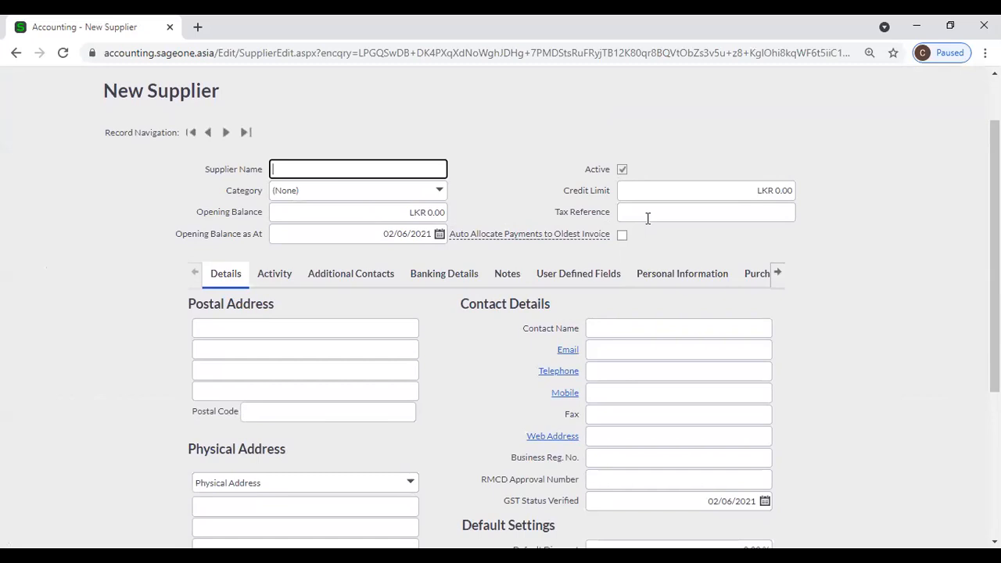
pyautogui.scroll(-1, 648, 218)
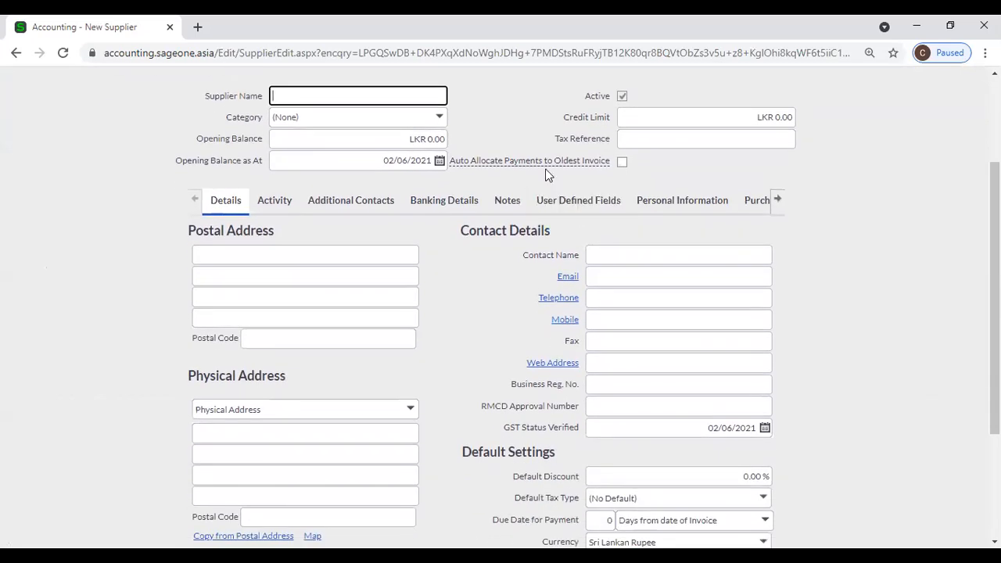
pyautogui.moveTo(547, 162)
pyautogui.scroll(-2, 223, 289)
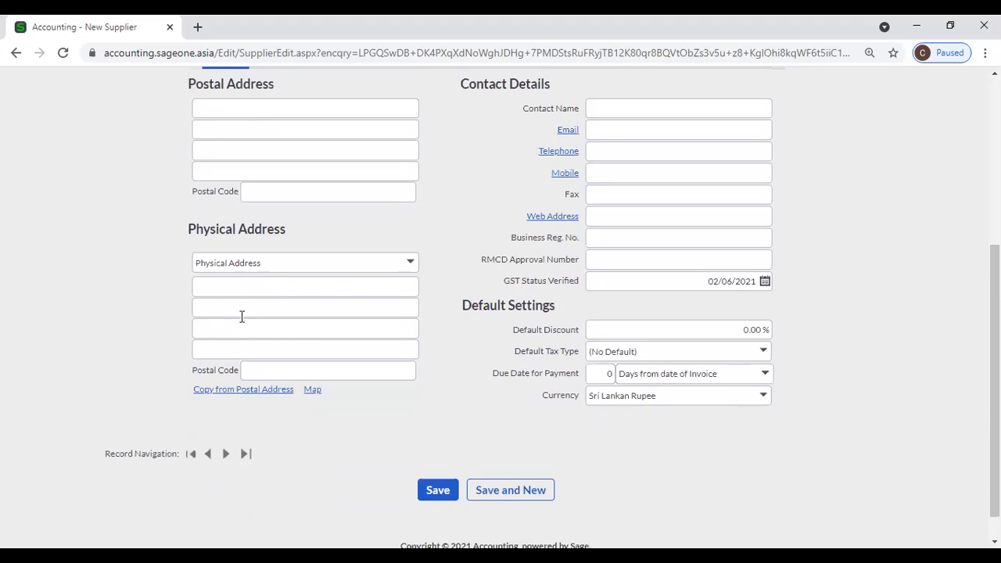
pyautogui.scroll(1, 274, 319)
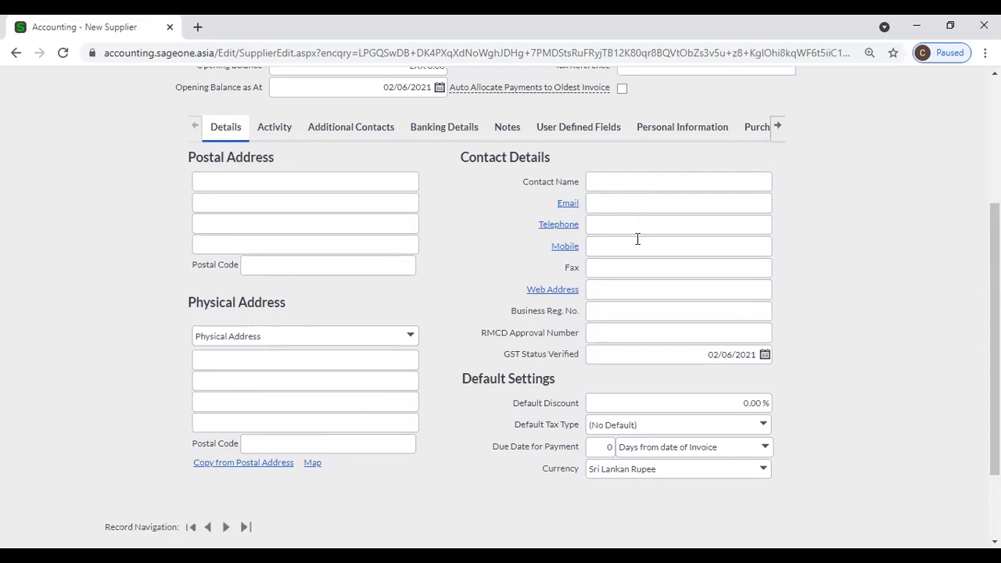
pyautogui.scroll(-1, 637, 238)
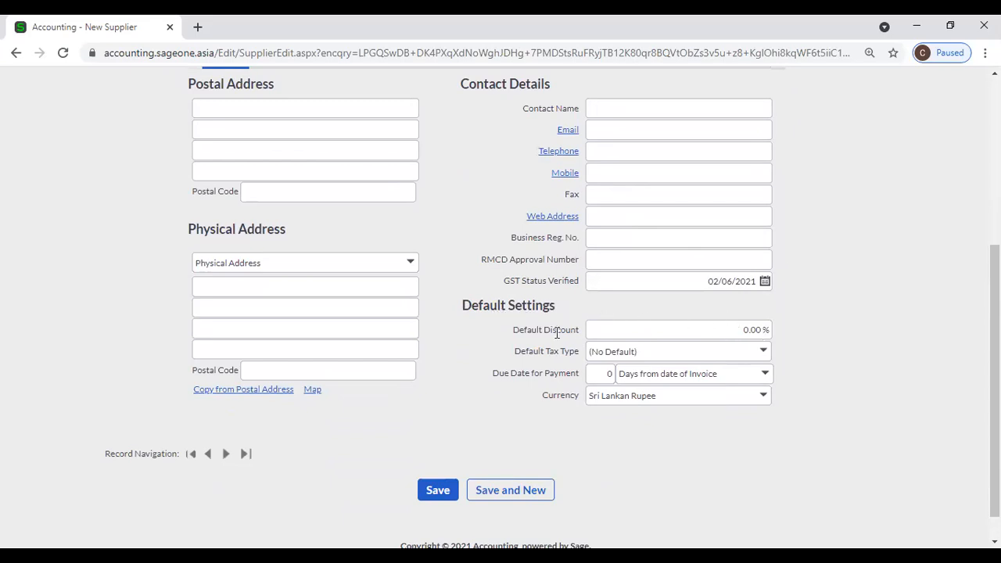
# Step: Review the new supplier's default discount, the tax type choices, the payment due days and the currency choices without changing them
pyautogui.click(657, 329)
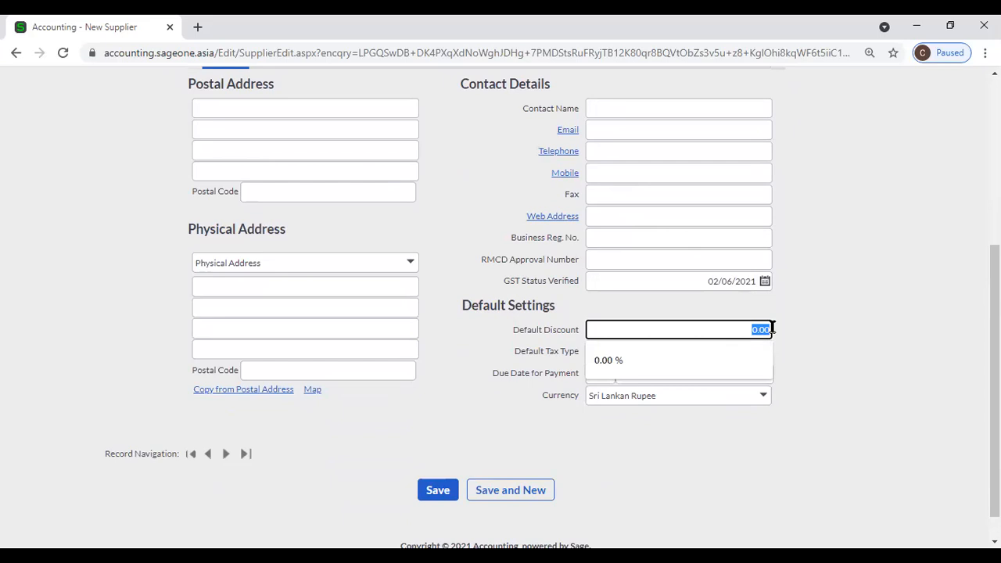
pyautogui.click(809, 332)
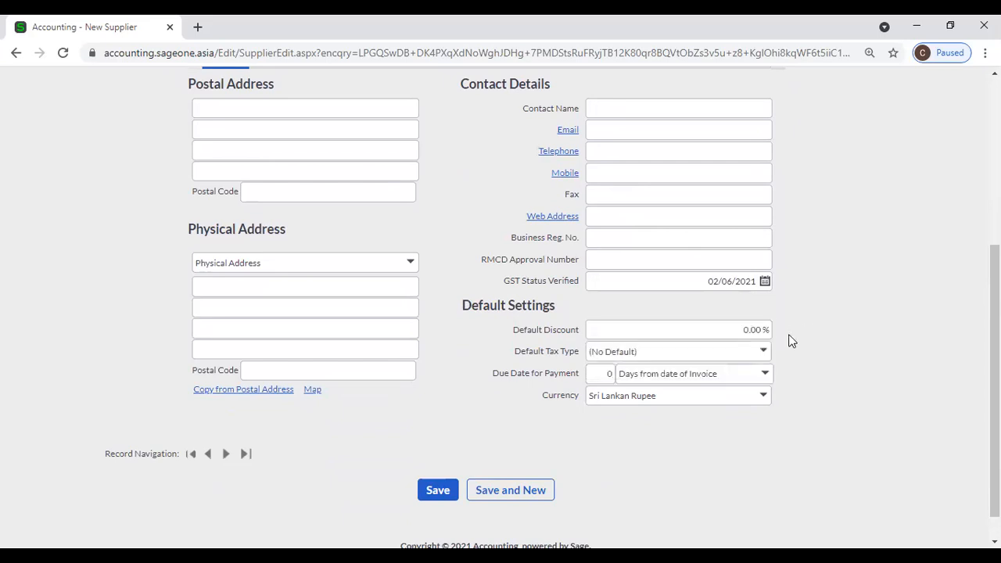
pyautogui.click(763, 352)
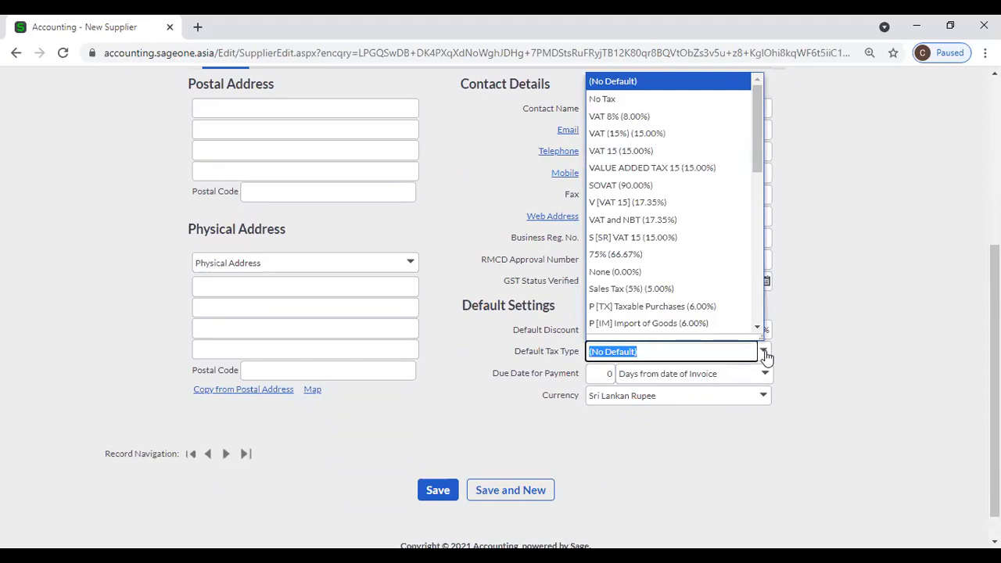
pyautogui.click(823, 340)
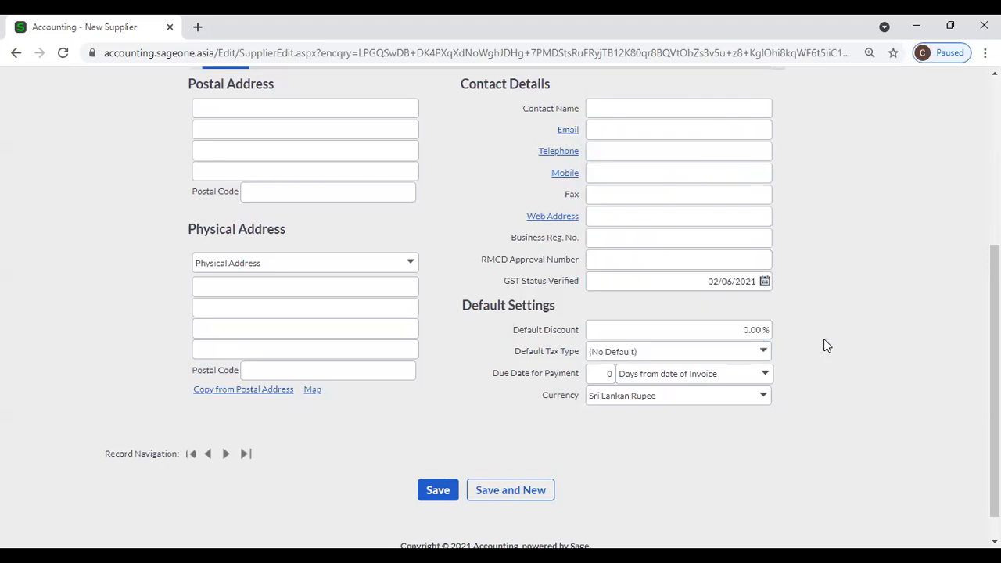
pyautogui.click(607, 375)
pyautogui.click(763, 399)
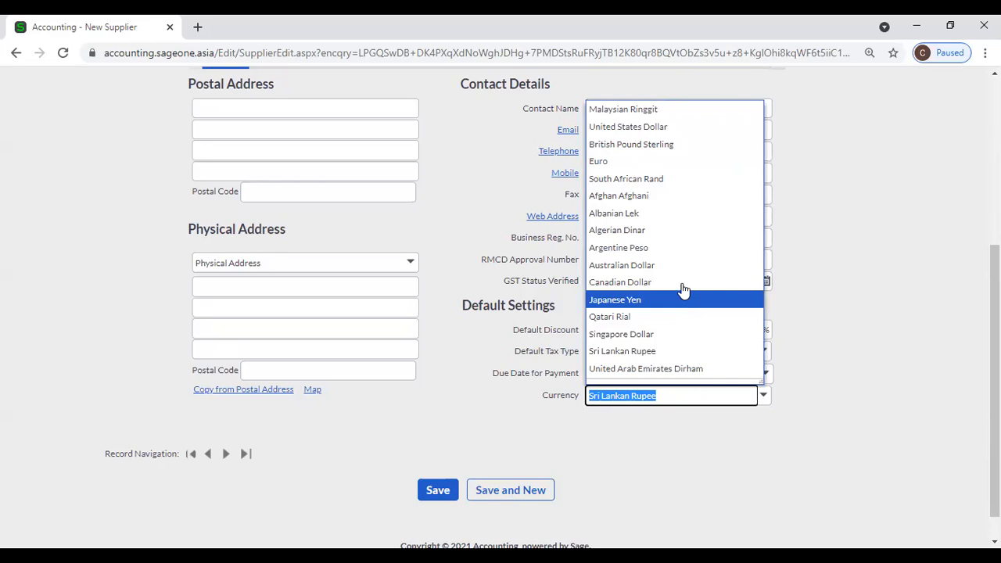
pyautogui.click(847, 303)
pyautogui.scroll(1, 466, 320)
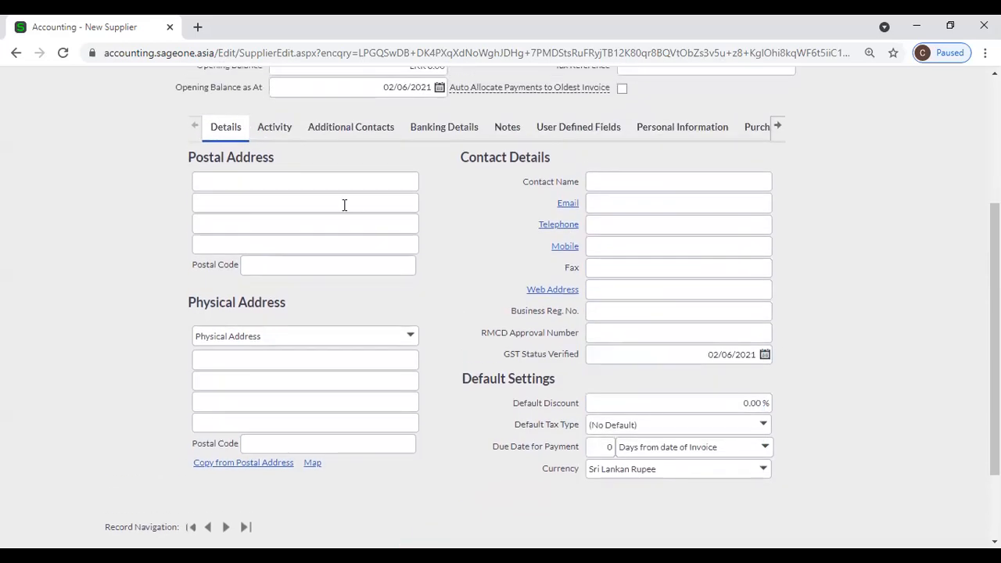
# Step: Look through the new supplier's additional contacts, banking details, notes and user defined fields, and return to the main details
pyautogui.click(340, 132)
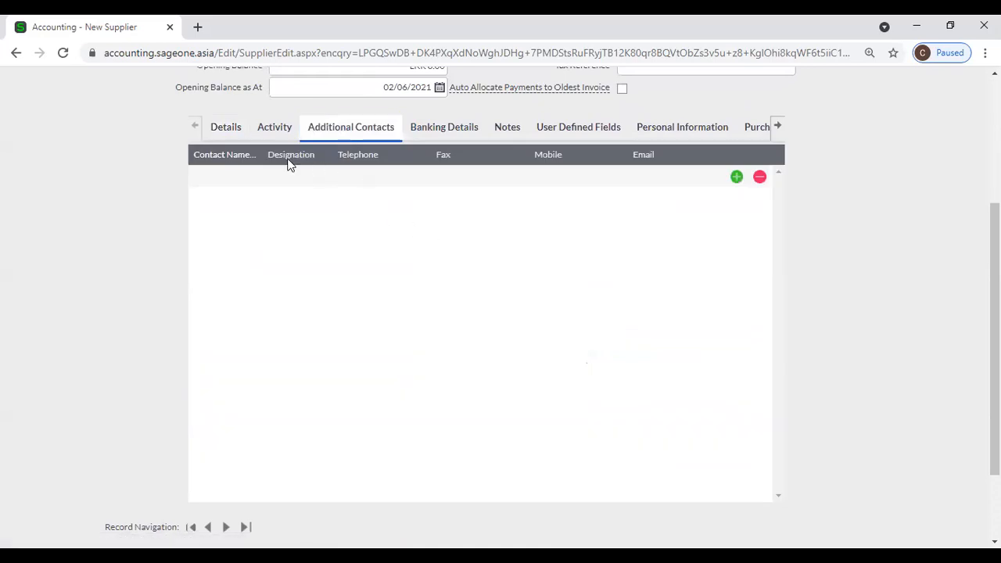
pyautogui.click(215, 128)
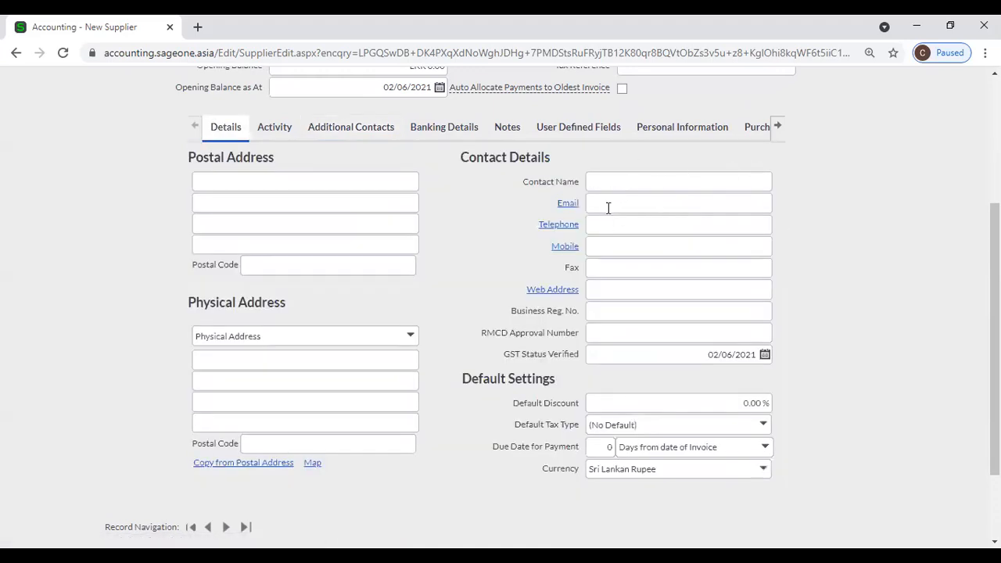
pyautogui.click(349, 136)
pyautogui.click(438, 133)
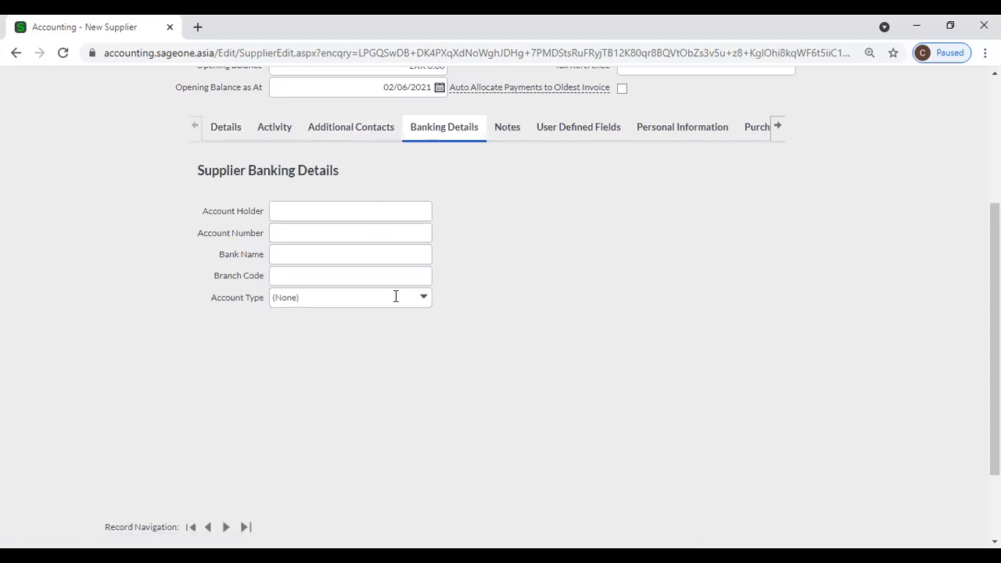
pyautogui.click(496, 140)
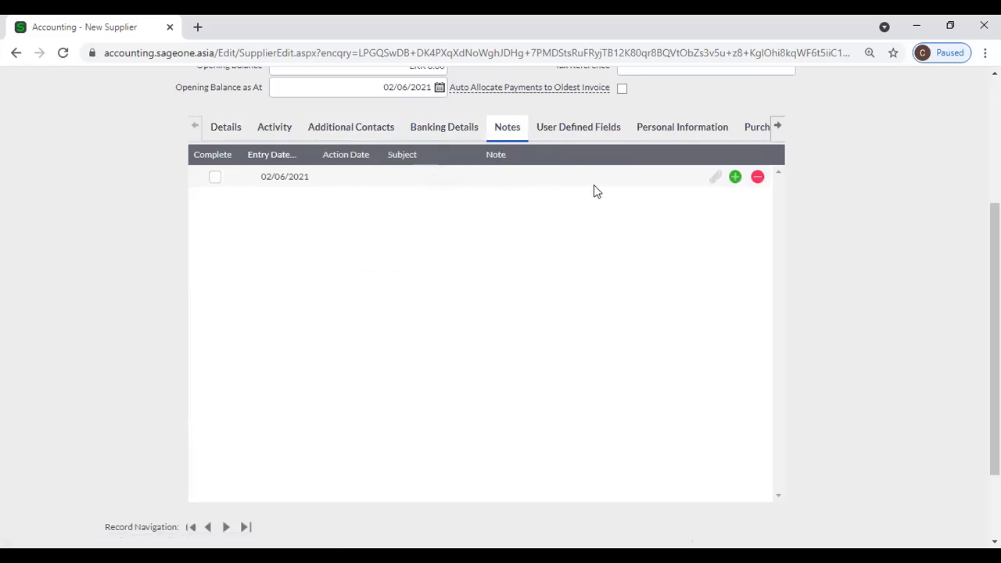
pyautogui.click(559, 127)
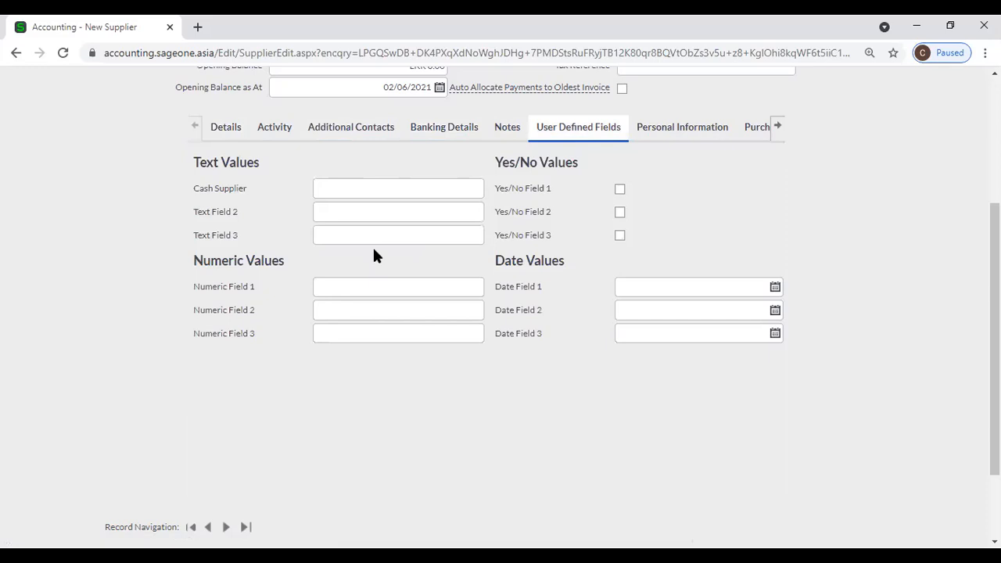
pyautogui.click(226, 129)
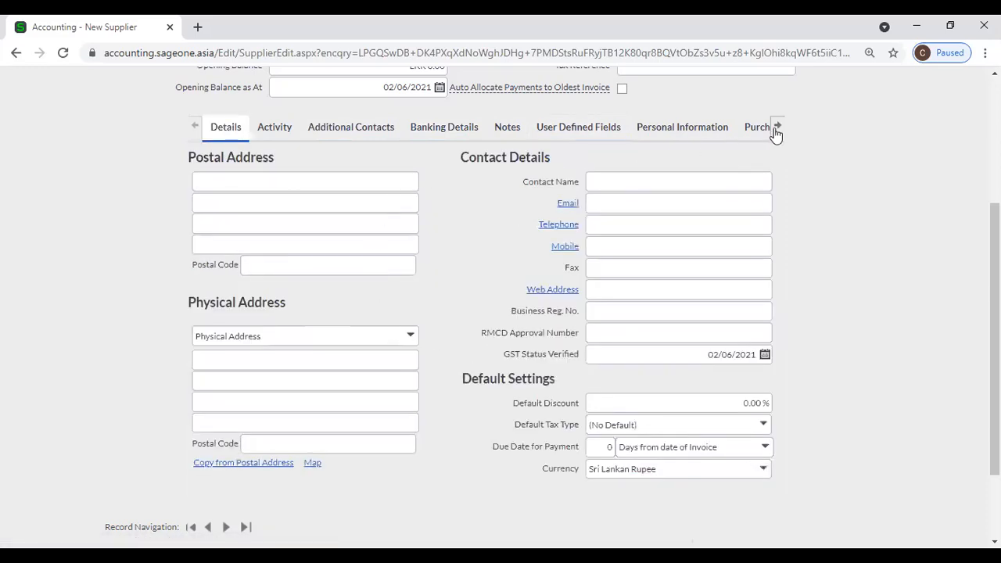
# Step: Inspect the new supplier's report layouts, including the layout field for the Purchase Order report, leaving it as is
pyautogui.click(775, 134)
pyautogui.click(772, 134)
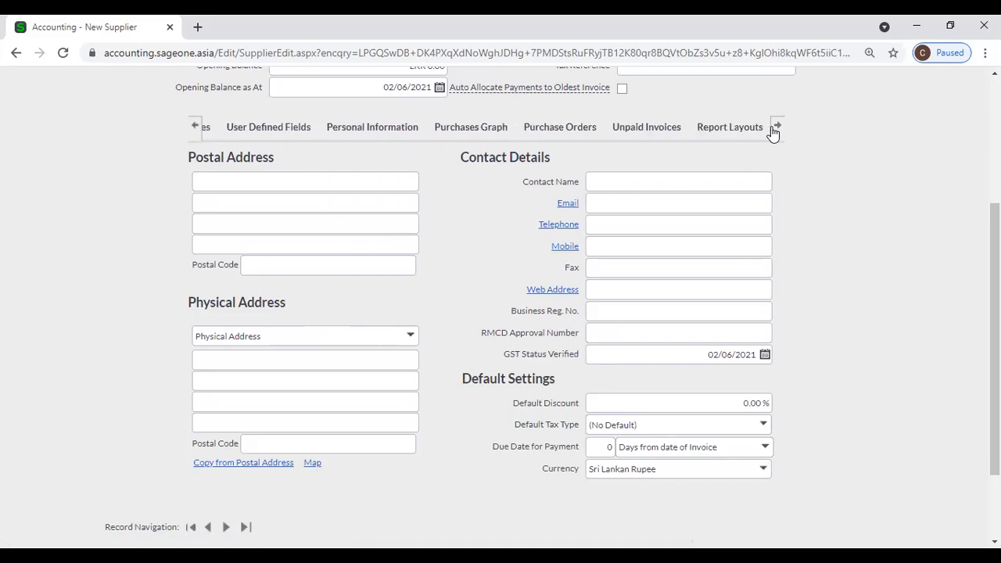
pyautogui.click(707, 133)
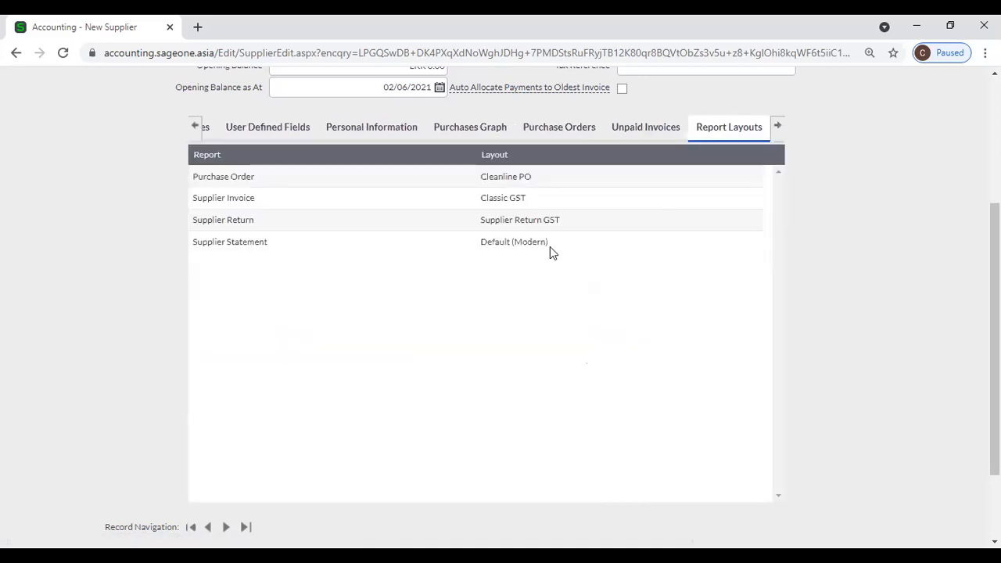
pyautogui.click(538, 179)
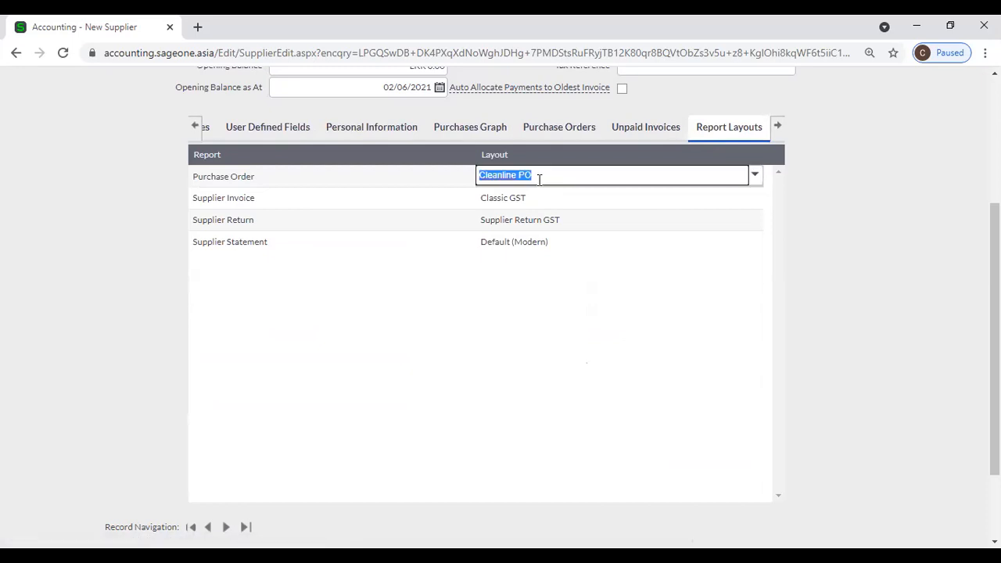
pyautogui.click(849, 290)
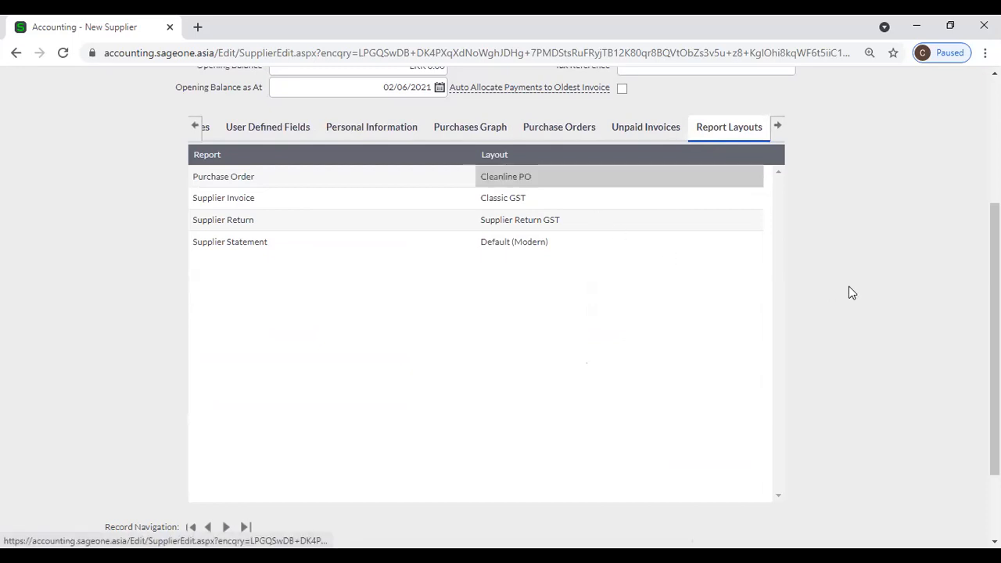
# Step: Leave the unsaved supplier record and view the list of supplier categories
pyautogui.scroll(3, 466, 245)
pyautogui.click(229, 116)
pyautogui.moveTo(235, 167)
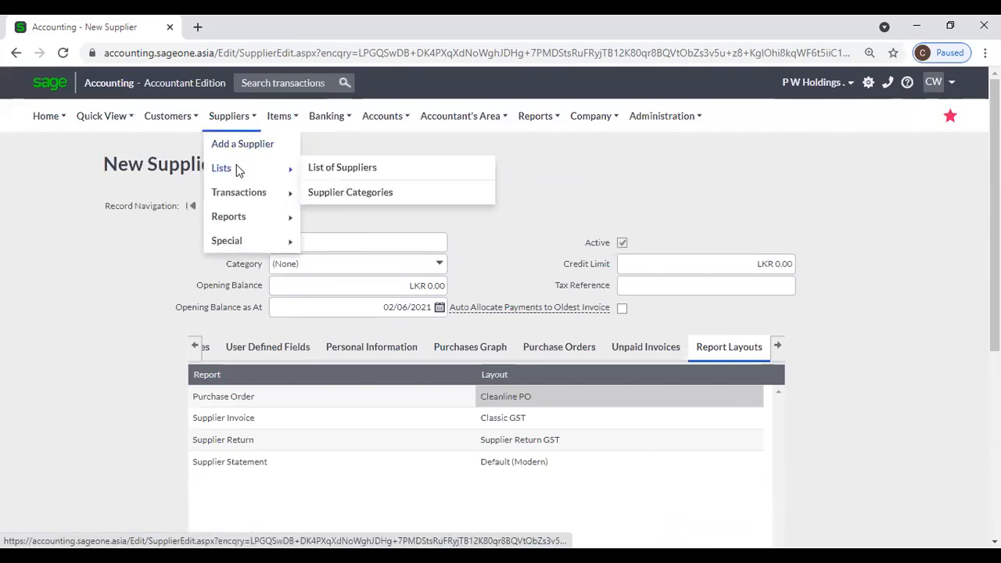
pyautogui.click(330, 201)
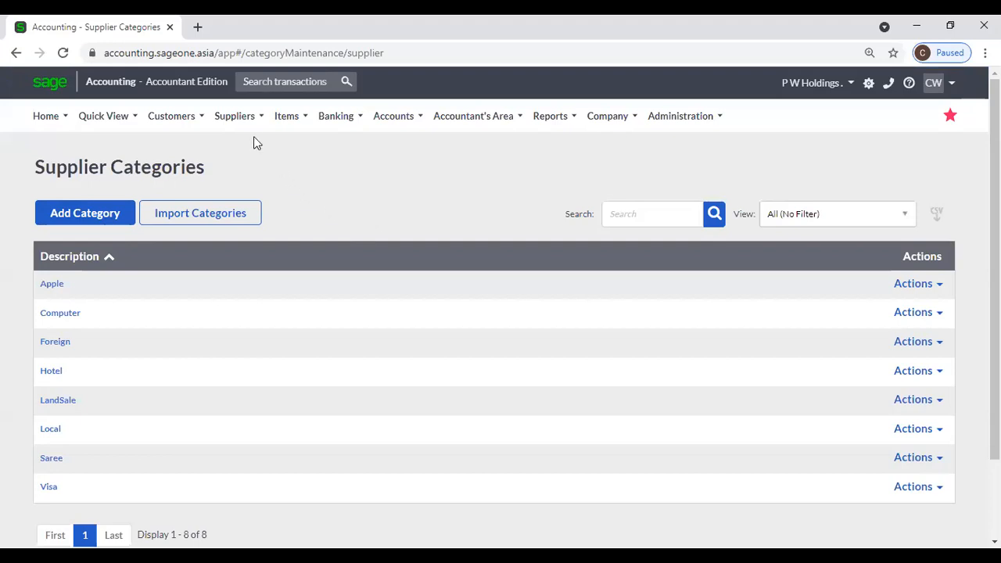
# Step: Open the Purchases by Supplier report to view its filter and report options
pyautogui.click(238, 117)
pyautogui.moveTo(269, 223)
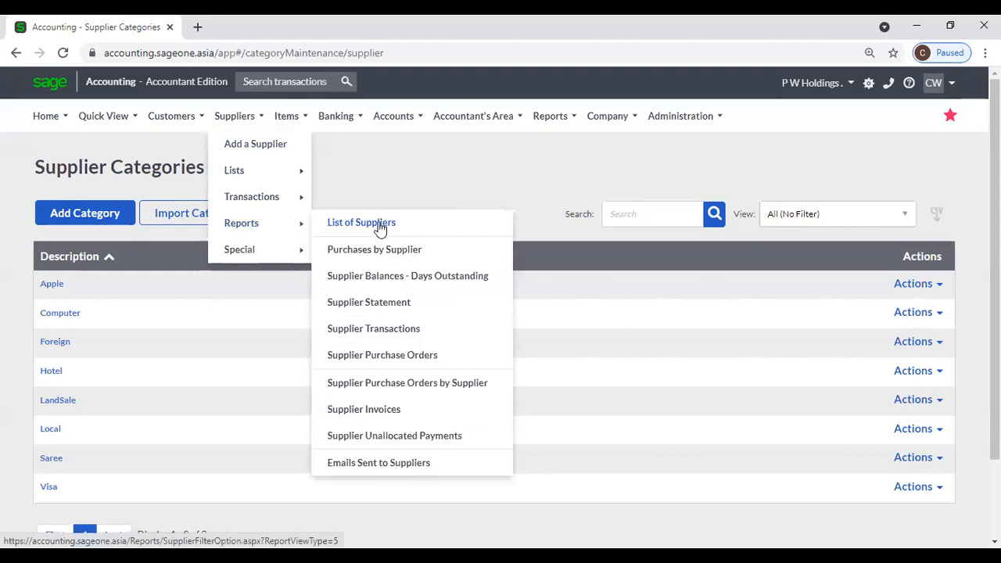
pyautogui.click(380, 251)
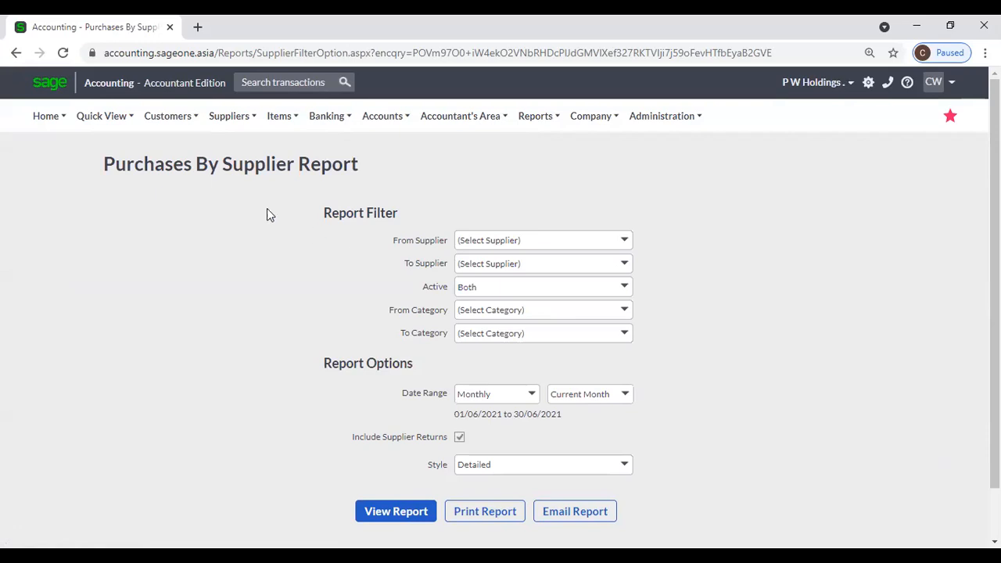
# Step: Leave the report options and go back to the supplier categories list
pyautogui.click(225, 122)
pyautogui.moveTo(227, 171)
pyautogui.click(369, 192)
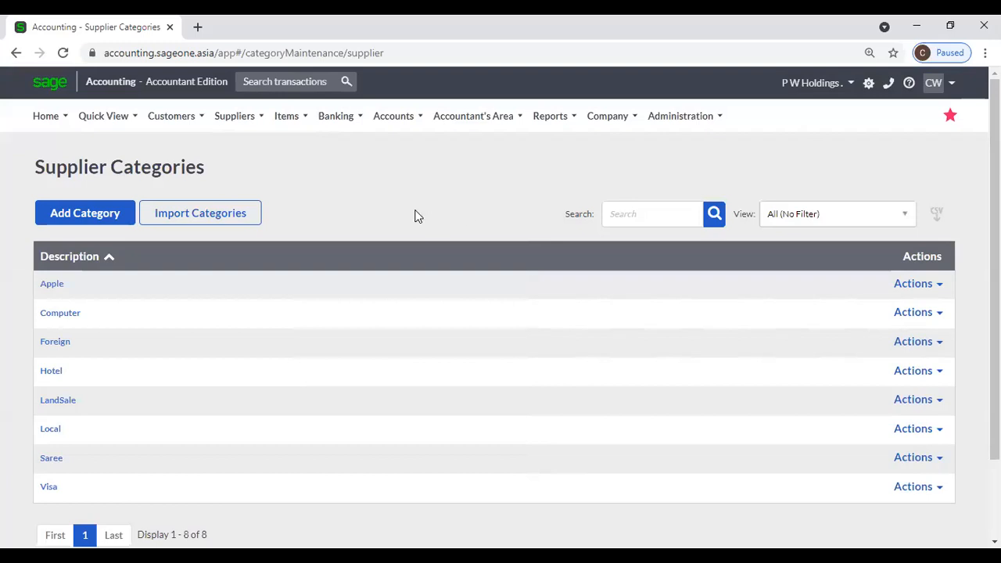
# Step: Open the supplier purchase orders list and start a new purchase order
pyautogui.click(234, 115)
pyautogui.moveTo(278, 204)
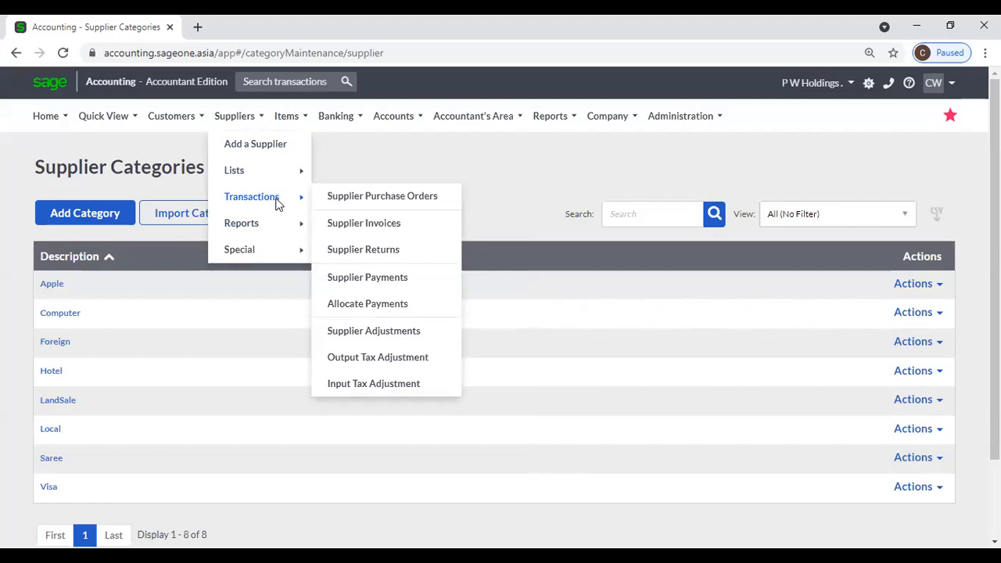
pyautogui.click(334, 202)
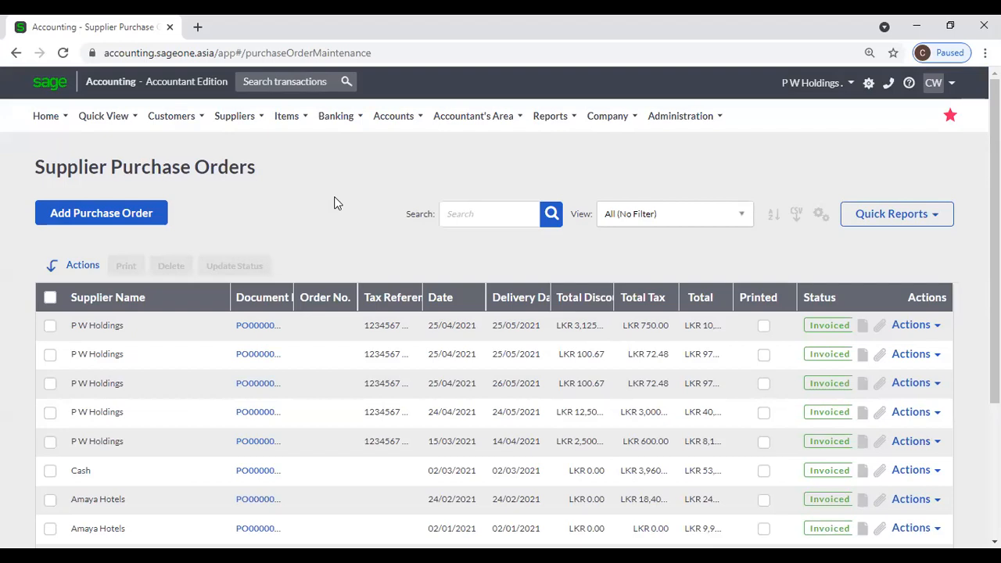
pyautogui.click(237, 117)
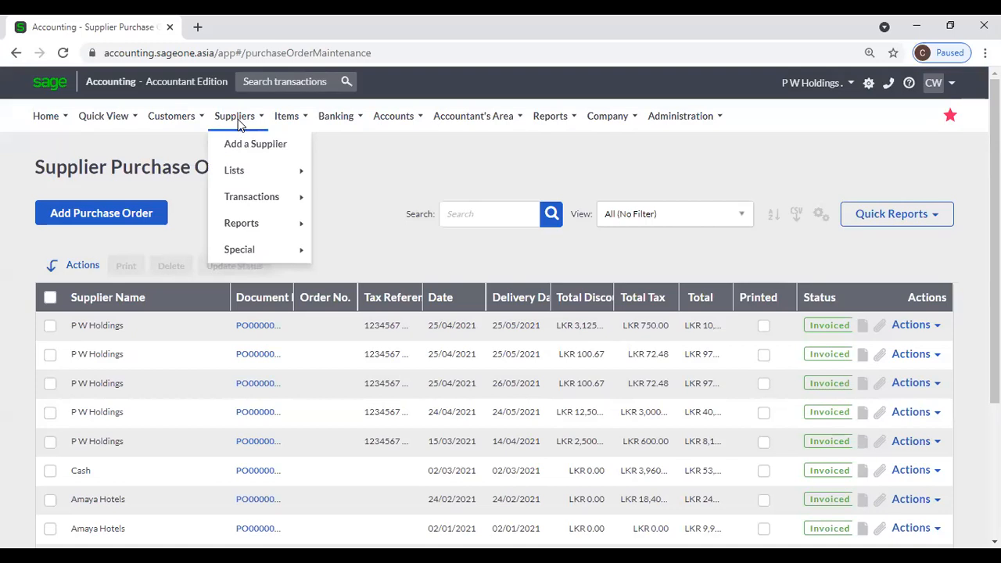
pyautogui.moveTo(255, 200)
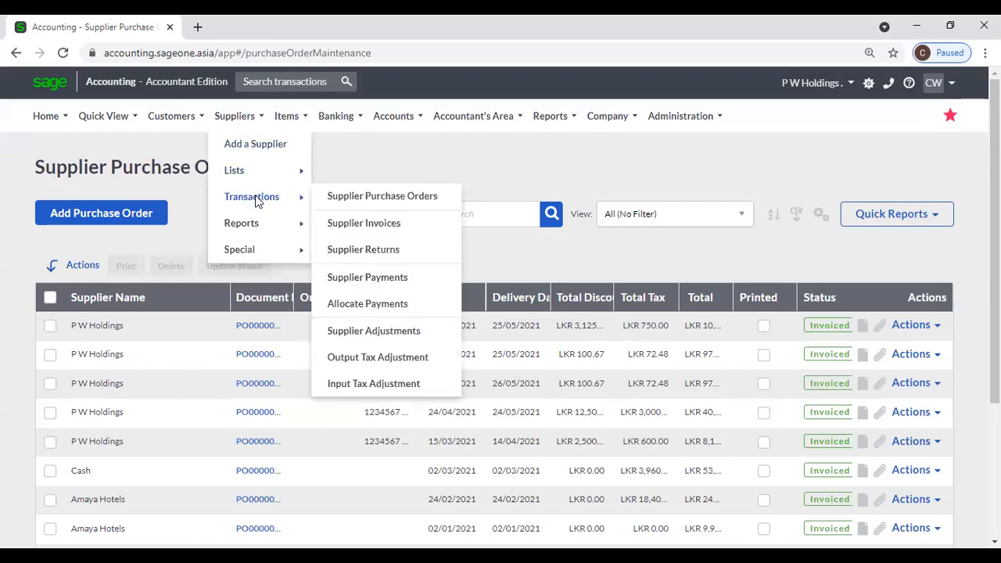
pyautogui.click(334, 203)
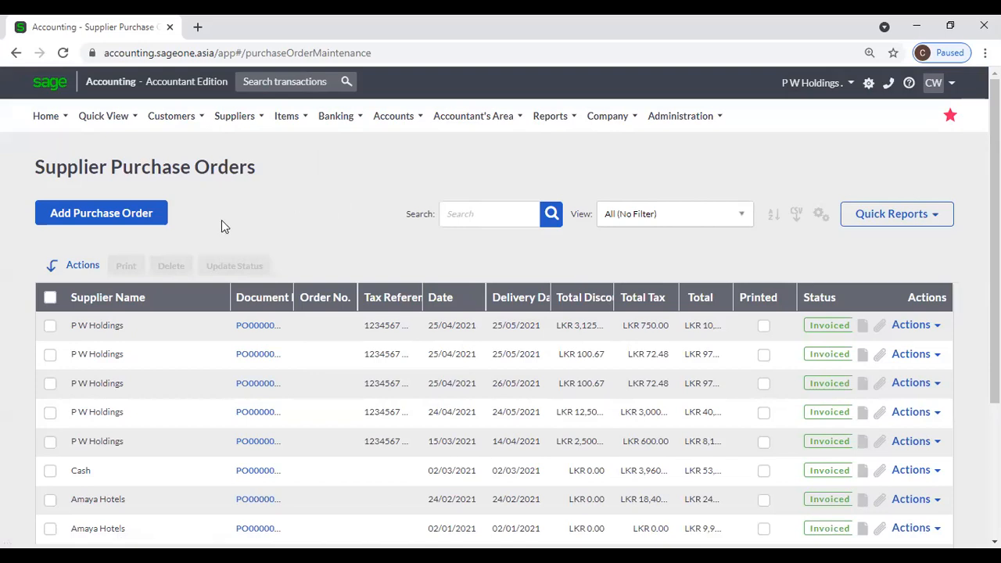
pyautogui.click(151, 219)
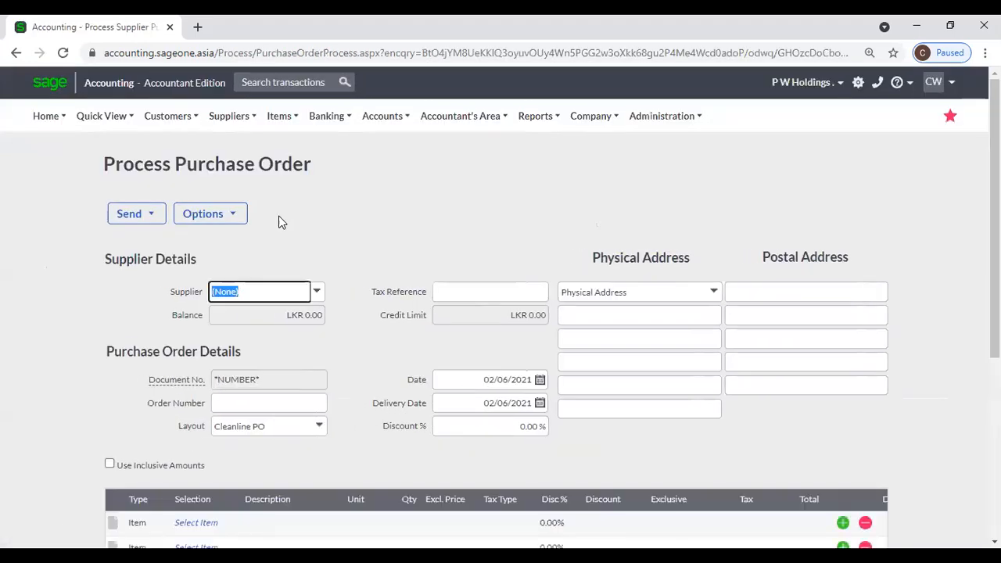
# Step: Look over the blank purchase order form and select P W Holdings as its supplier
pyautogui.click(338, 230)
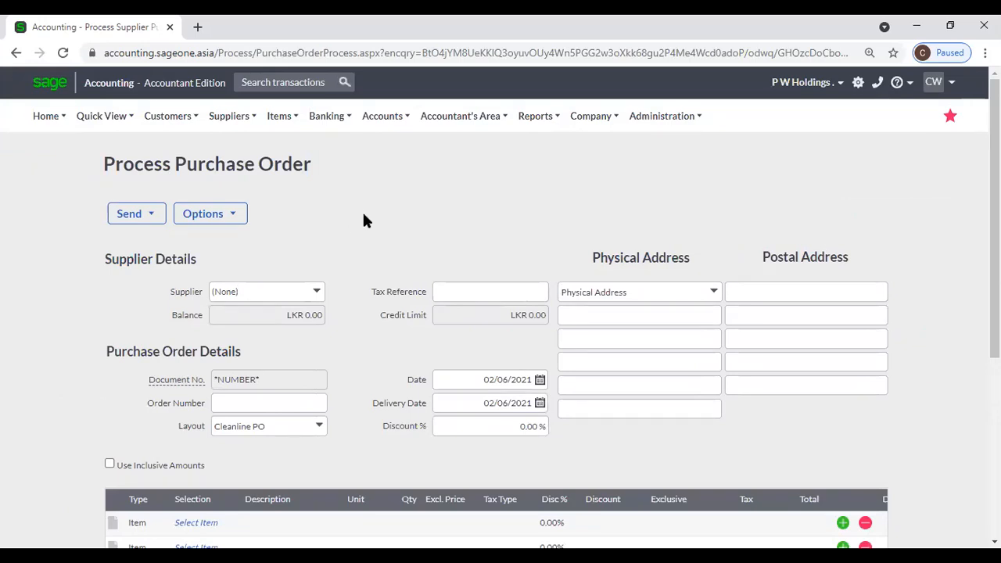
pyautogui.scroll(-1, 364, 220)
pyautogui.scroll(1, 363, 219)
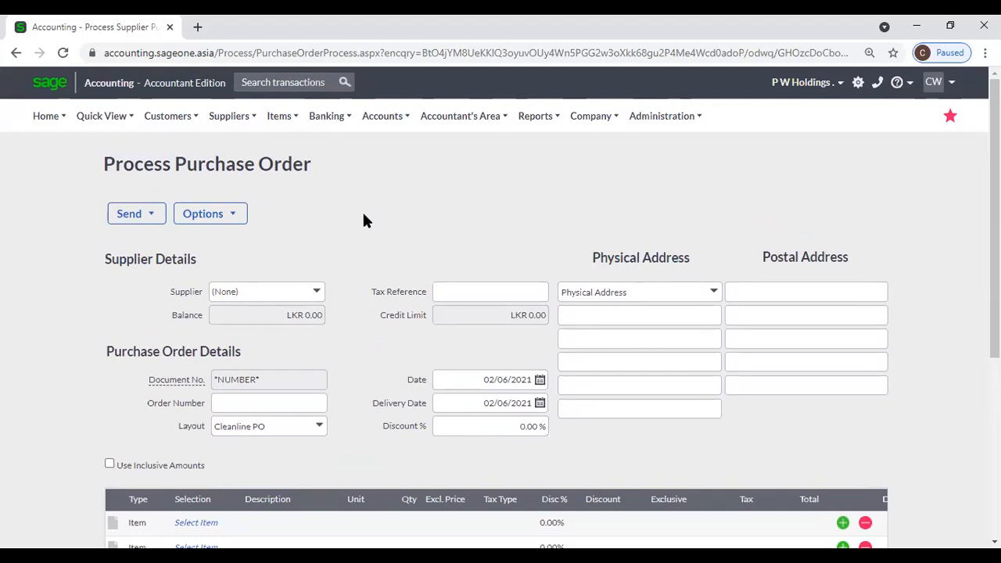
pyautogui.scroll(-2, 364, 221)
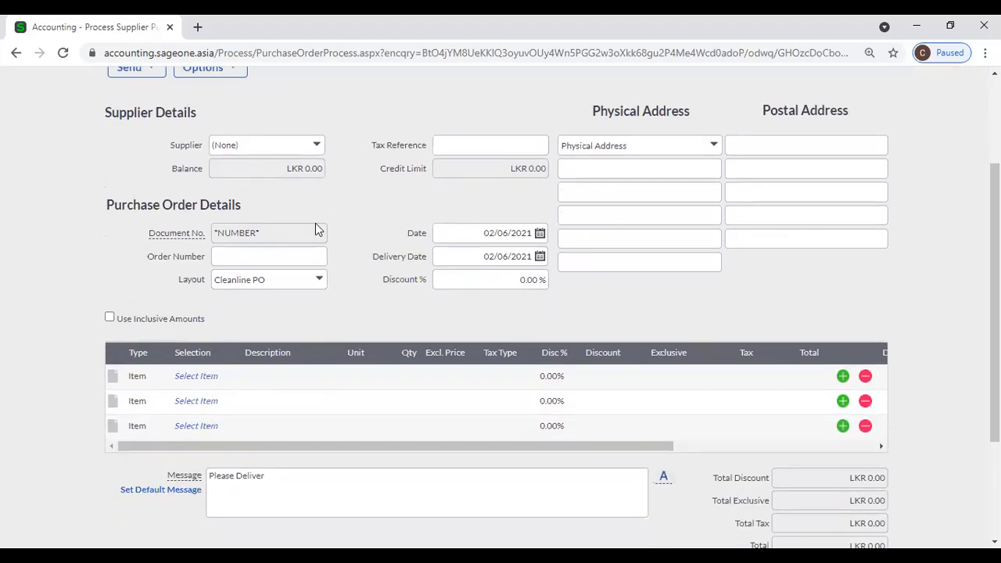
pyautogui.scroll(1, 347, 208)
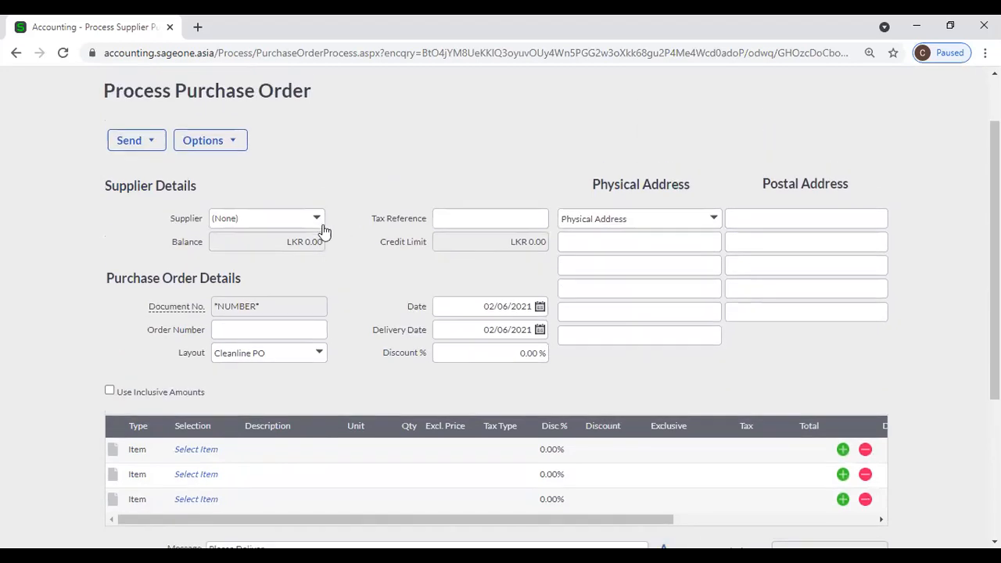
pyautogui.click(315, 220)
pyautogui.write('p')
pyautogui.press('Return')
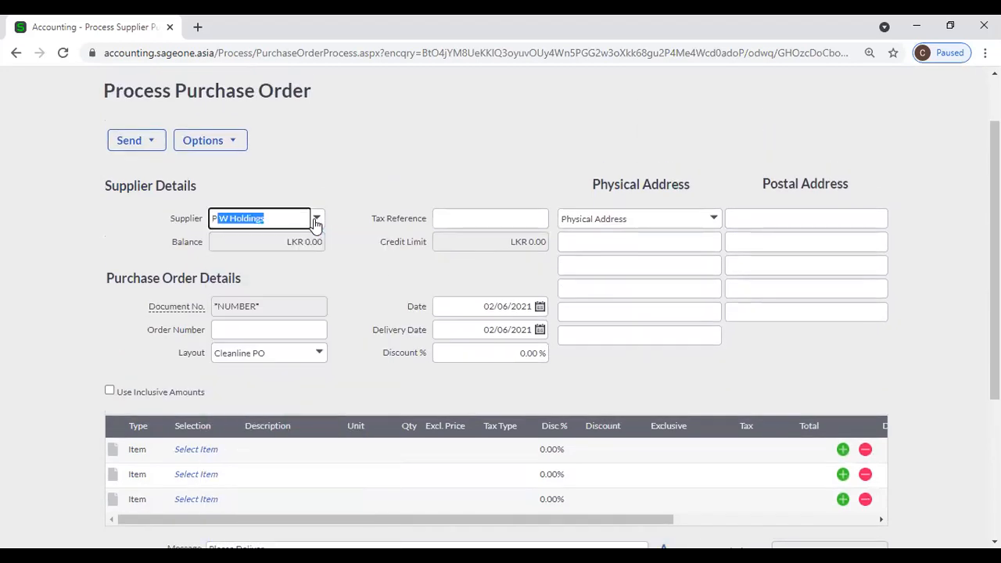
pyautogui.click(359, 194)
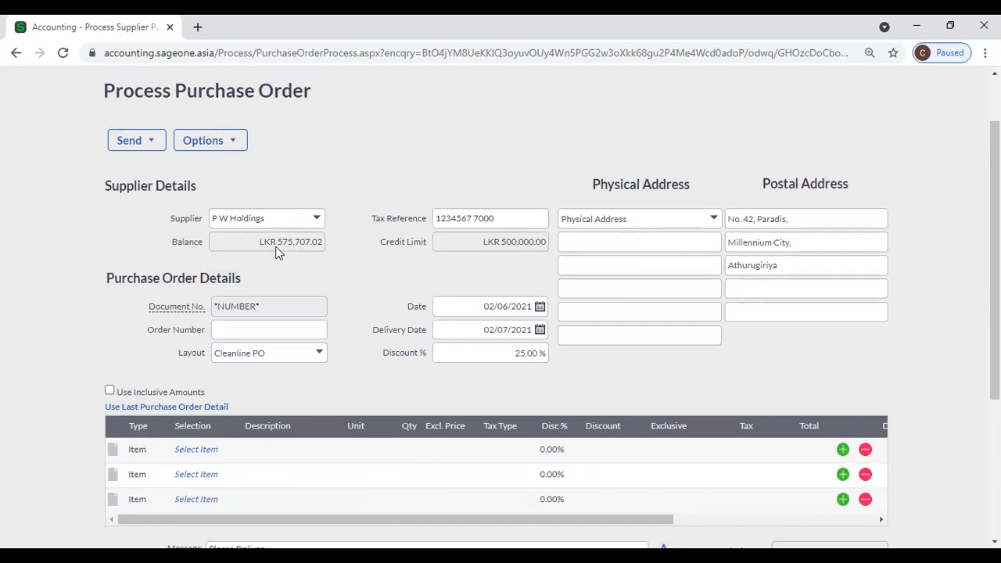
# Step: Check the supplier's tax reference and read the explanation of the document number field
pyautogui.click(510, 219)
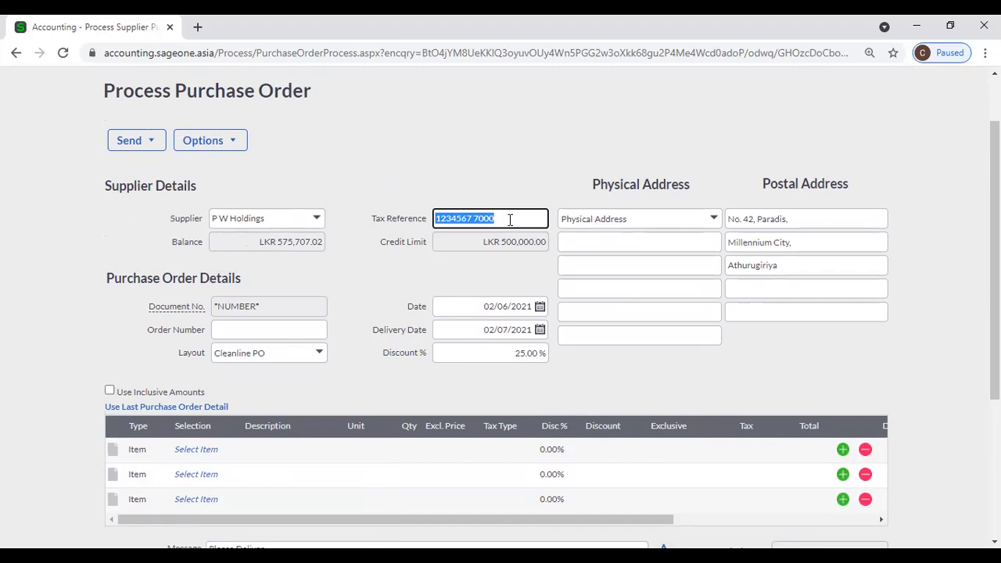
pyautogui.click(491, 171)
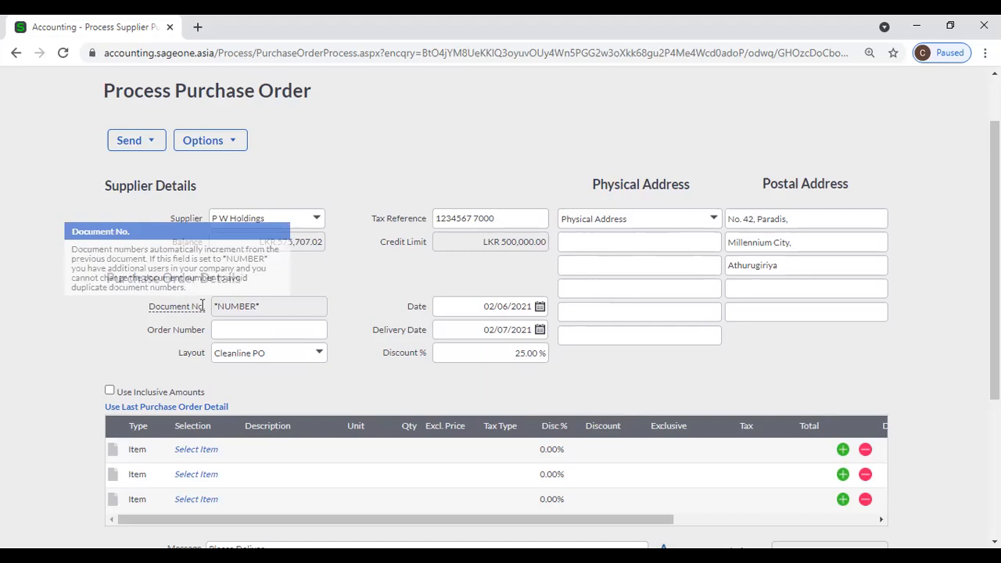
pyautogui.moveTo(165, 307)
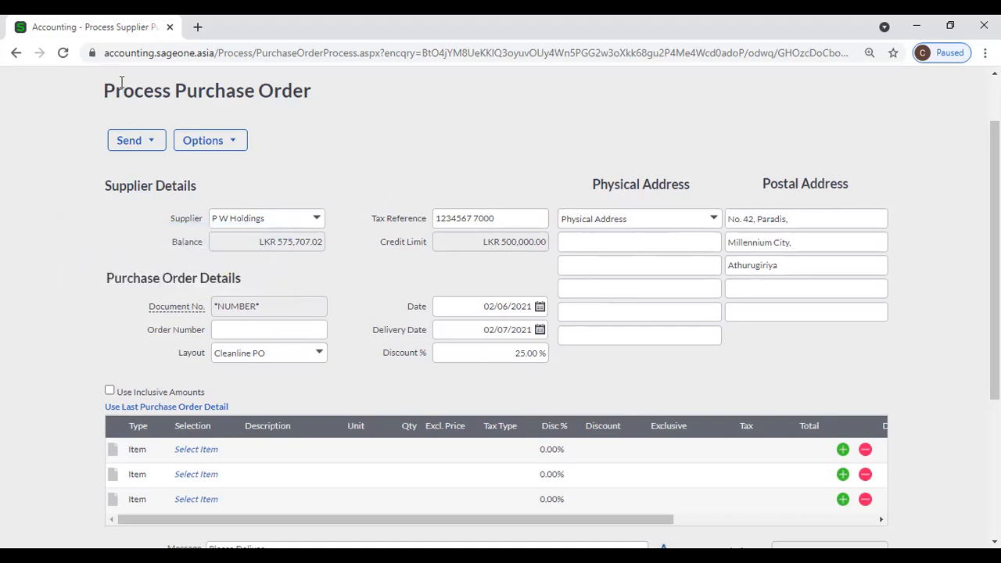
# Step: In a duplicate browser tab, open the company's document number settings and the new document number field for supplier purchase orders
pyautogui.rightClick(121, 28)
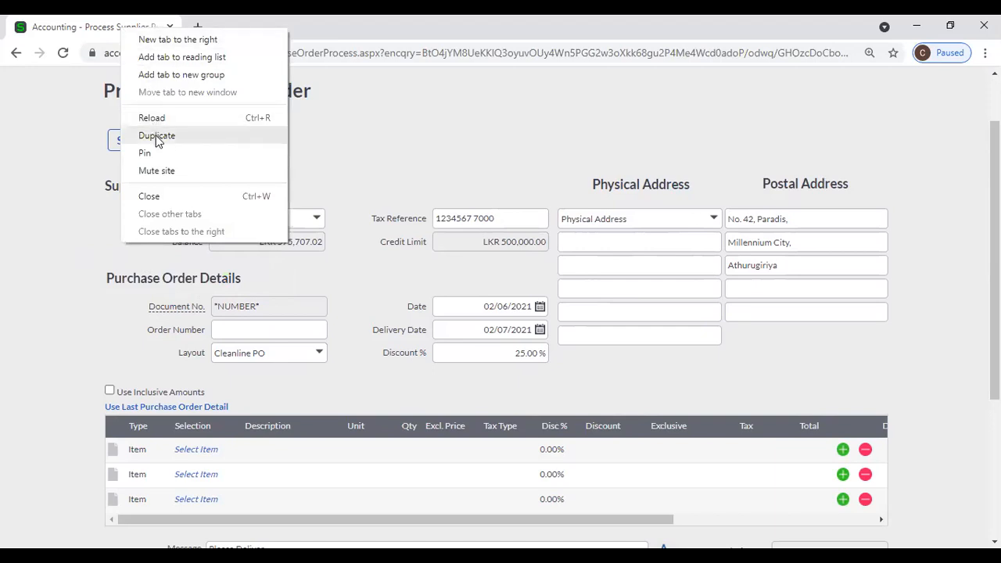
pyautogui.click(156, 136)
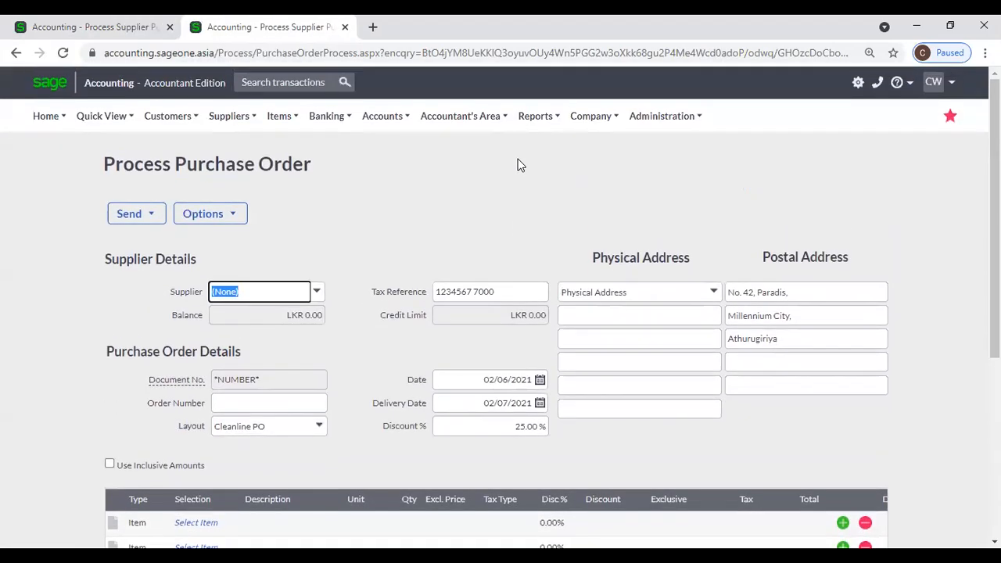
pyautogui.moveTo(585, 122)
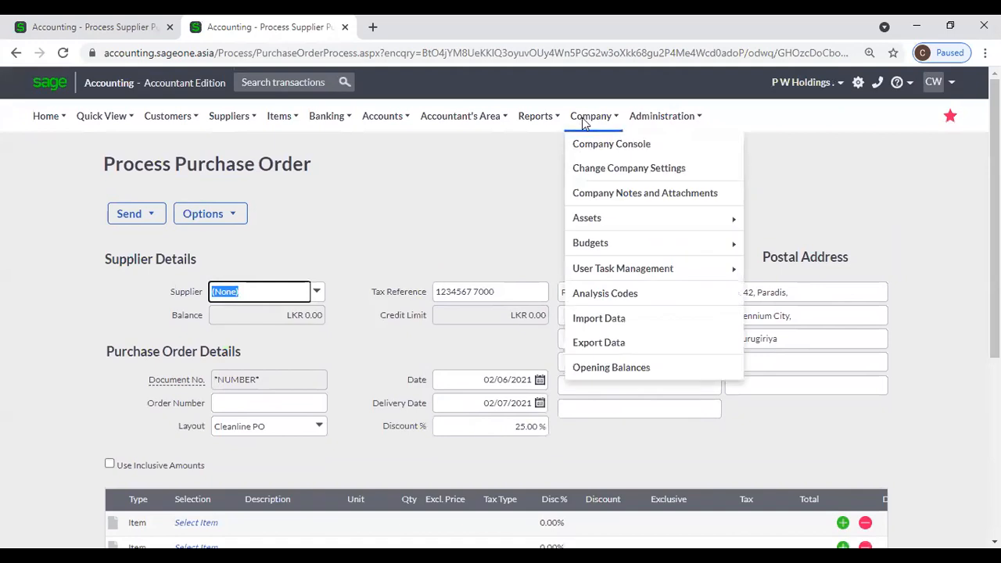
pyautogui.click(576, 171)
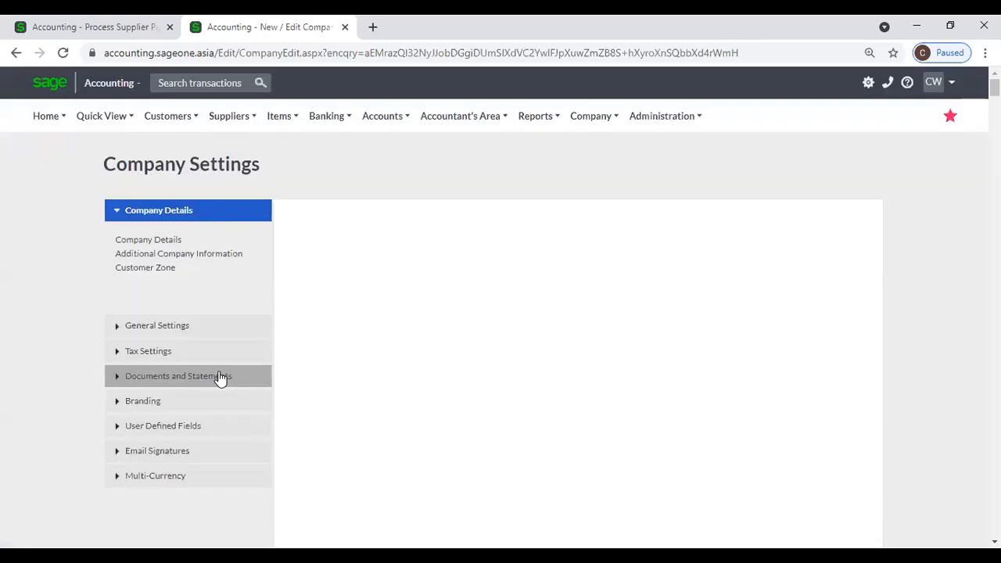
pyautogui.click(219, 378)
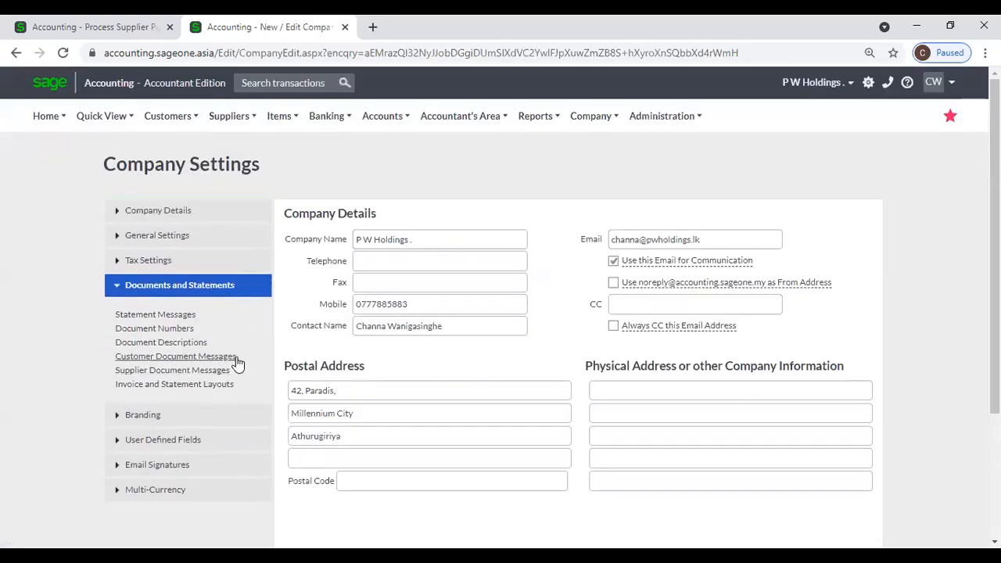
pyautogui.click(178, 332)
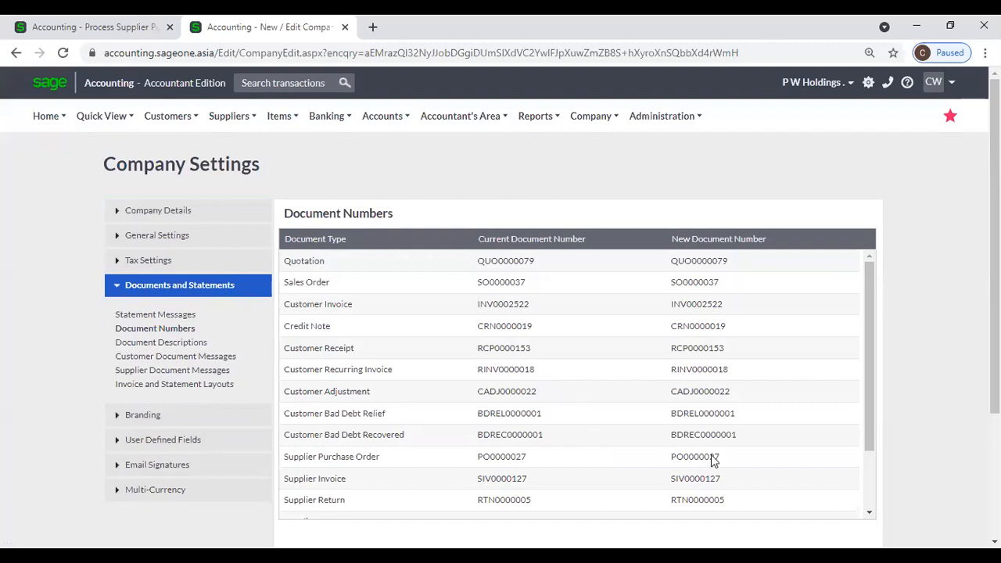
pyautogui.click(748, 458)
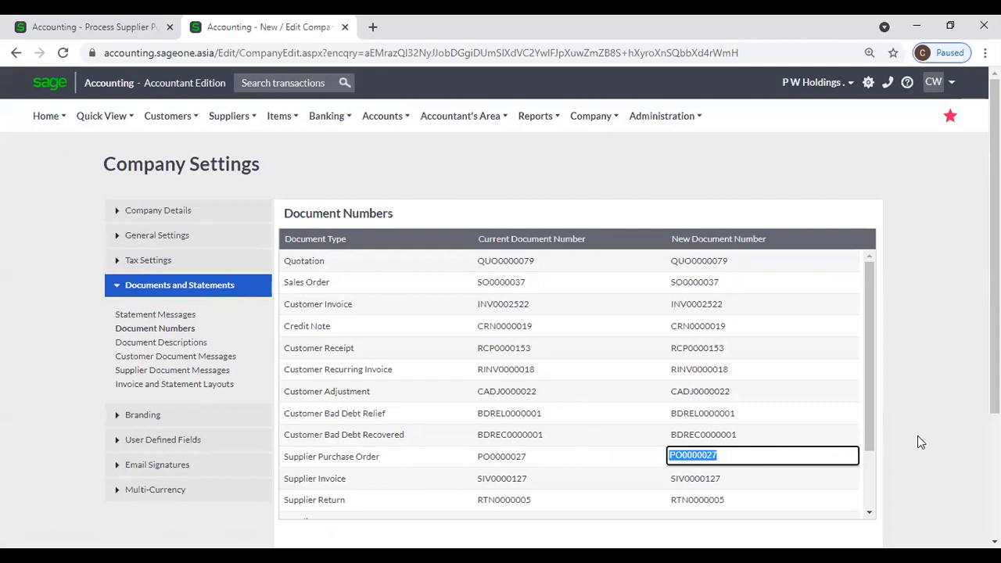
# Step: Compare the document number field on the purchase order with the company's document number settings, ending on the purchase order
pyautogui.click(44, 21)
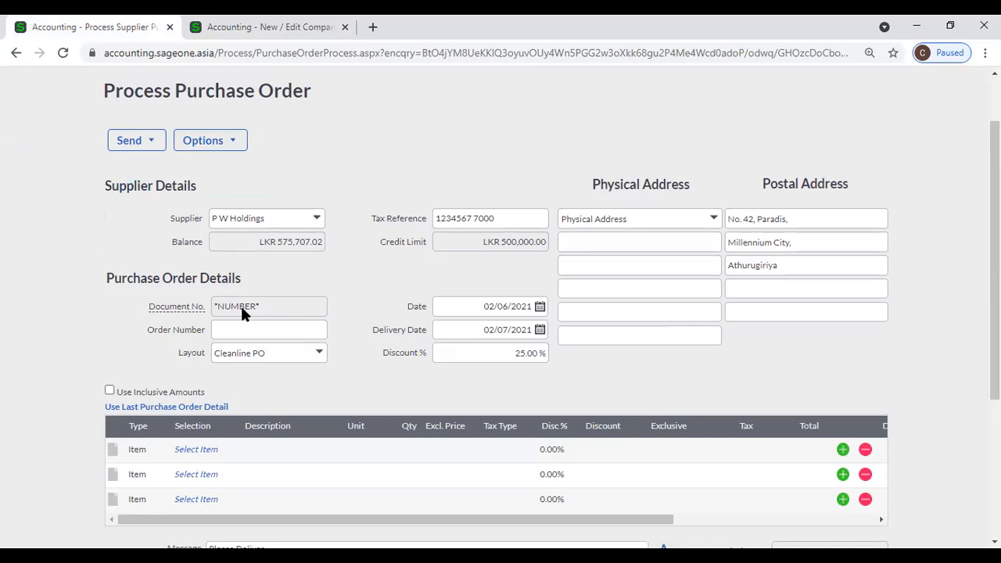
pyautogui.click(269, 28)
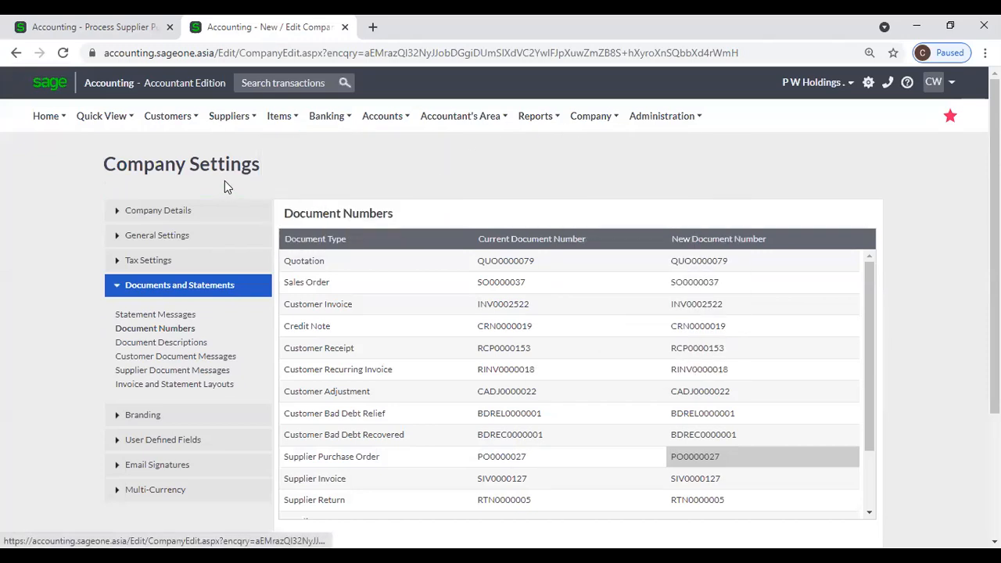
pyautogui.click(75, 30)
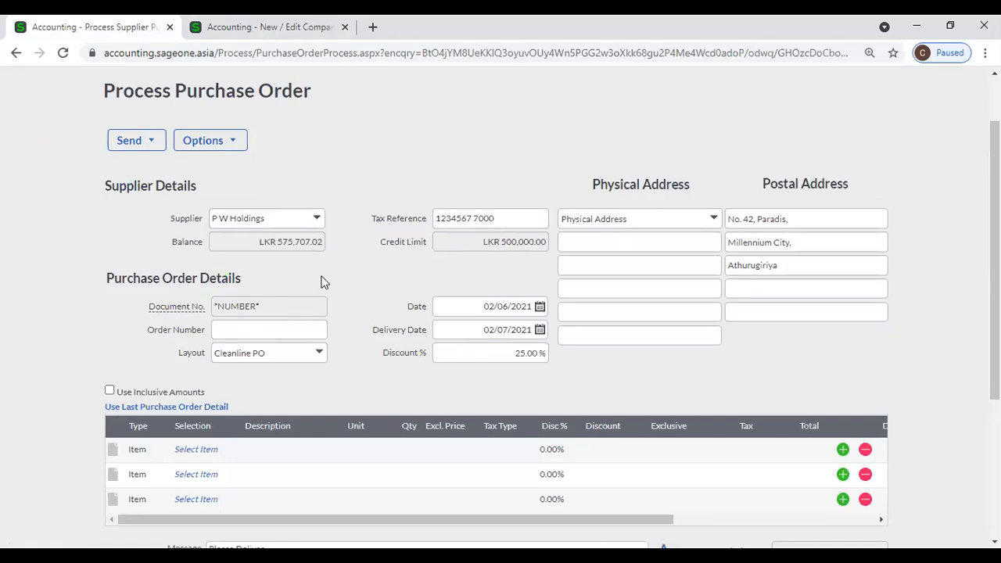
# Step: View the suggested entries for the purchase order's order number and leave the field empty
pyautogui.click(246, 332)
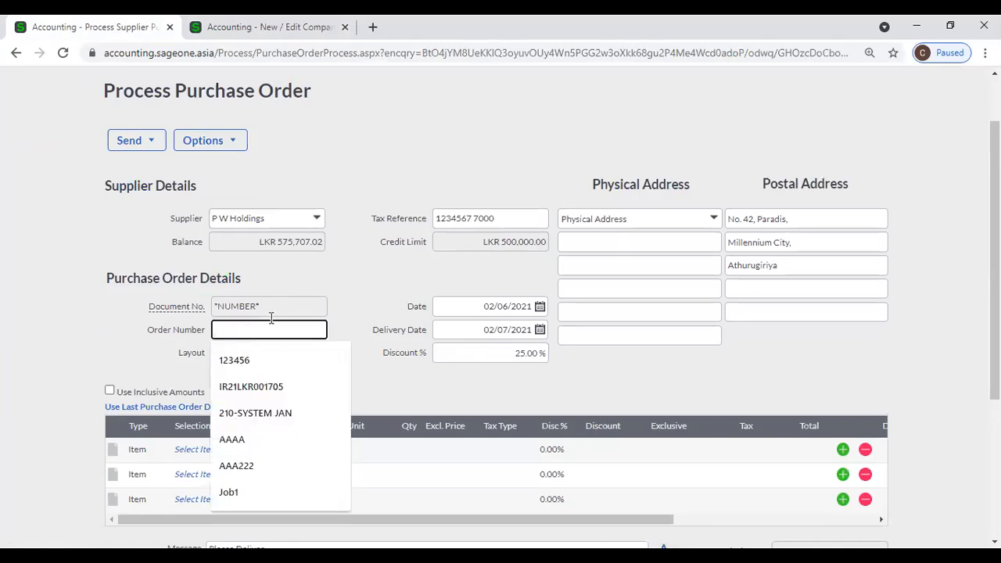
pyautogui.click(349, 275)
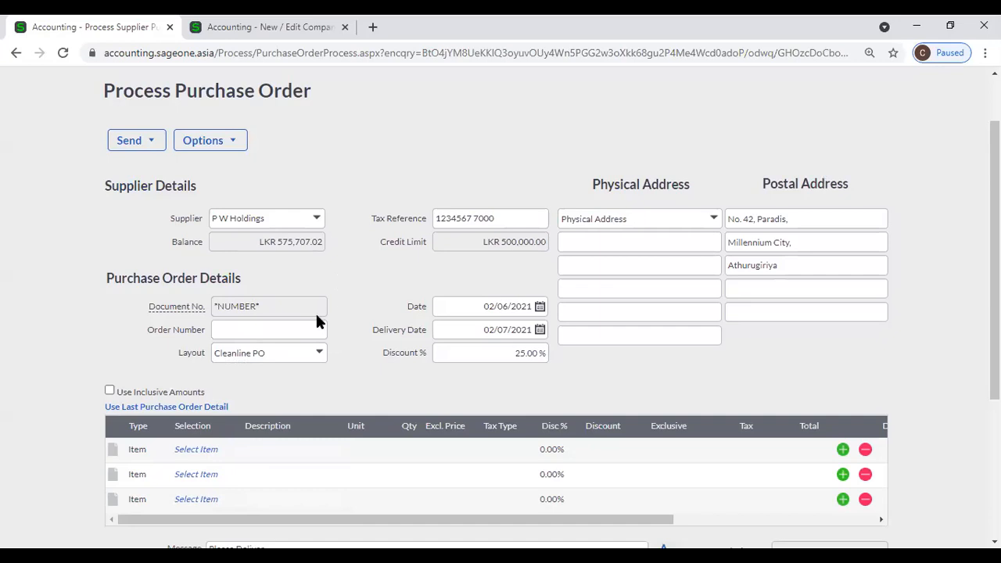
pyautogui.click(241, 329)
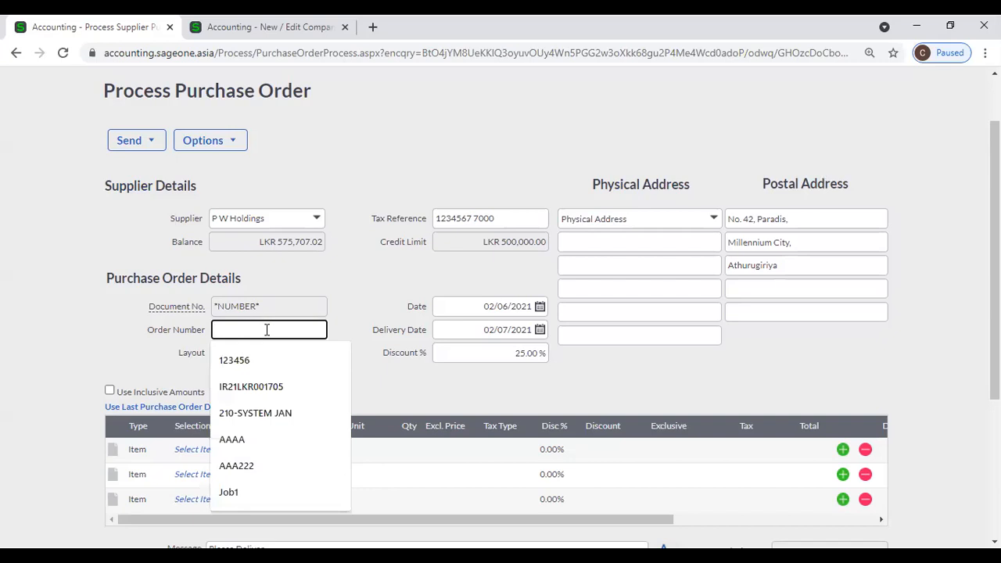
pyautogui.click(374, 305)
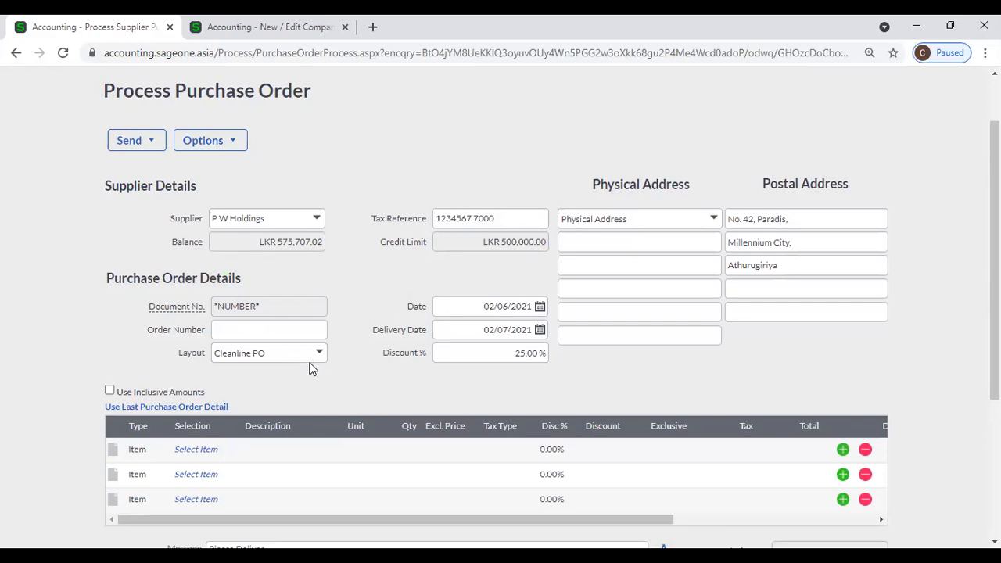
# Step: In the second browser tab, open a supplier record from the supplier list and go to its report layouts
pyautogui.click(235, 28)
pyautogui.moveTo(213, 117)
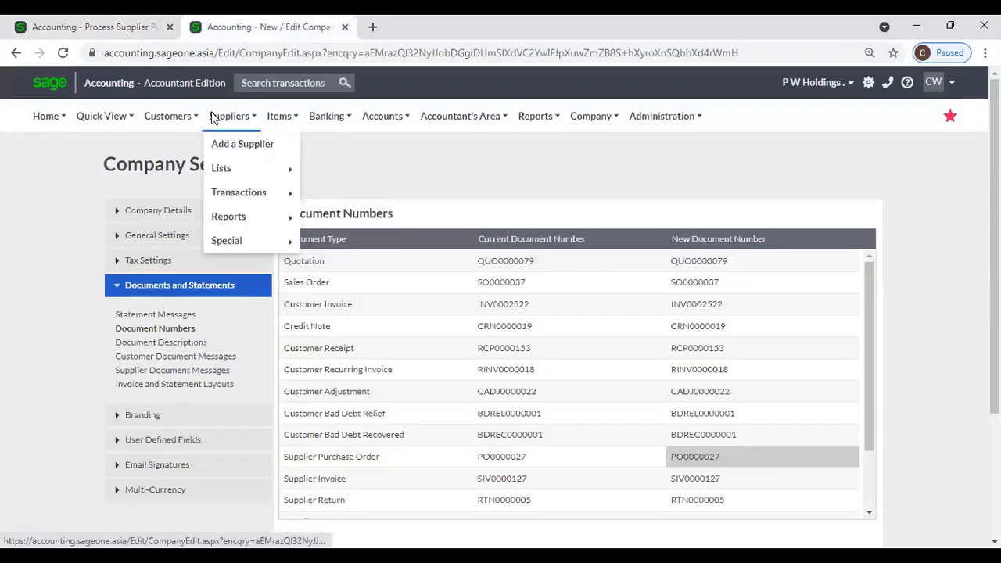
pyautogui.moveTo(234, 174)
pyautogui.click(328, 170)
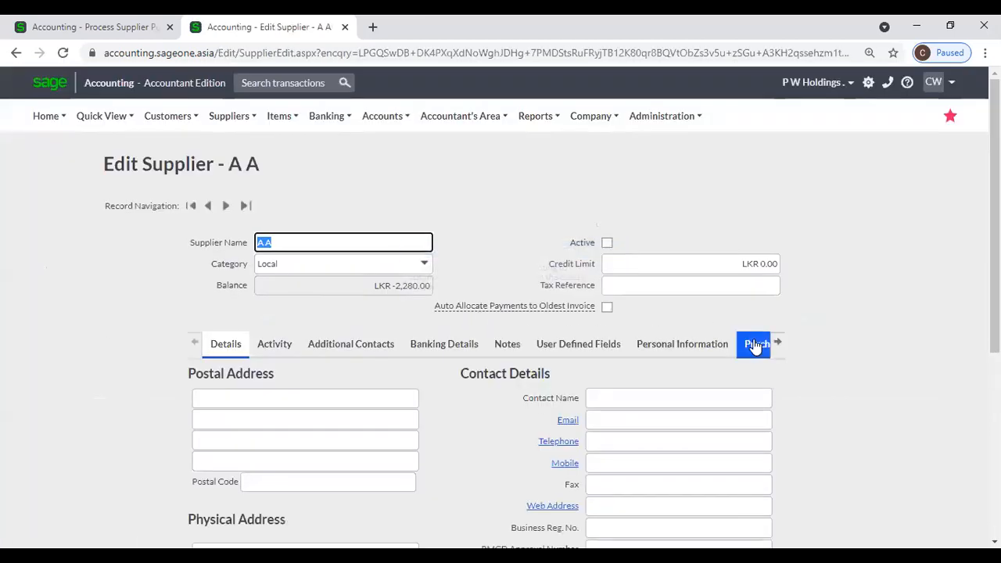
pyautogui.click(780, 344)
pyautogui.click(779, 344)
pyautogui.click(746, 346)
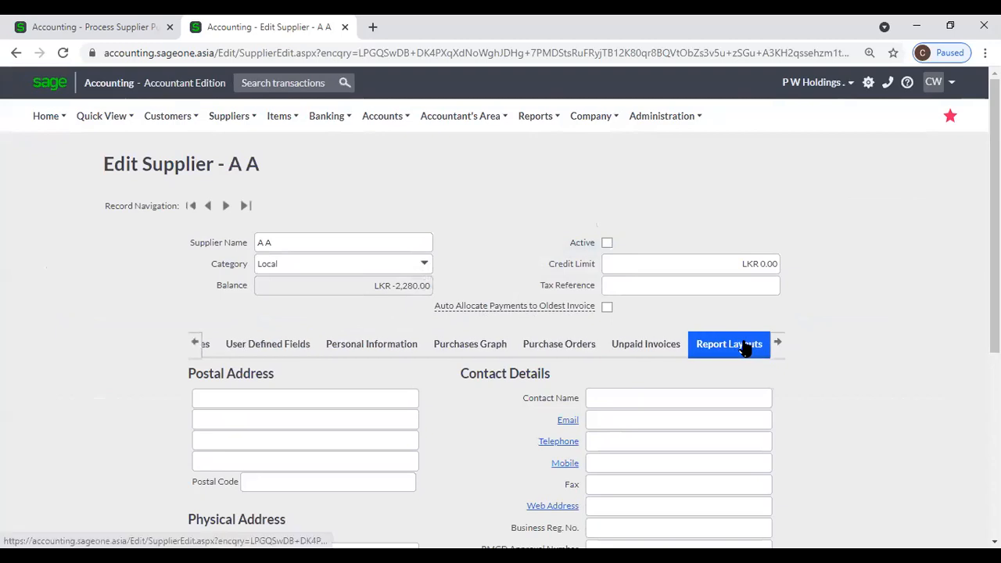
# Step: Return to the purchase order, review its dates and set the delivery date to 09/06/2021
pyautogui.click(100, 26)
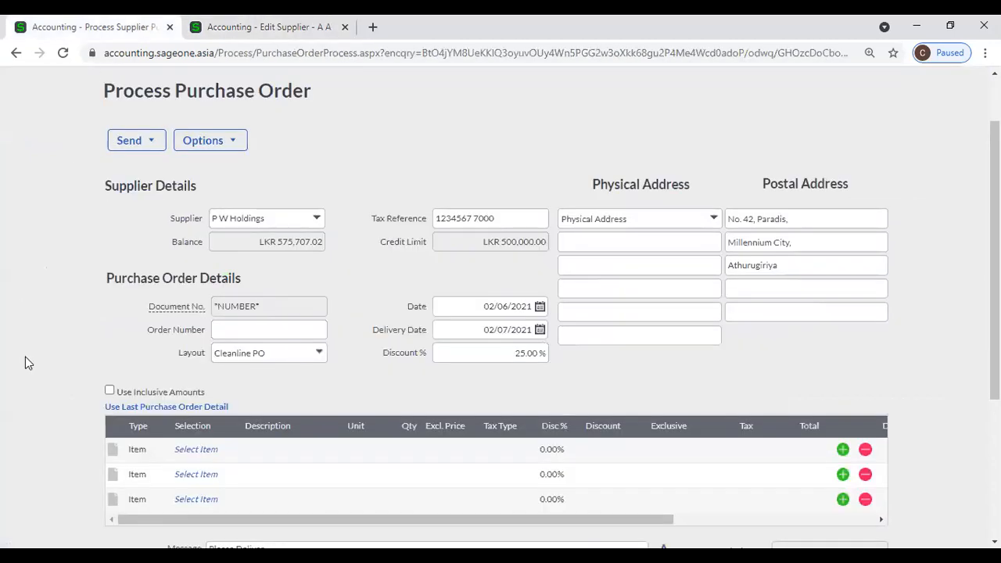
pyautogui.click(455, 306)
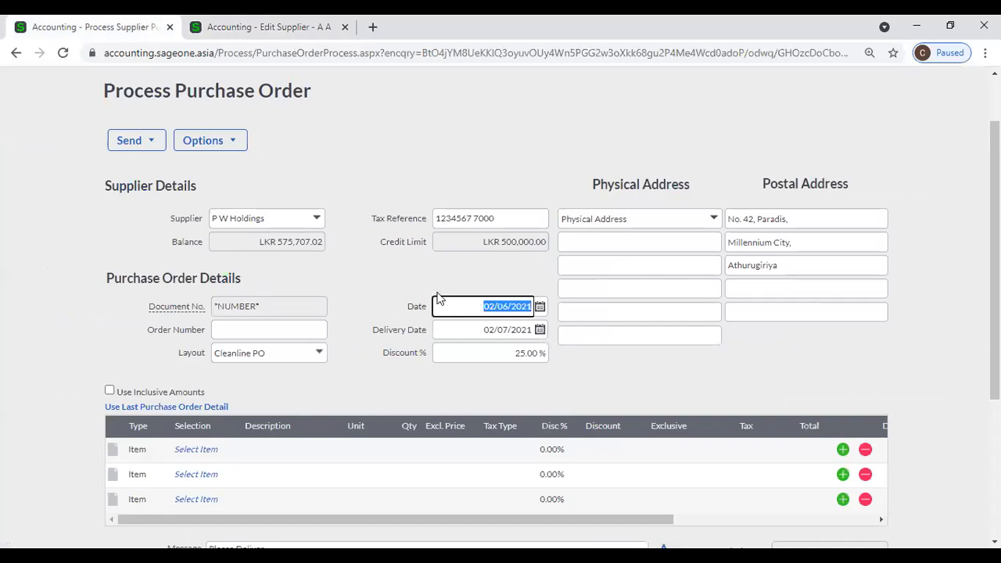
pyautogui.click(441, 330)
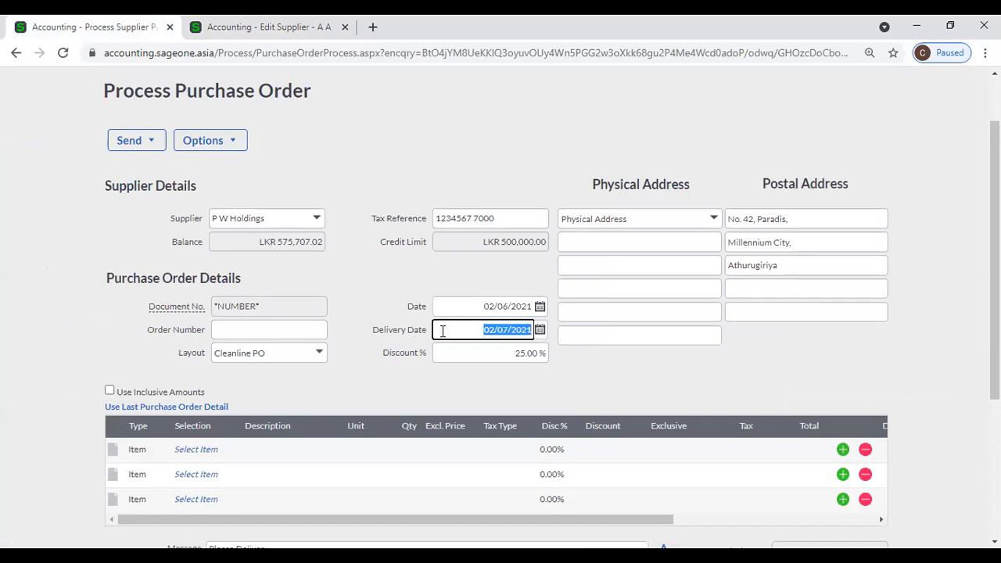
pyautogui.click(365, 295)
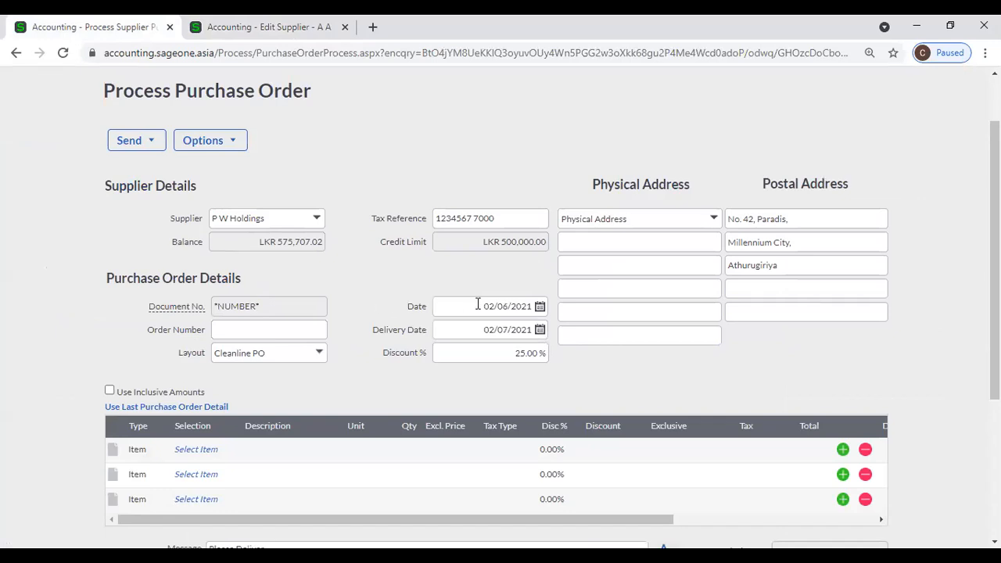
pyautogui.click(539, 332)
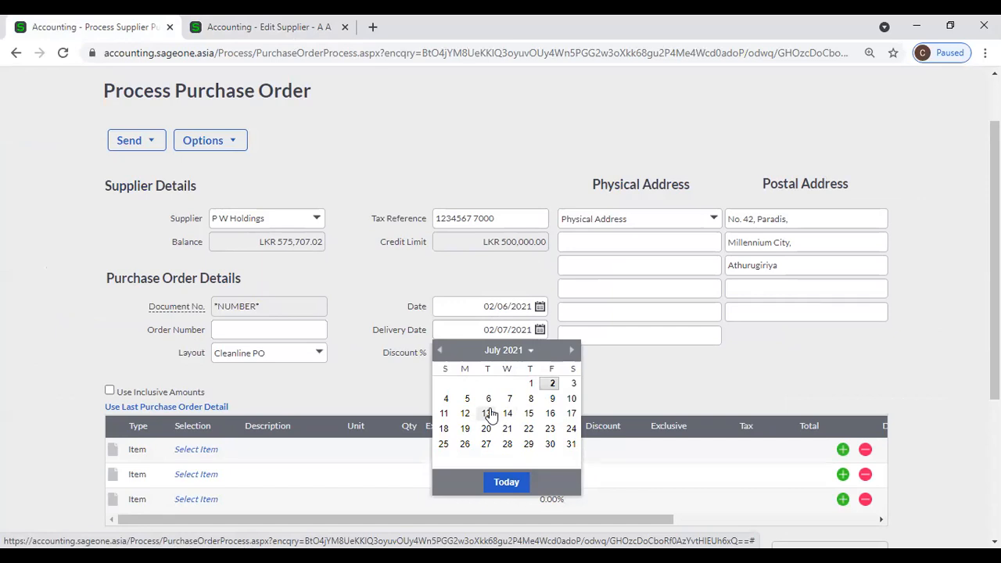
pyautogui.click(439, 352)
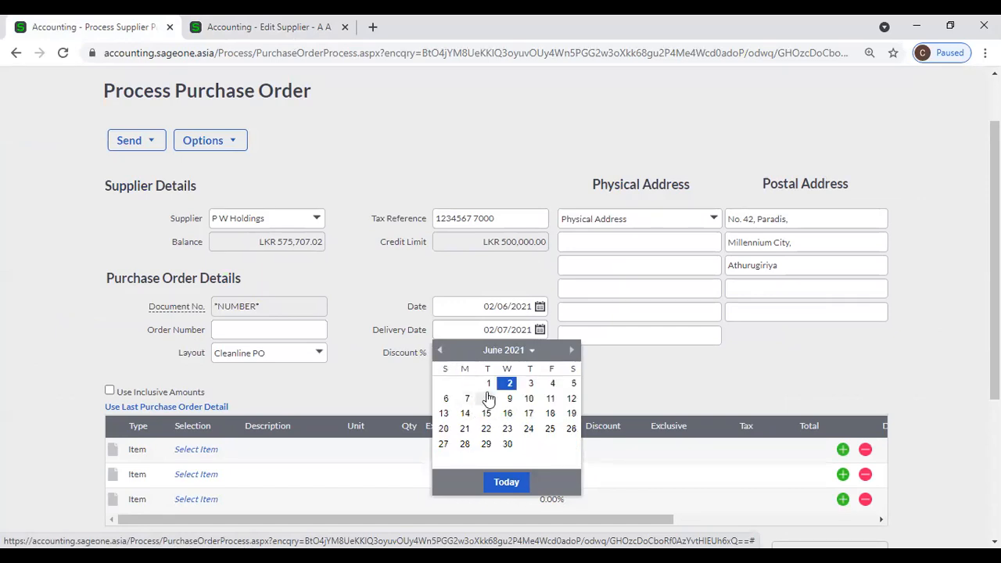
pyautogui.click(509, 400)
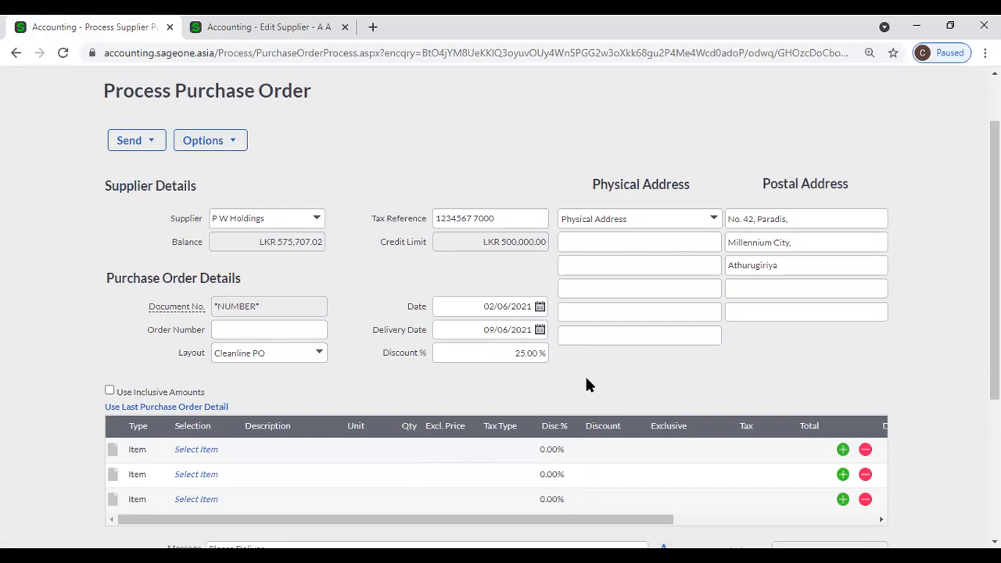
# Step: Go back to the supplier record's details and examine its default settings, such as discount and payment due date
pyautogui.click(234, 26)
pyautogui.click(195, 344)
pyautogui.click(196, 344)
pyautogui.click(197, 344)
pyautogui.click(221, 348)
pyautogui.scroll(-4, 758, 447)
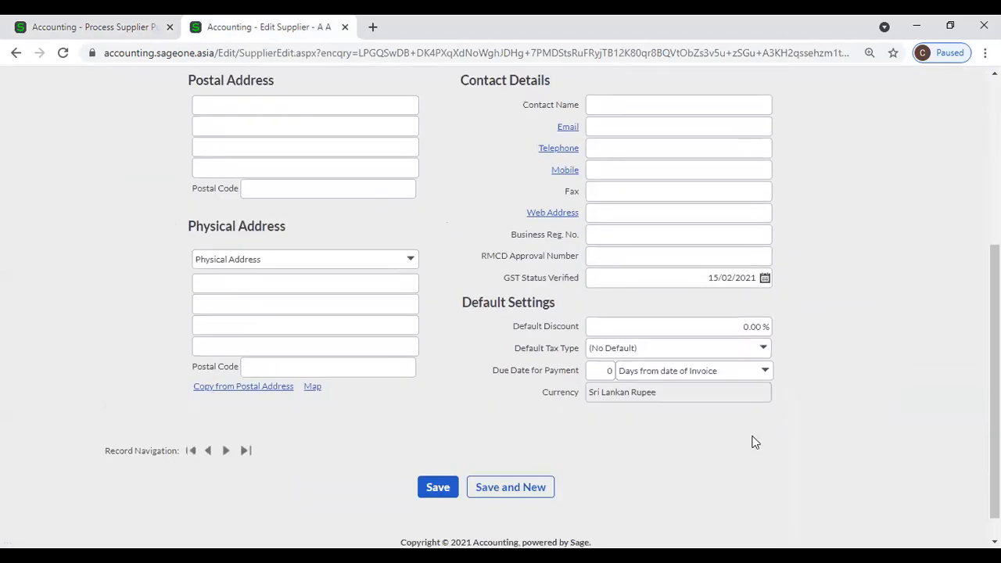
pyautogui.scroll(1, 734, 346)
pyautogui.scroll(1, 734, 346)
pyautogui.scroll(-1, 727, 373)
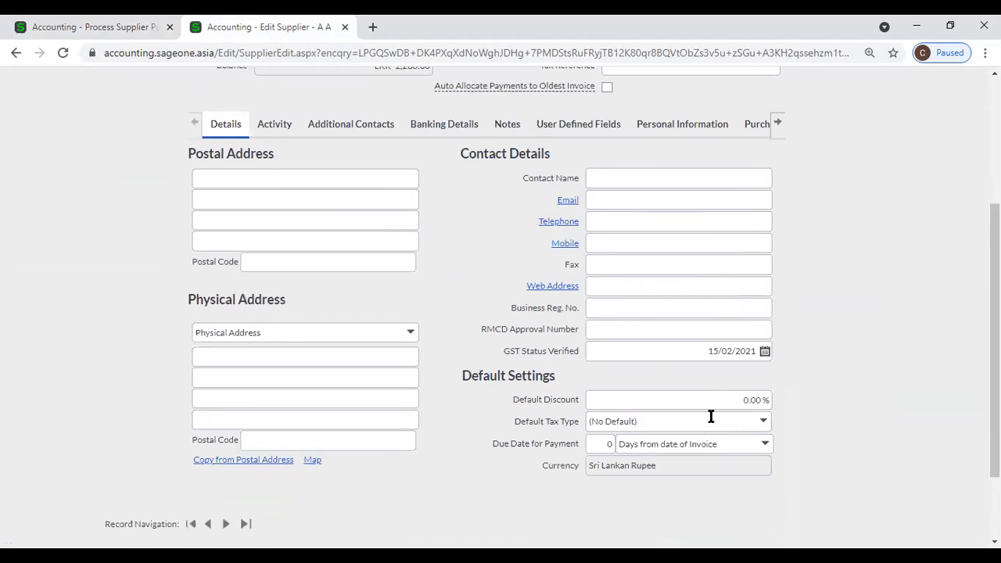
# Step: Search the supplier list for "P W" and open the P W Holdings supplier record
pyautogui.scroll(3, 404, 322)
pyautogui.click(227, 117)
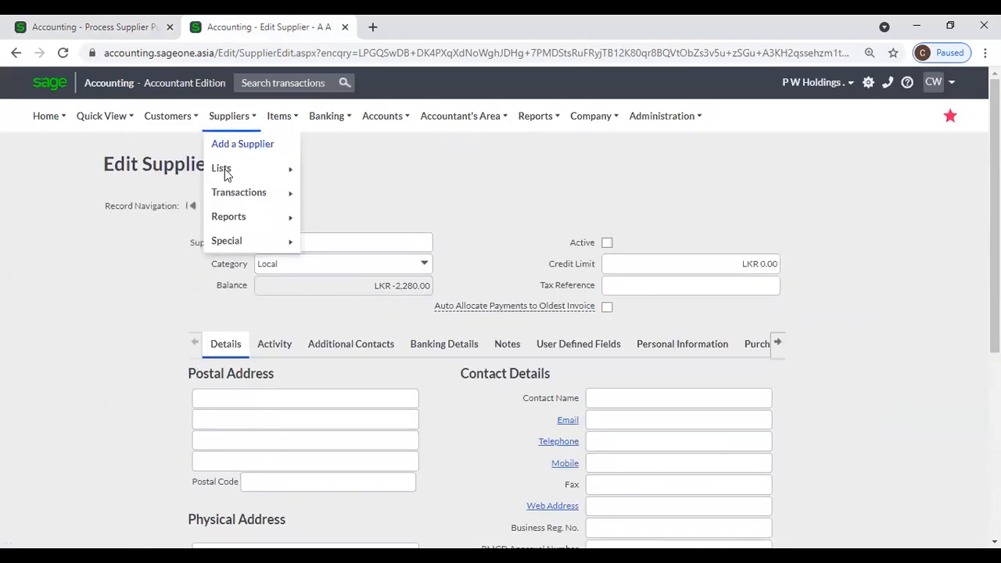
pyautogui.moveTo(224, 169)
pyautogui.click(326, 169)
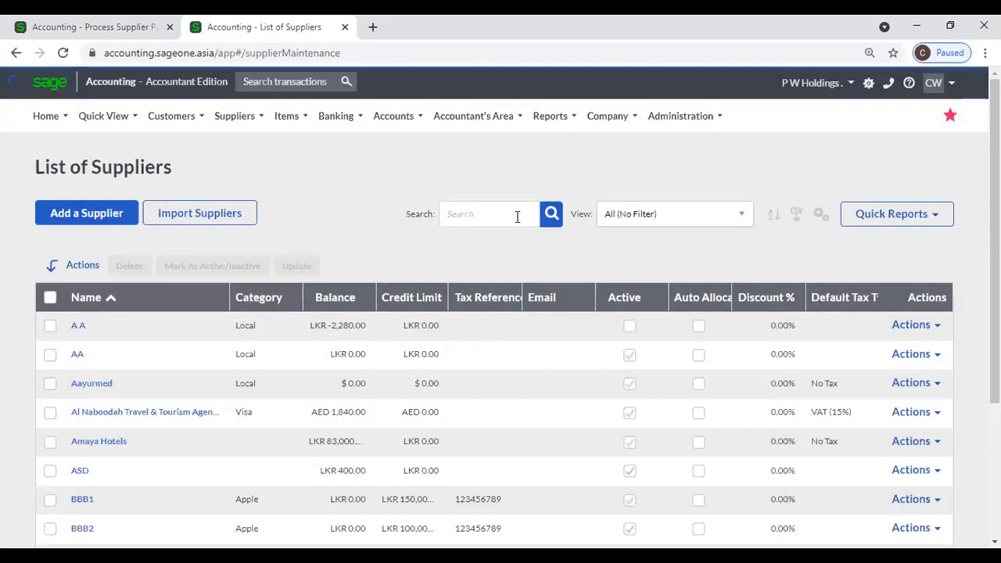
pyautogui.click(514, 216)
pyautogui.write('P W')
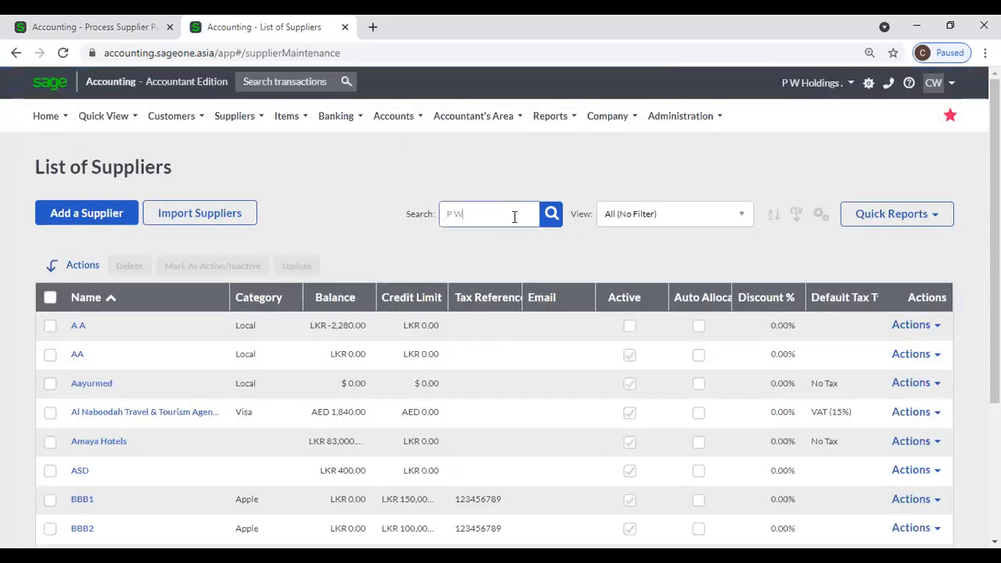
pyautogui.press('Return')
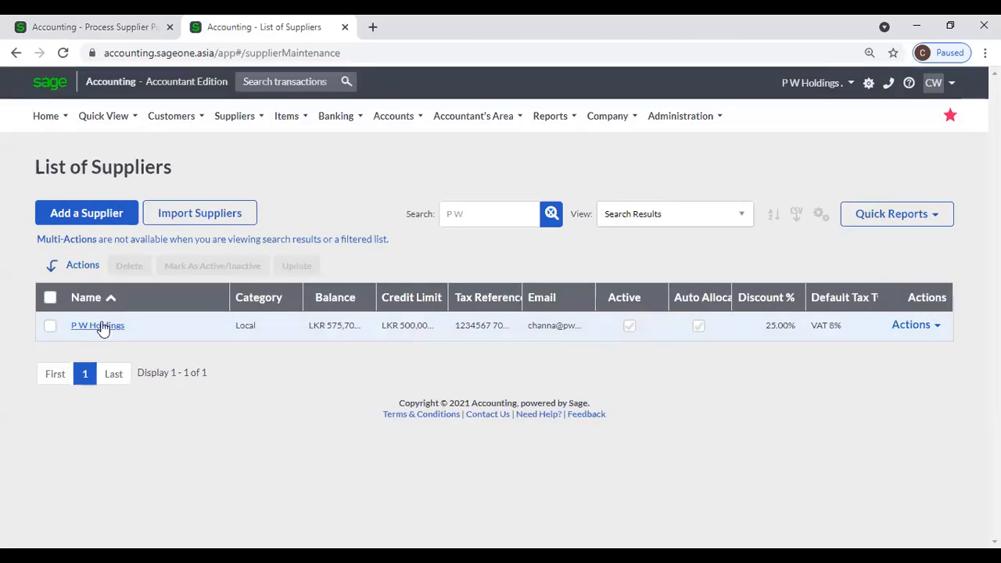
pyautogui.click(100, 324)
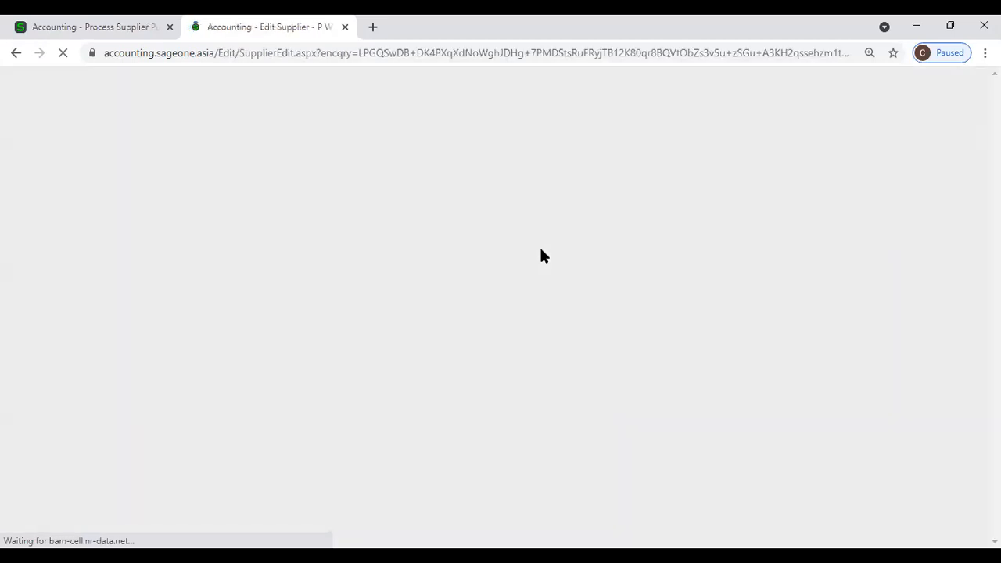
# Step: Examine the supplier's default discount and compare it with the discount percentage on the purchase order
pyautogui.scroll(-5, 578, 289)
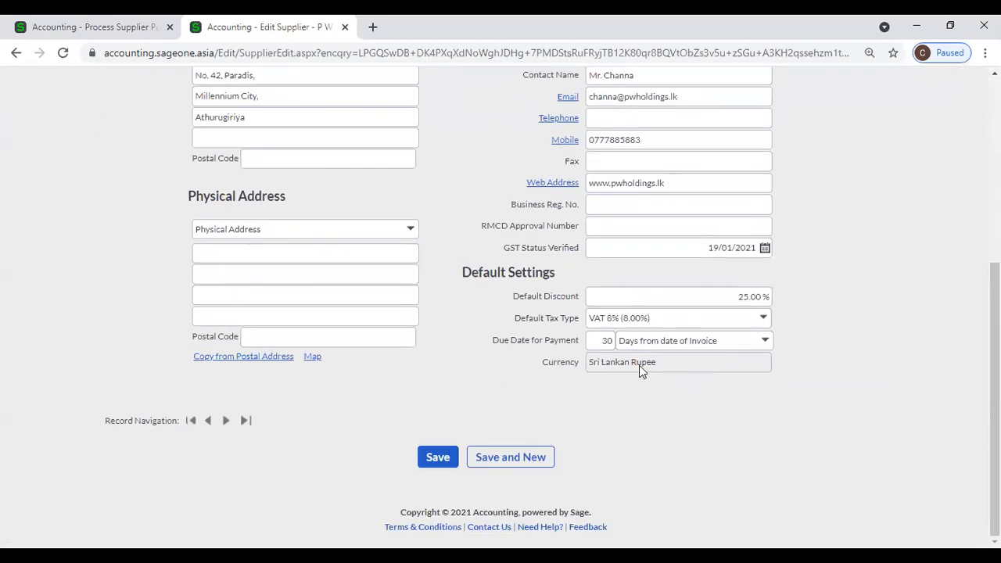
pyautogui.click(686, 298)
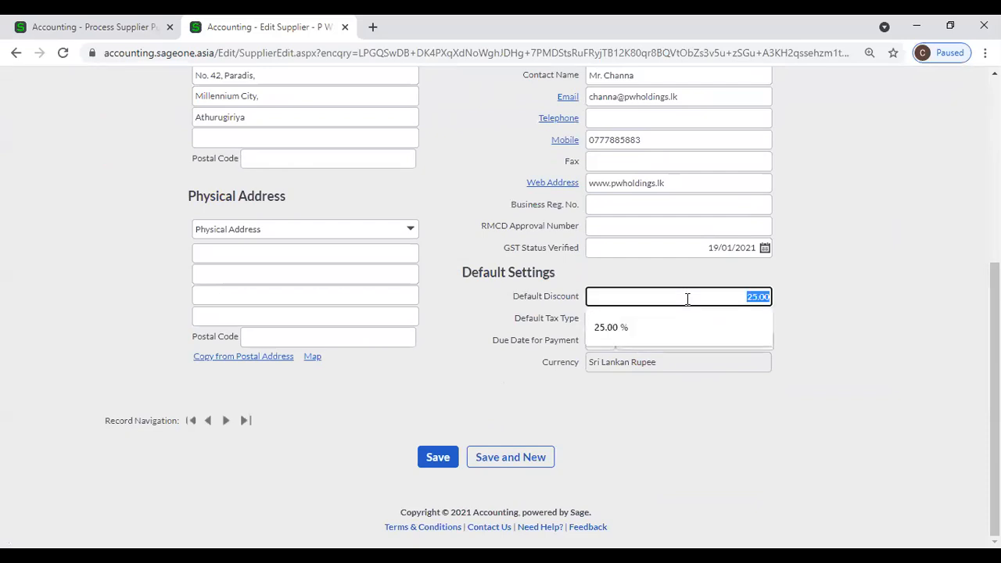
pyautogui.click(843, 288)
pyautogui.click(121, 29)
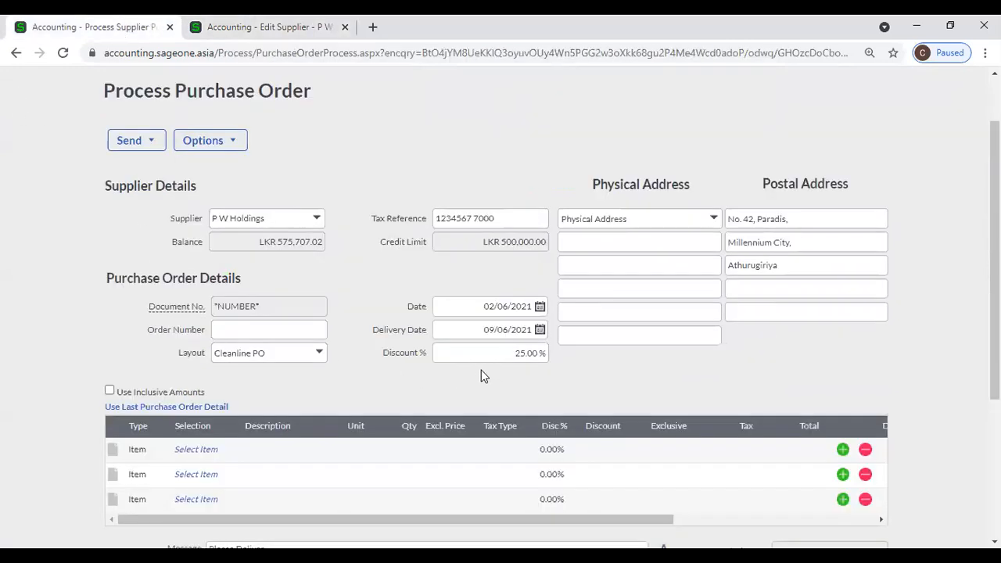
pyautogui.click(499, 352)
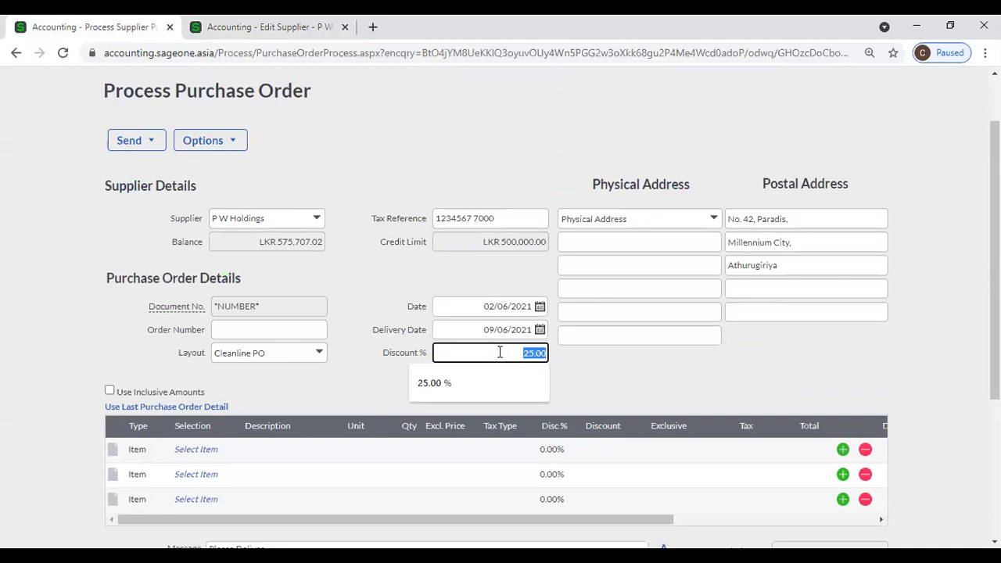
pyautogui.click(611, 362)
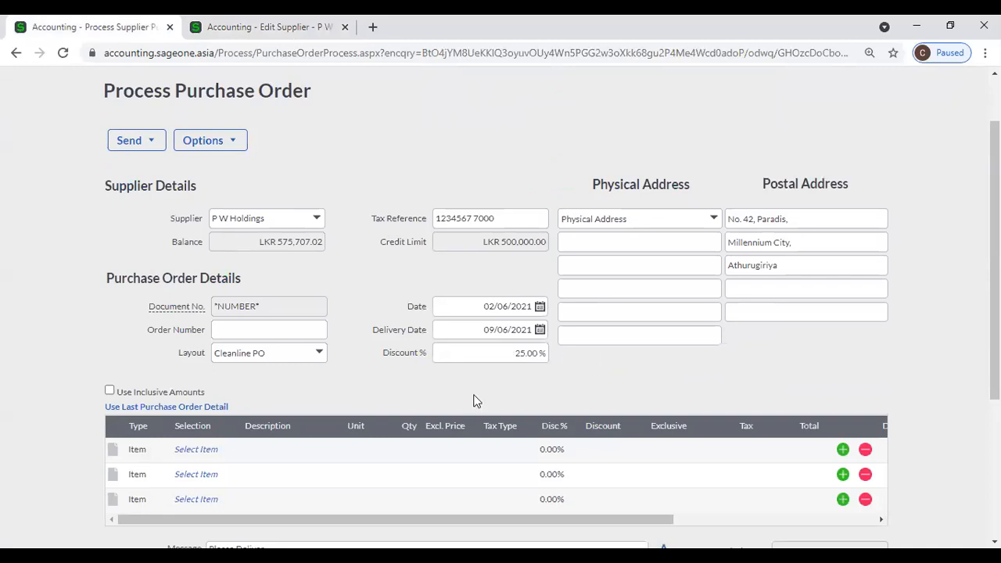
# Step: Add item 02-SSC-2539 to the order's first line and set its exclusive price to 10,000
pyautogui.click(198, 450)
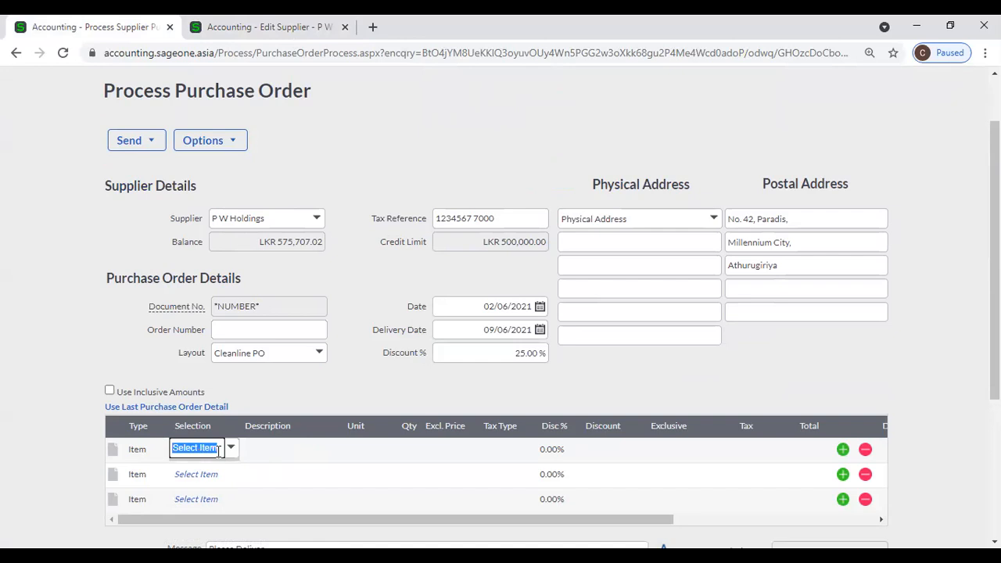
pyautogui.click(229, 455)
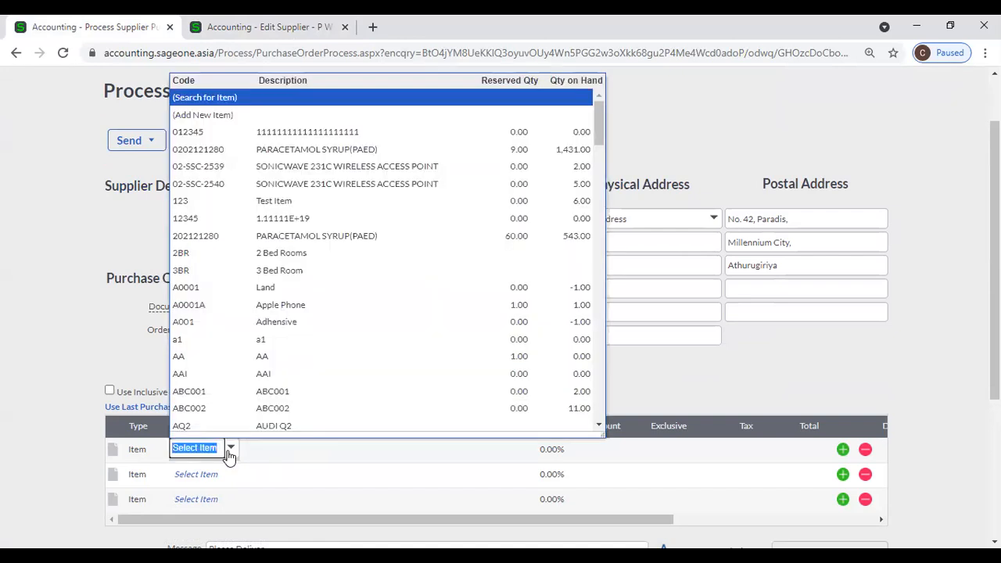
pyautogui.click(285, 170)
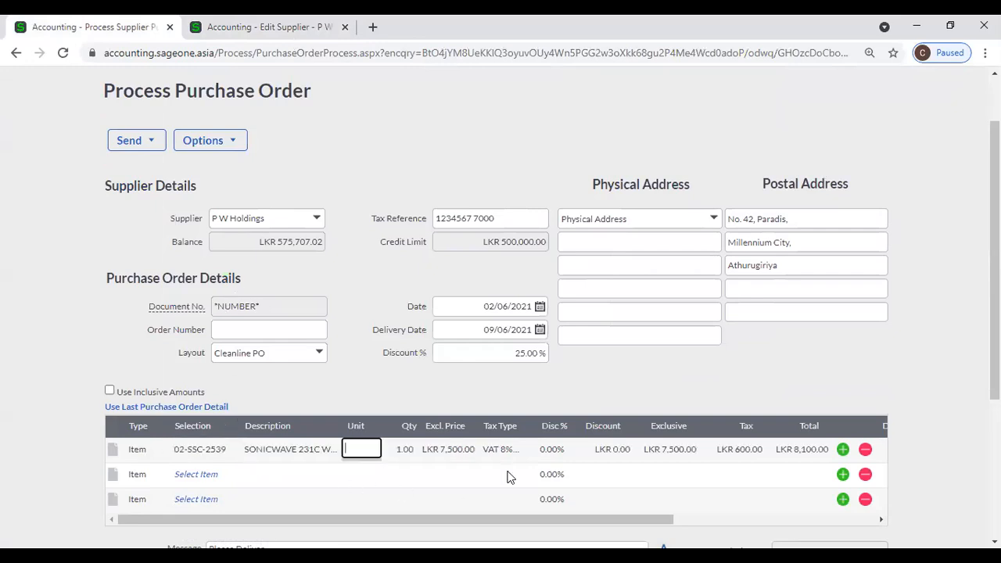
pyautogui.scroll(-1, 544, 417)
pyautogui.scroll(-1, 830, 450)
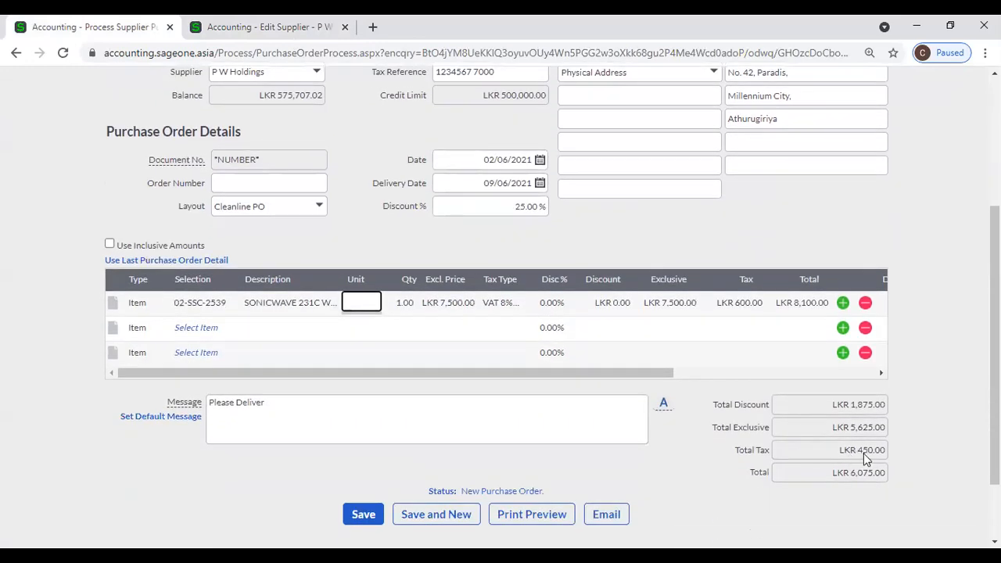
pyautogui.click(461, 305)
pyautogui.write('10,000')
pyautogui.press('Tab')
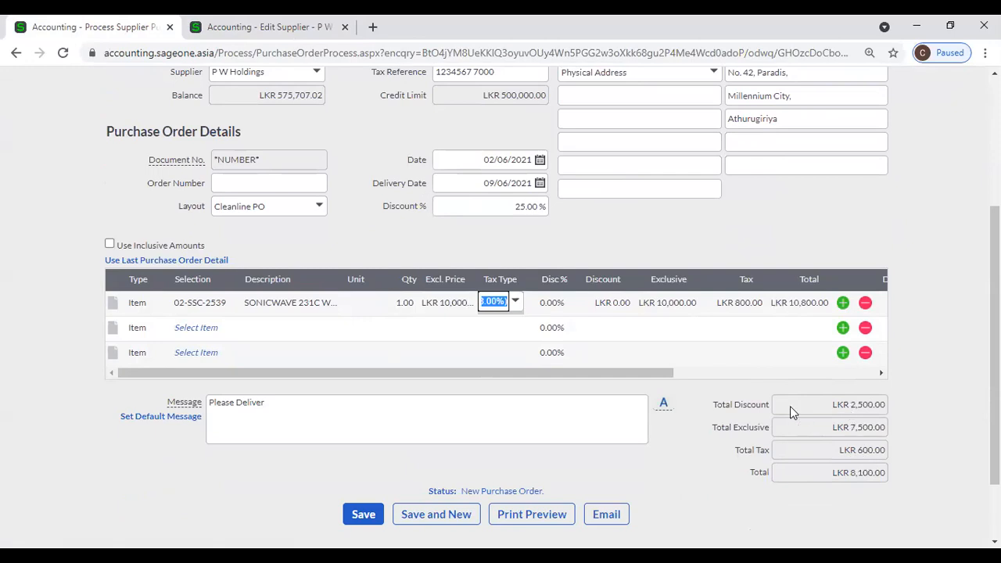
# Step: Add item 02-SSC-2540 to the order's second line with an exclusive price of 15,000
pyautogui.click(183, 328)
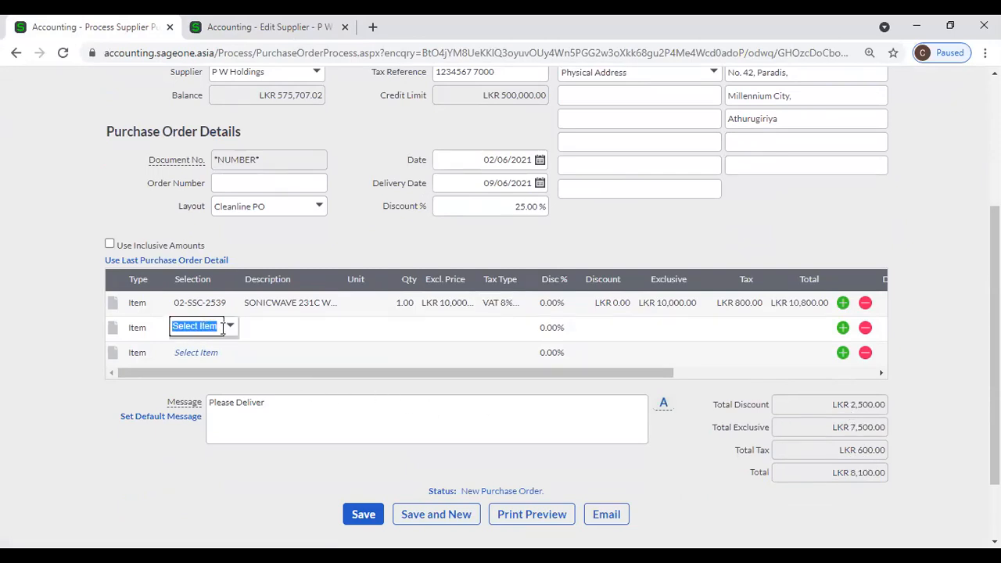
pyautogui.click(229, 328)
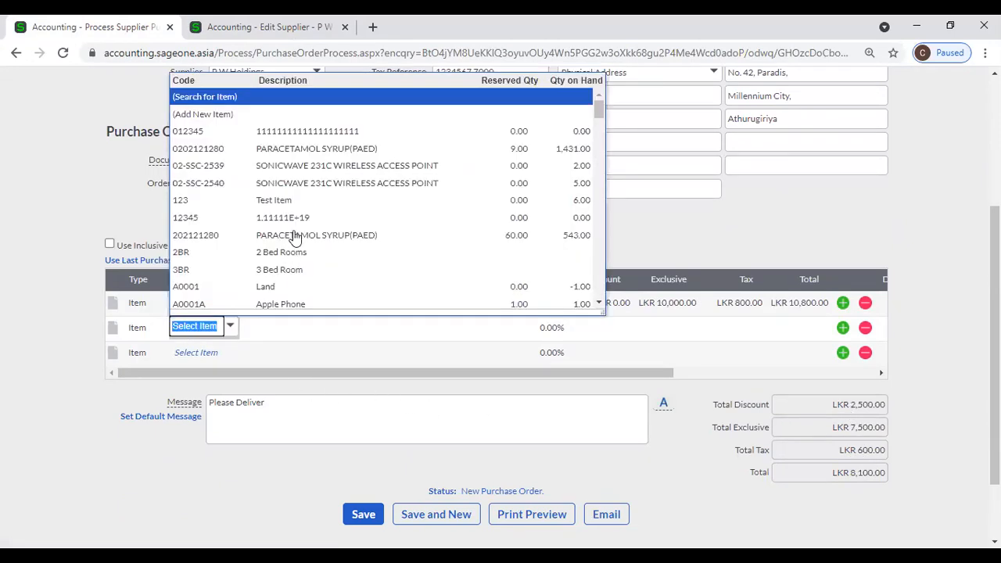
pyautogui.click(305, 183)
pyautogui.press('Tab')
pyautogui.press('Tab')
pyautogui.press('Tab')
pyautogui.press('Tab')
pyautogui.write('15000')
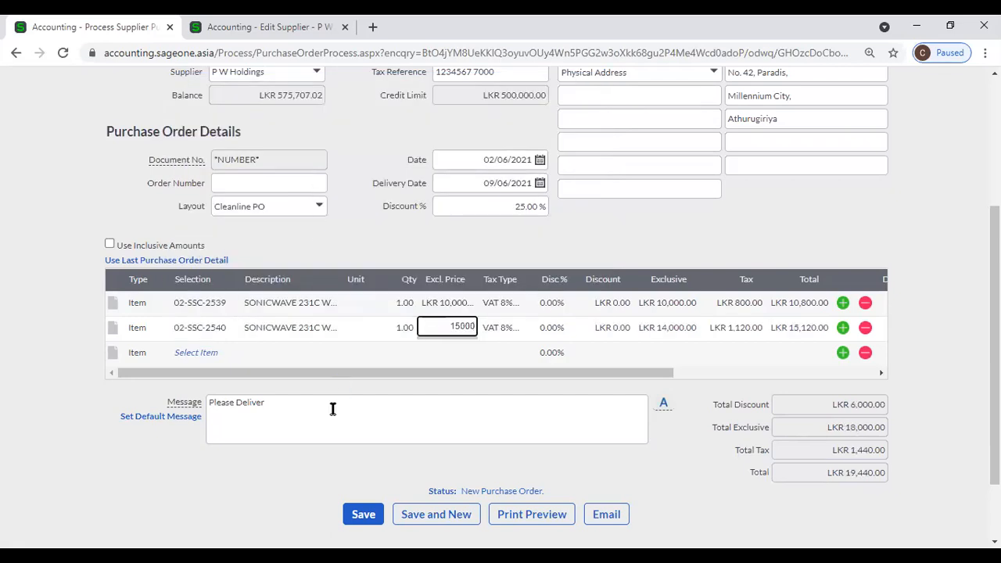
pyautogui.press('Tab')
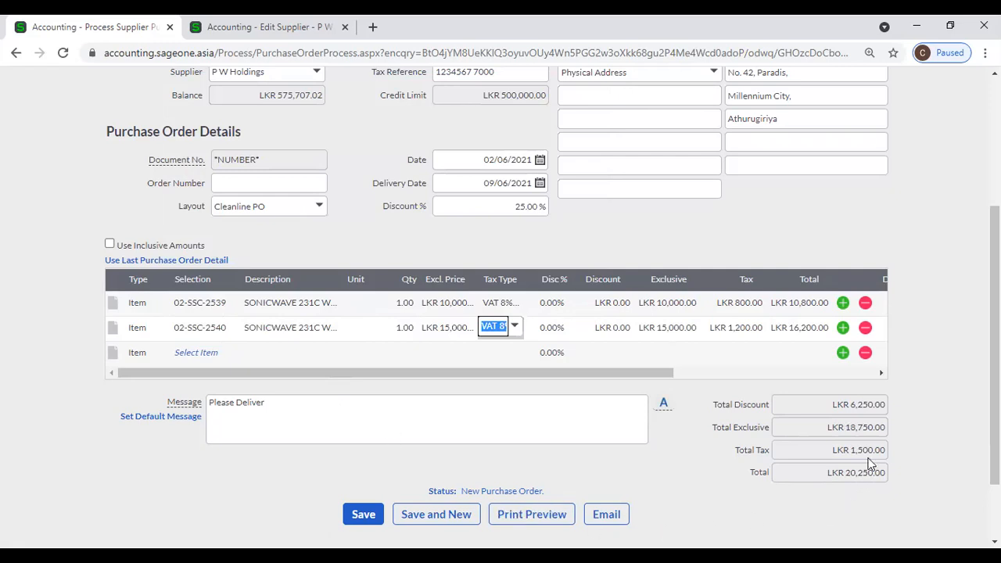
pyautogui.click(943, 402)
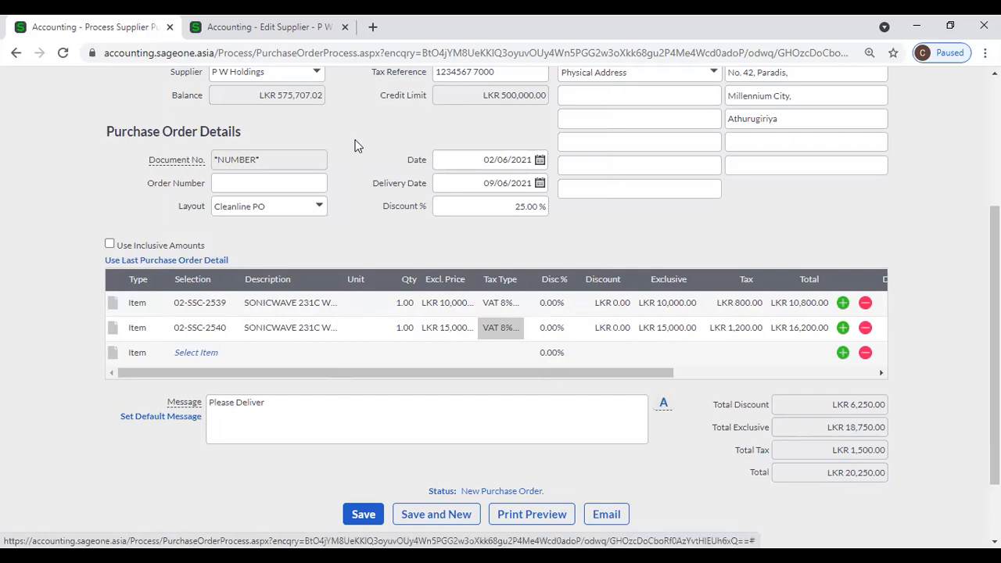
# Step: Check the default discount on the supplier record, then set the purchase order's discount to 10%
pyautogui.click(262, 28)
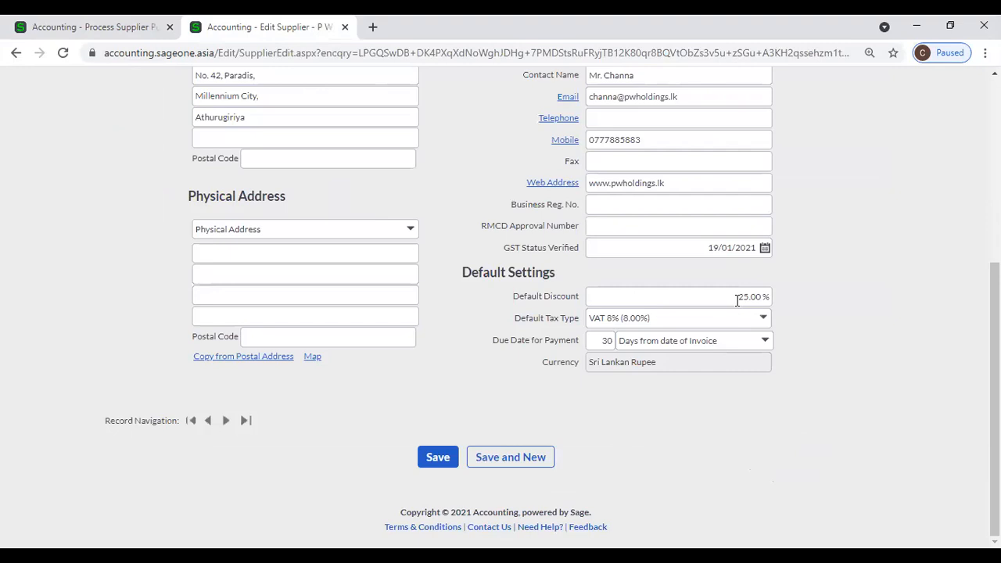
pyautogui.click(69, 23)
pyautogui.click(467, 207)
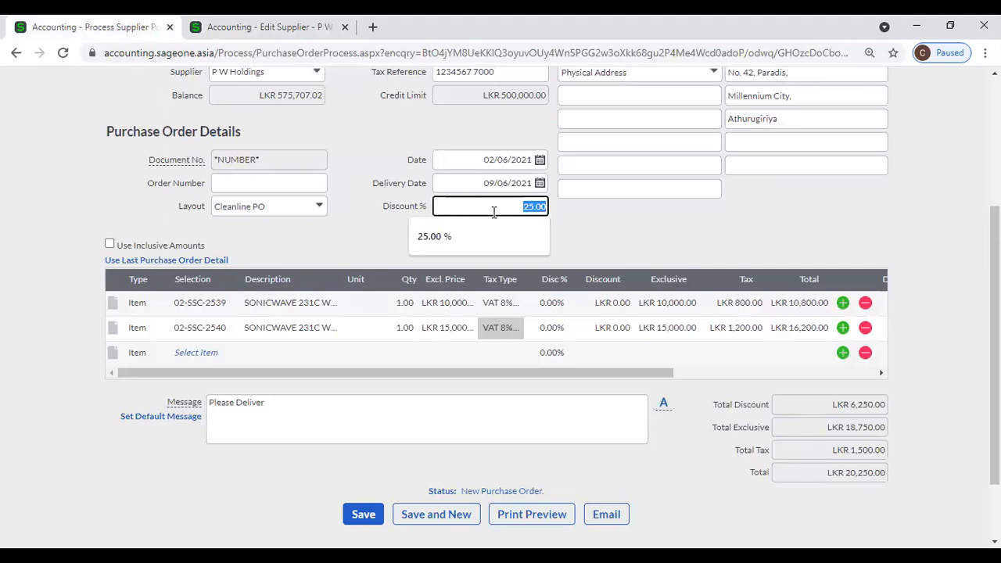
pyautogui.write('10')
pyautogui.click(577, 239)
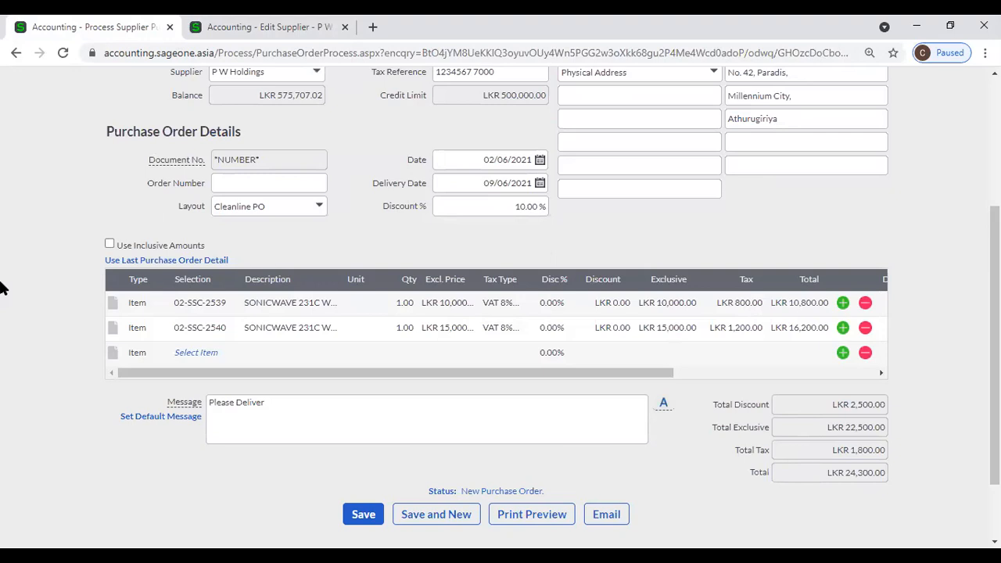
# Step: Keep item 02-SSC-2539 on the first order line and set its quantity to 2
pyautogui.scroll(-1, 1, 283)
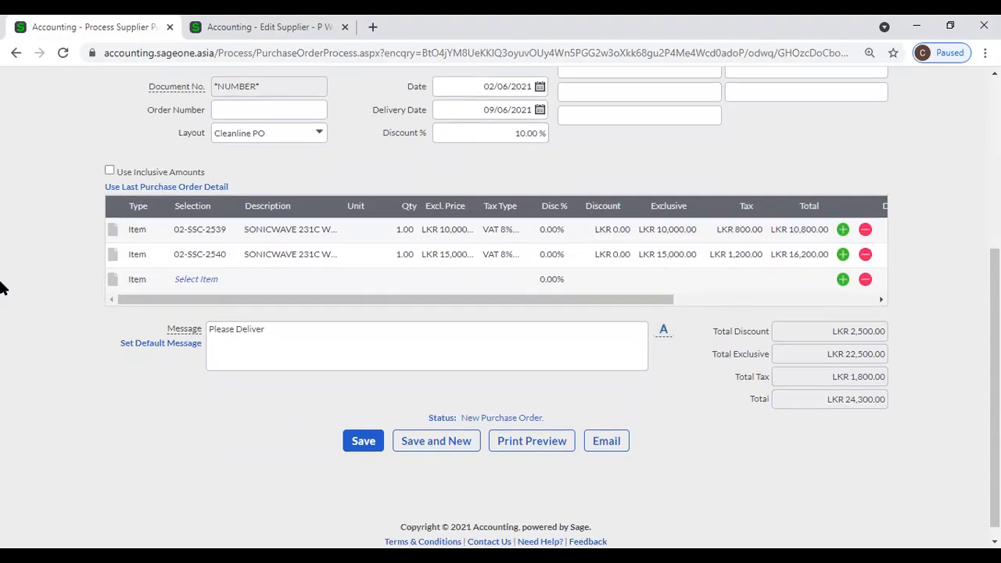
pyautogui.scroll(1, 99, 301)
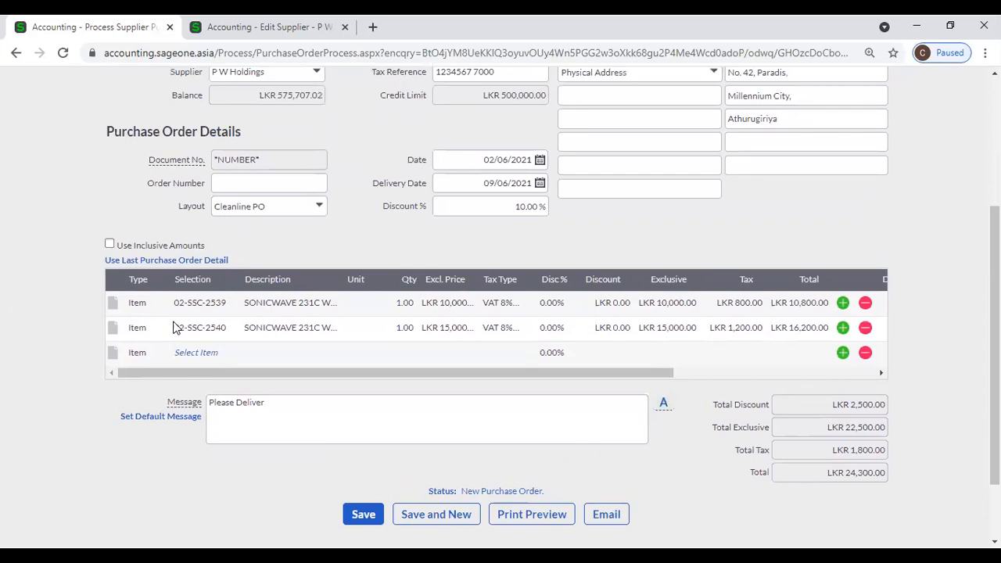
pyautogui.click(208, 309)
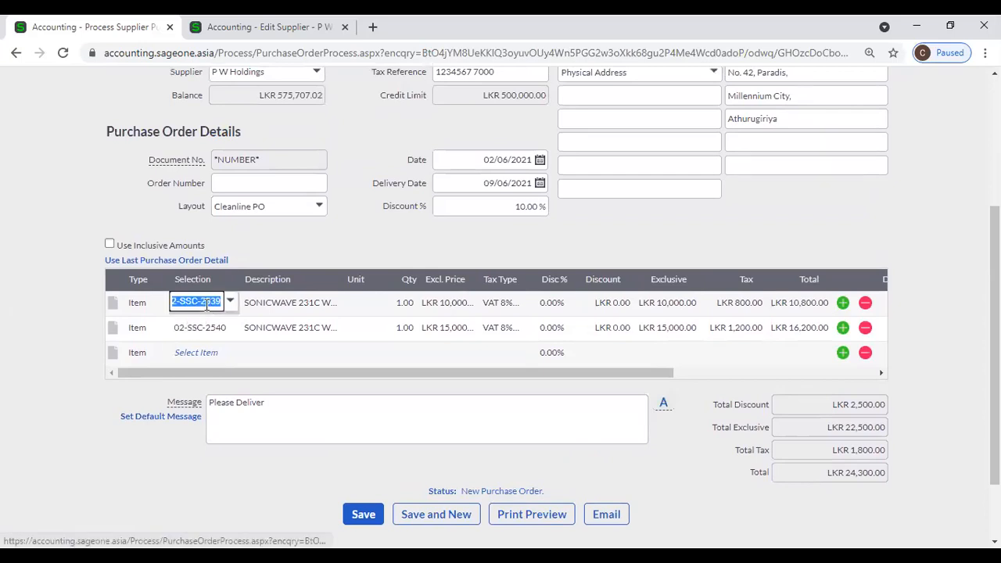
pyautogui.click(229, 304)
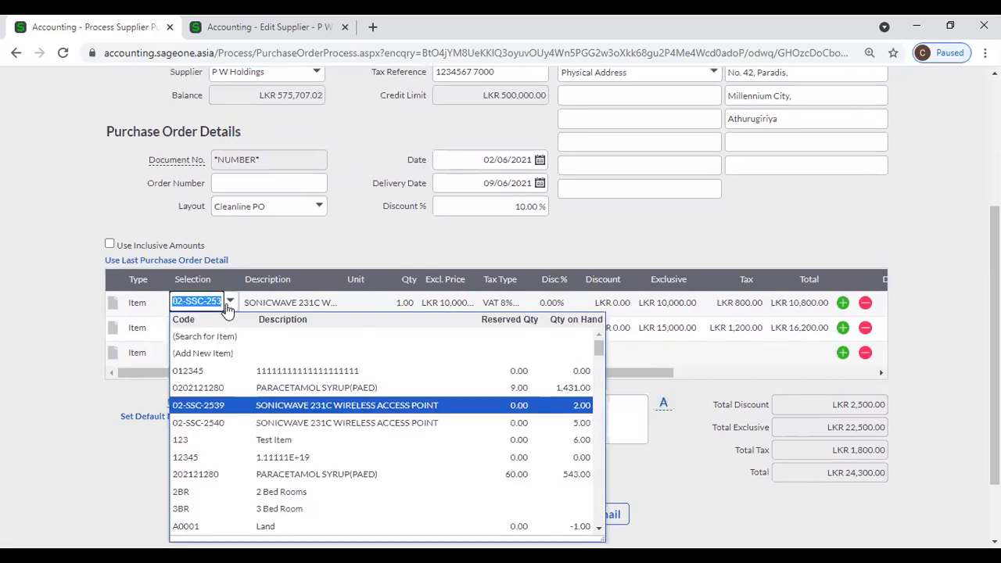
pyautogui.press('Tab')
pyautogui.press('Tab')
pyautogui.press('Tab')
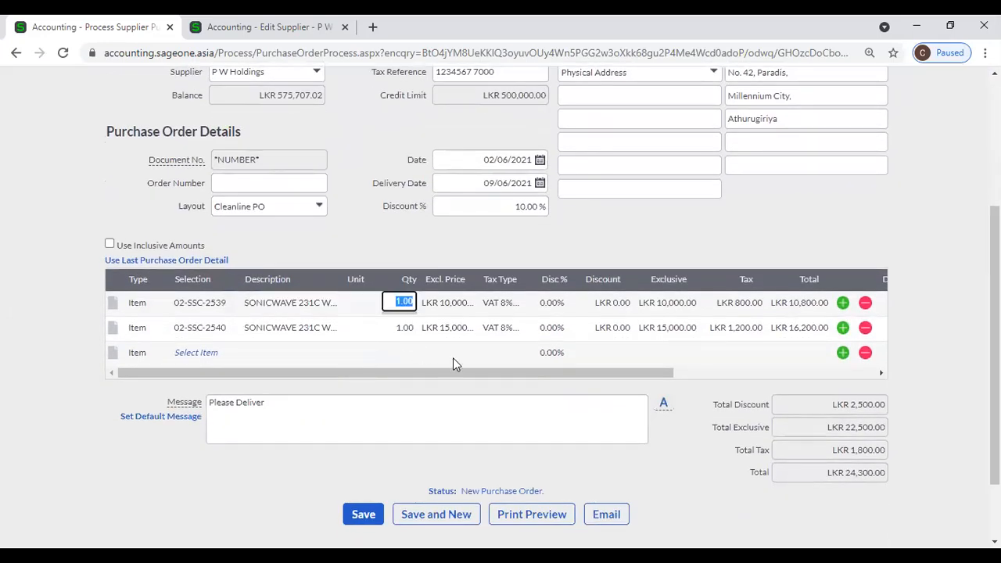
pyautogui.write('2')
pyautogui.press('Tab')
pyautogui.press('Tab')
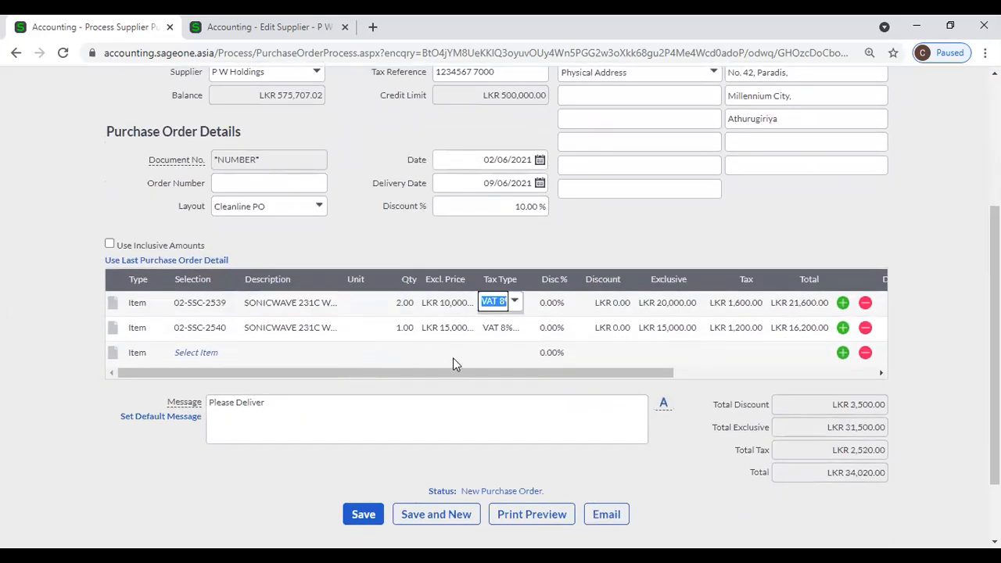
# Step: Compare the default tax type on the supplier record with the tax type on the order lines
pyautogui.click(158, 16)
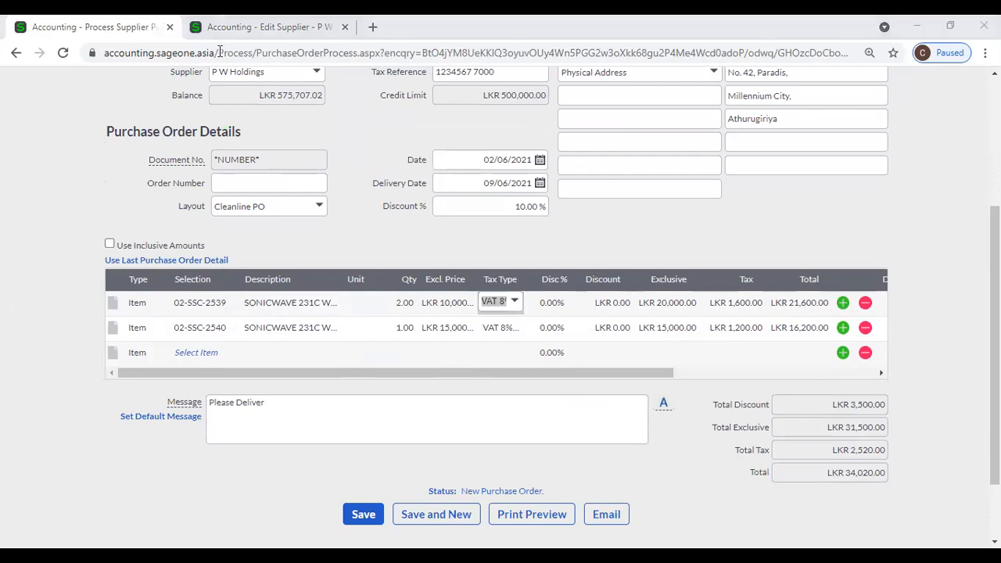
pyautogui.click(234, 27)
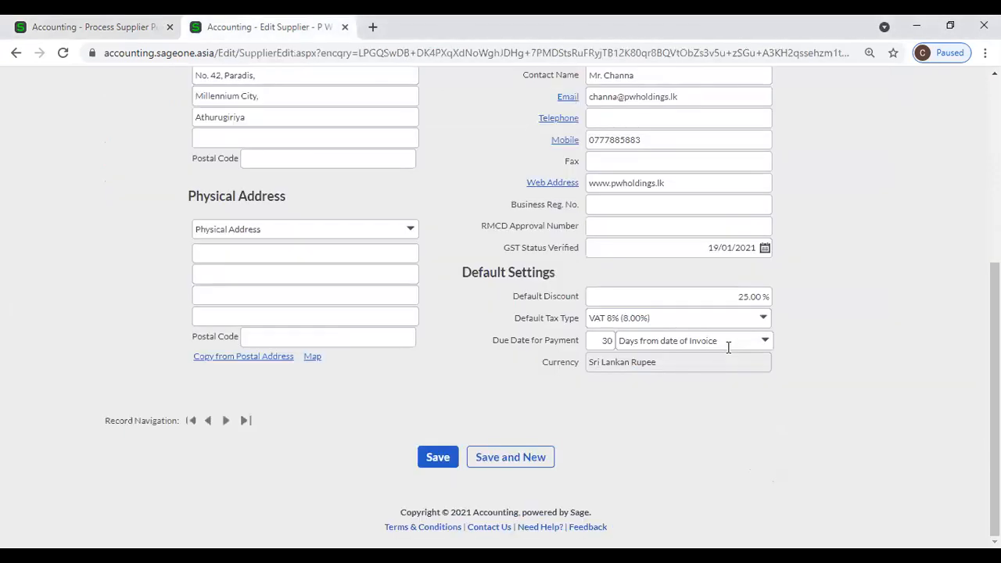
pyautogui.click(115, 29)
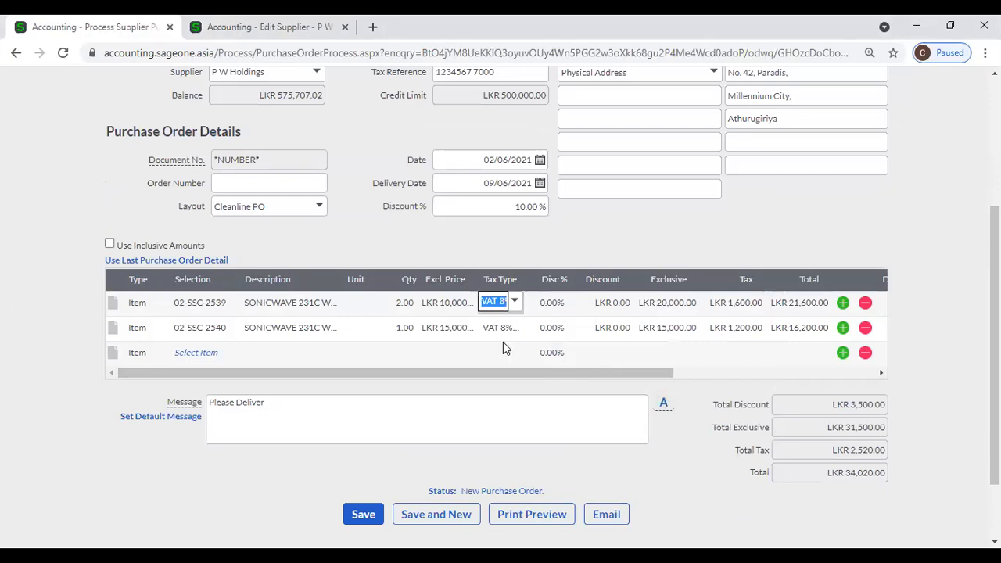
# Step: Assign the Accounts department to the first order line
pyautogui.press('Tab')
pyautogui.press('Tab')
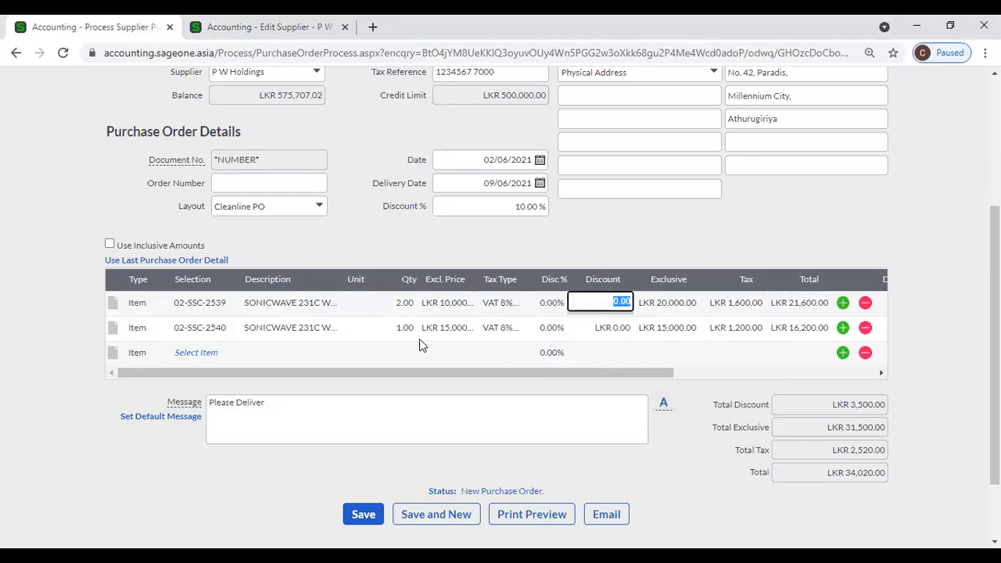
pyautogui.moveTo(632, 374); pyautogui.dragTo(759, 374)
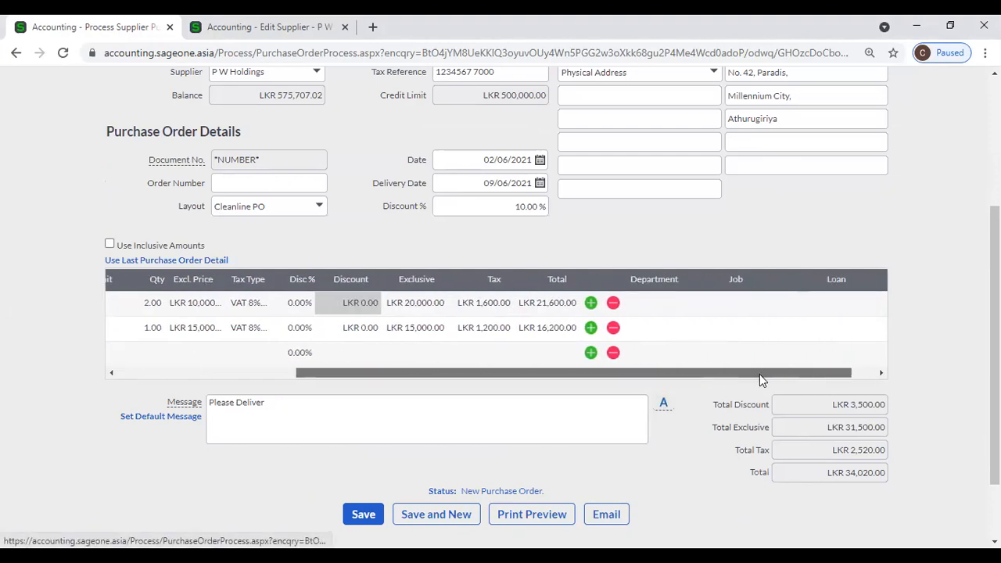
pyautogui.click(662, 303)
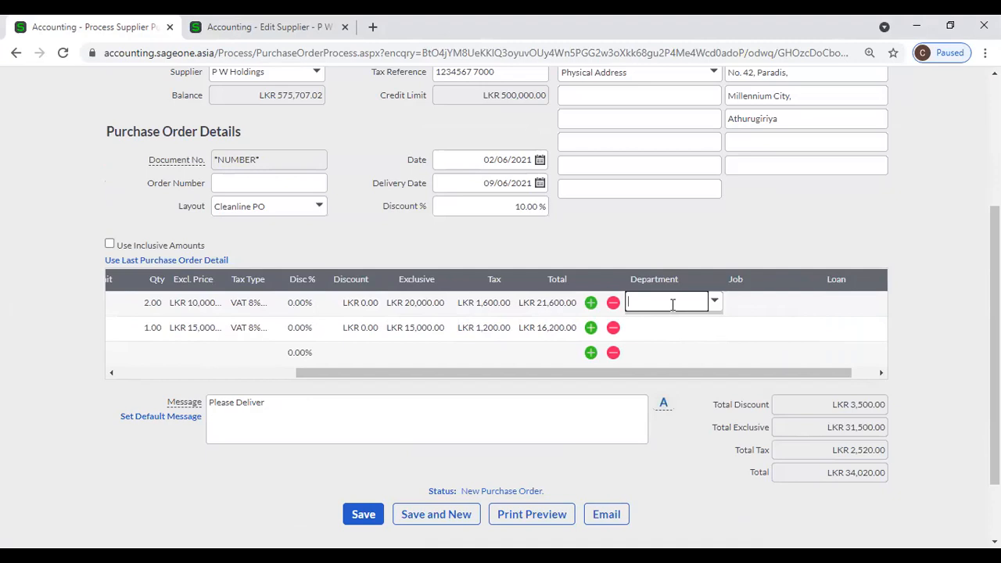
pyautogui.click(714, 301)
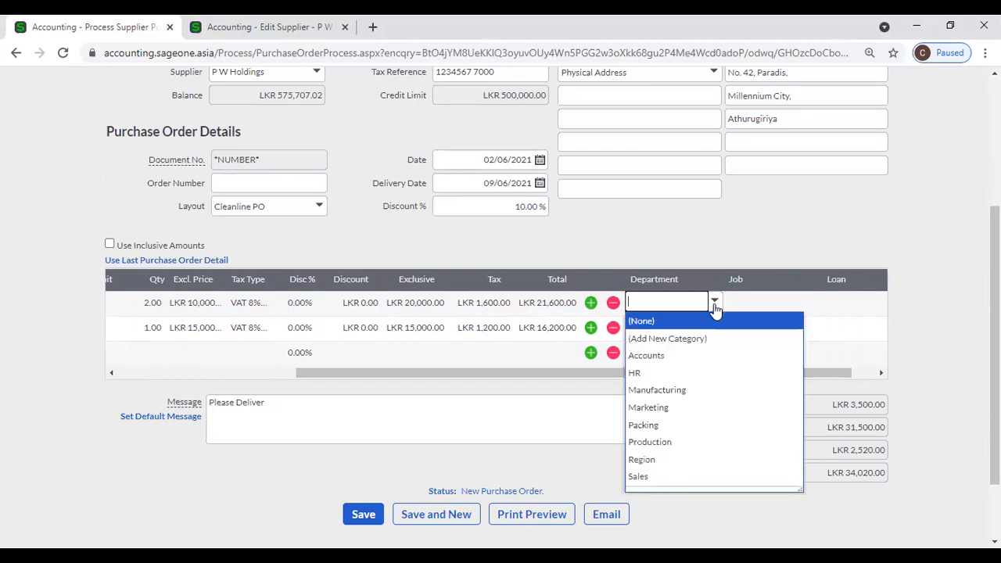
pyautogui.click(685, 355)
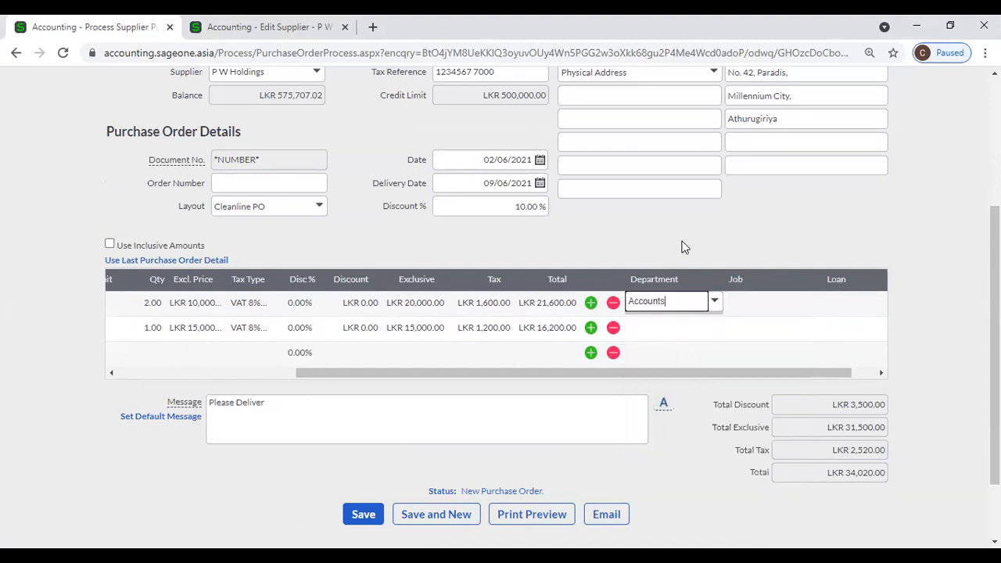
pyautogui.moveTo(668, 375); pyautogui.dragTo(266, 366)
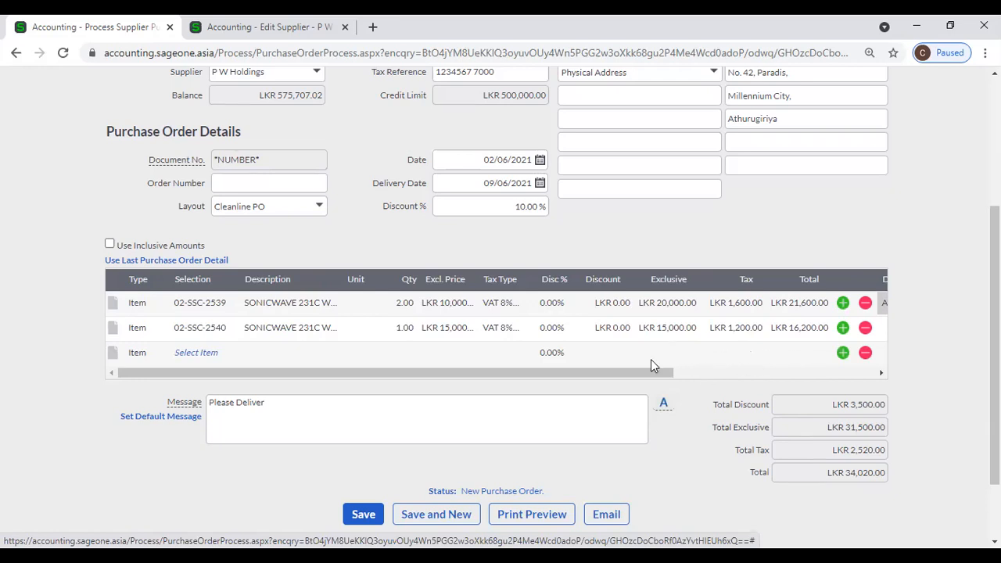
# Step: Review the purchase order's supplier details, item lines, message and totals
pyautogui.scroll(-1, 651, 359)
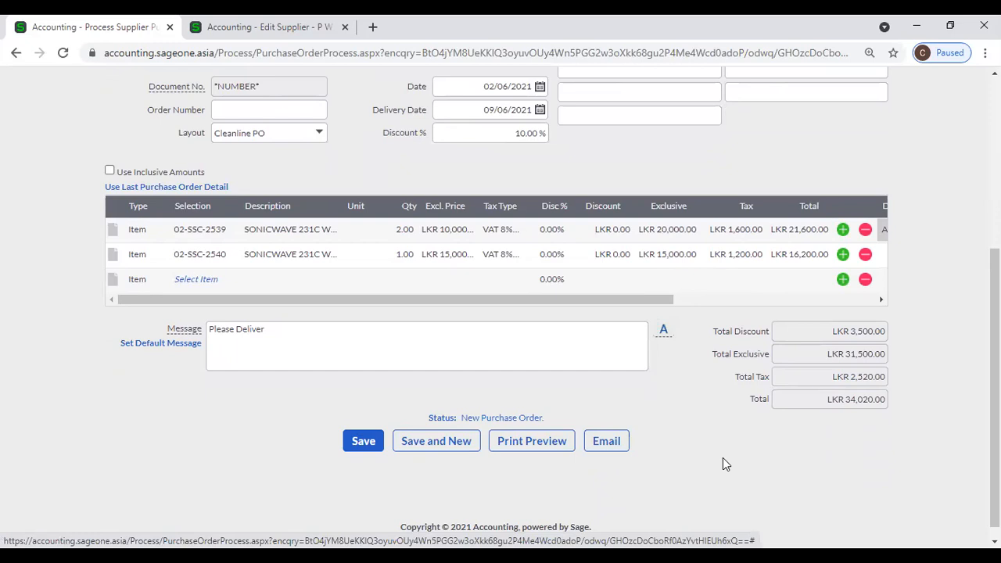
pyautogui.scroll(3, 723, 456)
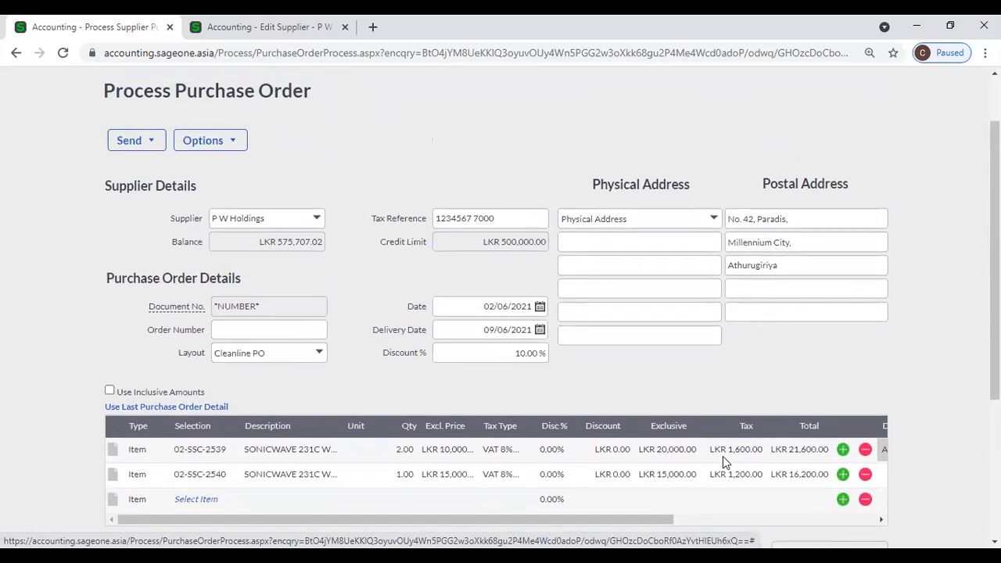
pyautogui.scroll(-1, 627, 386)
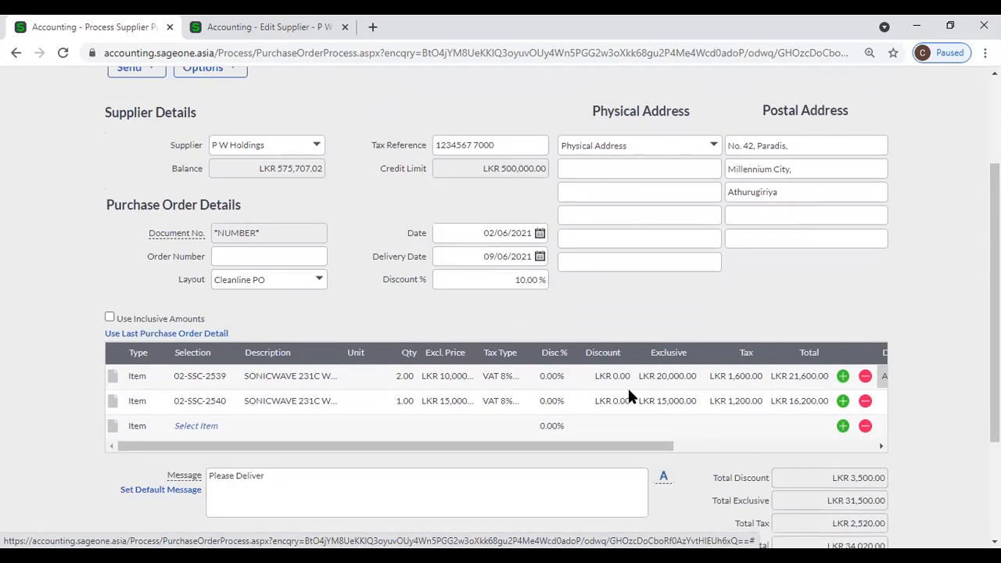
pyautogui.scroll(-1, 628, 390)
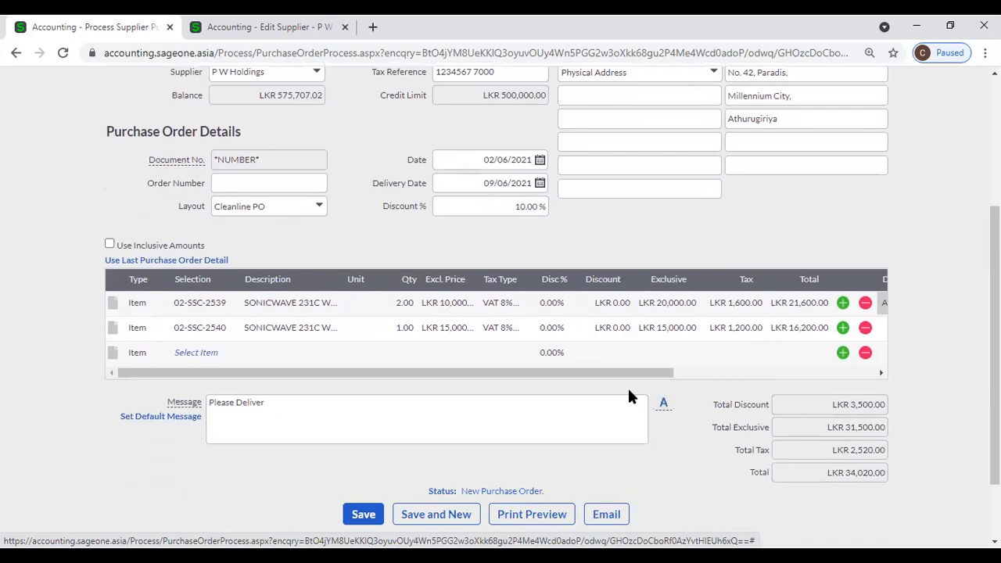
pyautogui.scroll(-1, 630, 397)
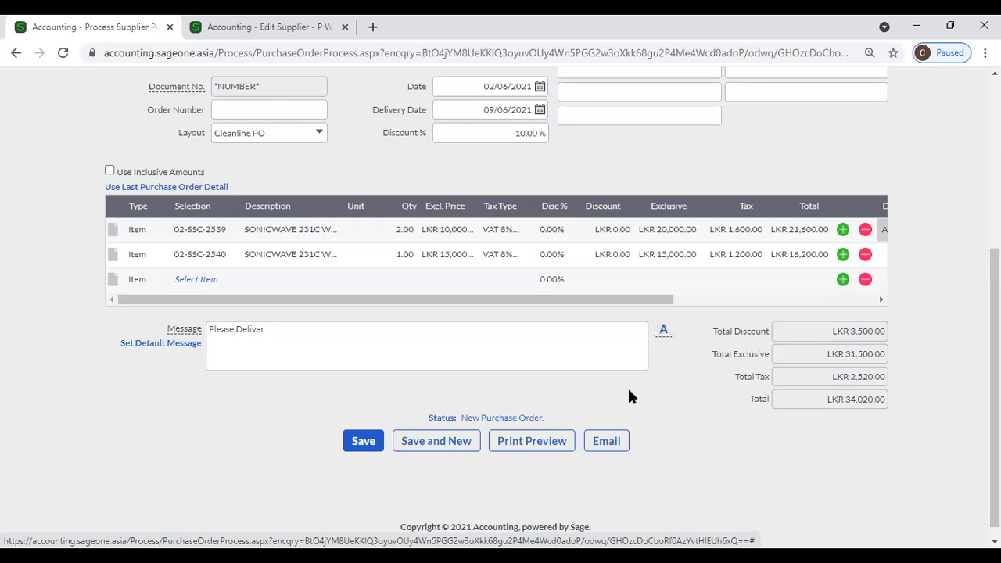
pyautogui.scroll(2, 415, 396)
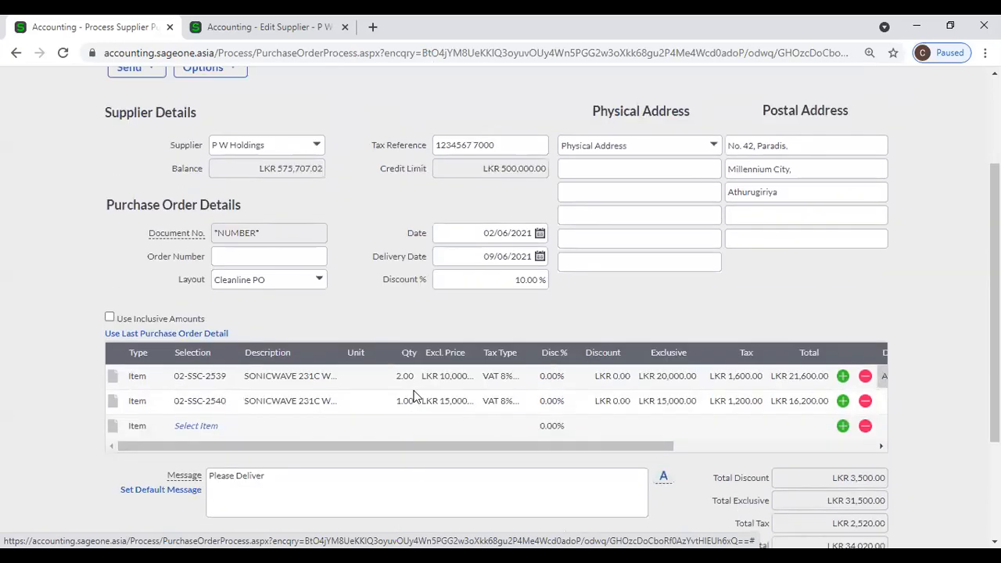
pyautogui.scroll(2, 413, 395)
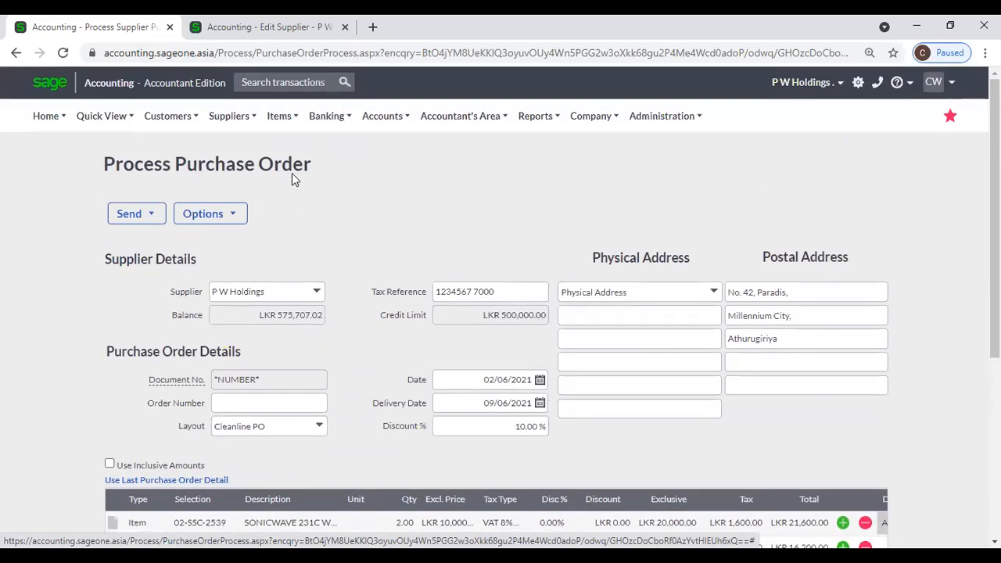
pyautogui.click(229, 116)
pyautogui.moveTo(252, 190)
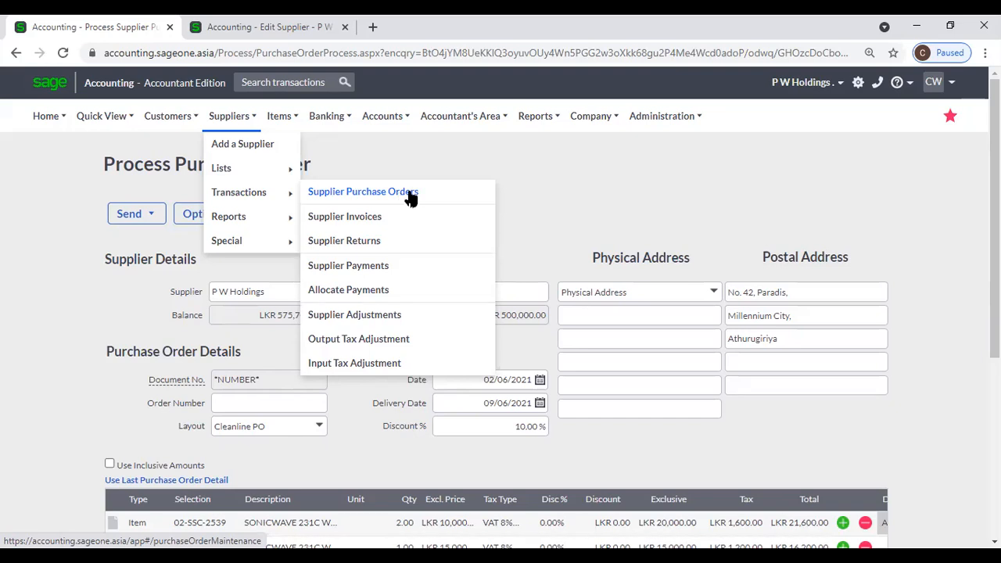
pyautogui.click(411, 197)
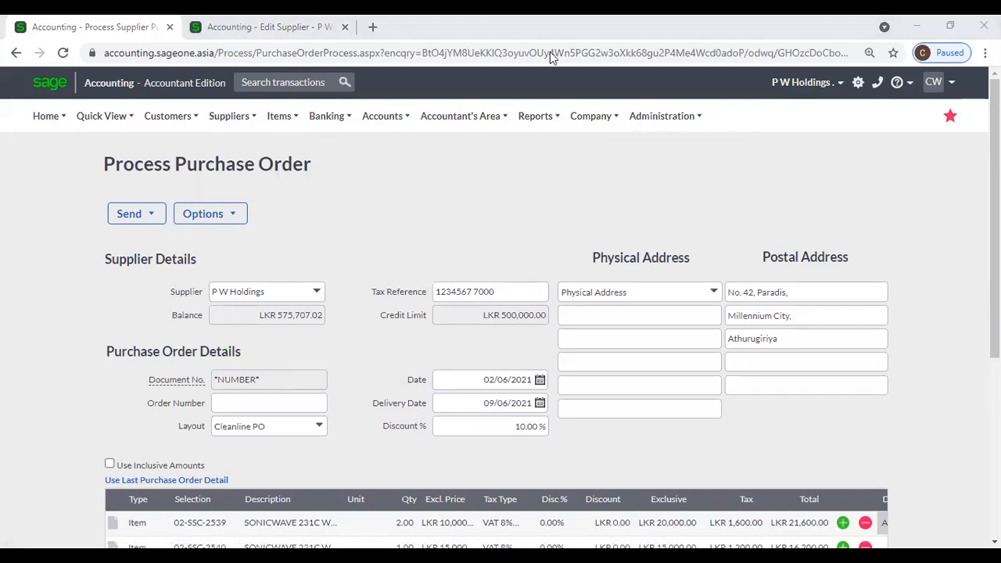
pyautogui.click(931, 444)
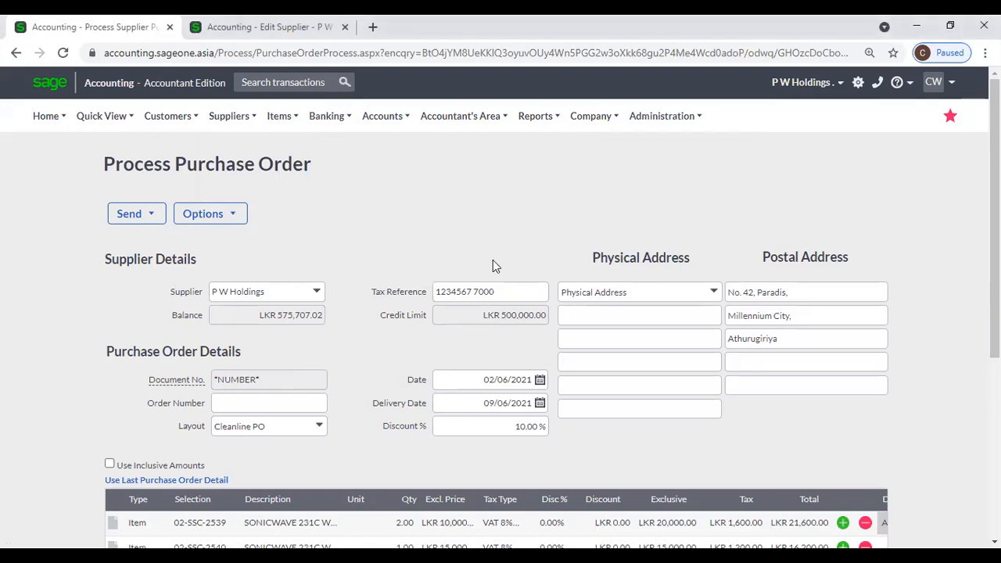
# Step: Add two blank lines at the end of the order and delete the 02-SSC-2540 line
pyautogui.moveTo(172, 131)
pyautogui.moveTo(230, 117)
pyautogui.scroll(-2, 302, 225)
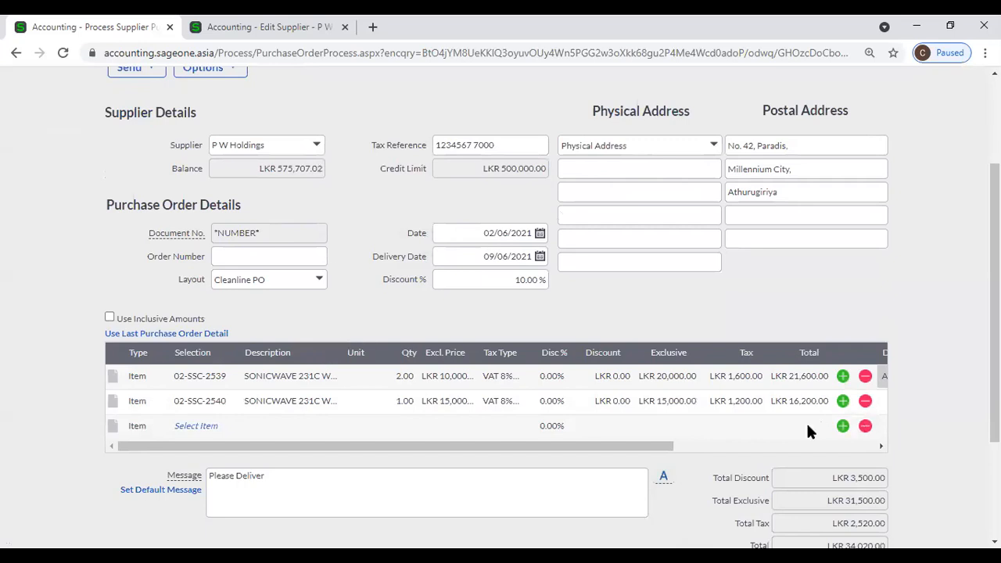
pyautogui.click(842, 426)
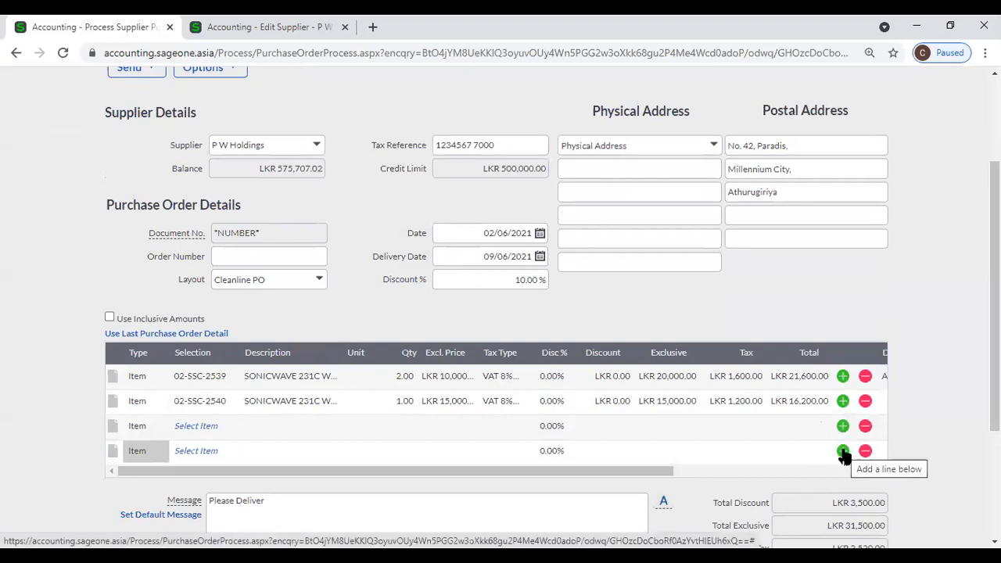
pyautogui.click(842, 451)
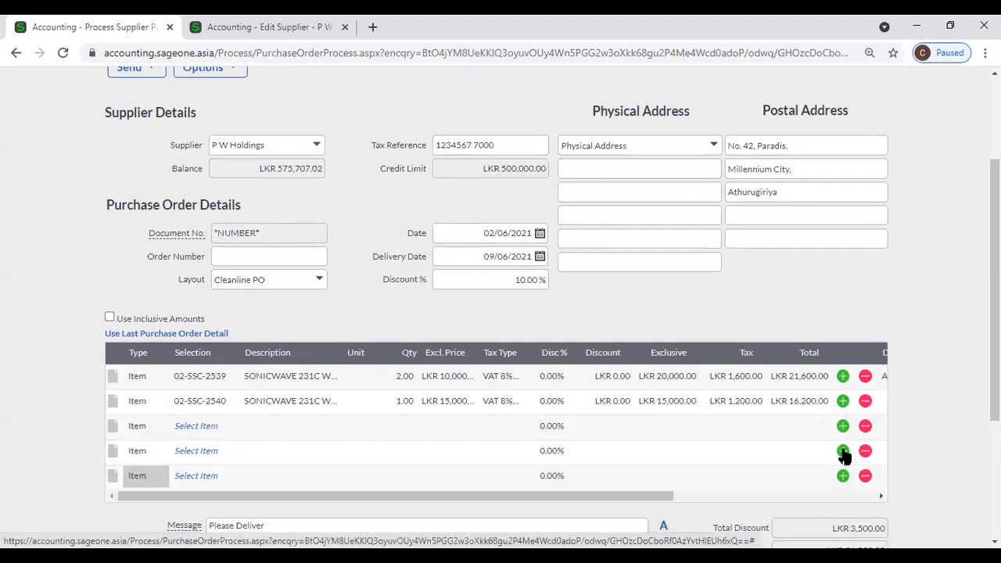
pyautogui.click(865, 402)
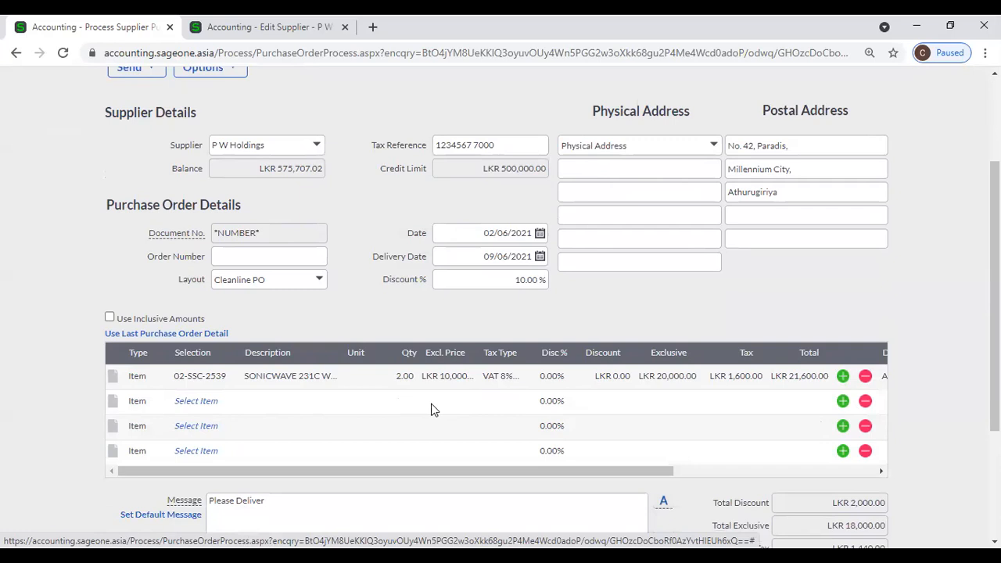
# Step: Open the comment area of the second order line and select item 02-SSC-2539 for that line
pyautogui.click(114, 403)
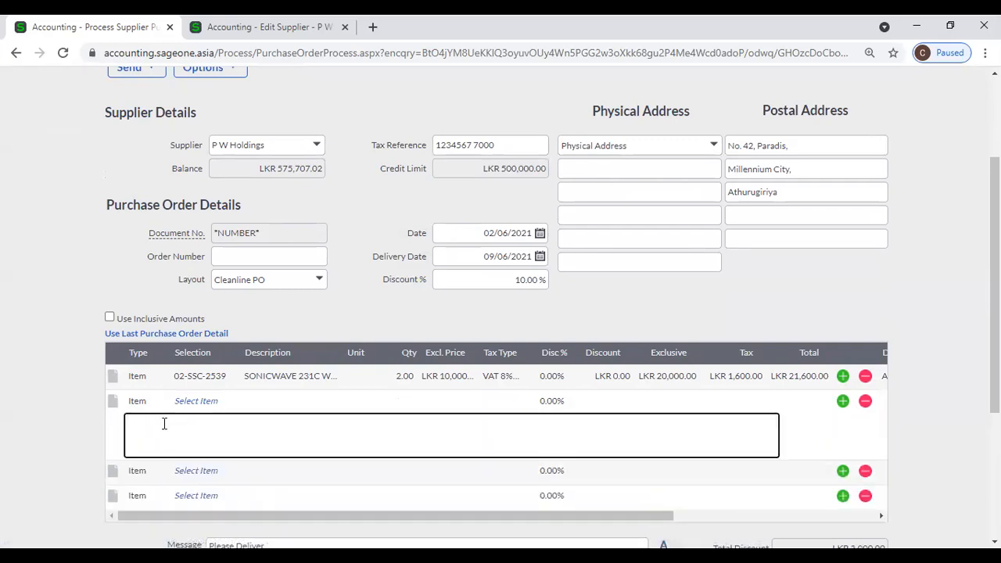
pyautogui.click(195, 402)
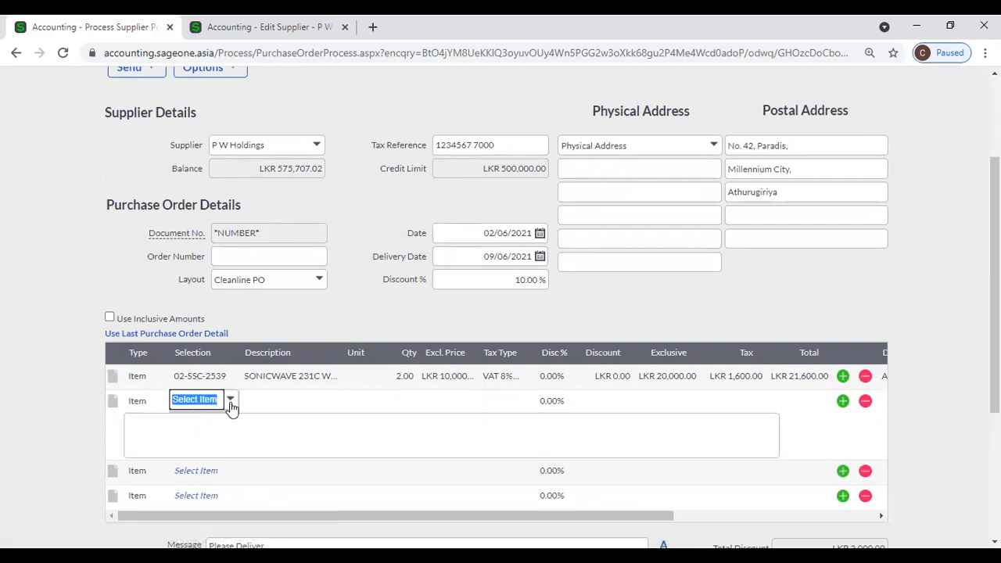
pyautogui.click(230, 402)
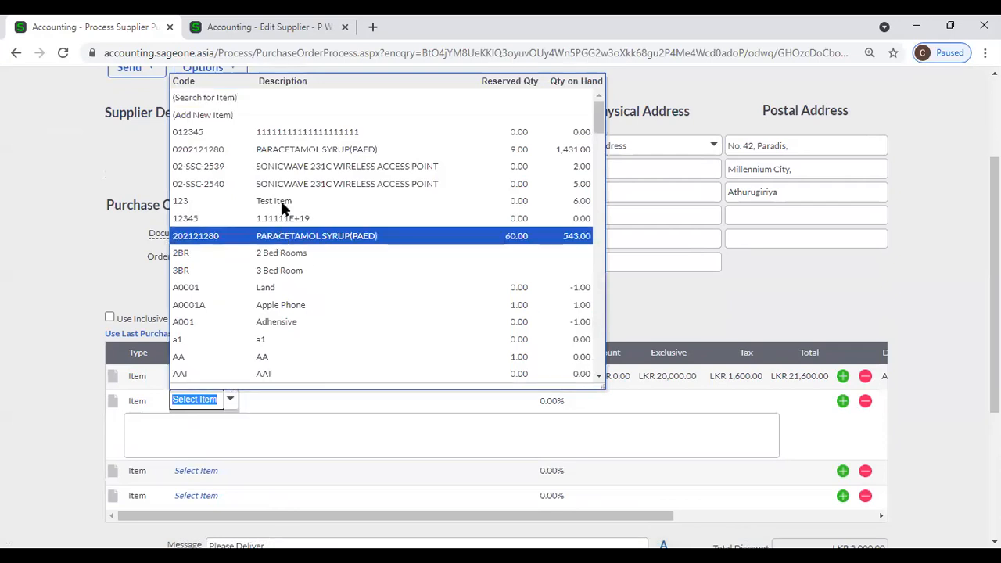
pyautogui.click(284, 167)
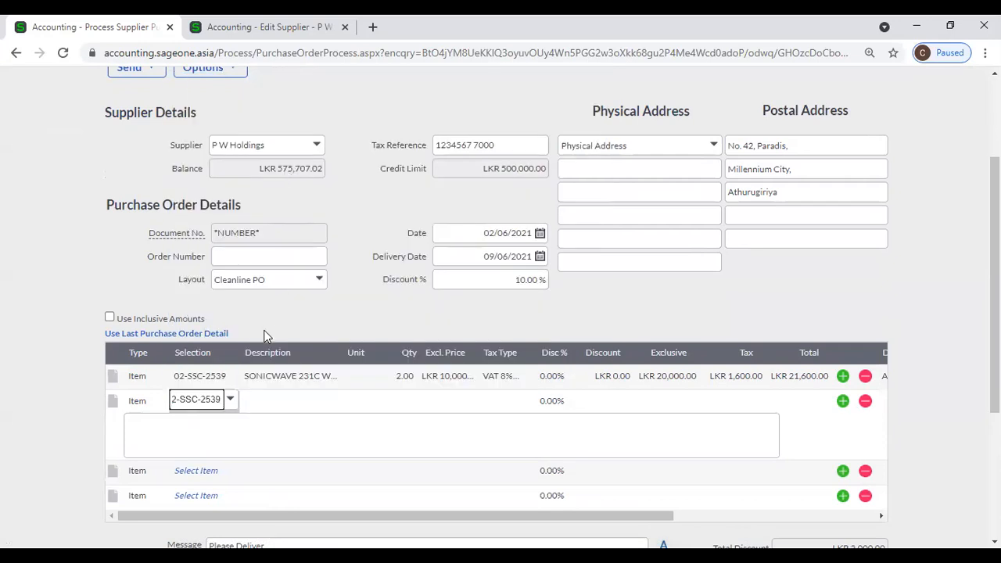
# Step: Enter the comment "Add Your Comment" under the second order line
pyautogui.click(206, 424)
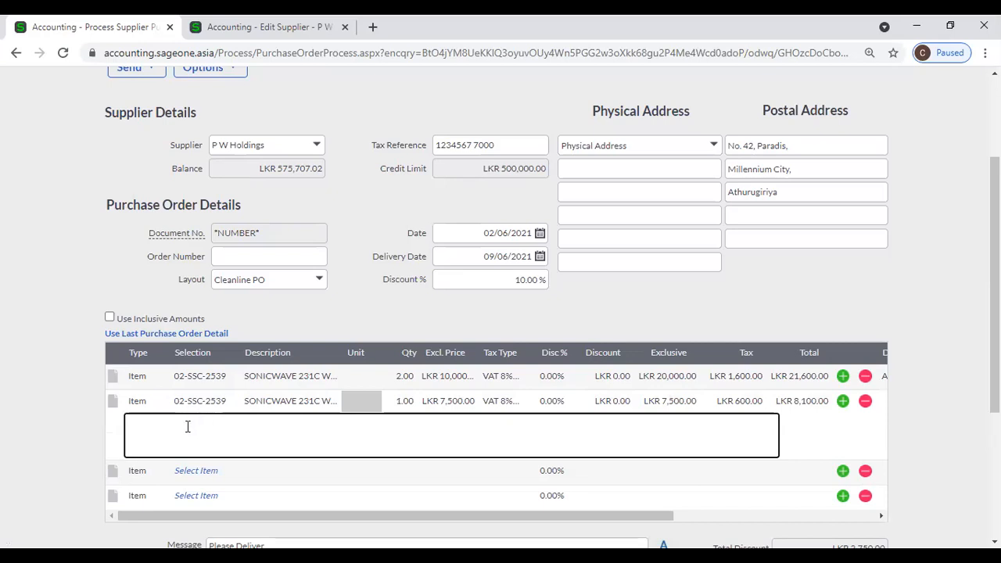
pyautogui.click(112, 404)
pyautogui.click(137, 419)
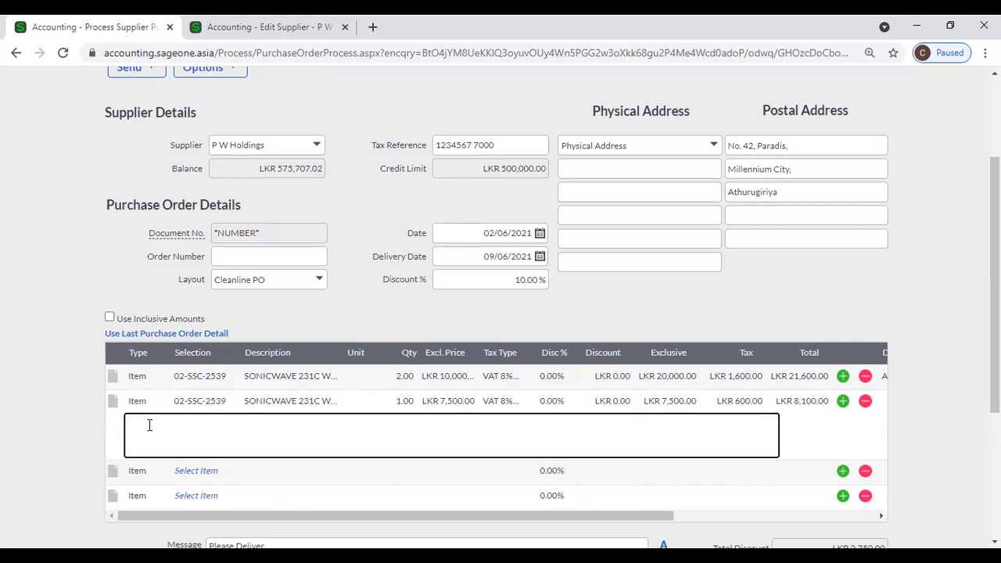
pyautogui.write('Add P')
pyautogui.write('ur Comment')
pyautogui.doubleClick(183, 421)
pyautogui.rightClick(183, 421)
pyautogui.click(221, 226)
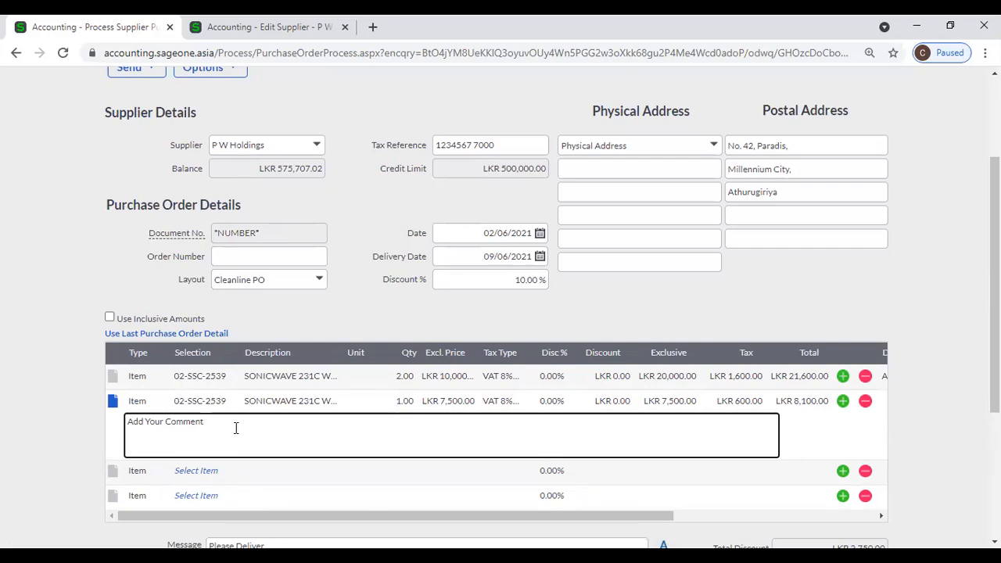
pyautogui.moveTo(213, 422); pyautogui.dragTo(125, 421)
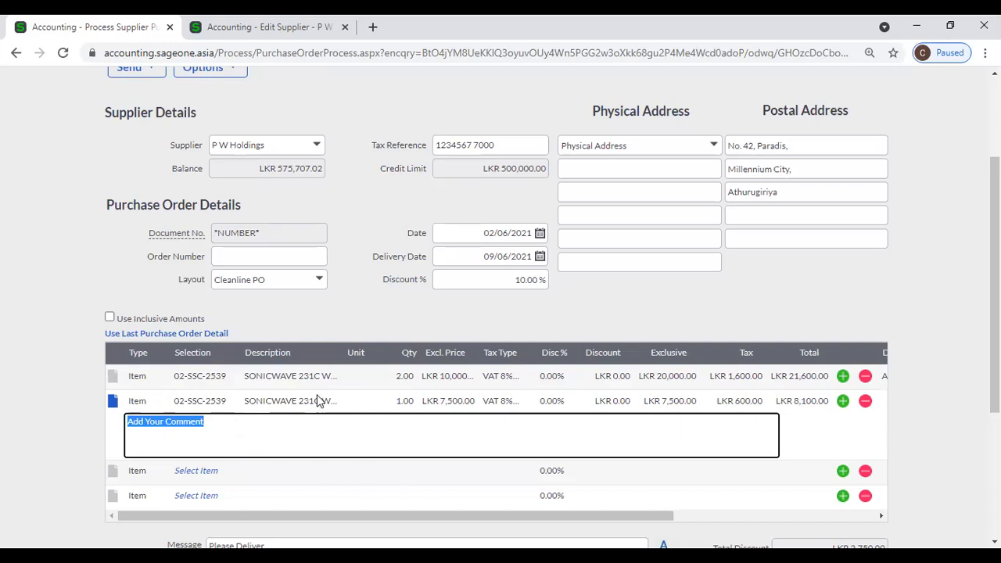
pyautogui.click(280, 330)
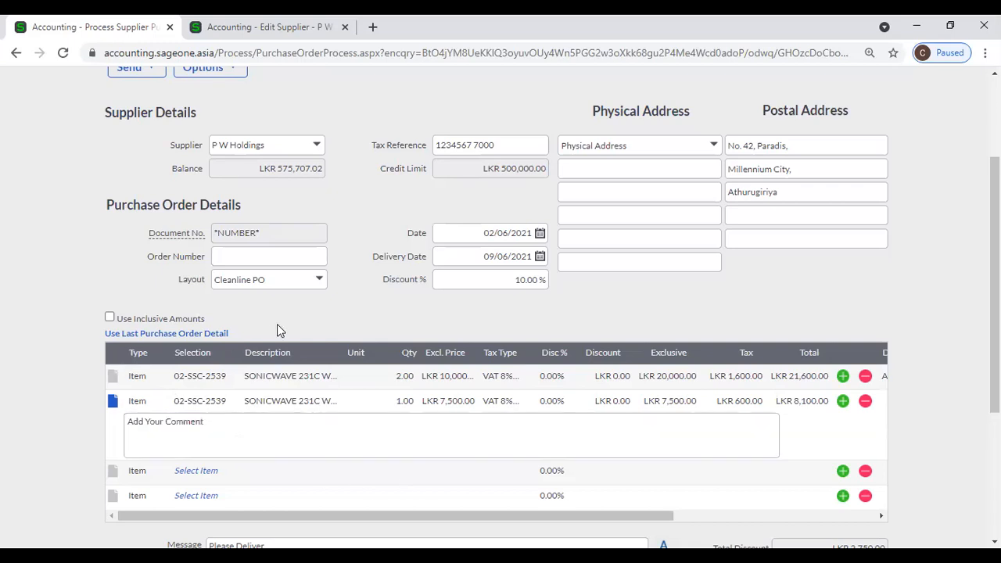
# Step: Turn on inclusive amounts and clear the purchase order's discount percentage to 0%
pyautogui.click(110, 320)
pyautogui.click(511, 280)
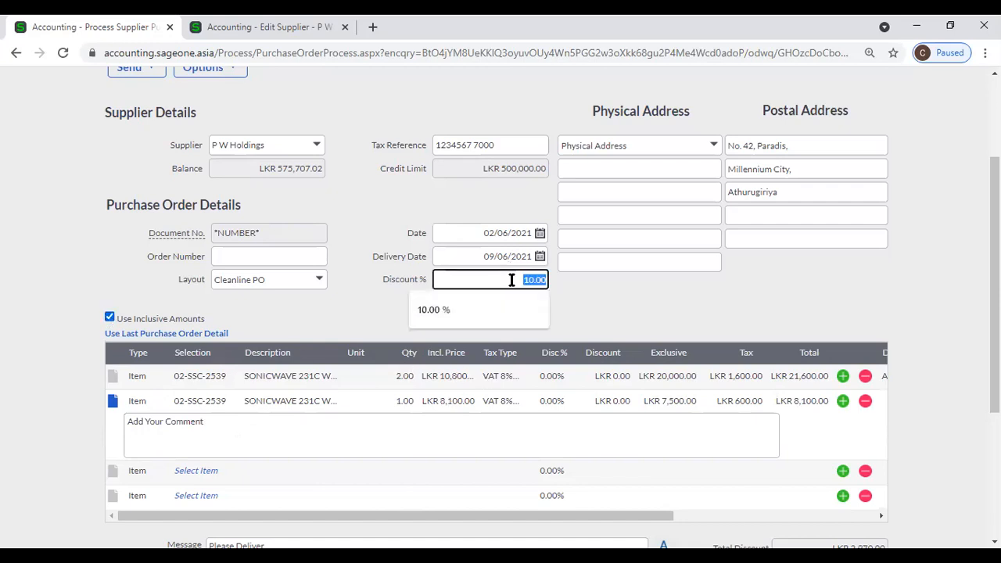
pyautogui.press('BackSpace')
pyautogui.click(615, 297)
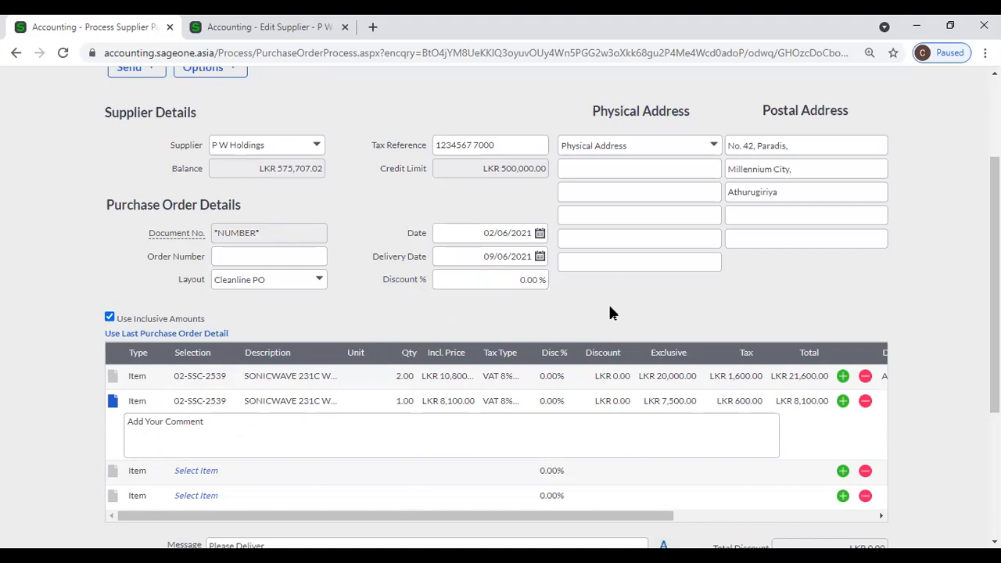
# Step: Widen the price column and compare exclusive with inclusive prices, leaving Use Inclusive Amounts off
pyautogui.click(109, 317)
pyautogui.moveTo(475, 353); pyautogui.dragTo(483, 353)
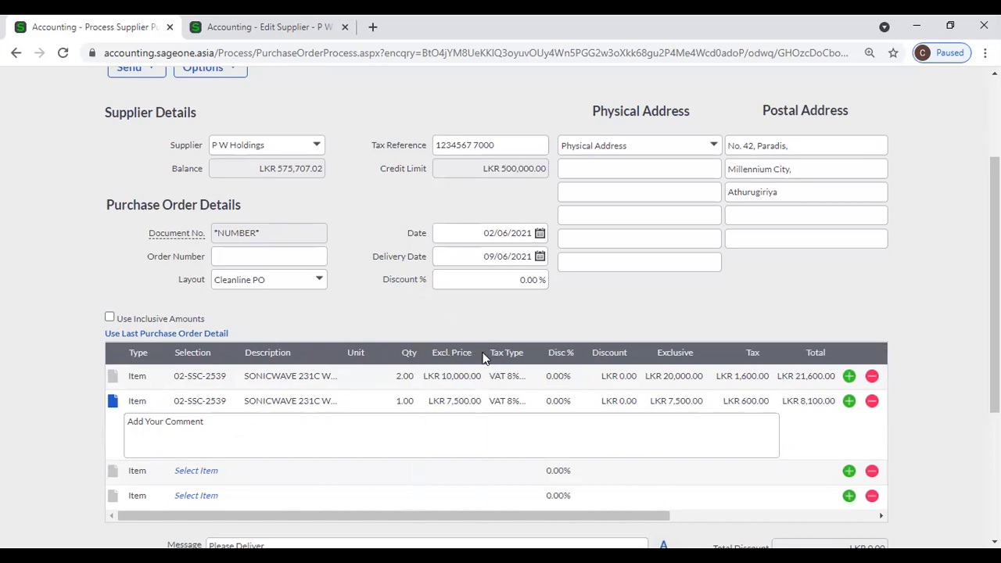
pyautogui.click(110, 318)
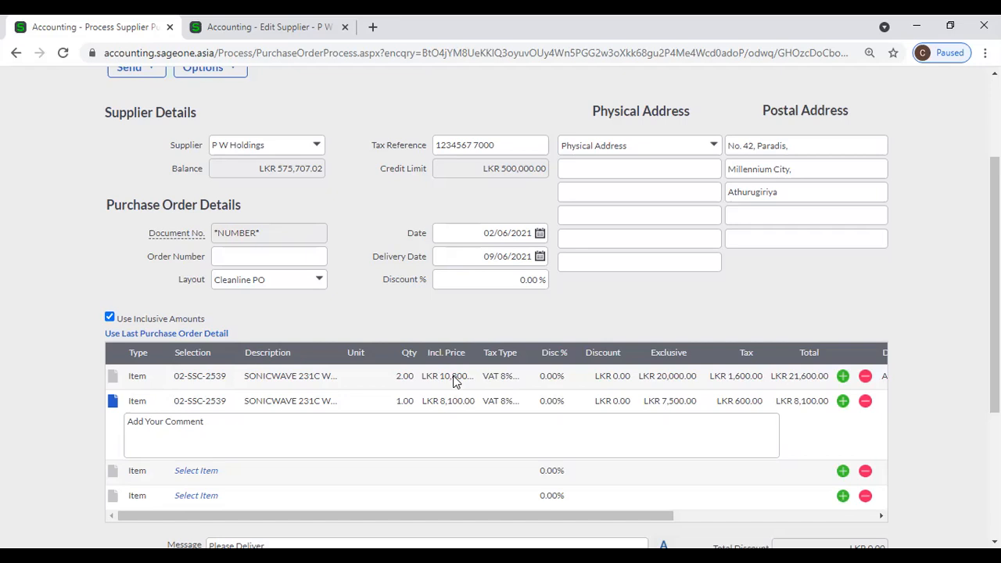
pyautogui.click(109, 317)
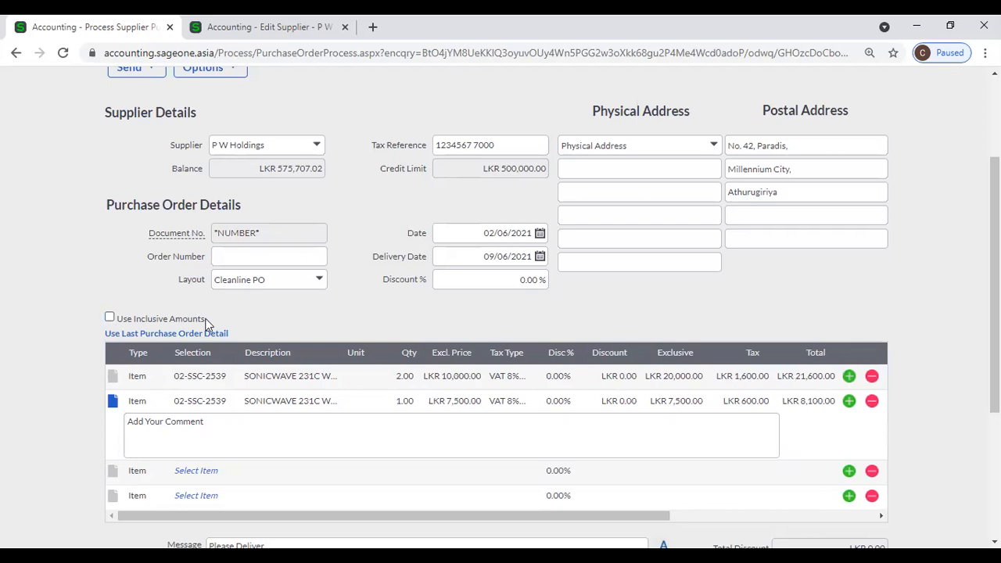
# Step: Abandon the unsaved purchase order and start a new supplier purchase order
pyautogui.scroll(2, 208, 324)
pyautogui.moveTo(168, 117)
pyautogui.moveTo(192, 201)
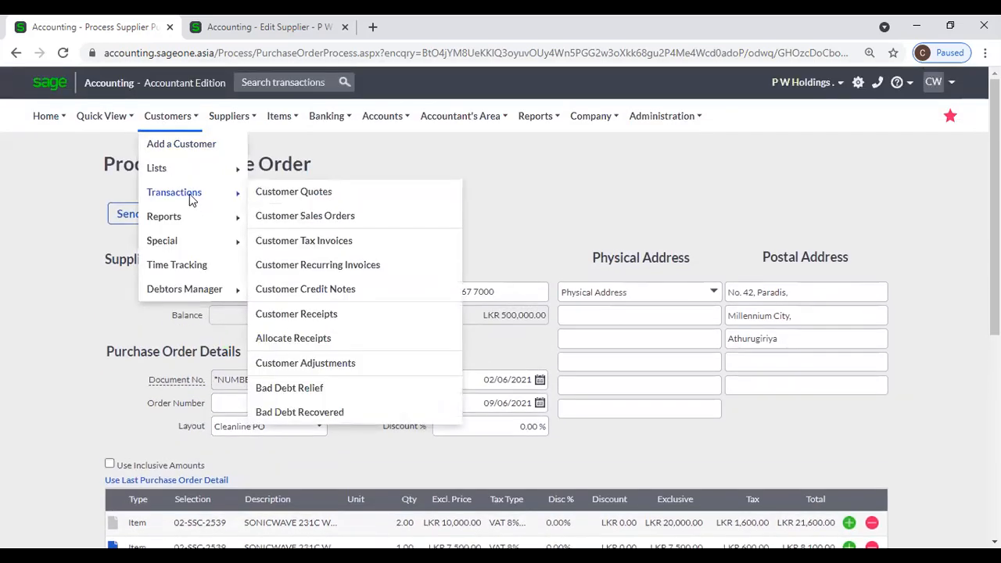
pyautogui.moveTo(244, 117)
pyautogui.moveTo(255, 196)
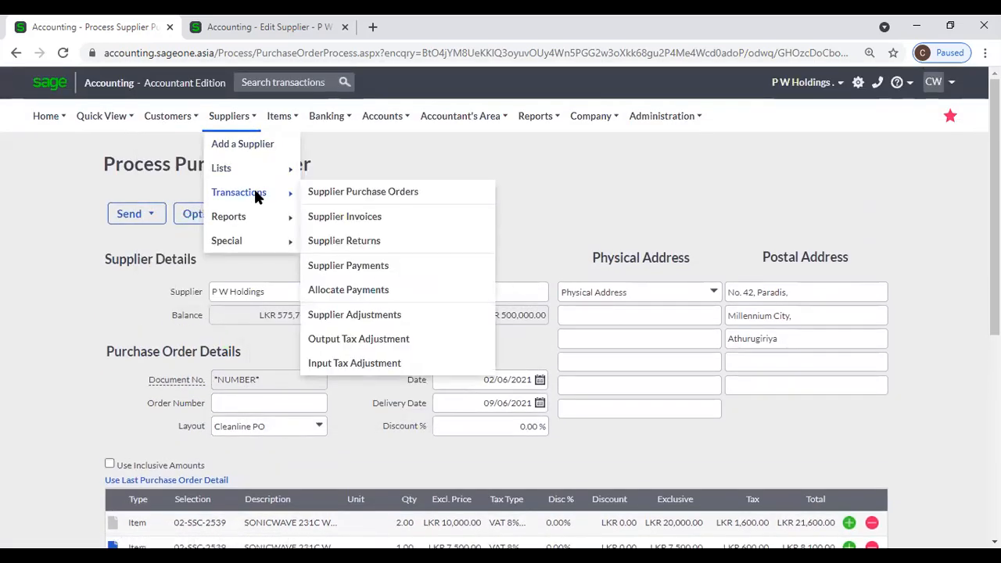
pyautogui.click(329, 195)
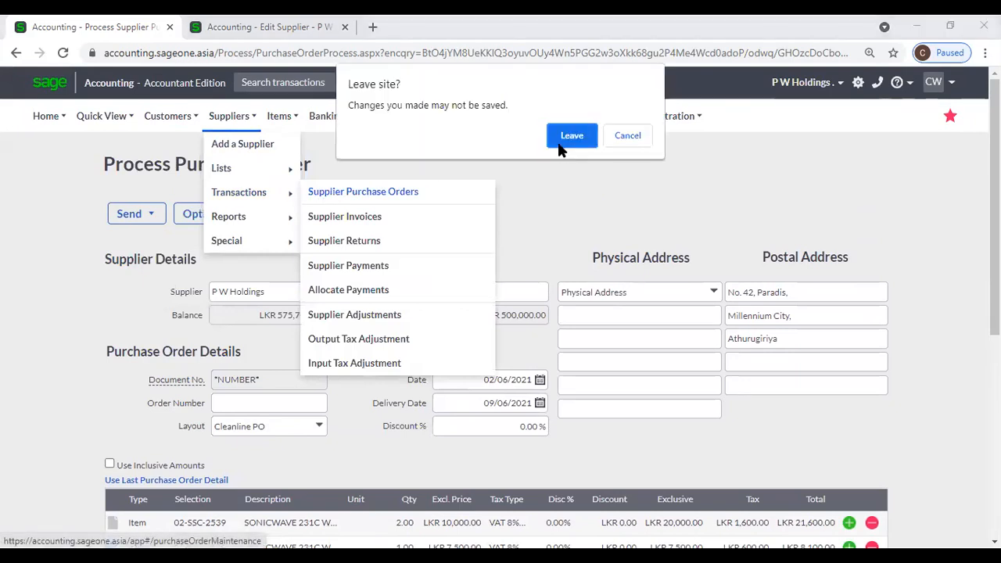
pyautogui.click(558, 142)
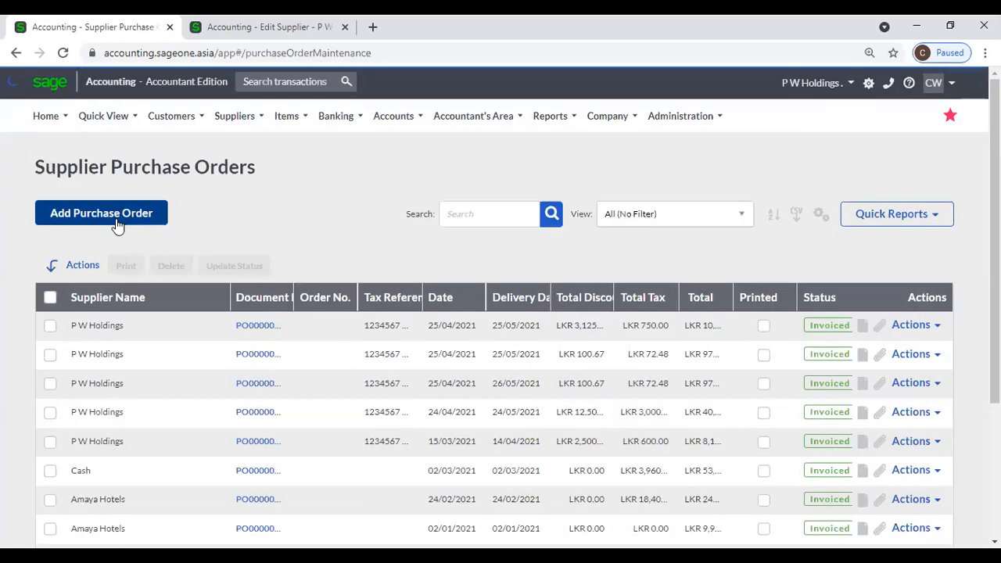
pyautogui.click(117, 226)
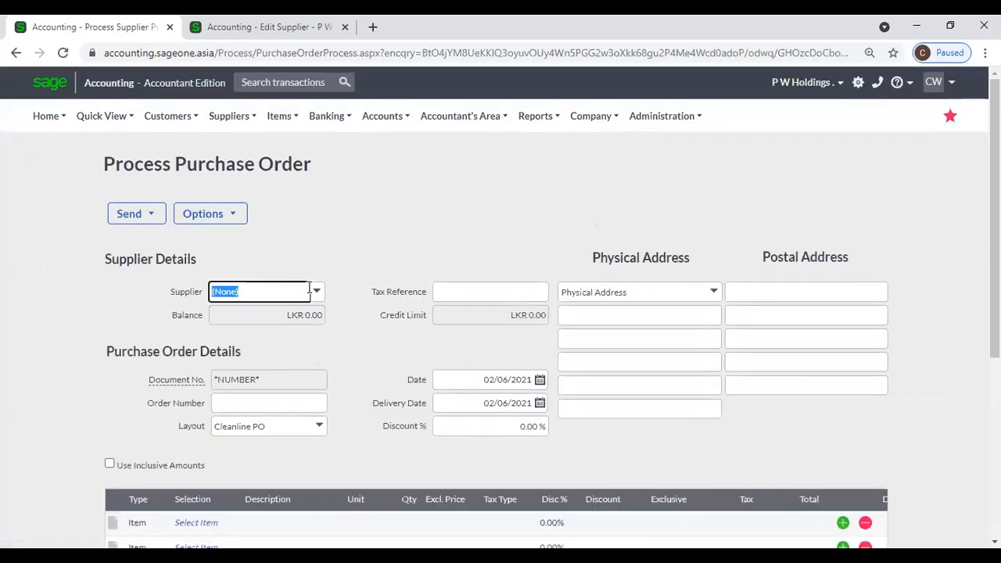
# Step: Set the new order's supplier to P W Holdings and fill its lines with the last purchase order's detail
pyautogui.write('P W Holdings')
pyautogui.press('Return')
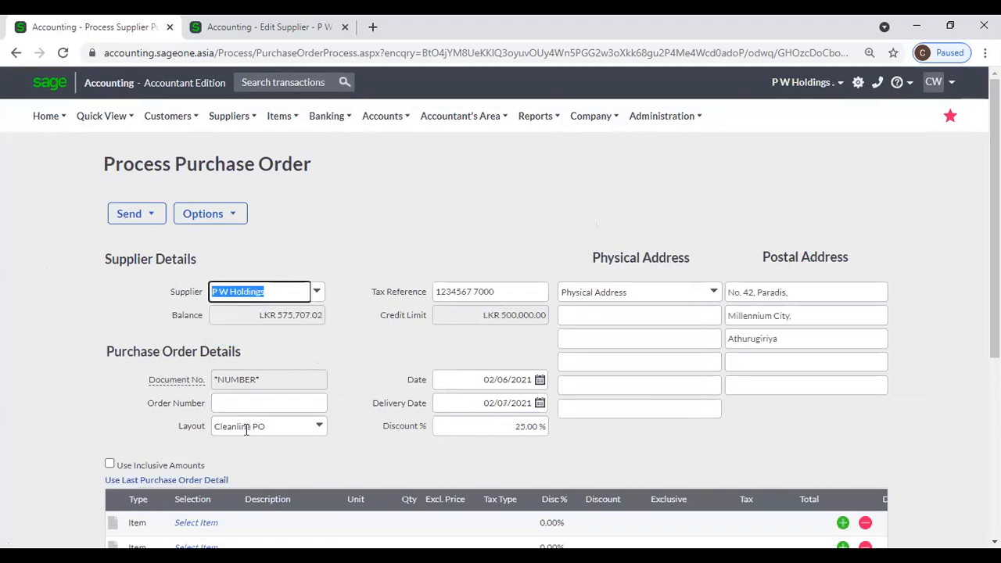
pyautogui.scroll(-1, 286, 462)
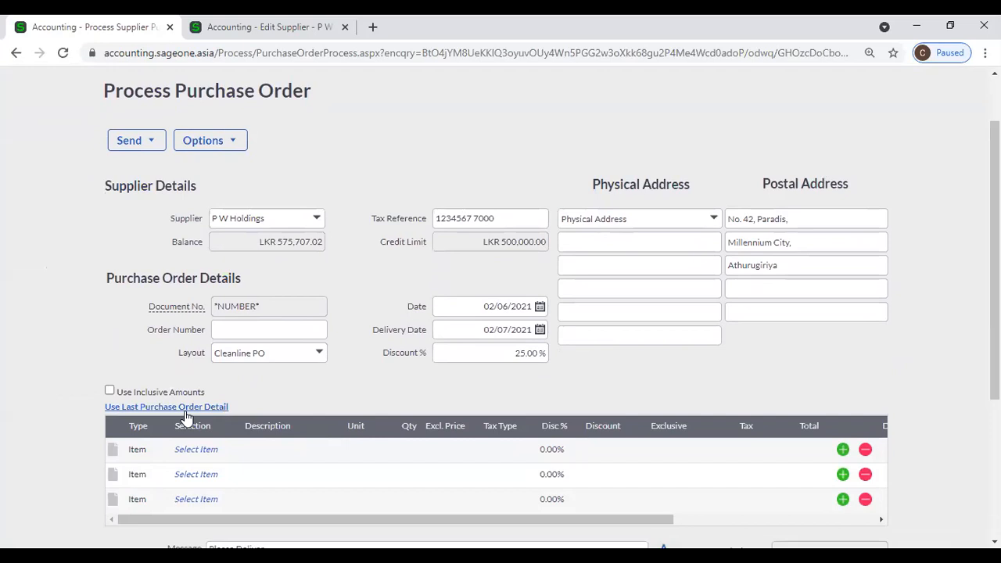
pyautogui.click(185, 410)
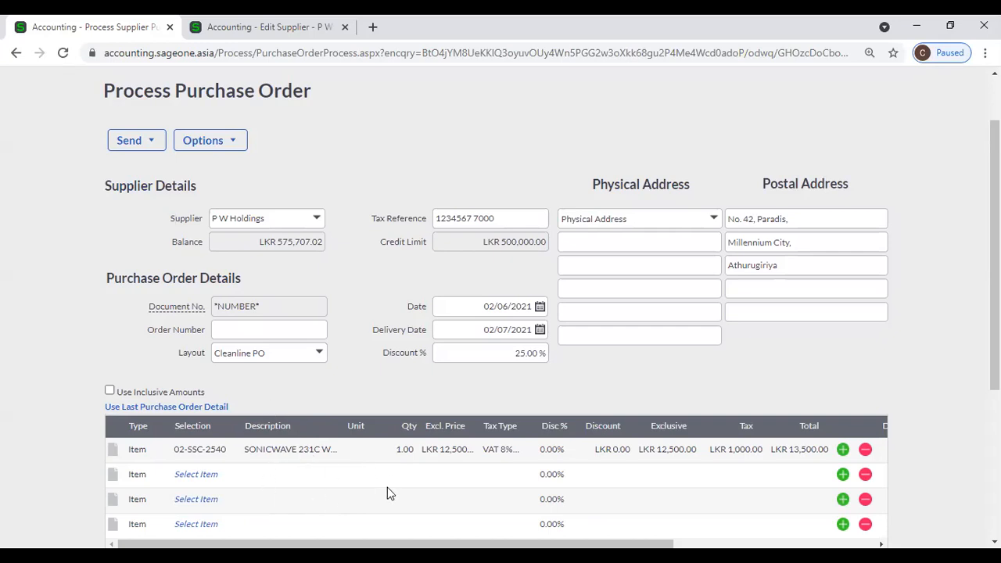
pyautogui.scroll(-2, 356, 494)
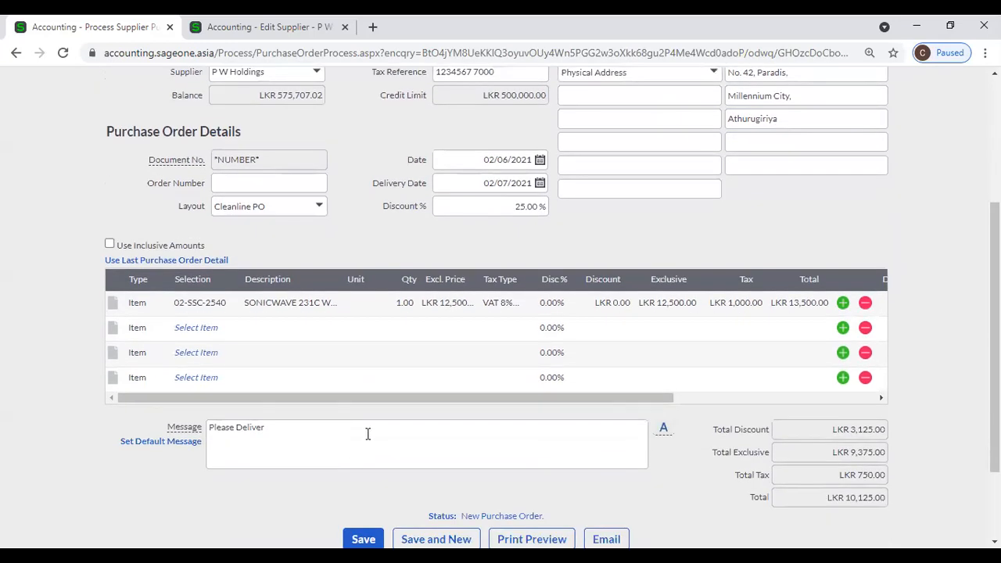
pyautogui.moveTo(411, 398); pyautogui.dragTo(695, 400)
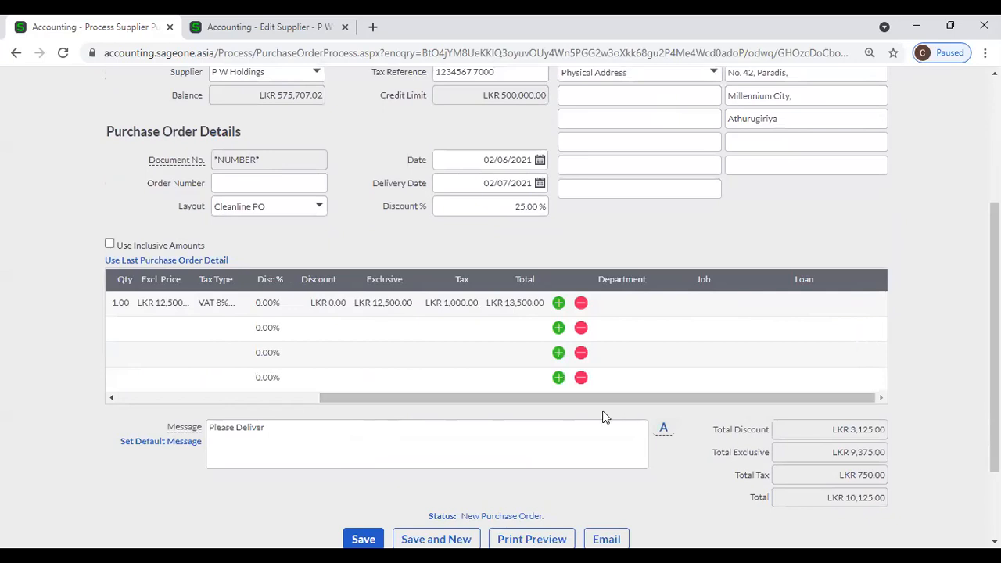
# Step: In the second browser tab, open the company's Supplier Document Messages settings
pyautogui.click(357, 443)
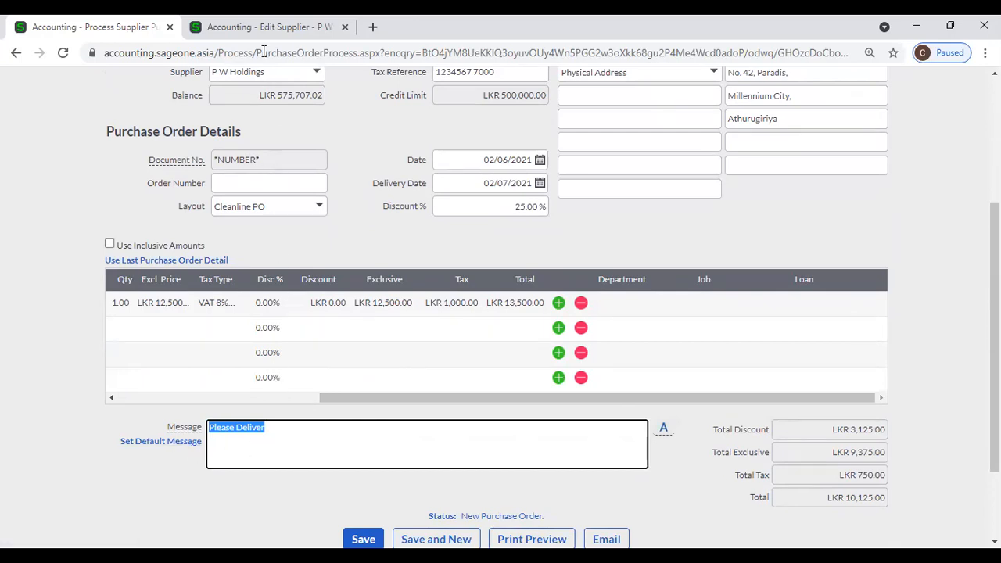
pyautogui.click(261, 27)
pyautogui.scroll(5, 607, 415)
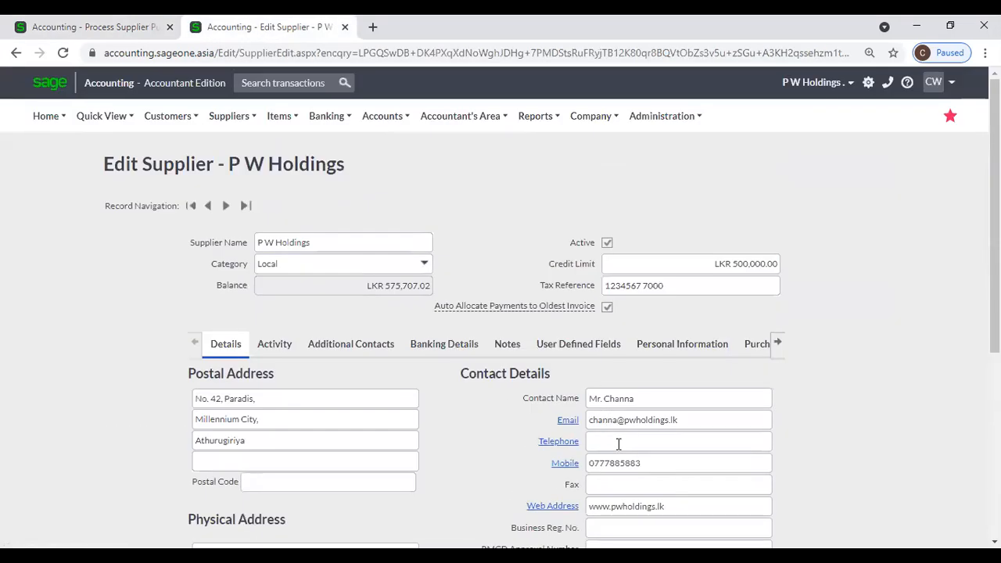
pyautogui.moveTo(576, 126)
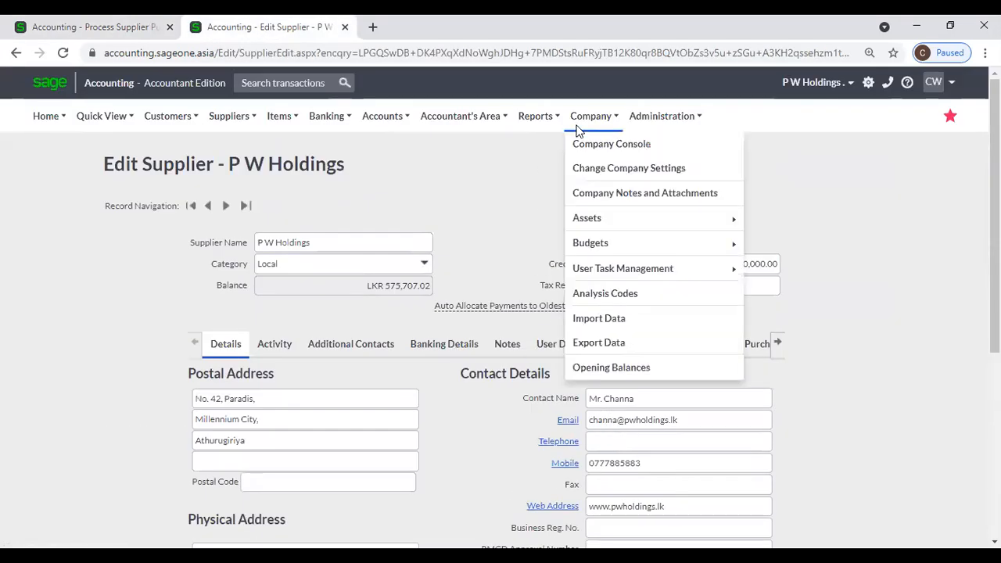
pyautogui.click(598, 169)
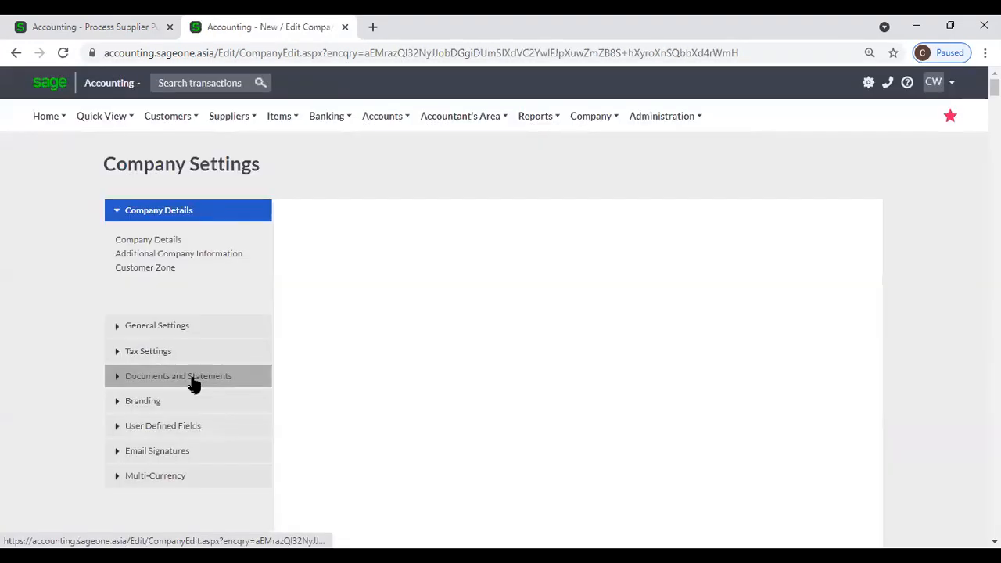
pyautogui.click(192, 376)
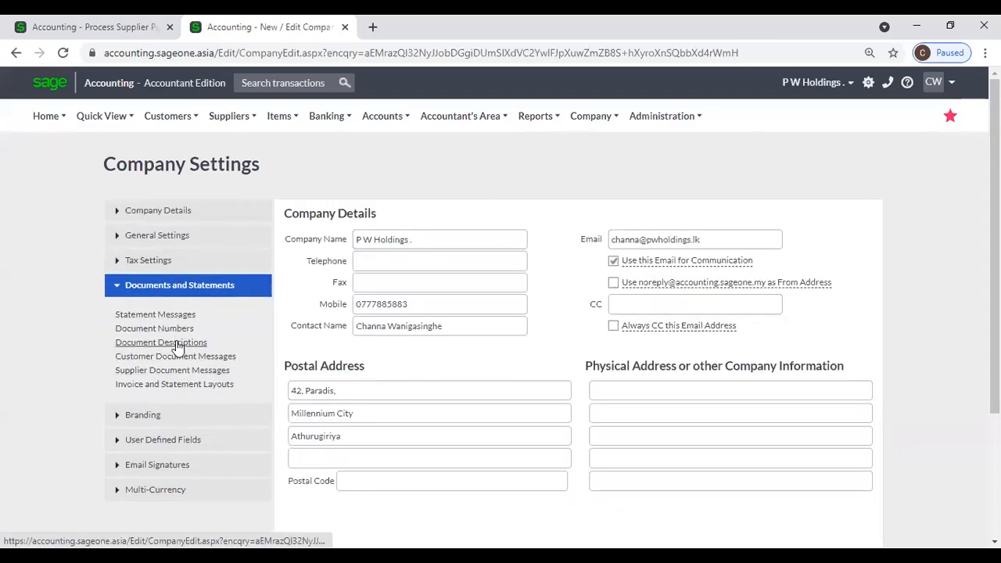
pyautogui.click(176, 345)
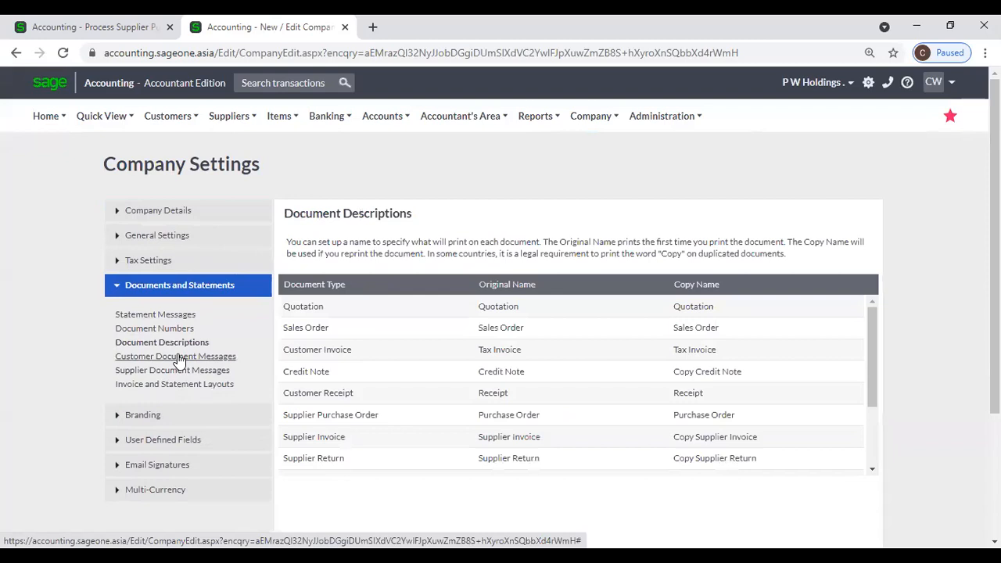
pyautogui.click(176, 357)
pyautogui.click(179, 372)
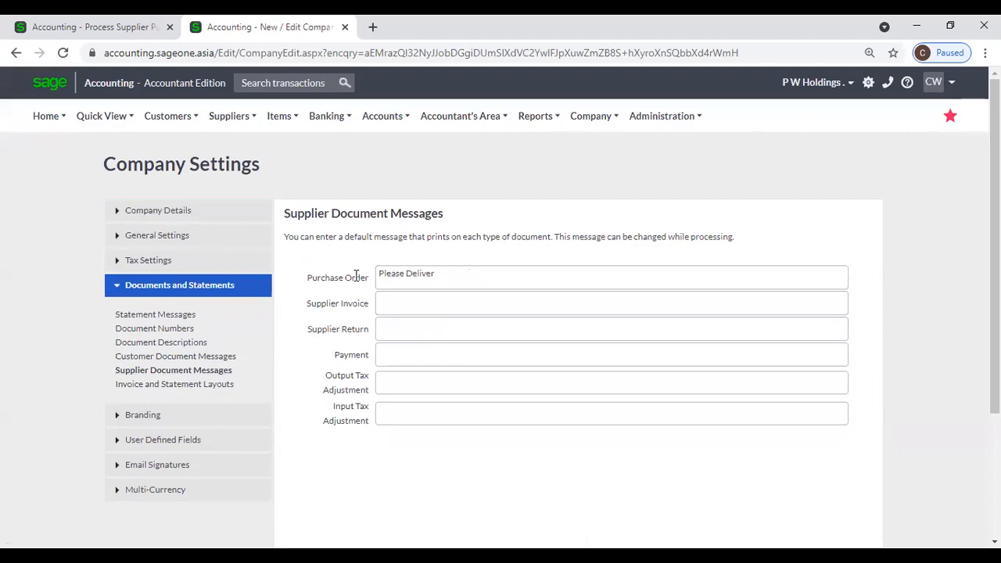
# Step: Compare the purchase order's message with the default Purchase Order message in the company settings
pyautogui.click(141, 37)
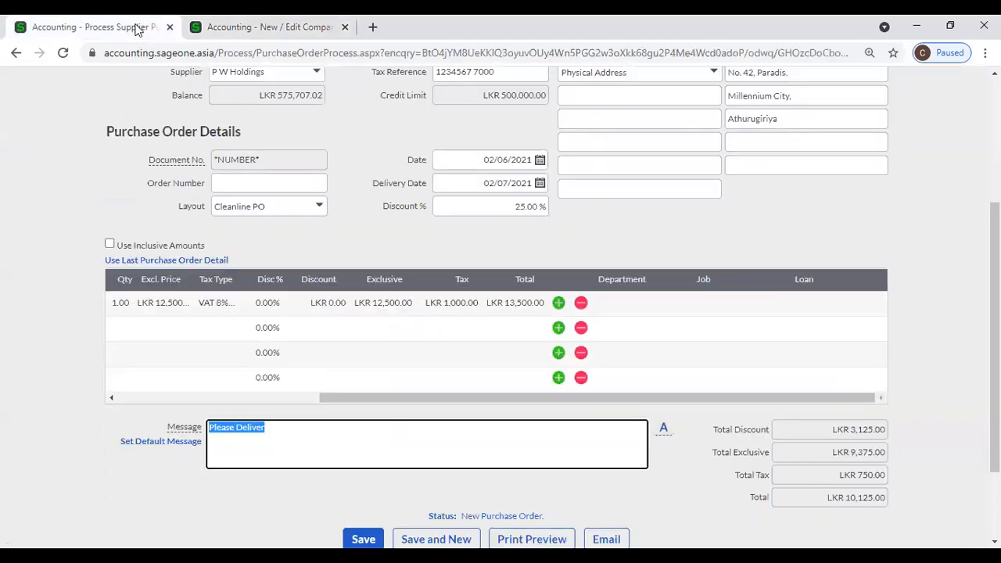
pyautogui.click(291, 435)
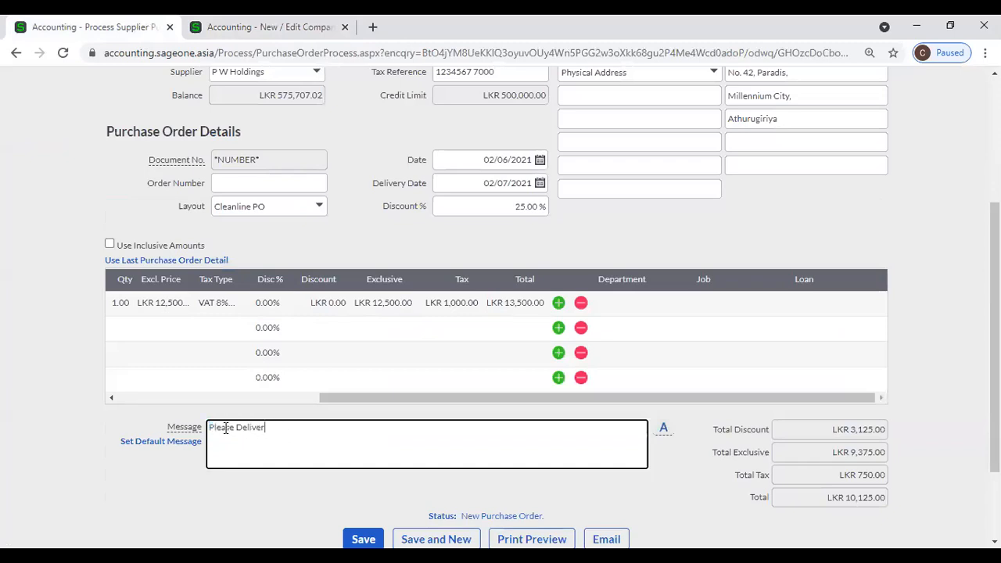
pyautogui.click(268, 31)
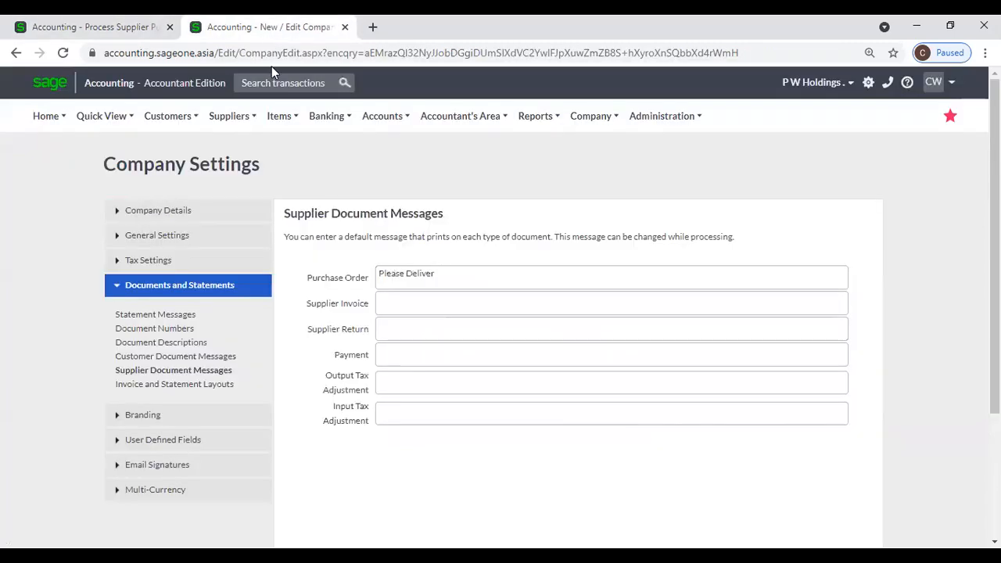
pyautogui.tripleClick(457, 280)
pyautogui.click(86, 31)
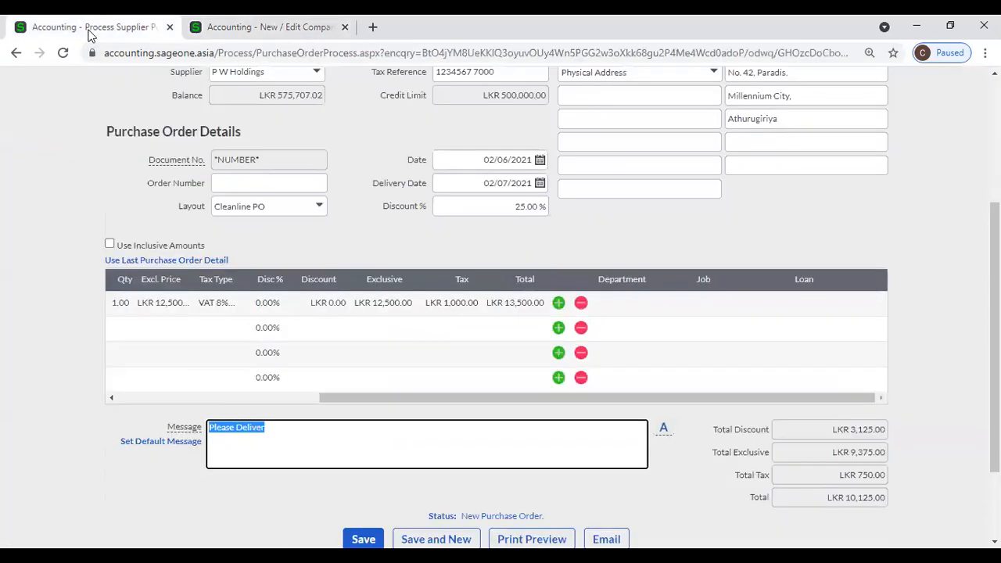
pyautogui.click(274, 437)
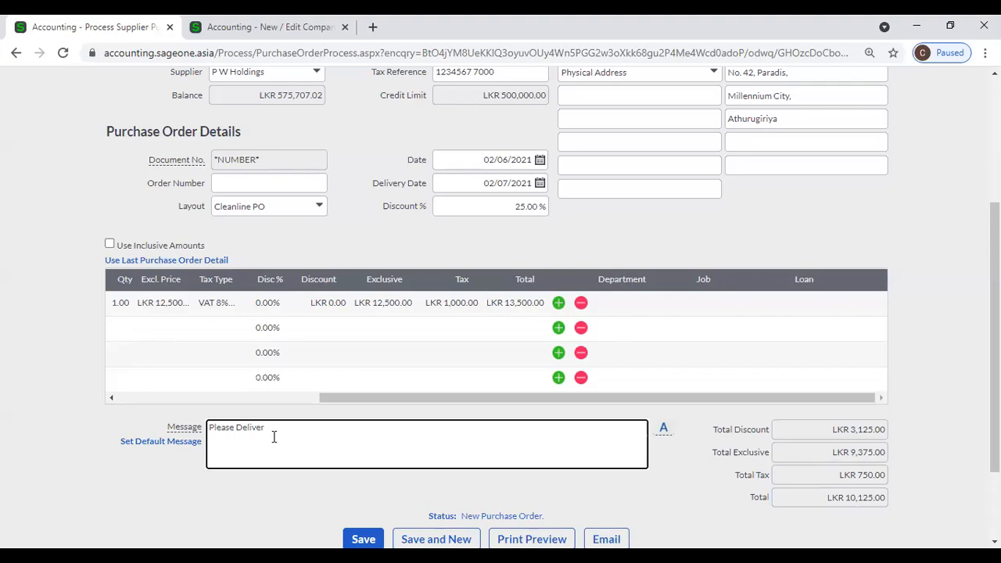
pyautogui.click(245, 36)
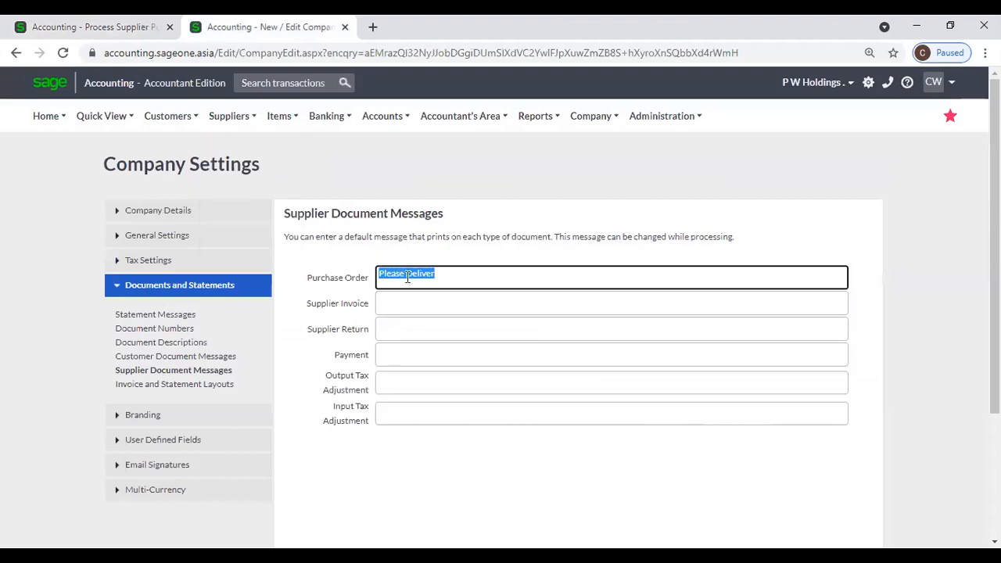
pyautogui.click(31, 26)
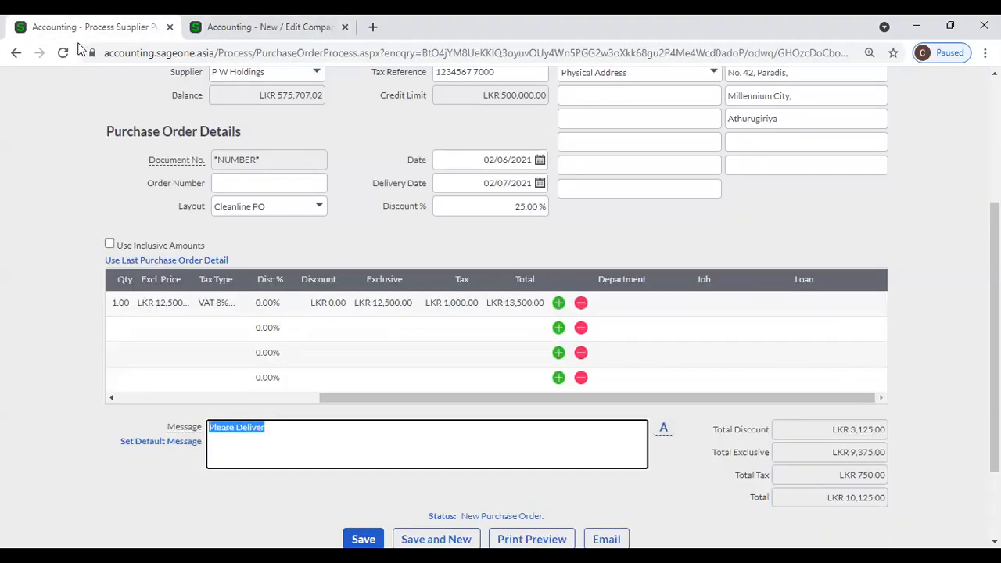
pyautogui.click(324, 435)
# Step: Add the comment "Comment" under the first order line
pyautogui.click(255, 398)
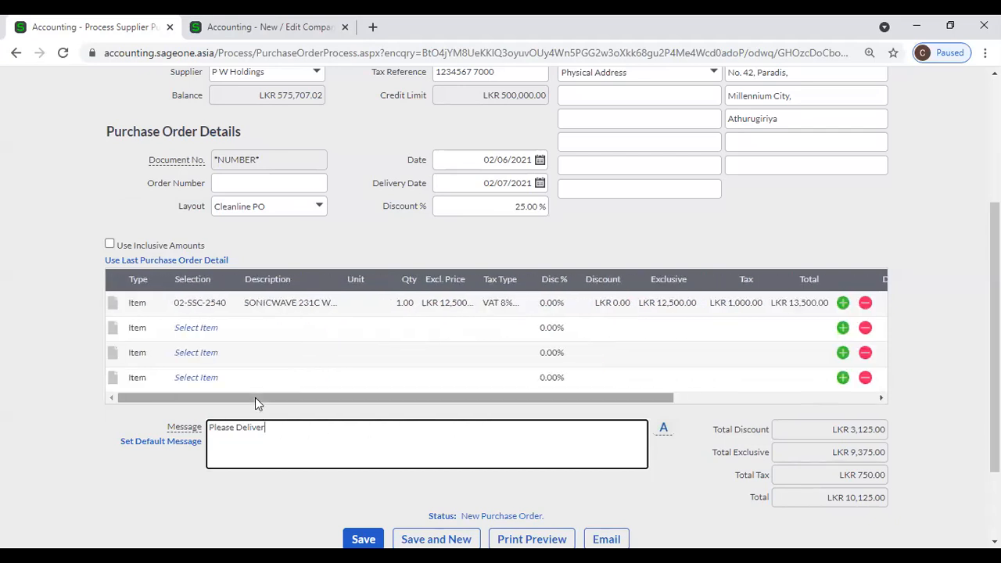
pyautogui.scroll(-1, 255, 397)
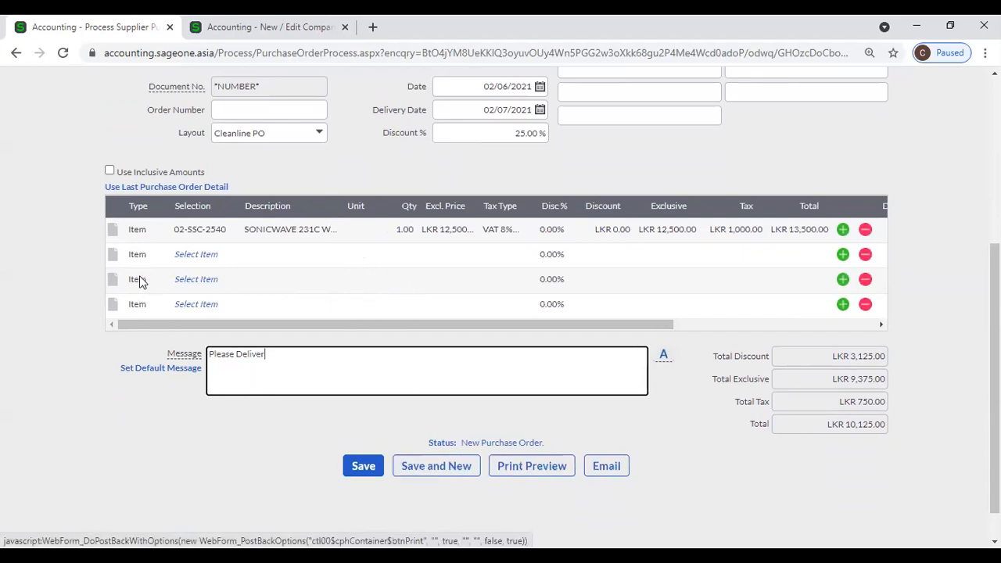
pyautogui.click(117, 251)
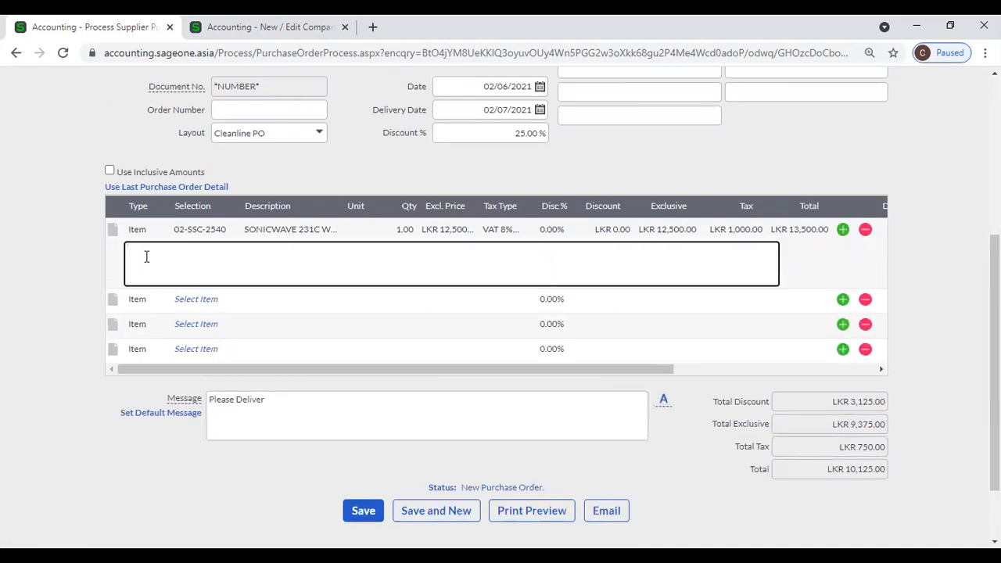
pyautogui.write('Comment')
# Step: Open the purchase order's print preview and examine its item line, remarks and totals
pyautogui.click(526, 511)
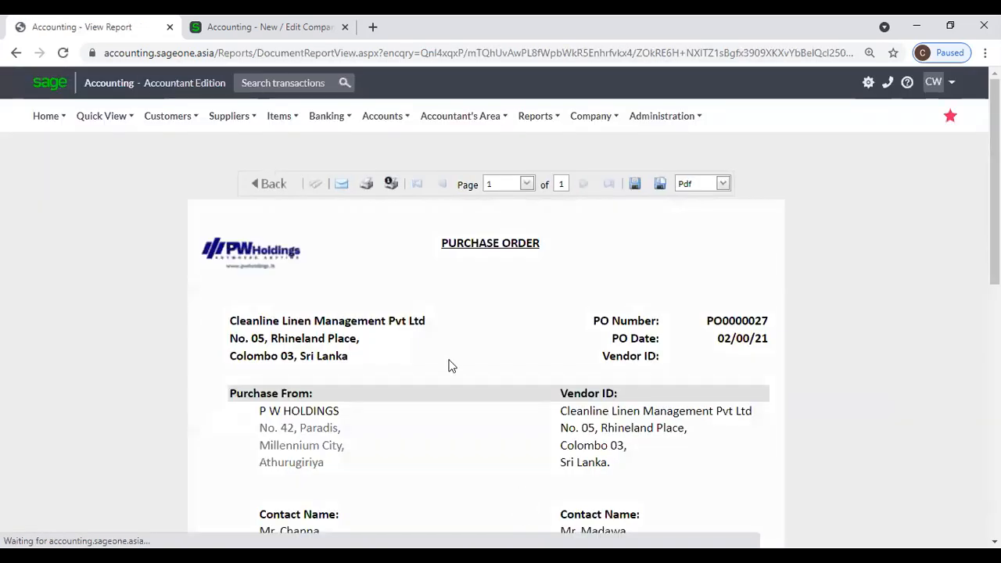
pyautogui.scroll(-2, 451, 363)
pyautogui.scroll(-1, 451, 363)
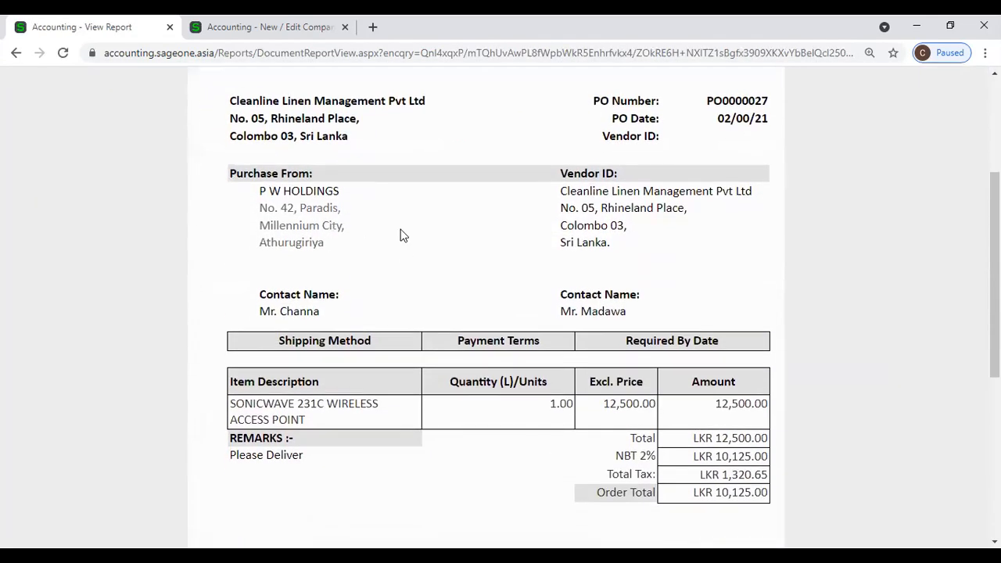
pyautogui.scroll(-2, 400, 235)
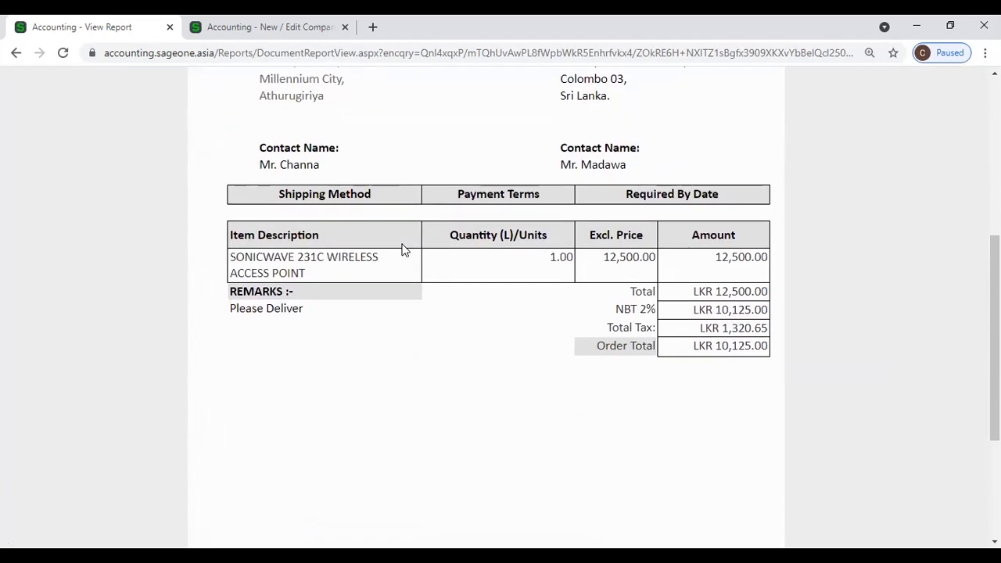
pyautogui.scroll(-1, 375, 269)
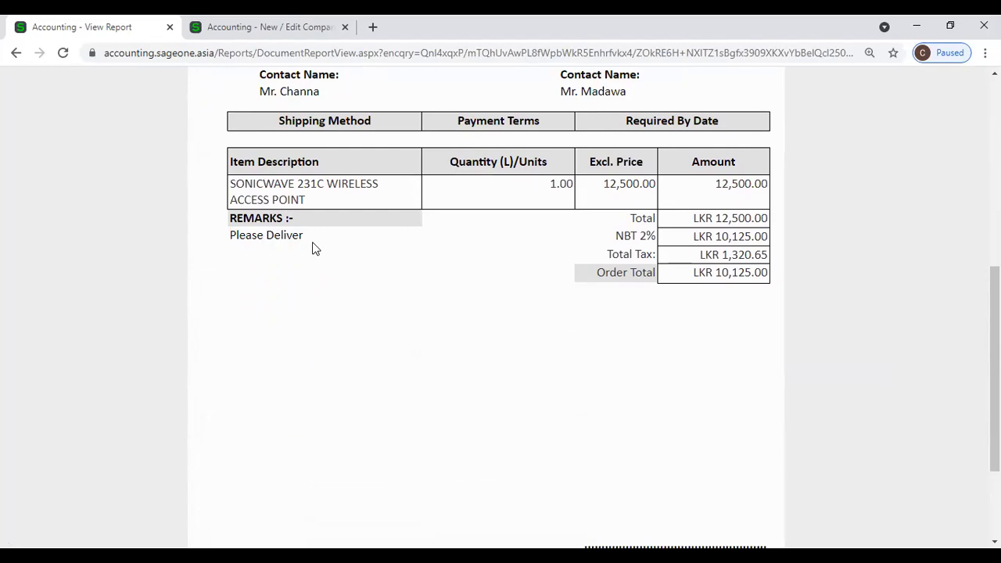
pyautogui.scroll(3, 315, 245)
pyautogui.scroll(3, 316, 244)
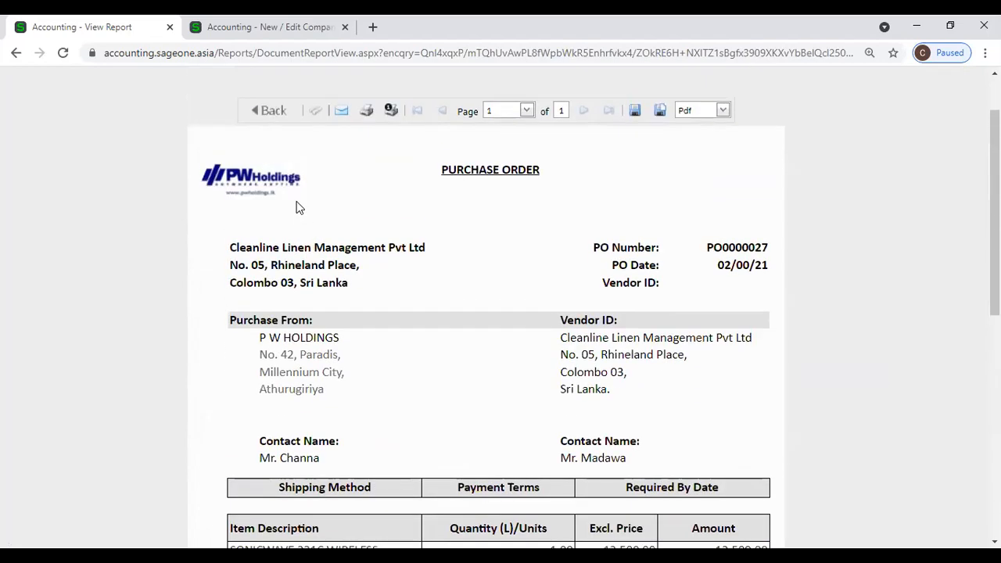
# Step: Return from the preview to the purchase order and change its layout to Default (Modern)
pyautogui.click(253, 187)
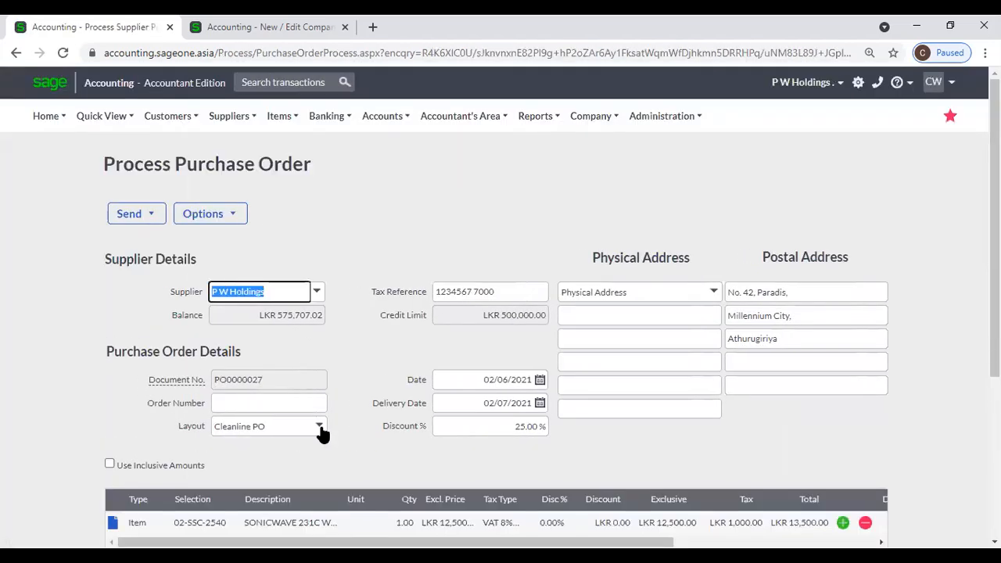
pyautogui.click(320, 430)
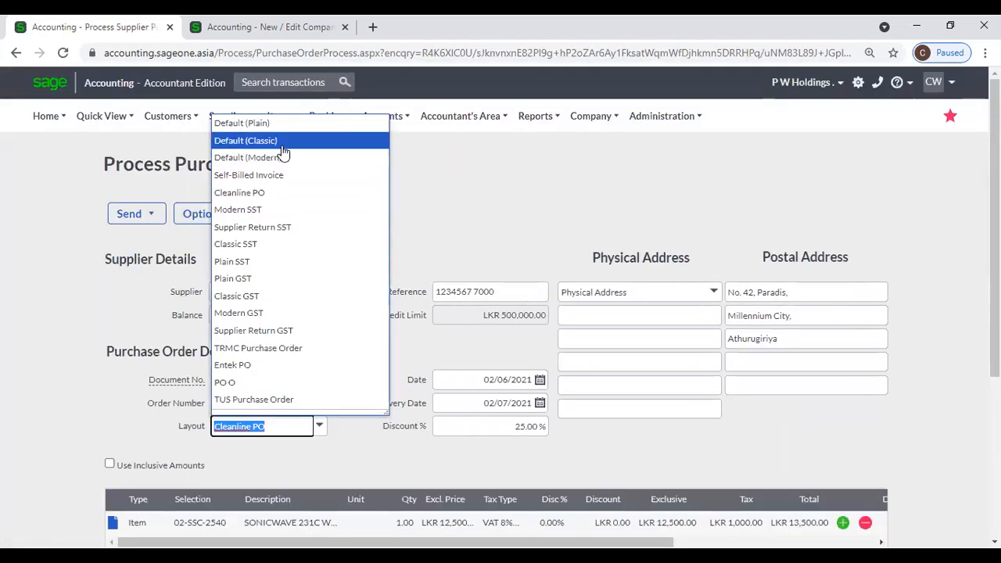
pyautogui.click(313, 157)
pyautogui.scroll(-3, 386, 211)
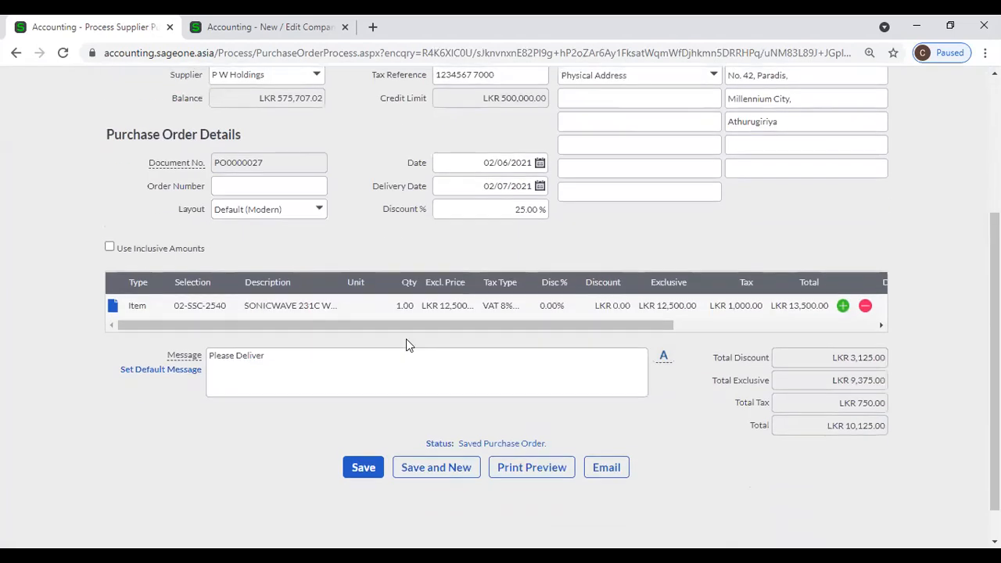
# Step: Preview the purchase order in the Default (Modern) layout and examine its header, item line, comment, message and totals
pyautogui.click(530, 467)
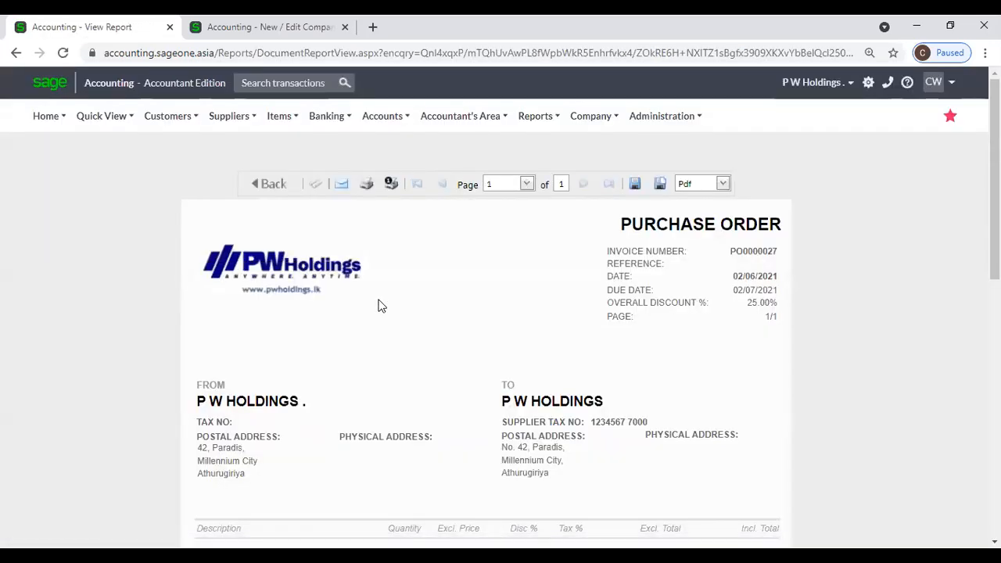
pyautogui.scroll(-3, 378, 305)
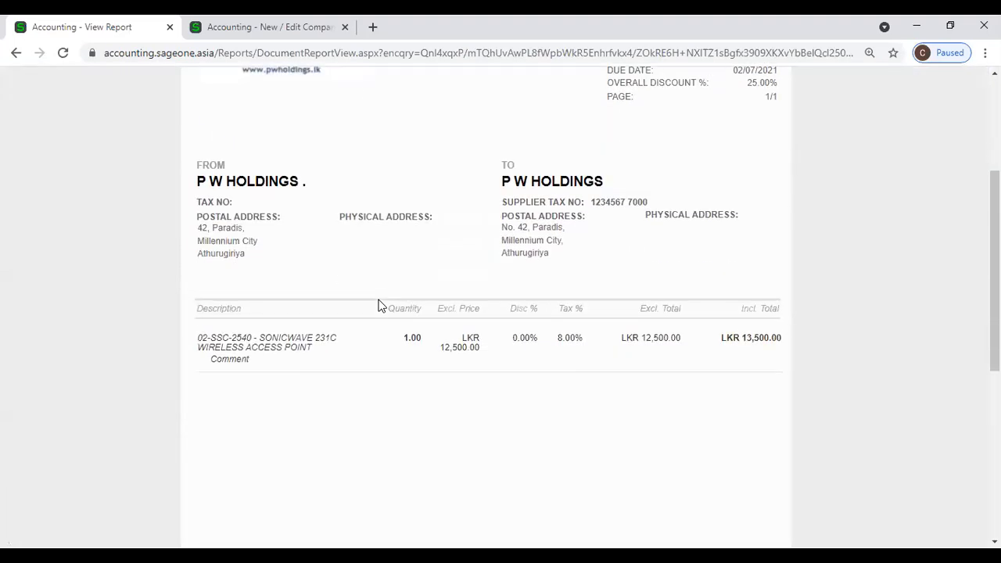
pyautogui.scroll(-1, 378, 305)
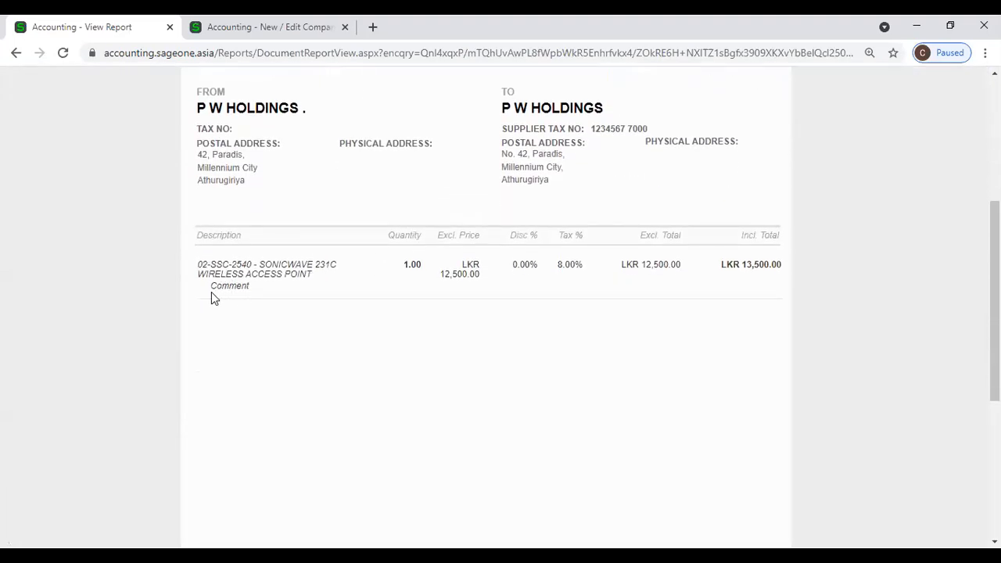
pyautogui.scroll(-4, 272, 296)
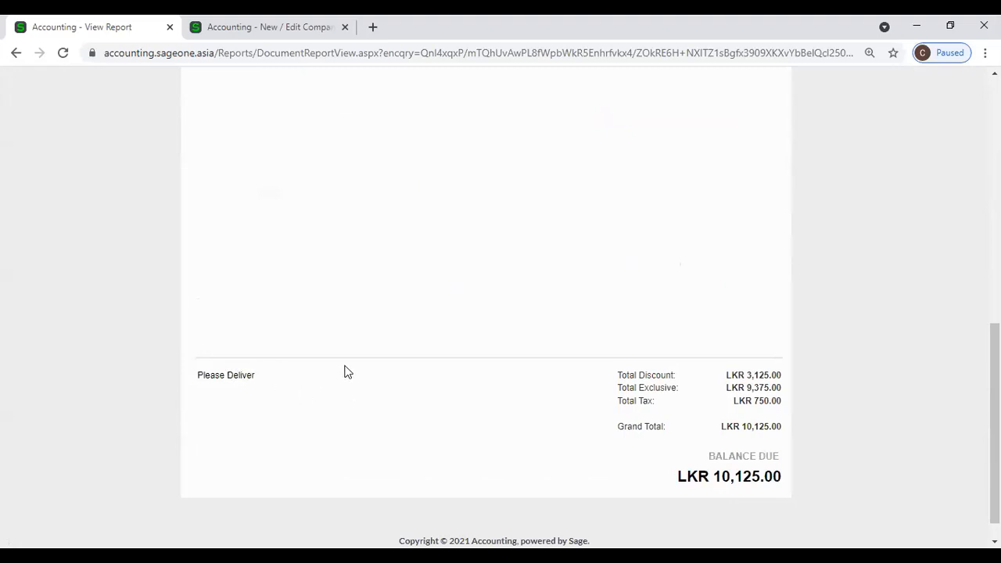
pyautogui.scroll(6, 345, 371)
pyautogui.scroll(1, 345, 370)
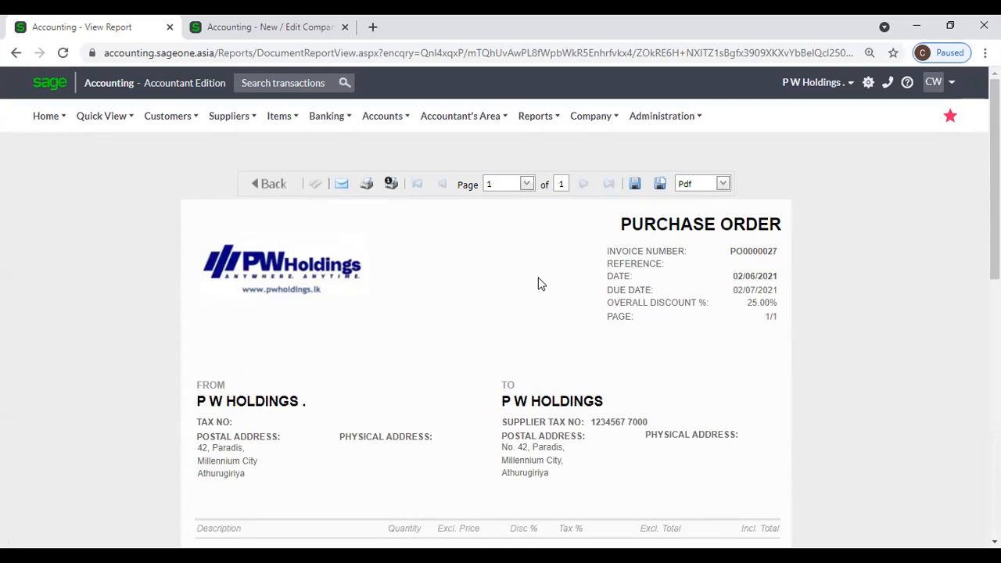
# Step: Return from the preview to the purchase order and review the available print layouts without choosing another one
pyautogui.click(259, 190)
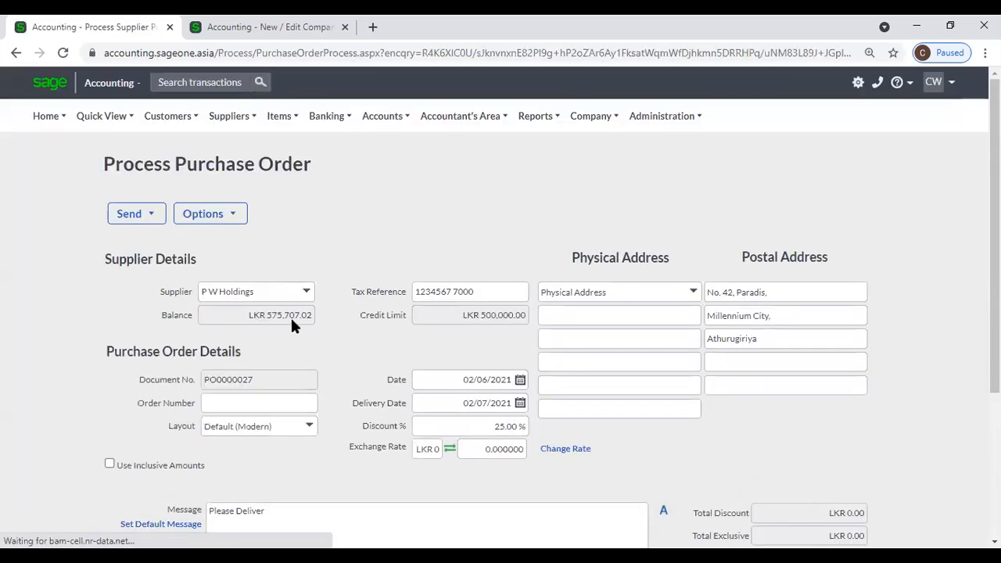
pyautogui.click(319, 426)
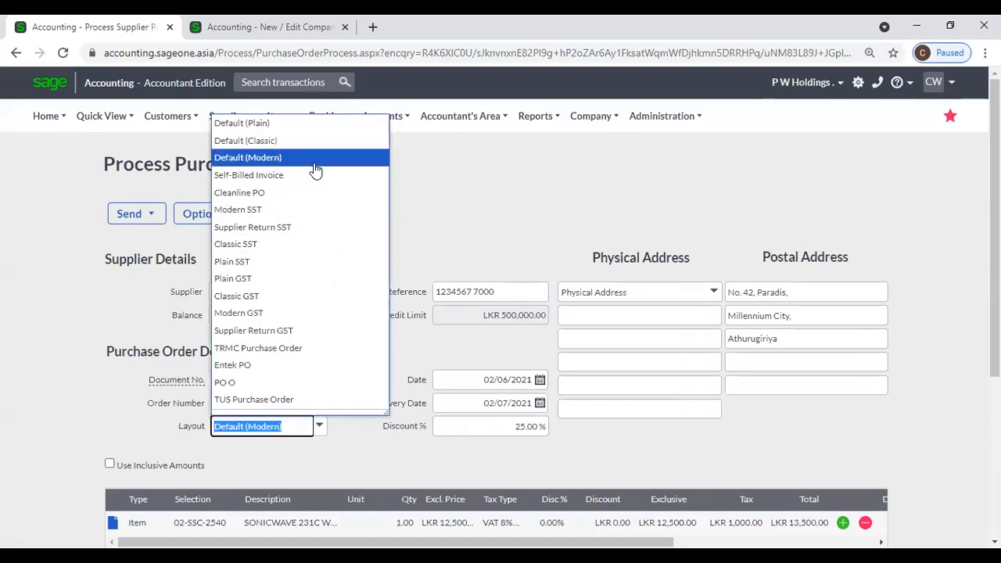
pyautogui.click(504, 212)
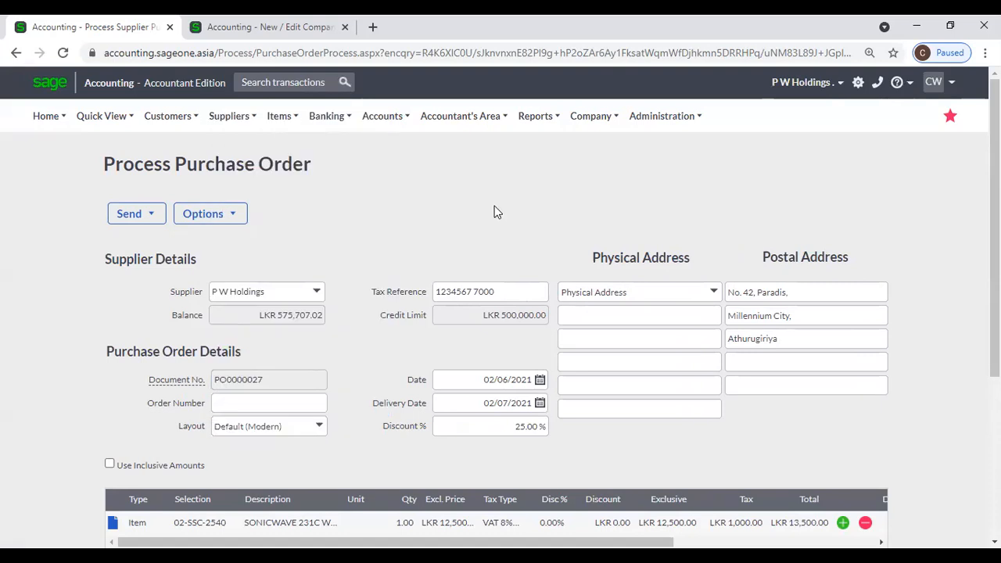
pyautogui.scroll(-3, 493, 212)
pyautogui.scroll(2, 473, 211)
pyautogui.scroll(1, 459, 214)
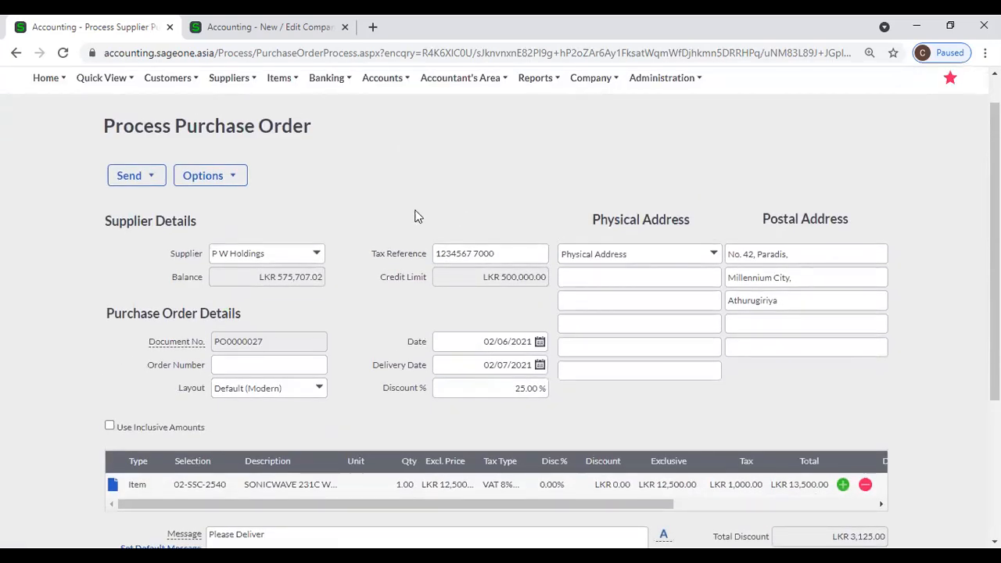
pyautogui.scroll(1, 391, 217)
# Step: Open the list of supplier purchase orders and widen its document number column so the full numbers can be read
pyautogui.click(237, 220)
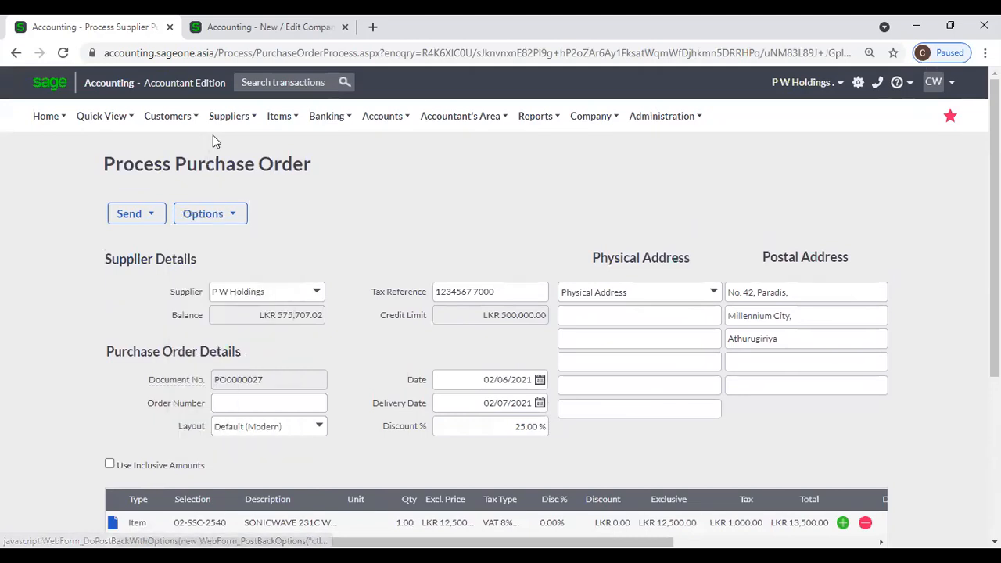
pyautogui.moveTo(229, 117)
pyautogui.moveTo(244, 193)
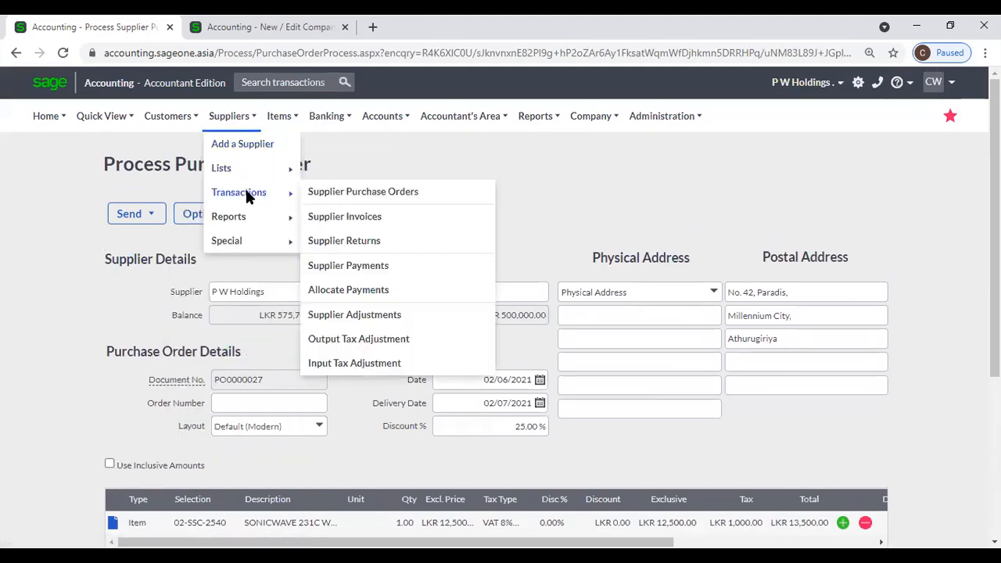
pyautogui.click(353, 196)
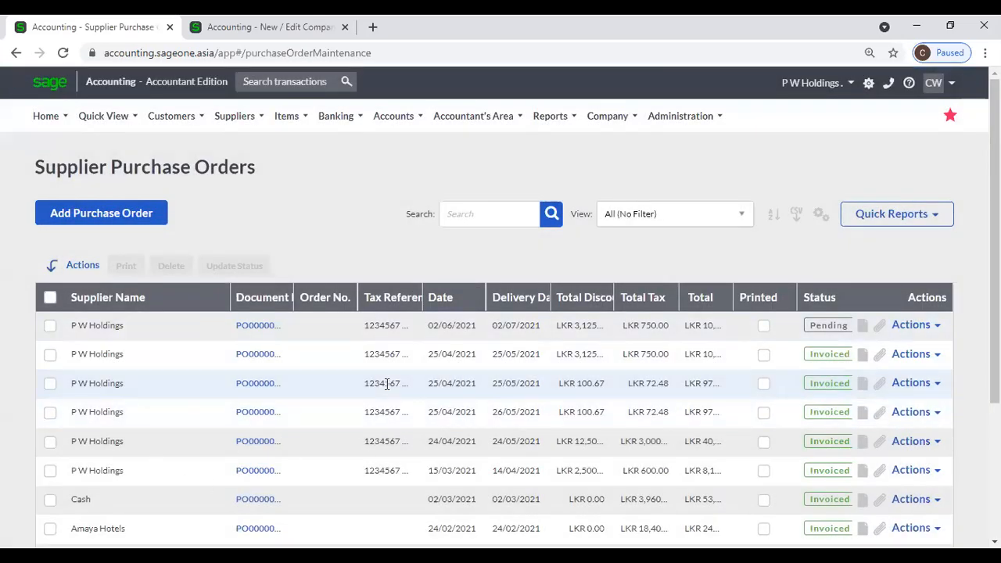
pyautogui.moveTo(294, 298); pyautogui.dragTo(310, 298)
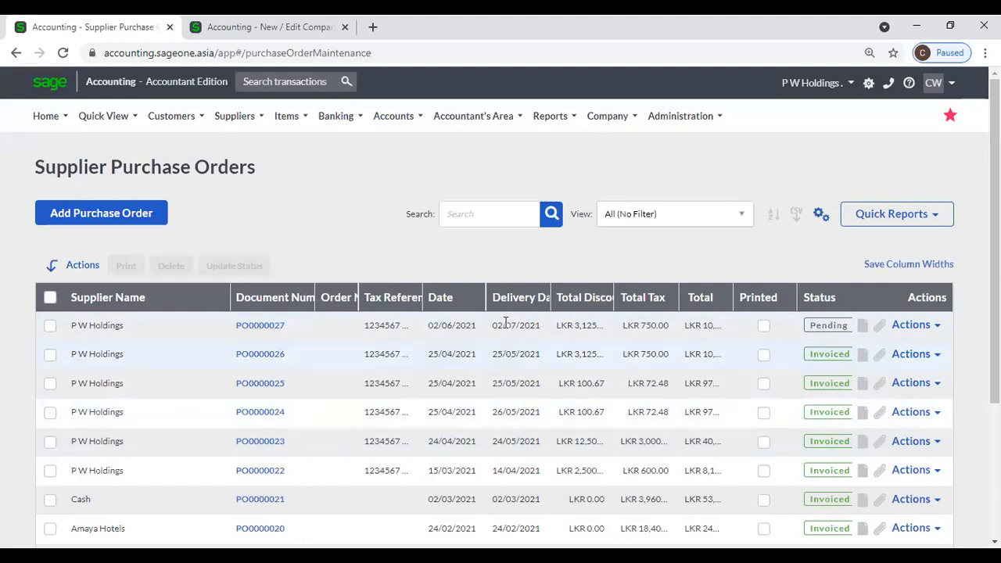
pyautogui.scroll(-3, 597, 322)
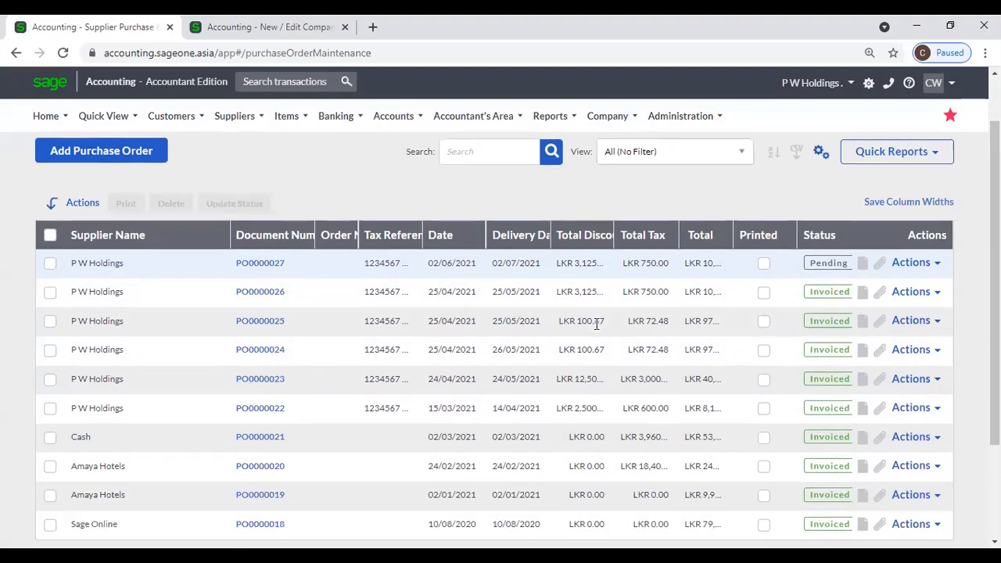
pyautogui.scroll(1, 596, 324)
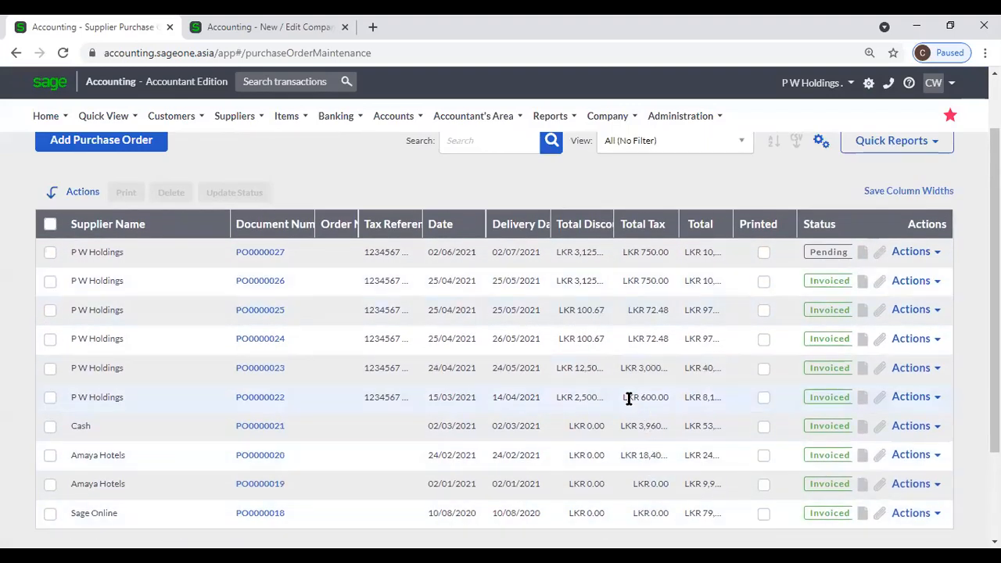
pyautogui.scroll(-1, 529, 437)
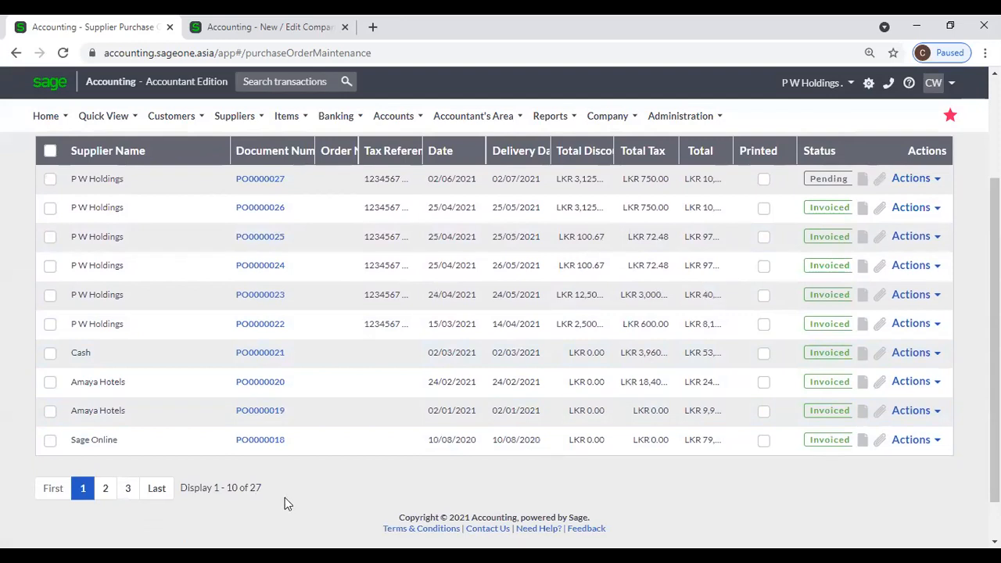
pyautogui.scroll(2, 560, 465)
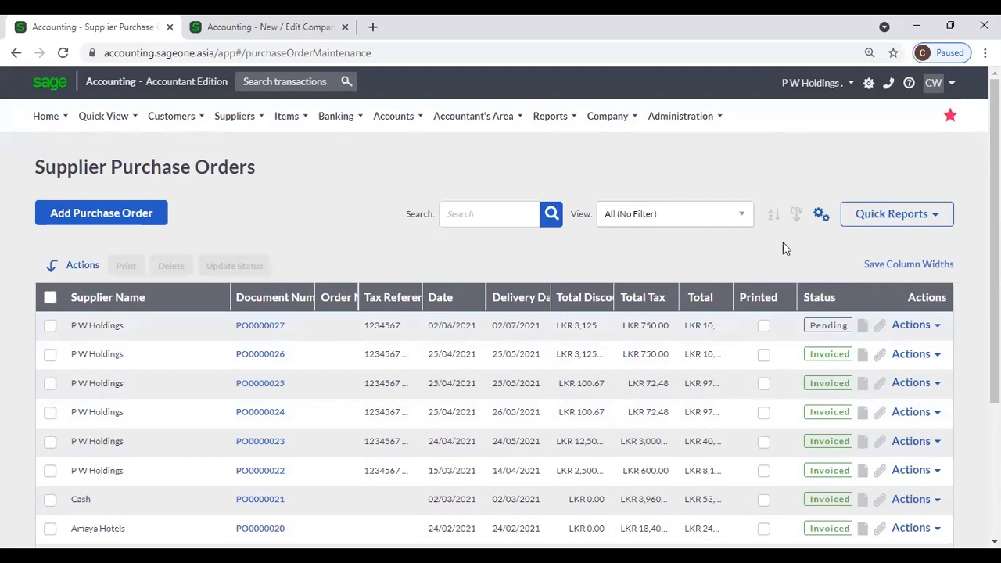
# Step: Review the columns offered for customising the purchase order grid and leave the selection as it is
pyautogui.click(817, 220)
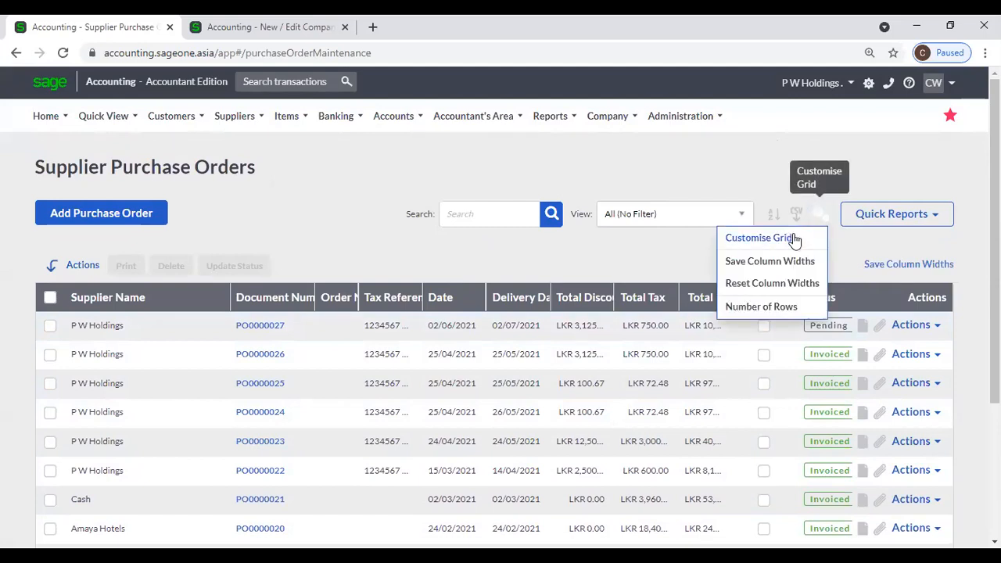
pyautogui.click(793, 236)
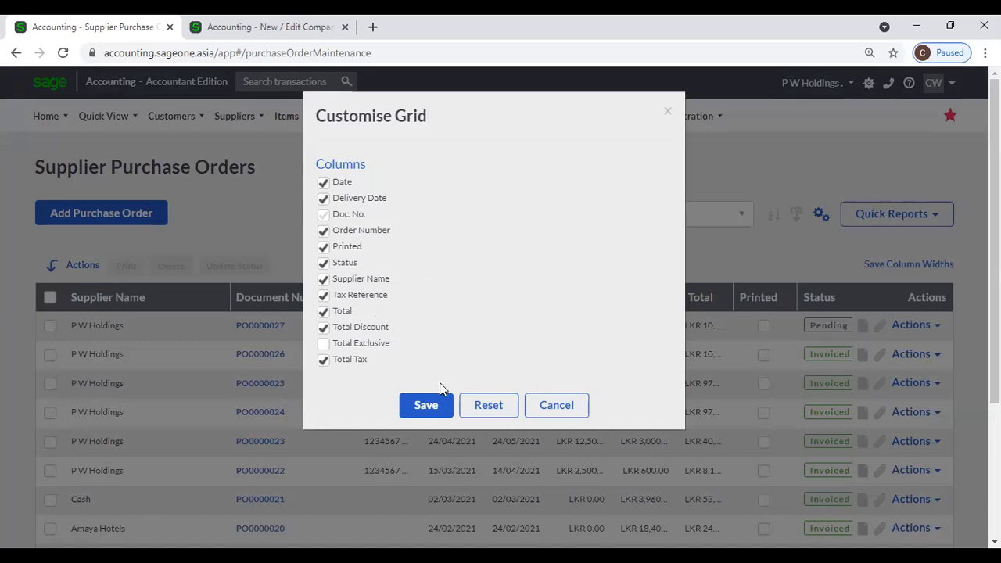
pyautogui.click(532, 406)
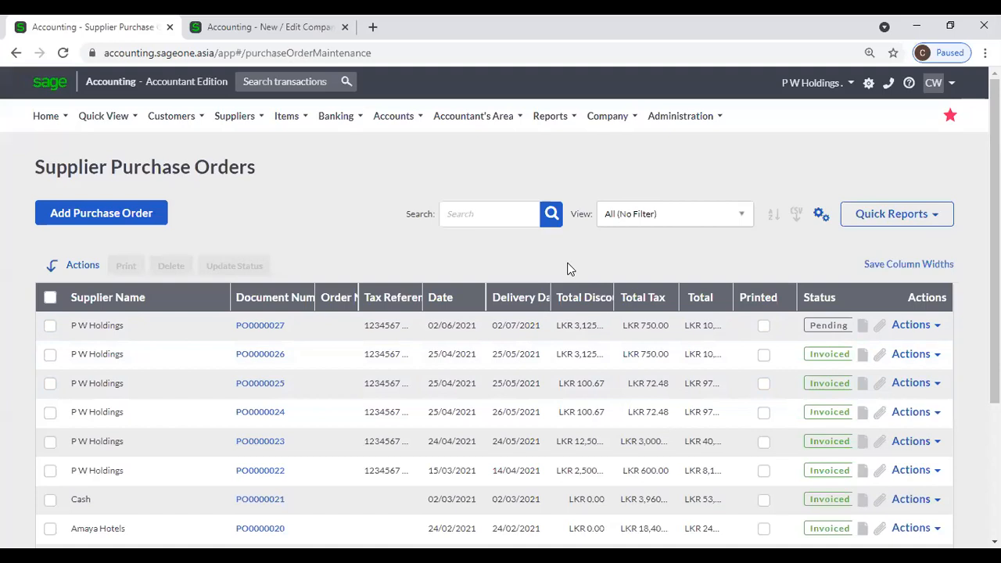
# Step: Search the supplier purchase orders for "Sage" and clear the search again
pyautogui.scroll(-1, 449, 266)
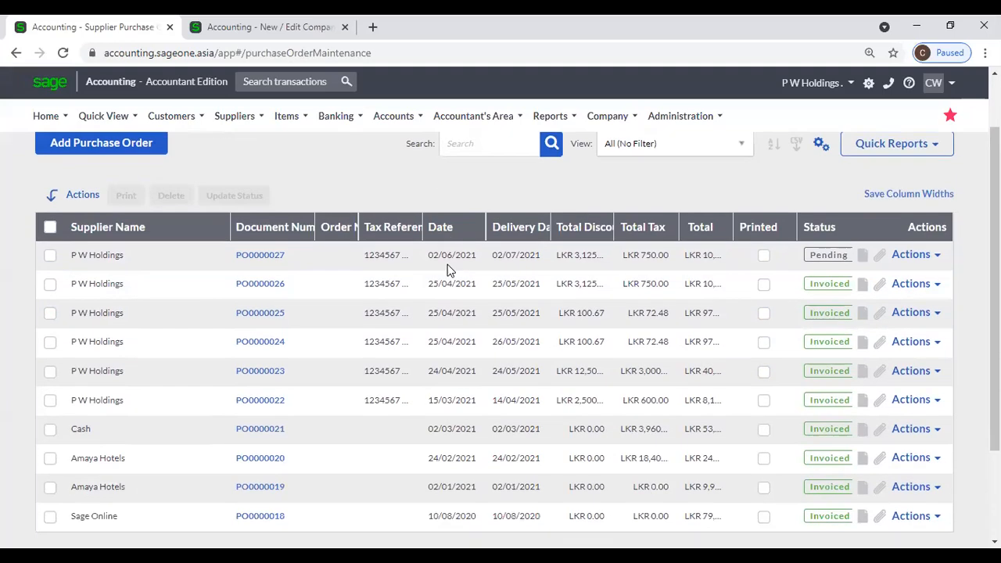
pyautogui.click(471, 141)
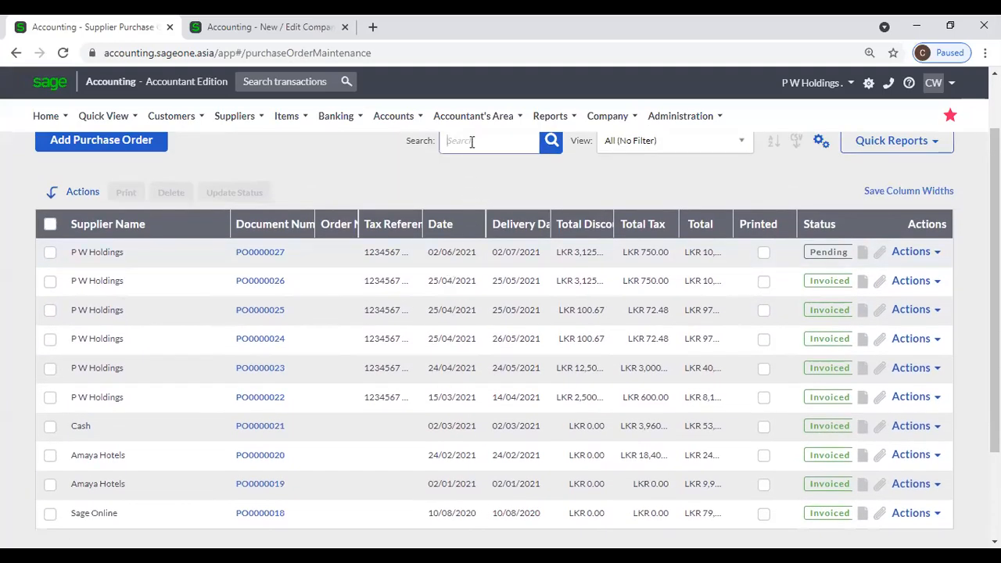
pyautogui.scroll(1, 520, 218)
pyautogui.write('Sag')
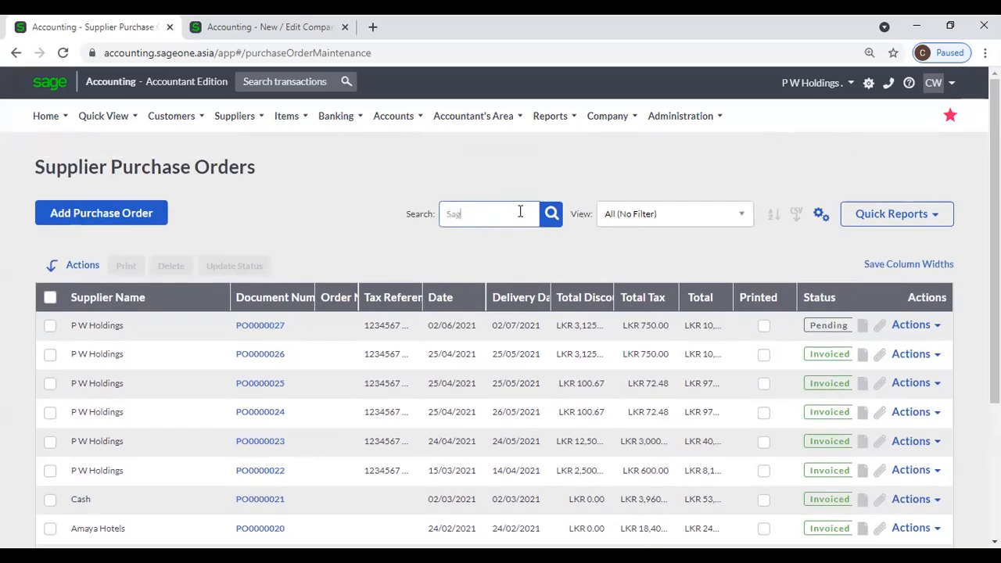
pyautogui.write('e')
pyautogui.press('Return')
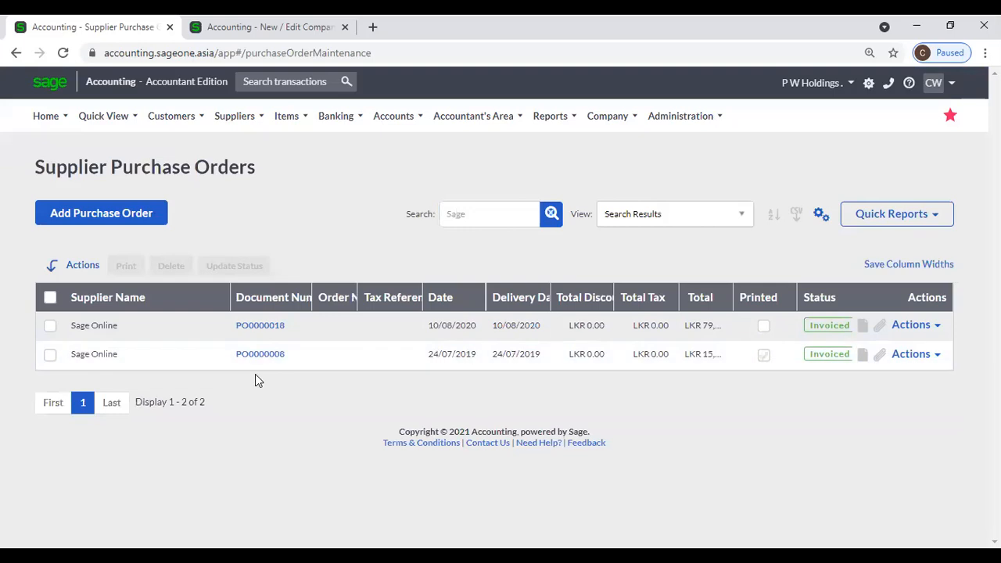
pyautogui.click(552, 213)
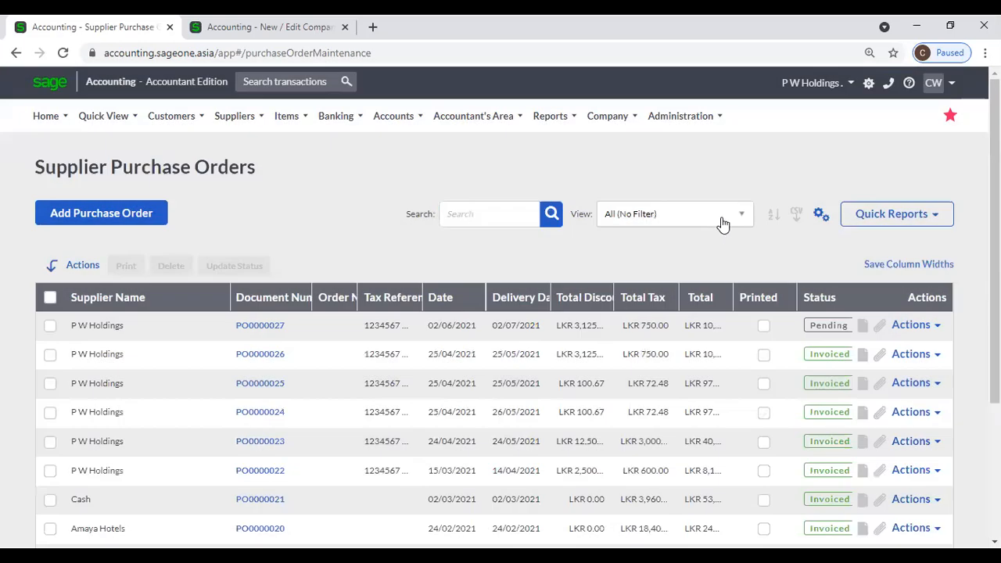
# Step: Filter the purchase orders to those dated today and open order PO0000027
pyautogui.click(721, 223)
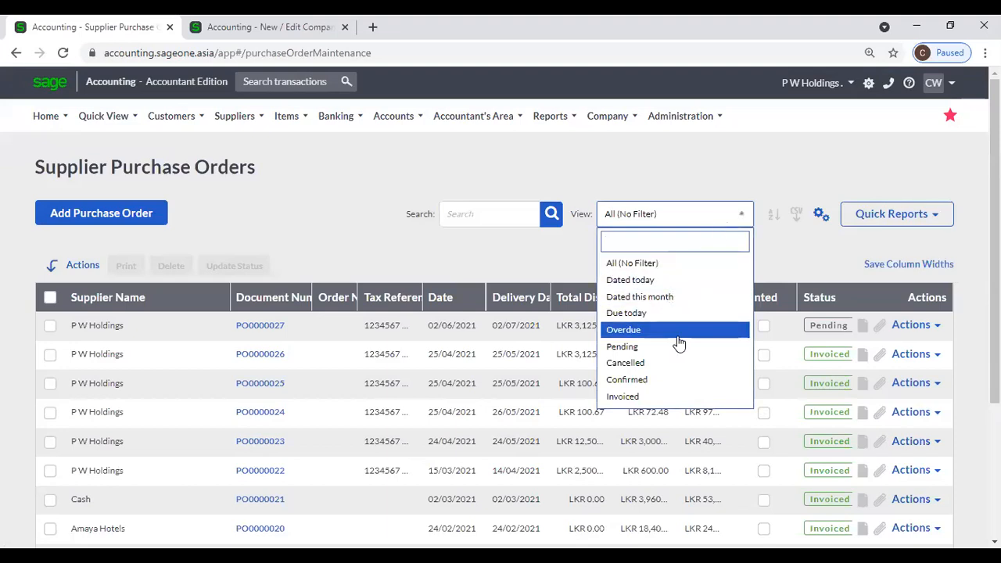
pyautogui.click(661, 282)
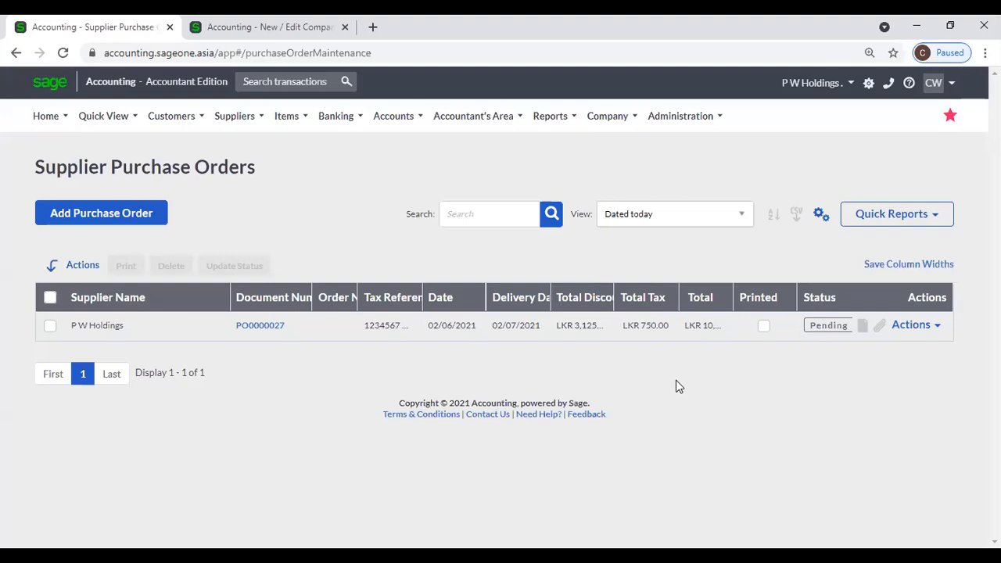
pyautogui.click(255, 332)
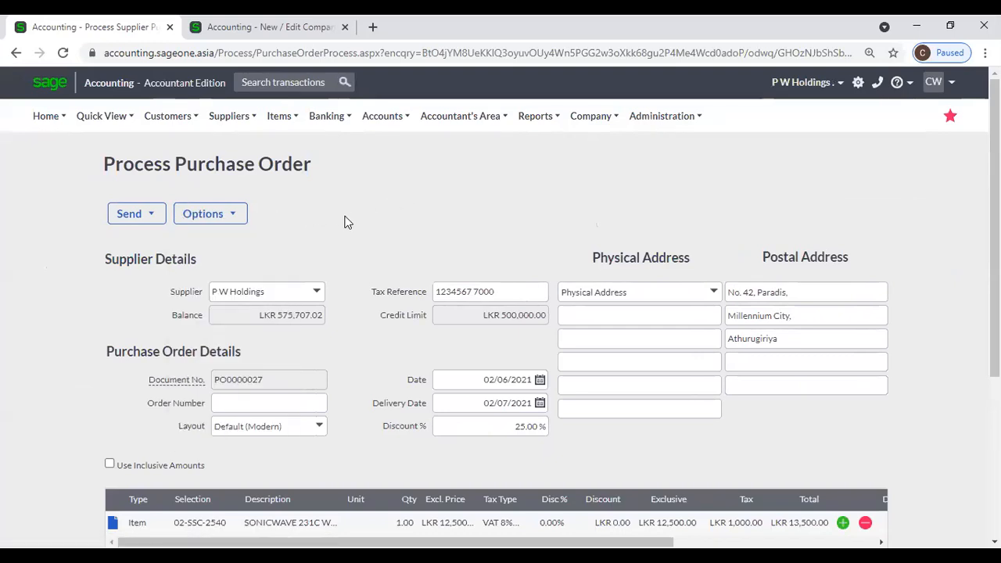
# Step: Show the comment under the SONICWAVE item line and set the line's exclusive price to LKR 15,000
pyautogui.scroll(-2, 345, 216)
pyautogui.click(112, 377)
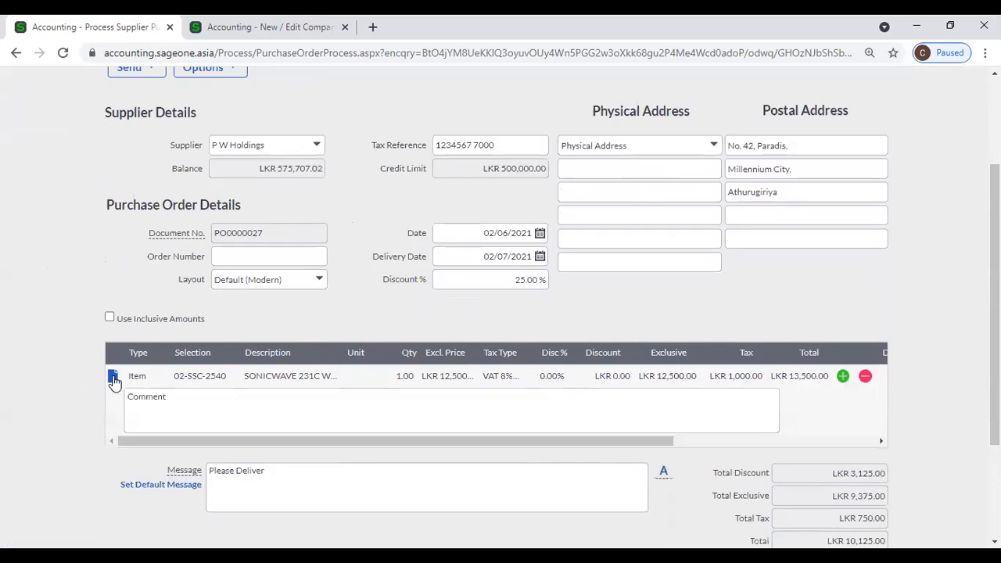
pyautogui.click(438, 383)
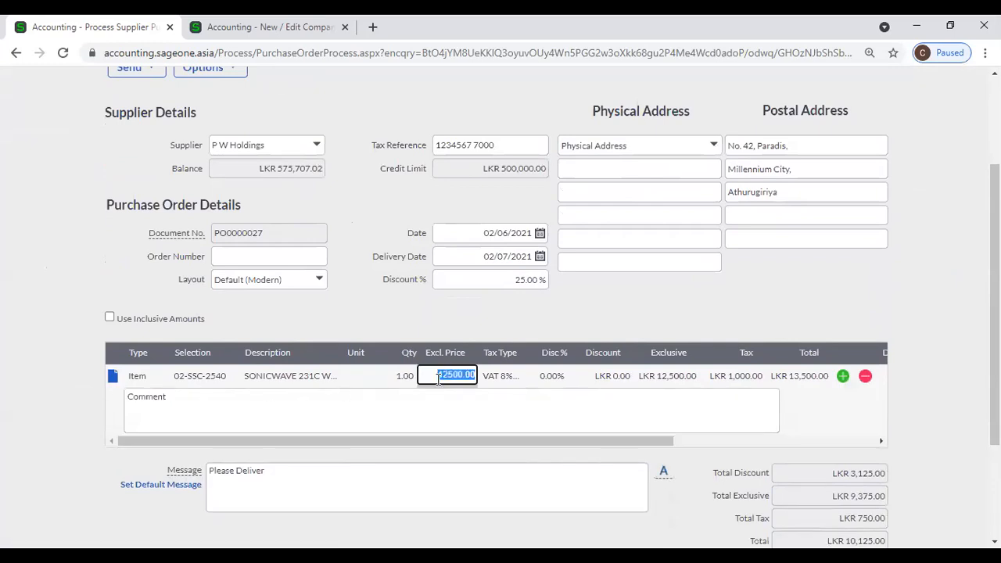
pyautogui.write('150')
pyautogui.press('Tab')
pyautogui.click(605, 316)
pyautogui.scroll(-3, 573, 324)
pyautogui.scroll(5, 573, 325)
# Step: Open the purchase order's history, examine its recorded actions, dates and users, and close it
pyautogui.click(208, 215)
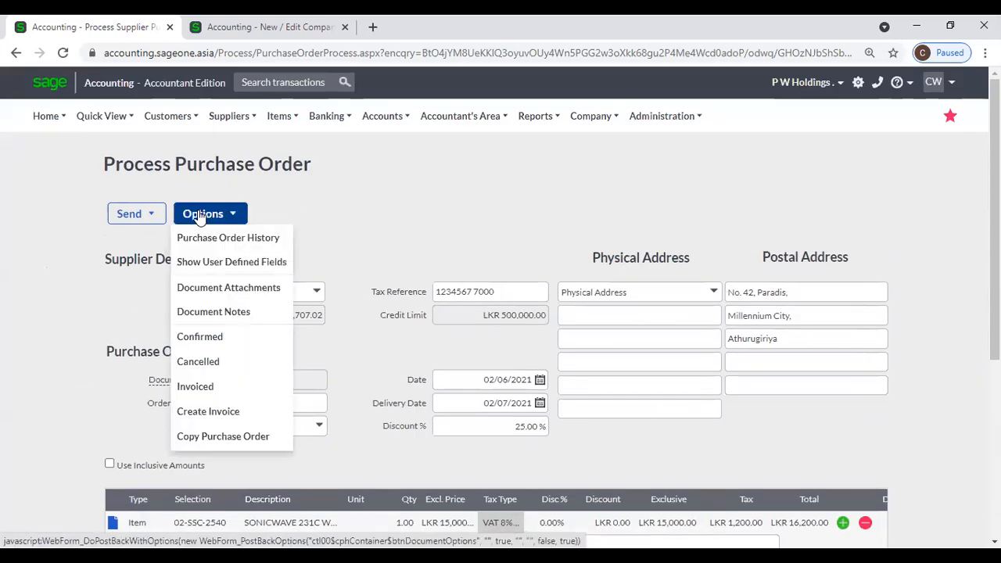
pyautogui.click(233, 241)
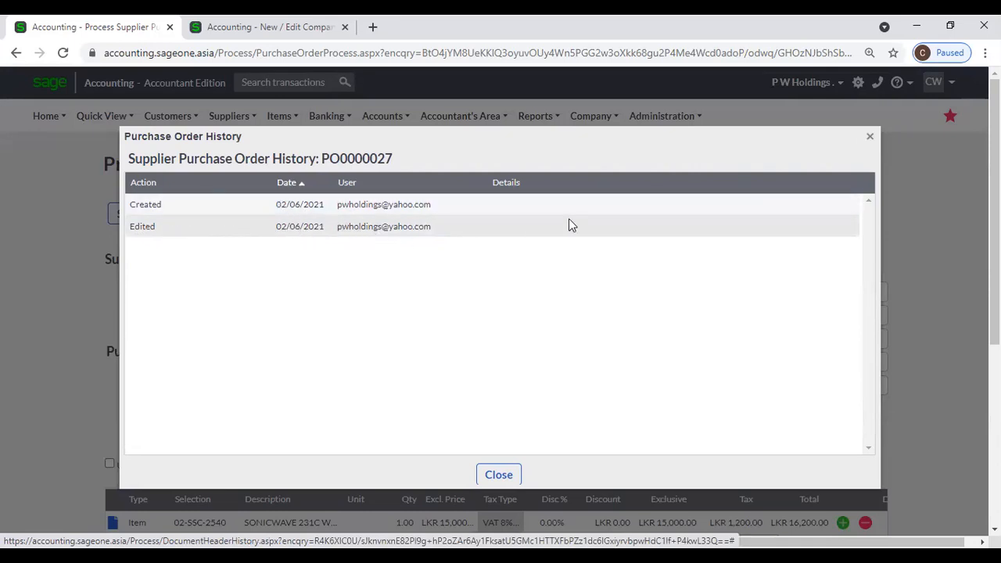
pyautogui.click(868, 141)
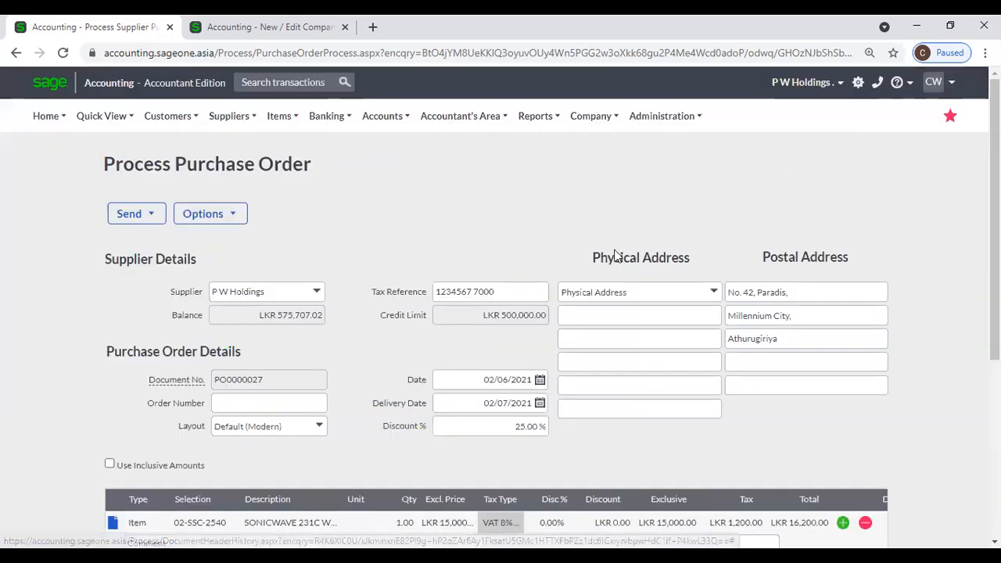
# Step: Leave the order without saving, return to the supplier purchase orders and open PO0000026 dated 25/04/2021
pyautogui.scroll(-1, 404, 235)
pyautogui.scroll(1, 404, 241)
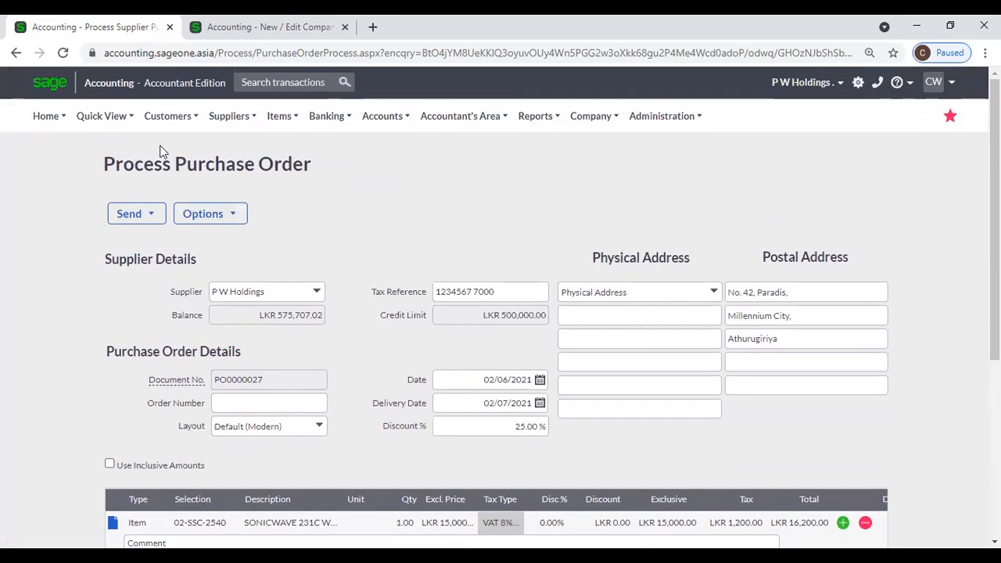
pyautogui.moveTo(229, 116)
pyautogui.moveTo(233, 170)
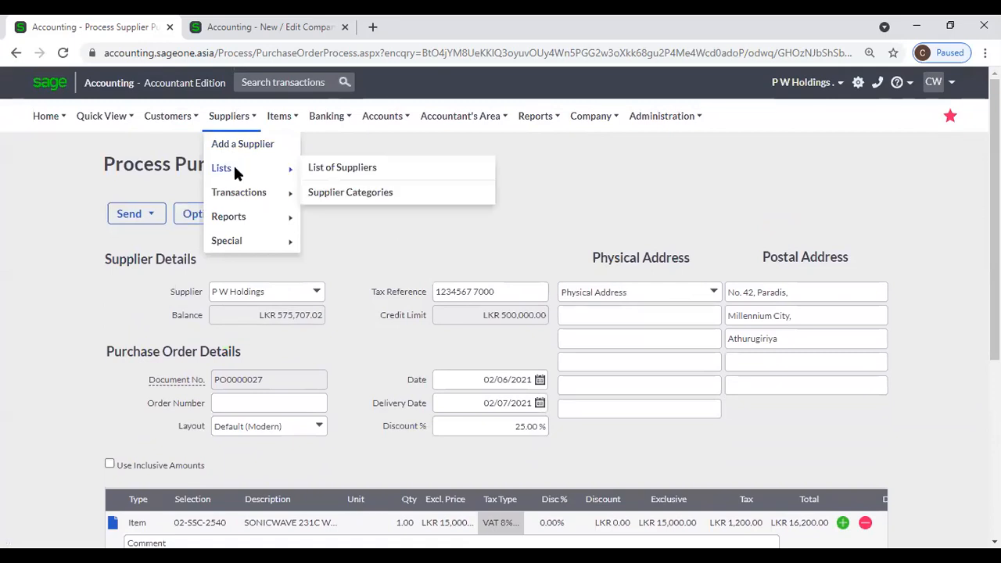
pyautogui.moveTo(234, 197)
pyautogui.click(351, 194)
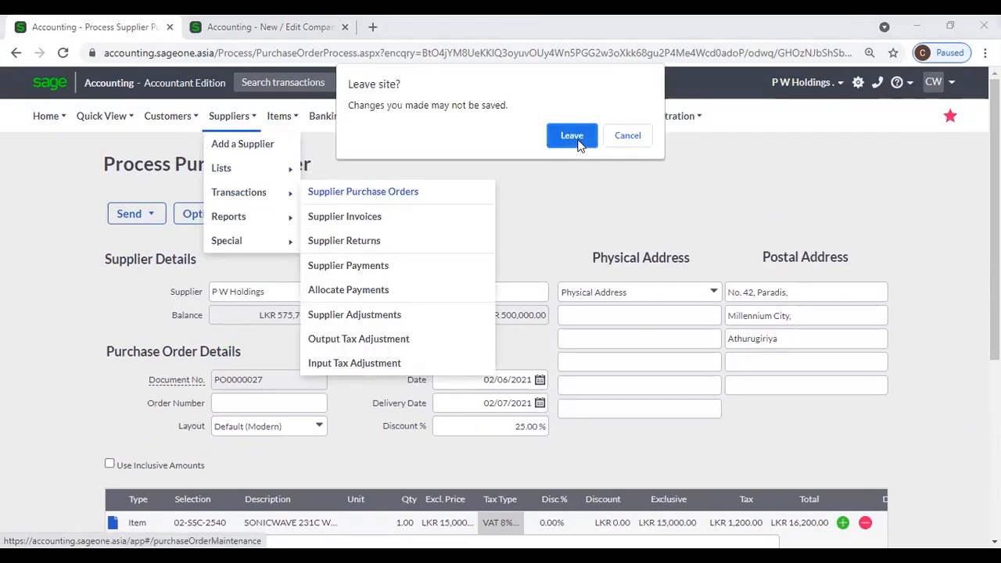
pyautogui.click(577, 134)
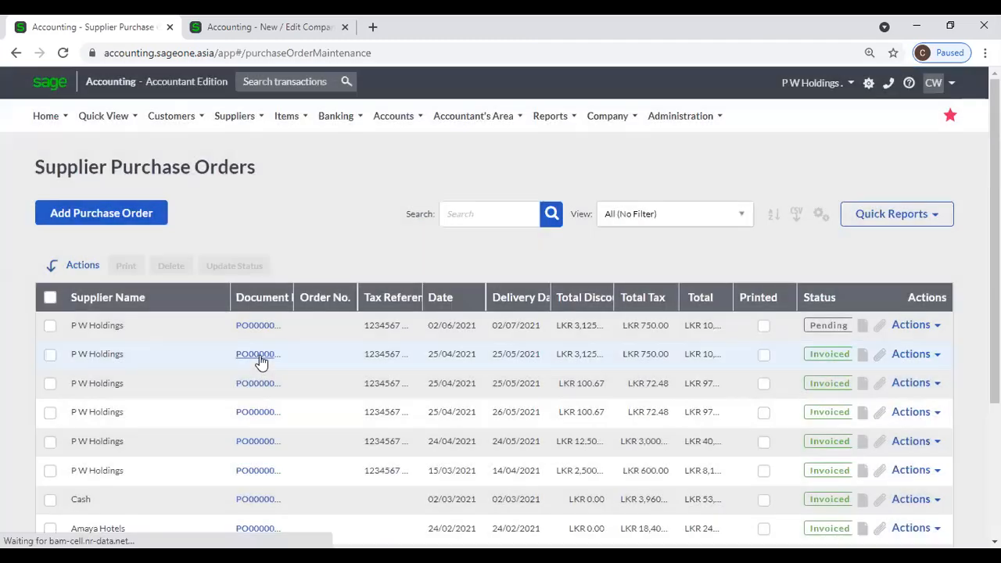
pyautogui.click(260, 356)
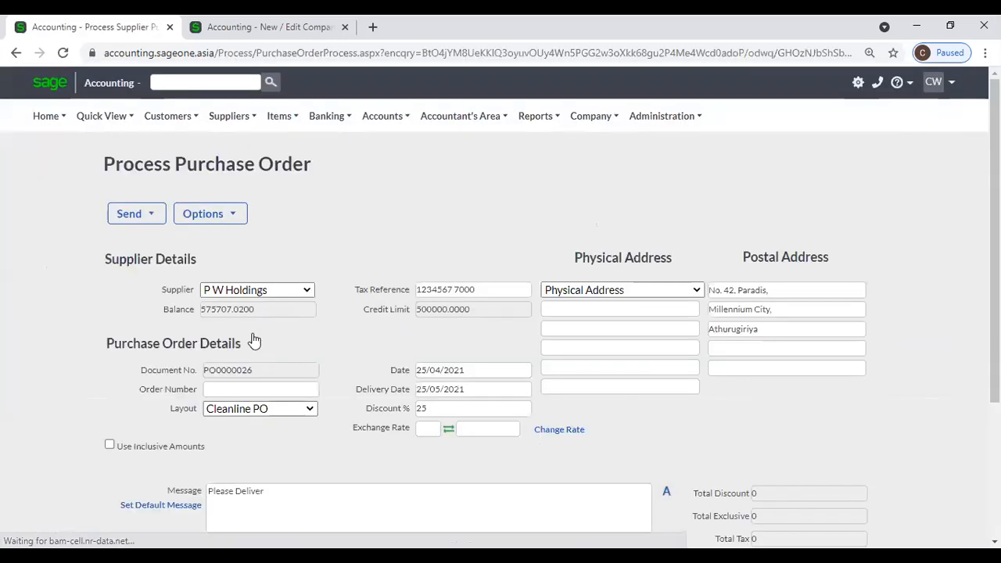
# Step: View the purchase order history of PO0000026 and close it
pyautogui.click(208, 216)
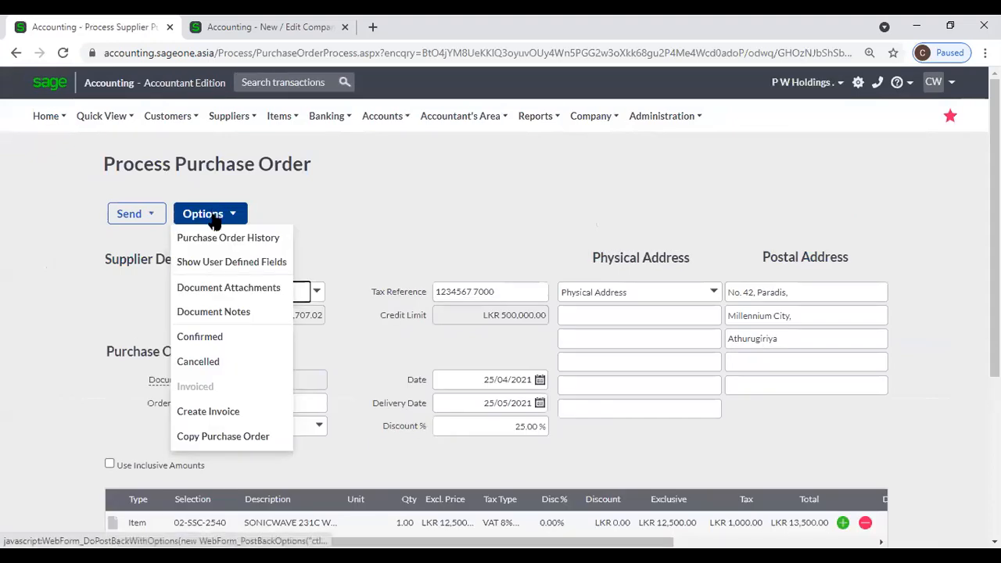
pyautogui.click(222, 235)
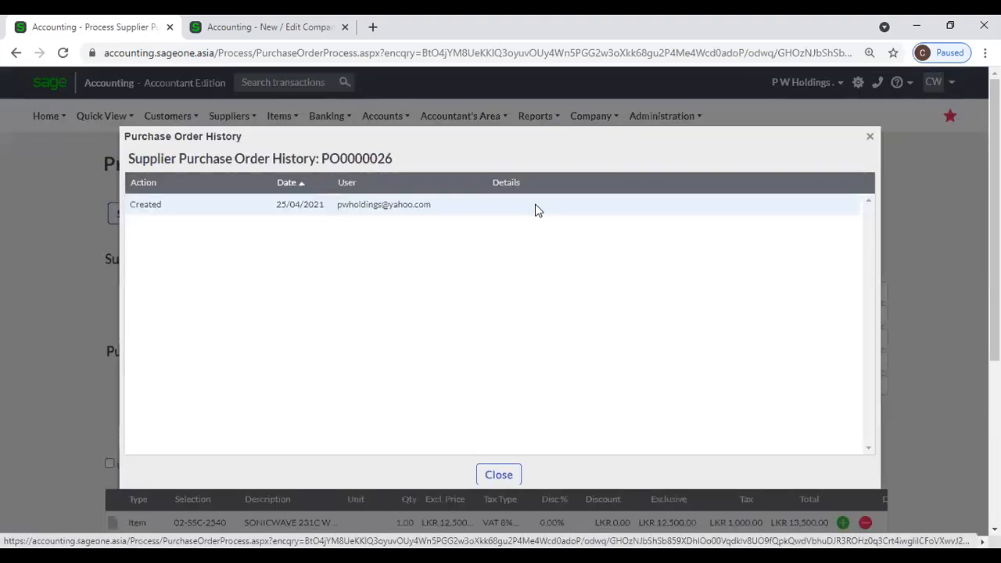
pyautogui.click(870, 136)
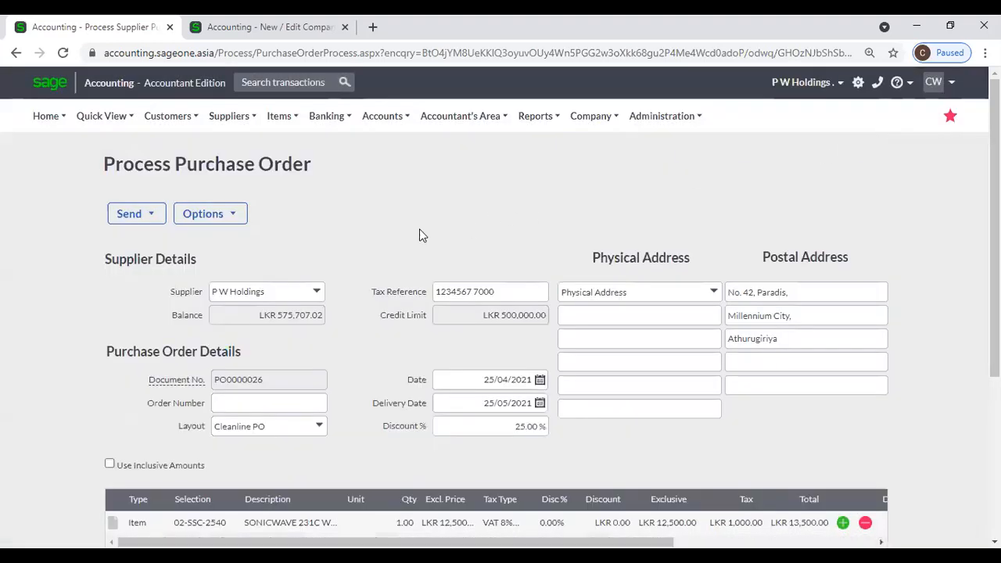
# Step: Show the order's user defined fields and find the Delivery Charges label under Supplier Purchase Order in the company's Documents & Transactions settings
pyautogui.click(234, 216)
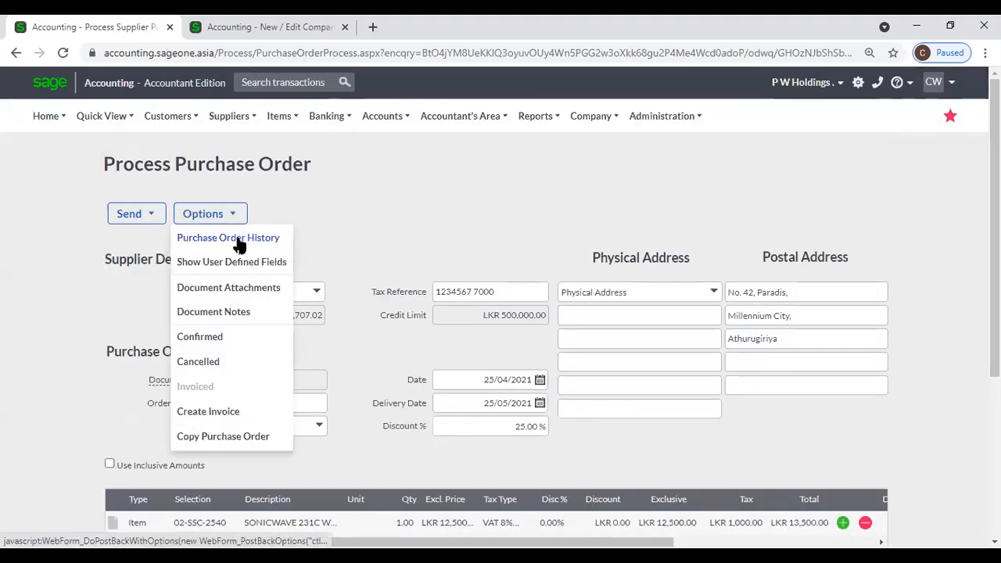
pyautogui.click(244, 264)
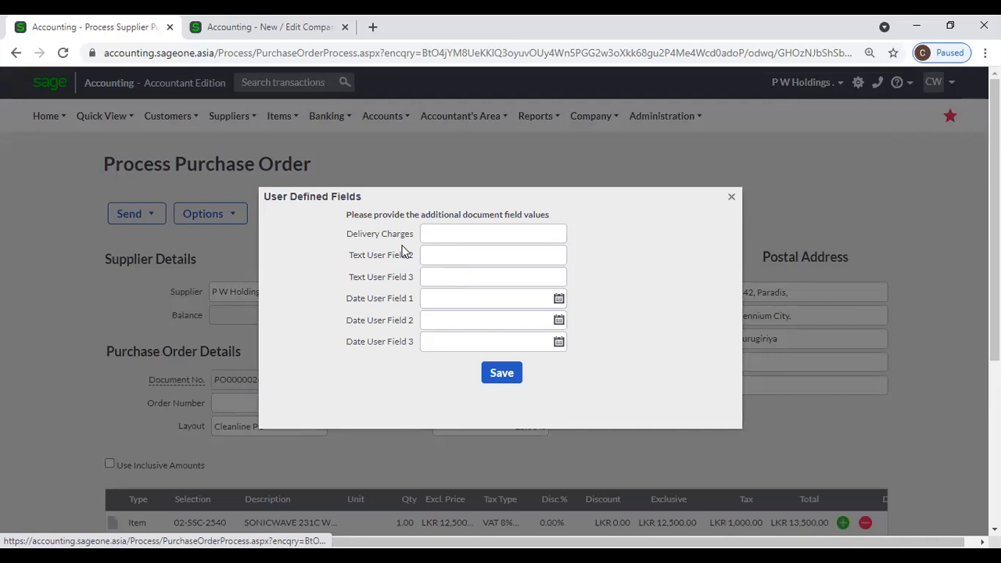
pyautogui.click(247, 38)
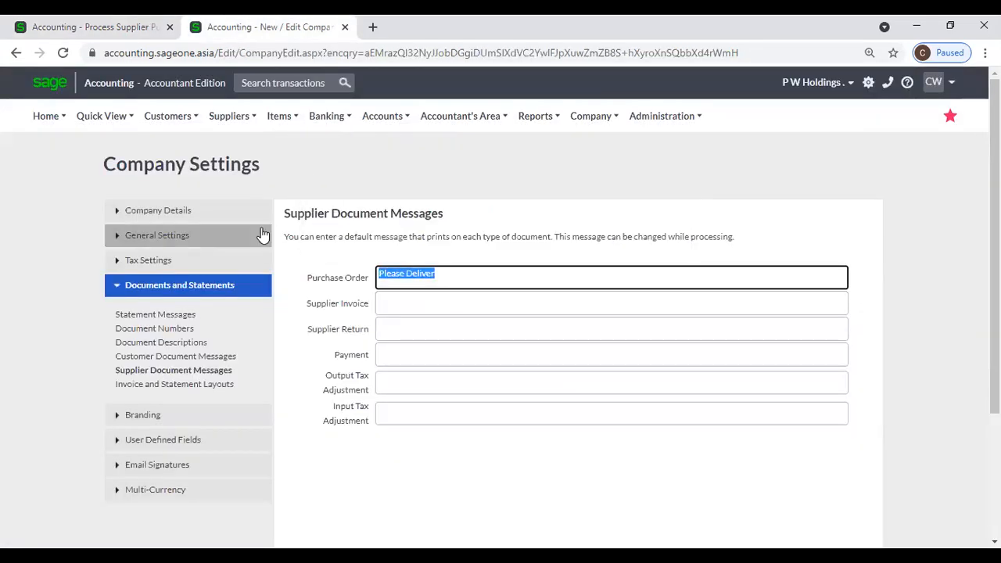
pyautogui.click(183, 441)
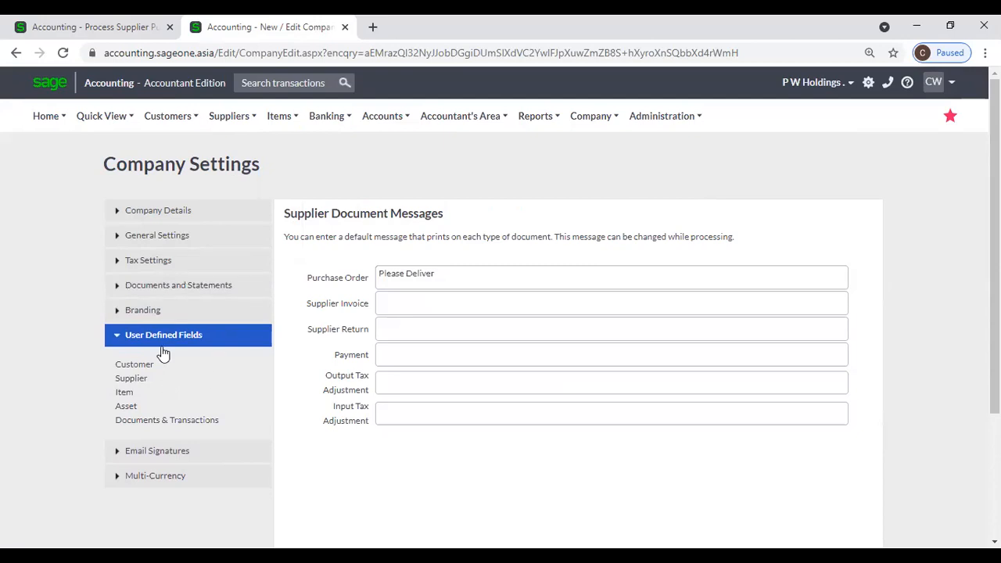
pyautogui.click(186, 427)
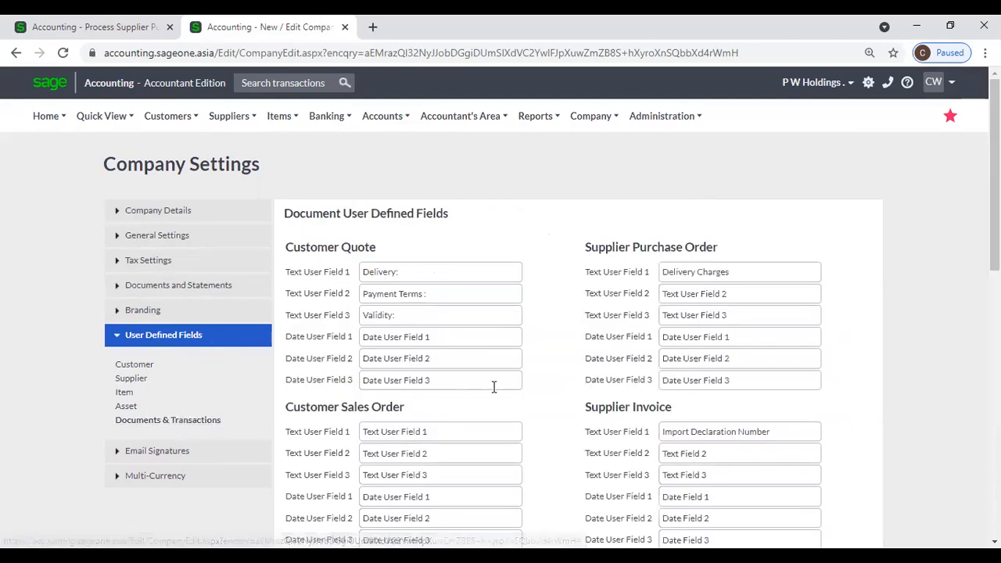
pyautogui.tripleClick(747, 272)
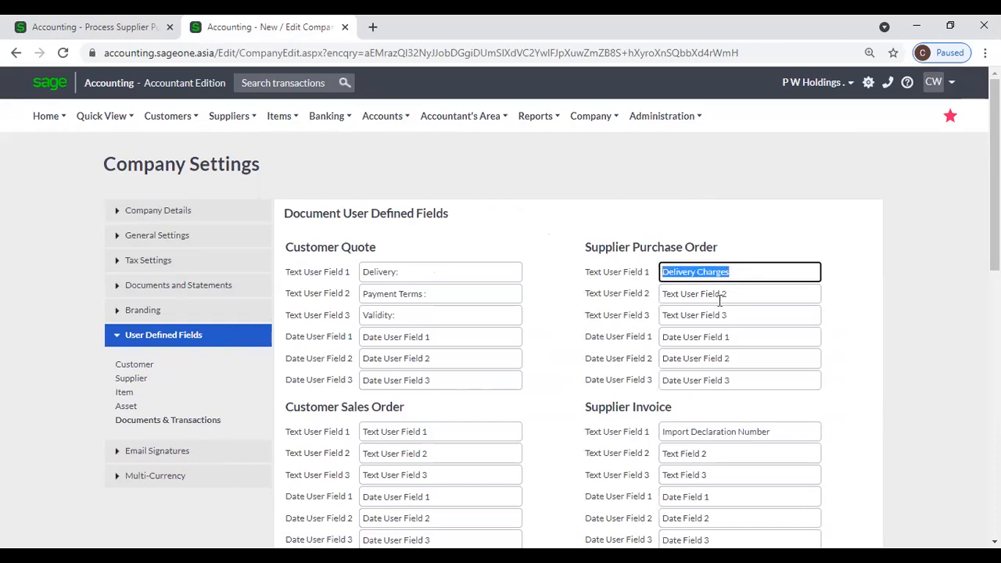
# Step: Compare the order's user defined fields with the labels in Company Settings, then close the fields dialog without entering values
pyautogui.click(87, 27)
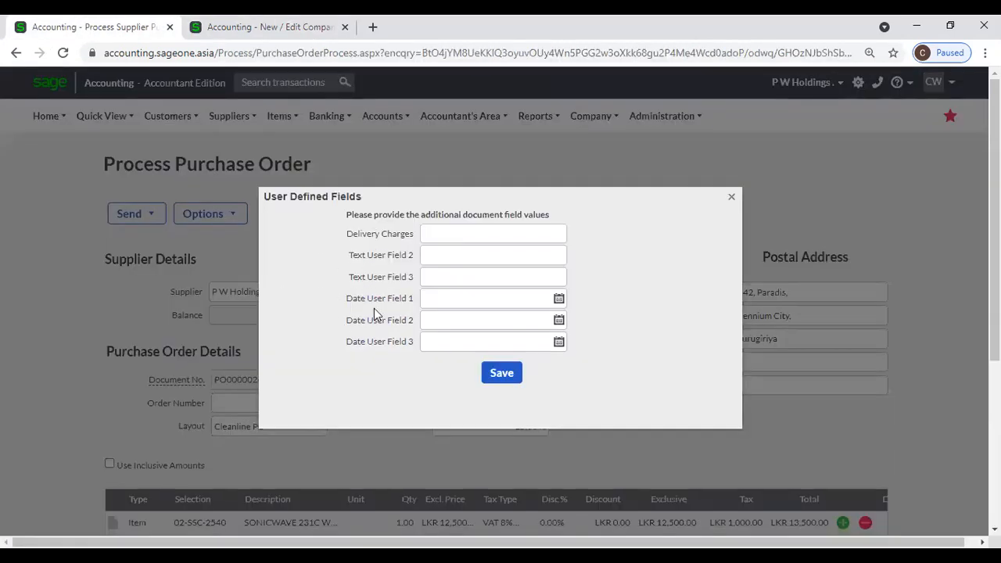
pyautogui.click(194, 30)
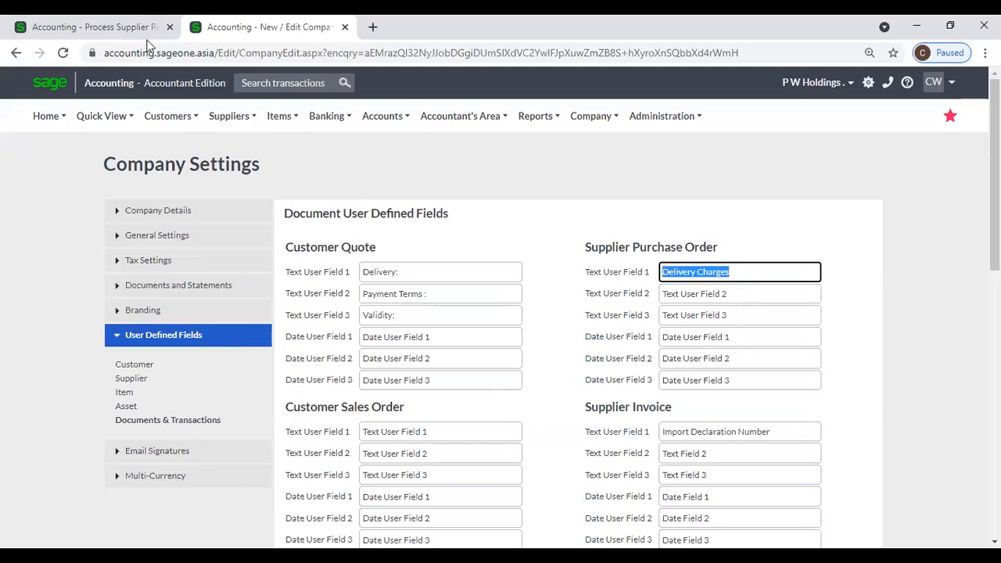
pyautogui.click(126, 28)
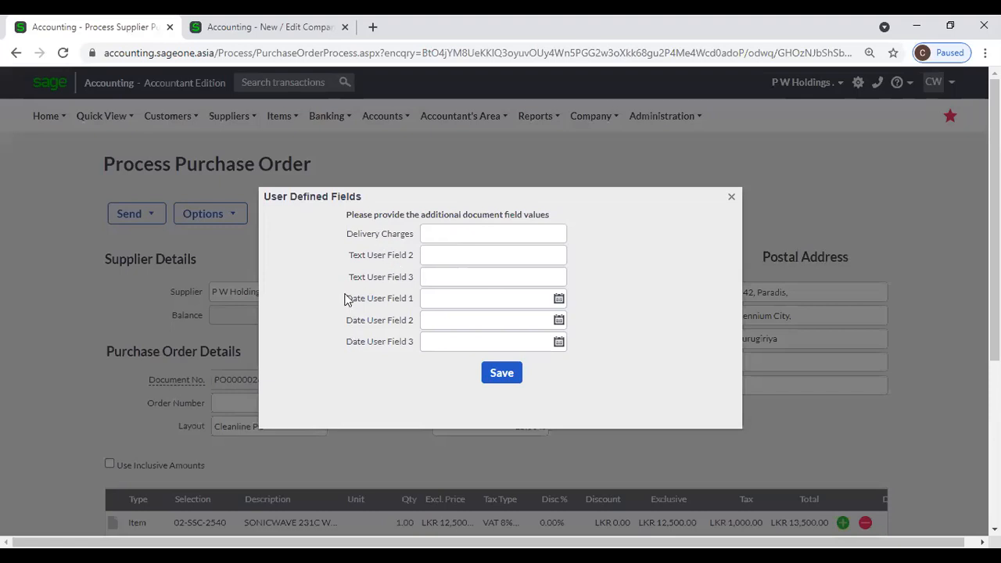
pyautogui.hotkey('ctrl', 'Tab')
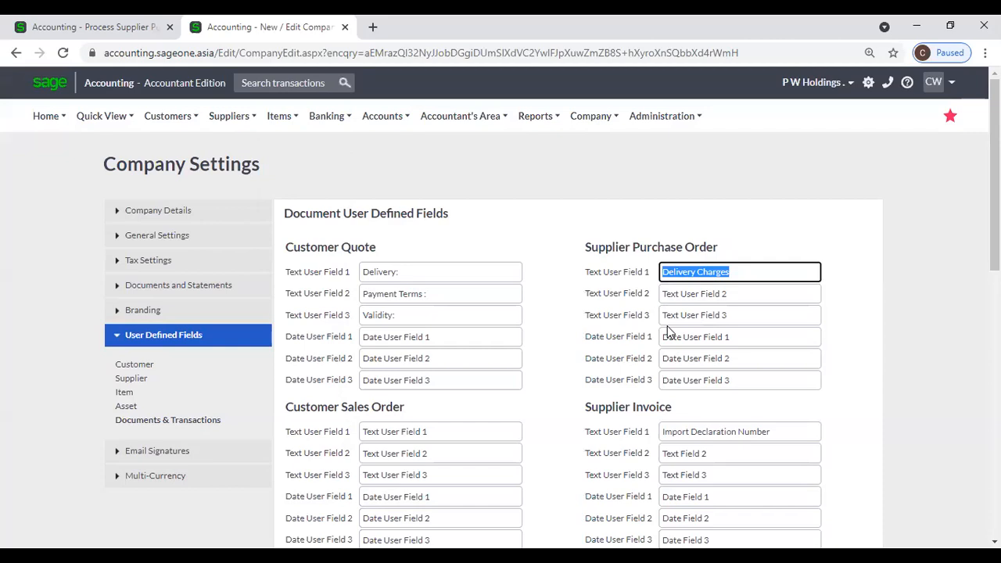
pyautogui.click(119, 25)
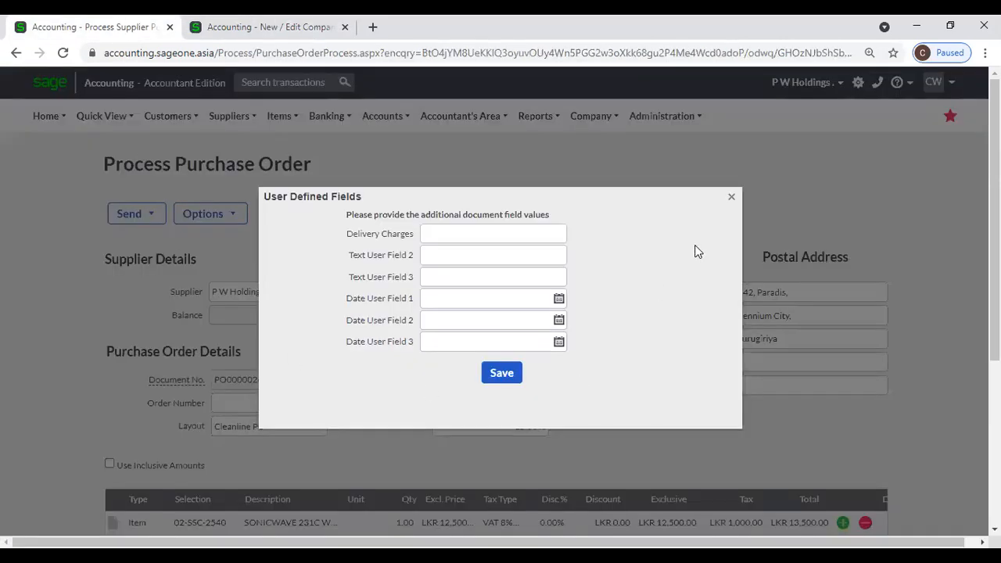
pyautogui.click(730, 201)
# Step: View the purchase order's document attachments and the attachment limits, then close the attachments dialog
pyautogui.click(197, 212)
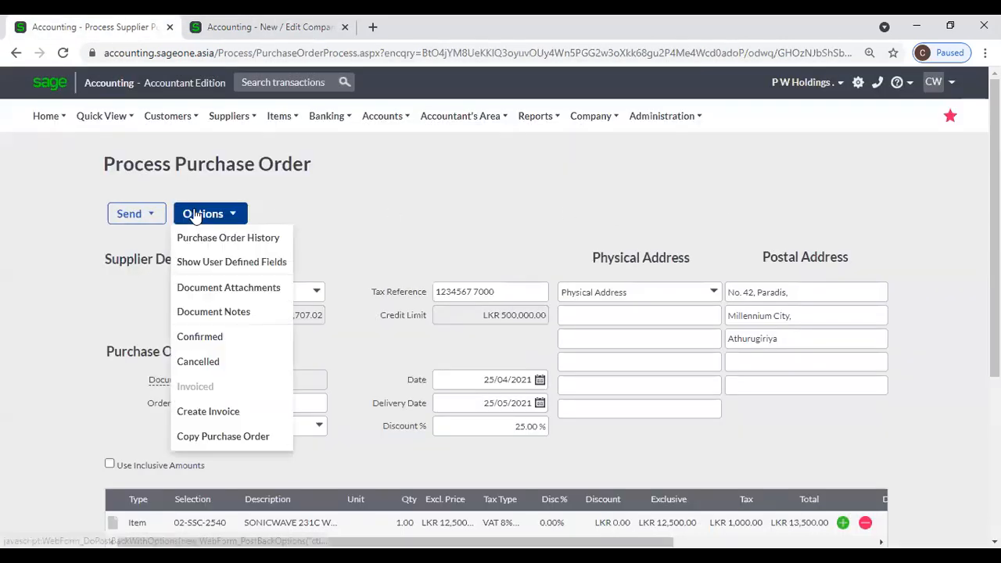
pyautogui.click(205, 291)
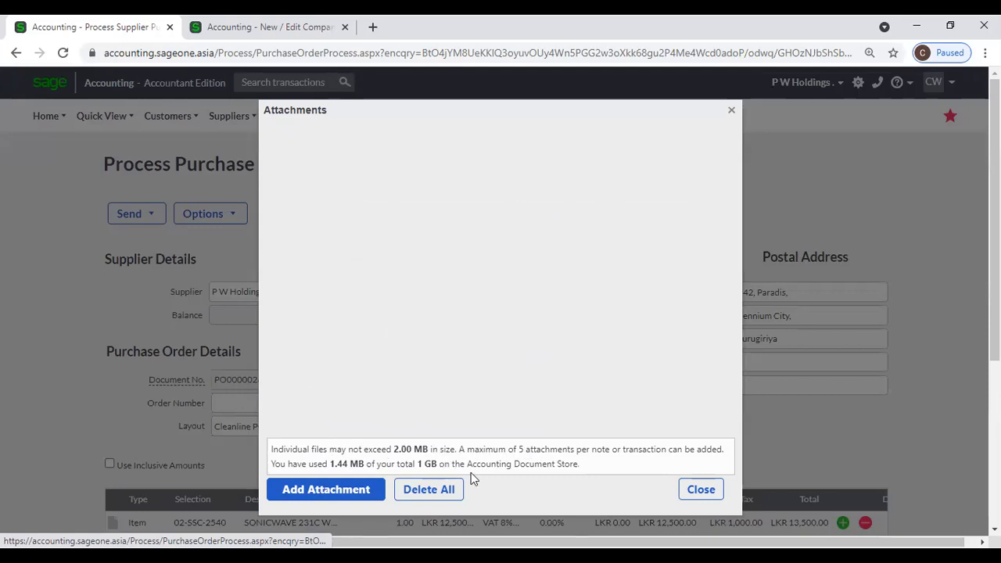
pyautogui.click(699, 488)
# Step: Examine the status options available for PO0000026, including Confirmed and Cancelled
pyautogui.click(208, 214)
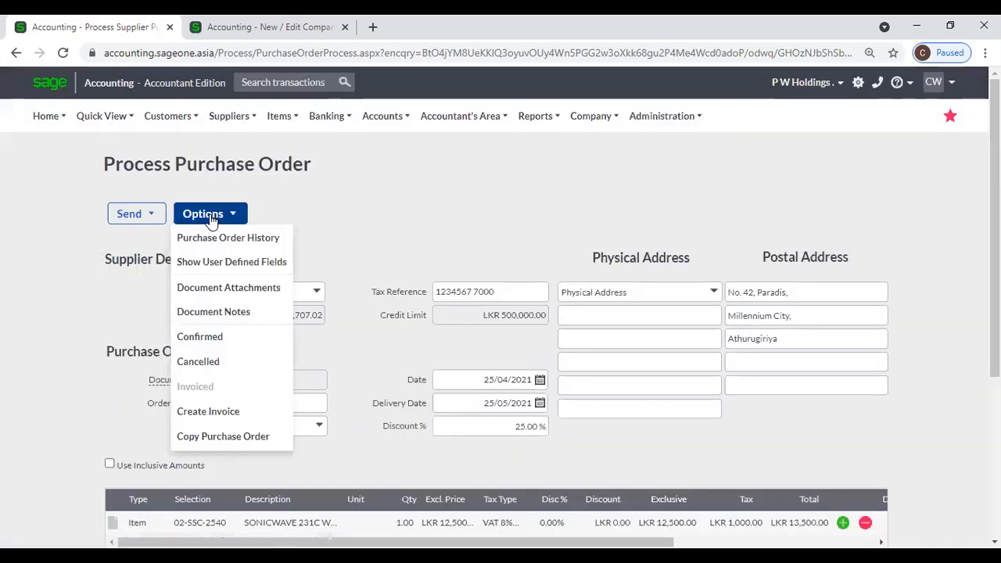
pyautogui.click(220, 337)
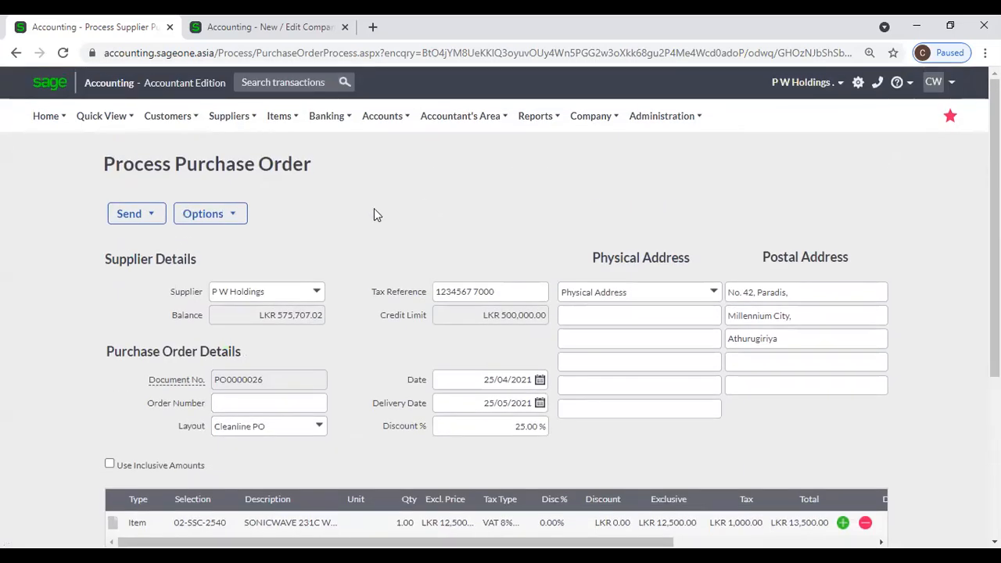
pyautogui.click(207, 214)
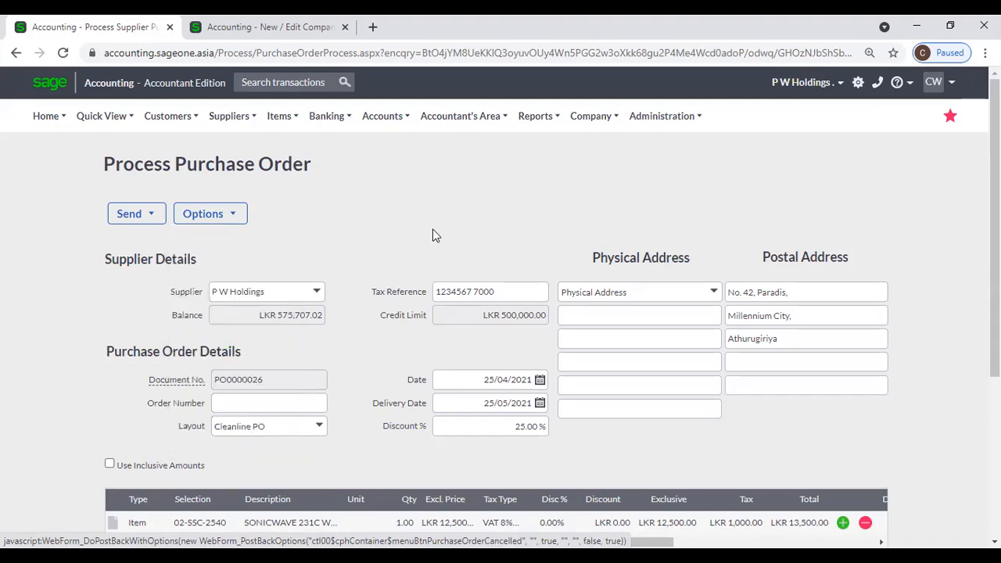
# Step: Return to the supplier purchase orders, open the pending P W Holdings order dated 02/06/2021 and mark it as Confirmed
pyautogui.moveTo(228, 117)
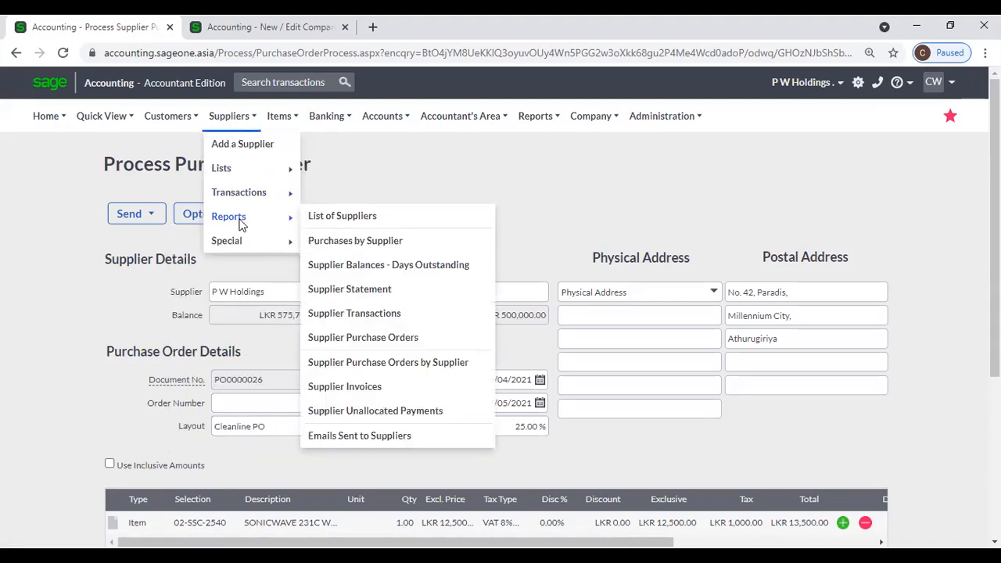
pyautogui.moveTo(243, 202)
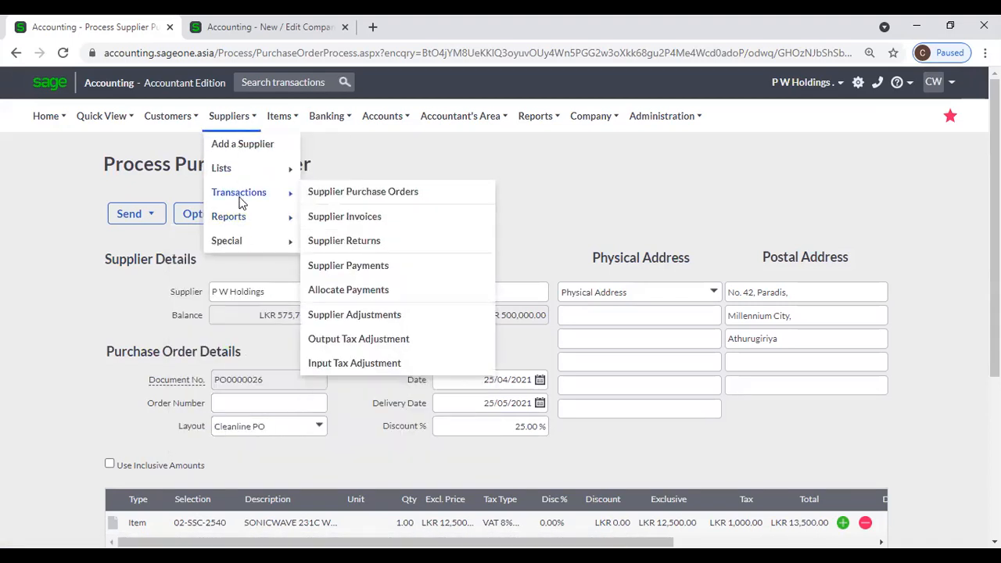
pyautogui.click(354, 197)
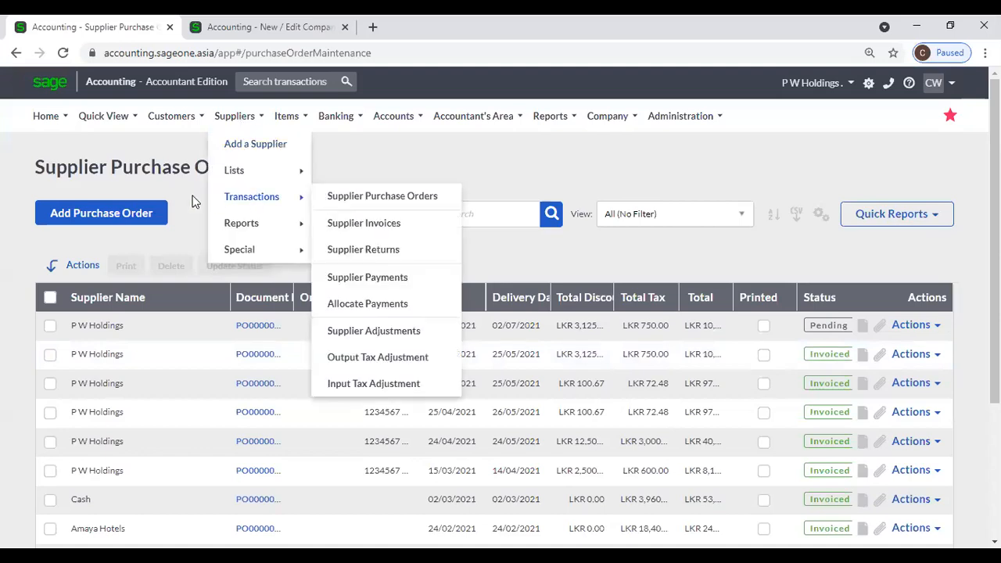
pyautogui.click(256, 328)
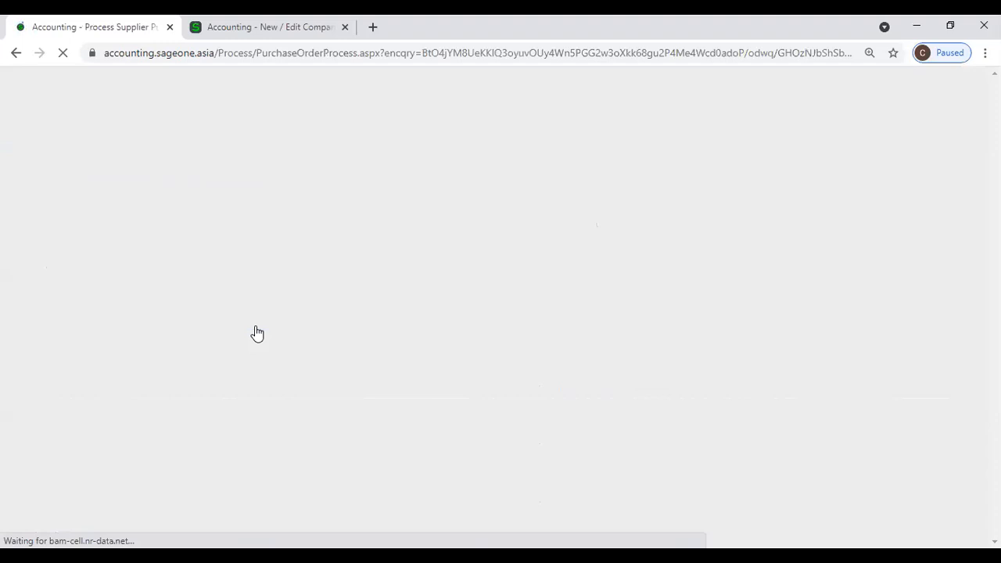
pyautogui.click(223, 219)
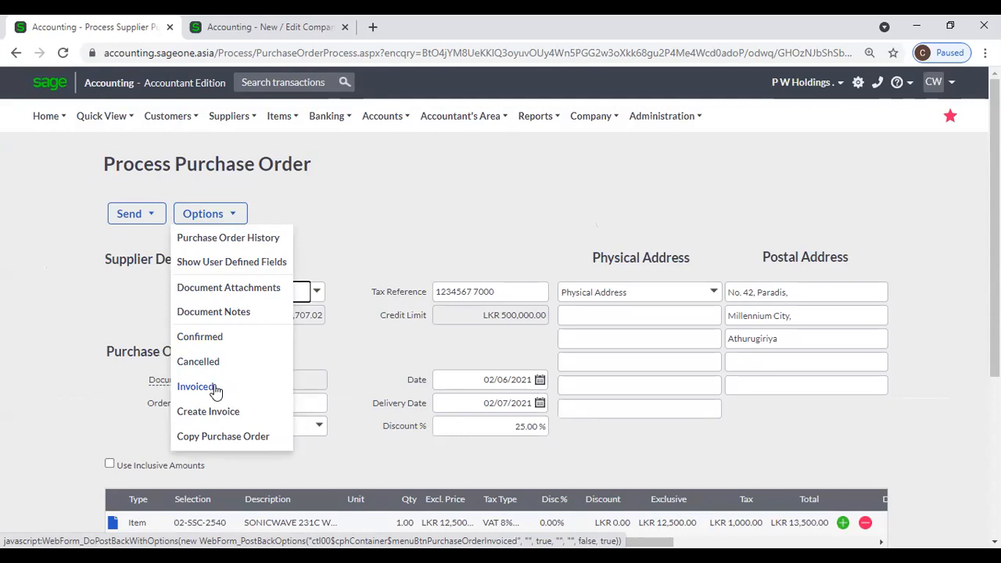
pyautogui.click(208, 339)
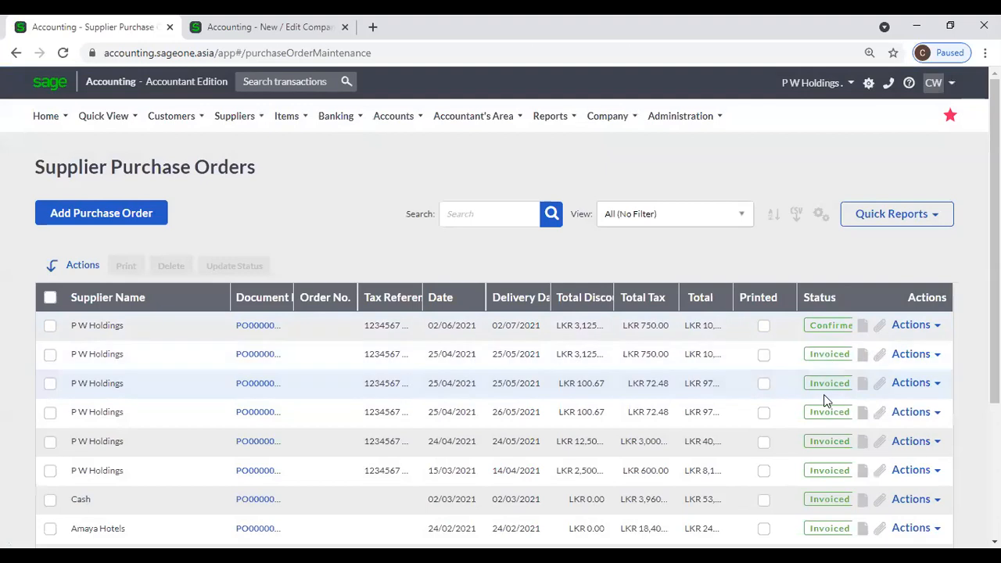
# Step: Sort the purchase orders by status, widen the Delivery Date column and narrow the Printed column
pyautogui.click(822, 298)
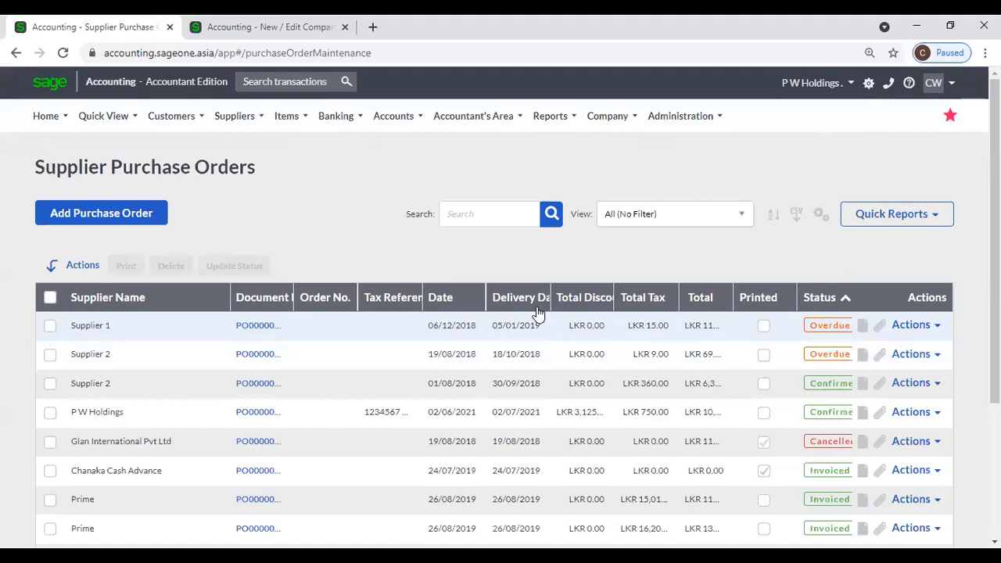
pyautogui.moveTo(550, 297); pyautogui.dragTo(557, 297)
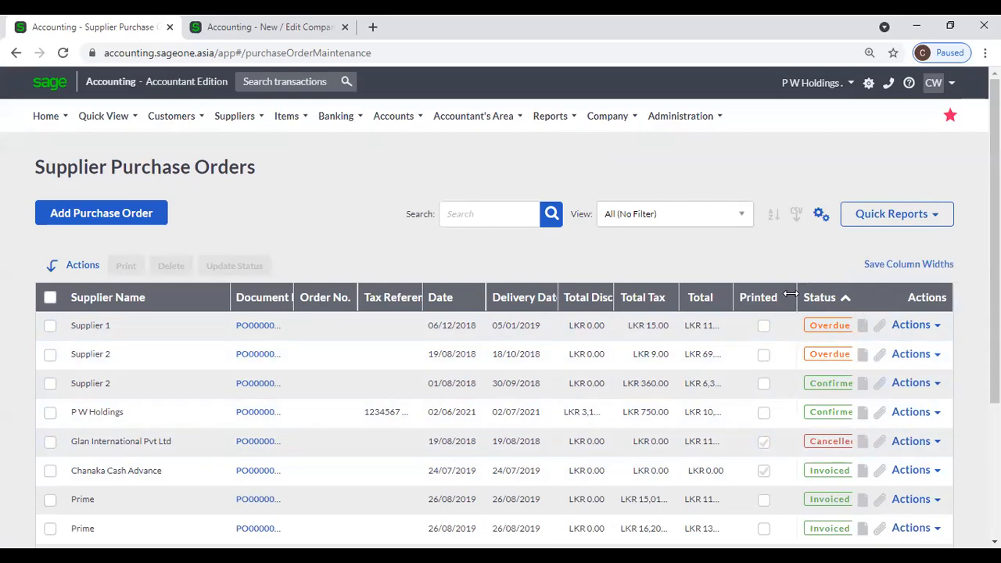
pyautogui.moveTo(792, 293); pyautogui.dragTo(773, 294)
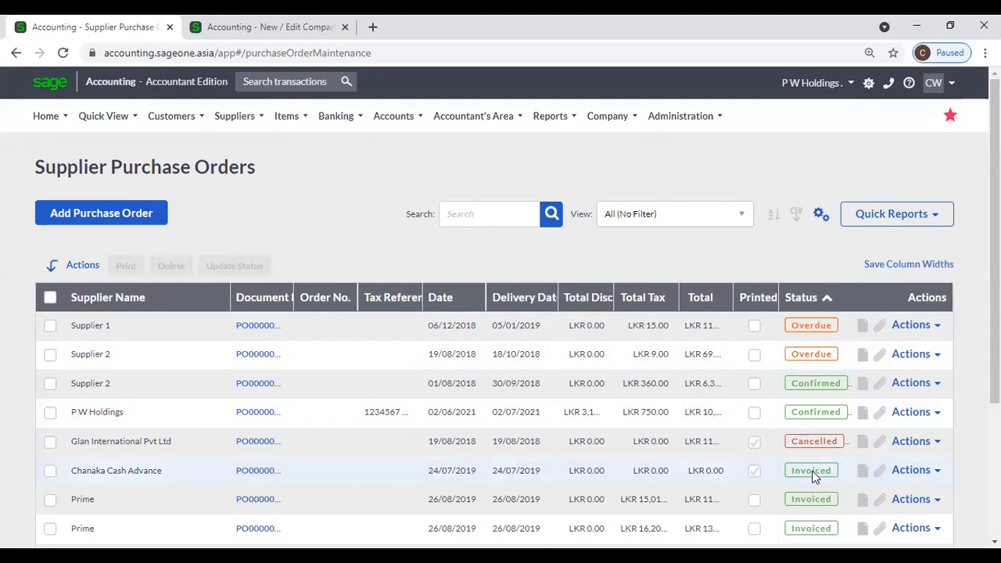
pyautogui.scroll(-3, 811, 476)
pyautogui.scroll(3, 706, 467)
pyautogui.click(85, 212)
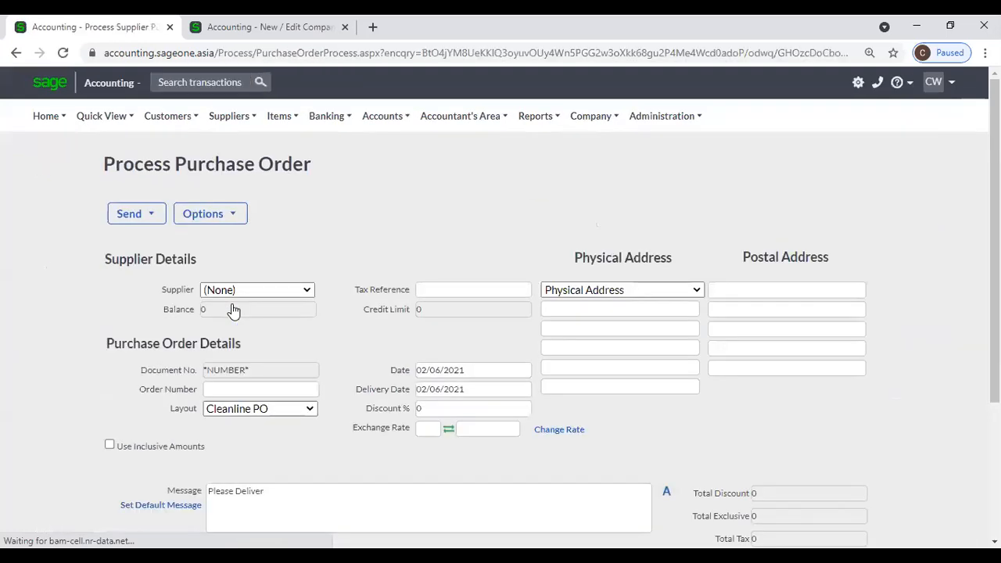
pyautogui.click(203, 222)
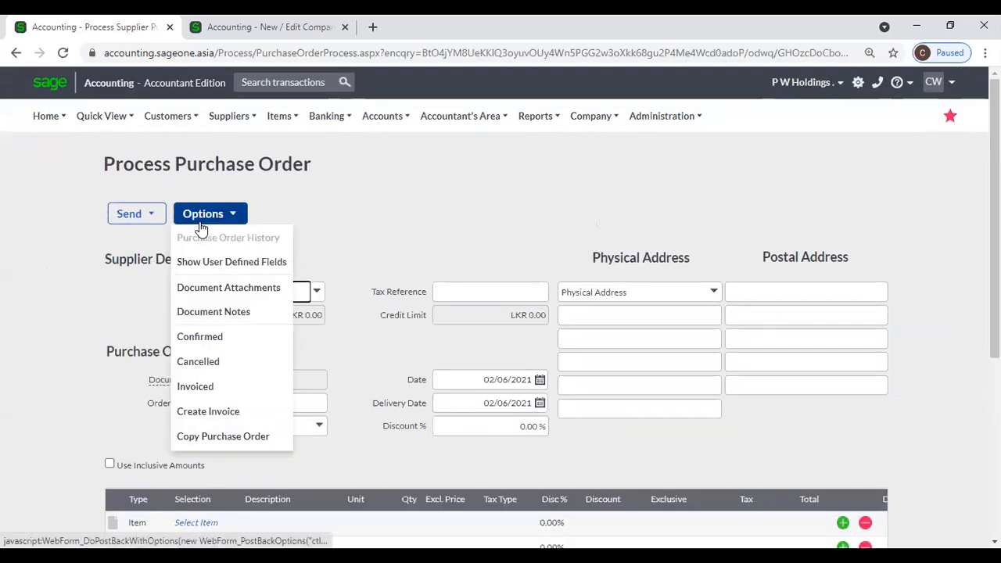
pyautogui.click(229, 116)
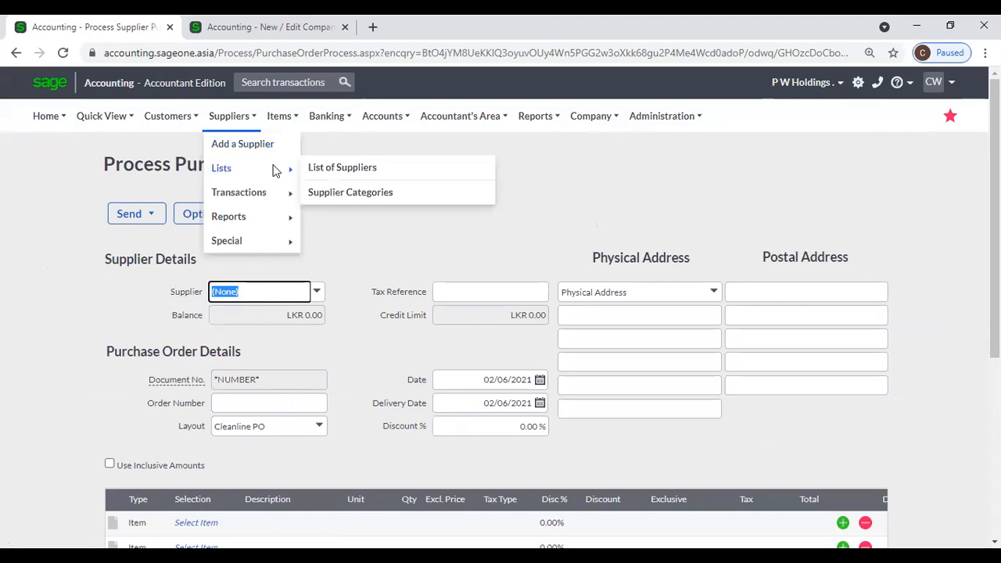
pyautogui.moveTo(244, 192)
pyautogui.click(333, 200)
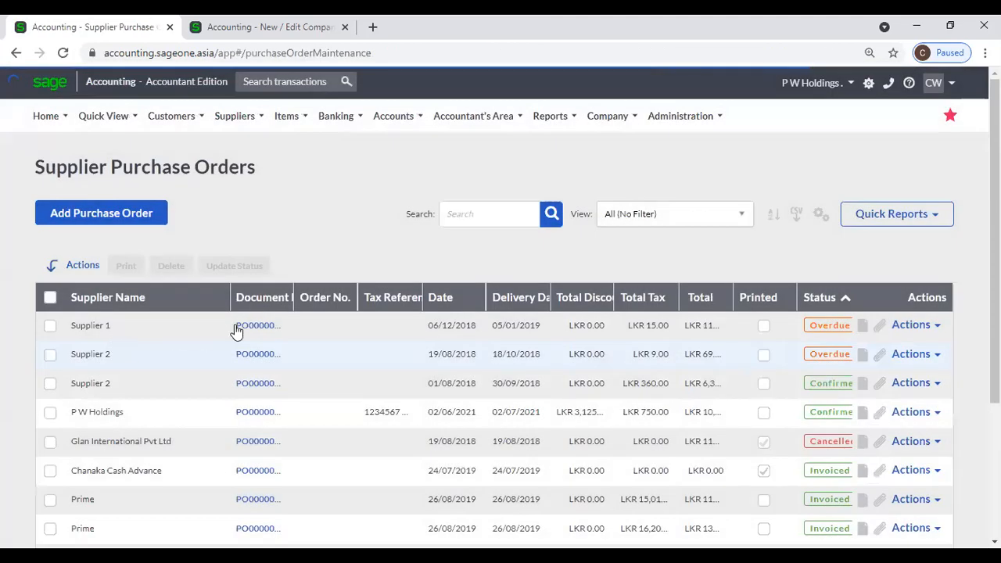
# Step: Widen the Document Number column and sort the purchase orders by document number in descending order
pyautogui.click(270, 303)
pyautogui.moveTo(293, 296); pyautogui.dragTo(335, 297)
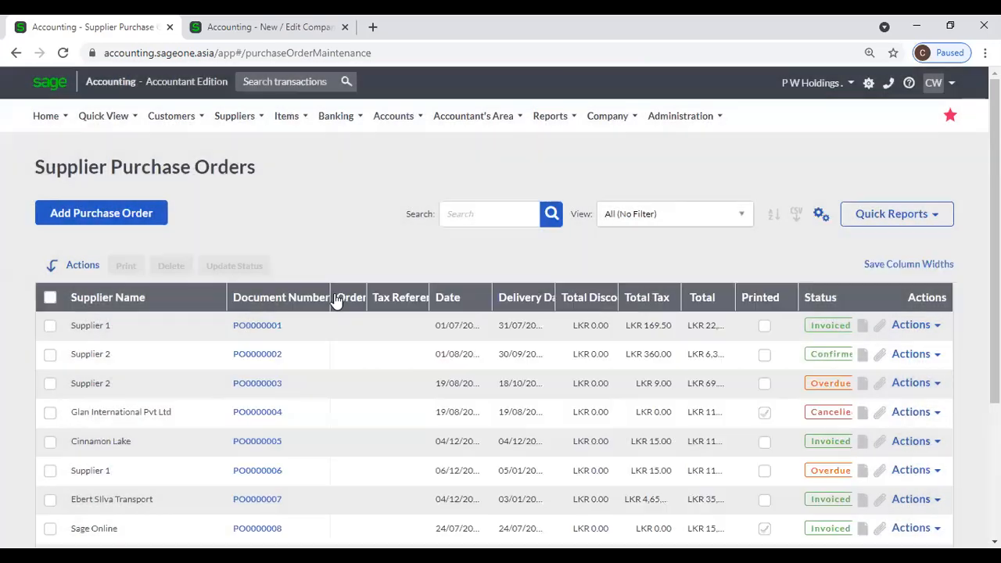
pyautogui.click(291, 305)
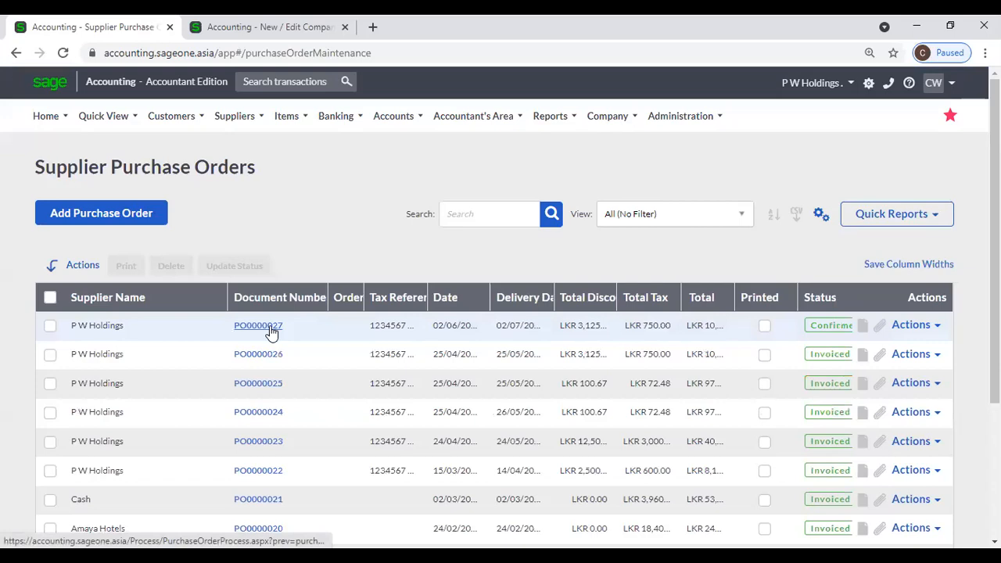
# Step: Open the confirmed P W Holdings purchase order dated 02/06/2021 and copy it to a new purchase order
pyautogui.click(269, 329)
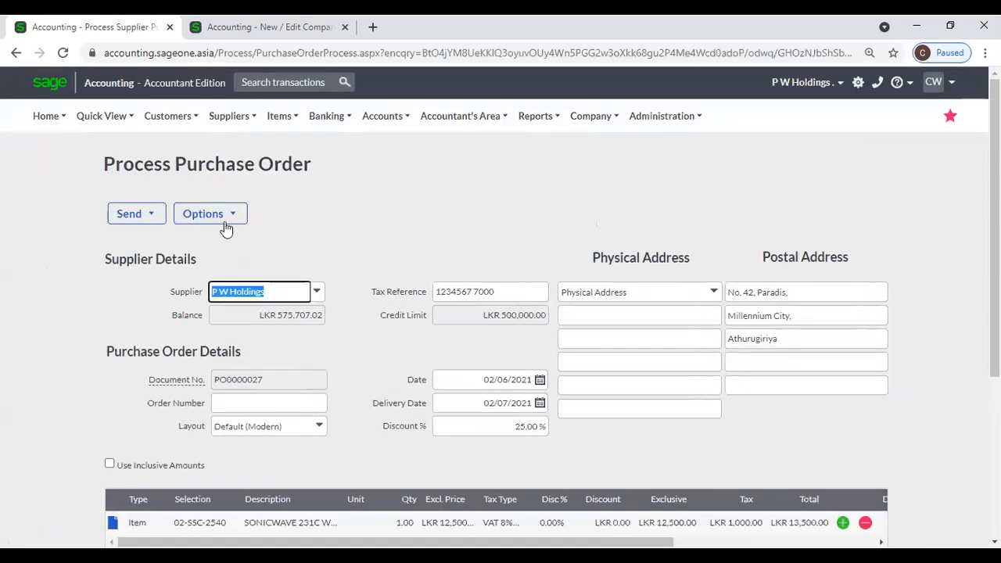
pyautogui.click(222, 219)
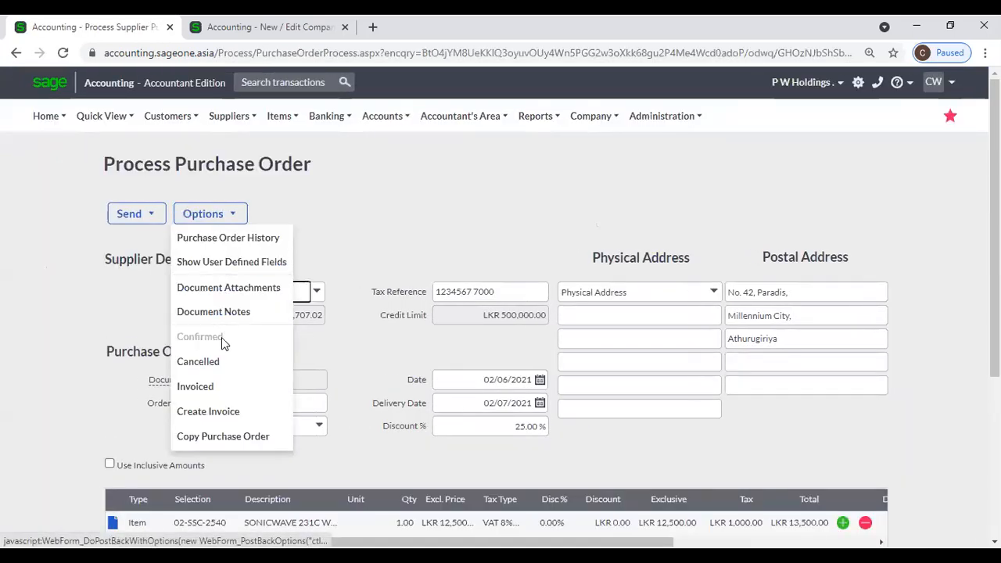
pyautogui.click(211, 439)
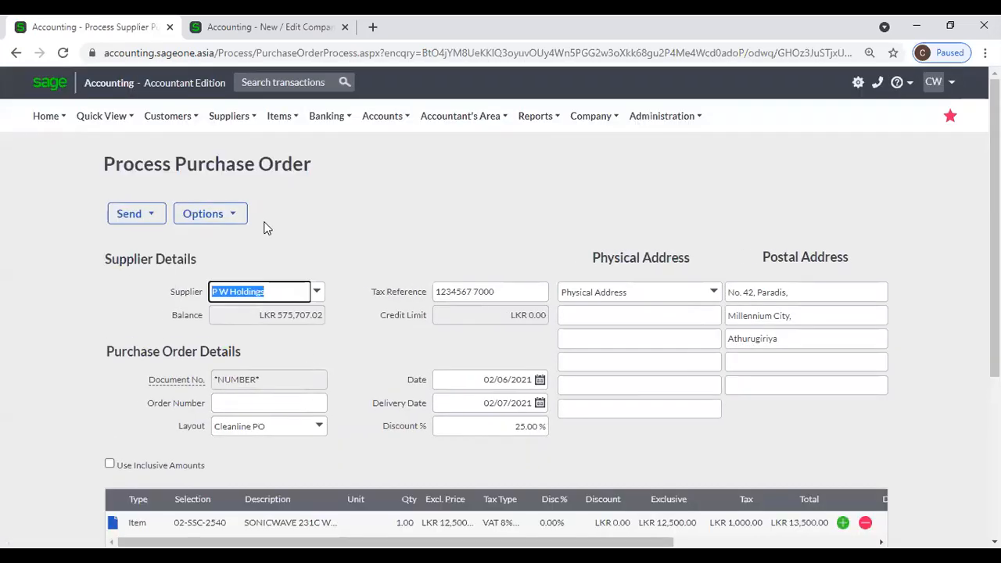
# Step: Review the copied purchase order's line item, totals and available document options
pyautogui.click(207, 214)
pyautogui.click(450, 209)
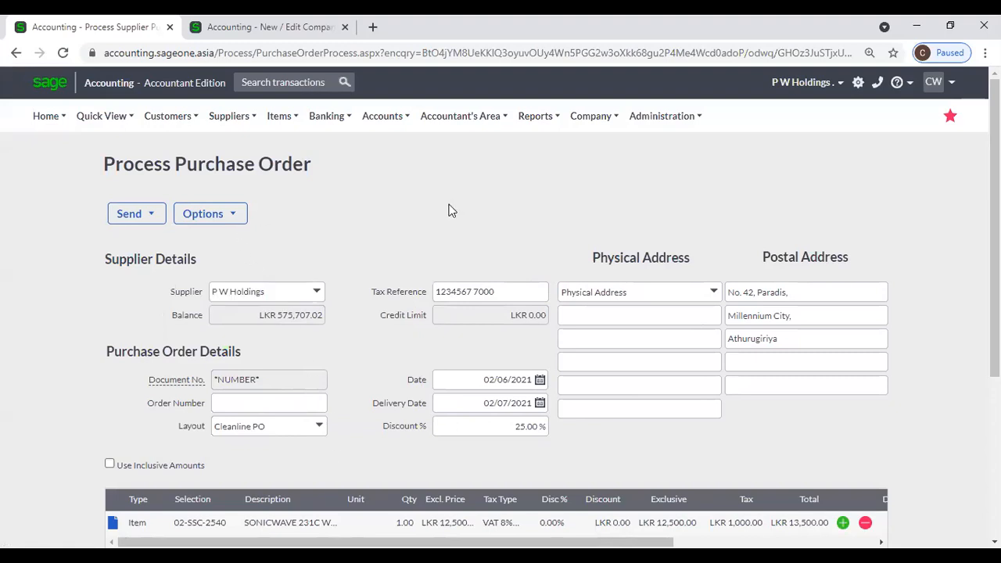
pyautogui.scroll(-1, 450, 210)
pyautogui.scroll(1, 335, 219)
pyautogui.click(231, 219)
pyautogui.scroll(-2, 368, 291)
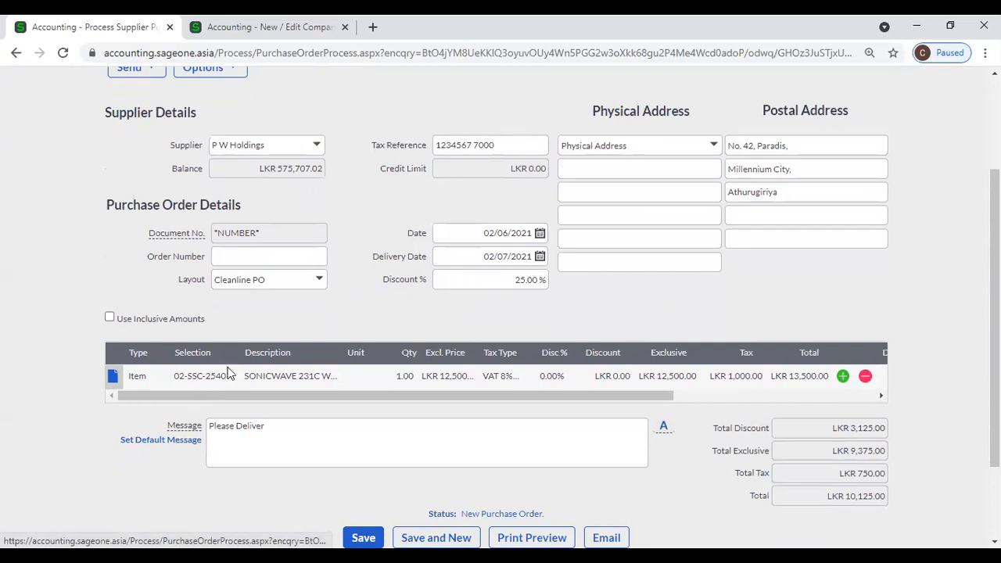
pyautogui.scroll(1, 227, 367)
pyautogui.scroll(1, 228, 370)
pyautogui.click(239, 147)
pyautogui.click(447, 450)
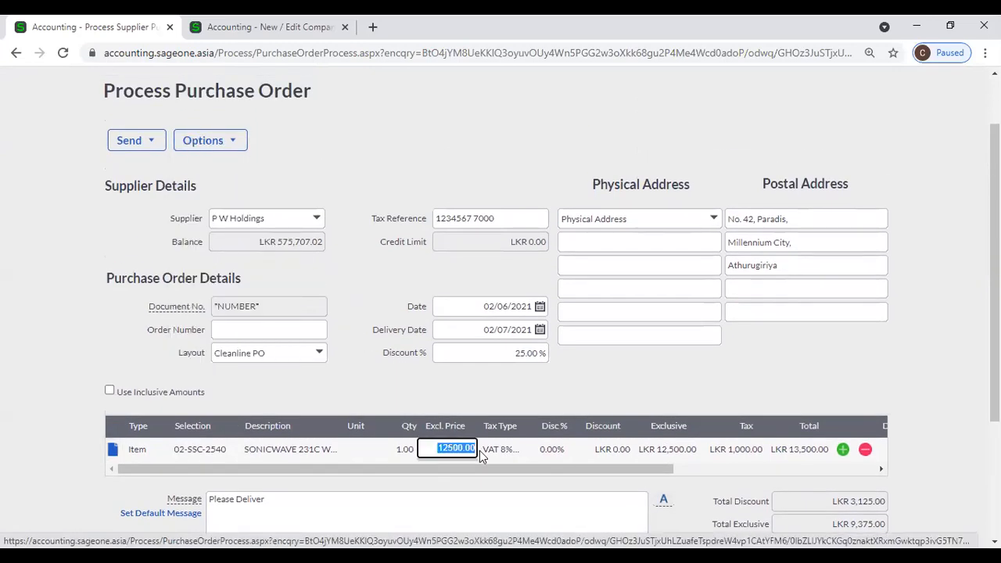
pyautogui.click(229, 147)
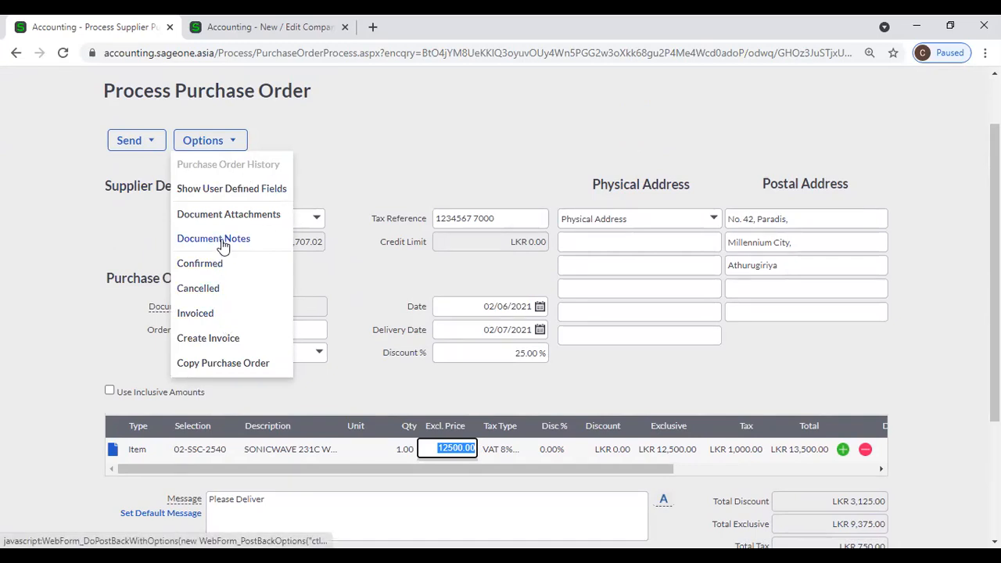
pyautogui.click(340, 182)
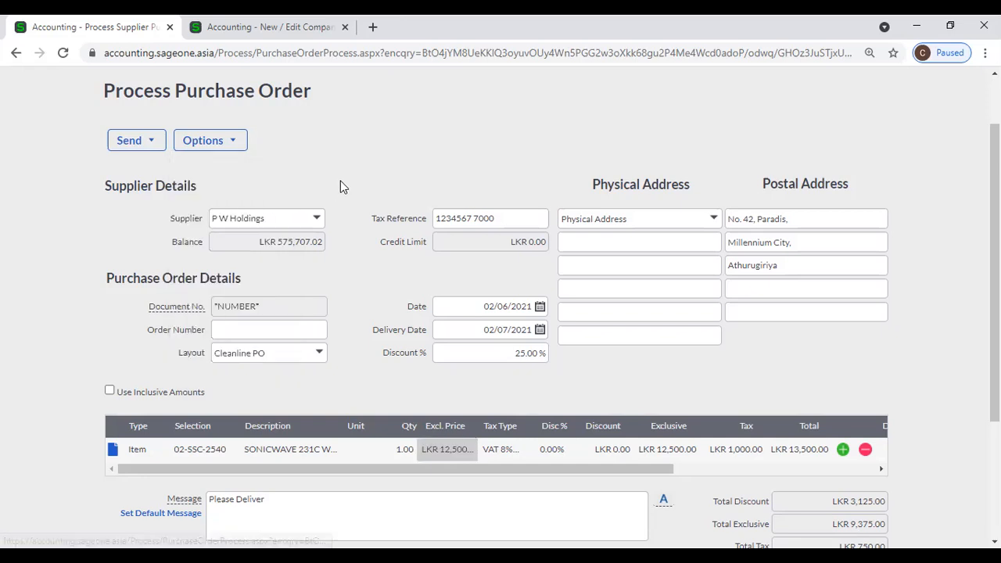
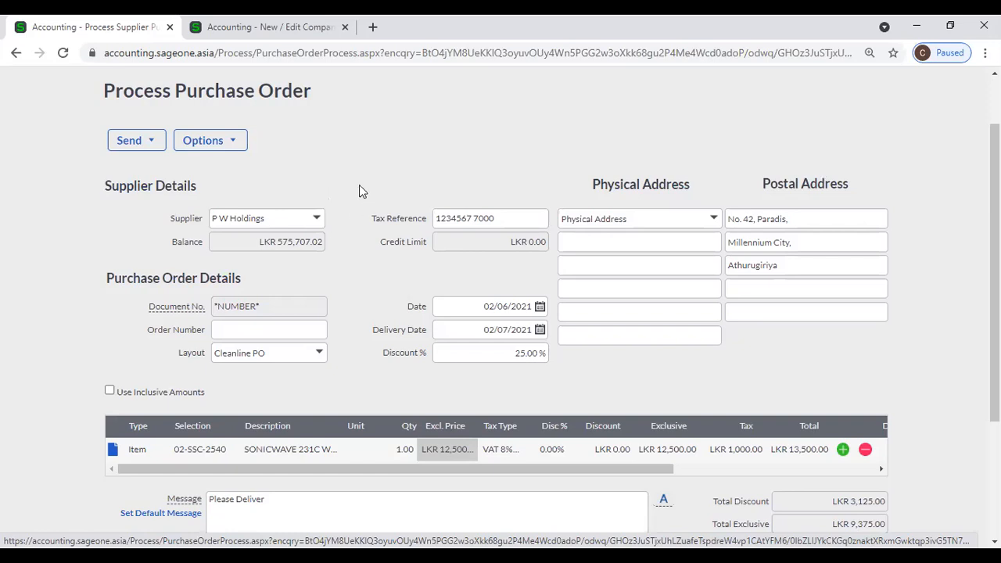
# Step: Go to the supplier invoices and start a new supplier invoice
pyautogui.scroll(1, 358, 191)
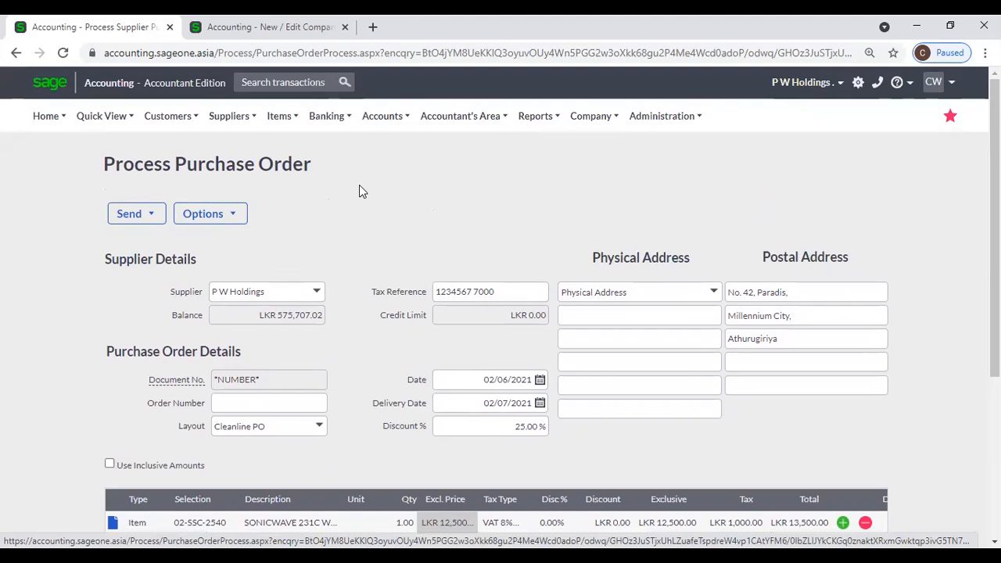
pyautogui.moveTo(213, 123)
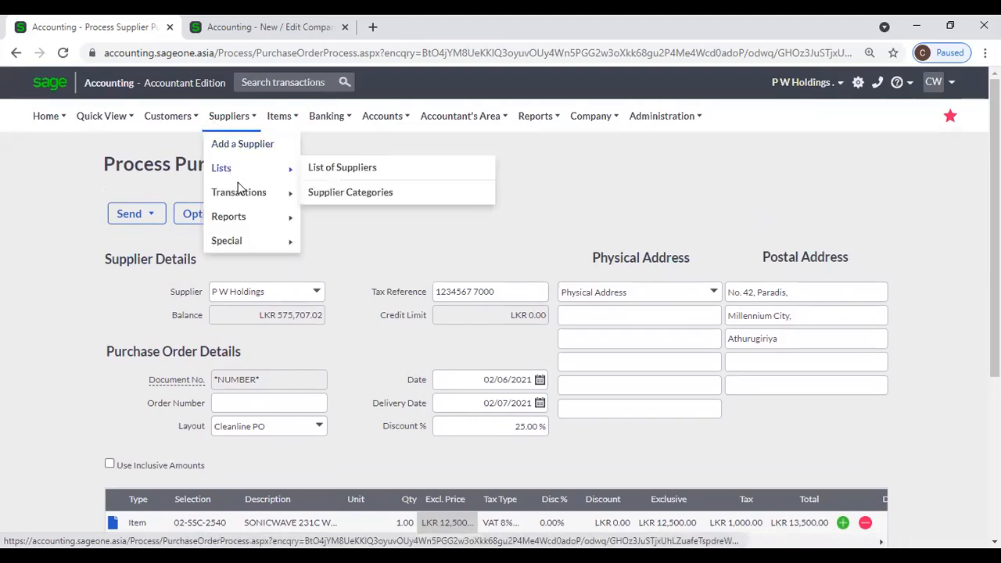
pyautogui.moveTo(240, 195)
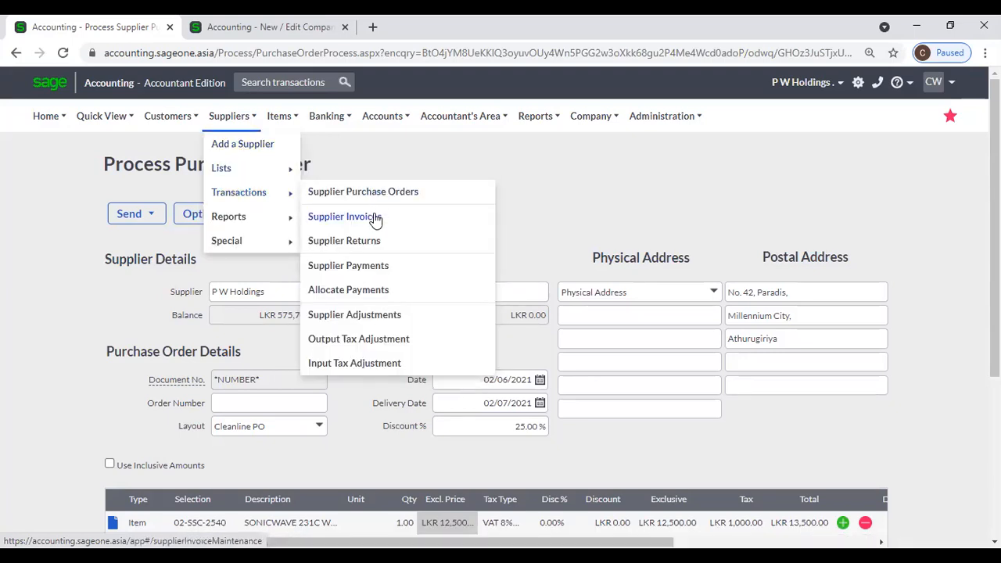
pyautogui.click(375, 220)
pyautogui.click(571, 137)
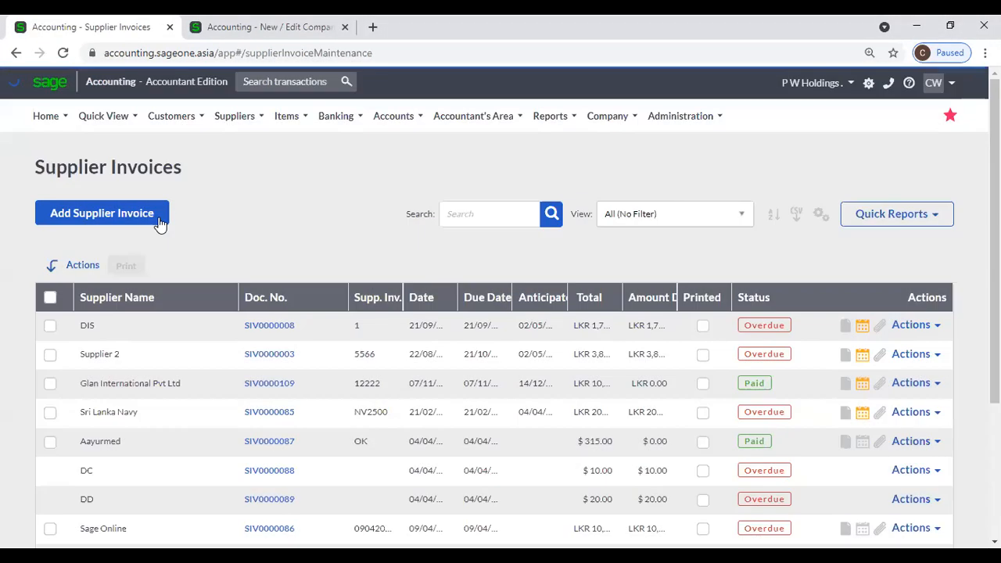
pyautogui.click(160, 224)
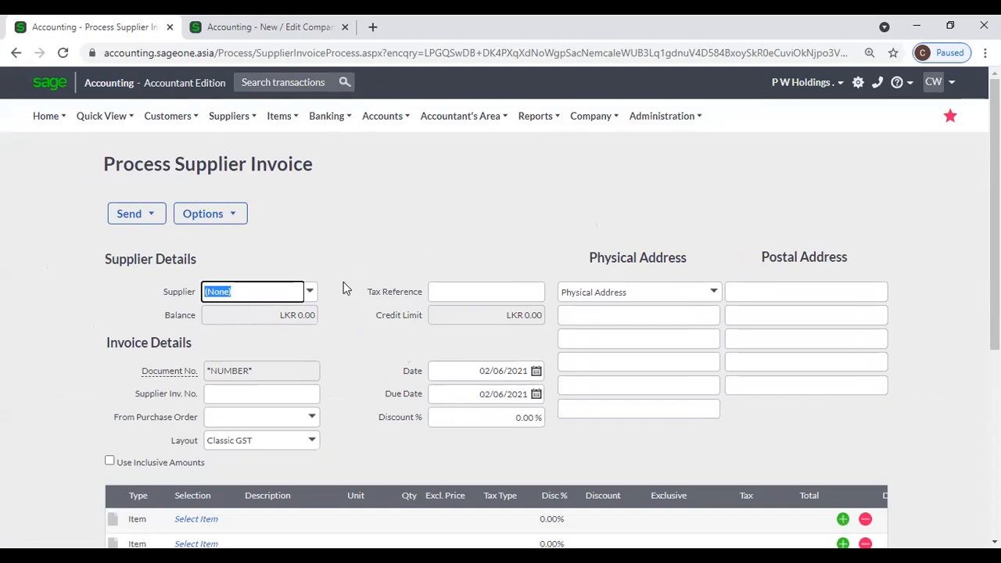
# Step: Select P W Holdings as the invoice's supplier and enter 123456 as the supplier invoice number
pyautogui.click(310, 292)
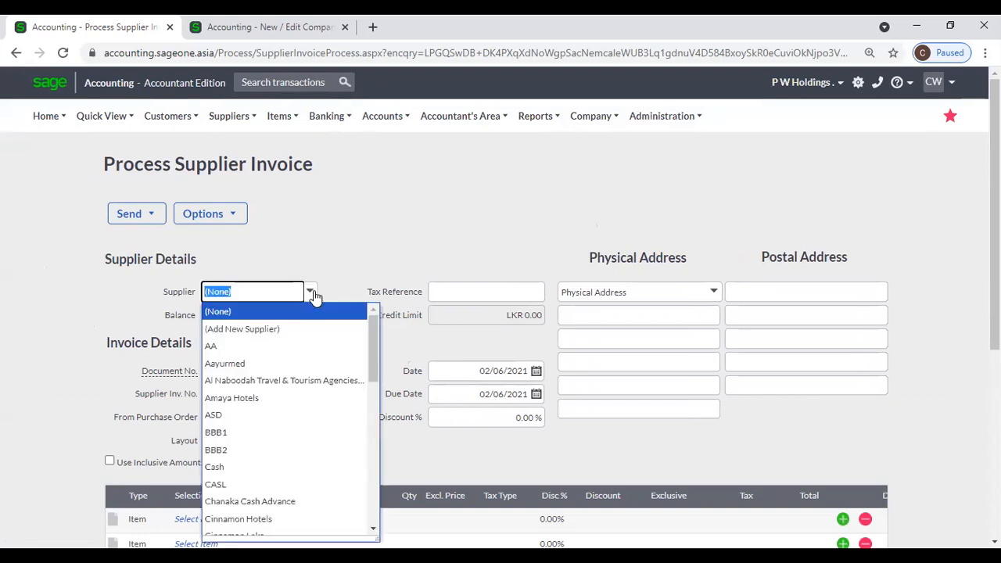
pyautogui.write('p')
pyautogui.press('Return')
pyautogui.click(445, 211)
pyautogui.scroll(-1, 351, 258)
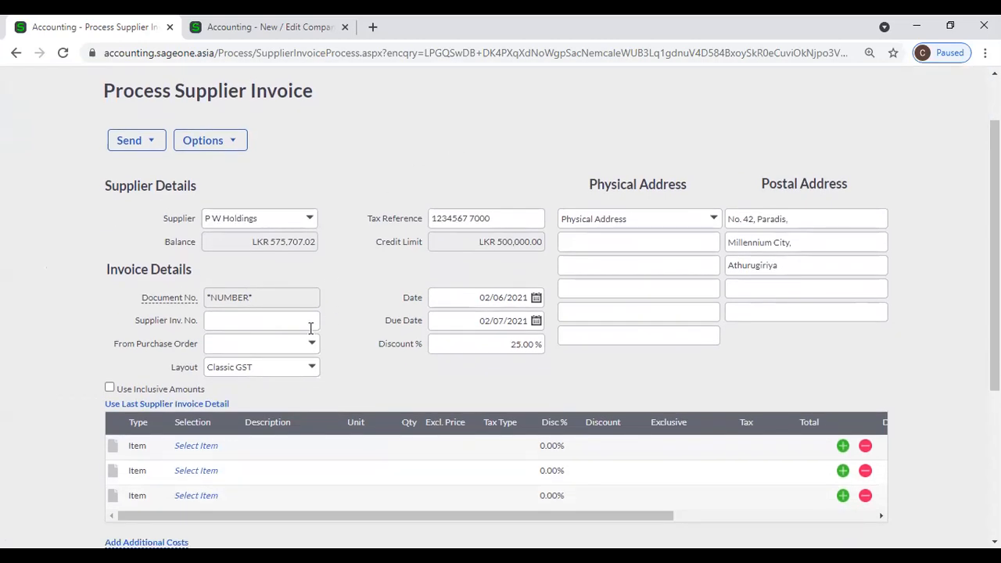
pyautogui.click(278, 318)
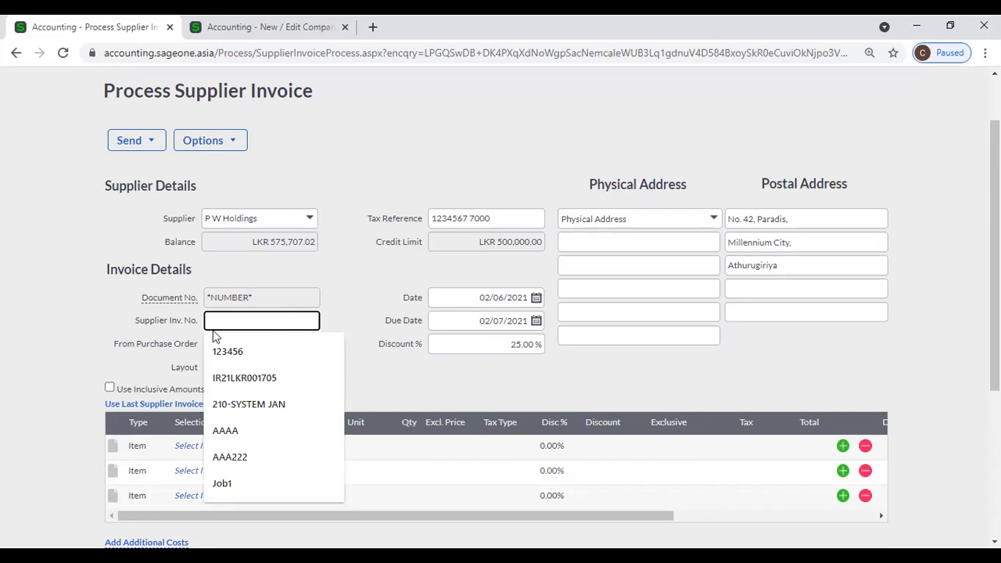
pyautogui.click(257, 352)
pyautogui.click(356, 348)
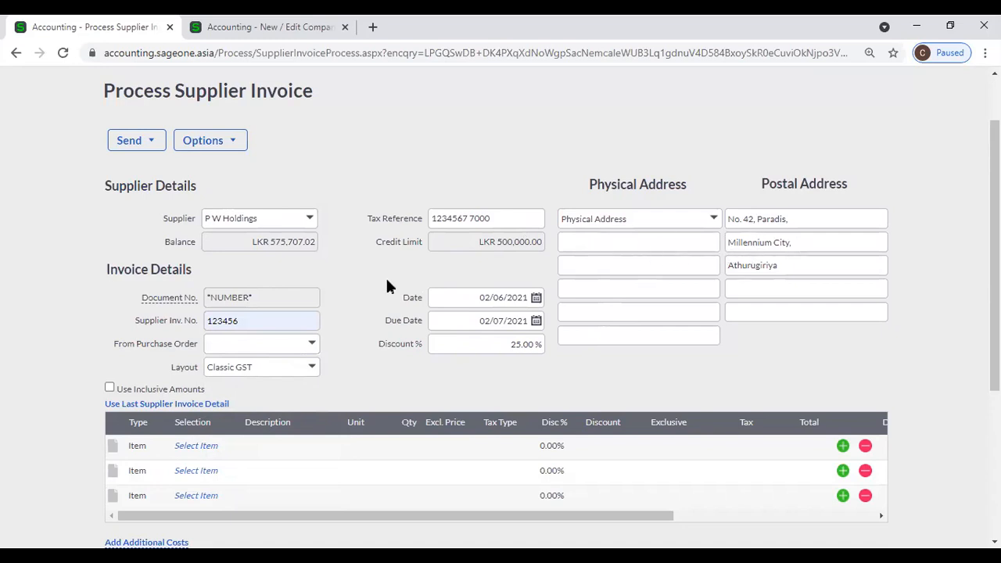
# Step: In the second browser tab, search the list of suppliers for P W and open the P W Holdings record
pyautogui.click(234, 27)
pyautogui.moveTo(228, 117)
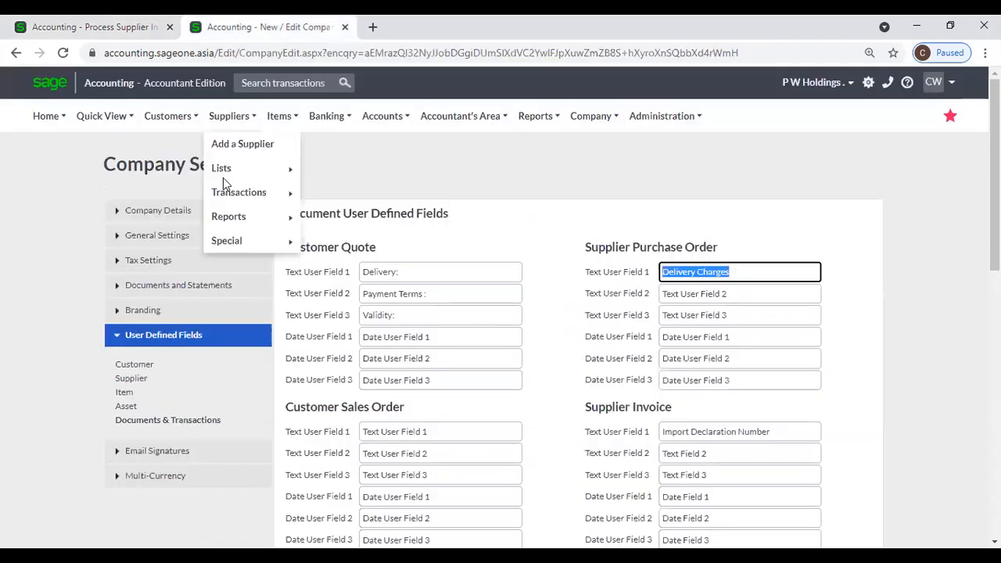
pyautogui.moveTo(242, 174)
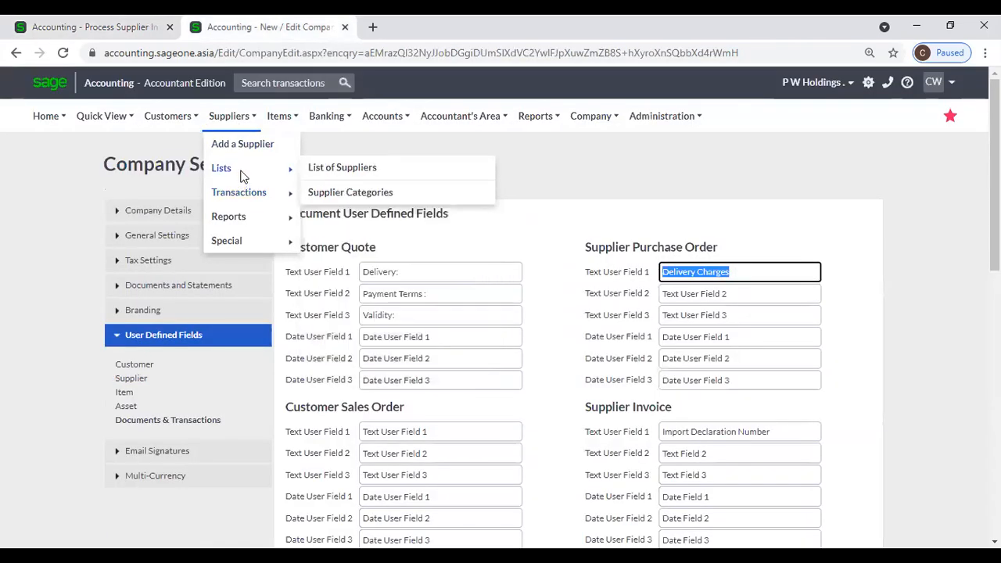
pyautogui.click(313, 169)
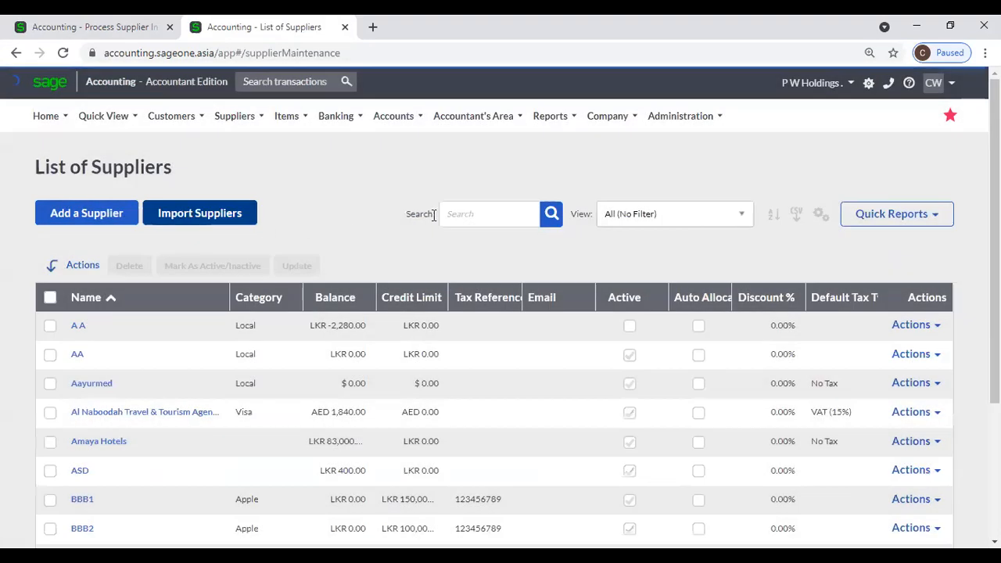
pyautogui.click(451, 215)
pyautogui.write('PW')
pyautogui.press('Return')
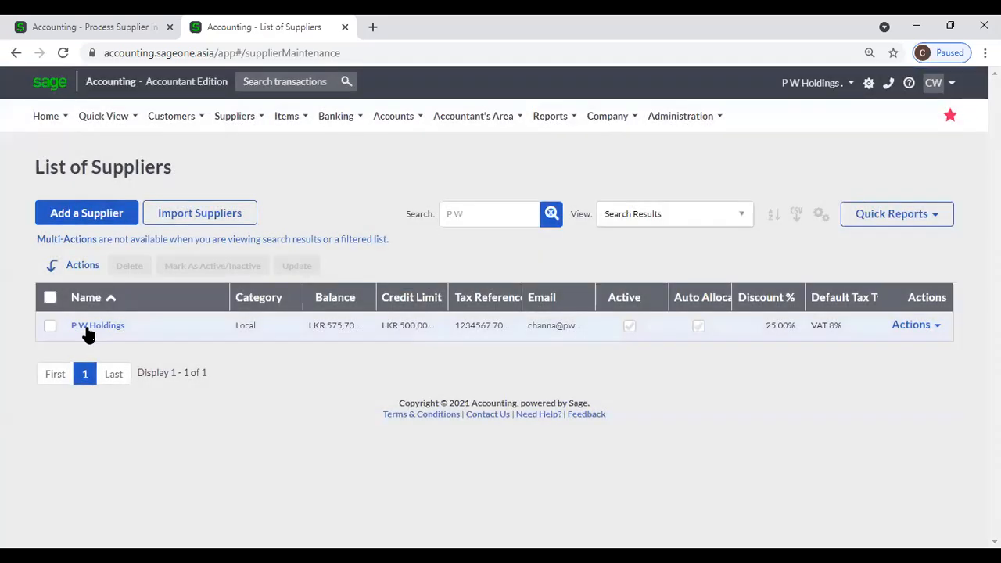
pyautogui.click(87, 329)
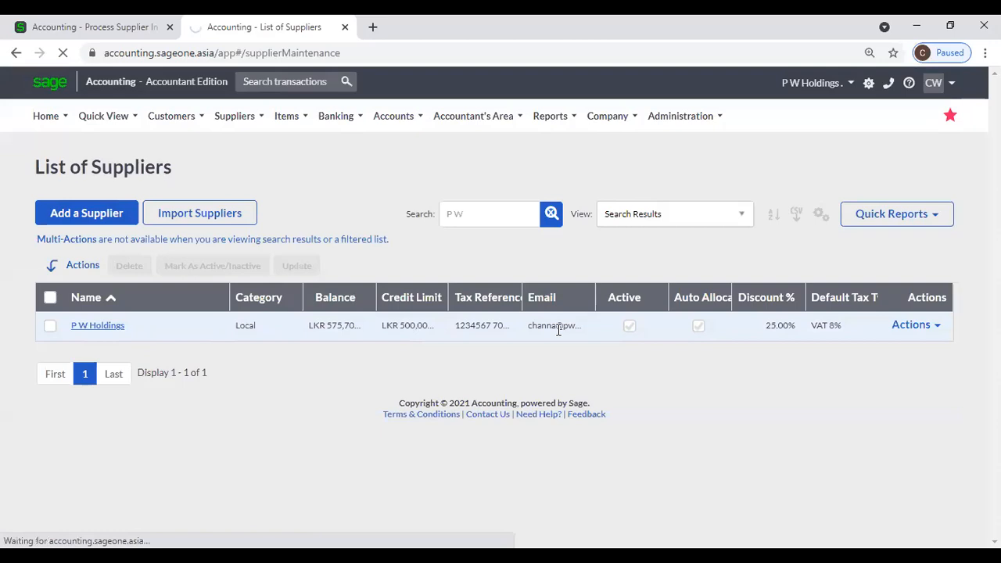
# Step: Check P W Holdings' default discount and payment due terms against the discount and due date on the supplier invoice
pyautogui.click(100, 26)
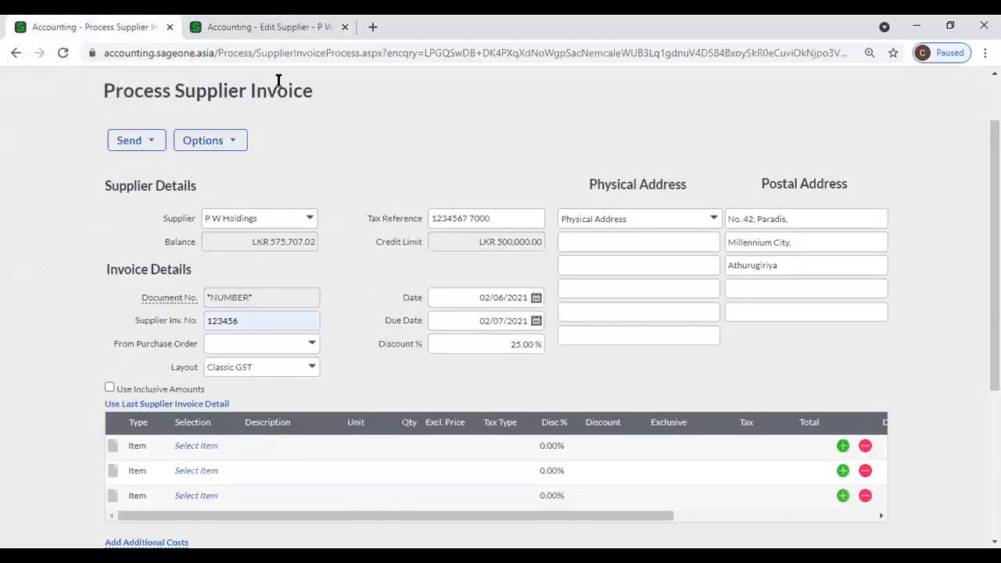
pyautogui.click(257, 31)
pyautogui.scroll(-4, 724, 454)
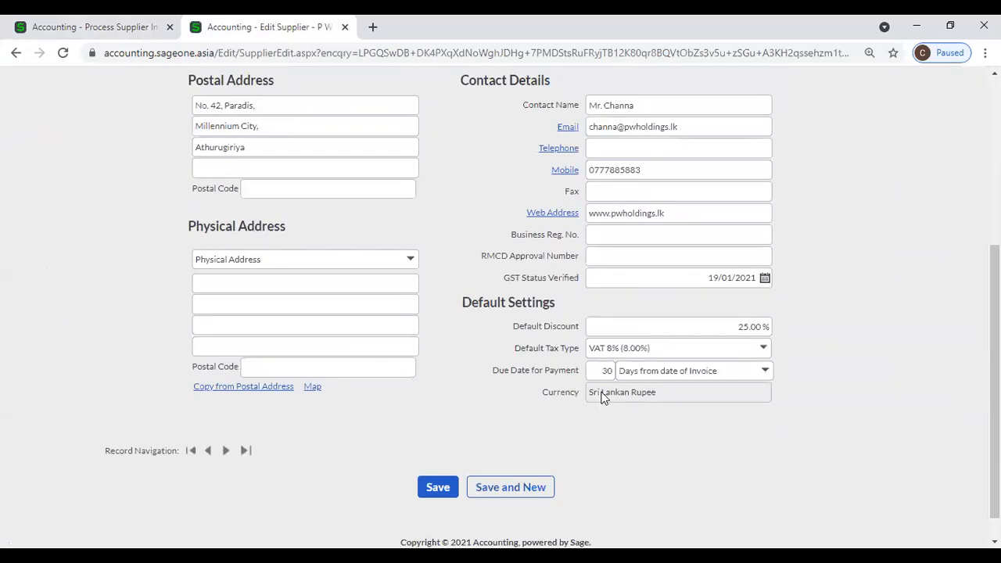
pyautogui.scroll(3, 471, 352)
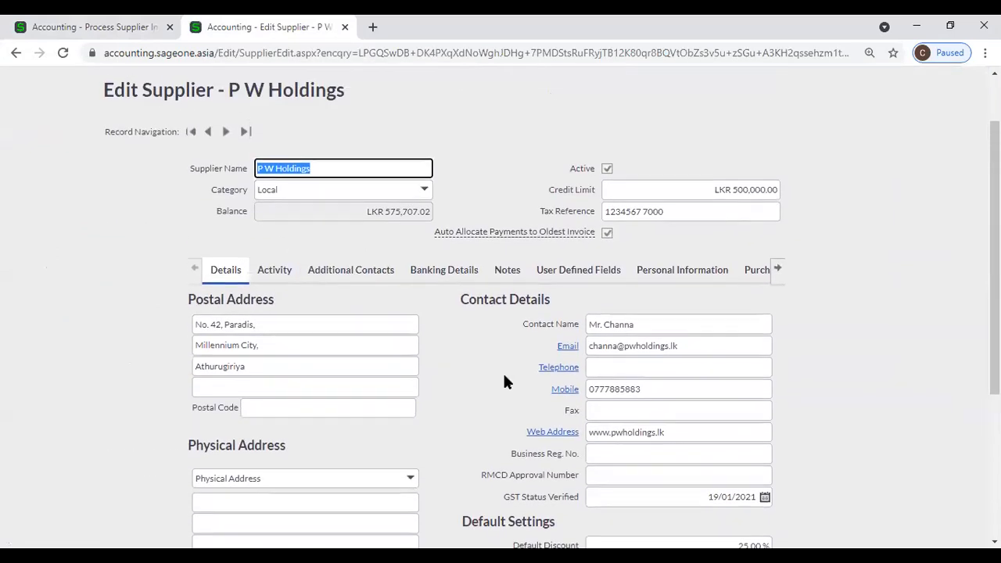
pyautogui.scroll(-3, 504, 377)
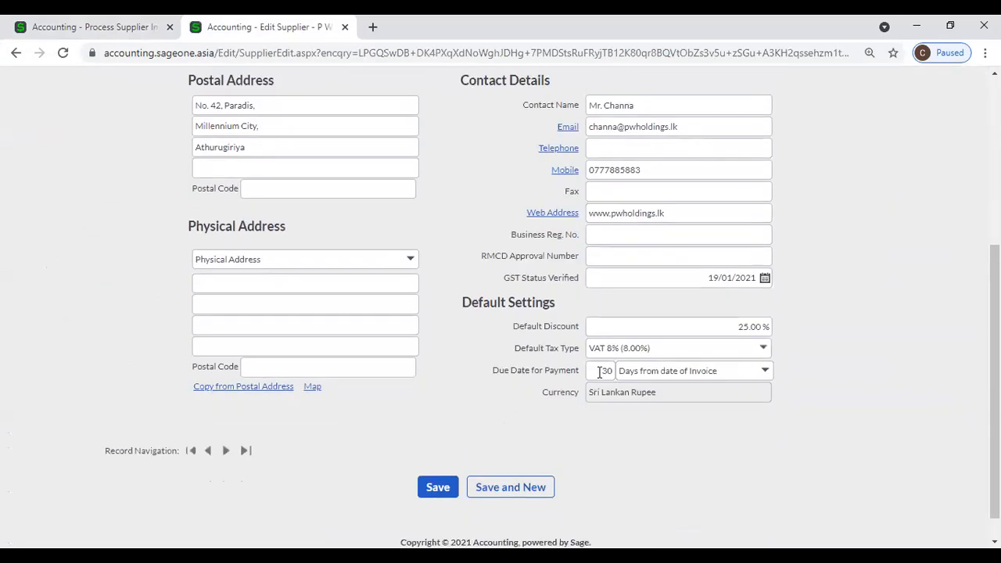
pyautogui.click(74, 28)
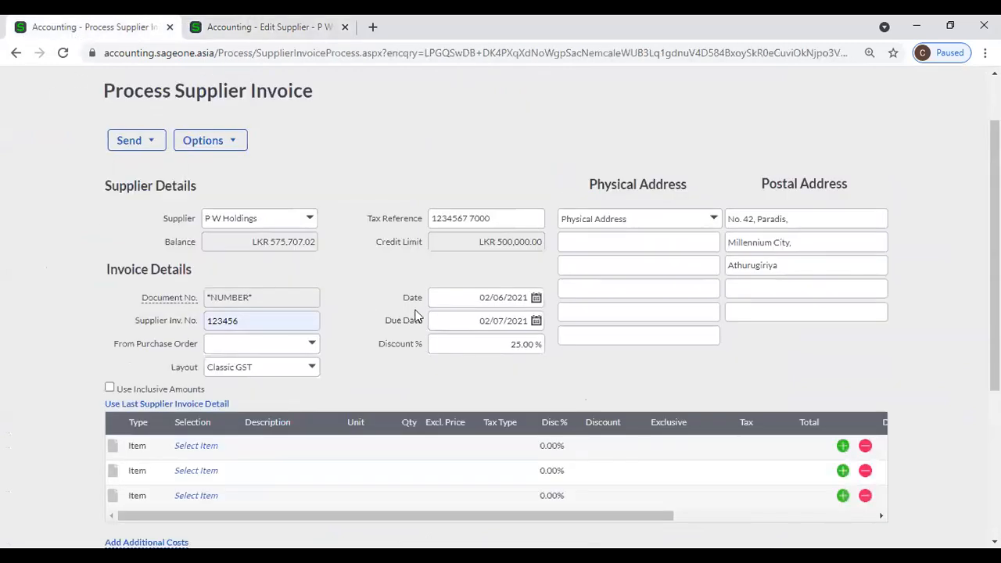
pyautogui.click(467, 325)
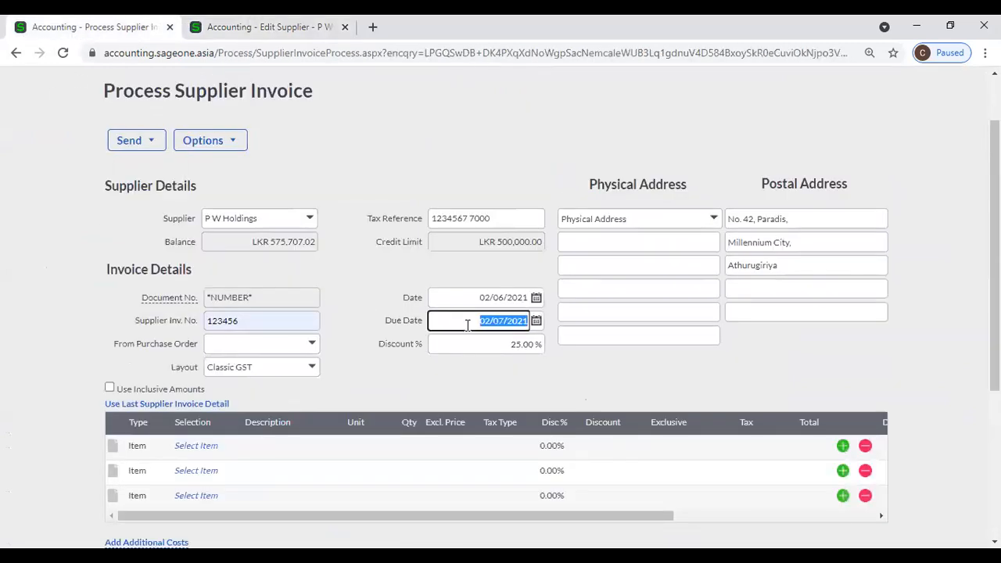
pyautogui.click(375, 335)
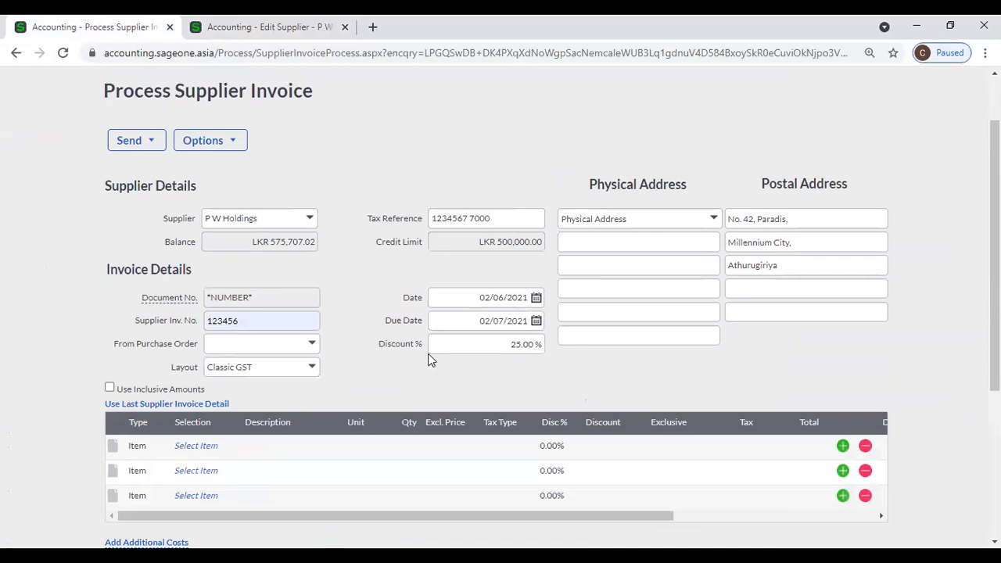
pyautogui.click(464, 343)
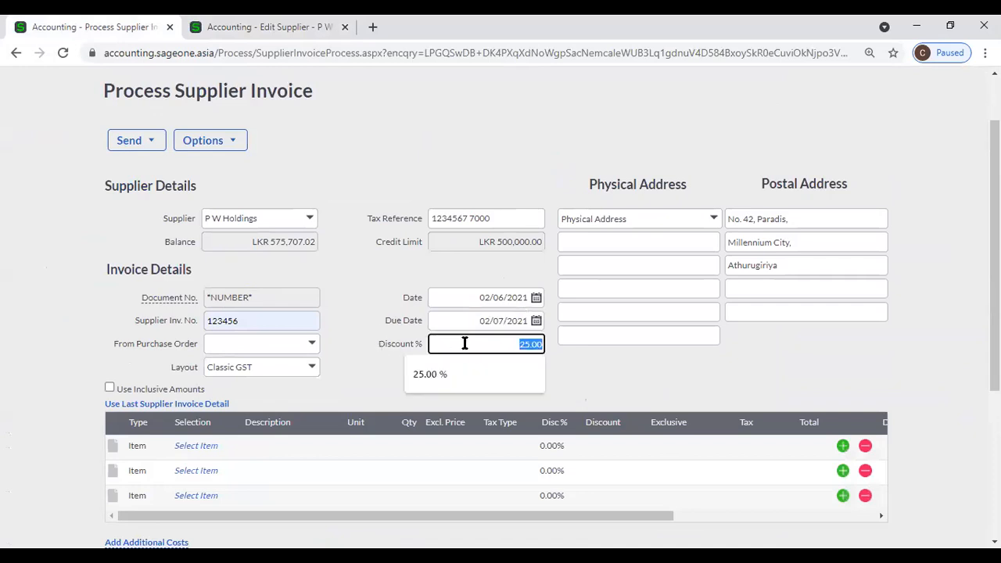
pyautogui.click(381, 306)
# Step: Add item 02-SSC-2539 to the first invoice line with a quantity of 2 and an exclusive price of LKR 8,500.00
pyautogui.click(186, 450)
pyautogui.click(232, 449)
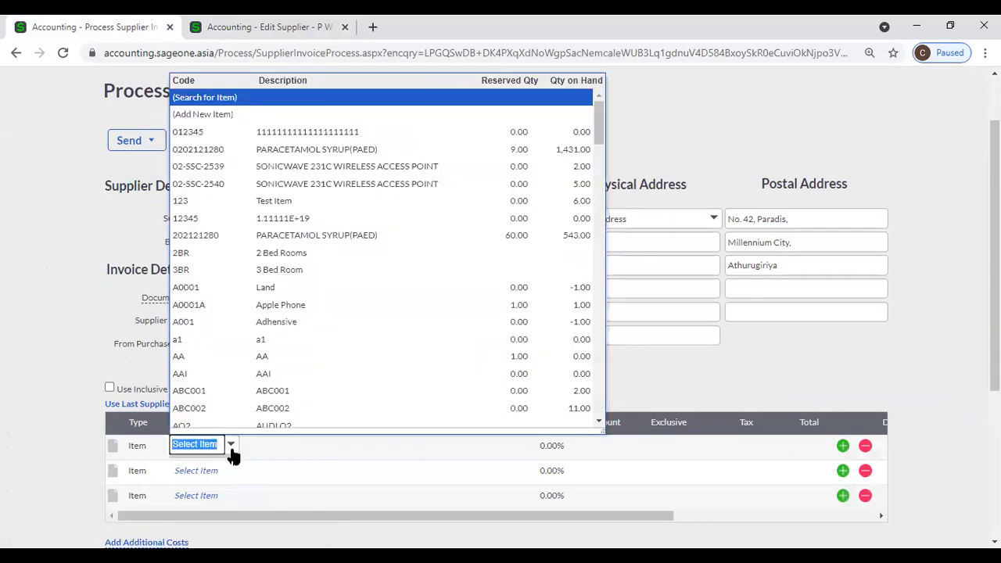
pyautogui.click(278, 167)
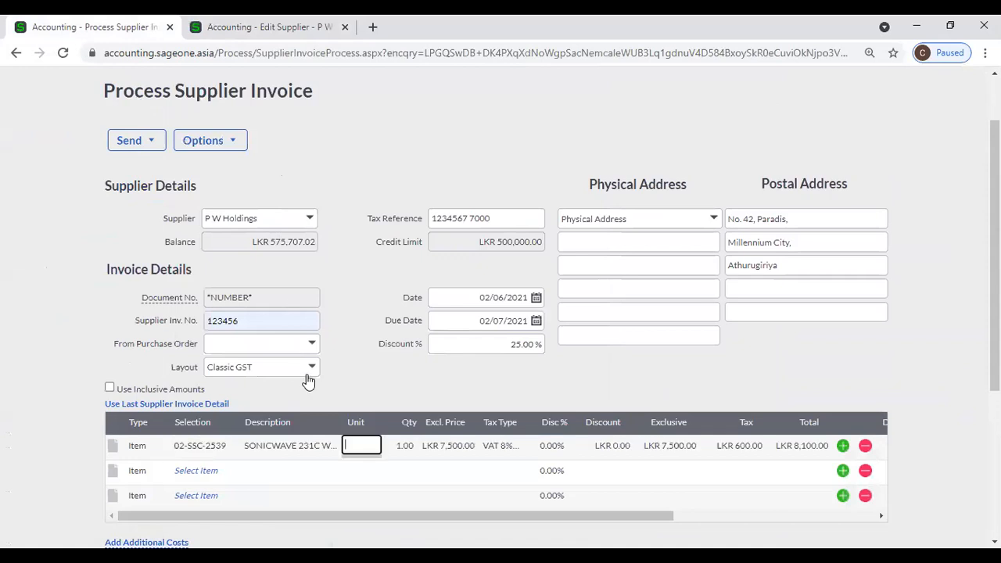
pyautogui.press('Tab')
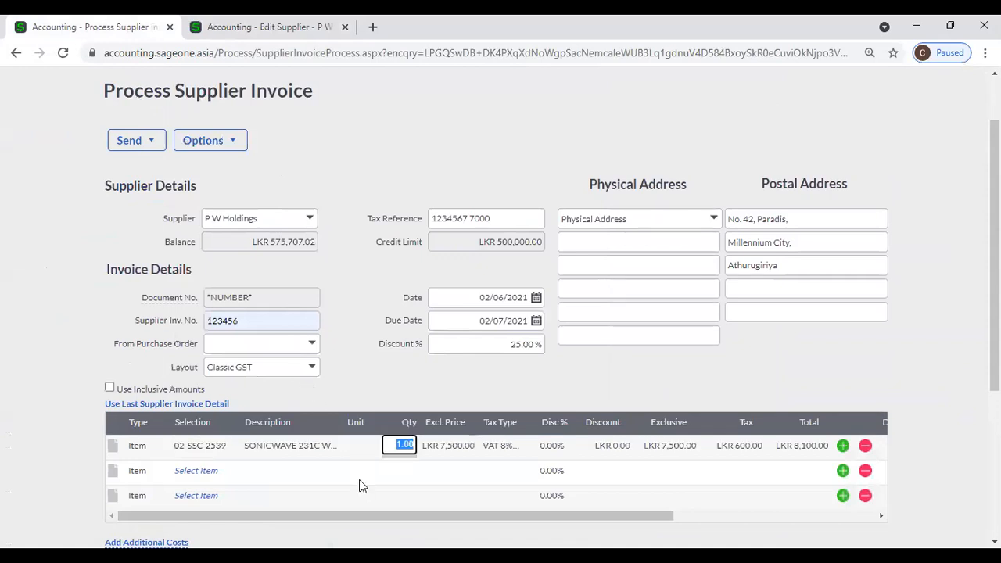
pyautogui.write('2')
pyautogui.press('Tab')
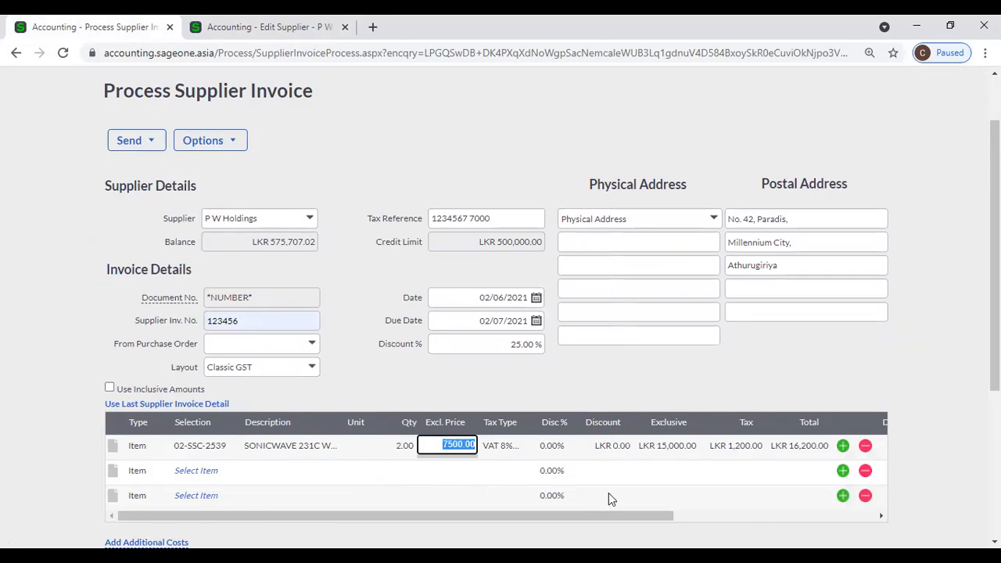
pyautogui.write('8,50')
pyautogui.write('00')
pyautogui.press('Tab')
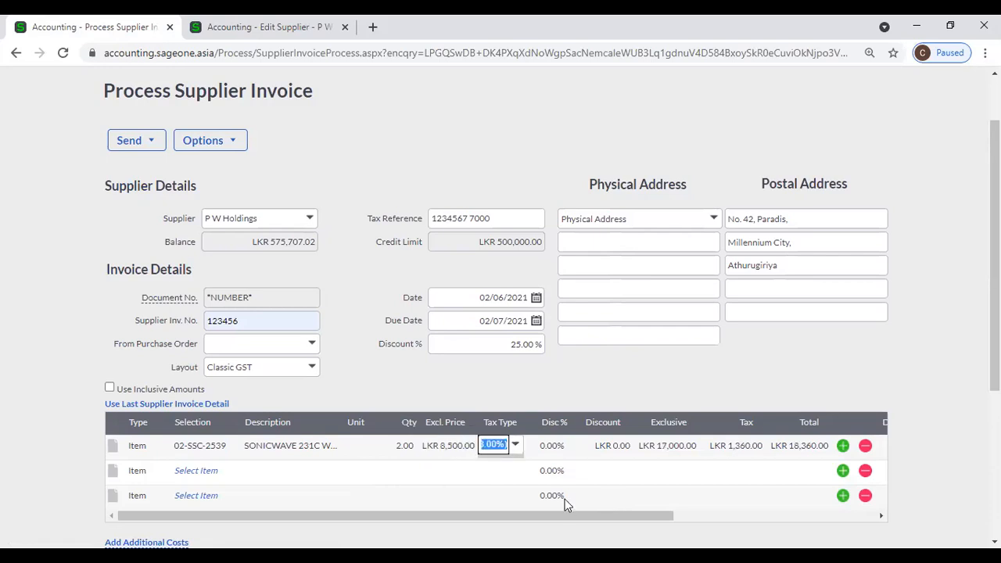
pyautogui.click(633, 365)
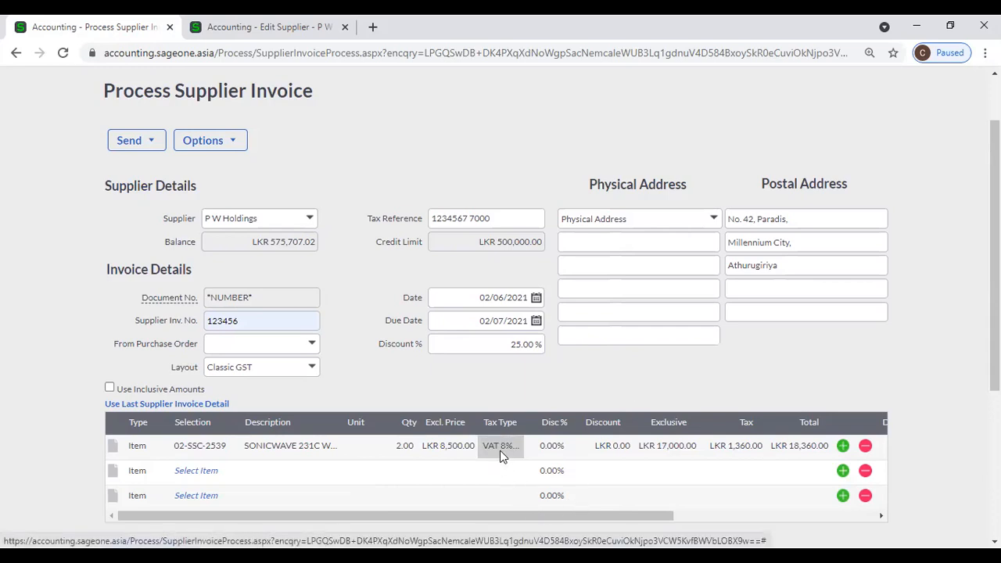
# Step: Examine the invoice totals and the department choices available for the first invoice line
pyautogui.scroll(-3, 592, 466)
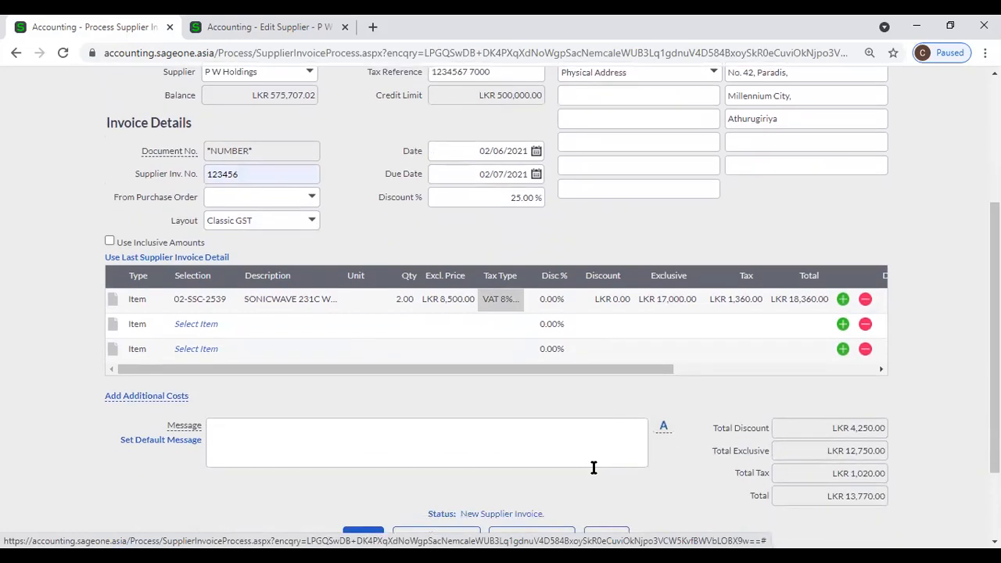
pyautogui.click(698, 365)
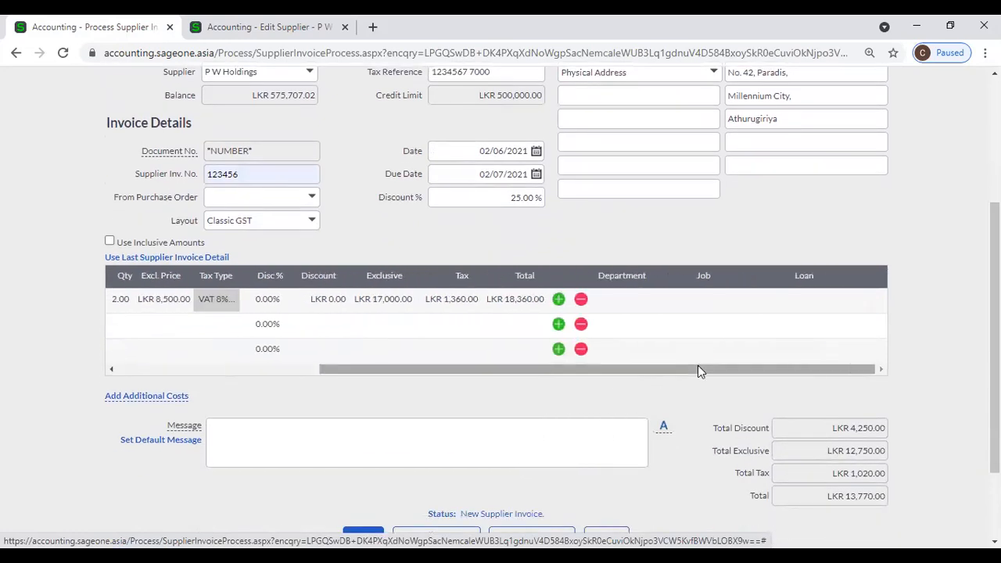
pyautogui.click(649, 302)
pyautogui.click(681, 300)
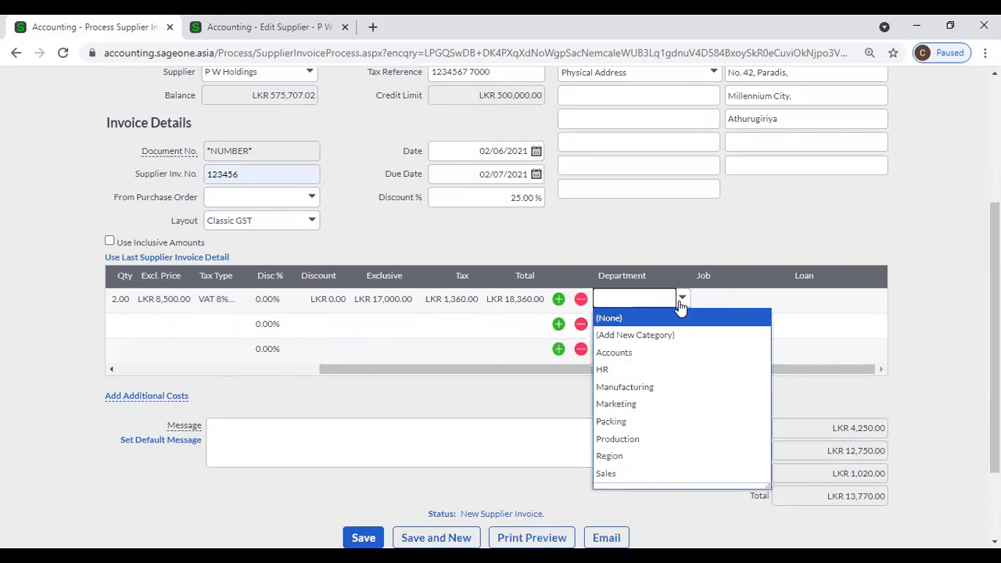
pyautogui.click(655, 244)
pyautogui.scroll(-1, 591, 429)
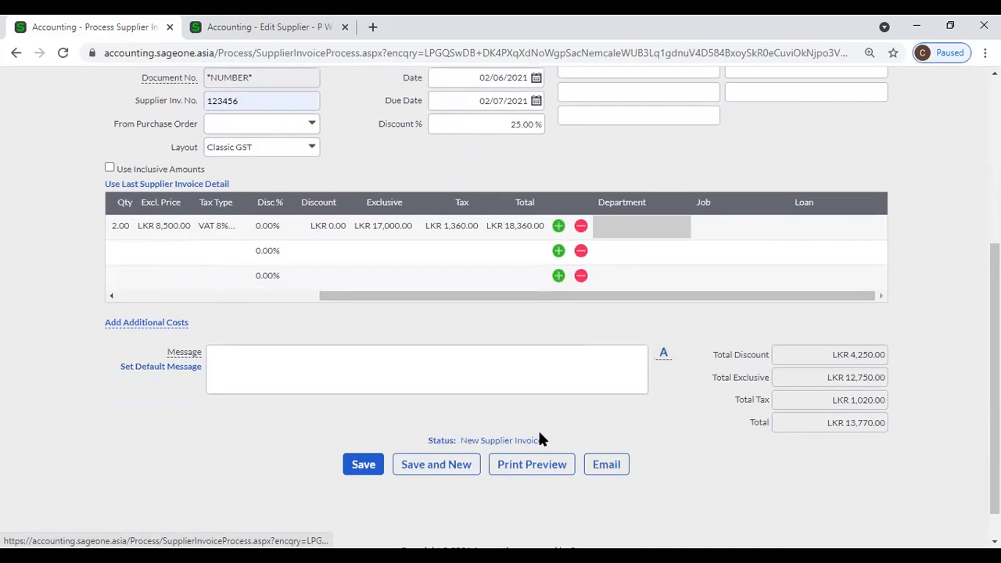
pyautogui.scroll(4, 367, 448)
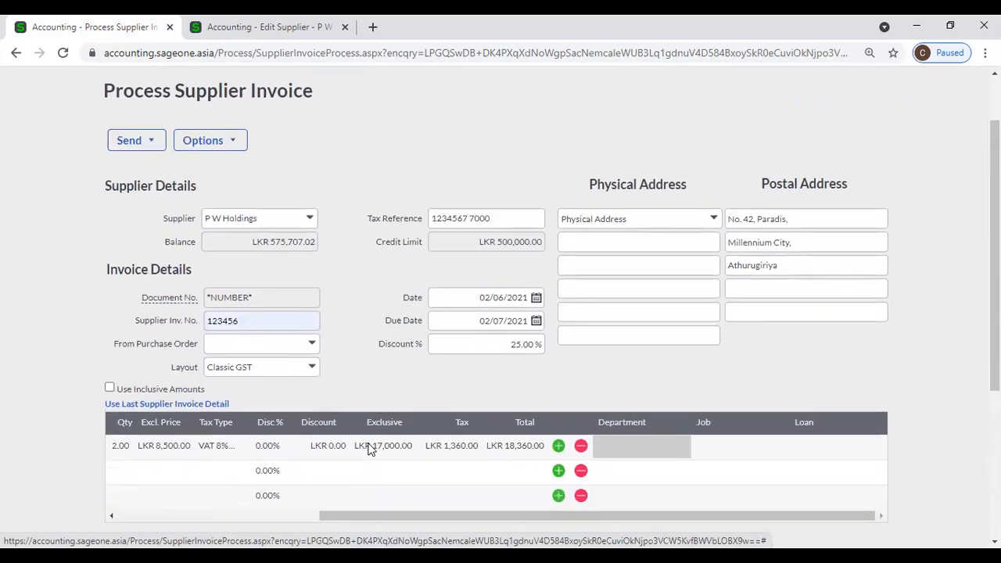
pyautogui.scroll(-3, 499, 441)
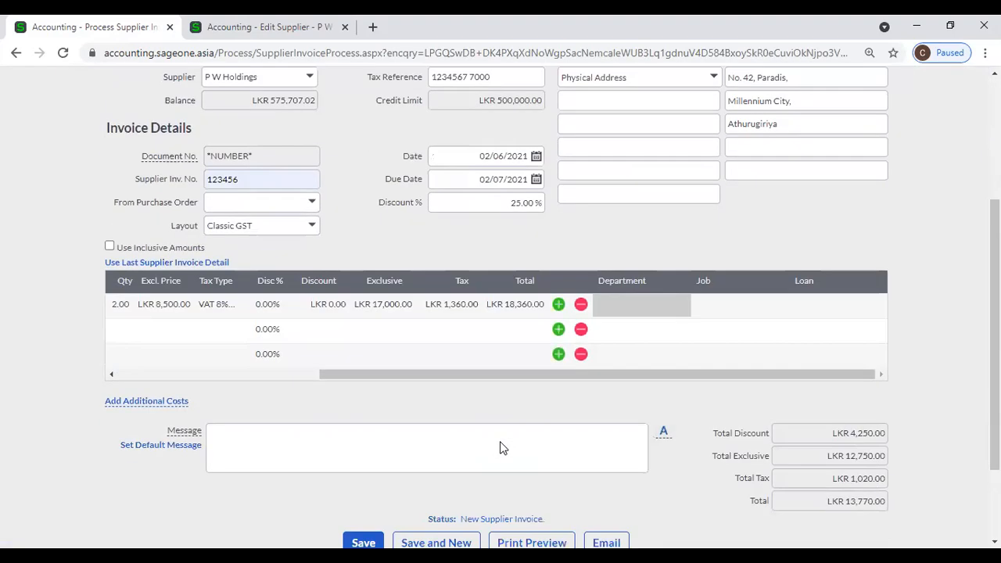
# Step: Add item 02-SSC-2540 to the second invoice line, keeping its default quantity and price
pyautogui.moveTo(368, 370); pyautogui.dragTo(225, 367)
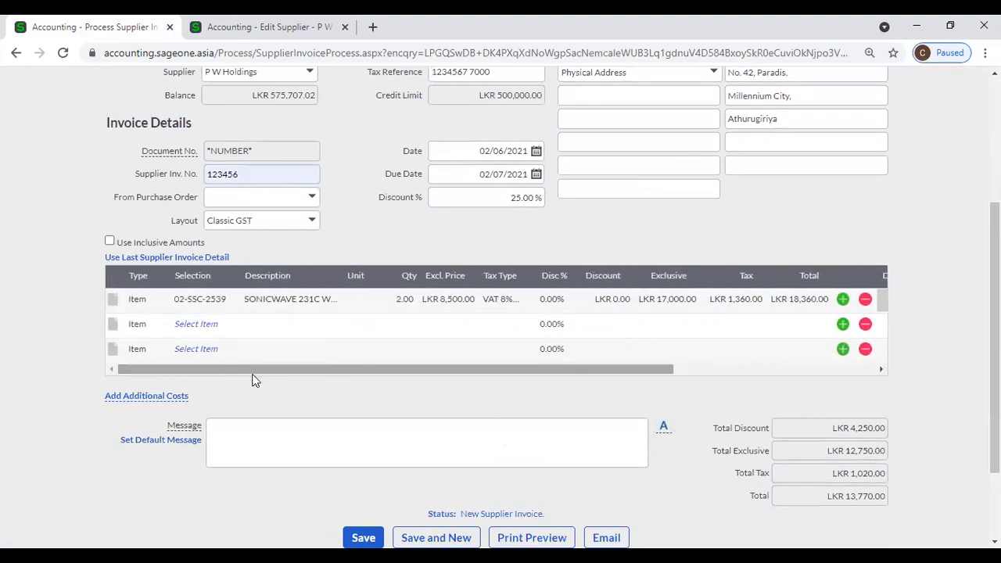
pyautogui.click(195, 325)
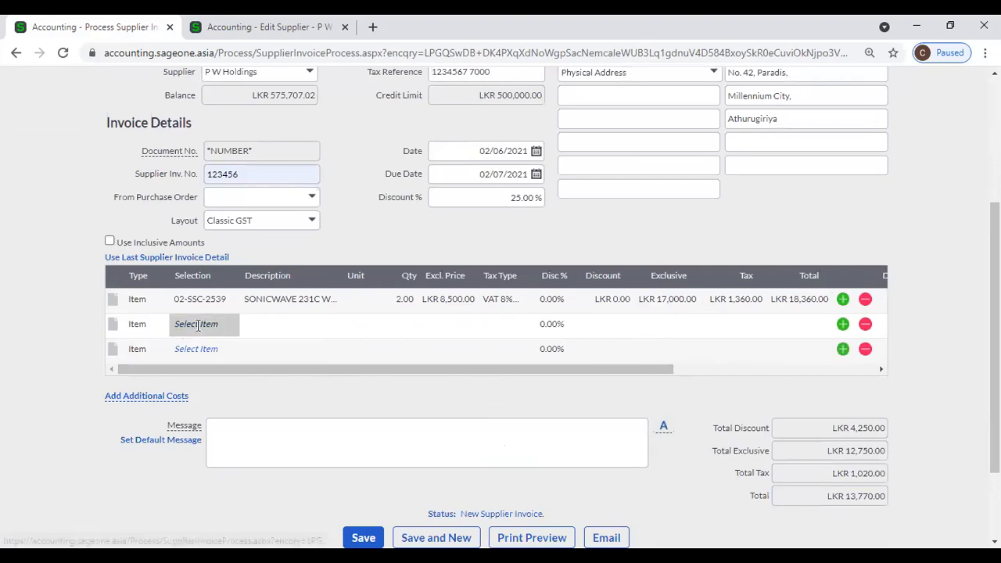
pyautogui.click(230, 324)
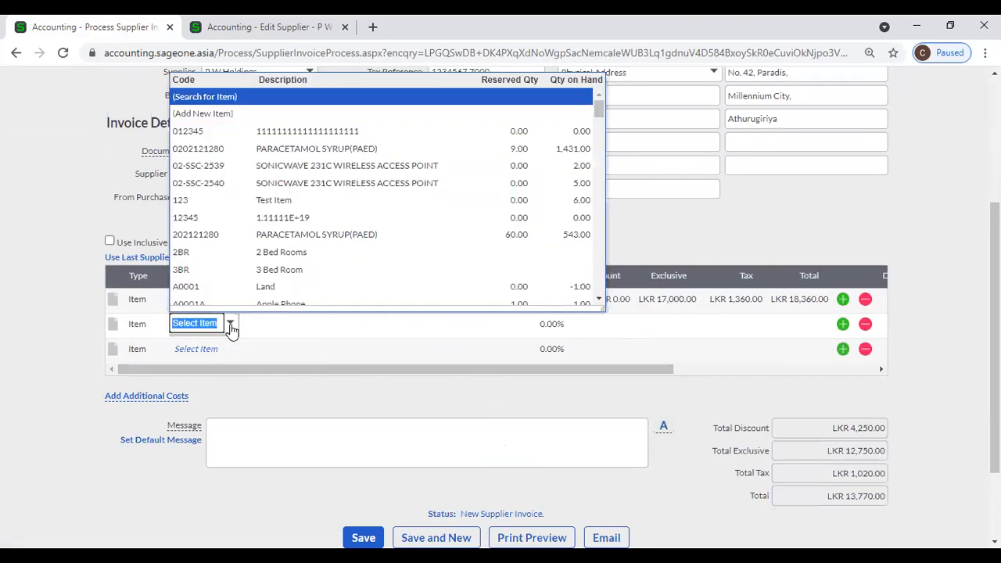
pyautogui.click(287, 182)
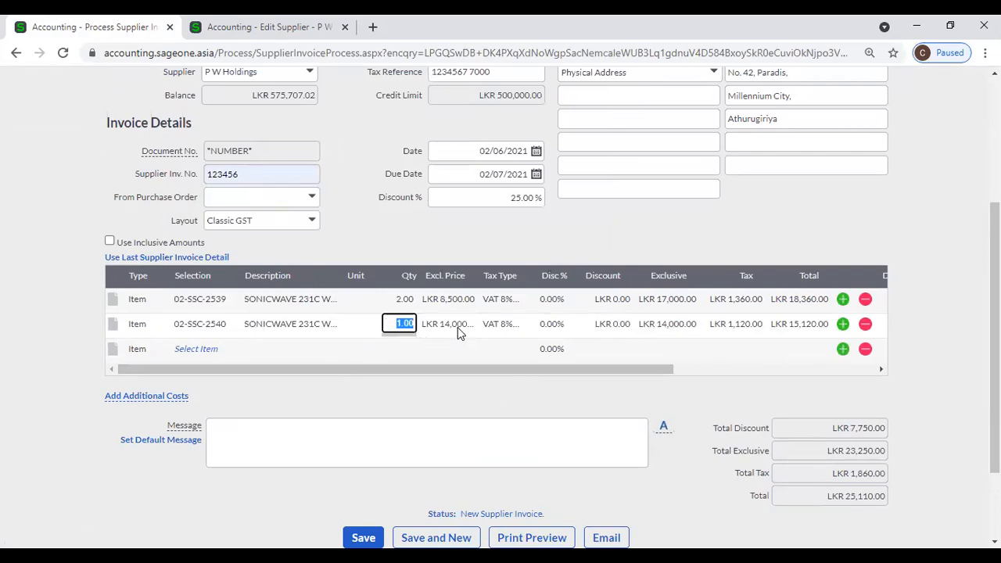
# Step: Inspect the second line's exclusive price, and turn Use Inclusive Amounts on and off again to compare the prices
pyautogui.scroll(1, 460, 332)
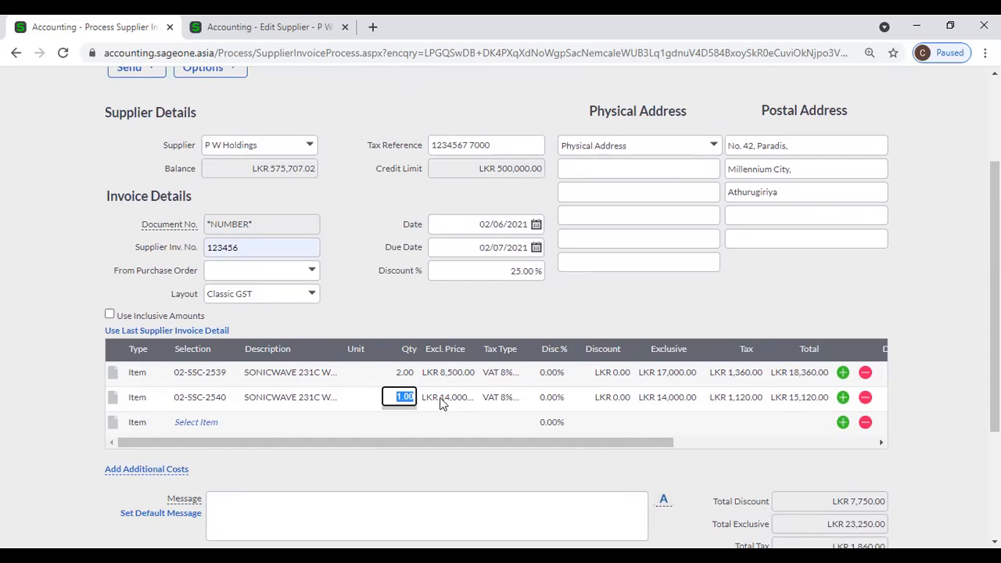
pyautogui.click(445, 401)
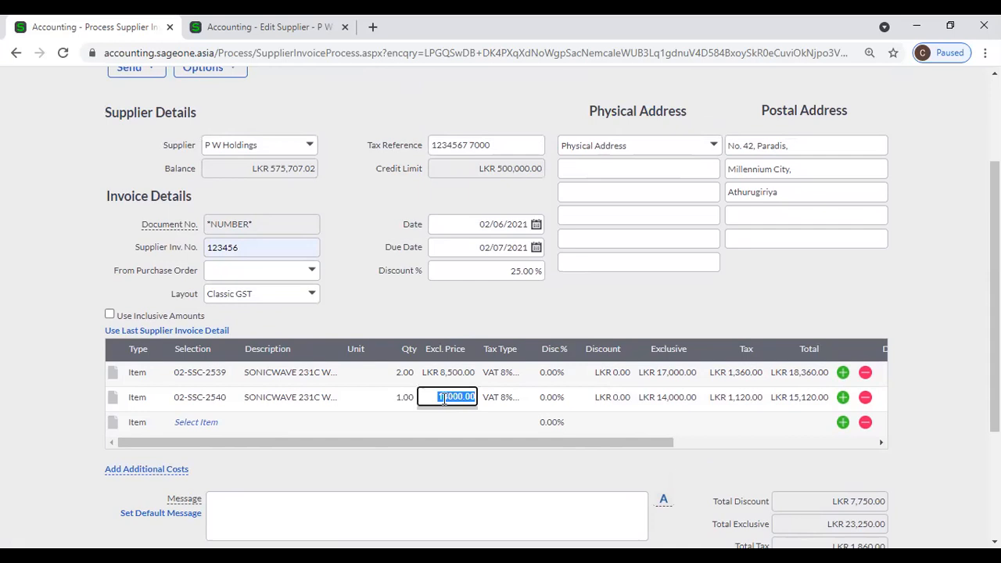
pyautogui.click(479, 396)
pyautogui.click(461, 400)
pyautogui.click(460, 327)
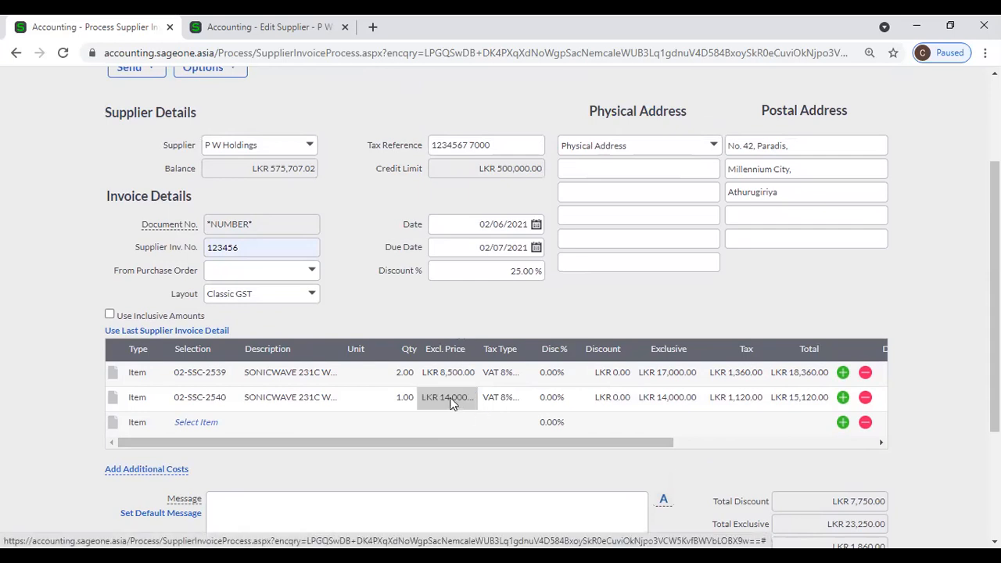
pyautogui.click(109, 315)
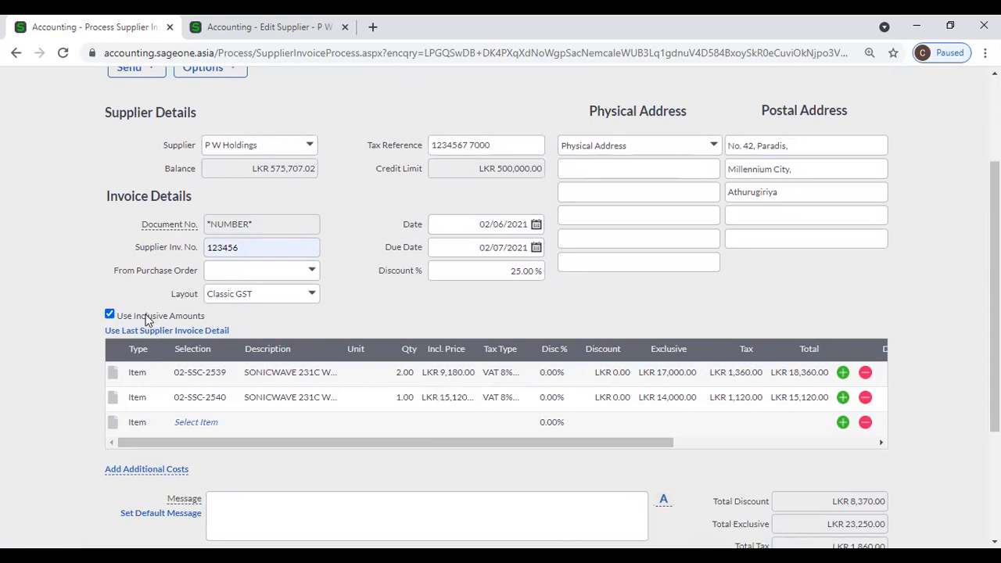
pyautogui.click(110, 315)
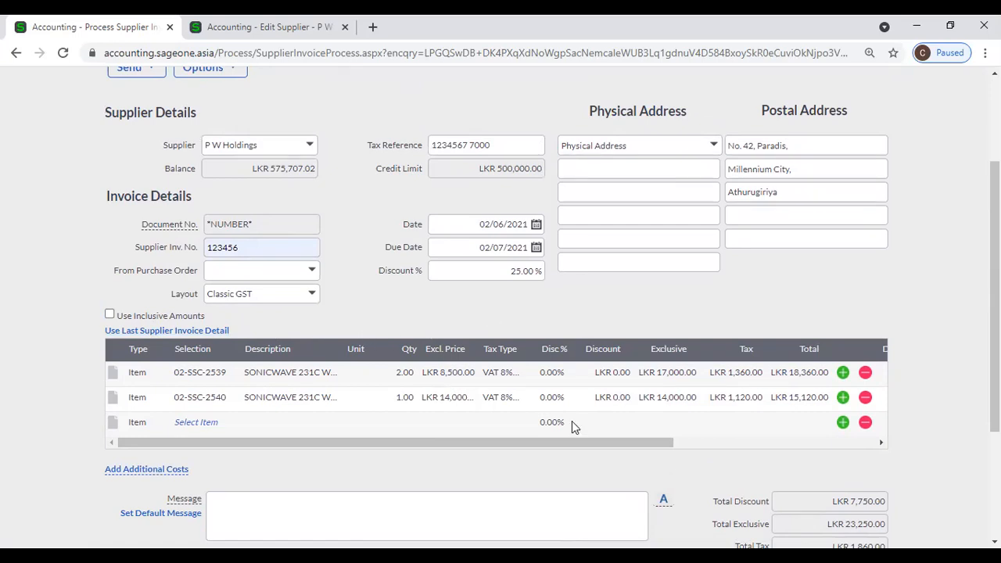
# Step: Add the comment "2 Years" beneath the 02-SSC-2539 line of the invoice
pyautogui.click(113, 373)
pyautogui.click(162, 389)
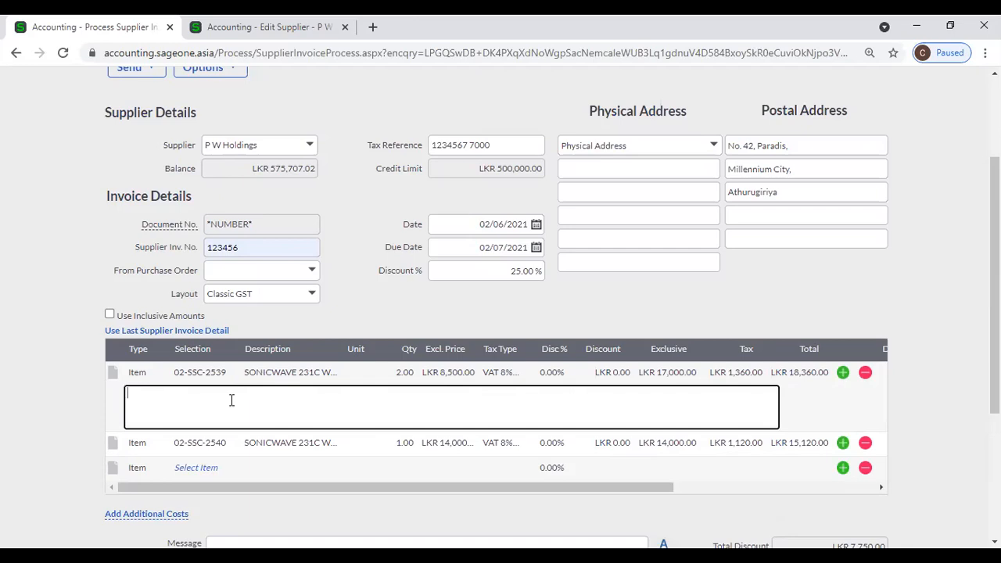
pyautogui.write('2 Te')
pyautogui.write('ars')
pyautogui.press('Left')
pyautogui.press('Left')
pyautogui.press('Left')
pyautogui.press('Left')
pyautogui.hotkey('shift', 'Left')
pyautogui.write('Y')
pyautogui.click(79, 340)
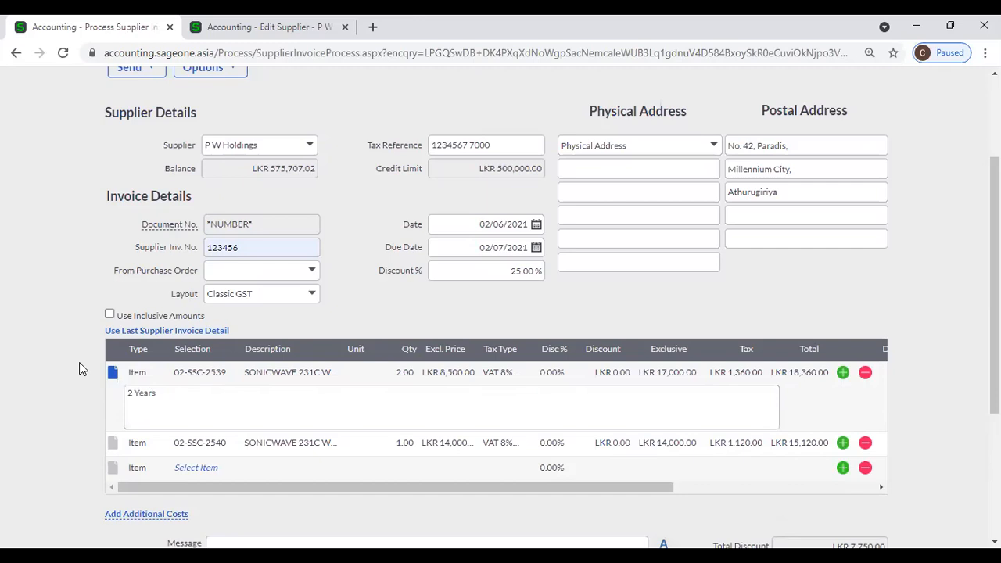
# Step: Review the supplier invoice's header details, item lines, totals and the available save, preview and email options
pyautogui.scroll(-1, 194, 388)
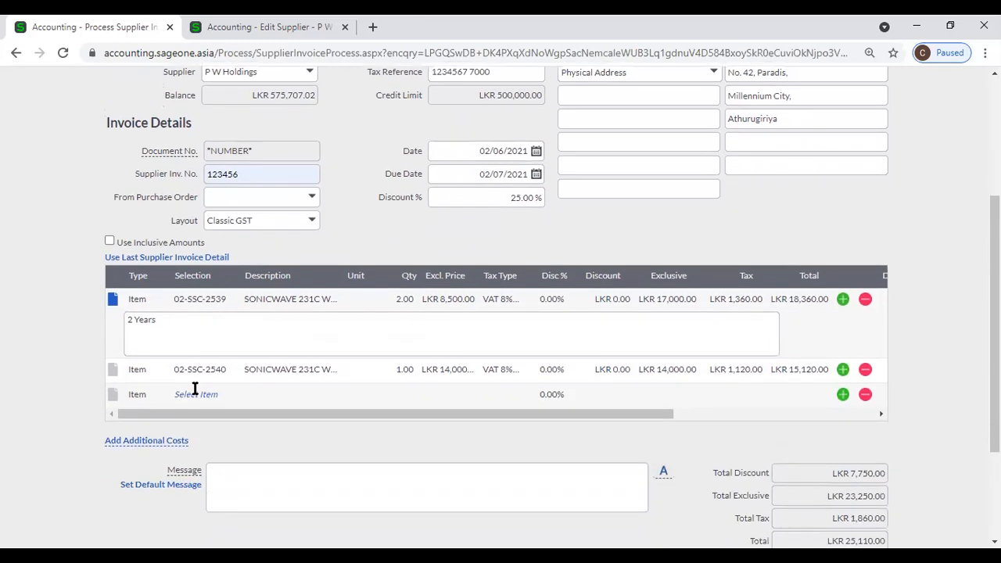
pyautogui.scroll(1, 338, 377)
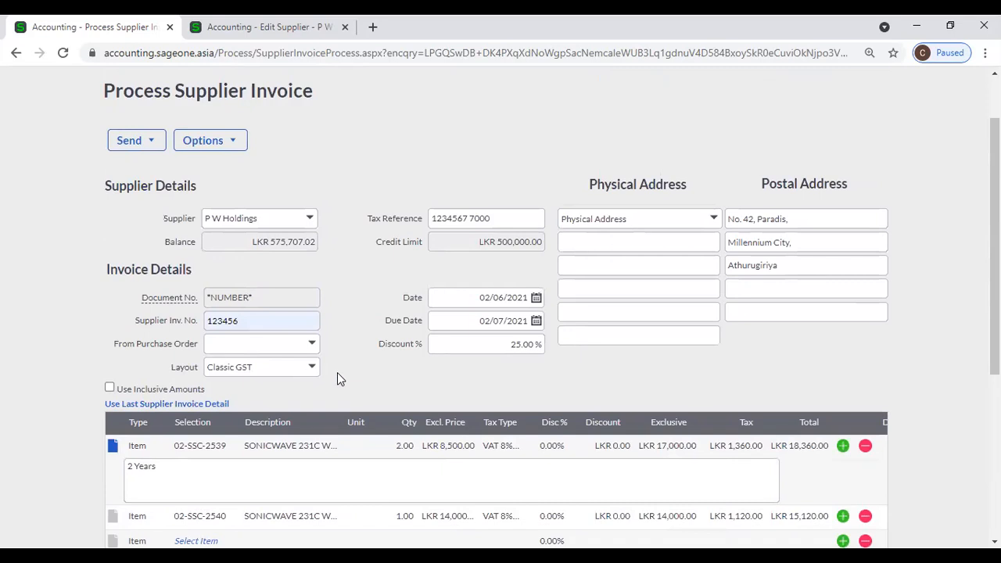
pyautogui.scroll(-3, 337, 378)
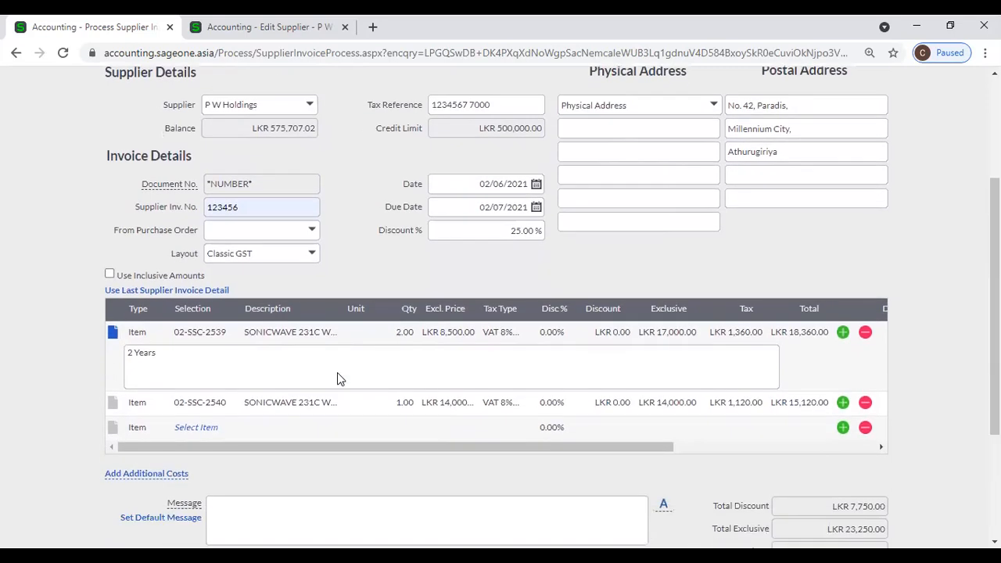
pyautogui.scroll(3, 337, 379)
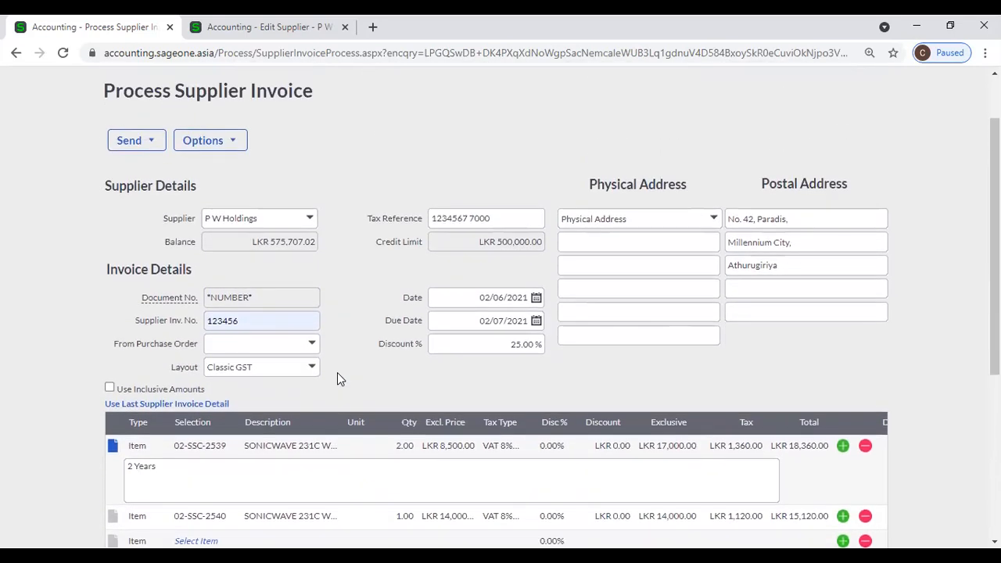
pyautogui.scroll(-3, 342, 378)
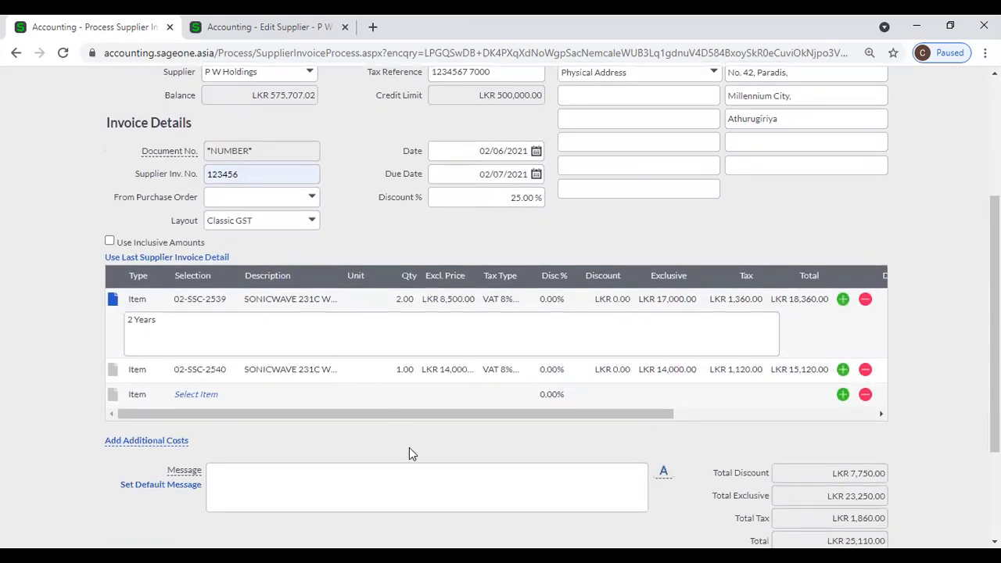
pyautogui.scroll(-3, 409, 451)
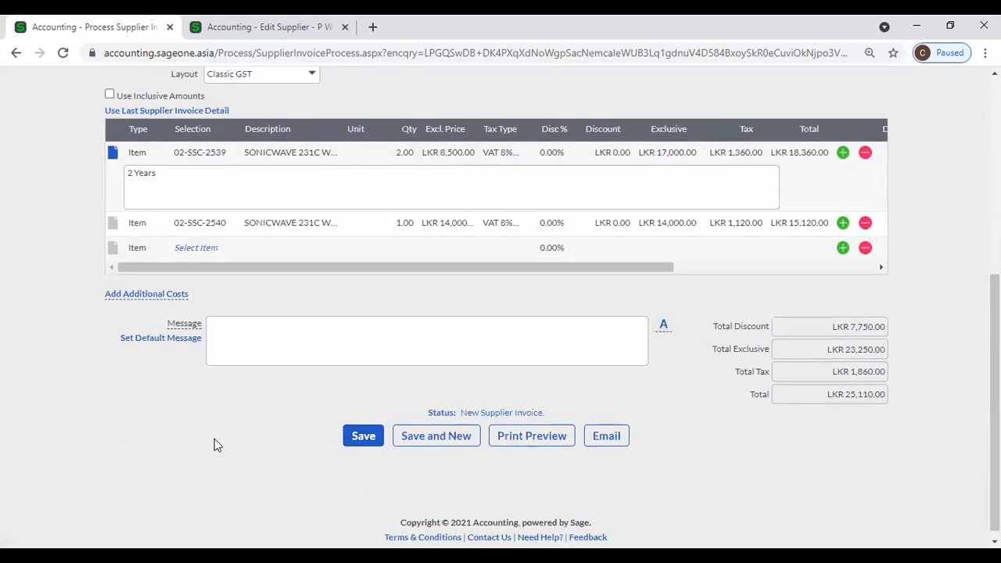
# Step: Leave the supplier invoice without saving and go to the list of supplier purchase orders
pyautogui.scroll(8, 215, 438)
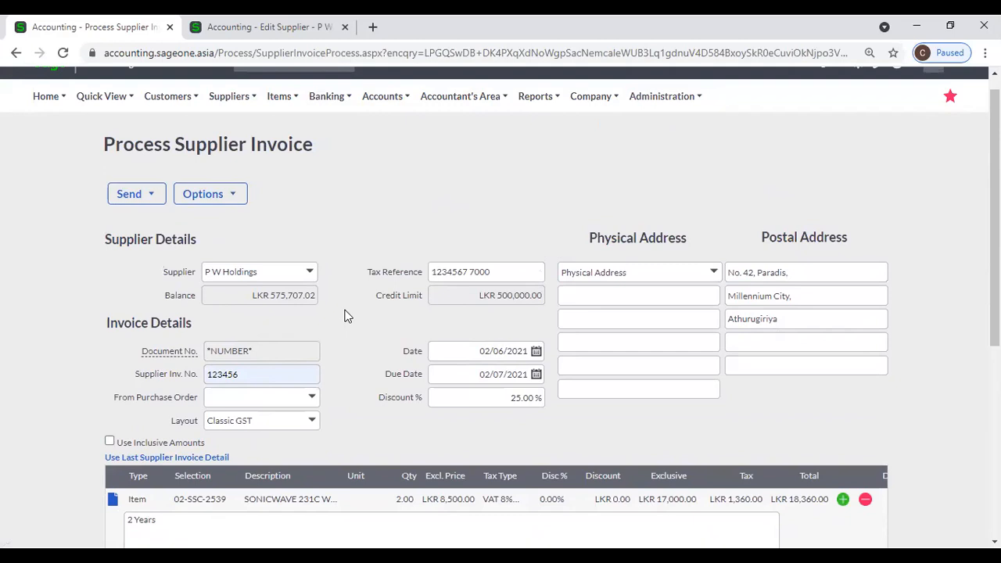
pyautogui.scroll(1, 347, 315)
pyautogui.click(229, 116)
pyautogui.moveTo(235, 168)
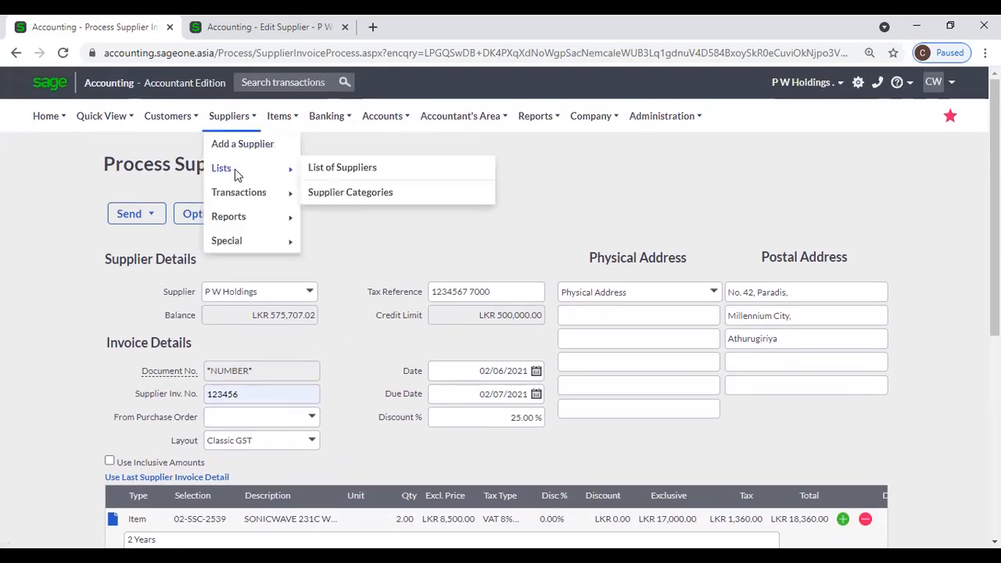
pyautogui.moveTo(242, 193)
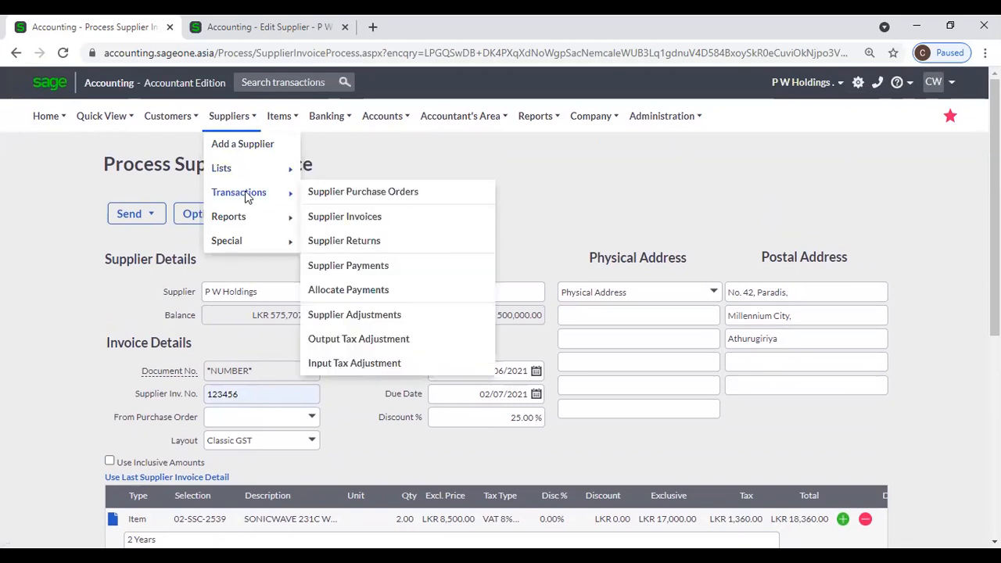
pyautogui.click(384, 192)
pyautogui.click(574, 133)
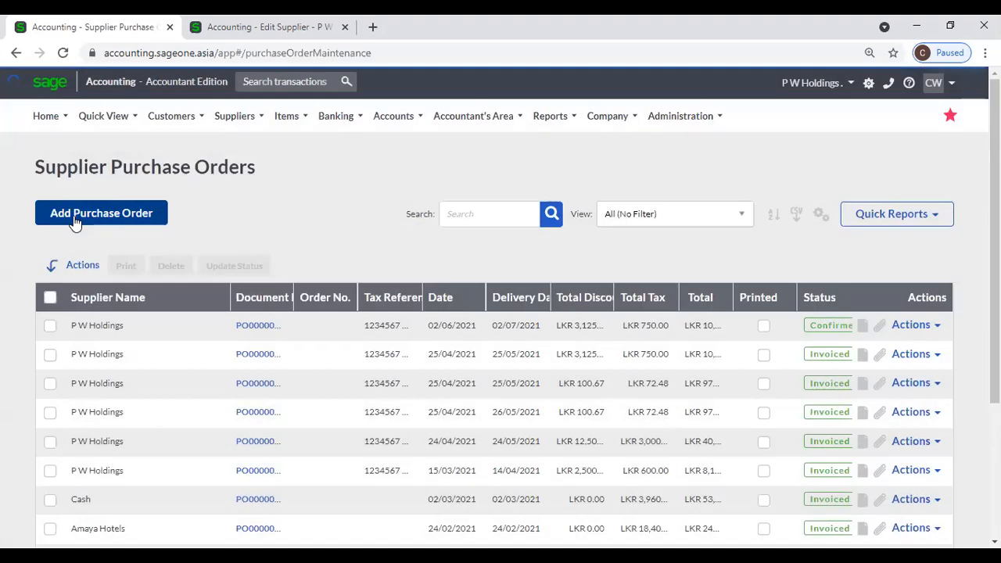
# Step: Start a new purchase order for supplier P W Holdings and look over the supplier details and empty item lines
pyautogui.click(76, 223)
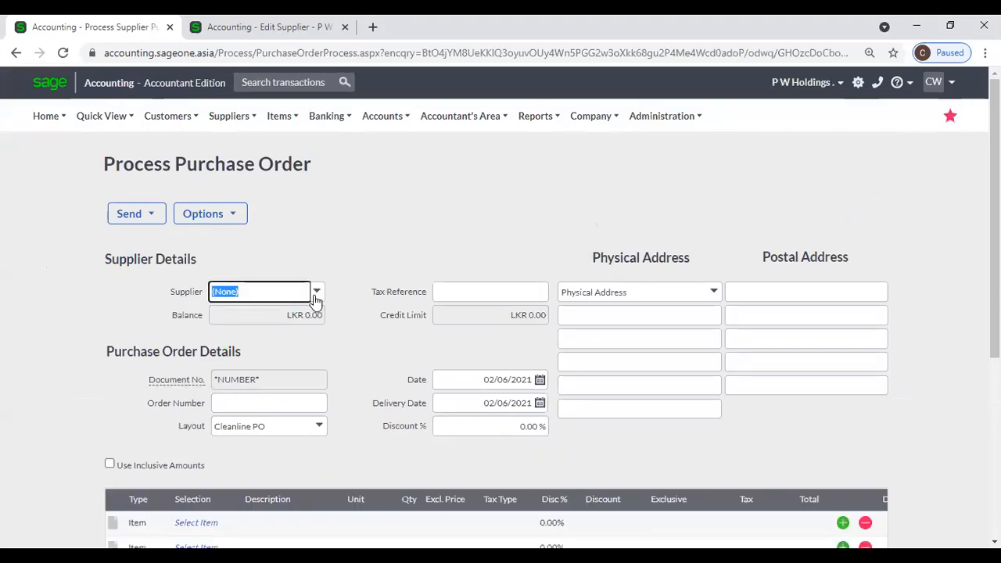
pyautogui.write('P W Holdings')
pyautogui.click(315, 301)
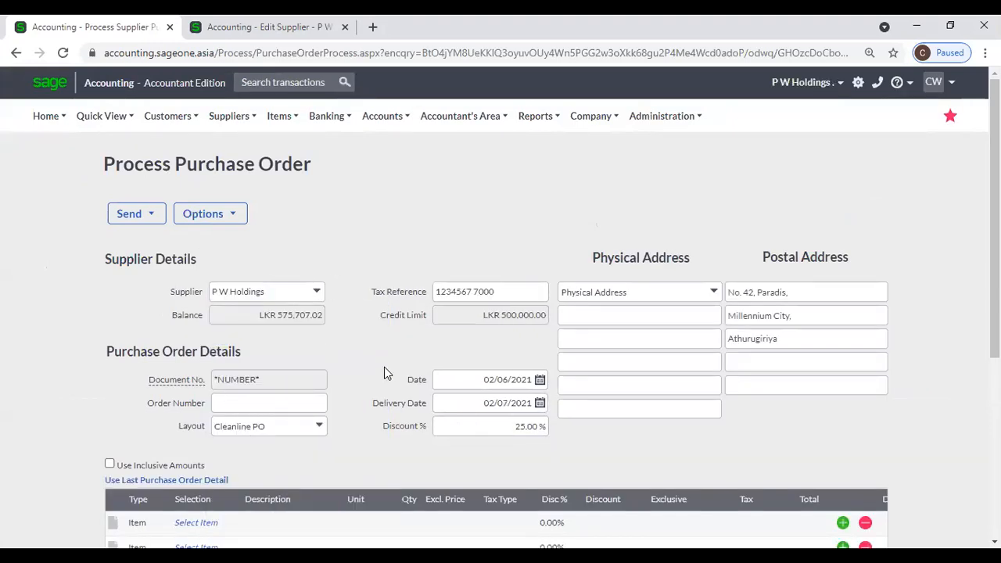
pyautogui.scroll(-1, 384, 371)
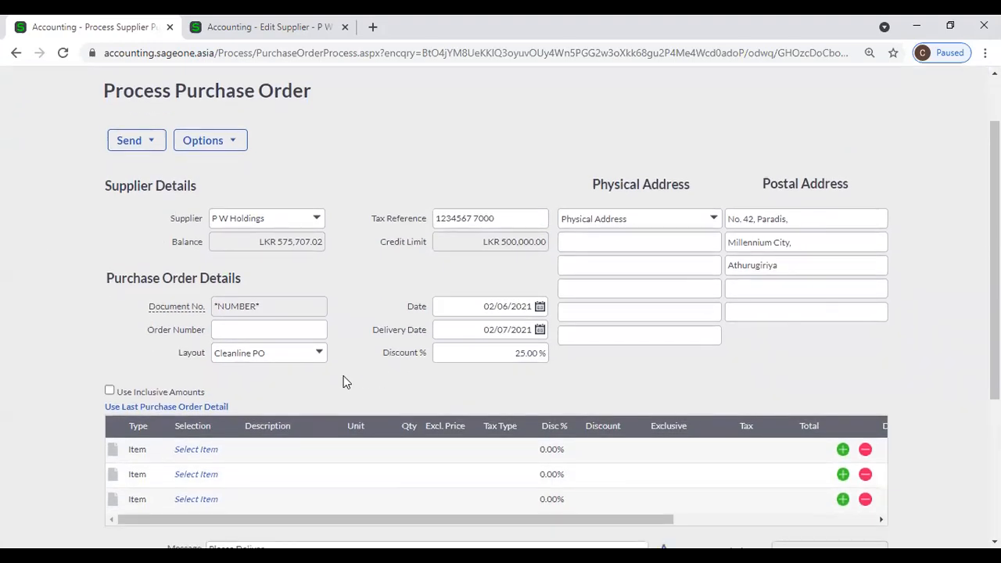
pyautogui.scroll(1, 334, 336)
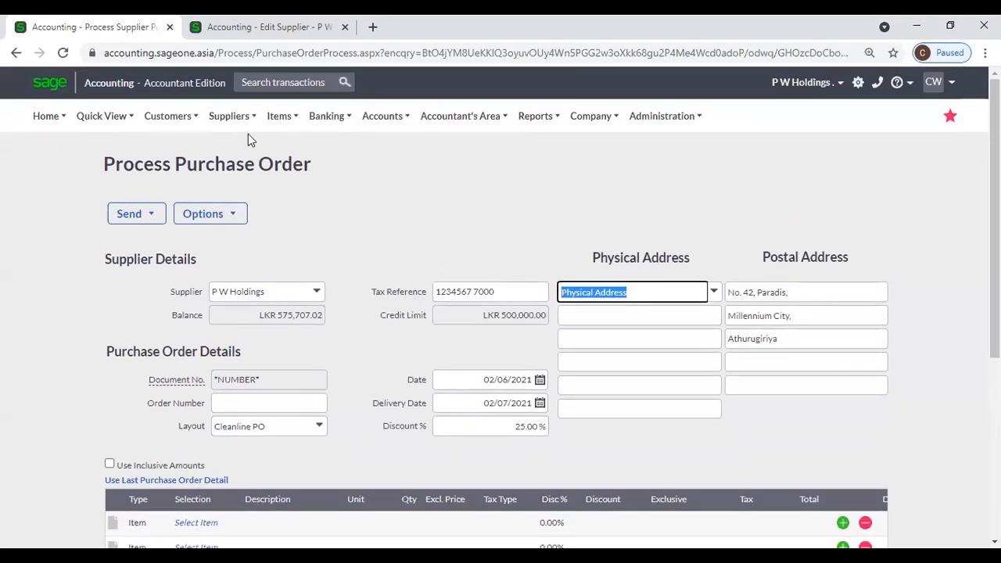
# Step: Leave the purchase order without saving and go to the list of supplier invoices
pyautogui.moveTo(244, 119)
pyautogui.moveTo(243, 193)
pyautogui.click(373, 217)
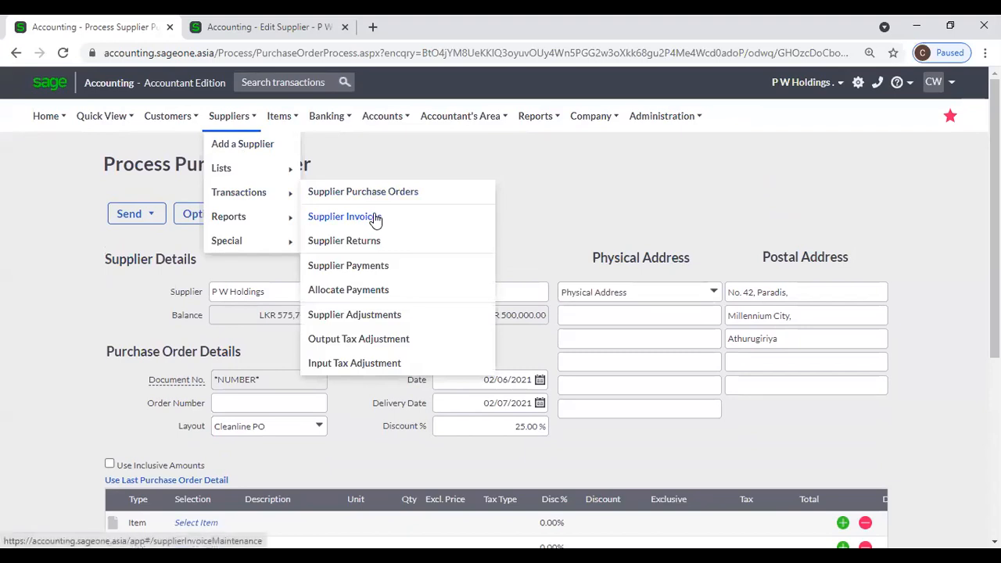
pyautogui.click(570, 138)
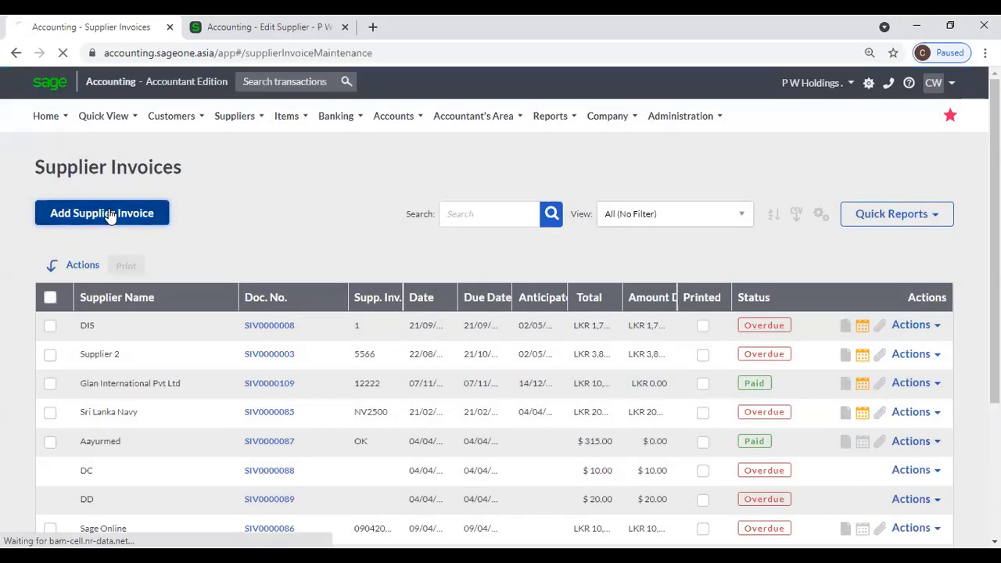
# Step: Start a new supplier invoice for supplier P W Holdings
pyautogui.click(110, 214)
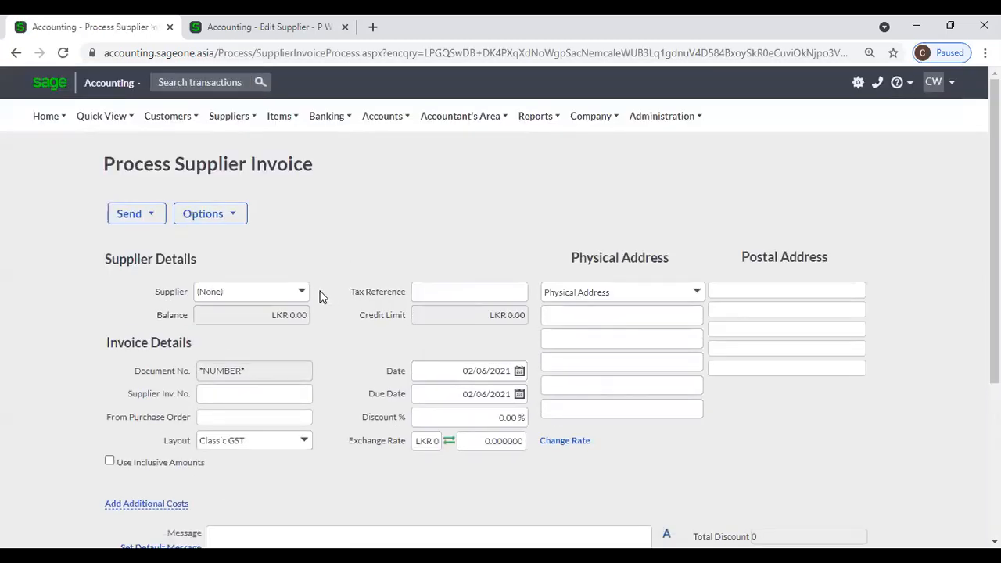
pyautogui.write('p')
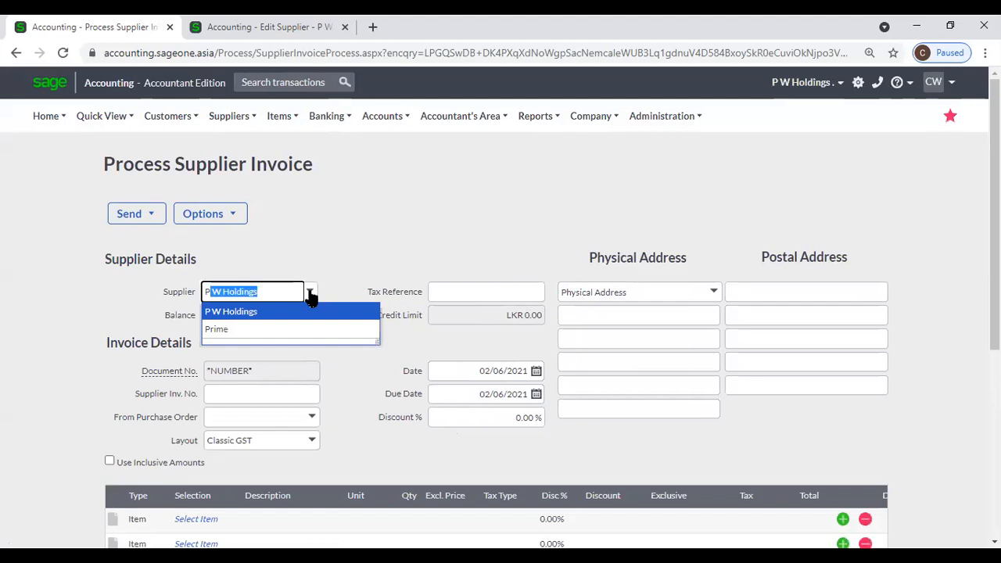
pyautogui.press('Tab')
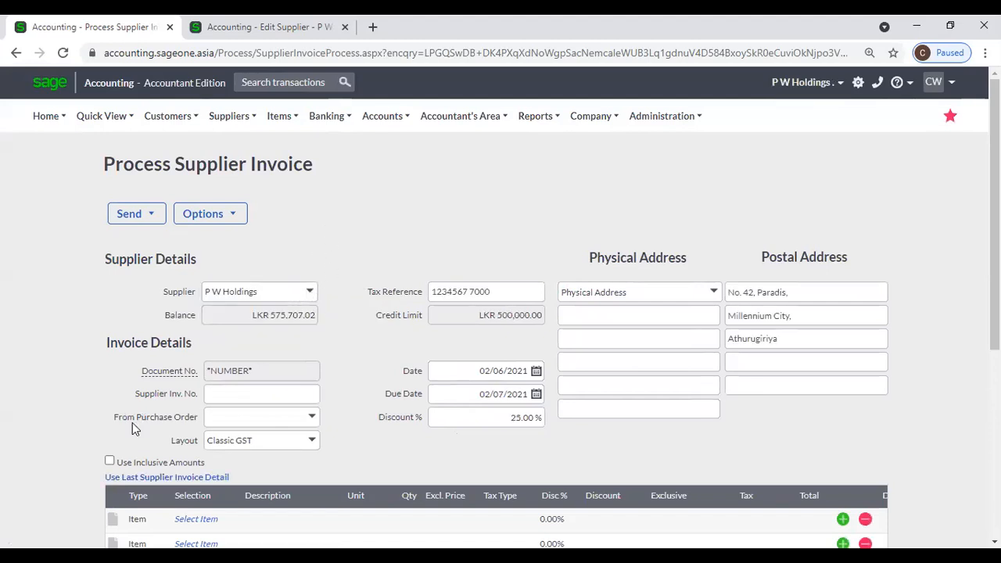
# Step: Fill the supplier invoice from purchase order PO0000027 and check the item line it brings in
pyautogui.click(314, 421)
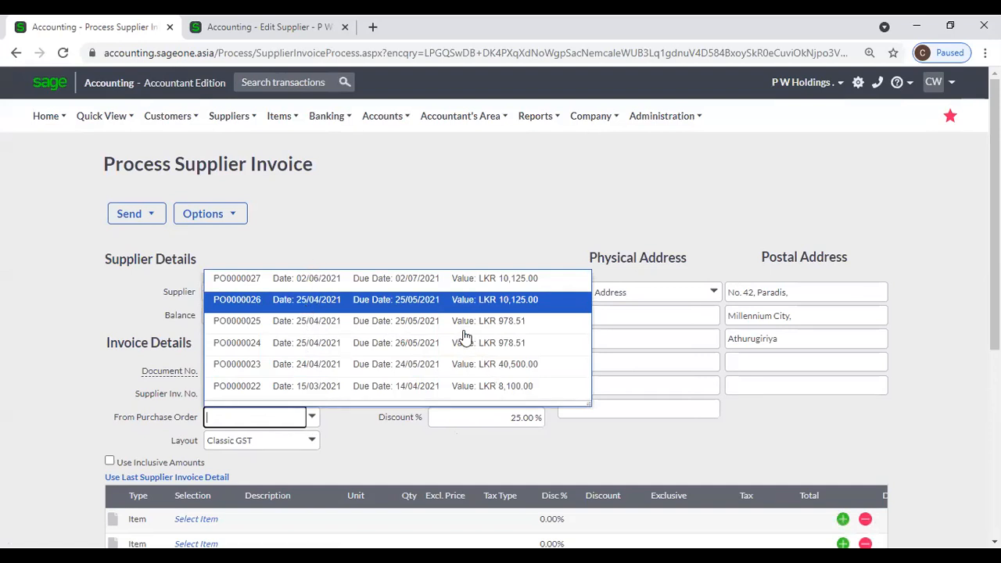
pyautogui.press('Return')
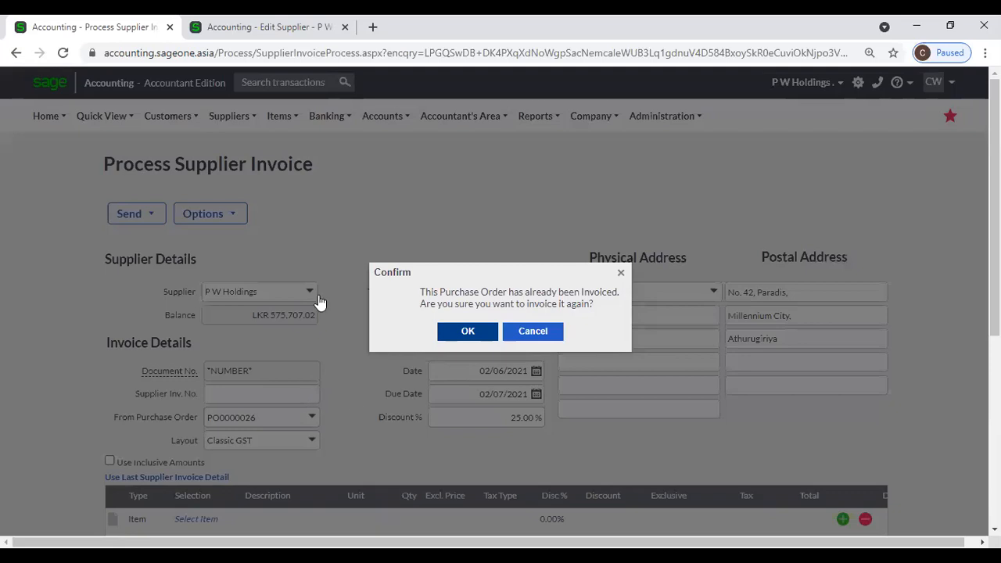
pyautogui.click(462, 331)
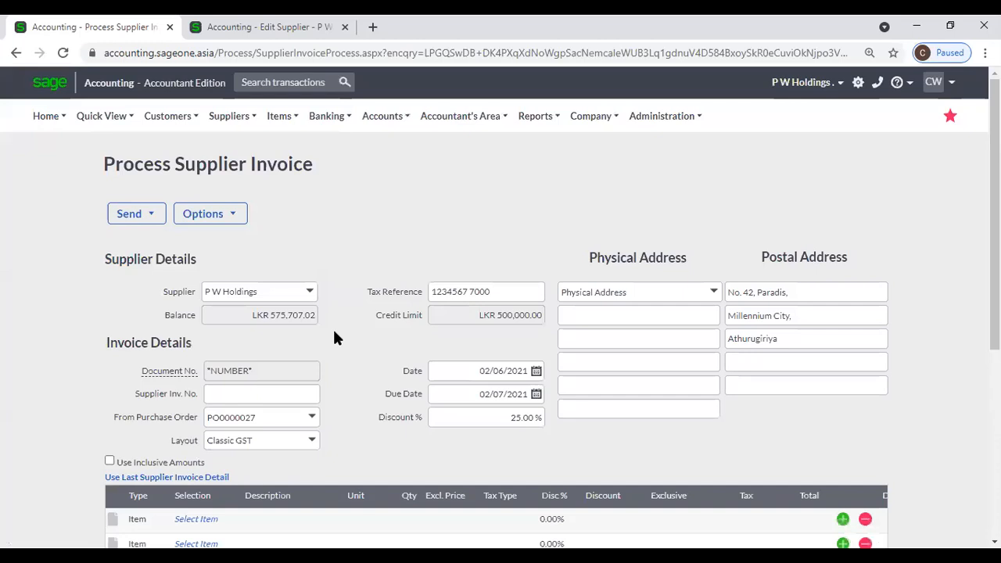
pyautogui.scroll(-1, 332, 336)
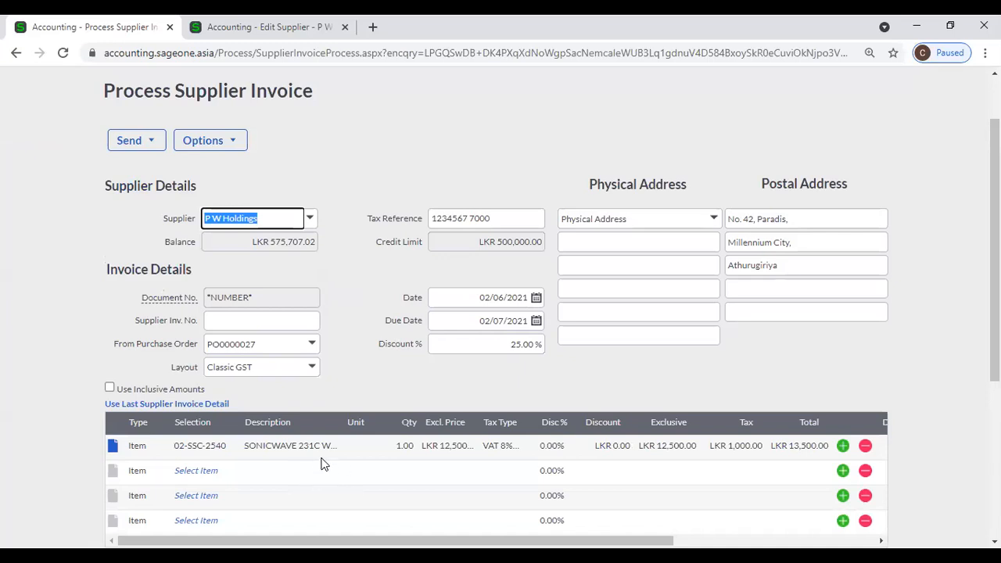
pyautogui.scroll(-2, 305, 459)
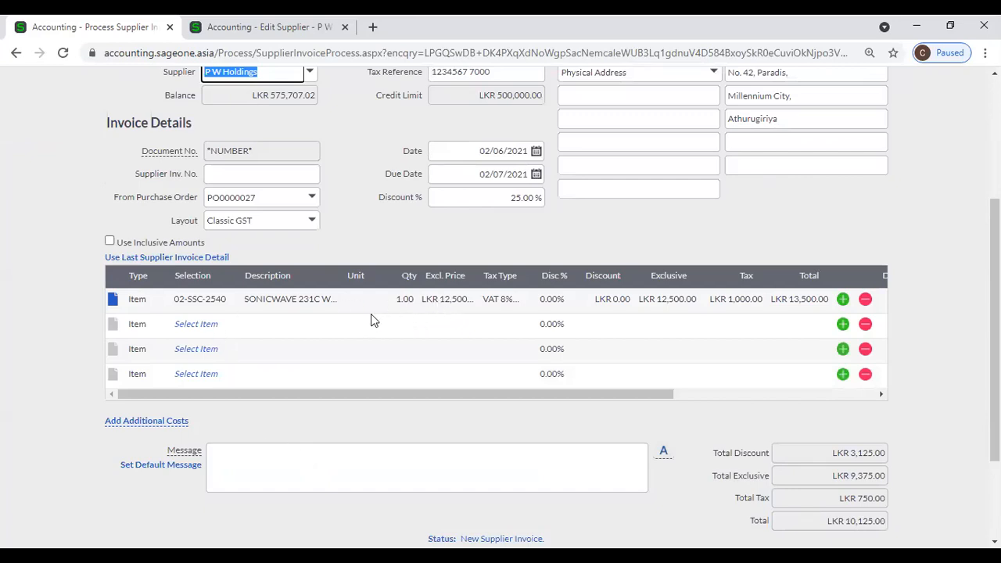
# Step: Inspect the purchase orders available for the invoice, and review its header details, item line, totals and save options
pyautogui.click(312, 198)
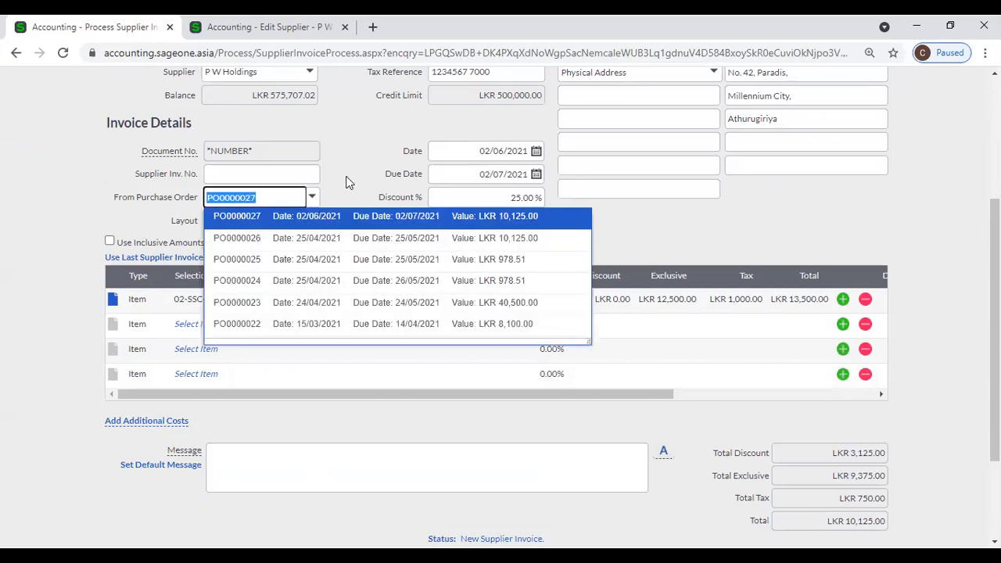
pyautogui.click(347, 180)
pyautogui.scroll(3, 348, 196)
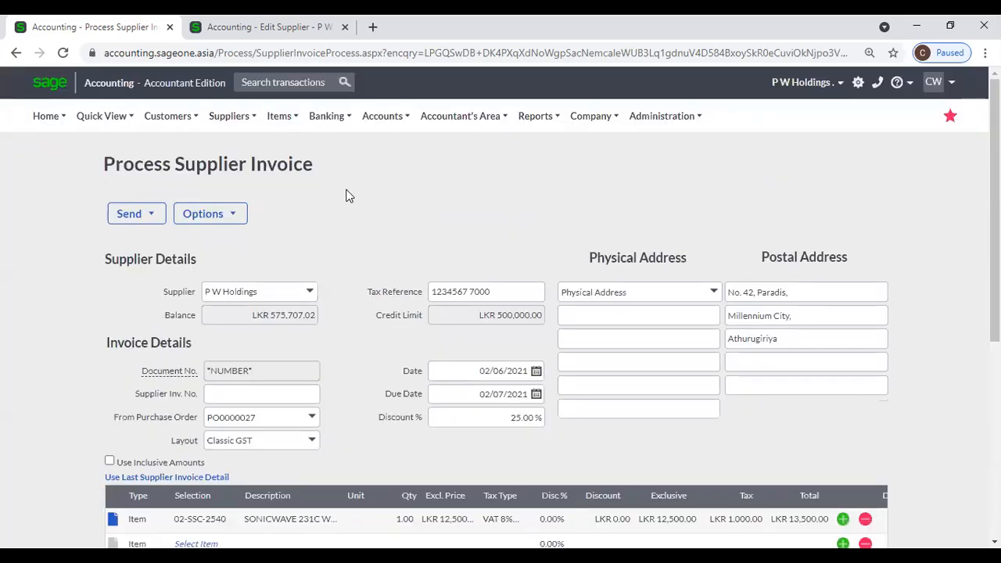
pyautogui.scroll(-5, 348, 195)
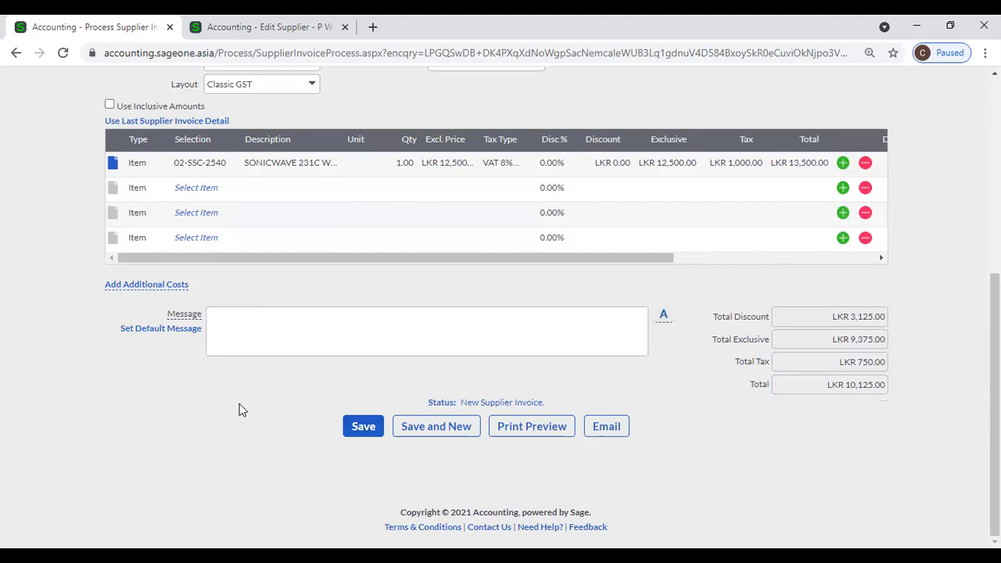
pyautogui.scroll(2, 241, 409)
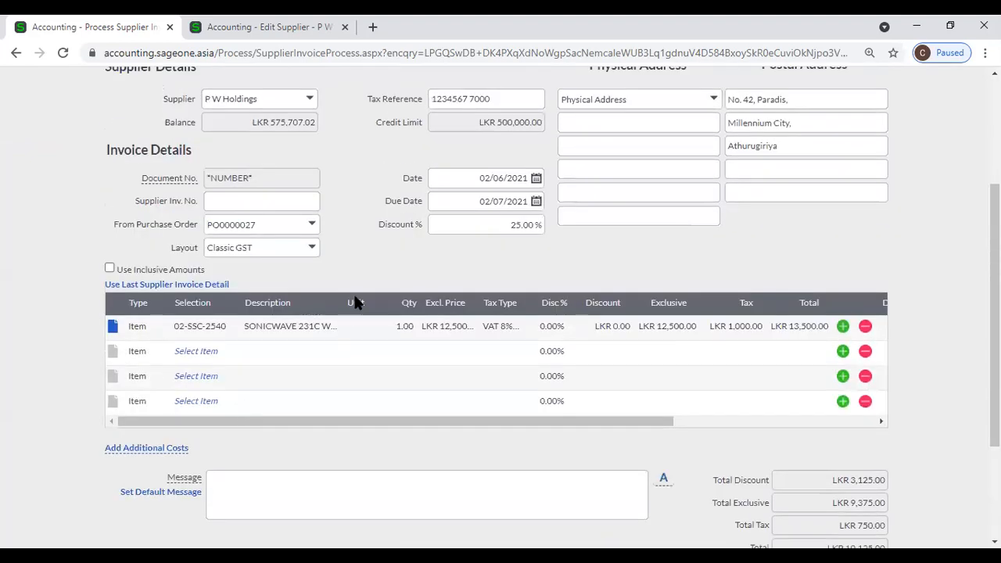
pyautogui.scroll(2, 363, 301)
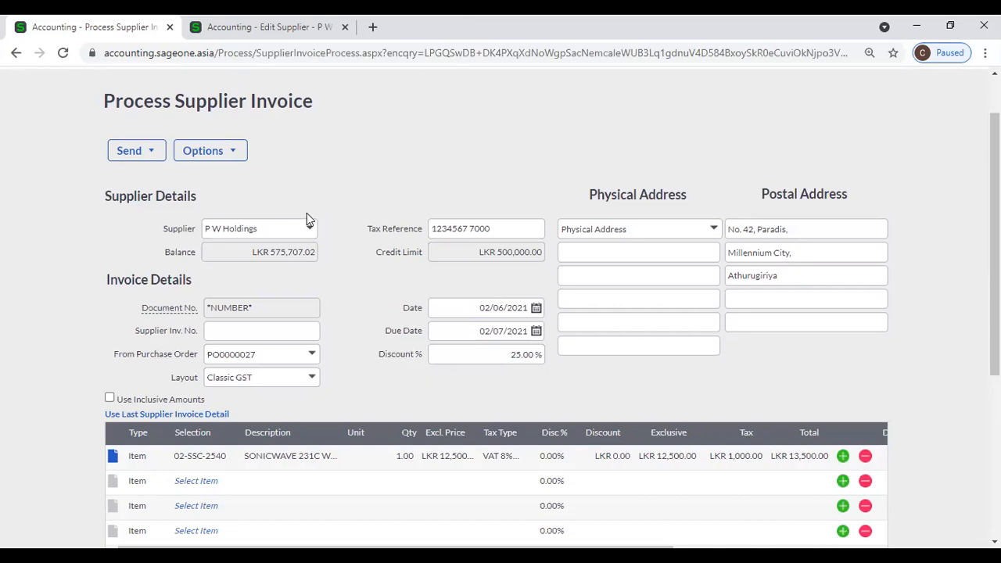
# Step: Leave the supplier invoice without saving and check the order statuses in the list of supplier purchase orders
pyautogui.scroll(1, 306, 213)
pyautogui.moveTo(229, 117)
pyautogui.moveTo(238, 170)
pyautogui.moveTo(240, 193)
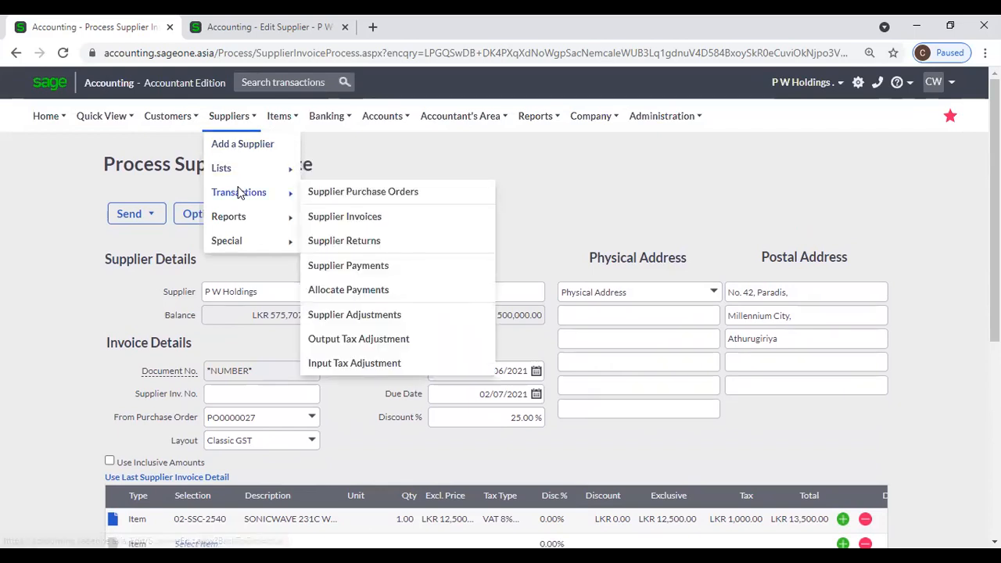
pyautogui.click(328, 191)
pyautogui.click(571, 136)
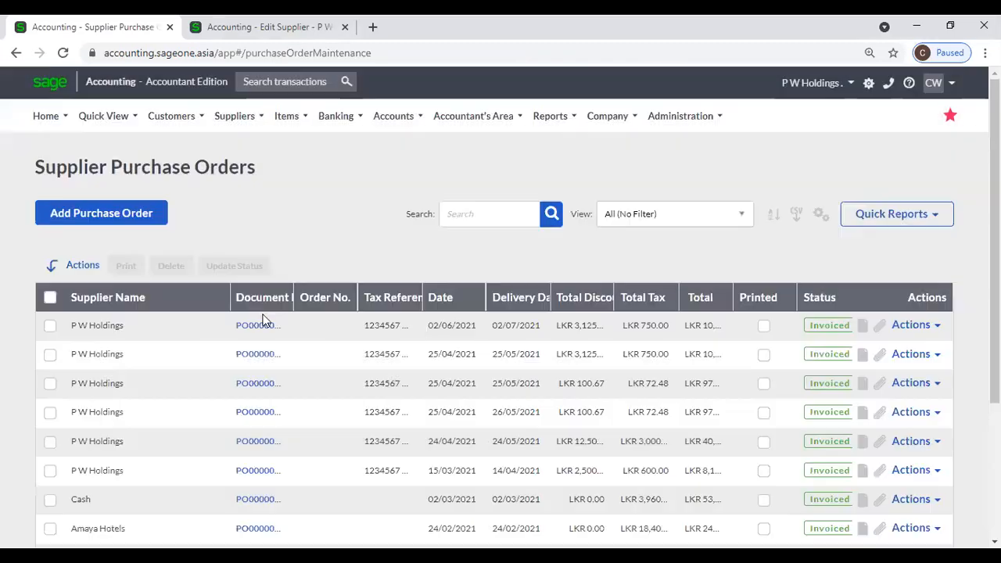
# Step: Go to the supplier invoices and open a new blank supplier invoice
pyautogui.click(235, 117)
pyautogui.moveTo(239, 177)
pyautogui.moveTo(252, 196)
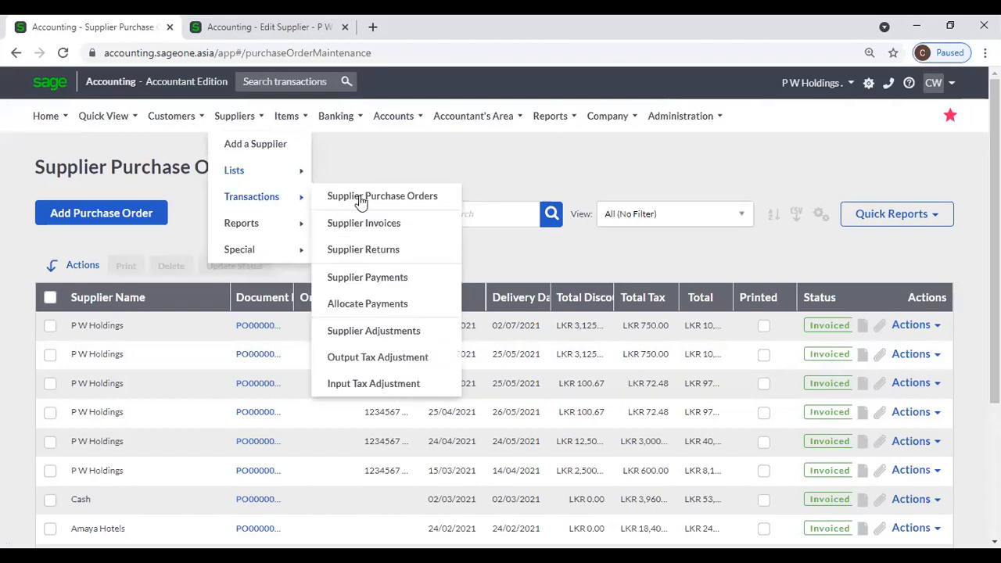
pyautogui.click(365, 224)
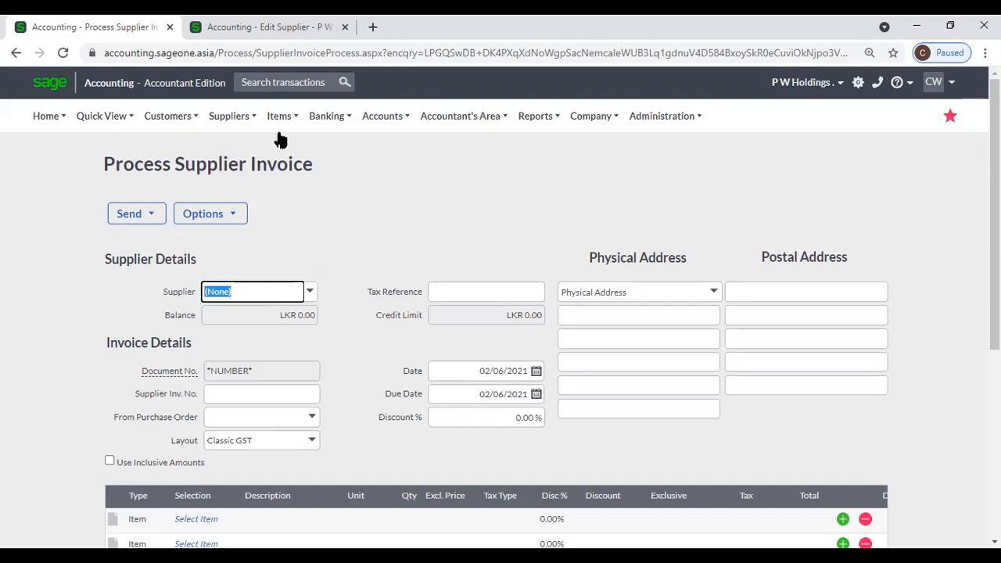
# Step: Go to the list of suppliers, sort it by balance in ascending order and look through the sorted entries
pyautogui.moveTo(230, 117)
pyautogui.moveTo(235, 168)
pyautogui.click(332, 171)
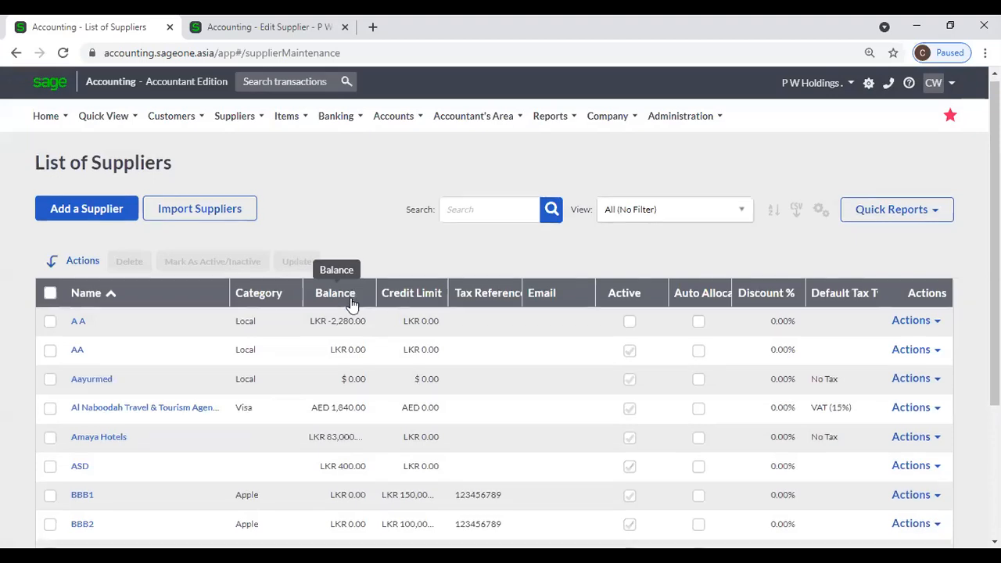
pyautogui.scroll(-2, 352, 303)
pyautogui.scroll(1, 351, 297)
pyautogui.click(331, 224)
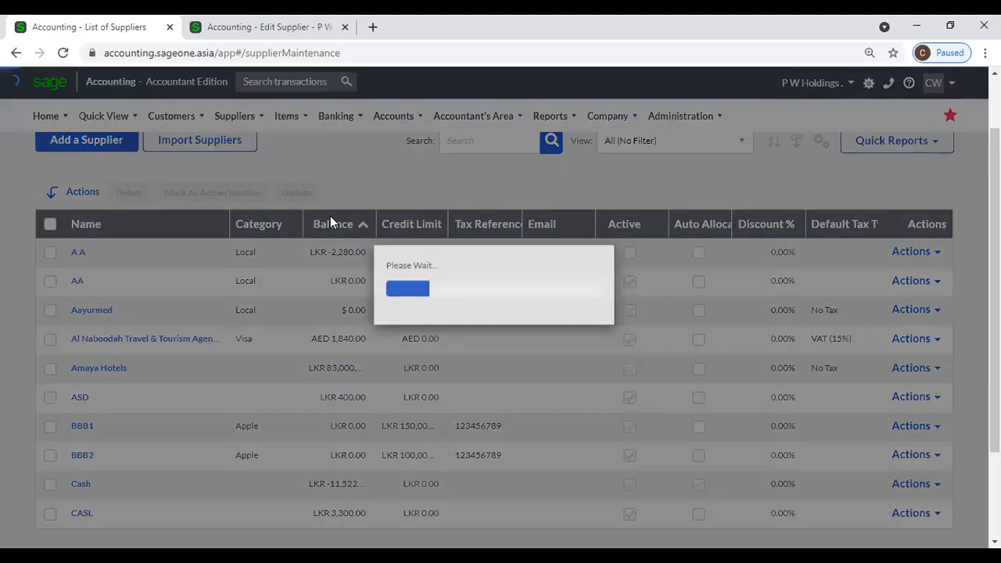
pyautogui.scroll(-1, 331, 235)
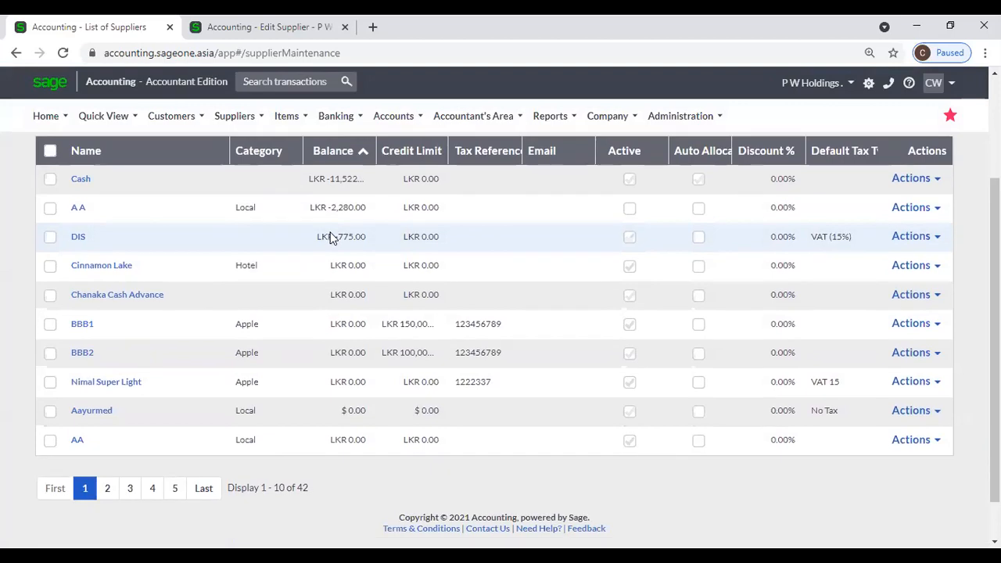
pyautogui.scroll(1, 330, 232)
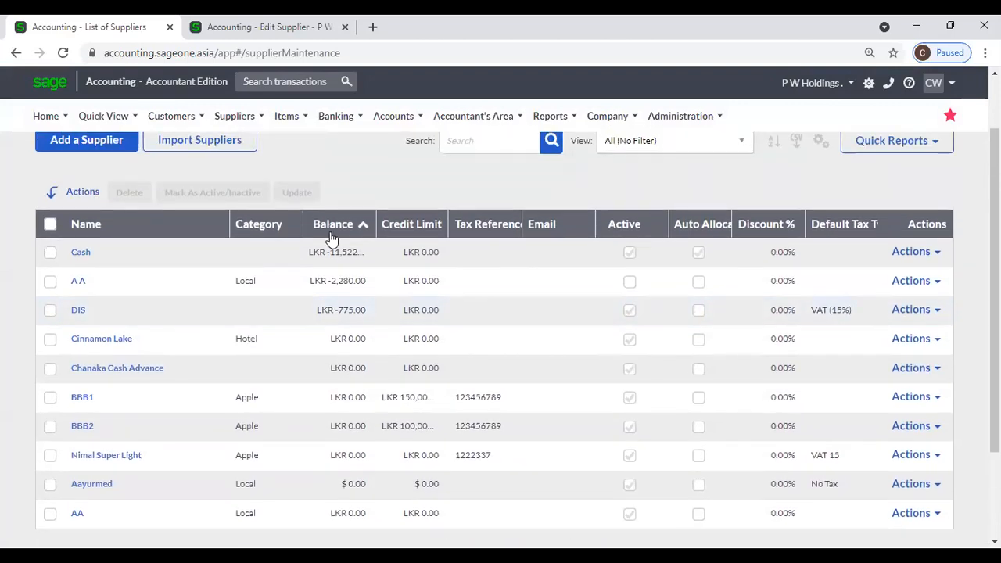
# Step: View the second page of the supplier list sorted by balance
pyautogui.scroll(-2, 270, 344)
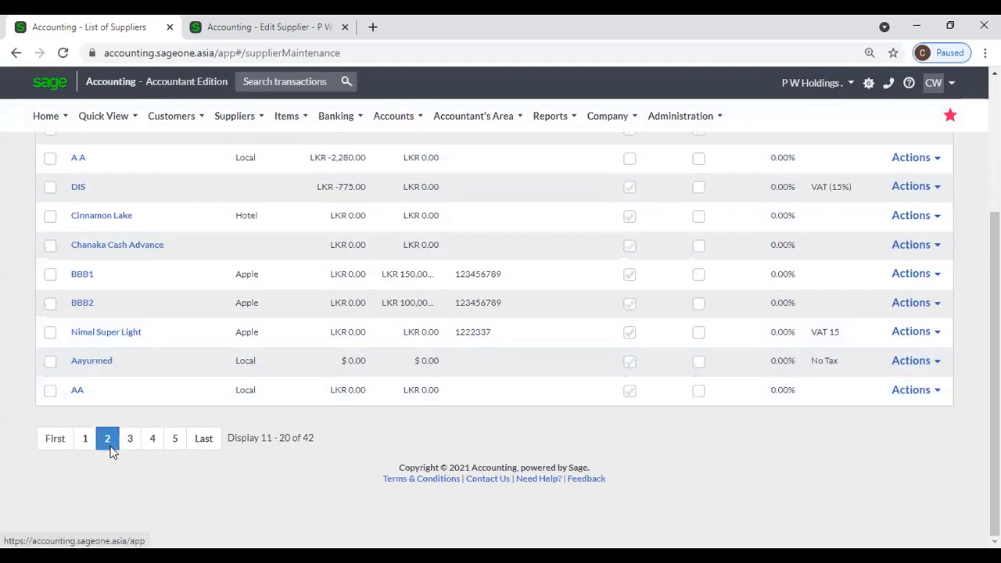
pyautogui.click(109, 443)
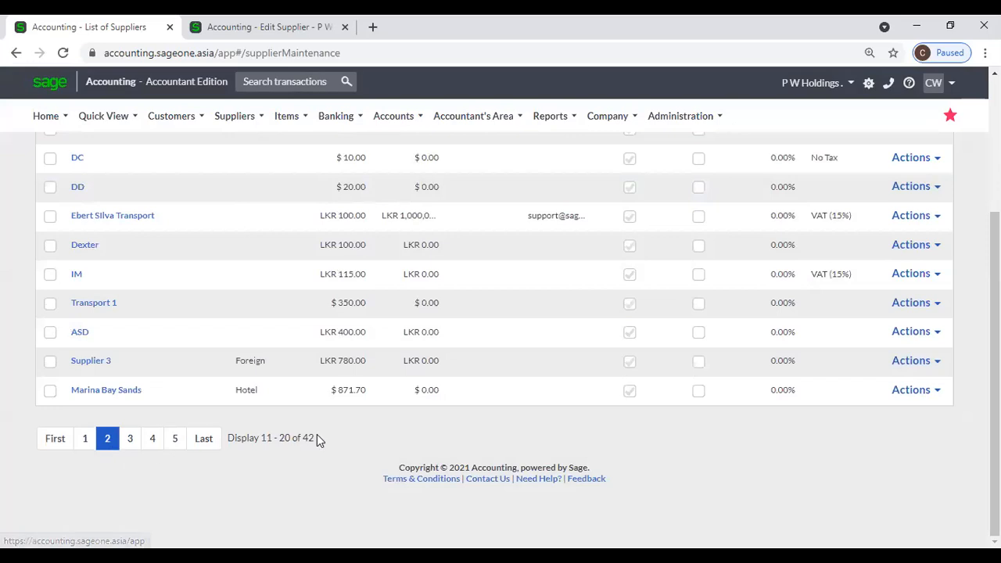
pyautogui.scroll(2, 316, 438)
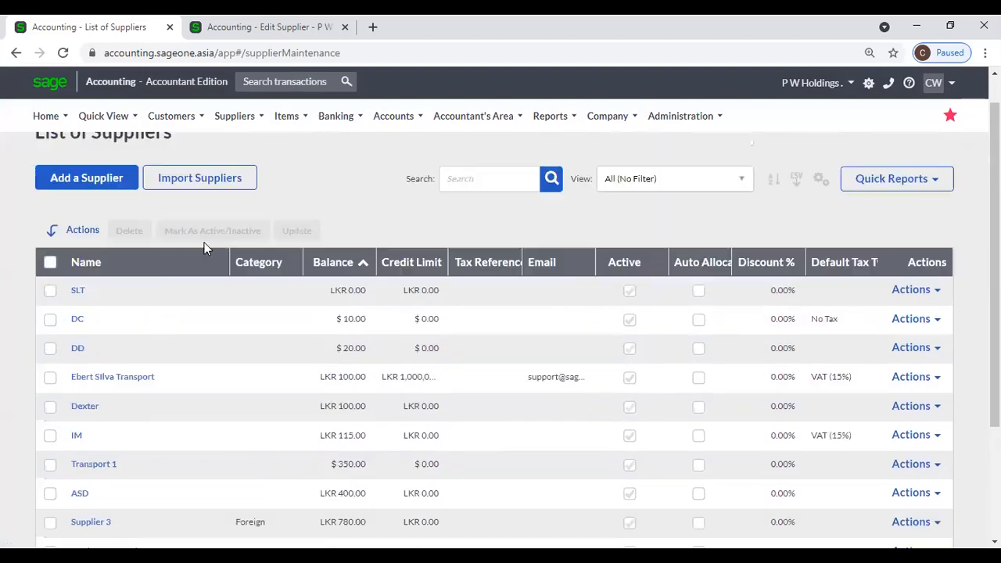
pyautogui.moveTo(230, 119)
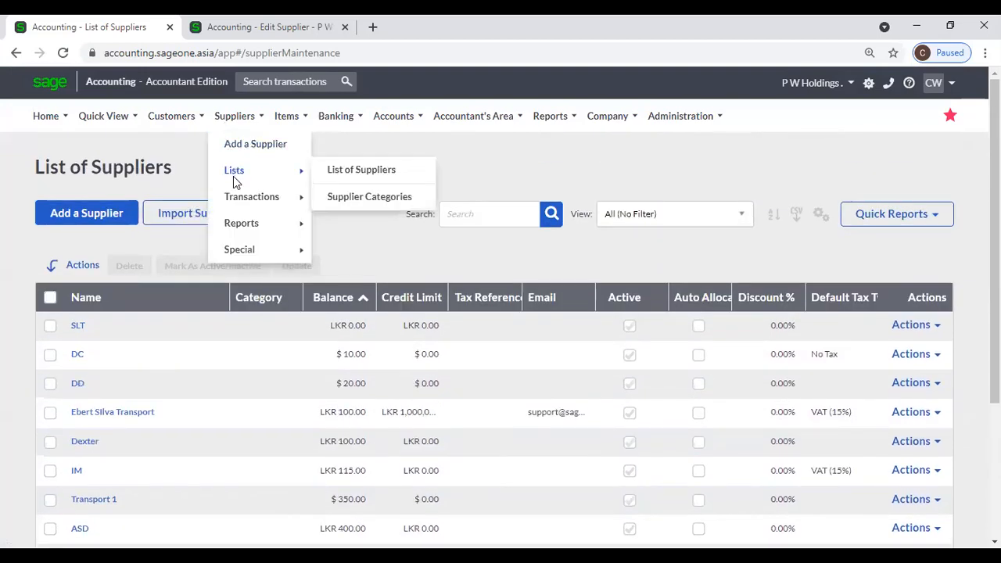
# Step: Start a new supplier invoice from the supplier invoices list and choose P W Holdings as its supplier
pyautogui.moveTo(268, 201)
pyautogui.click(361, 224)
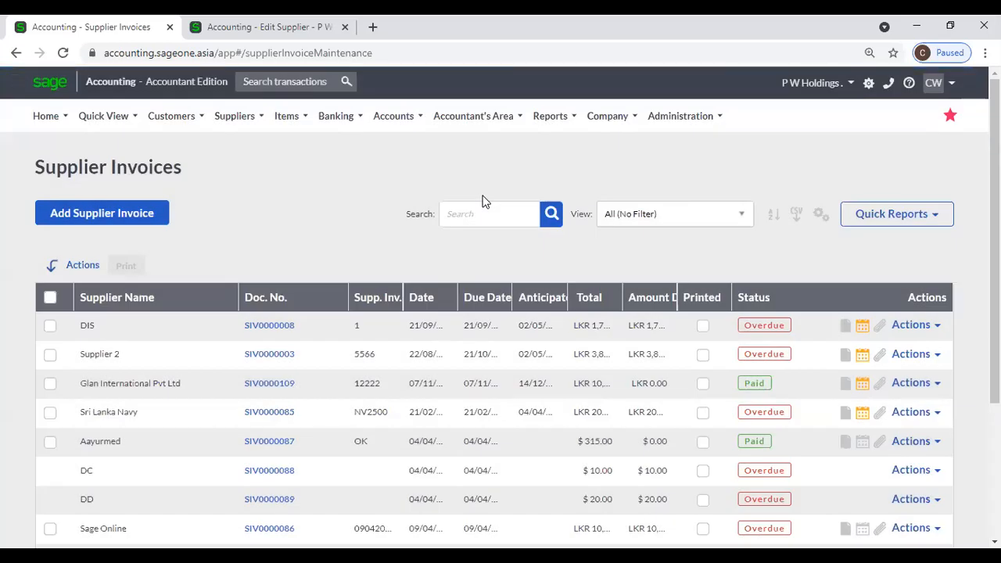
pyautogui.click(125, 222)
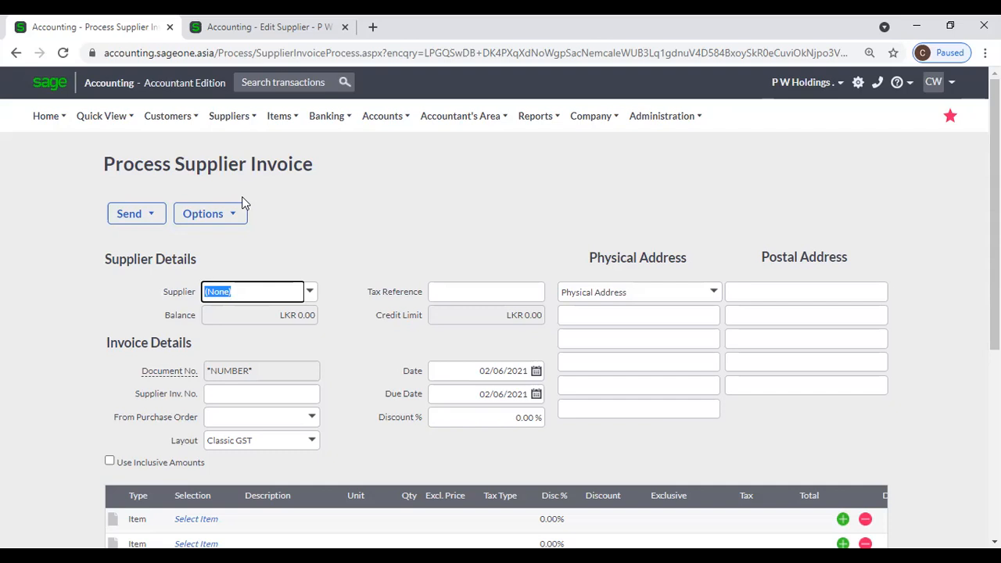
pyautogui.write('p')
pyautogui.press('Tab')
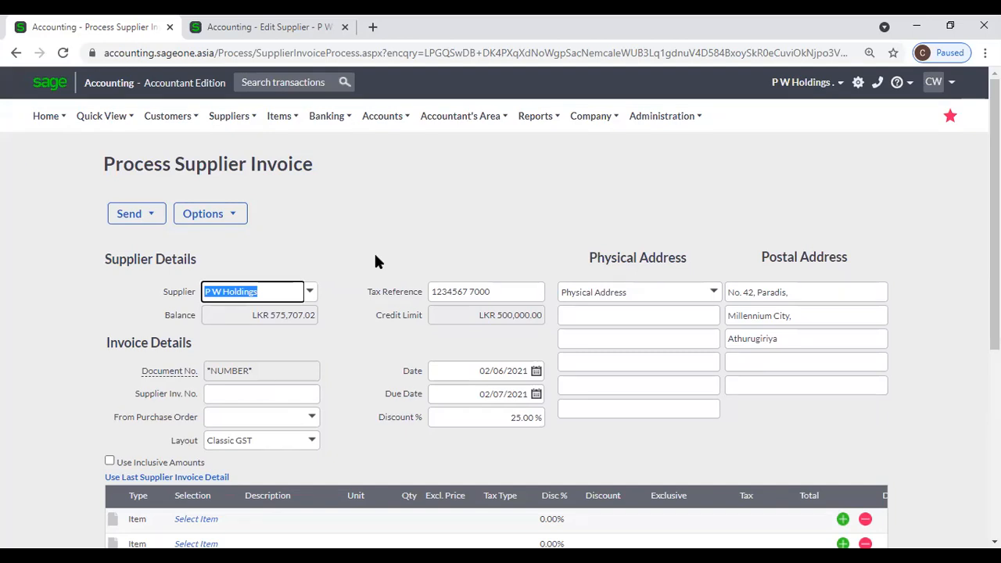
# Step: Change the invoice's supplier to Marina Bay Sands
pyautogui.scroll(-1, 375, 260)
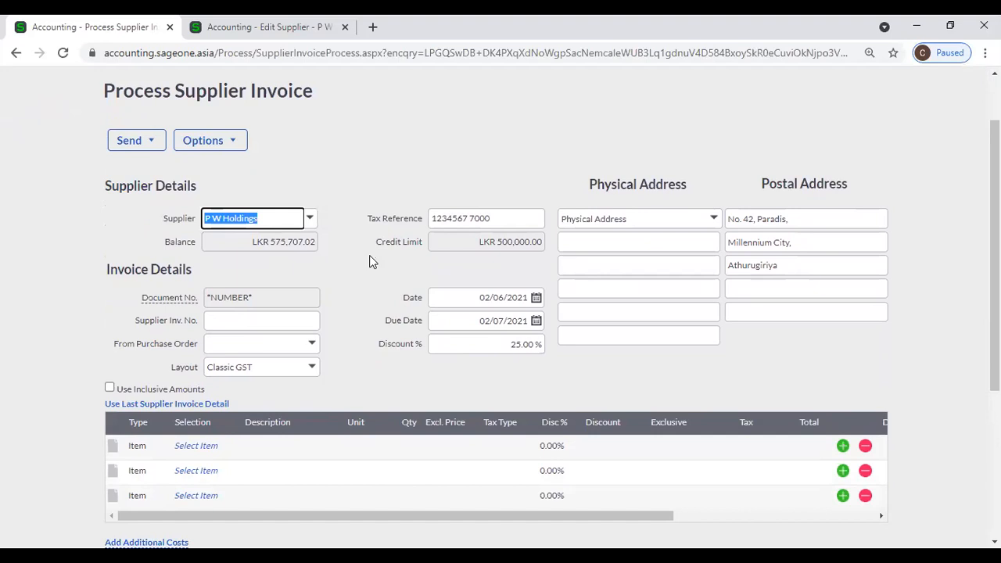
pyautogui.write('Ay')
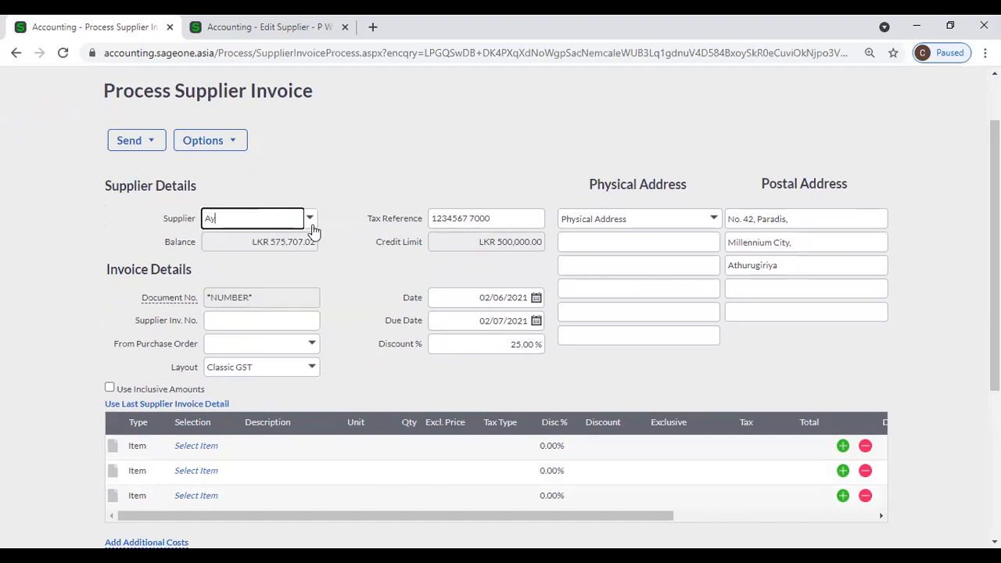
pyautogui.click(311, 219)
pyautogui.write('ay')
pyautogui.press('BackSpace')
pyautogui.press('BackSpace')
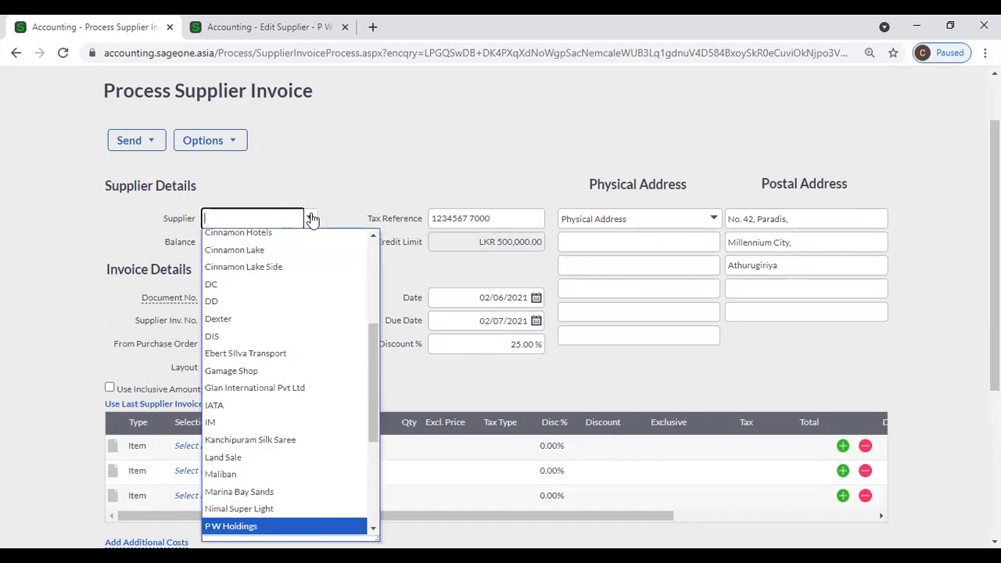
pyautogui.write('Marina Bay Sands')
pyautogui.press('Down')
pyautogui.press('Return')
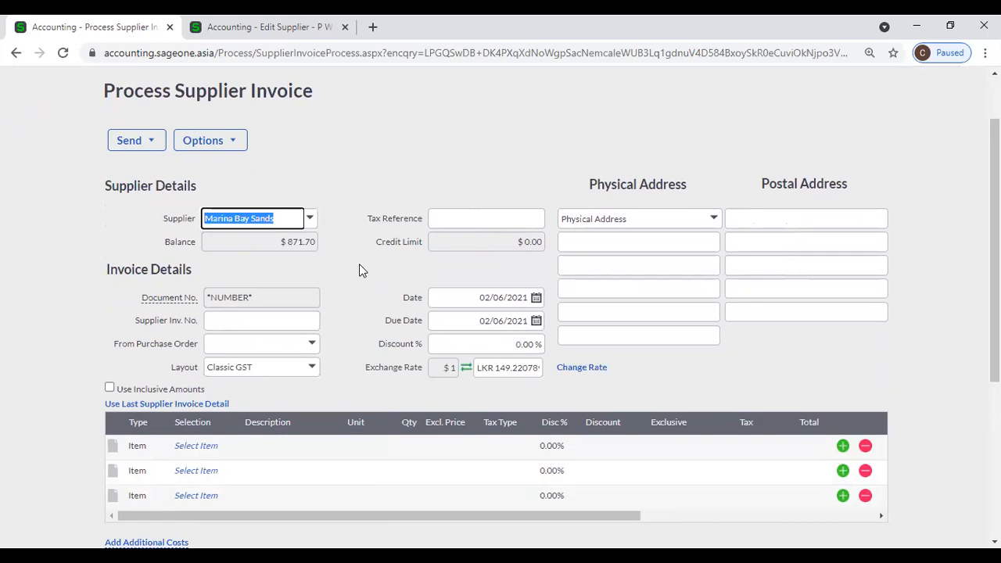
# Step: Choose the CPU item for the first invoice line
pyautogui.click(176, 452)
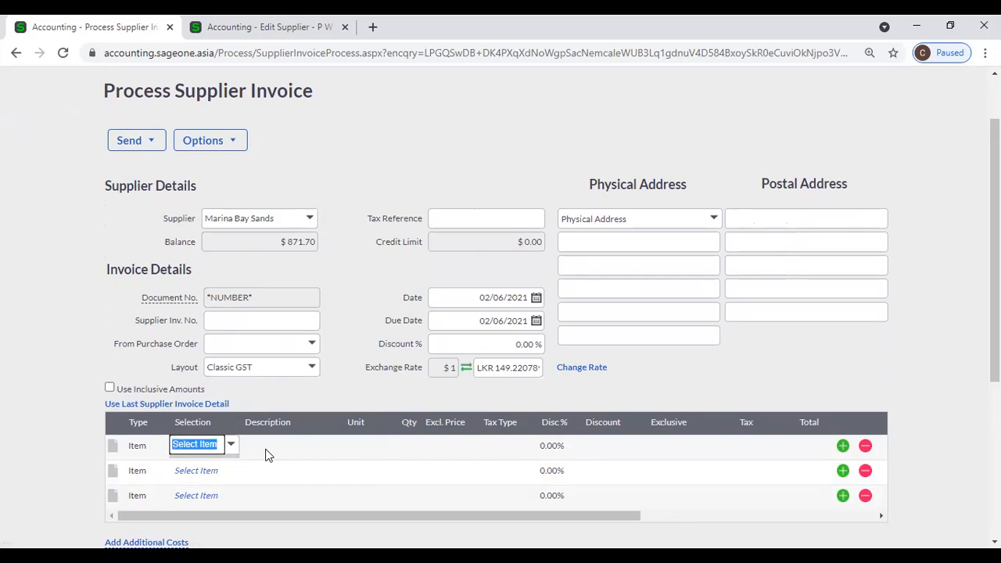
pyautogui.write('c')
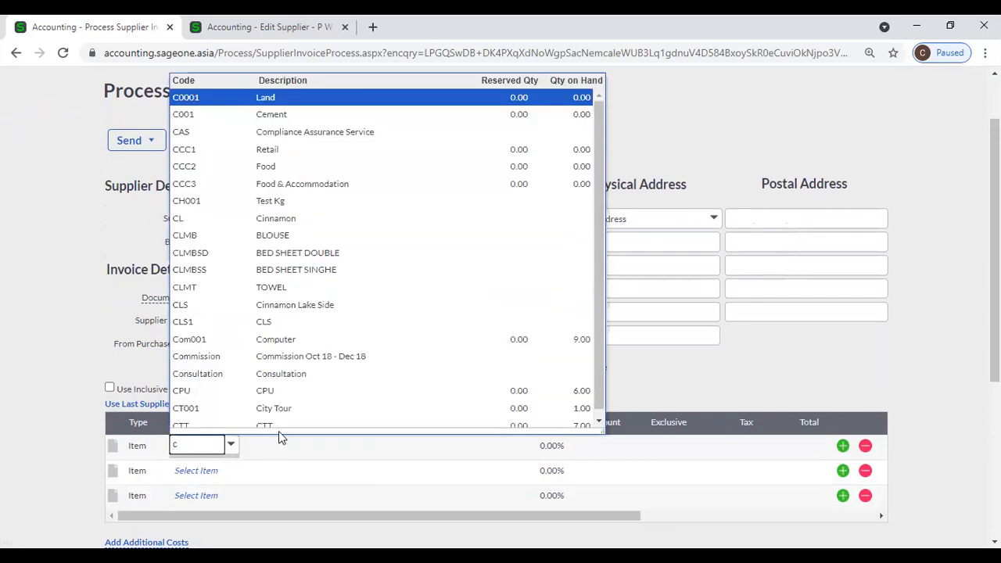
pyautogui.write('p')
pyautogui.press('BackSpace')
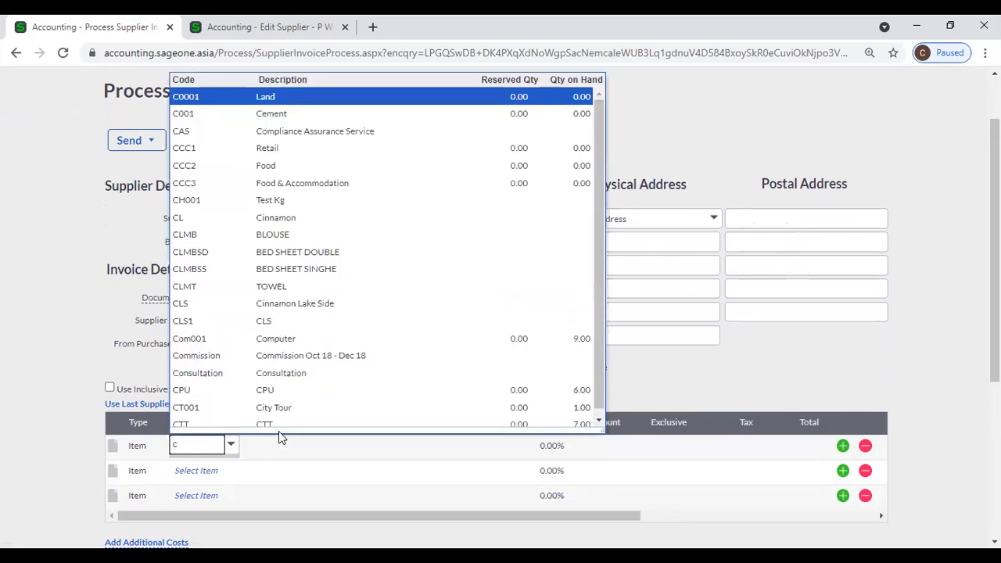
pyautogui.write('p')
pyautogui.press('Tab')
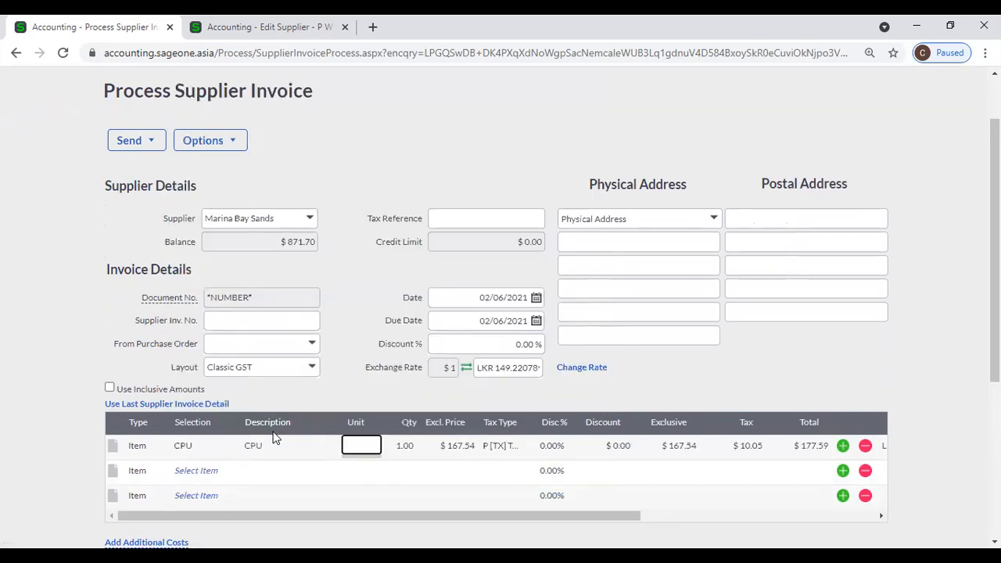
pyautogui.press('Tab')
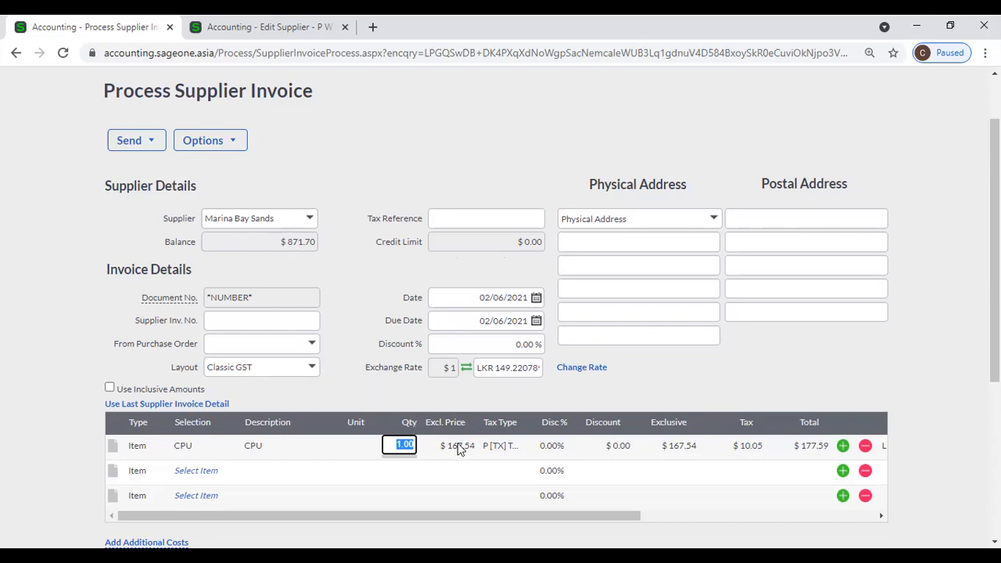
# Step: Examine the invoice's editable exchange rate between the supplier's dollar currency and LKR
pyautogui.click(521, 374)
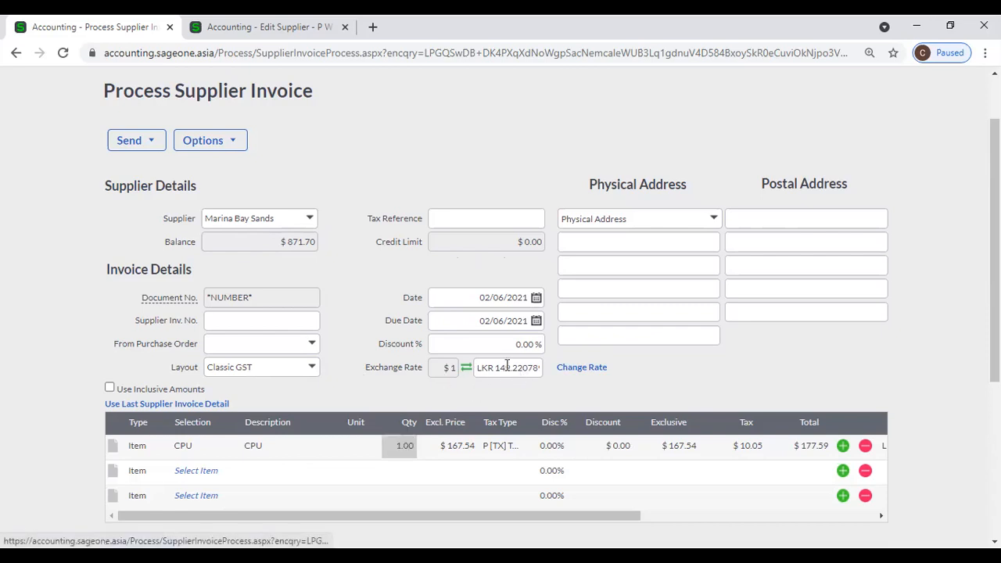
pyautogui.click(507, 366)
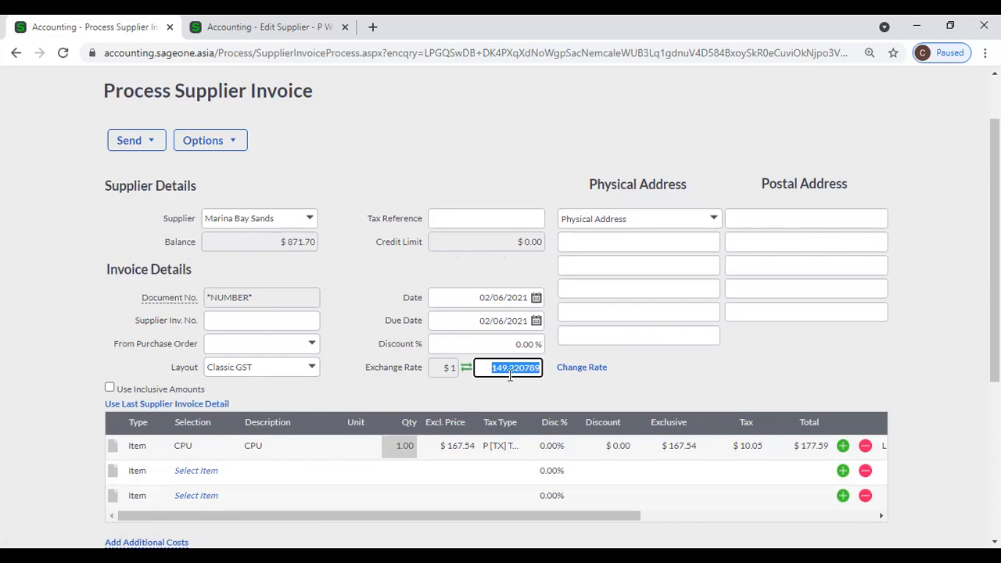
pyautogui.click(513, 374)
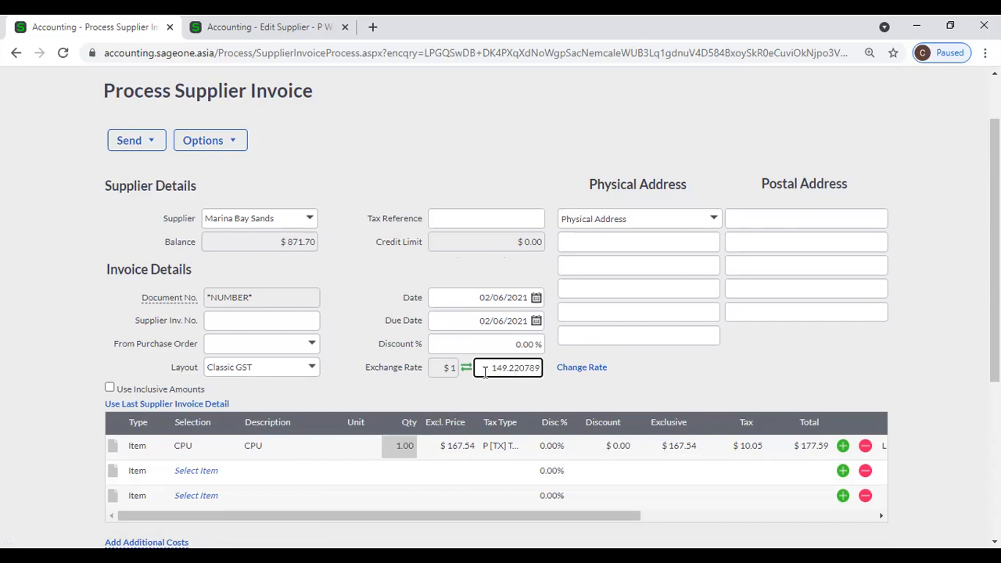
pyautogui.click(607, 382)
pyautogui.scroll(-1, 606, 383)
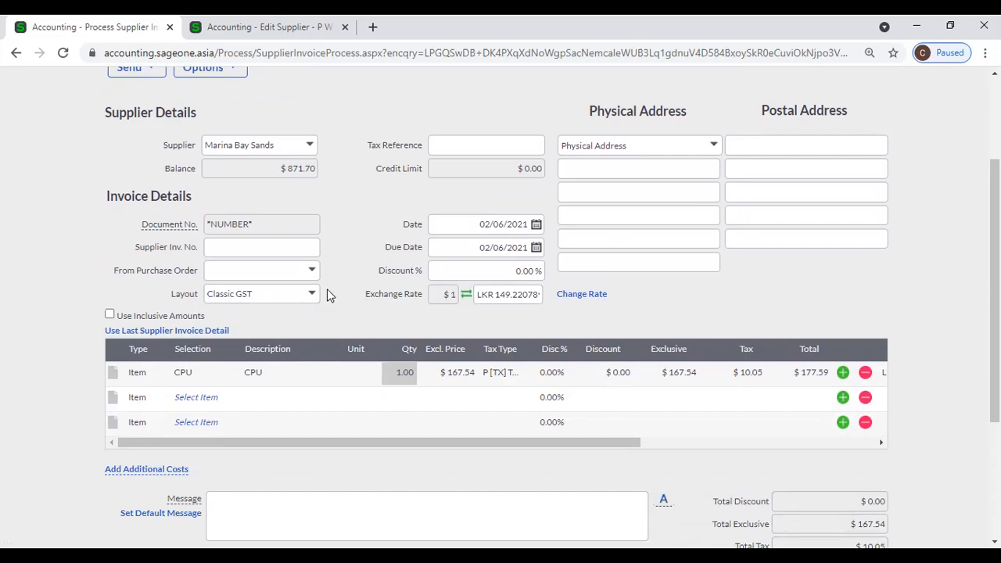
pyautogui.click(498, 302)
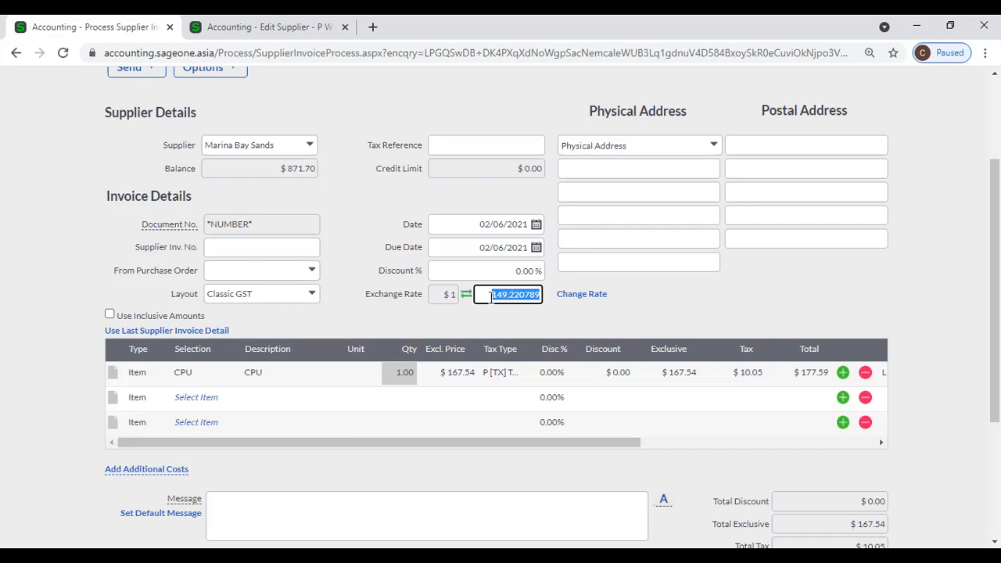
pyautogui.click(659, 304)
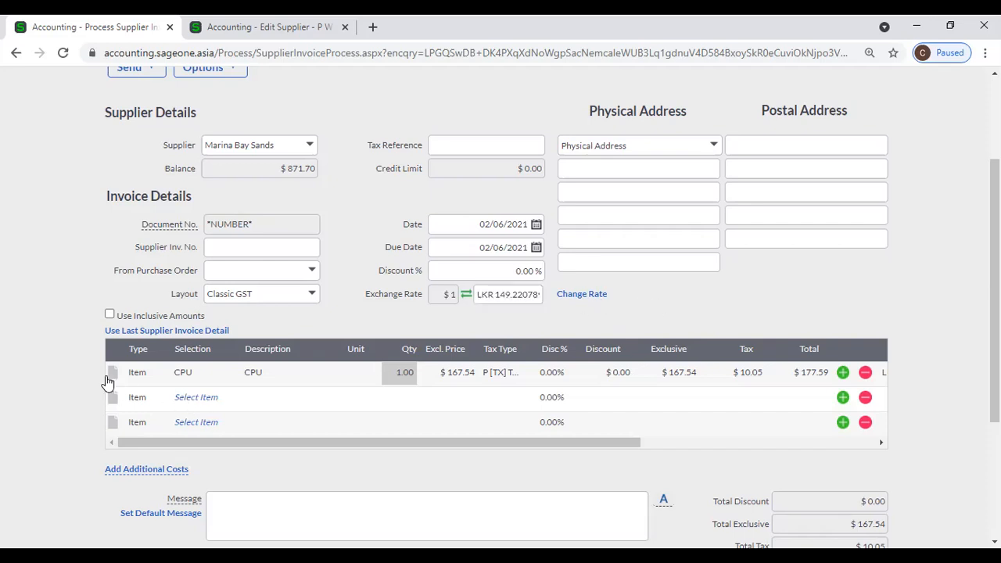
# Step: Change the first invoice line's type from Item to Bundle
pyautogui.click(135, 373)
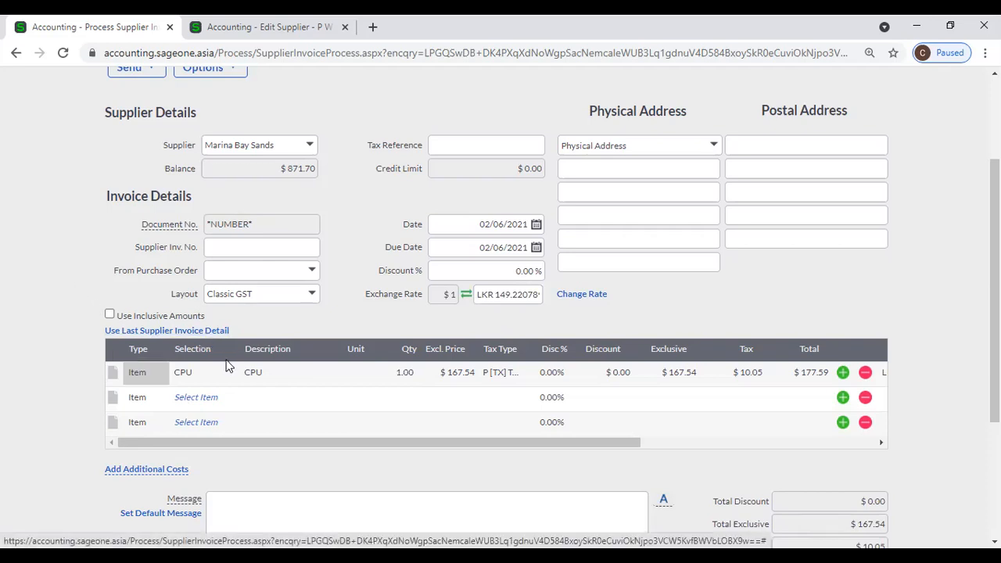
pyautogui.click(142, 375)
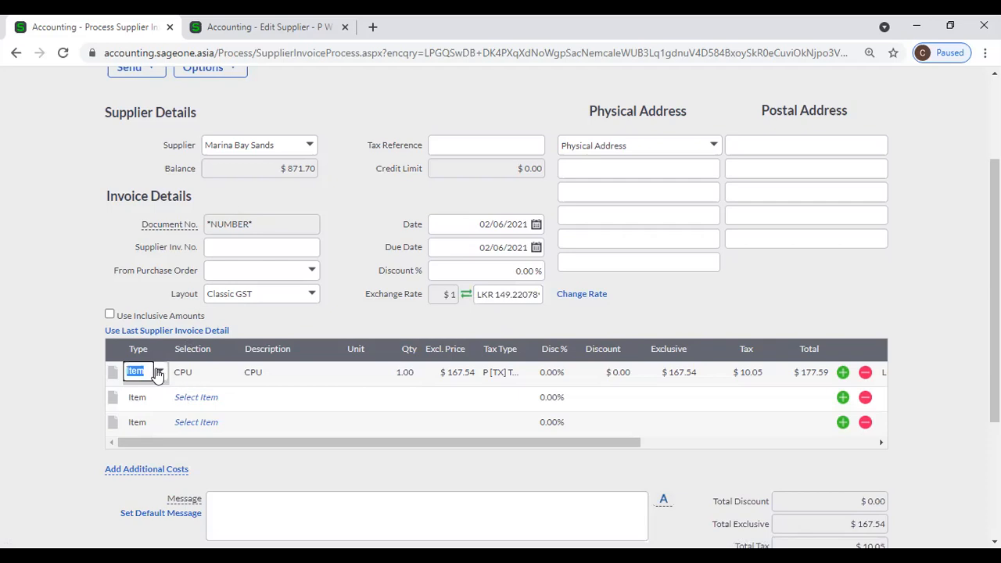
pyautogui.click(160, 374)
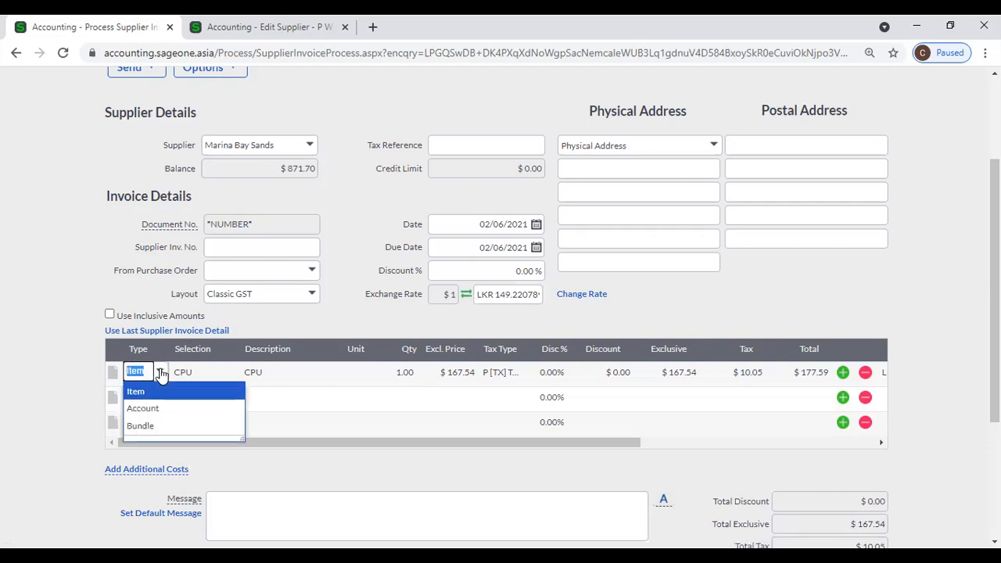
pyautogui.click(136, 425)
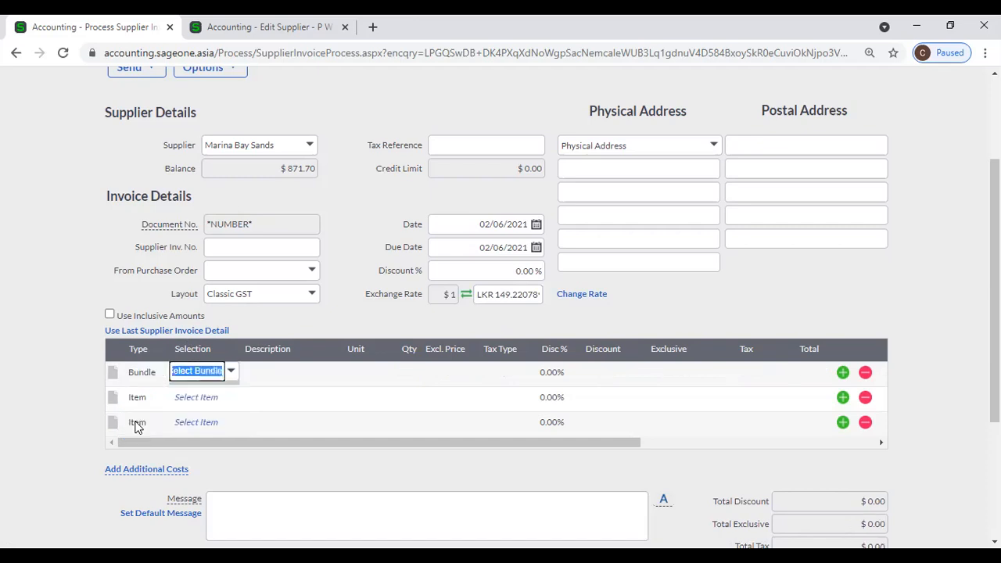
# Step: In the other browser tab, check where the list of item bundles can be reached, and return to the invoice
pyautogui.click(232, 39)
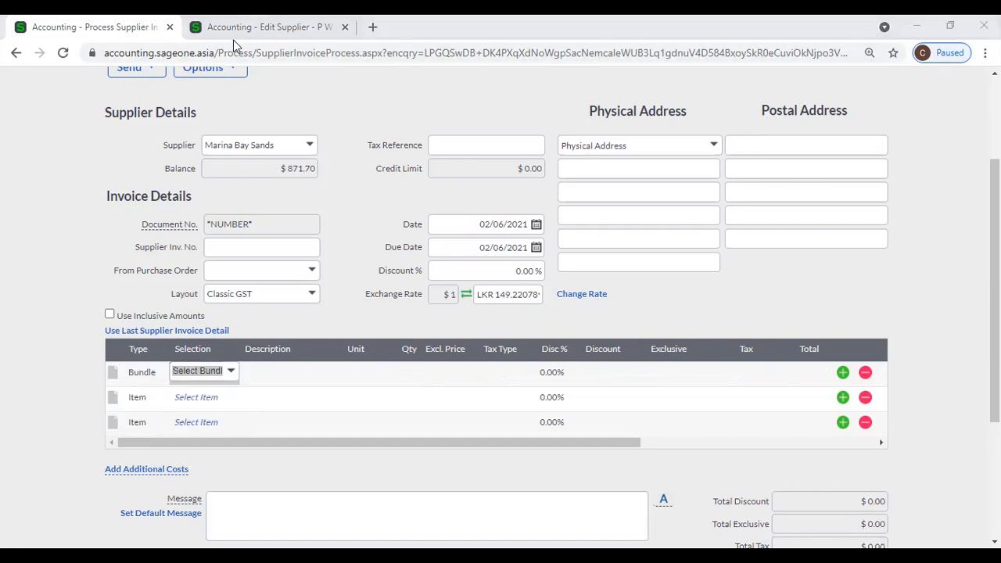
pyautogui.click(252, 36)
pyautogui.scroll(2, 264, 102)
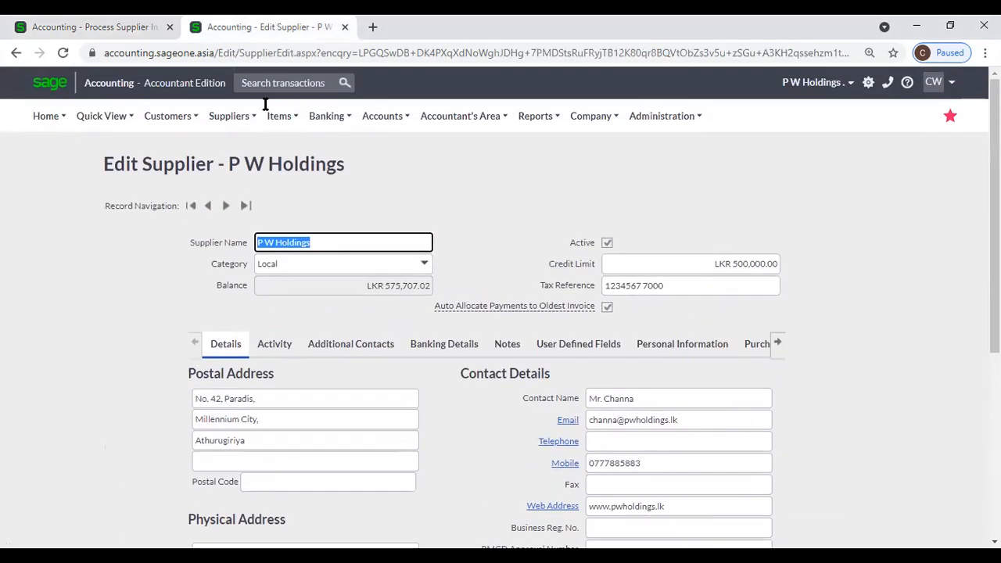
pyautogui.moveTo(279, 117)
pyautogui.moveTo(284, 169)
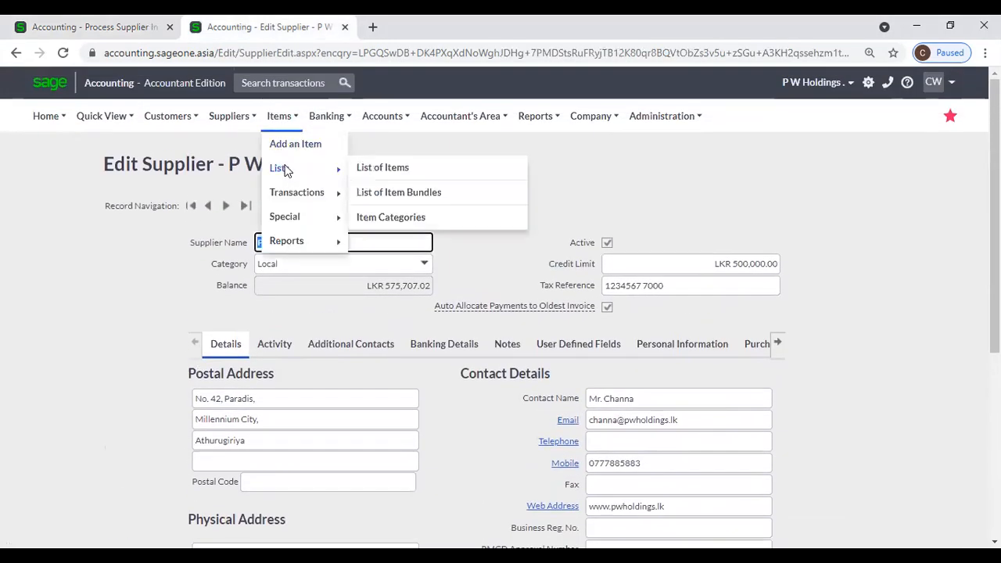
pyautogui.click(117, 27)
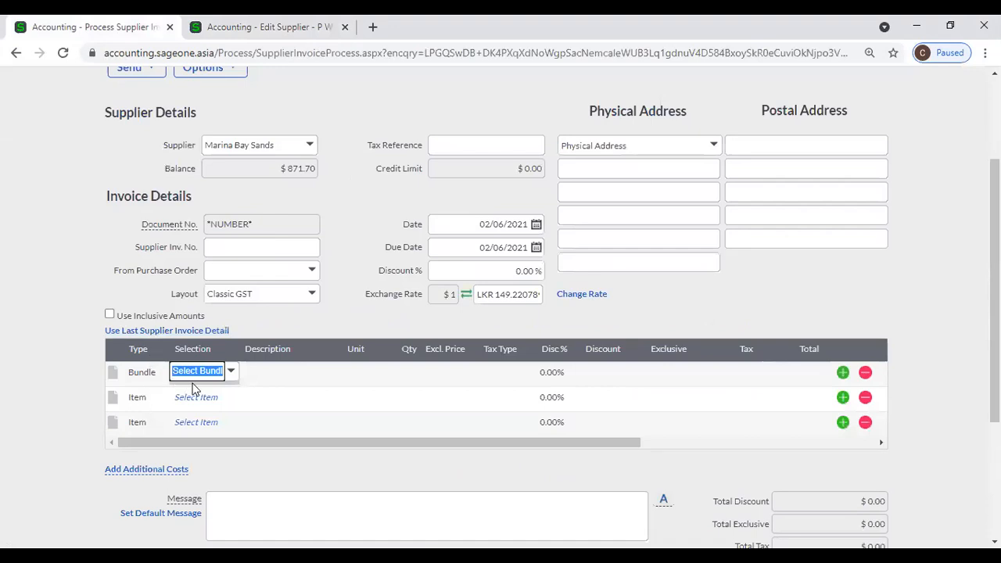
# Step: Choose the COM - Computer bundle for the first invoice line and review the component lines and prices
pyautogui.click(162, 376)
pyautogui.click(160, 375)
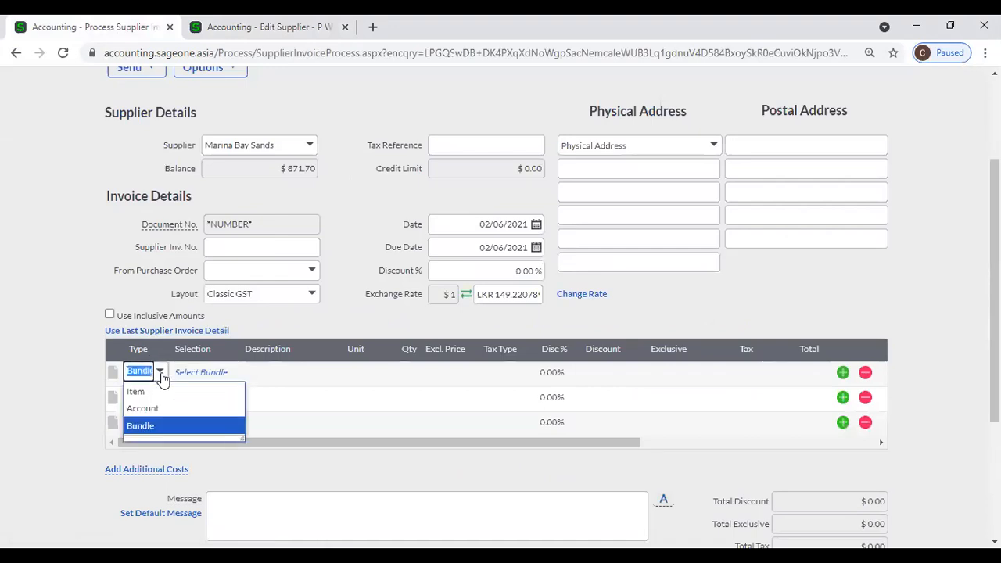
pyautogui.click(183, 422)
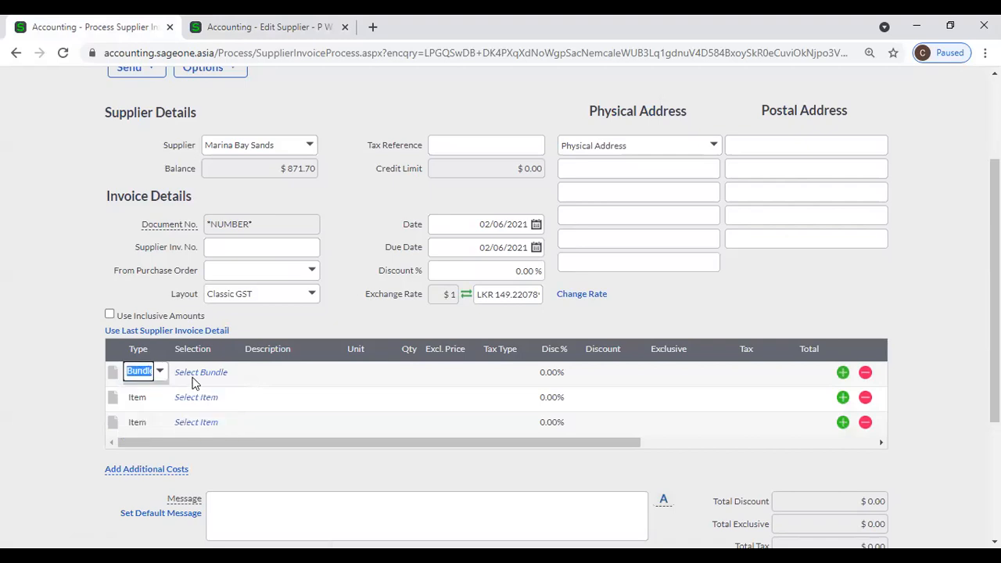
pyautogui.click(193, 376)
pyautogui.write('com')
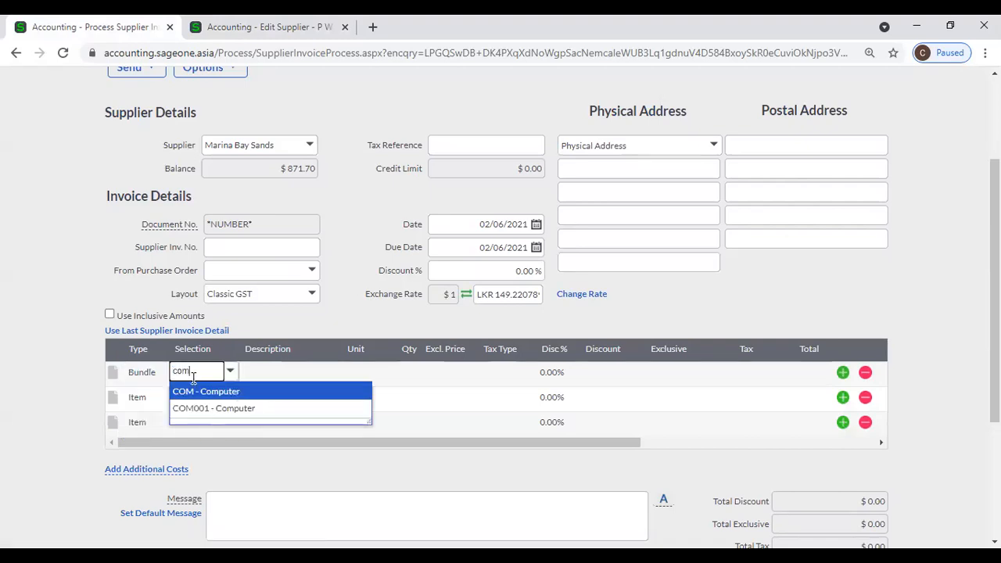
pyautogui.click(195, 389)
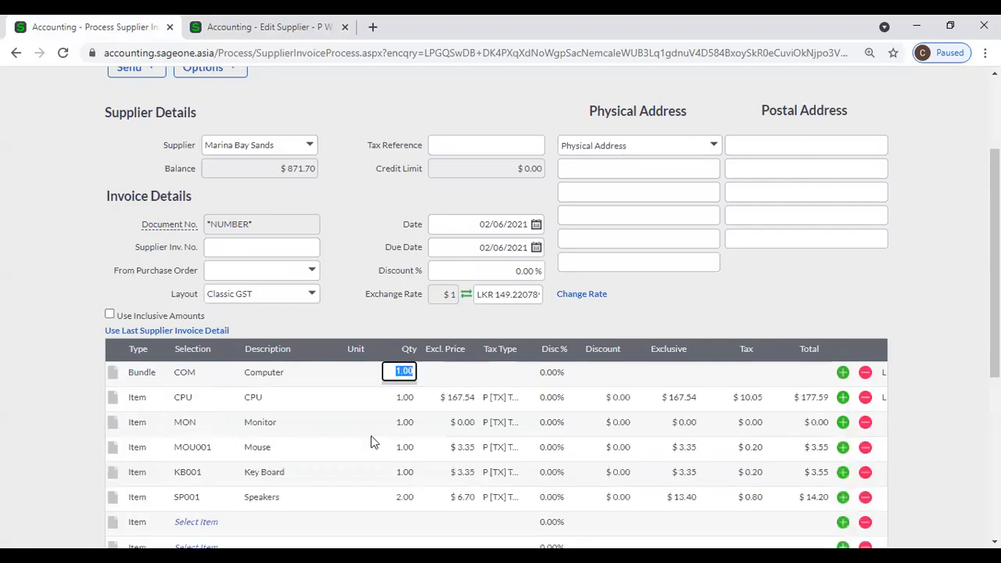
pyautogui.scroll(-2, 469, 422)
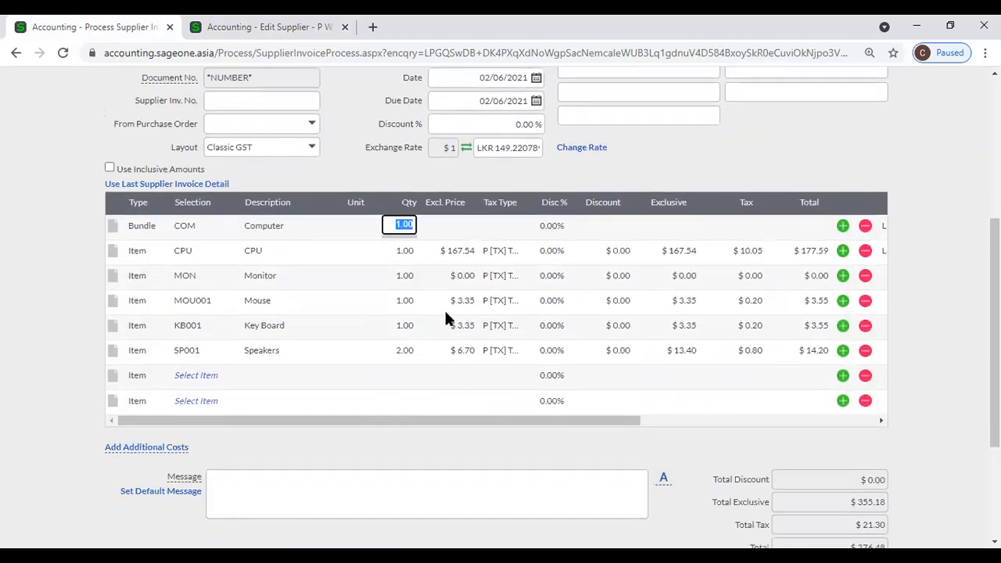
pyautogui.scroll(1, 444, 319)
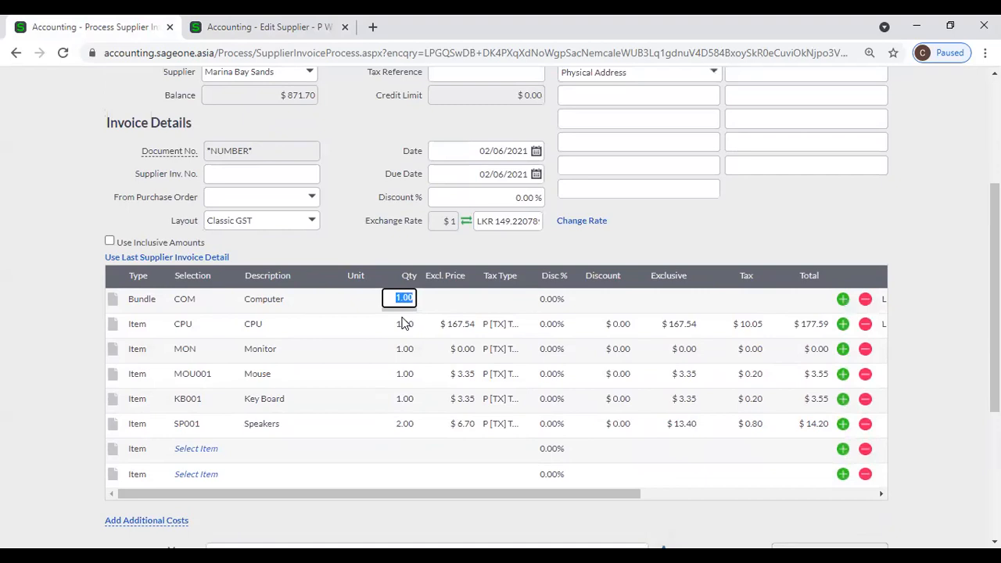
# Step: Change the supplier on the current invoice to DC
pyautogui.scroll(2, 402, 323)
pyautogui.click(308, 221)
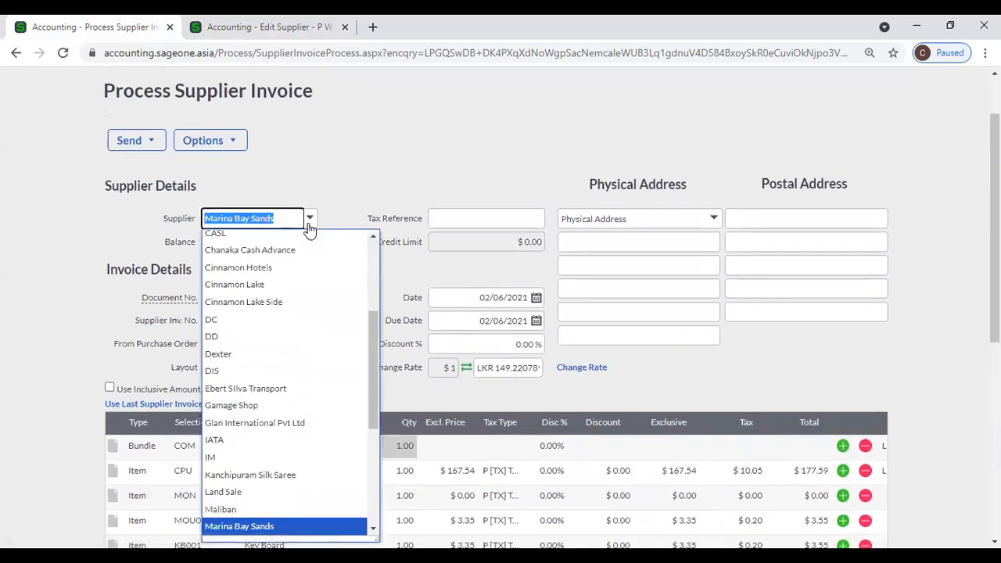
pyautogui.write('C')
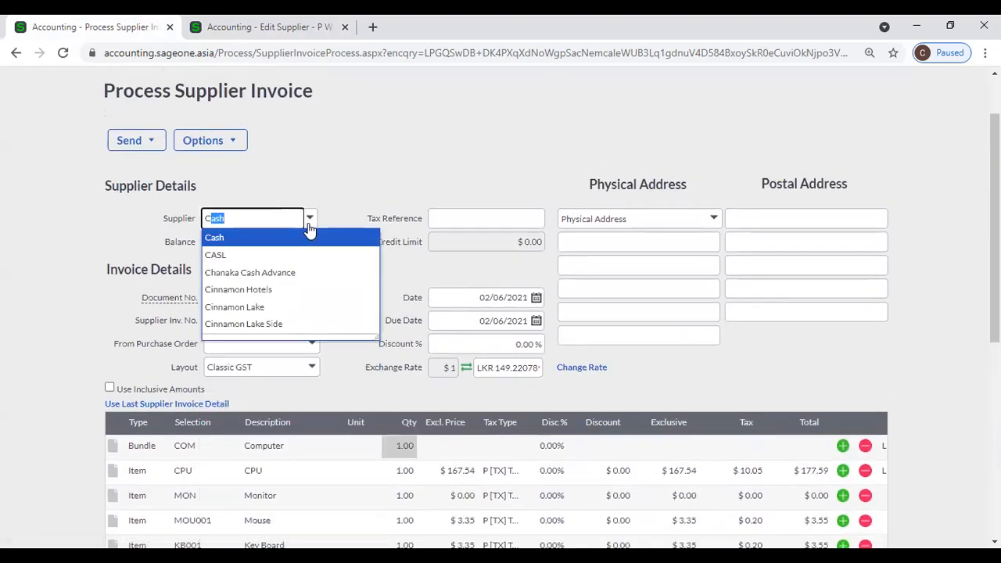
pyautogui.press('BackSpace')
pyautogui.press('BackSpace')
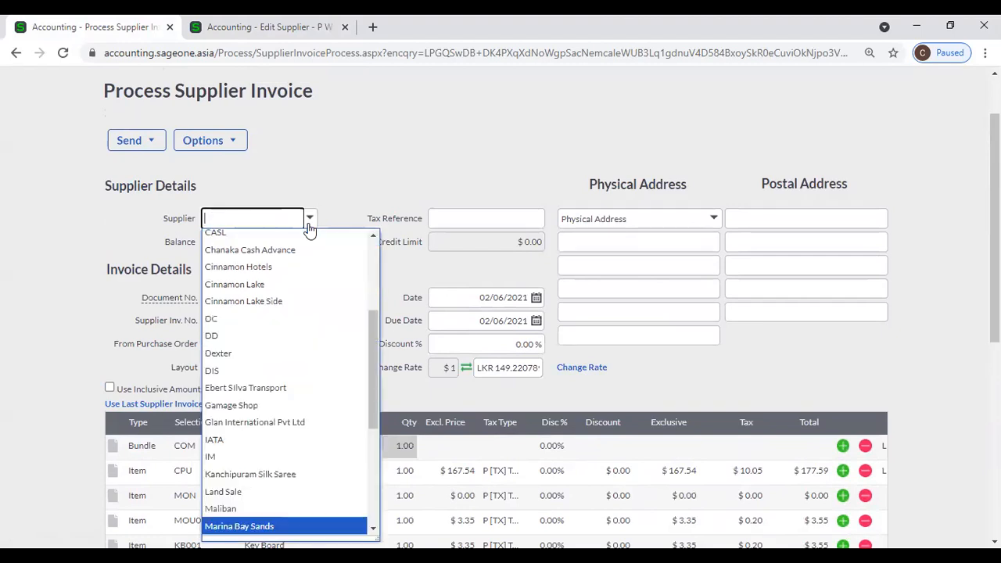
pyautogui.write('W')
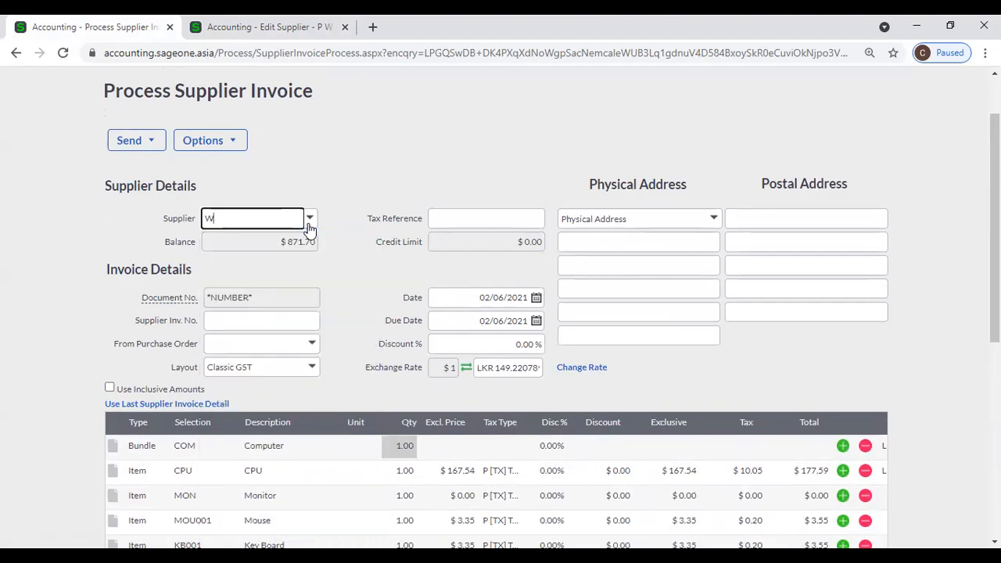
pyautogui.press('BackSpace')
pyautogui.write('DC')
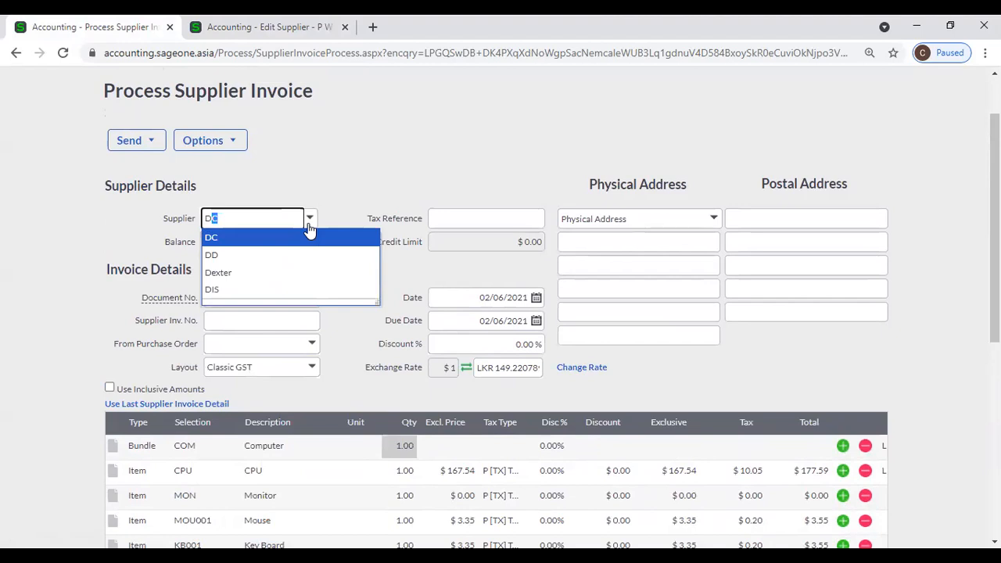
pyautogui.click(309, 226)
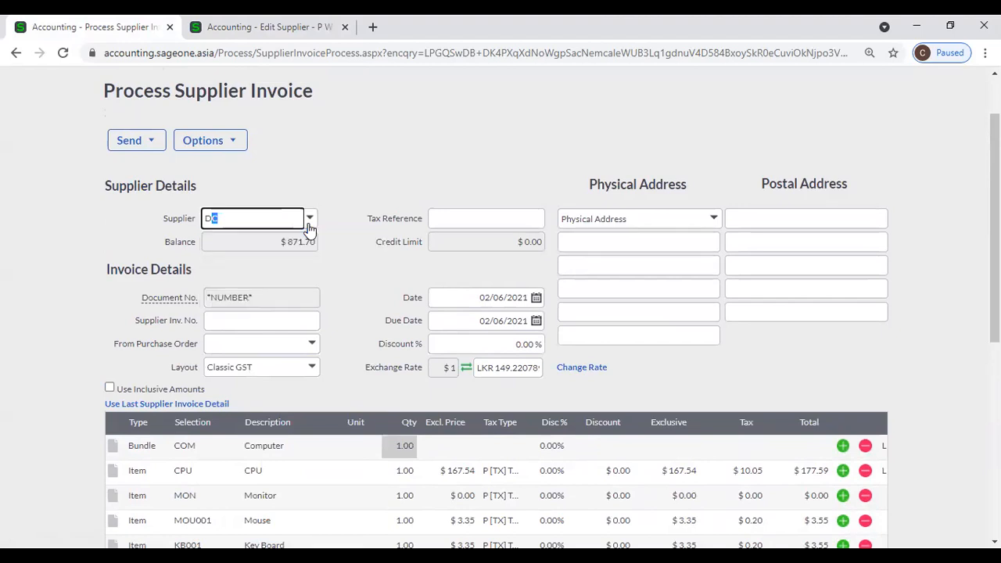
pyautogui.click(466, 348)
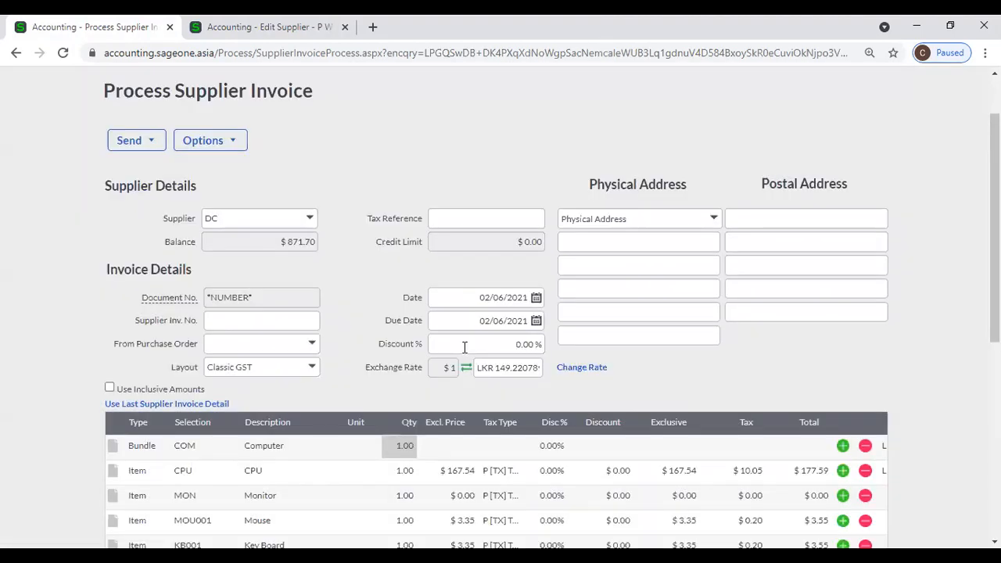
pyautogui.scroll(-1, 262, 359)
pyautogui.scroll(2, 263, 268)
# Step: Leave the current invoice for the supplier invoices list and start a new supplier invoice
pyautogui.moveTo(226, 127)
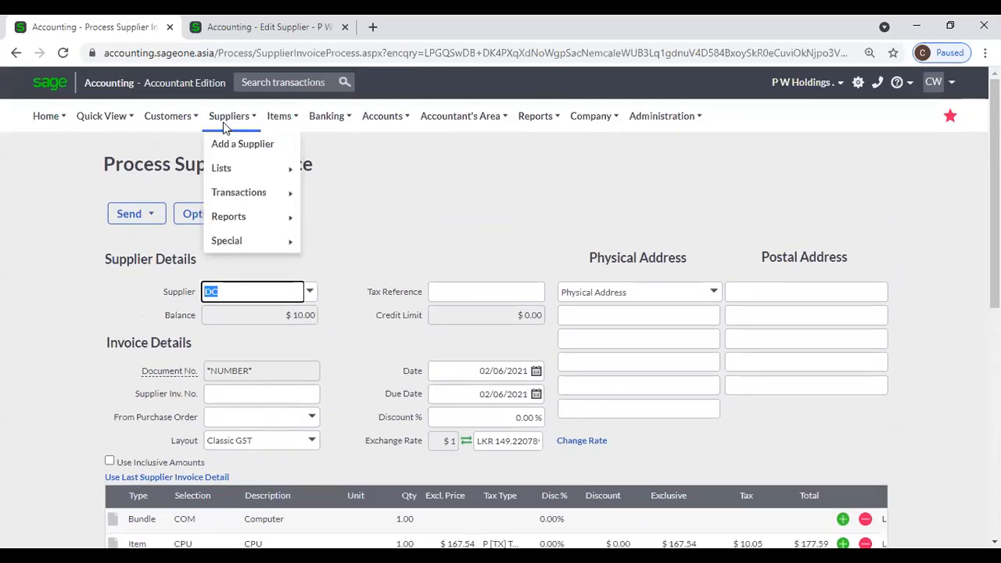
pyautogui.moveTo(244, 193)
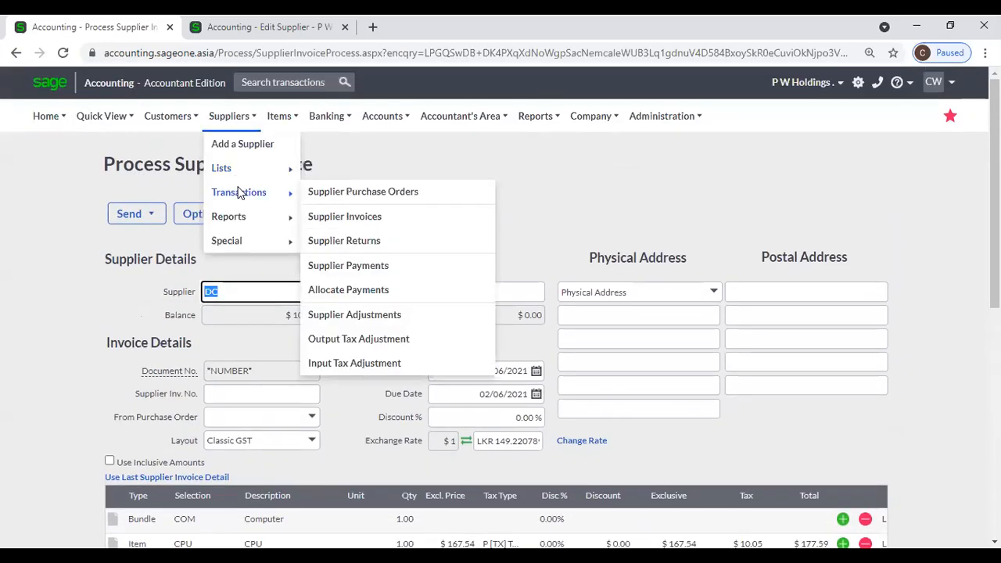
pyautogui.click(344, 218)
pyautogui.press('Return')
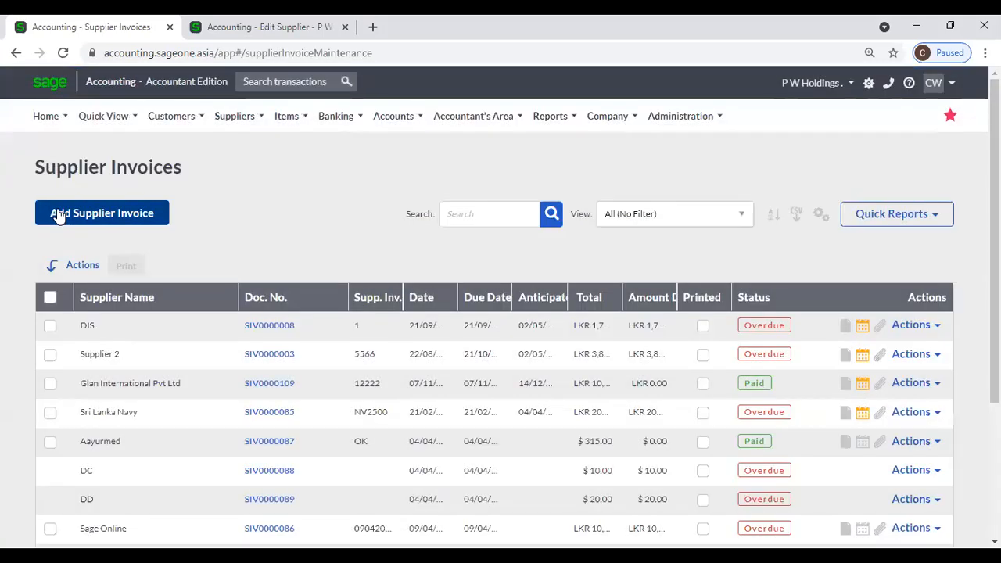
pyautogui.click(117, 215)
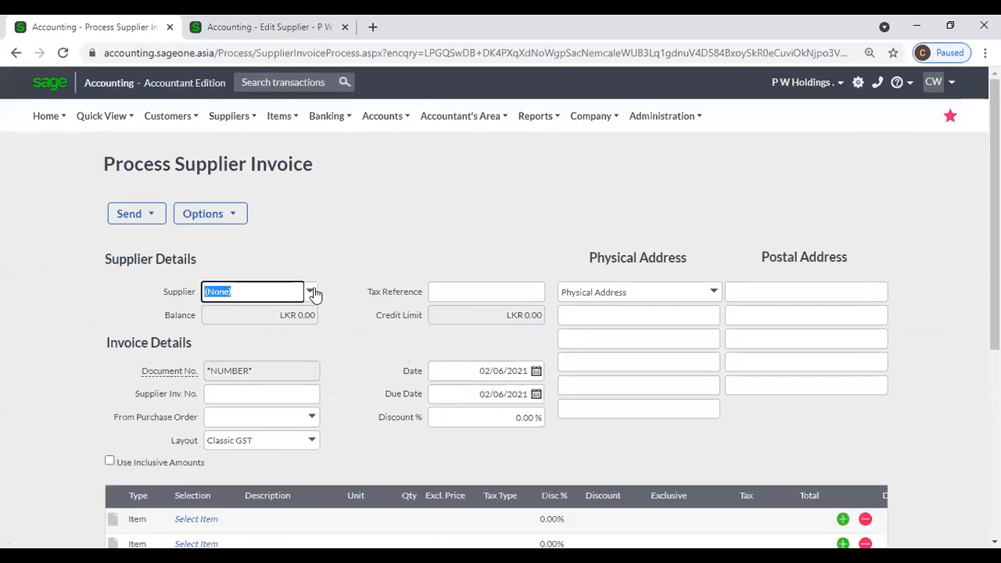
# Step: Choose P W Holdings as the supplier of the new invoice
pyautogui.click(313, 293)
pyautogui.click(320, 293)
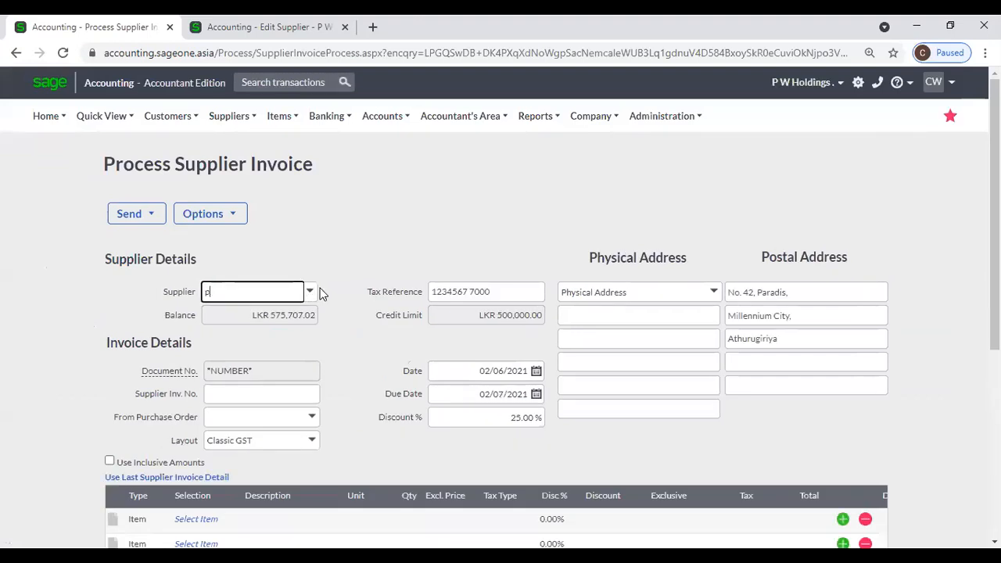
pyautogui.write('p')
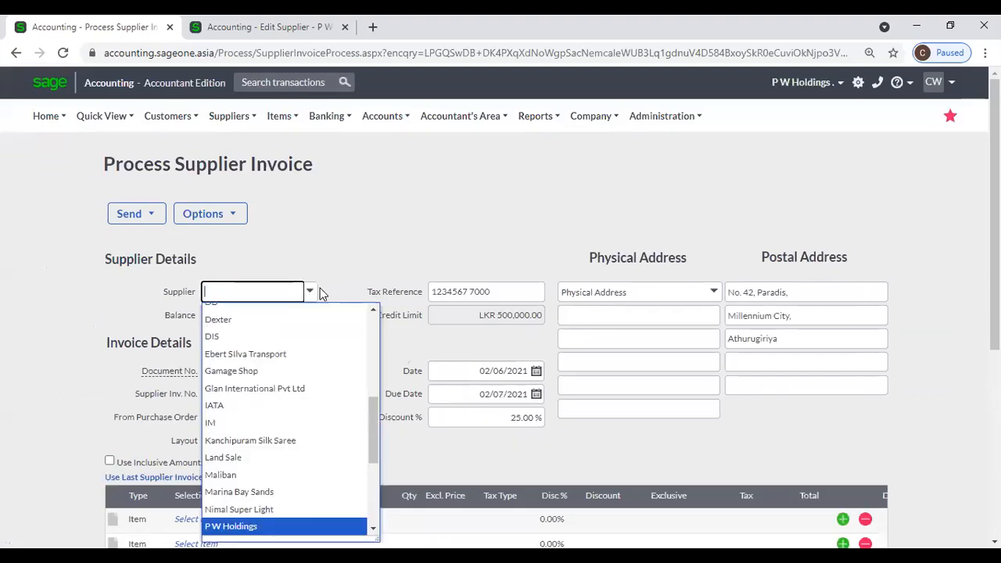
pyautogui.press('Return')
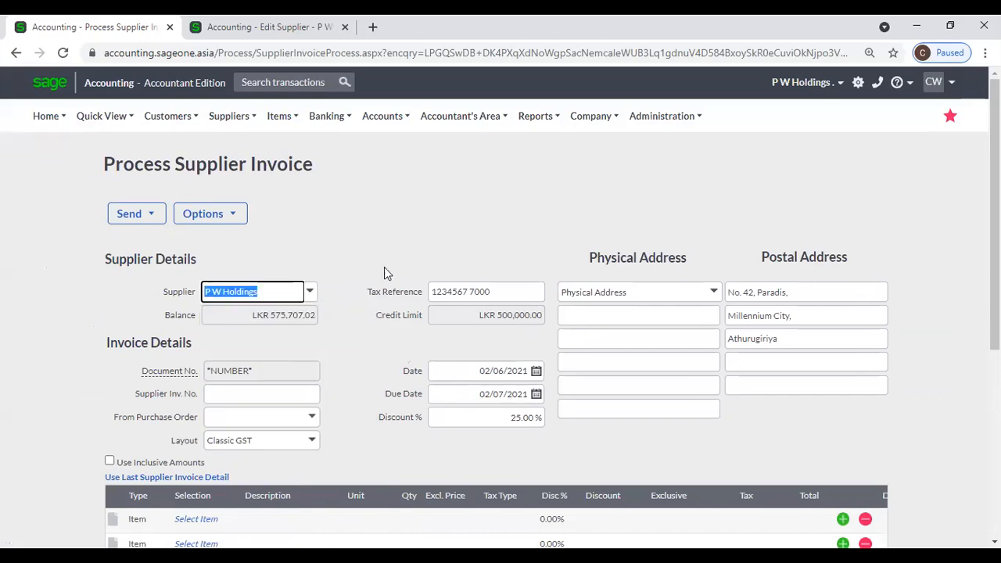
# Step: Keep the first invoice line's type as Item and view the items available for selection
pyautogui.scroll(-3, 324, 362)
pyautogui.click(143, 301)
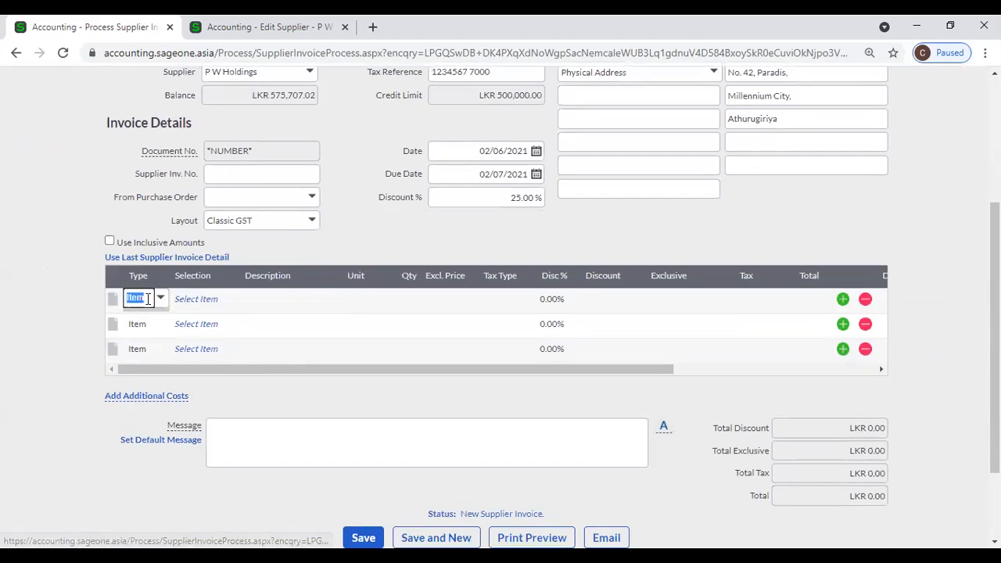
pyautogui.click(160, 298)
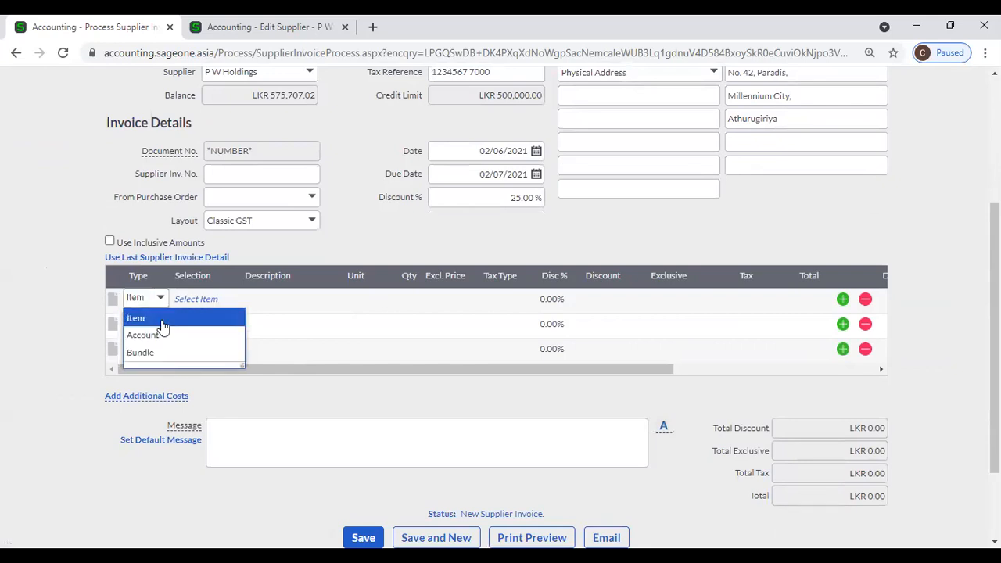
pyautogui.click(162, 320)
pyautogui.click(195, 298)
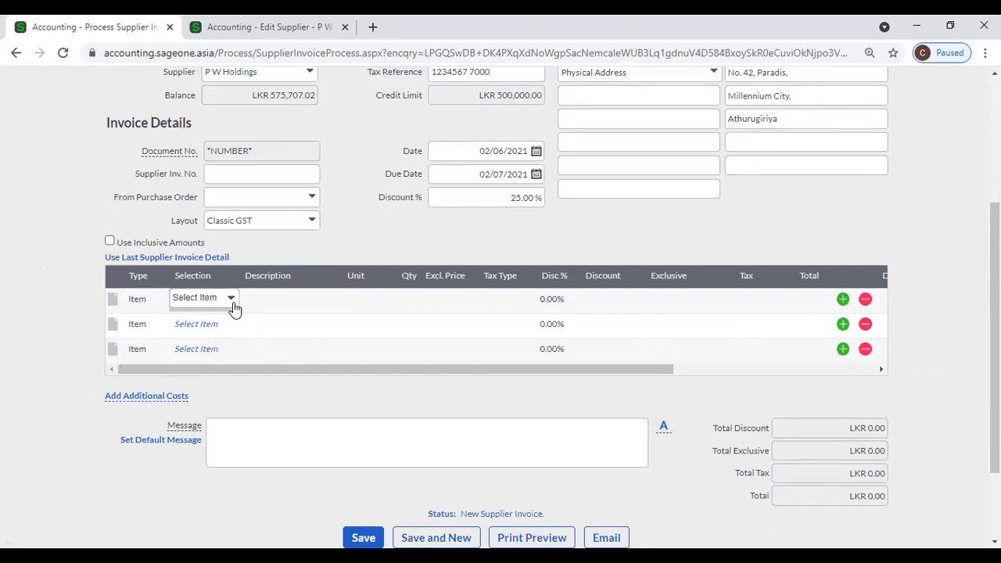
pyautogui.click(231, 300)
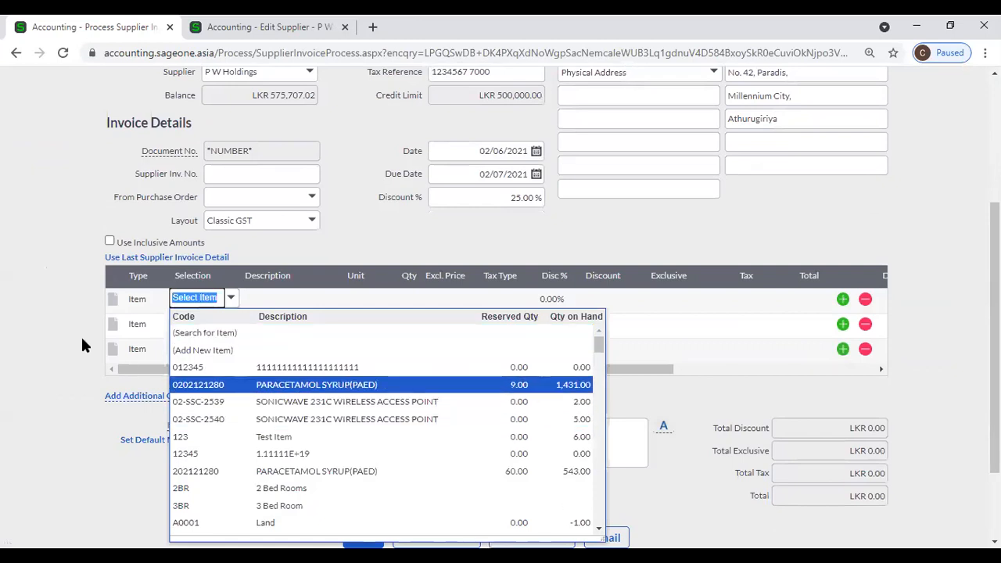
# Step: Switch the first invoice line's type to Account and view the accounts available for selection
pyautogui.click(134, 299)
pyautogui.click(158, 304)
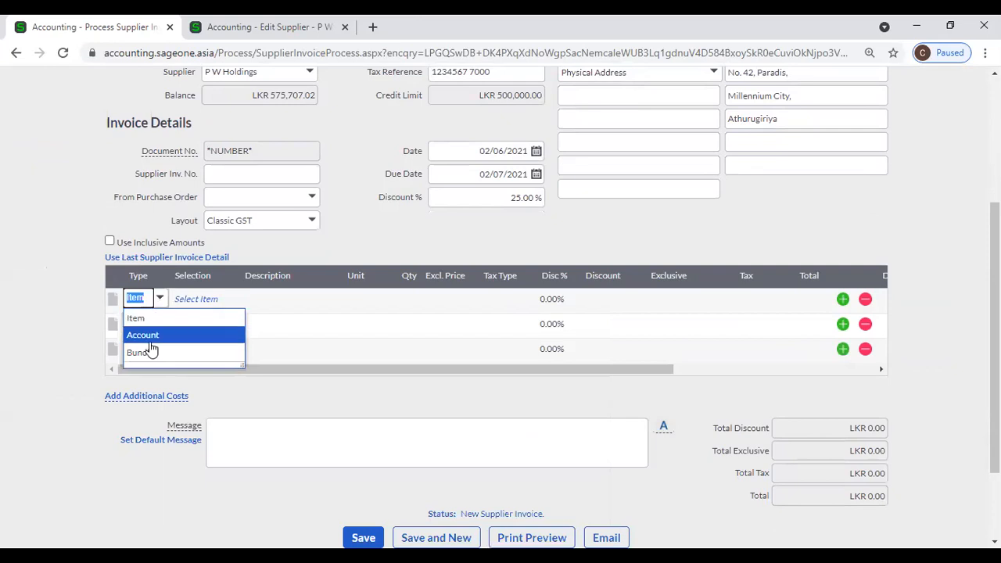
pyautogui.click(148, 335)
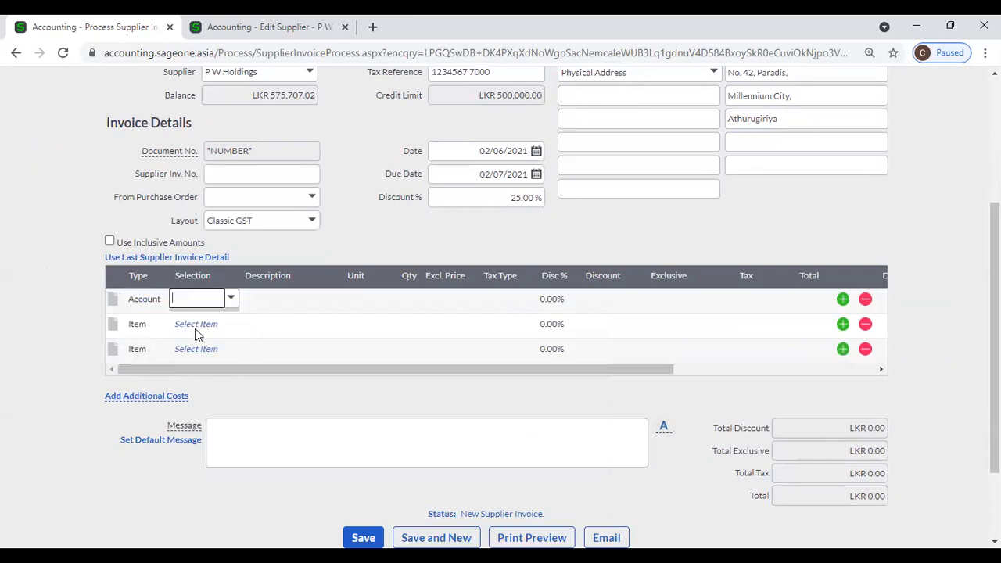
pyautogui.click(231, 300)
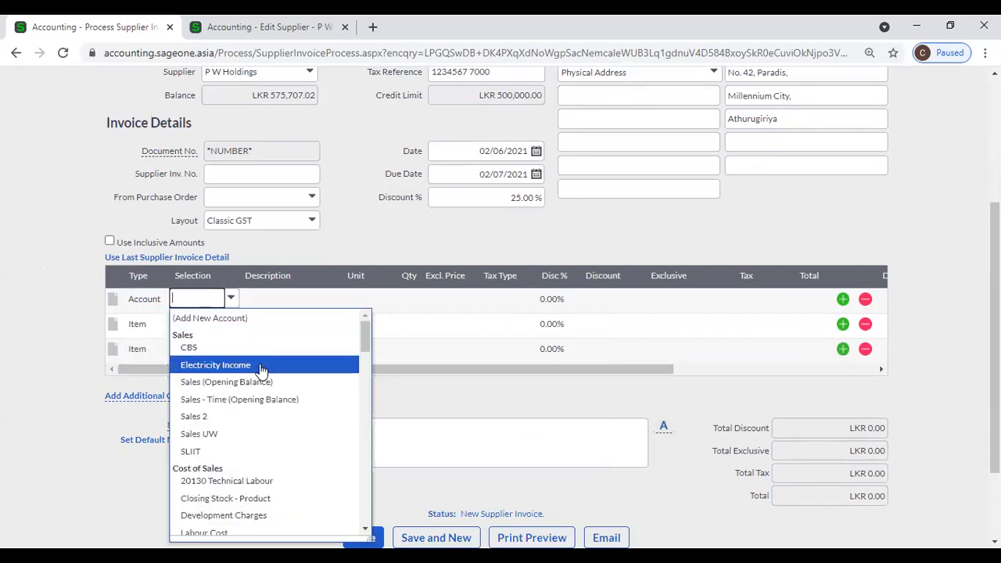
# Step: Switch the first invoice line's type to Bundle and view the bundles available for selection
pyautogui.click(161, 301)
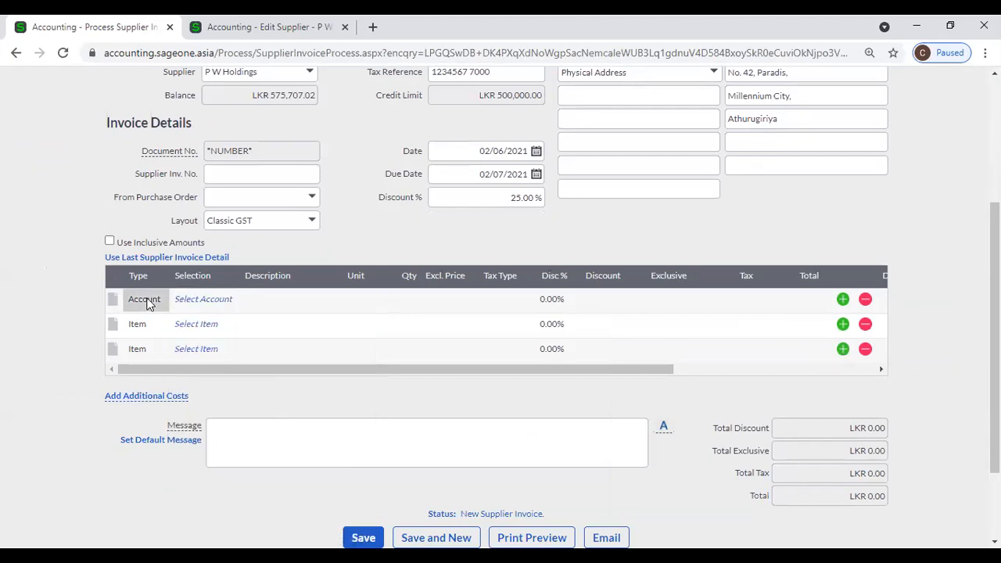
pyautogui.click(159, 299)
pyautogui.click(171, 352)
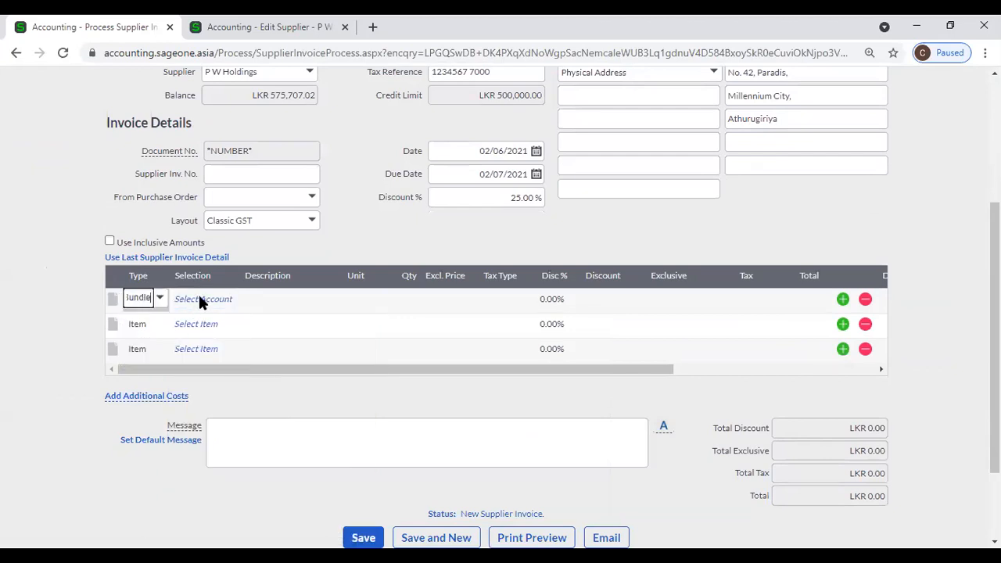
pyautogui.click(231, 300)
pyautogui.click(232, 300)
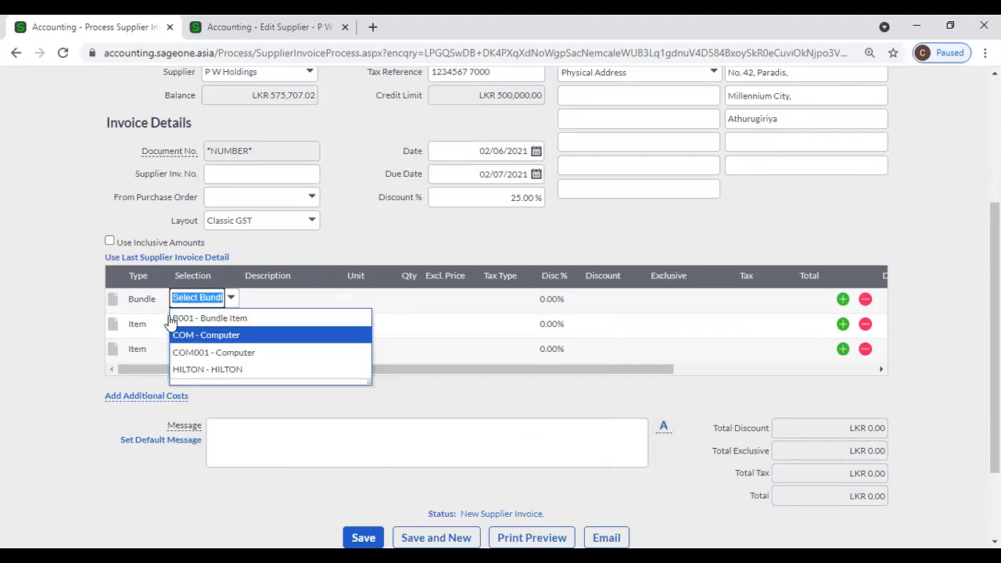
# Step: Switch the first invoice line's type back to Item and view its item choices again
pyautogui.click(148, 300)
pyautogui.click(158, 301)
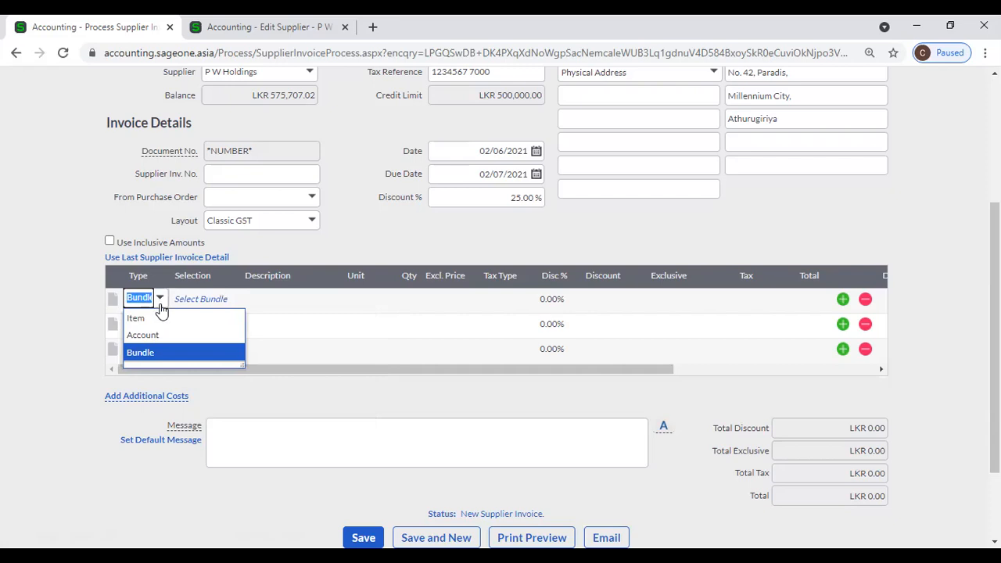
pyautogui.click(161, 319)
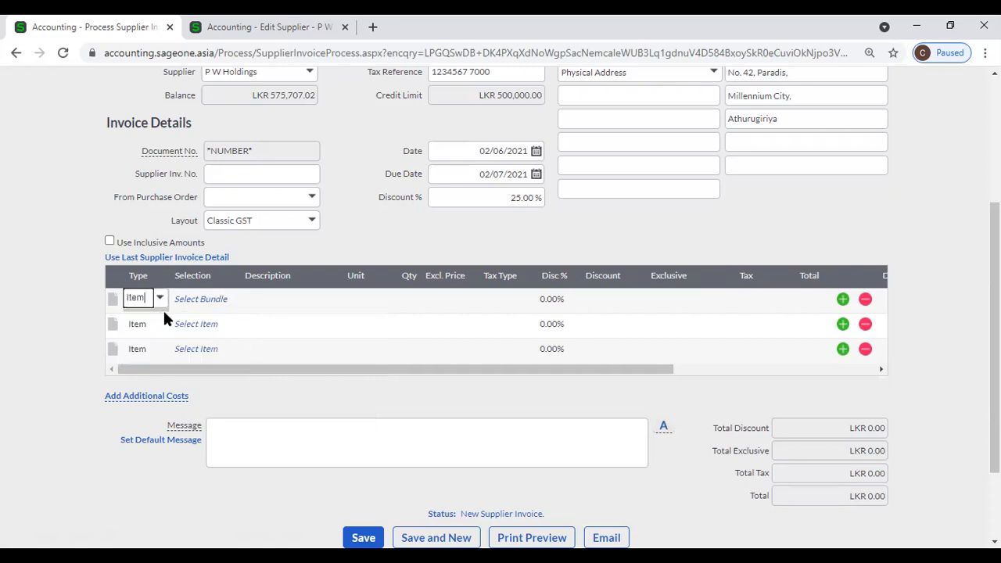
pyautogui.click(189, 310)
pyautogui.click(230, 299)
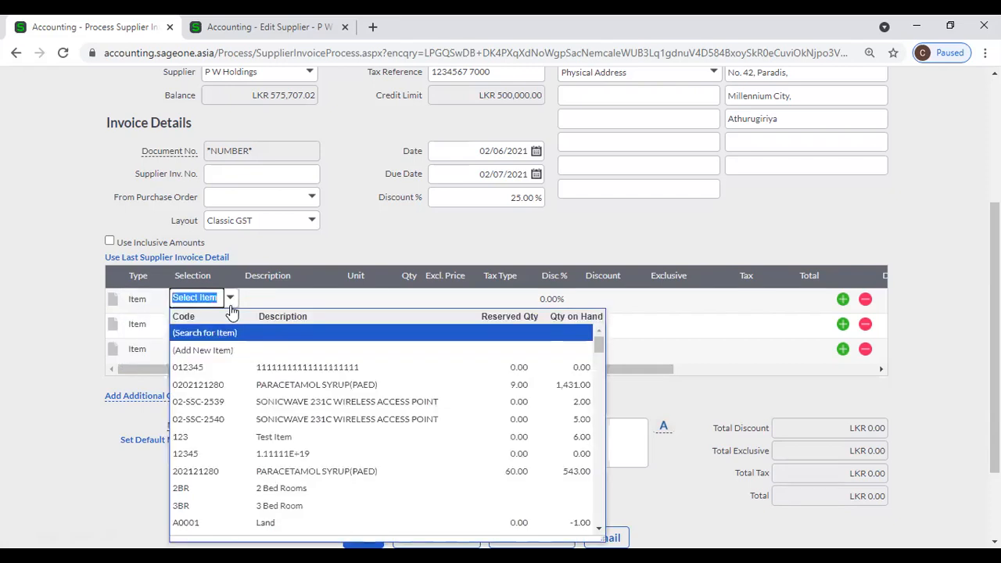
# Step: Set the first invoice line's type to Account
pyautogui.click(153, 296)
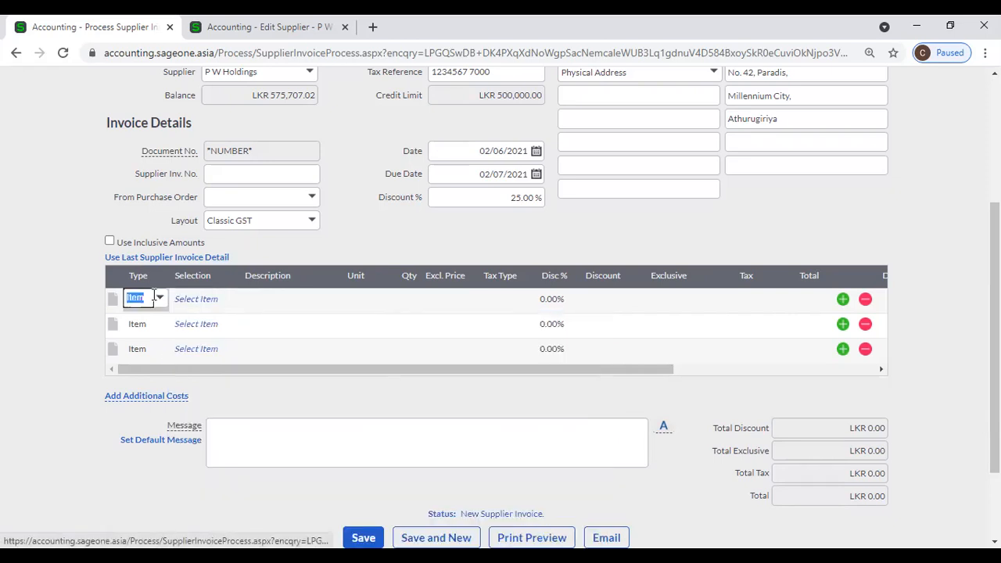
pyautogui.click(160, 299)
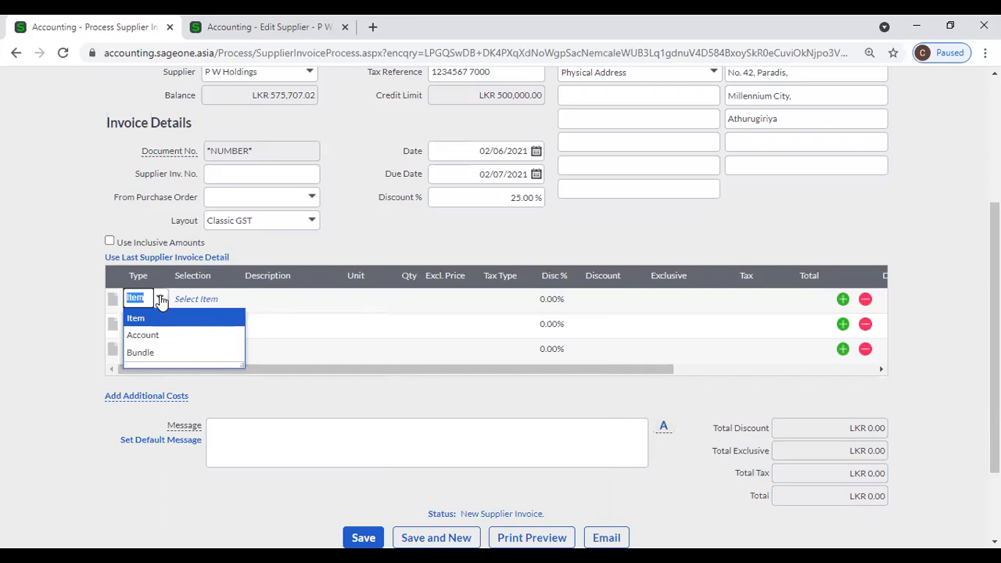
pyautogui.click(162, 336)
pyautogui.press('Tab')
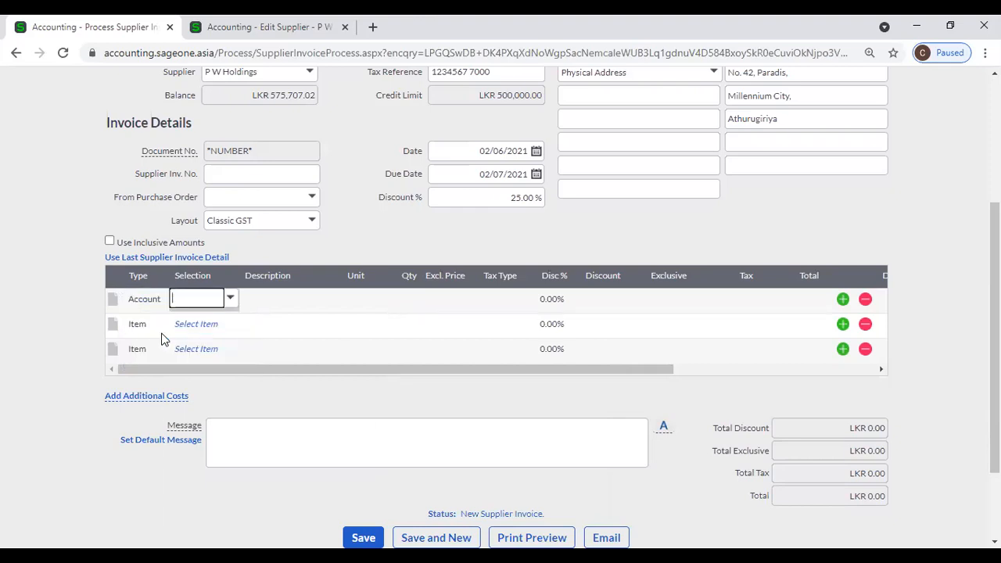
pyautogui.scroll(1, 156, 302)
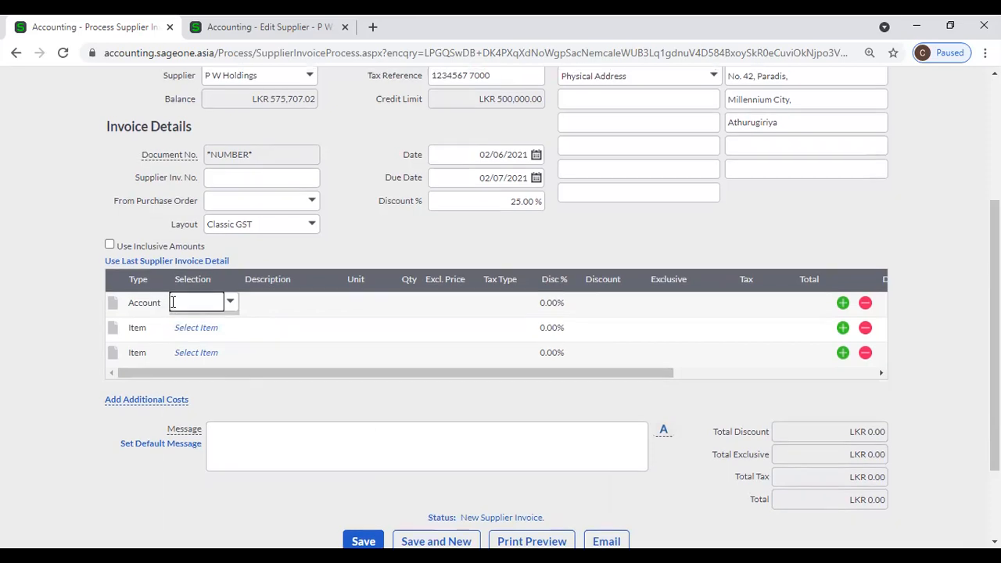
pyautogui.click(145, 375)
pyautogui.click(161, 373)
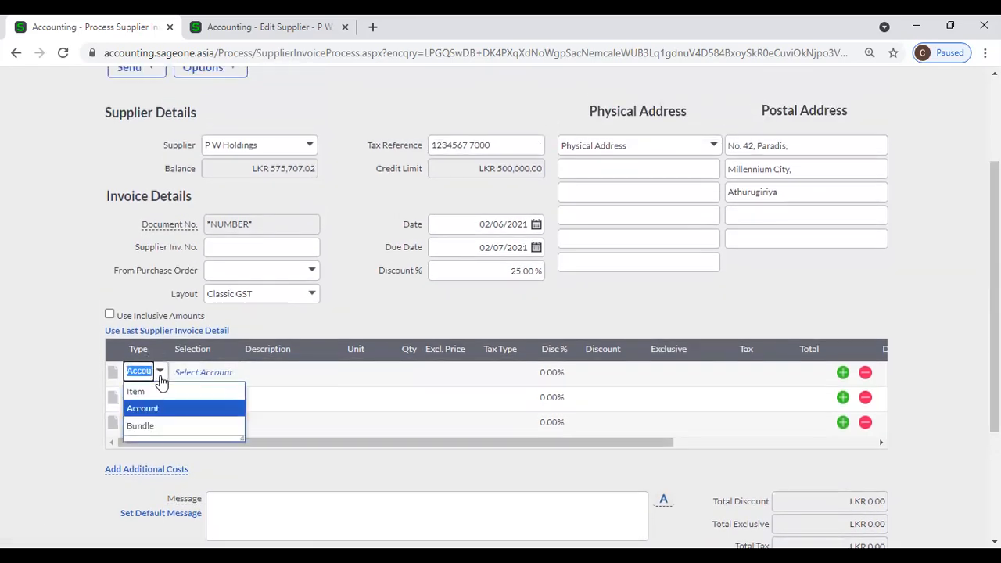
# Step: Choose Electricity Expenses as the account for the first invoice line
pyautogui.scroll(2, 160, 381)
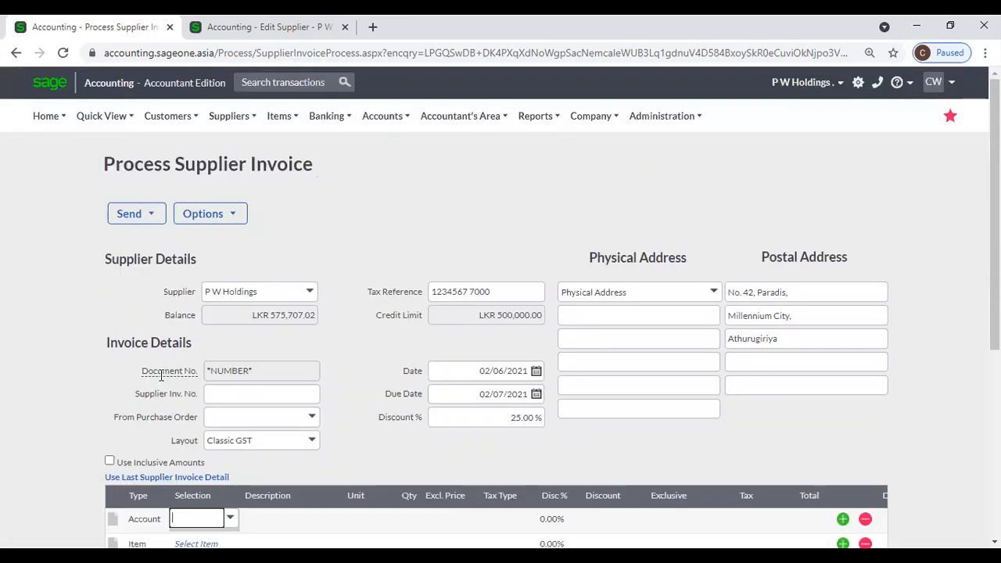
pyautogui.click(231, 522)
pyautogui.write('Electricity In')
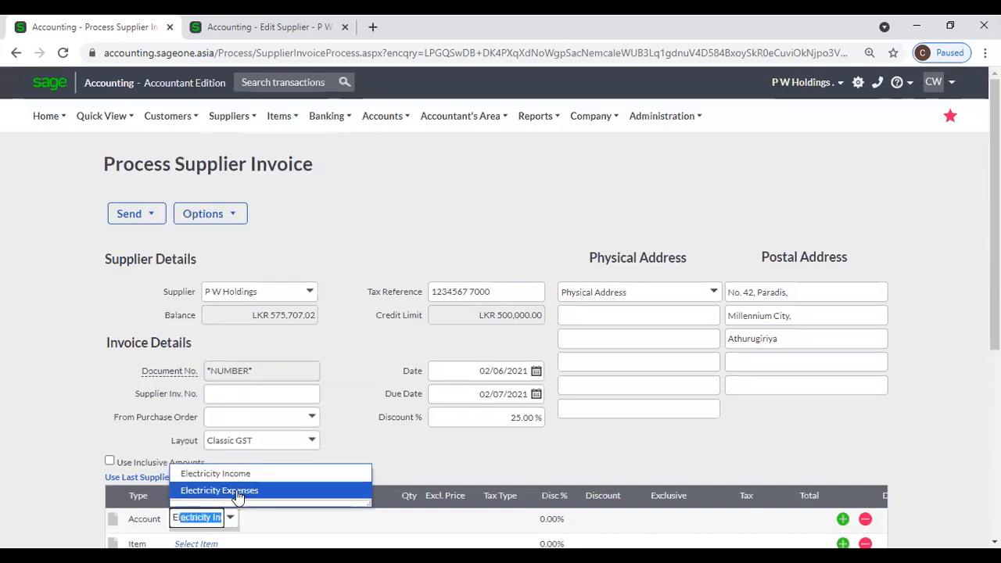
pyautogui.click(236, 490)
pyautogui.scroll(-3, 393, 459)
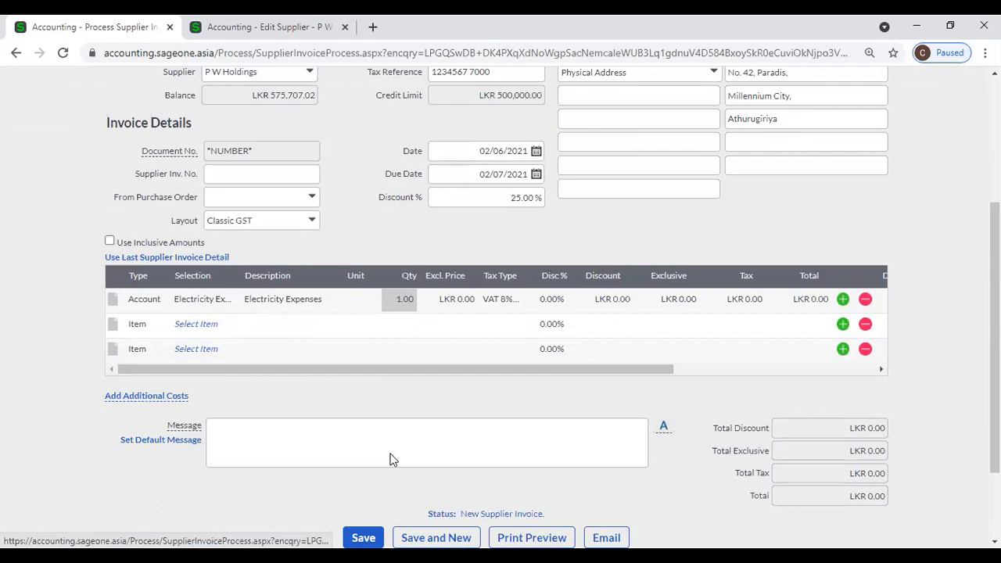
# Step: Set the exclusive price of the Electricity Expenses line to 5,000
pyautogui.click(465, 302)
pyautogui.click(464, 300)
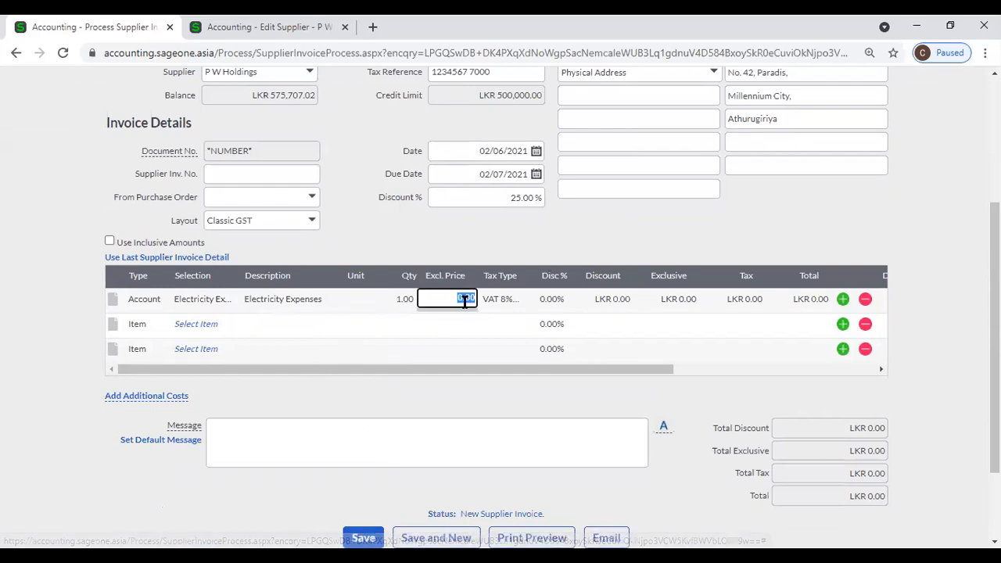
pyautogui.write('5000')
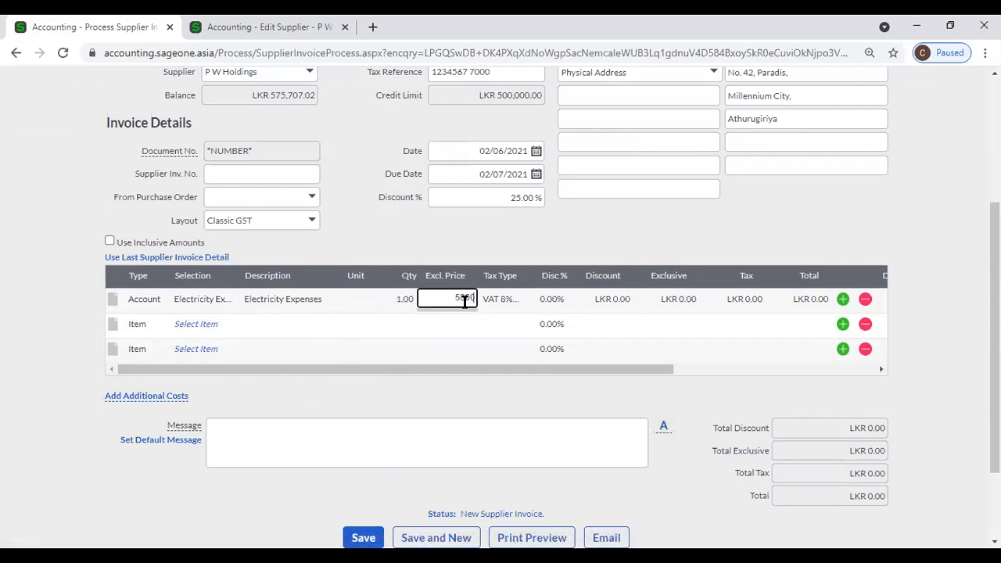
pyautogui.press('Tab')
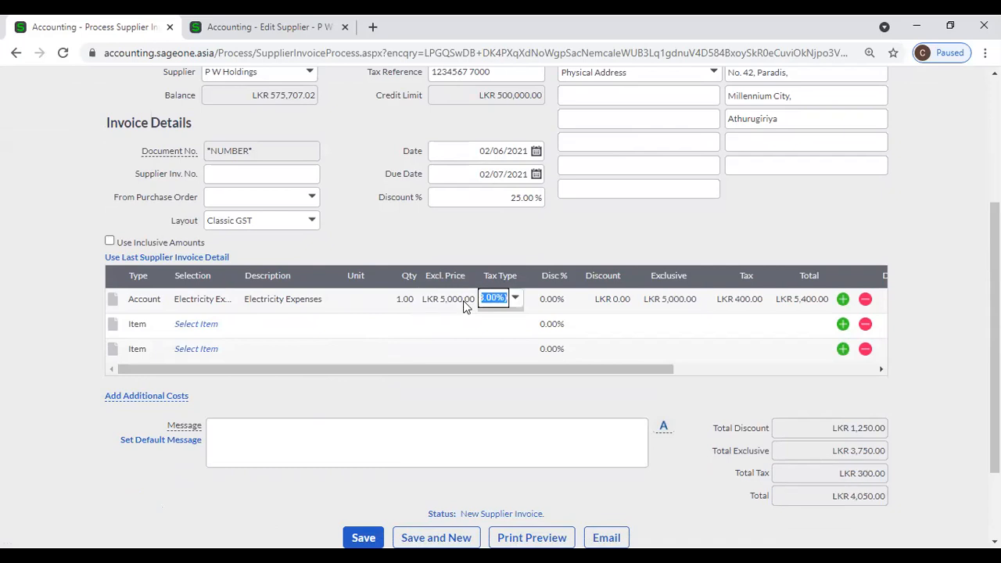
pyautogui.click(470, 230)
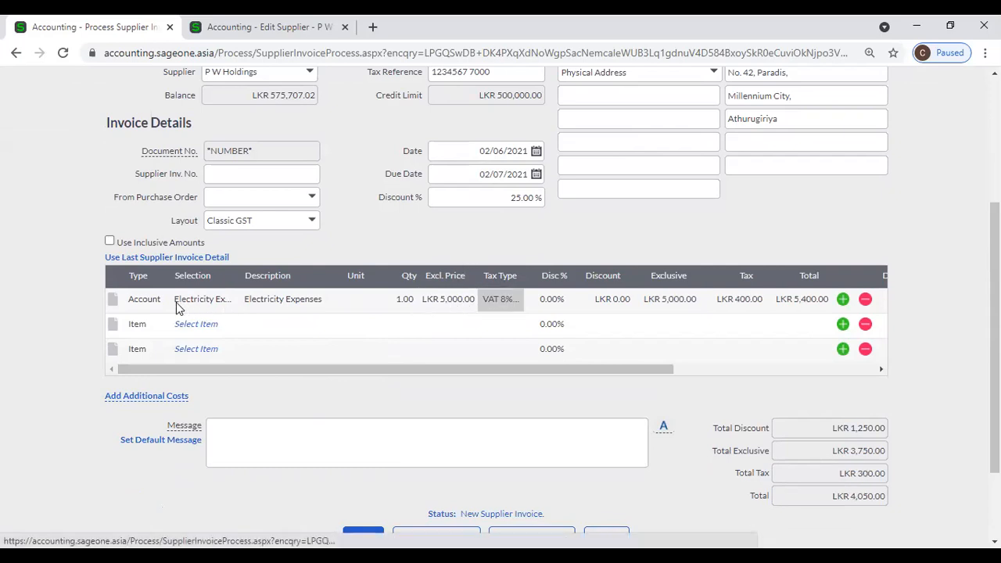
# Step: Set the second invoice line's type to Account and choose Telephone Expenses as its account
pyautogui.click(148, 322)
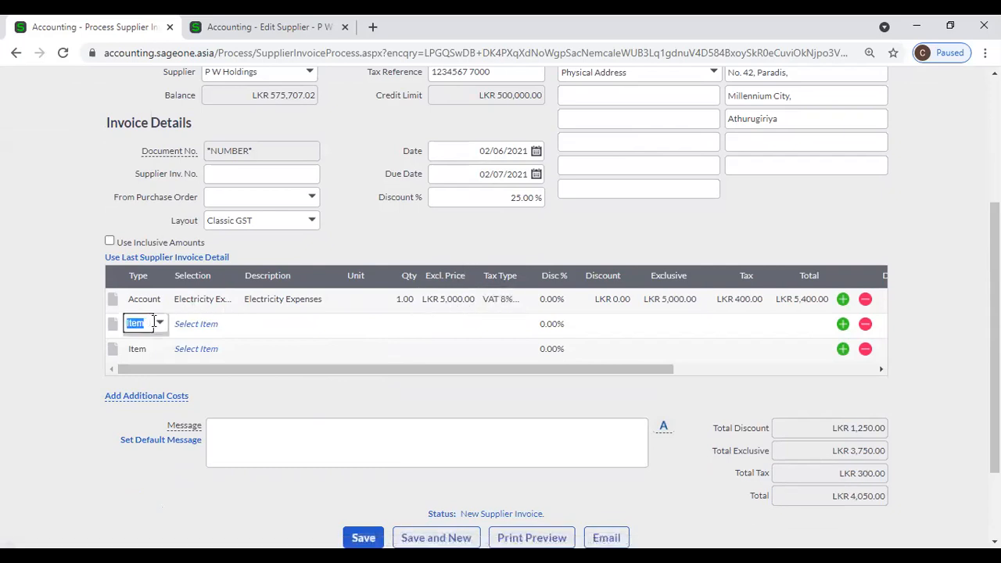
pyautogui.write('A')
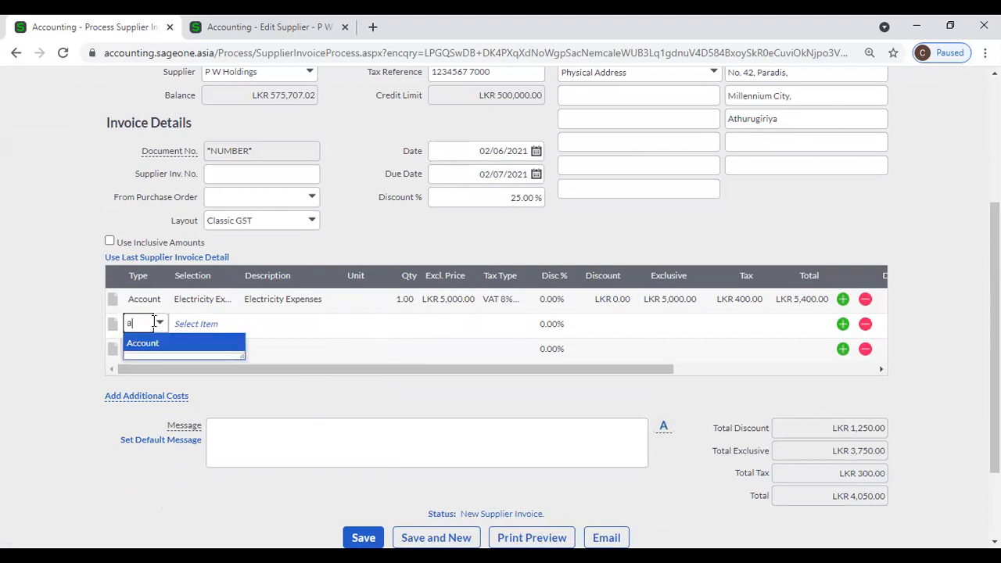
pyautogui.press('Tab')
pyautogui.scroll(-2, 244, 379)
pyautogui.write('W')
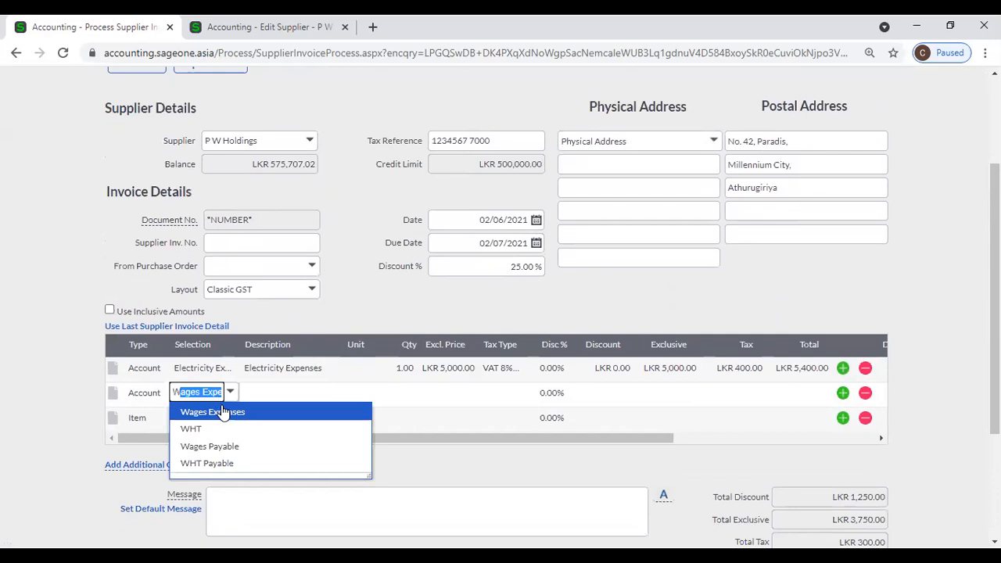
pyautogui.press('BackSpace')
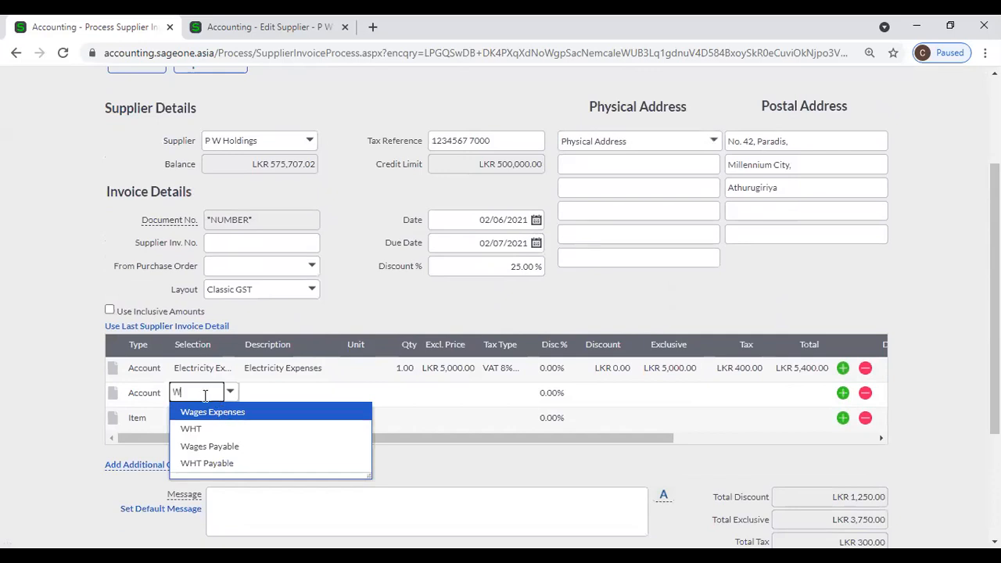
pyautogui.press('BackSpace')
pyautogui.write('Tax Consult')
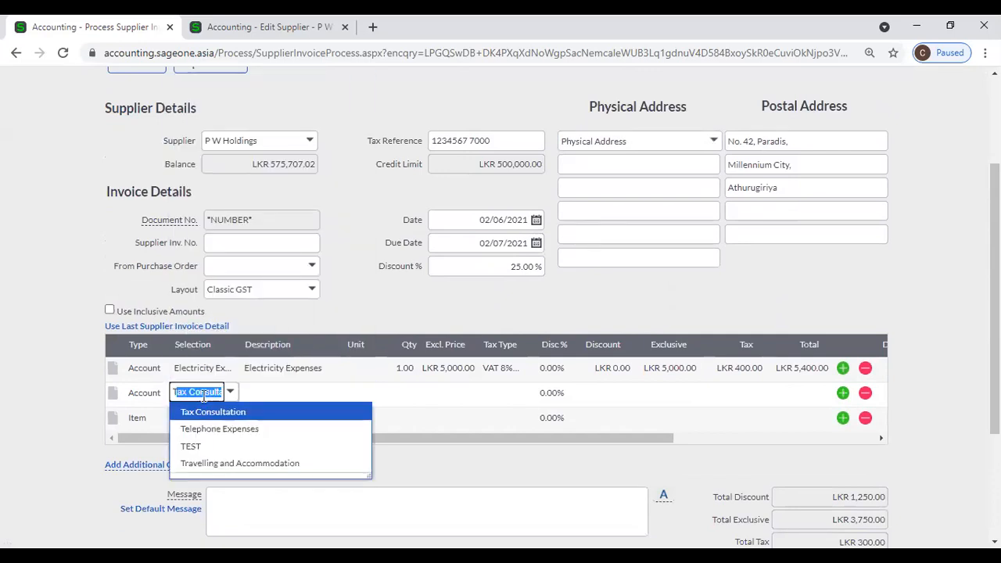
pyautogui.press('Down')
pyautogui.press('Return')
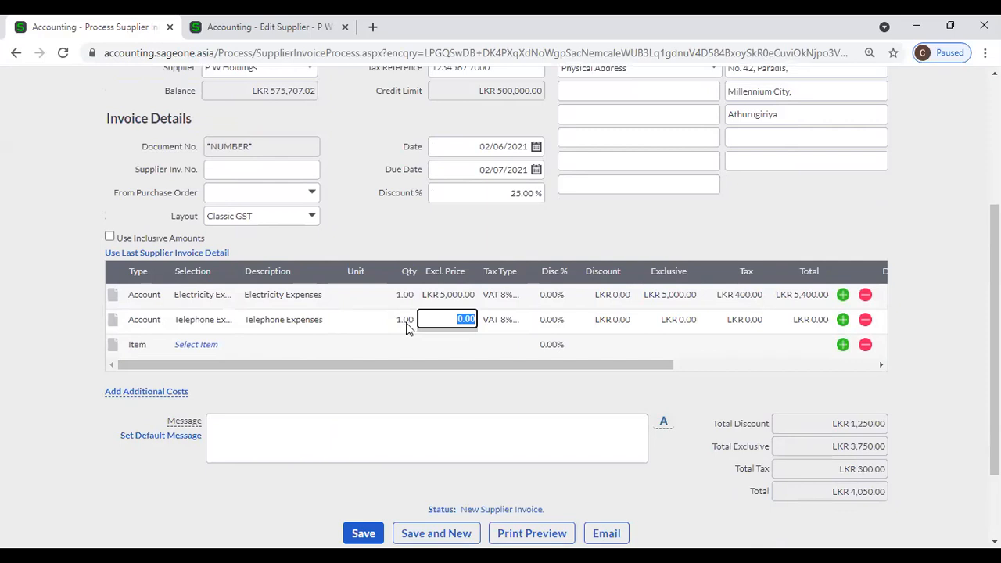
# Step: Remove the Electricity Expenses and Telephone Expenses lines from the invoice
pyautogui.click(865, 296)
pyautogui.click(865, 296)
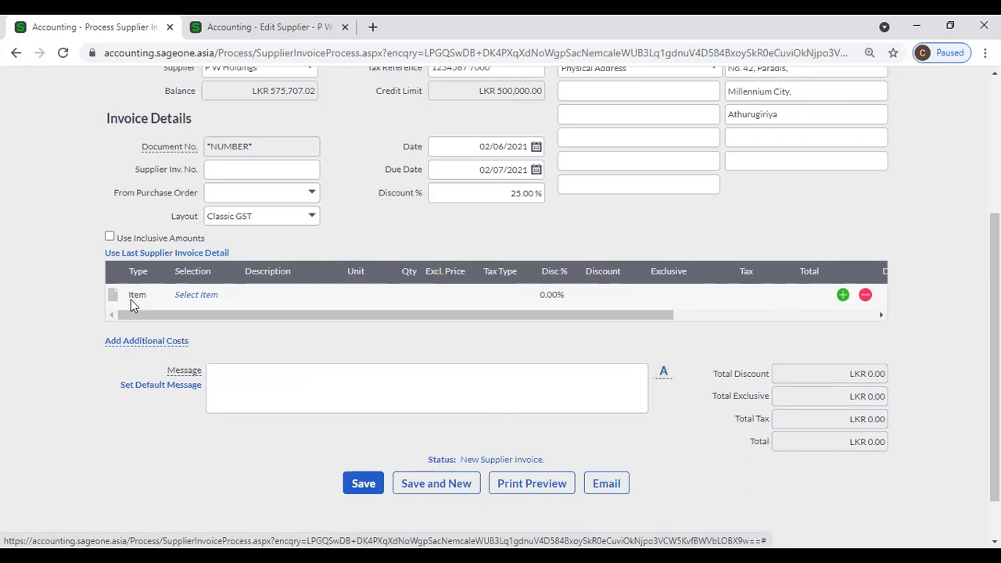
# Step: View the type options and the list of selectable items for the remaining invoice line
pyautogui.click(157, 301)
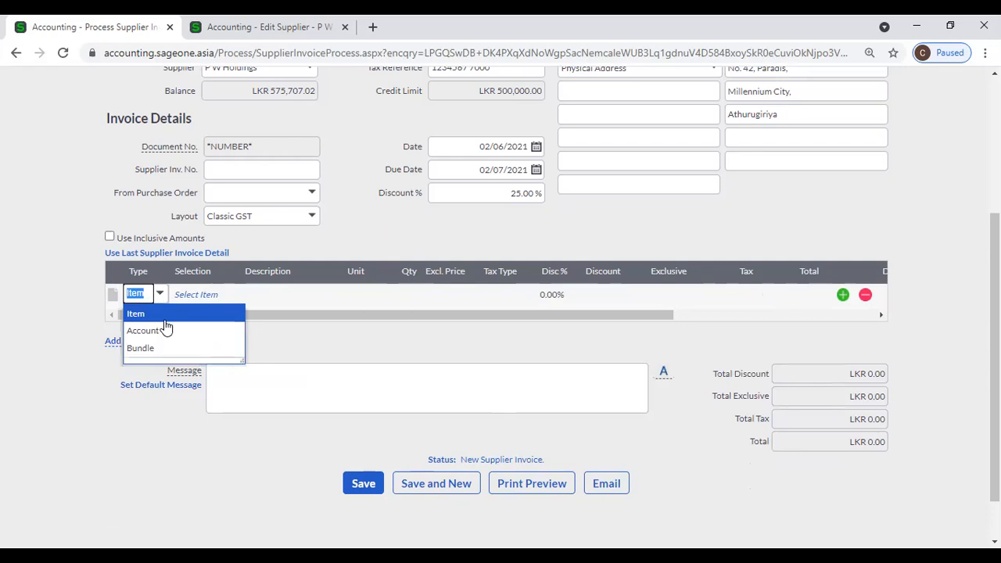
pyautogui.click(231, 295)
pyautogui.click(231, 295)
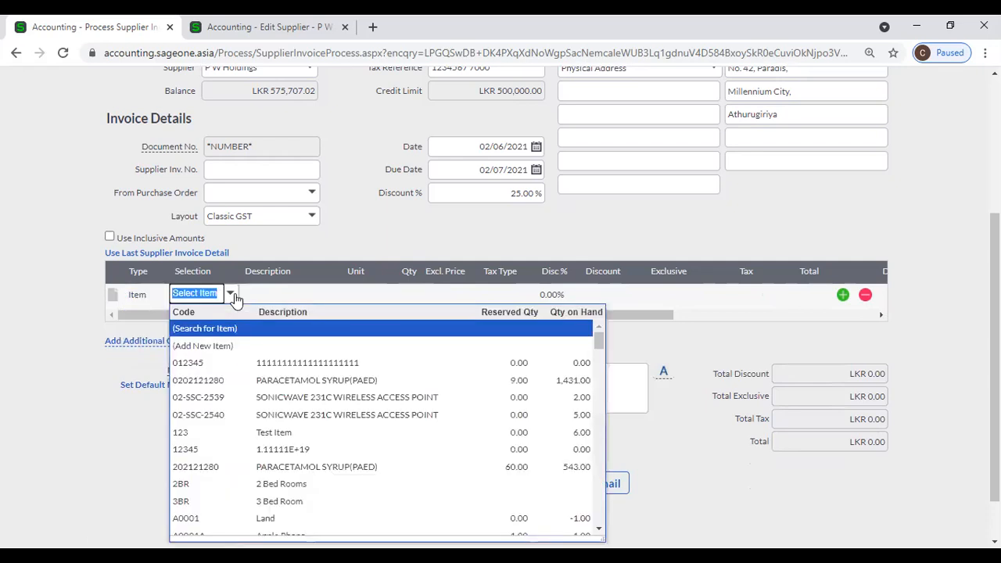
pyautogui.click(166, 295)
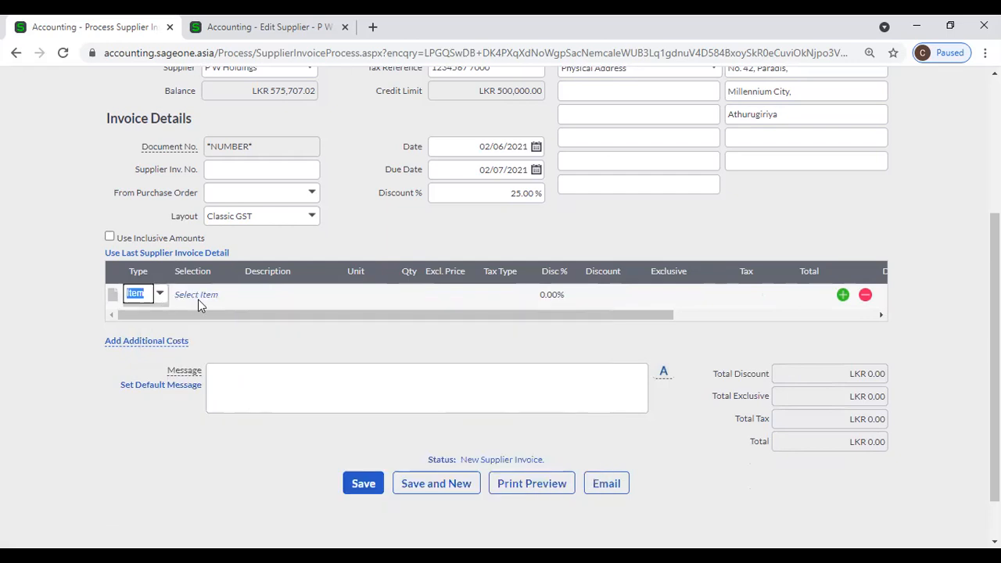
pyautogui.click(198, 298)
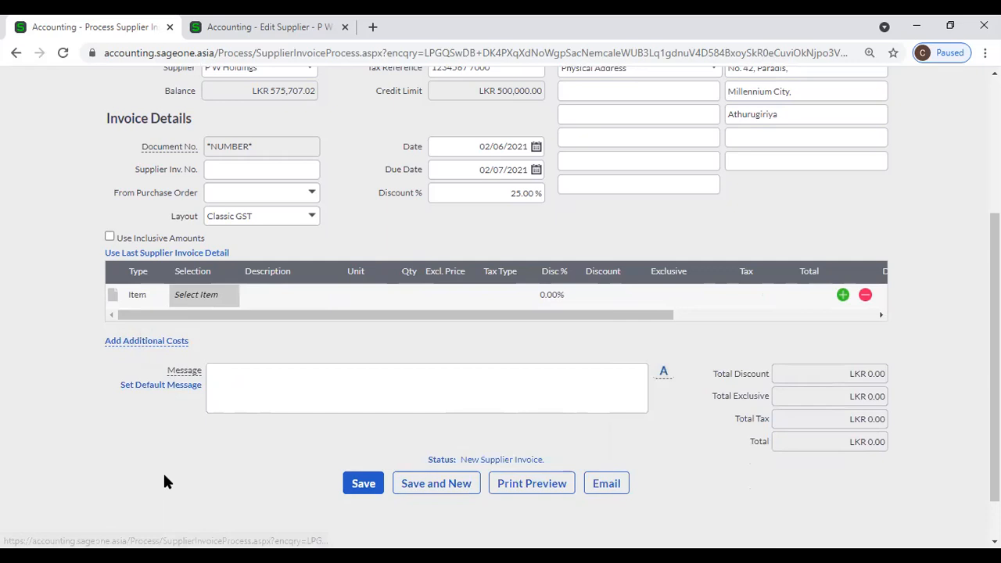
# Step: Choose the item Com001 (Computer) for the empty invoice line
pyautogui.scroll(1, 21, 465)
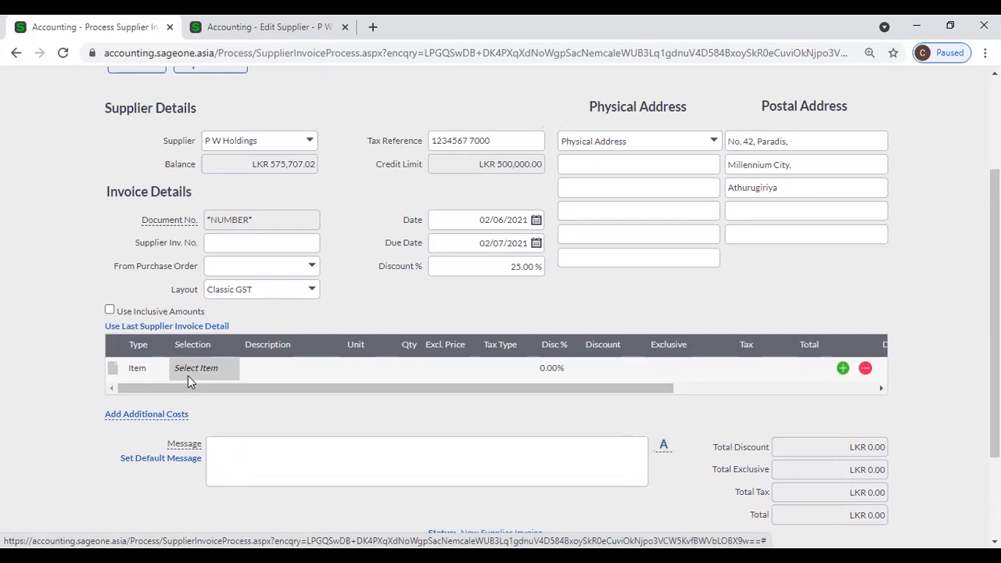
pyautogui.click(187, 375)
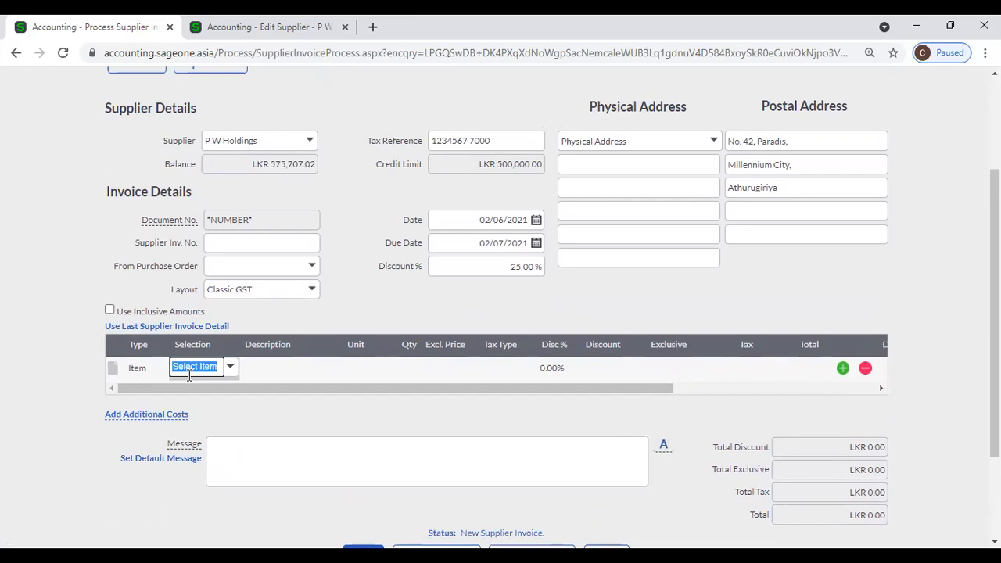
pyautogui.write('c')
pyautogui.press('BackSpace')
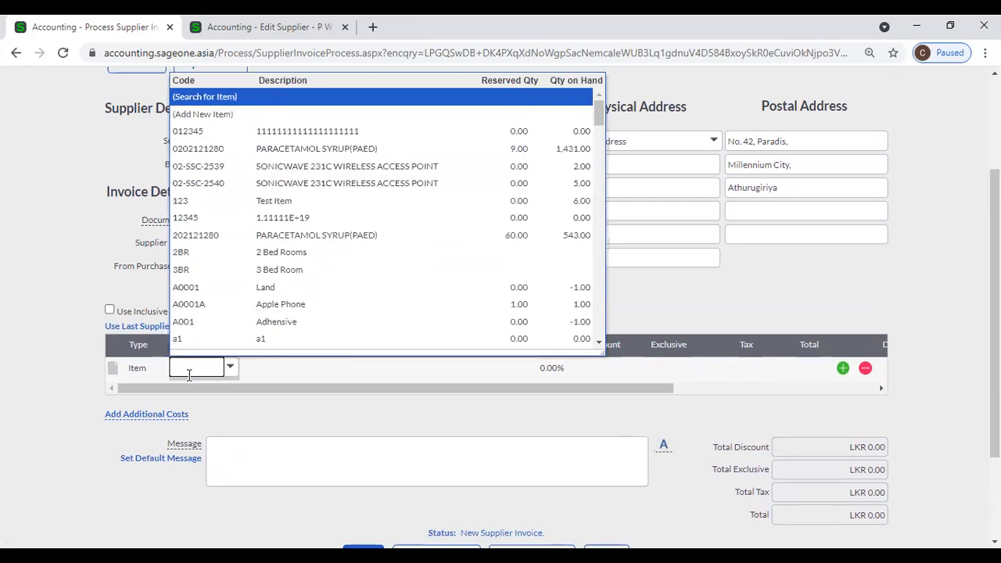
pyautogui.write('u')
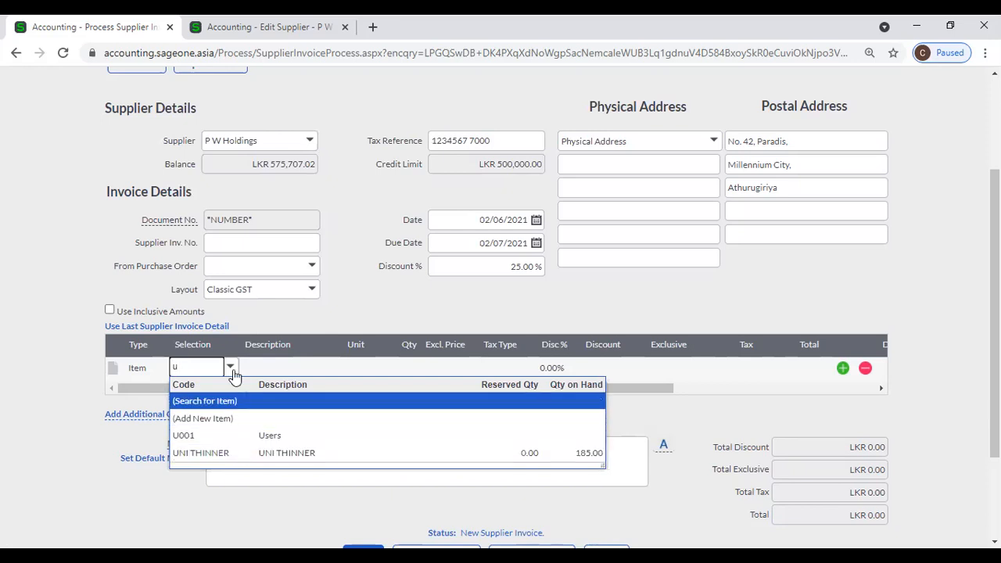
pyautogui.press('BackSpace')
pyautogui.write('c')
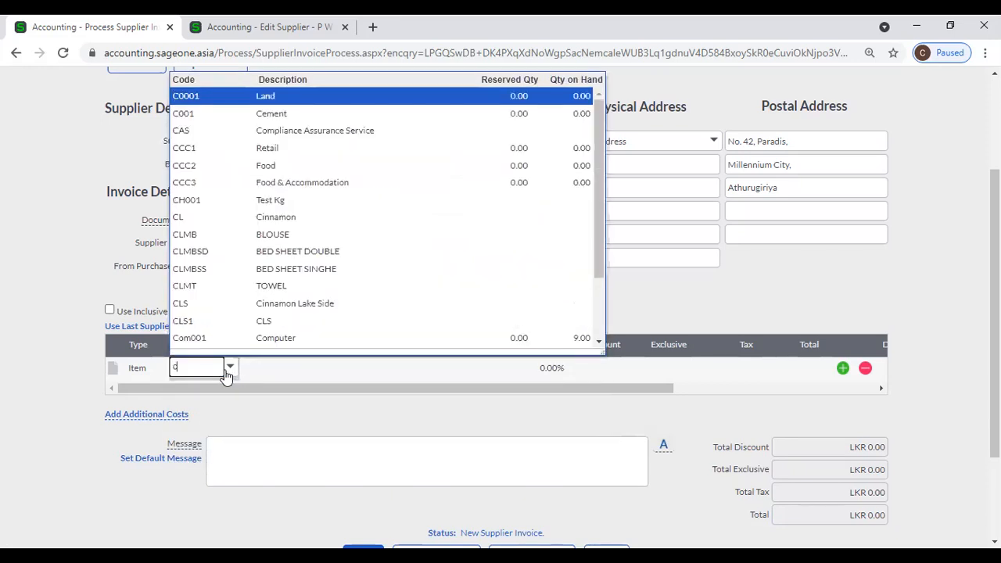
pyautogui.click(258, 340)
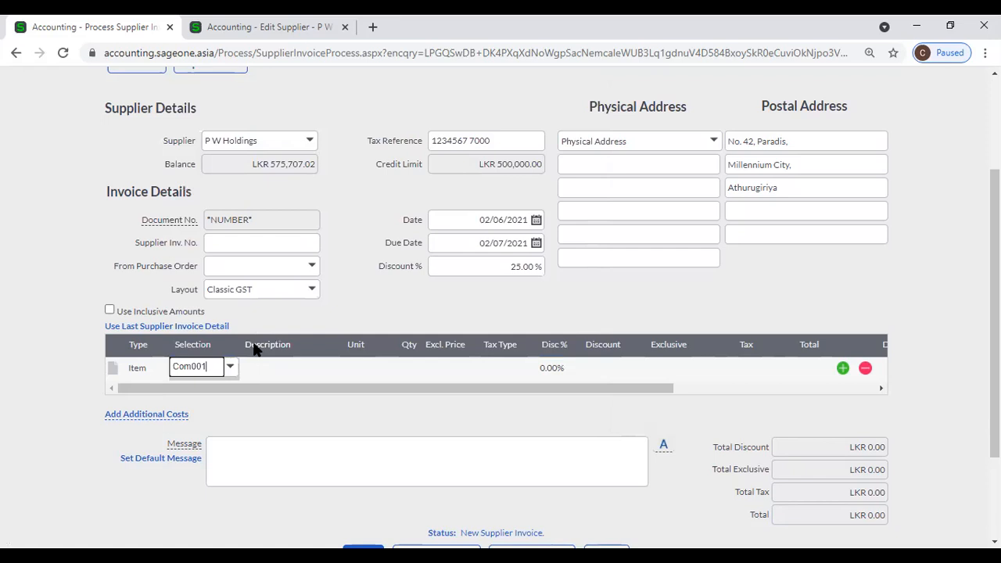
pyautogui.click(384, 315)
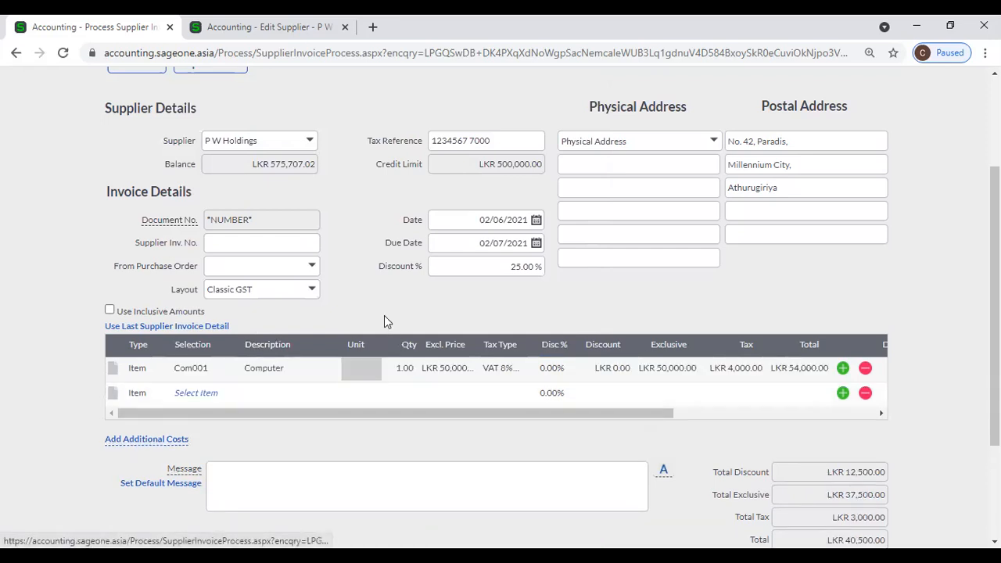
# Step: Set the quantity of the Computer line to 10 and leave its exclusive price as it is
pyautogui.click(397, 369)
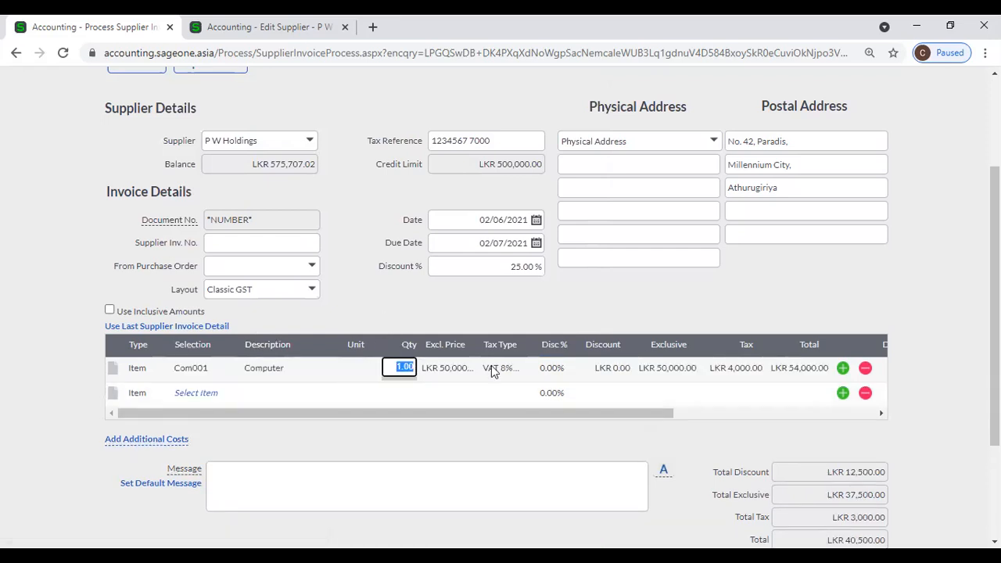
pyautogui.write('10')
pyautogui.press('Tab')
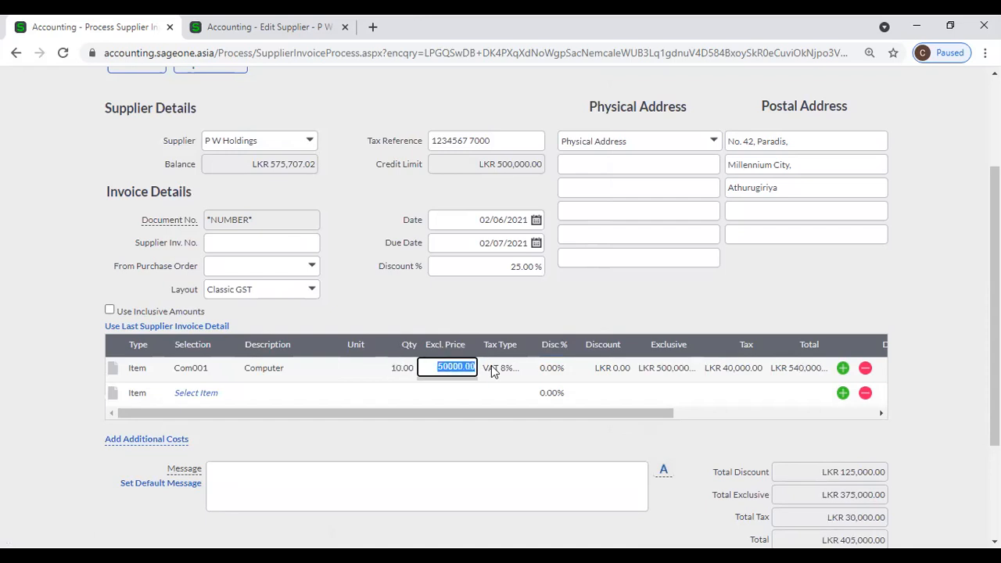
pyautogui.click(493, 313)
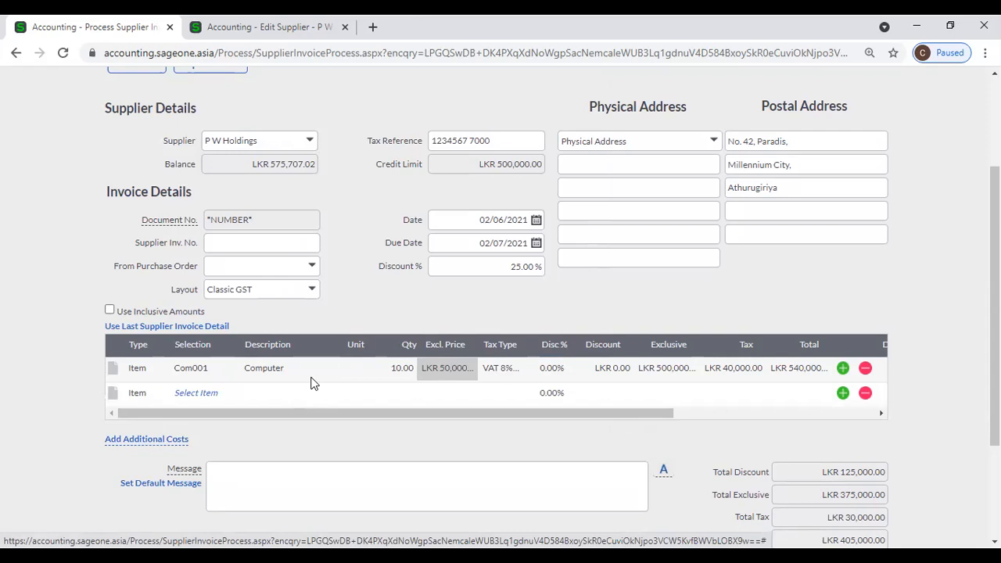
# Step: Add an additional costs section to the invoice and view the explanation of what additional costs are
pyautogui.scroll(-3, 310, 383)
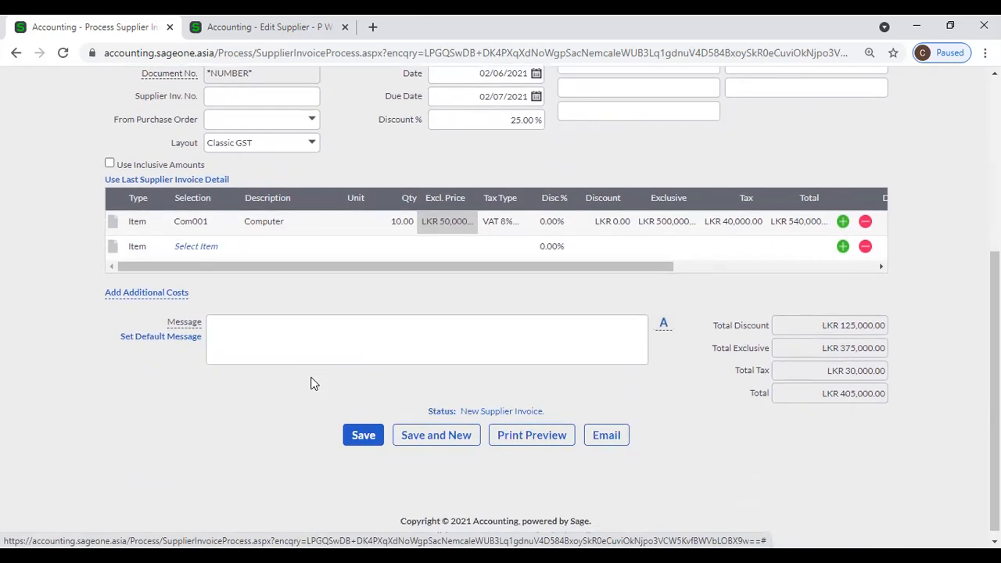
pyautogui.click(707, 266)
pyautogui.moveTo(707, 268); pyautogui.dragTo(464, 271)
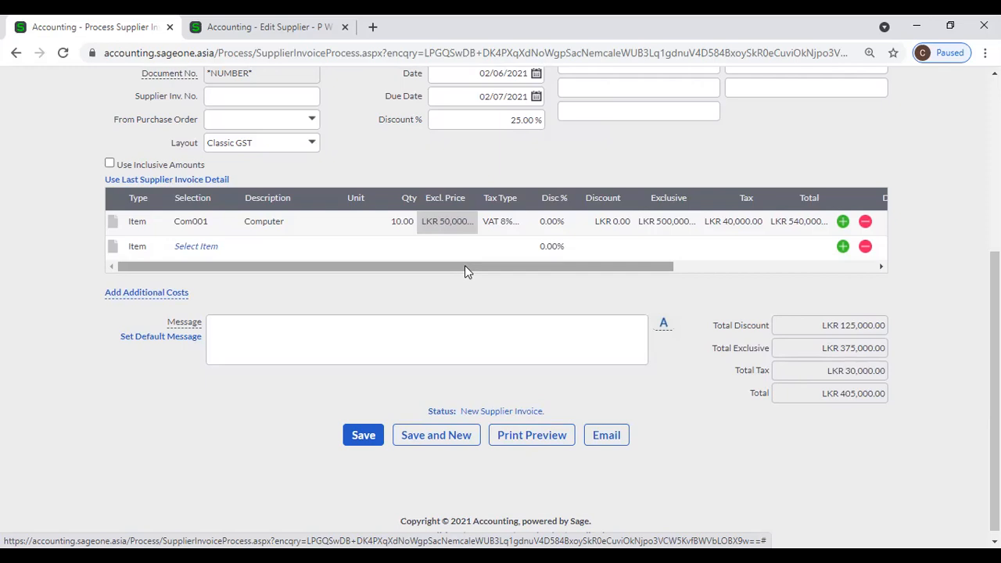
pyautogui.click(146, 295)
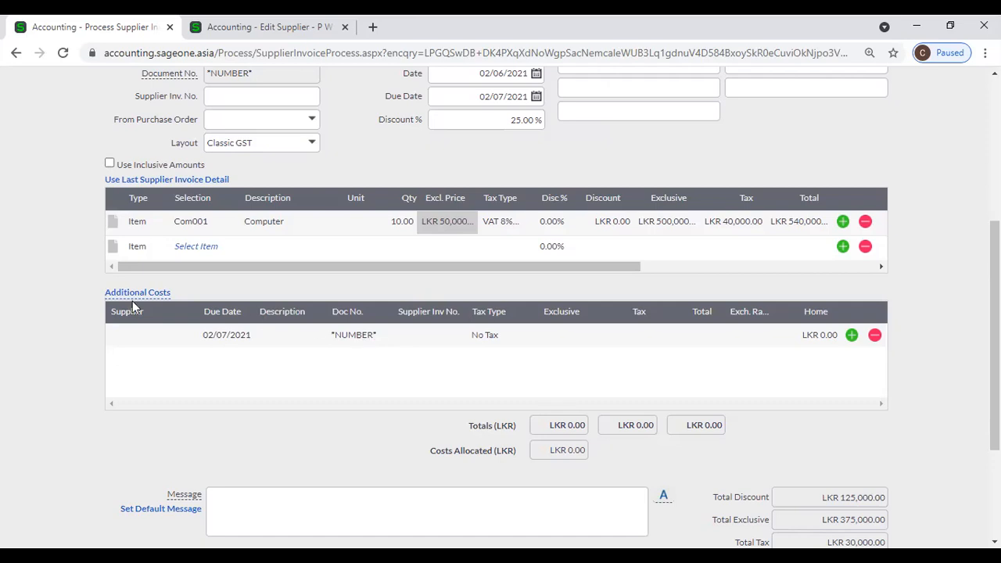
pyautogui.moveTo(134, 301)
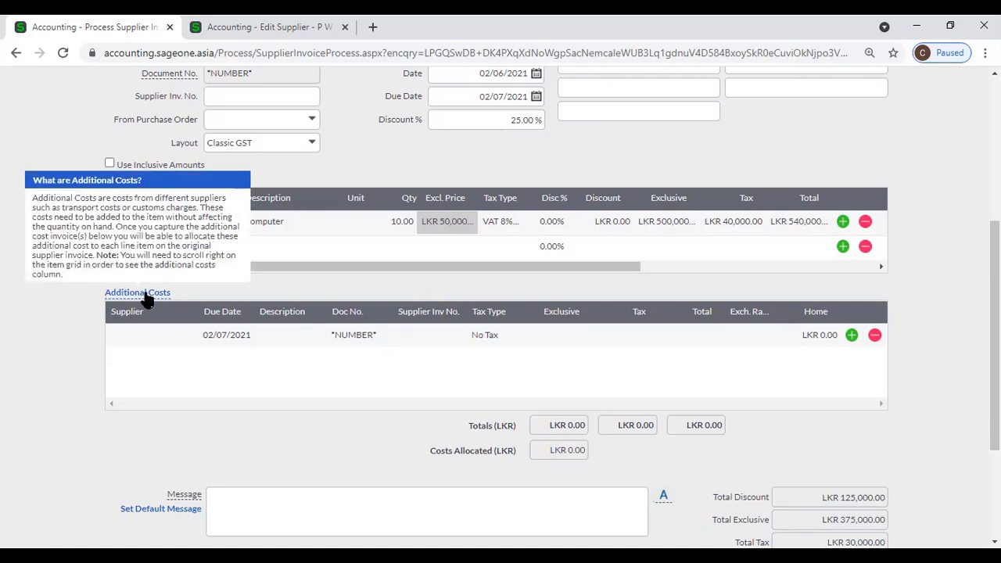
# Step: Choose Supplier 1 for the first additional cost line and enter 11 as its supplier invoice number
pyautogui.click(149, 336)
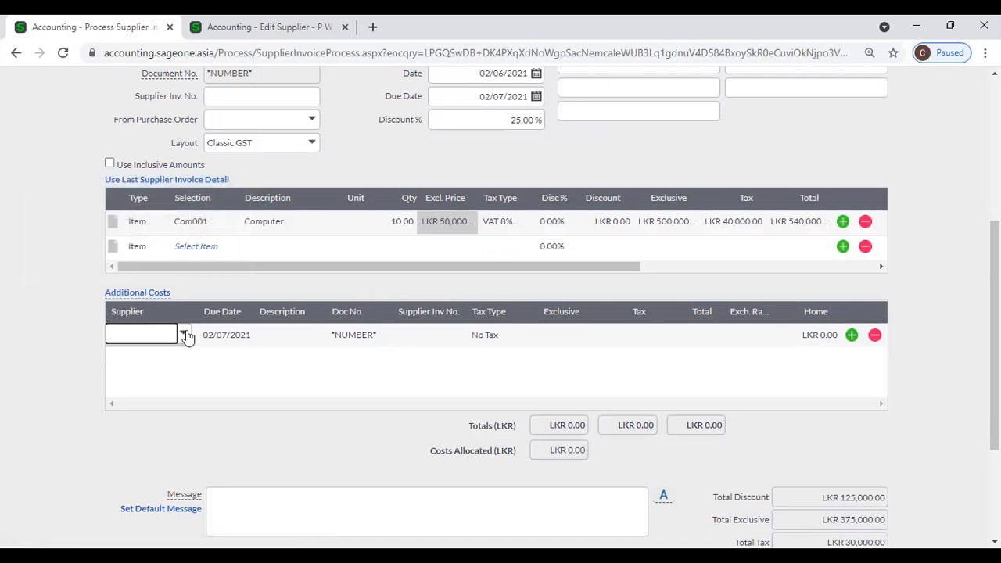
pyautogui.write('Sage Online')
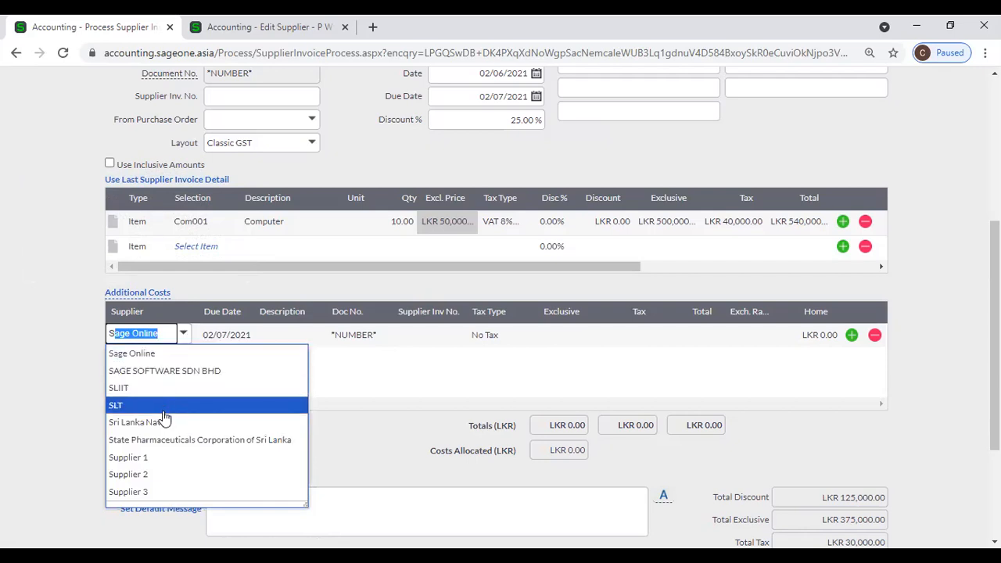
pyautogui.click(167, 457)
pyautogui.press('Tab')
pyautogui.press('Tab')
pyautogui.press('Tab')
pyautogui.write('11')
pyautogui.press('Tab')
pyautogui.press('Tab')
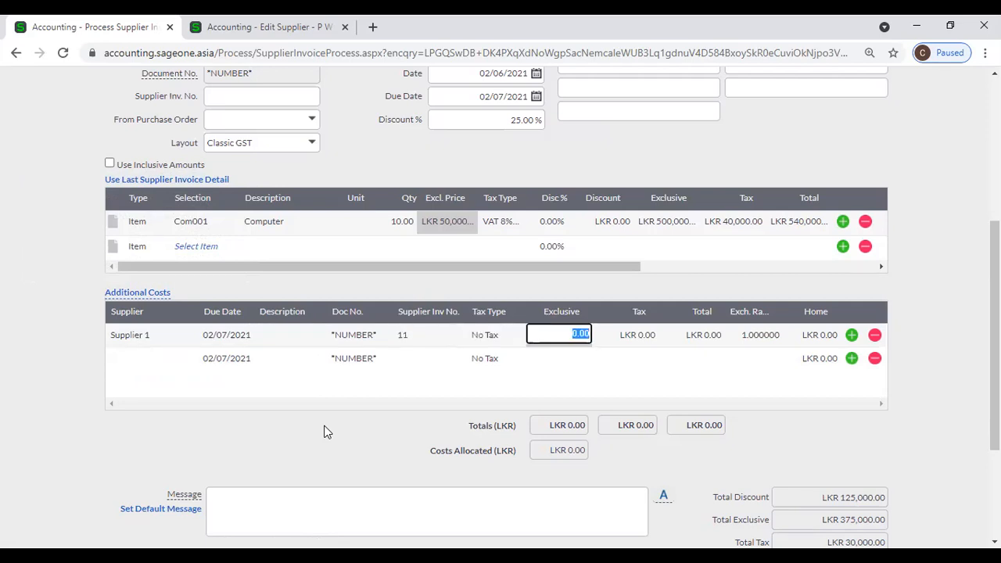
# Step: Describe the Supplier 1 additional cost as Transport
pyautogui.click(303, 334)
pyautogui.write('Transport')
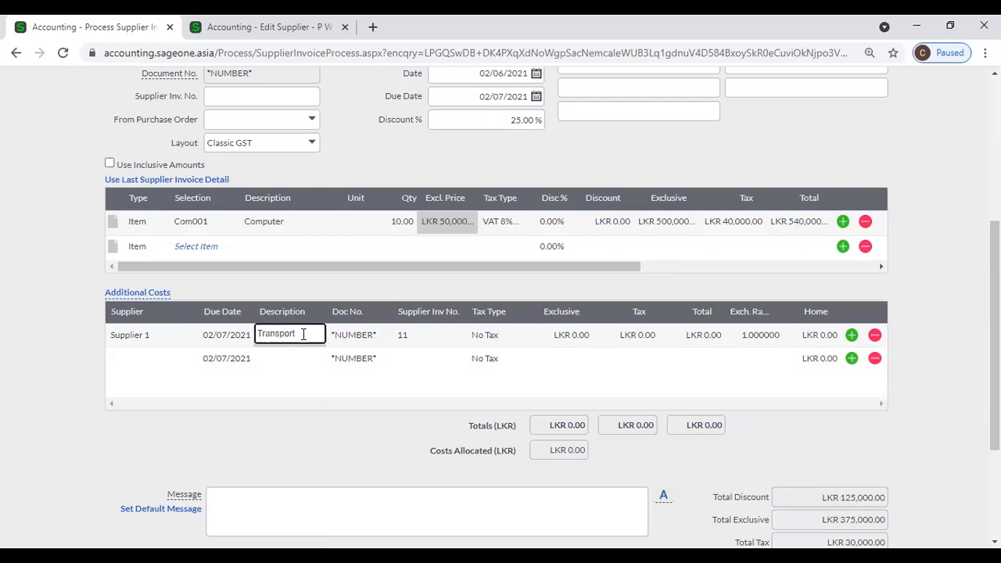
pyautogui.press('Tab')
pyautogui.press('Tab')
pyautogui.press('Tab')
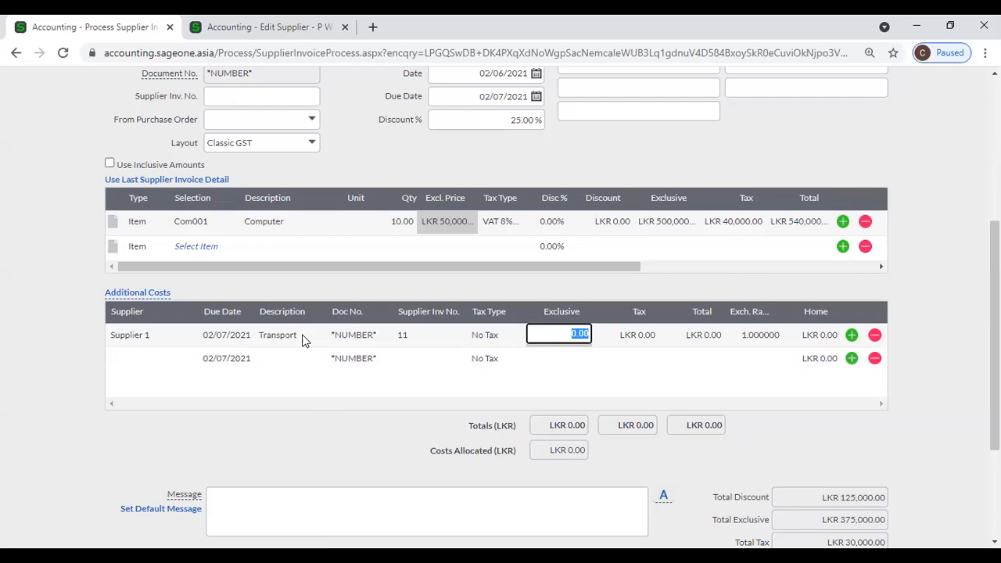
# Step: Set the exclusive amount of the Transport cost to 15,000
pyautogui.write('5100')
pyautogui.press('BackSpace')
pyautogui.press('BackSpace')
pyautogui.press('BackSpace')
pyautogui.press('BackSpace')
pyautogui.write('15000')
pyautogui.press('Tab')
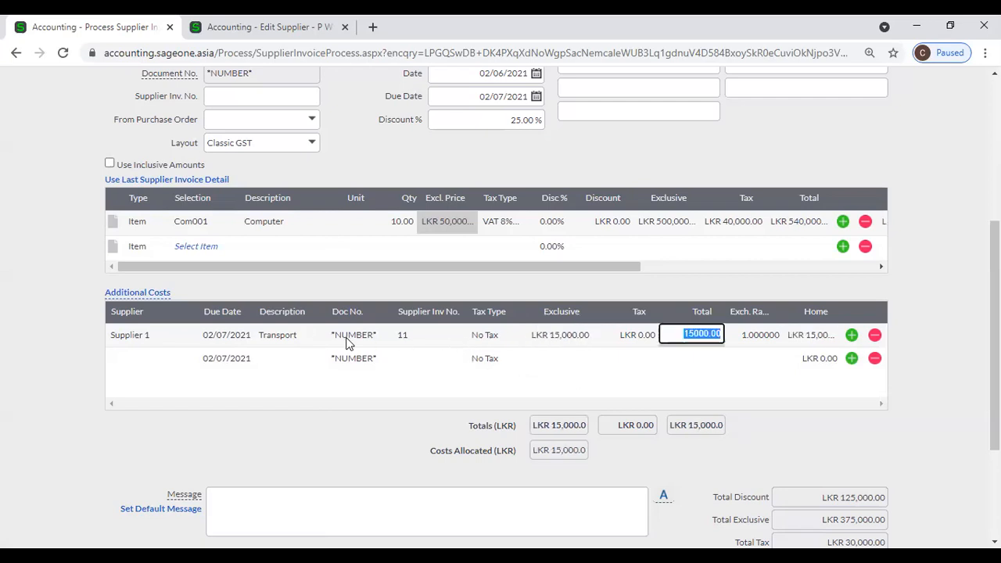
# Step: Add a second additional cost line for Supplier 2 with the description Insurance
pyautogui.click(657, 268)
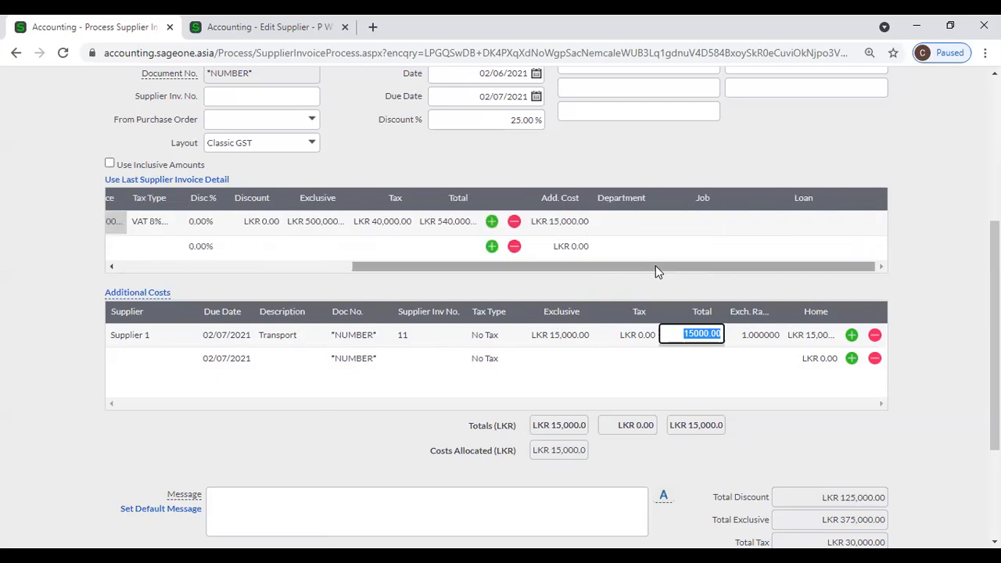
pyautogui.moveTo(657, 272); pyautogui.dragTo(610, 270)
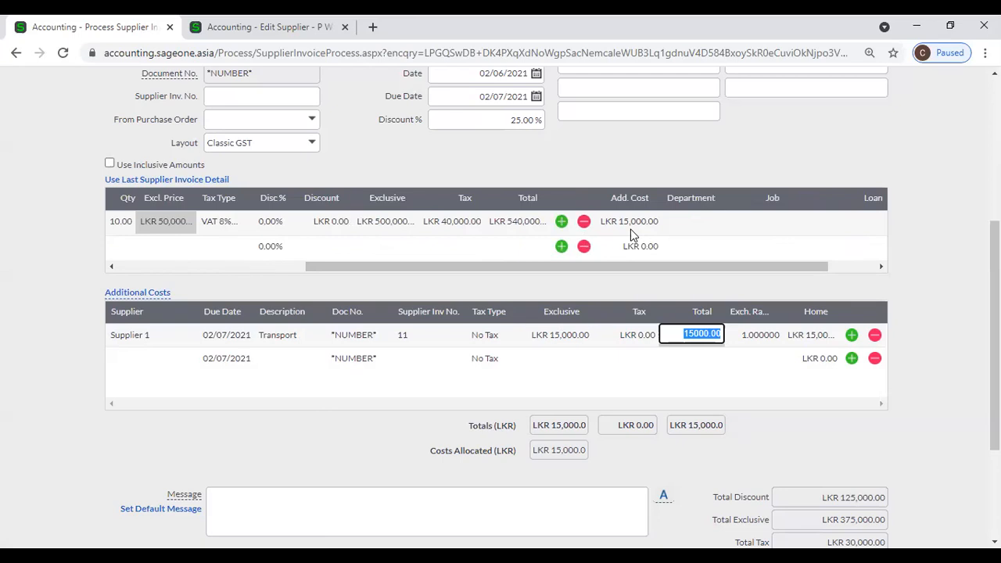
pyautogui.moveTo(570, 270); pyautogui.dragTo(495, 272)
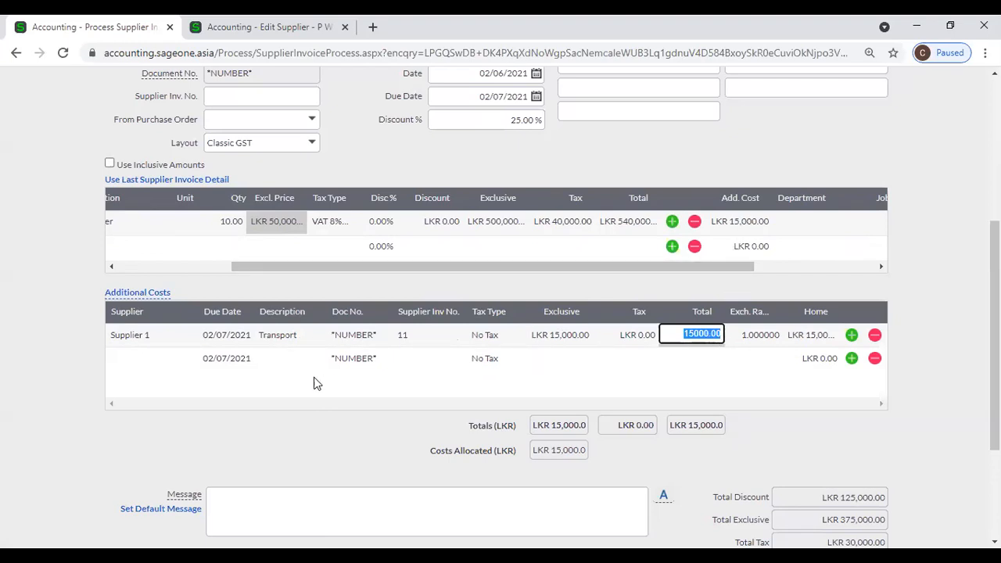
pyautogui.click(161, 356)
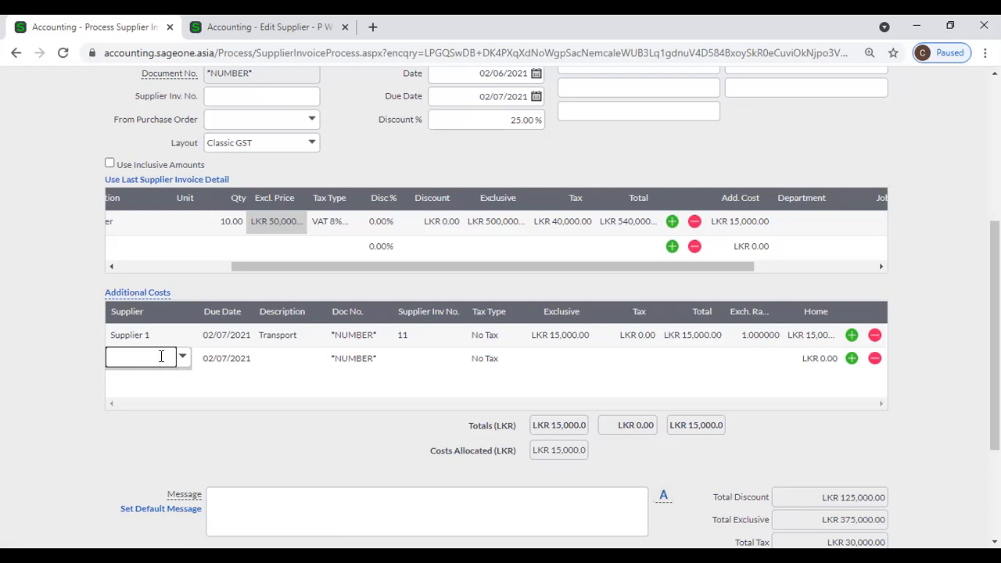
pyautogui.write('Supplier 2')
pyautogui.press('Down')
pyautogui.press('Tab')
pyautogui.press('Tab')
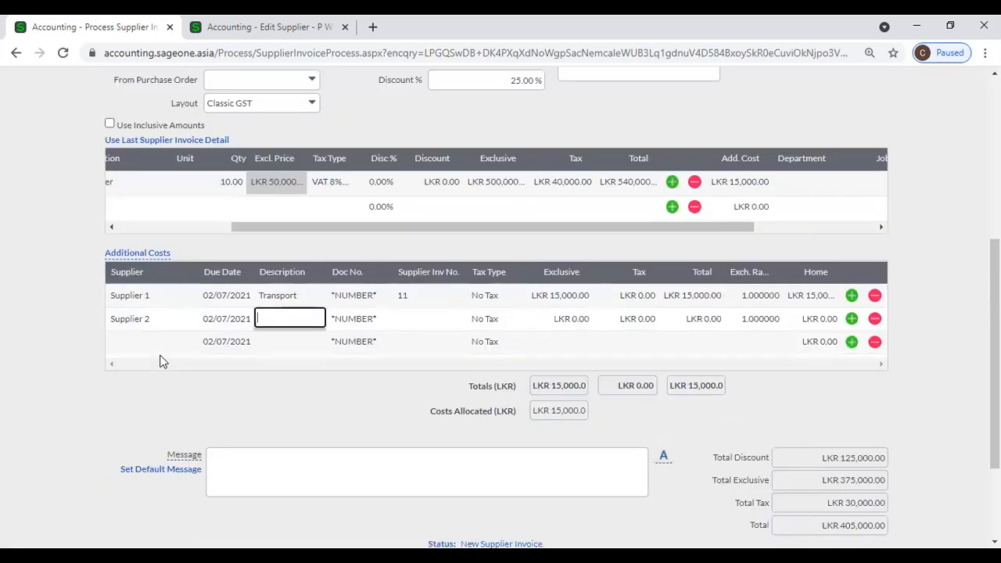
pyautogui.write('Insurance')
pyautogui.press('Tab')
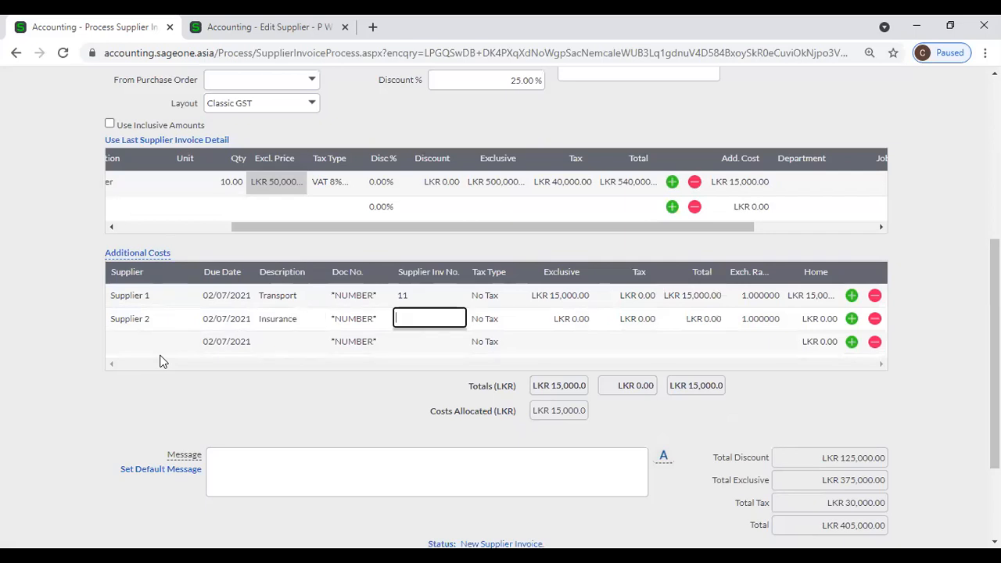
# Step: Enter 12 as the supplier invoice number of the Insurance cost and set its exclusive amount to 20,000
pyautogui.write('12')
pyautogui.press('Tab')
pyautogui.press('Tab')
pyautogui.write('20000')
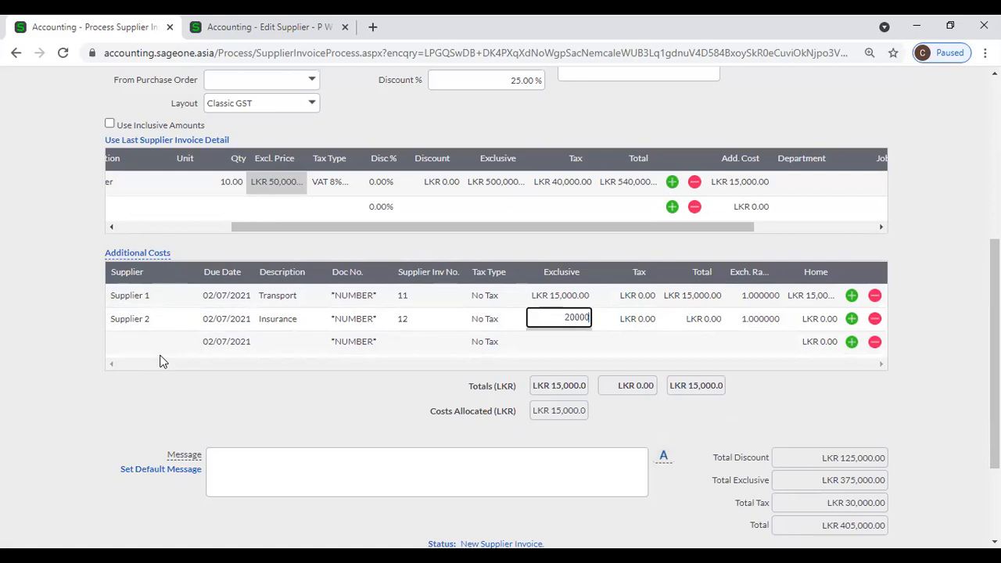
pyautogui.press('Tab')
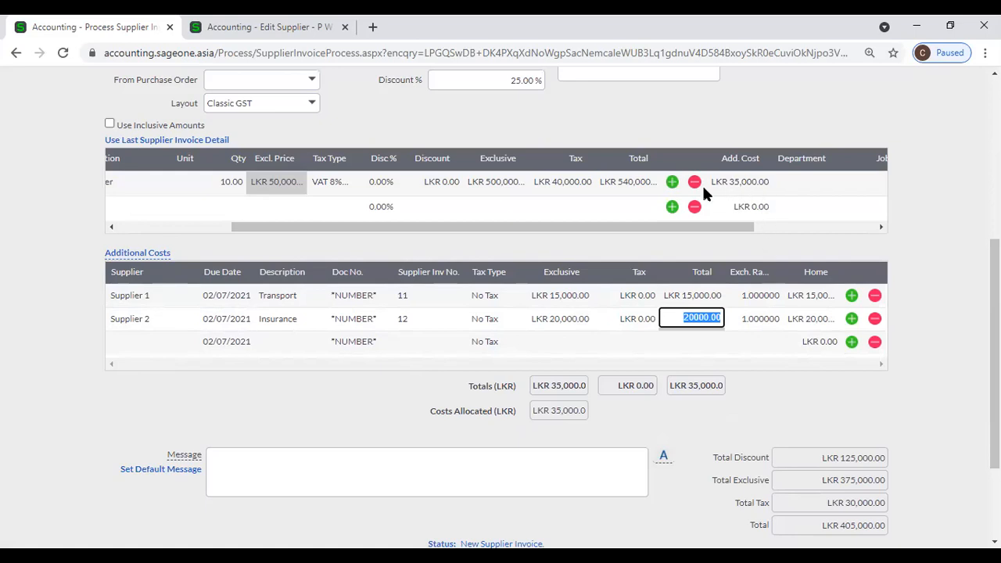
pyautogui.moveTo(693, 226); pyautogui.dragTo(510, 231)
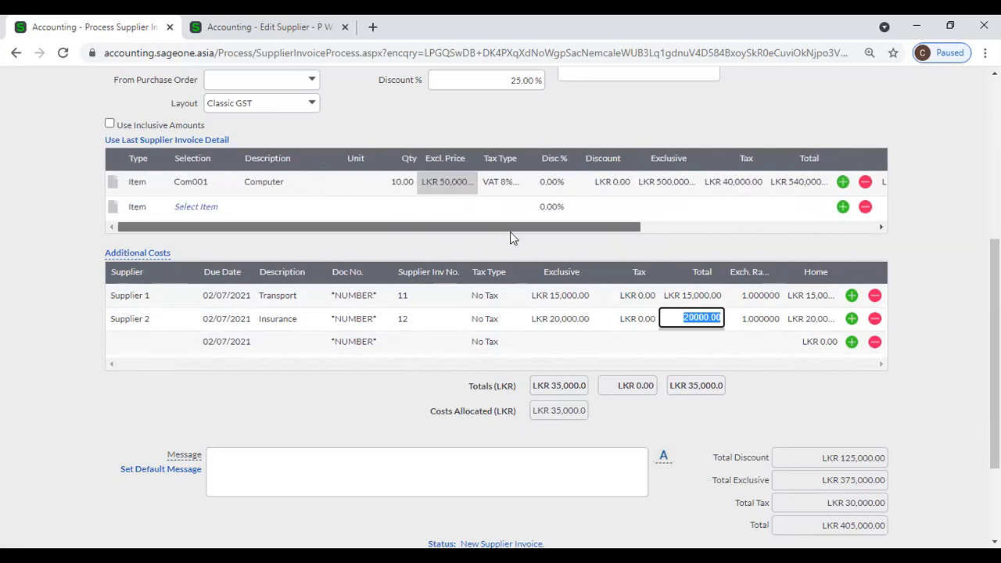
# Step: Enter A011 as the supplier invoice number in the invoice details
pyautogui.scroll(1, 485, 234)
pyautogui.click(228, 129)
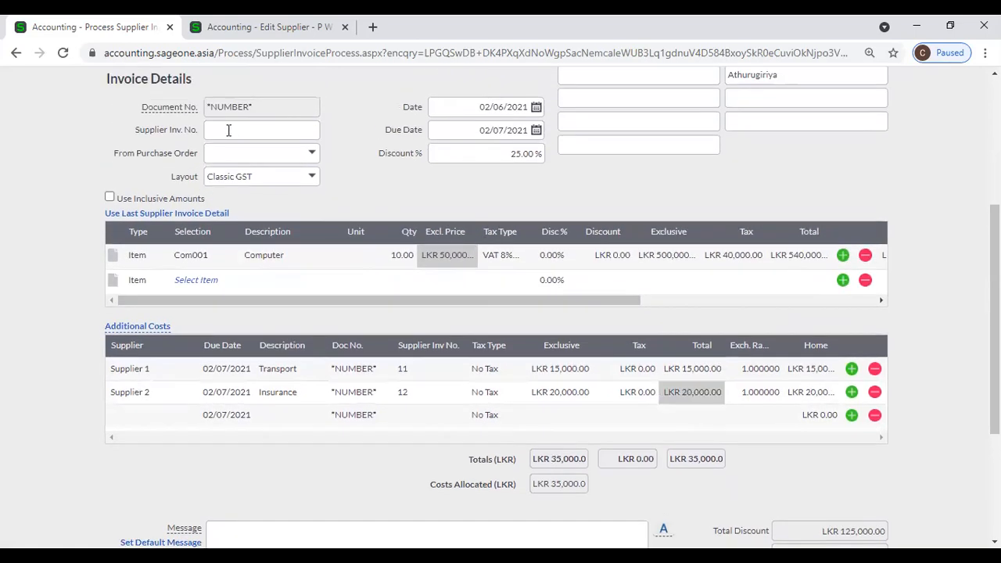
pyautogui.click(228, 129)
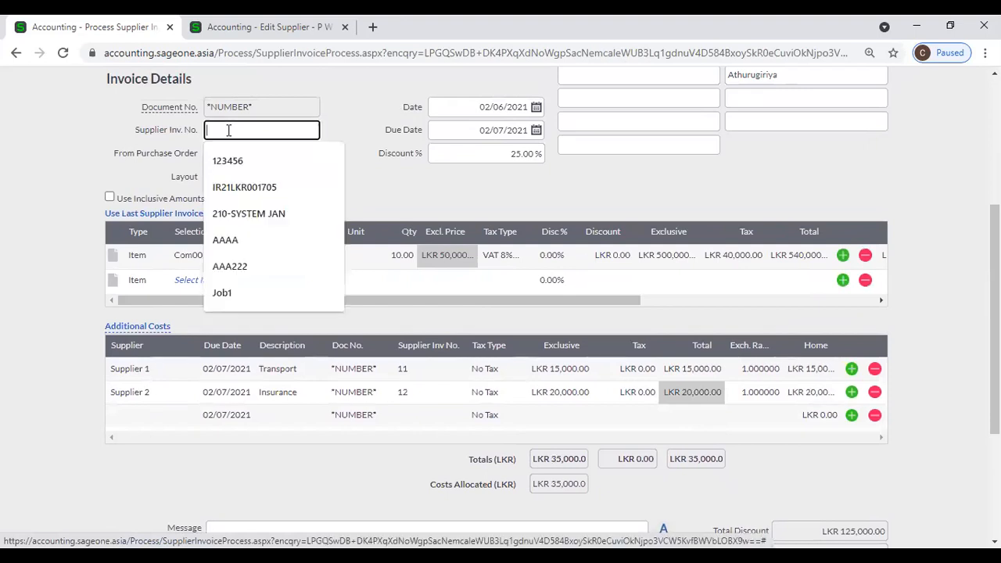
pyautogui.write('A011')
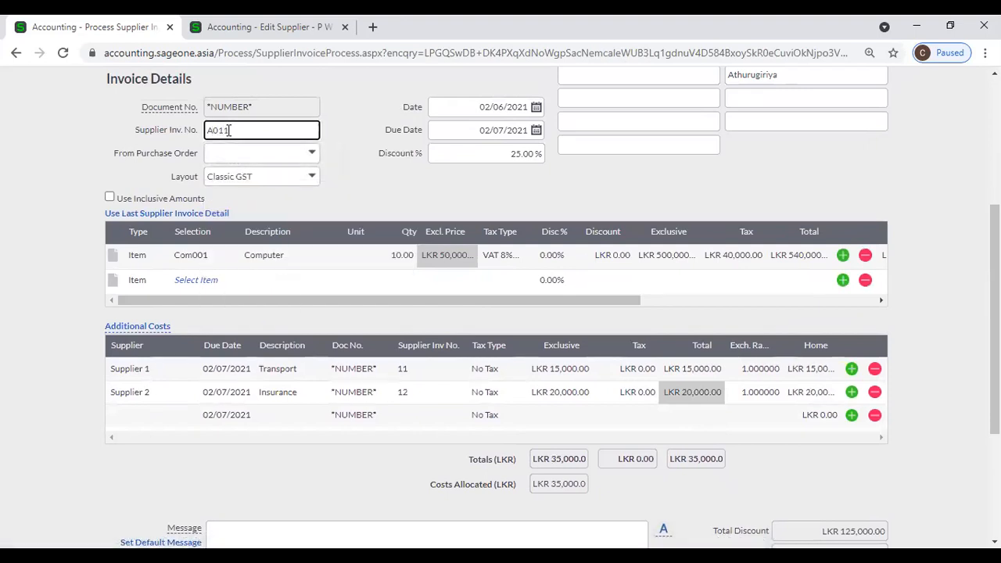
pyautogui.click(349, 194)
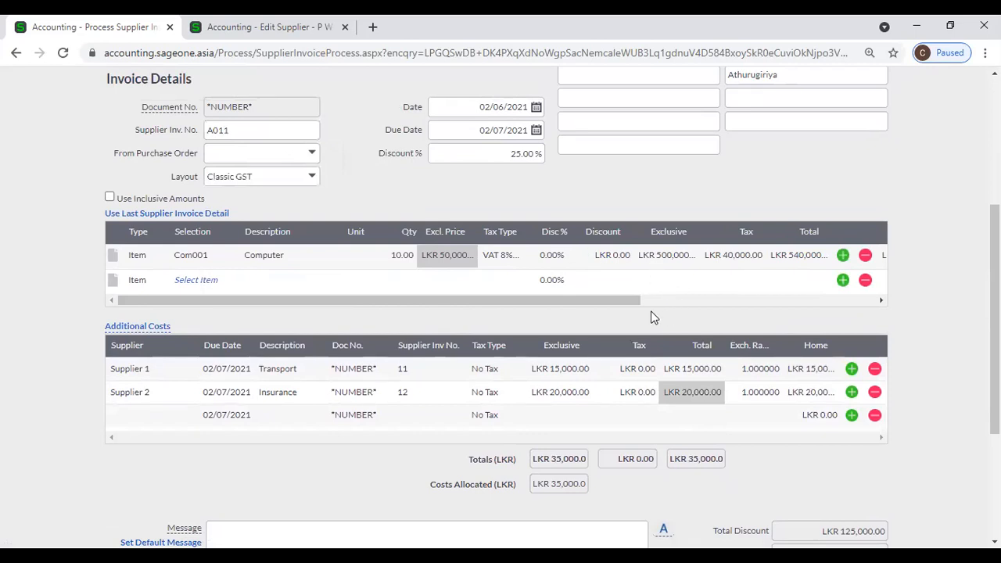
# Step: Set the overall invoice discount to 0%
pyautogui.scroll(-1, 579, 383)
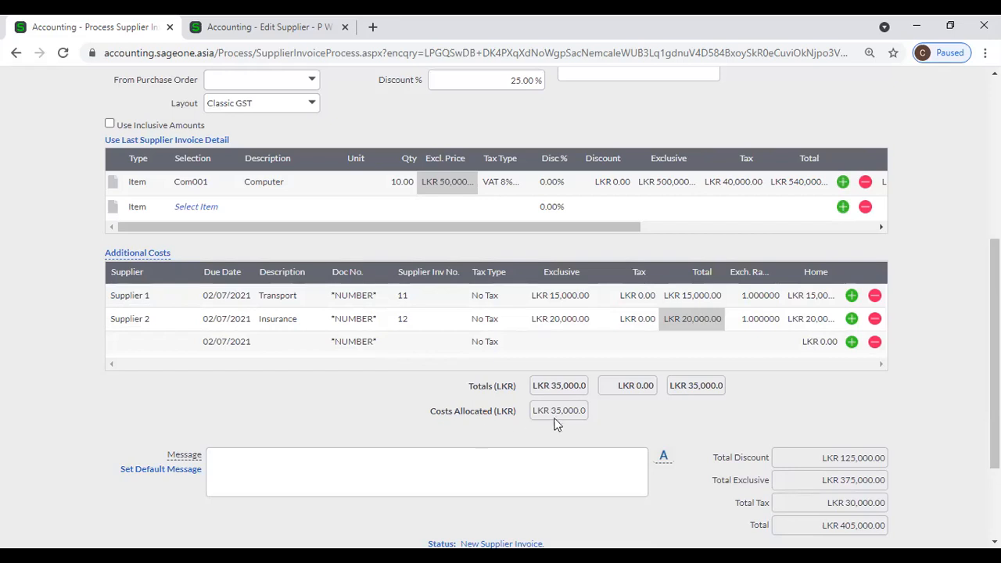
pyautogui.scroll(-1, 895, 336)
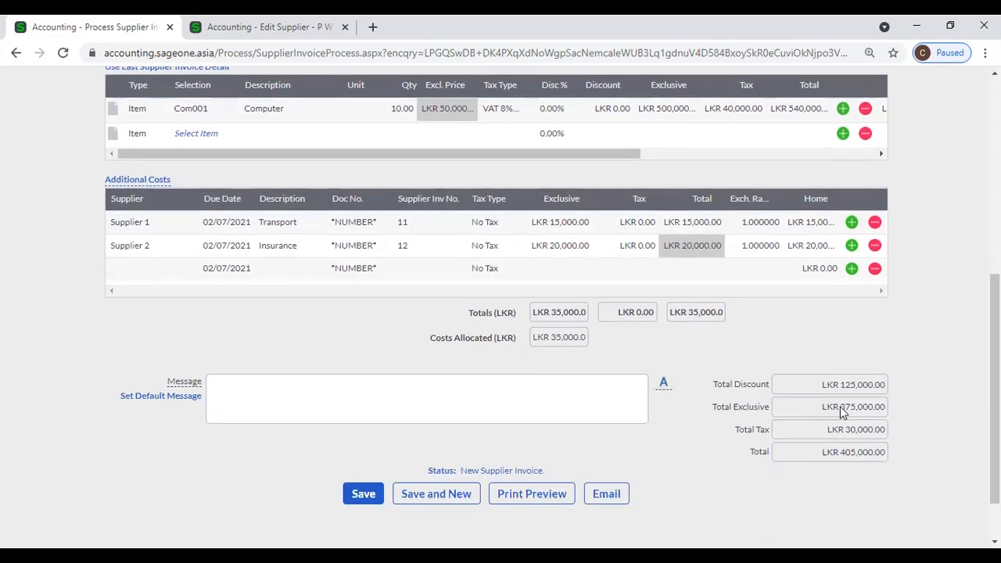
pyautogui.scroll(1, 500, 201)
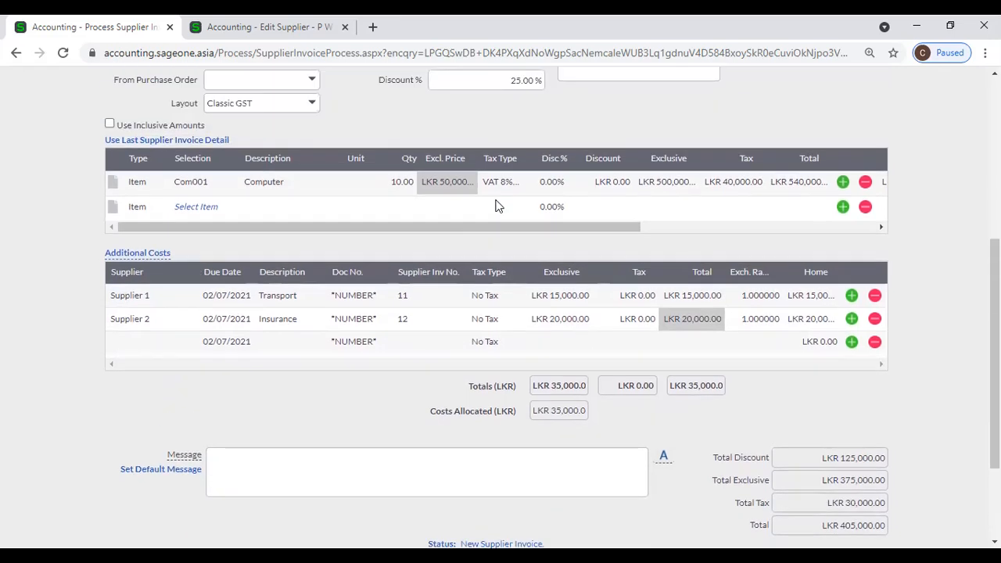
pyautogui.click(512, 81)
pyautogui.write('0')
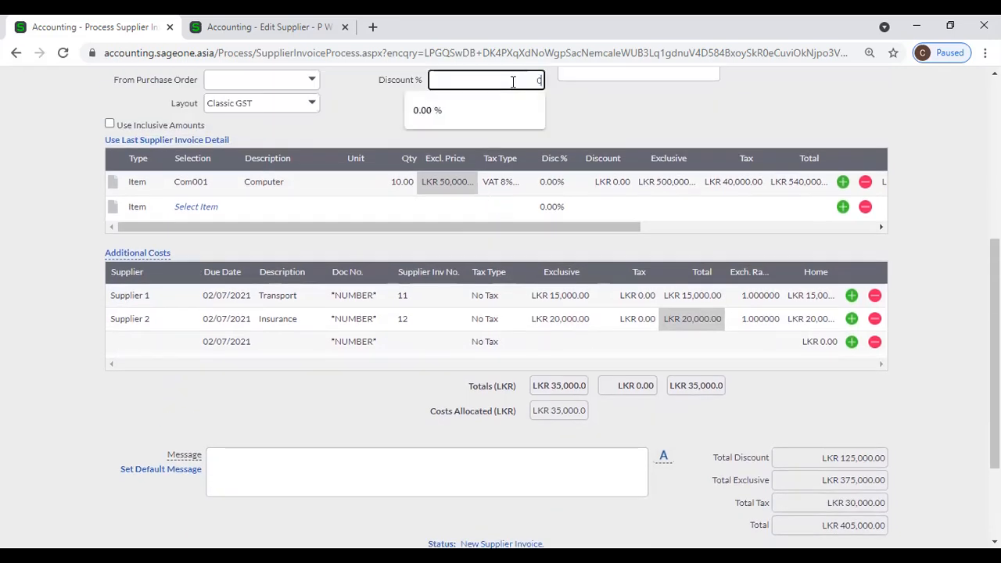
pyautogui.press('Tab')
pyautogui.click(427, 220)
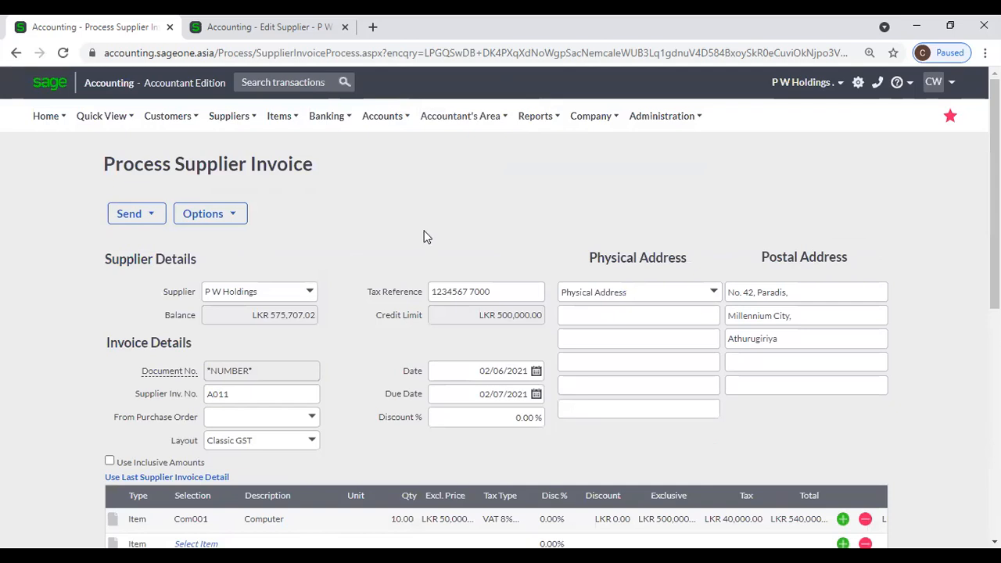
# Step: Change the tax type of the Computer item line to No Tax
pyautogui.scroll(-3, 427, 333)
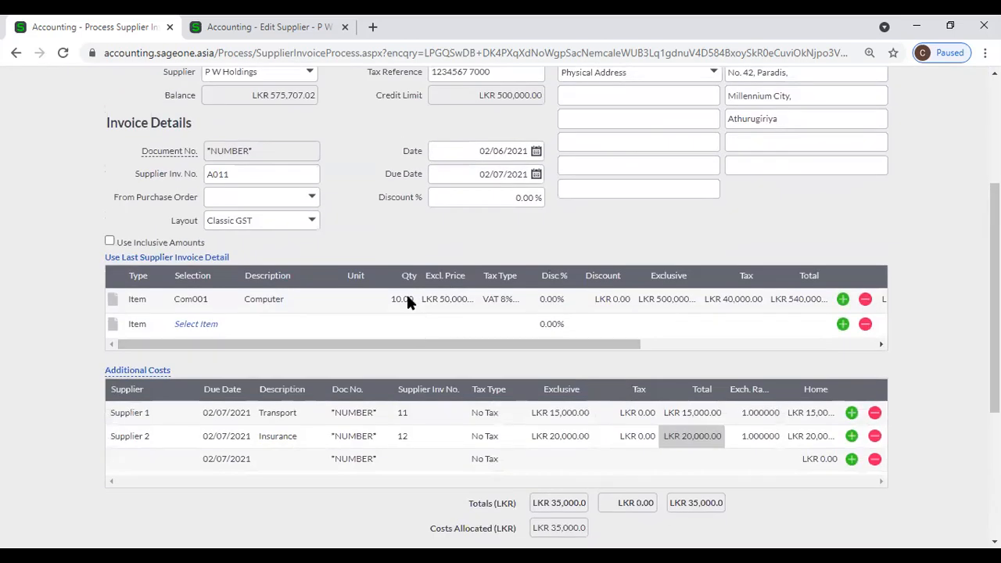
pyautogui.click(405, 300)
pyautogui.click(444, 302)
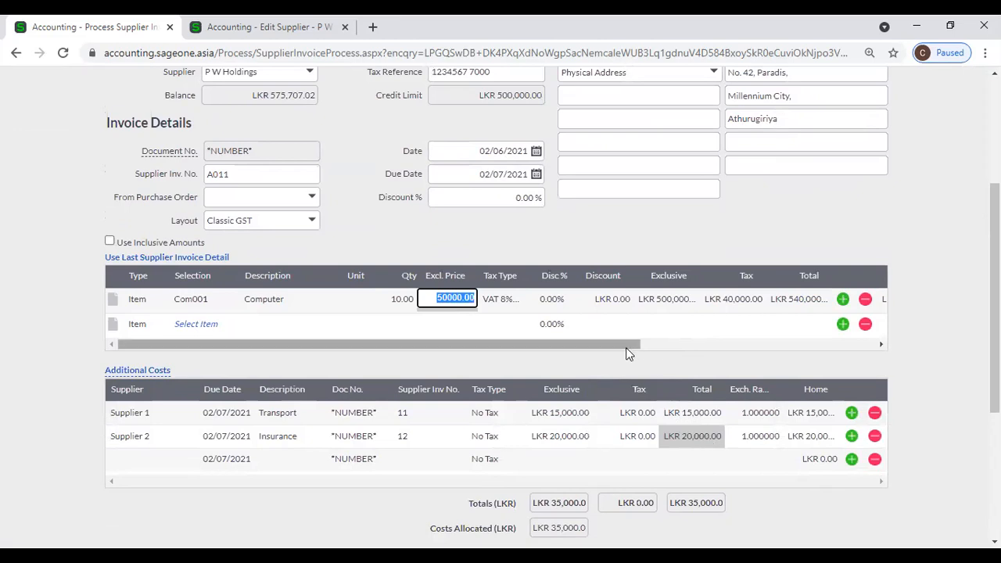
pyautogui.click(502, 305)
pyautogui.click(516, 300)
pyautogui.click(515, 316)
pyautogui.press('Tab')
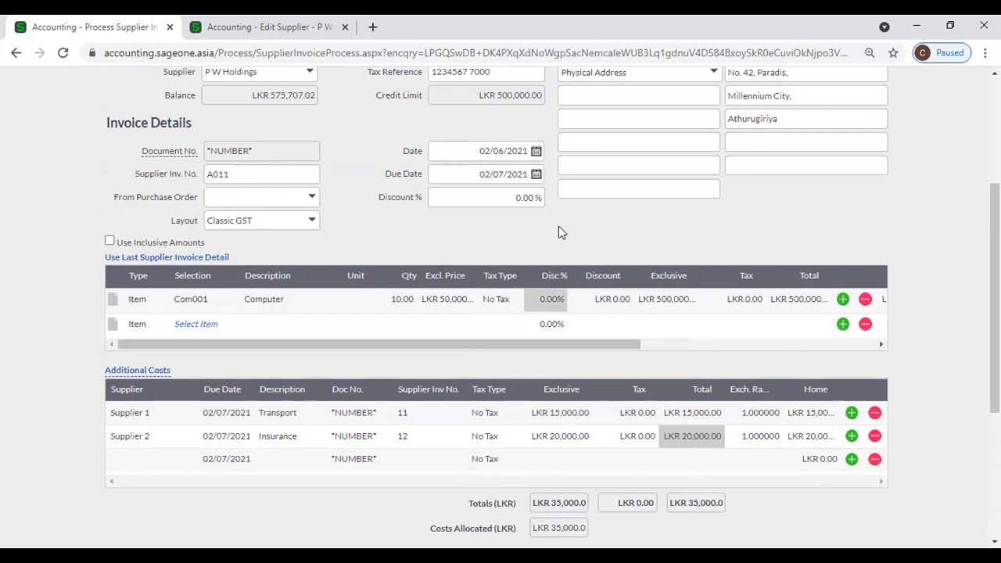
# Step: Review the additional cost allocated to the Computer line and the invoice totals, and save the supplier invoice
pyautogui.click(694, 345)
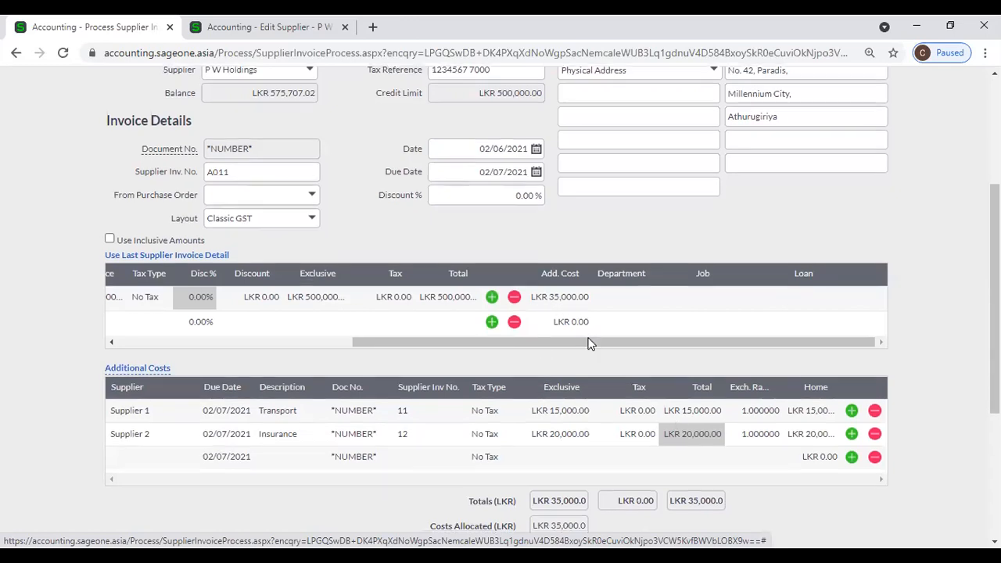
pyautogui.scroll(-2, 589, 341)
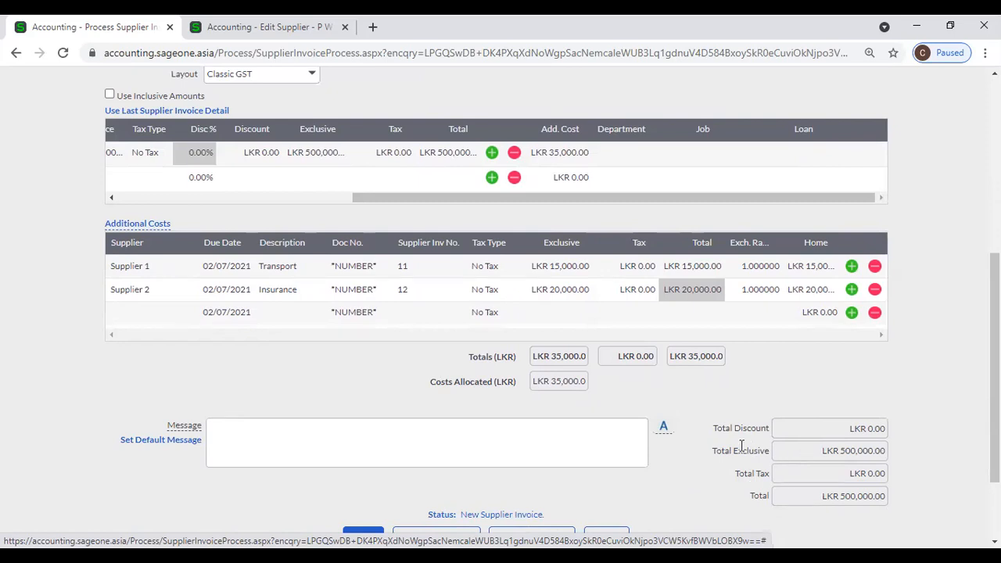
pyautogui.scroll(-1, 739, 451)
pyautogui.scroll(2, 740, 445)
pyautogui.scroll(-2, 737, 453)
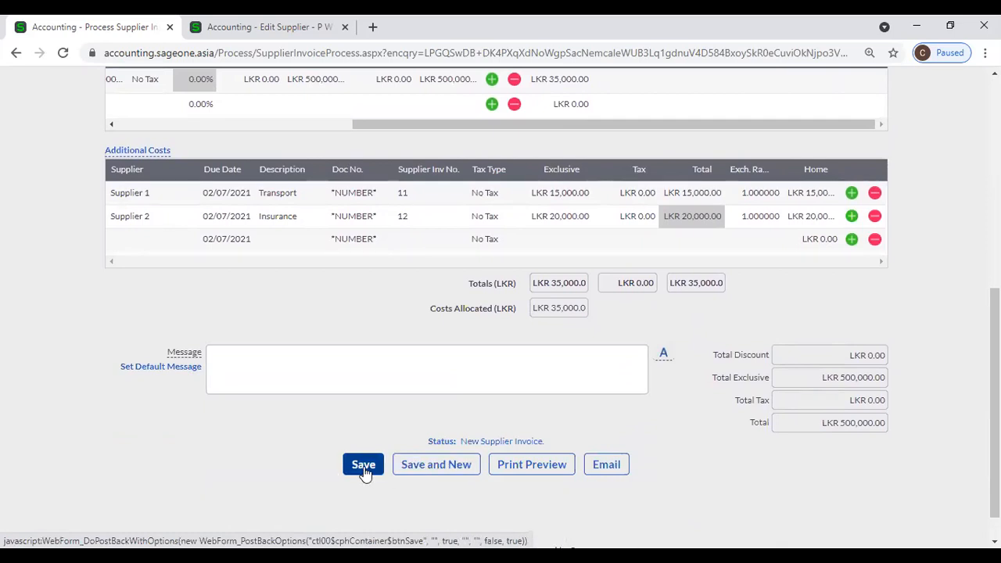
pyautogui.click(364, 467)
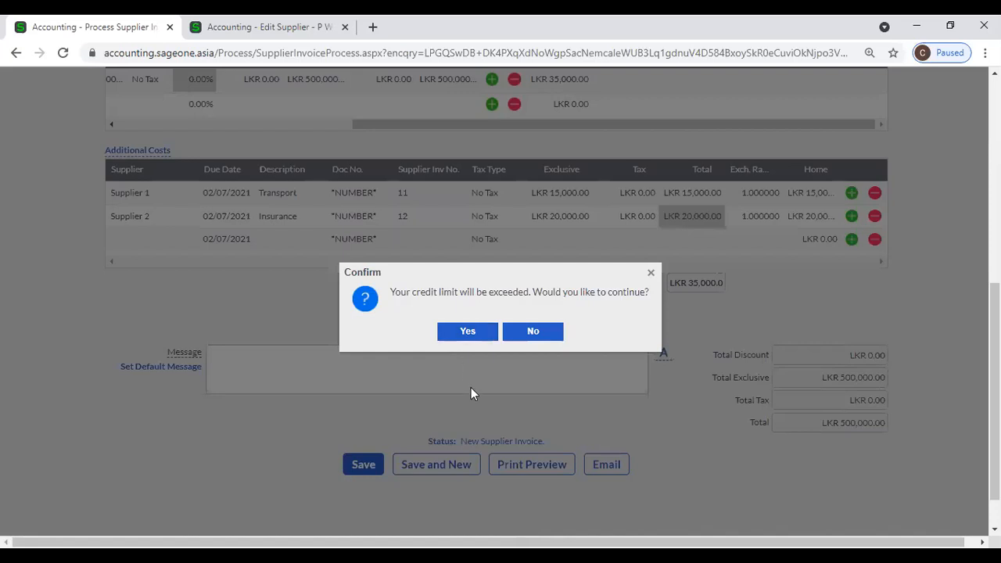
# Step: Check the credit limit in the P W Holdings supplier record and agree to continue saving the invoice beyond that limit
pyautogui.scroll(2, 471, 390)
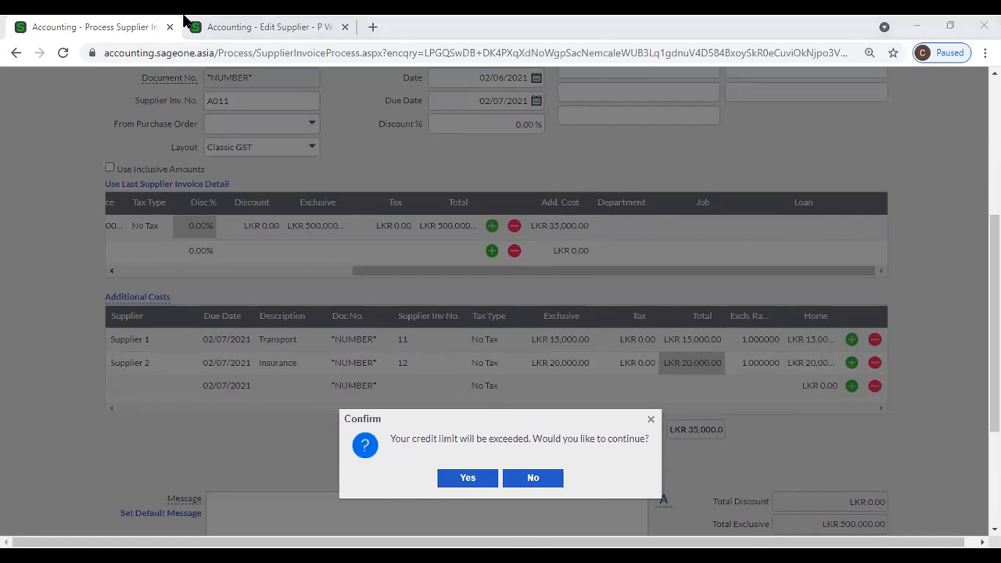
pyautogui.click(244, 41)
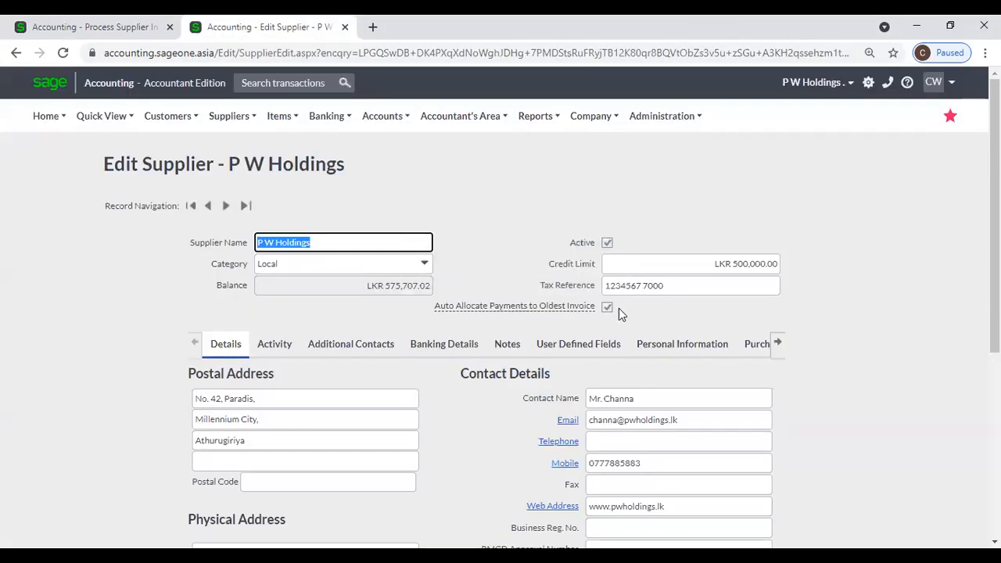
pyautogui.click(706, 267)
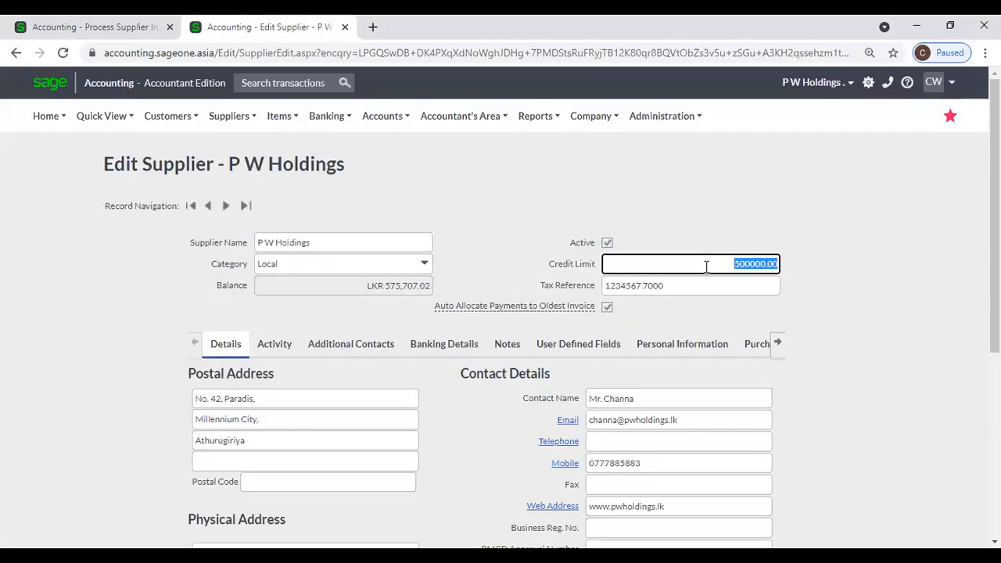
pyautogui.click(86, 28)
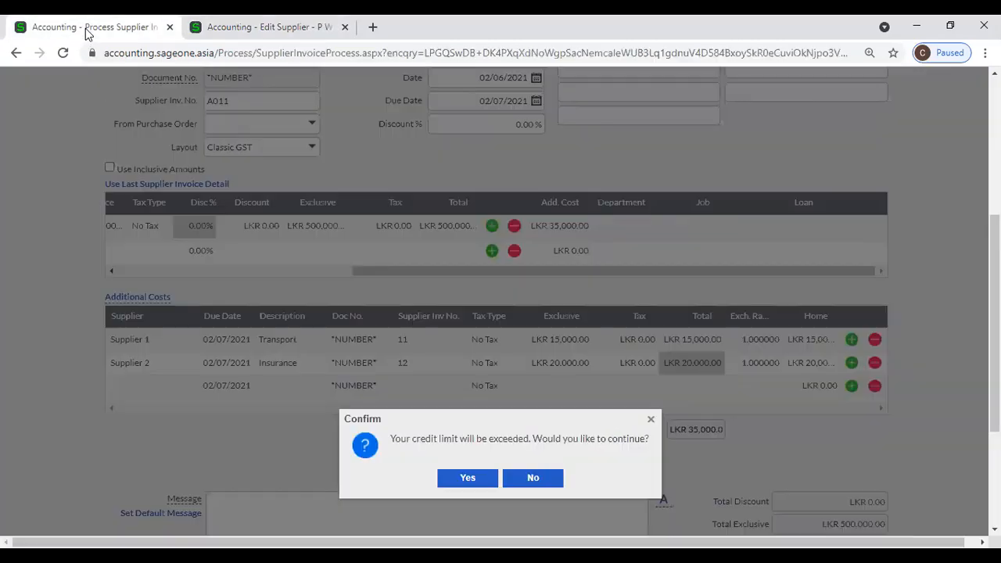
pyautogui.scroll(1, 283, 255)
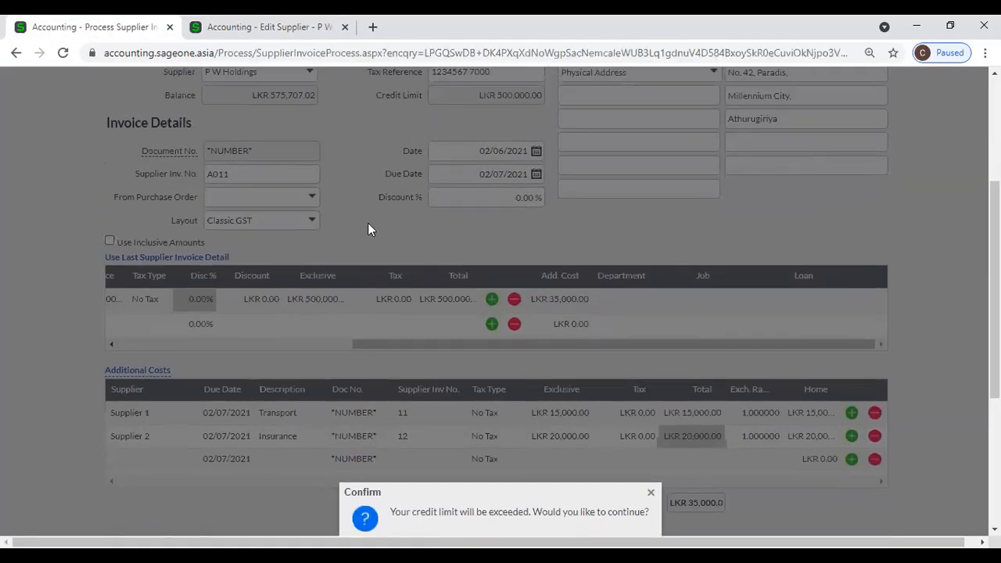
pyautogui.scroll(-3, 355, 207)
pyautogui.scroll(3, 353, 210)
pyautogui.scroll(-1, 412, 199)
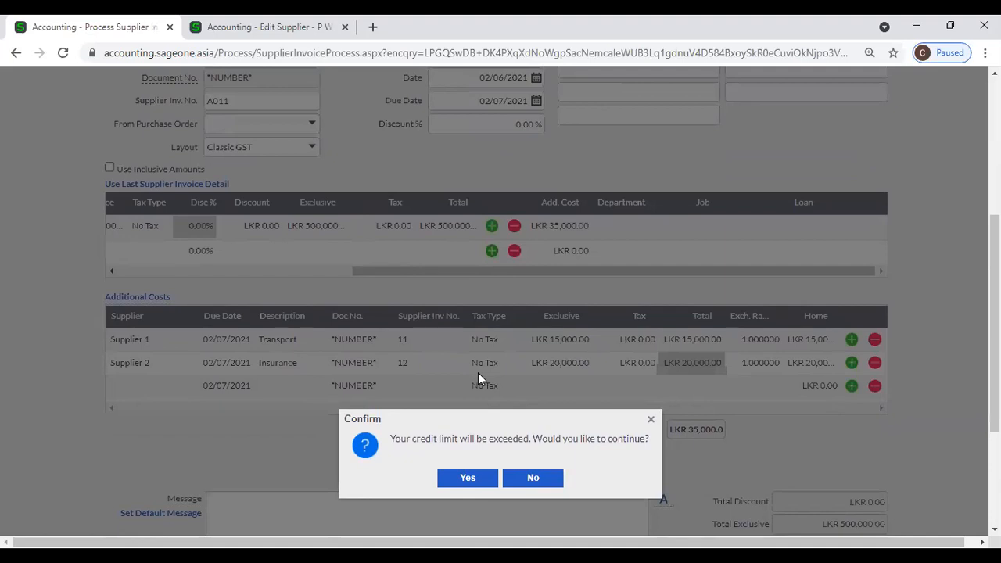
pyautogui.click(477, 480)
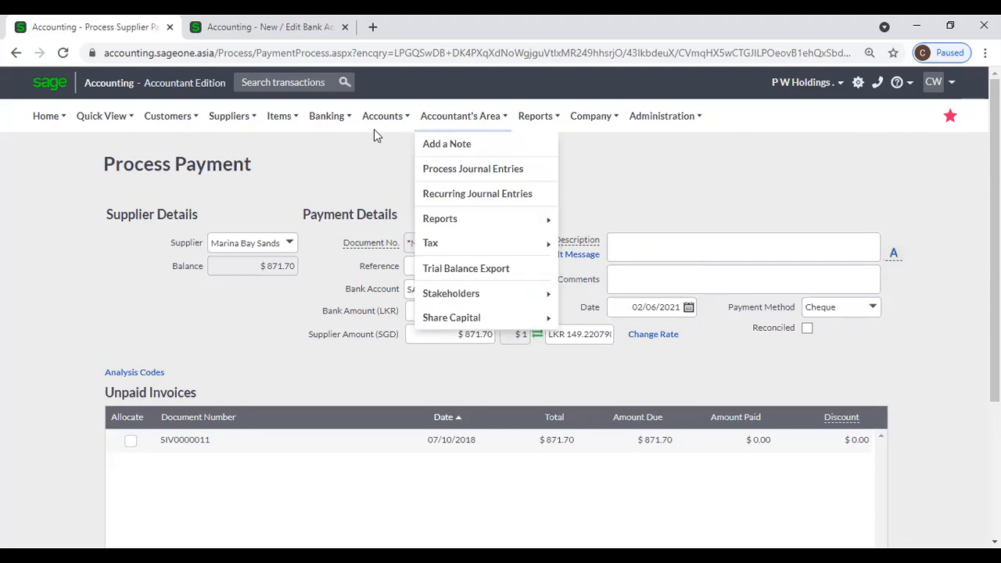
# Step: Look through the available supplier transaction types and close the bank account editing page
pyautogui.moveTo(226, 121)
pyautogui.moveTo(224, 196)
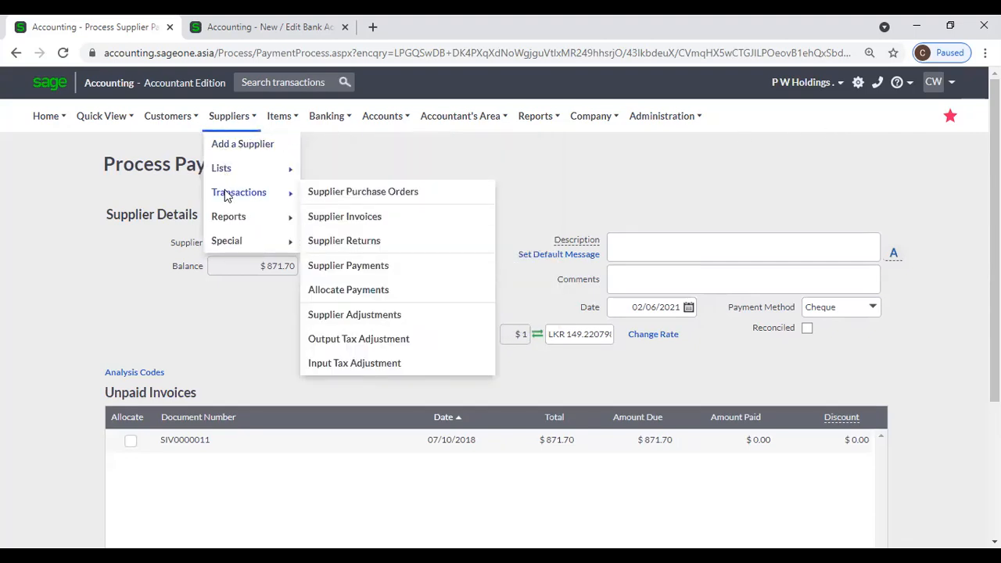
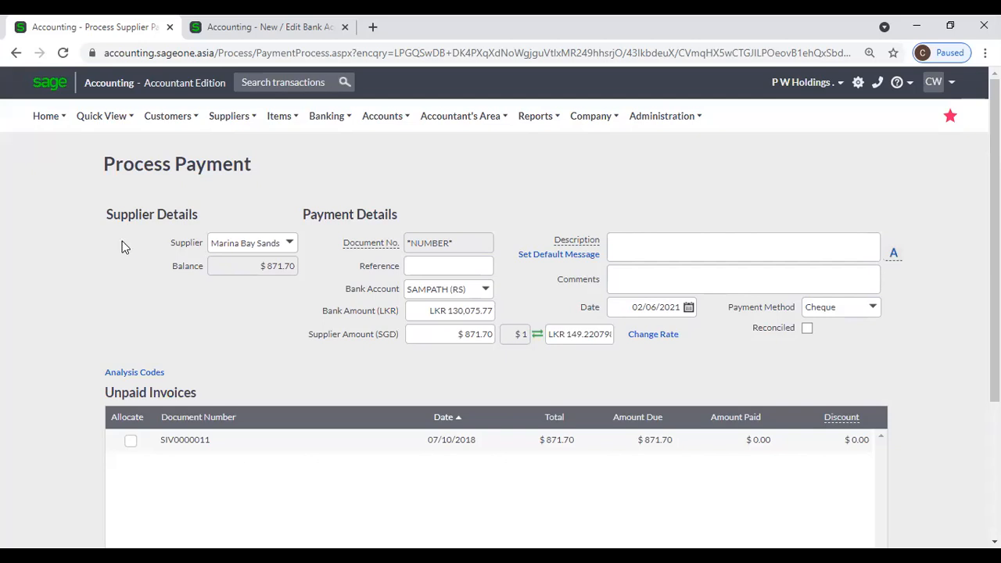
pyautogui.click(232, 117)
pyautogui.moveTo(258, 196)
pyautogui.click(344, 32)
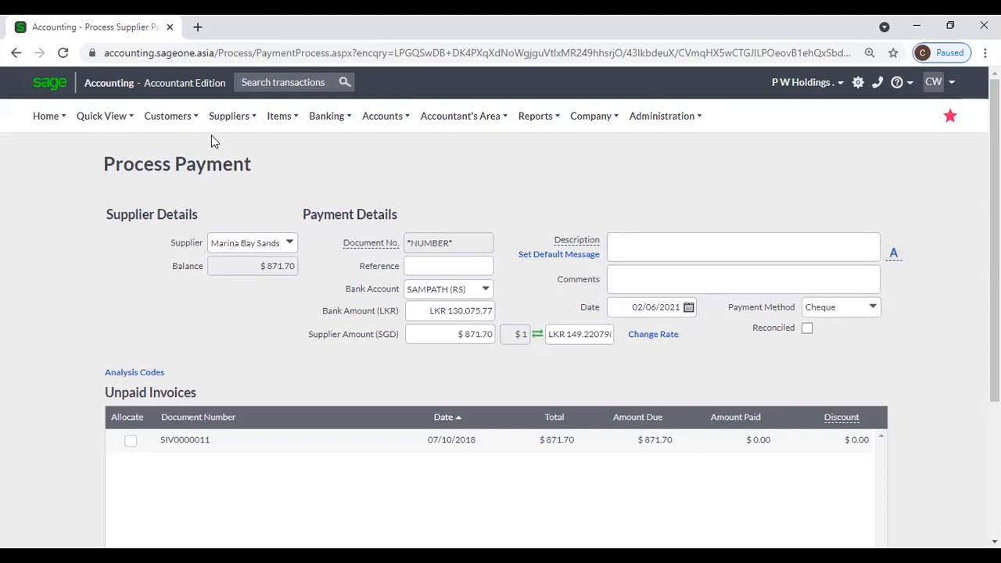
# Step: Run the Supplier Balances - Days Outstanding report for P W Holdings in the Detailed style
pyautogui.moveTo(230, 117)
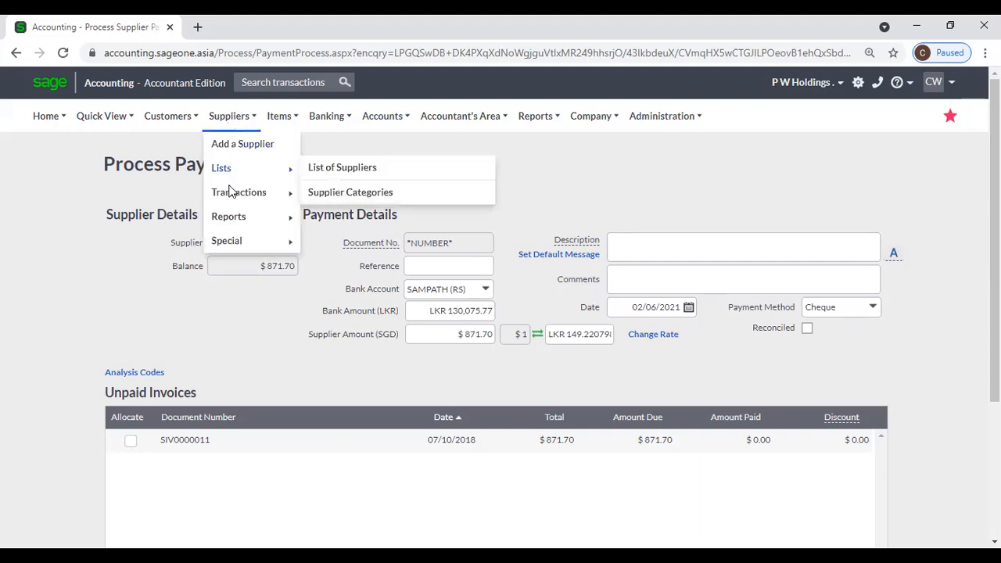
pyautogui.moveTo(230, 216)
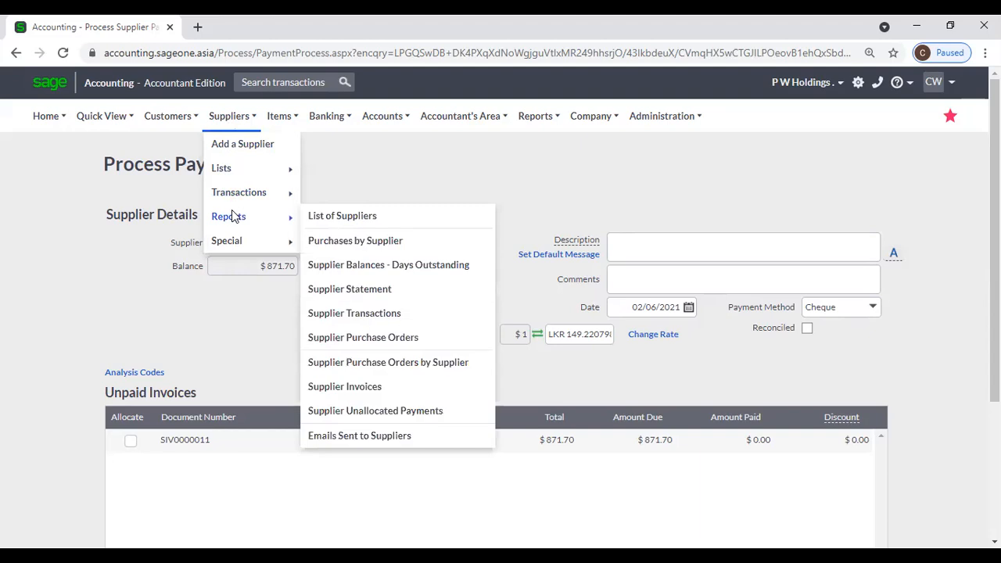
pyautogui.click(402, 268)
pyautogui.click(571, 161)
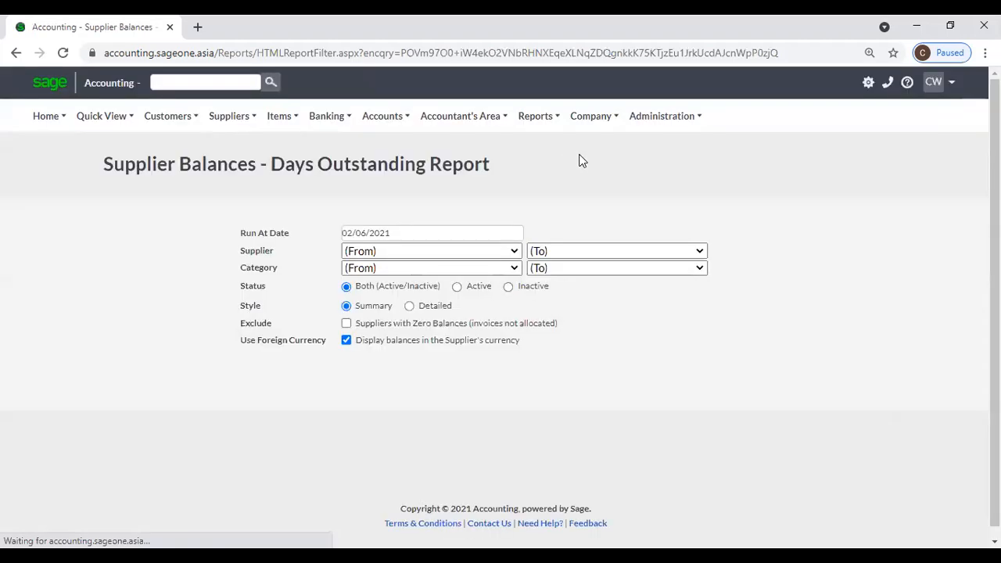
pyautogui.click(515, 258)
pyautogui.write('p')
pyautogui.click(496, 272)
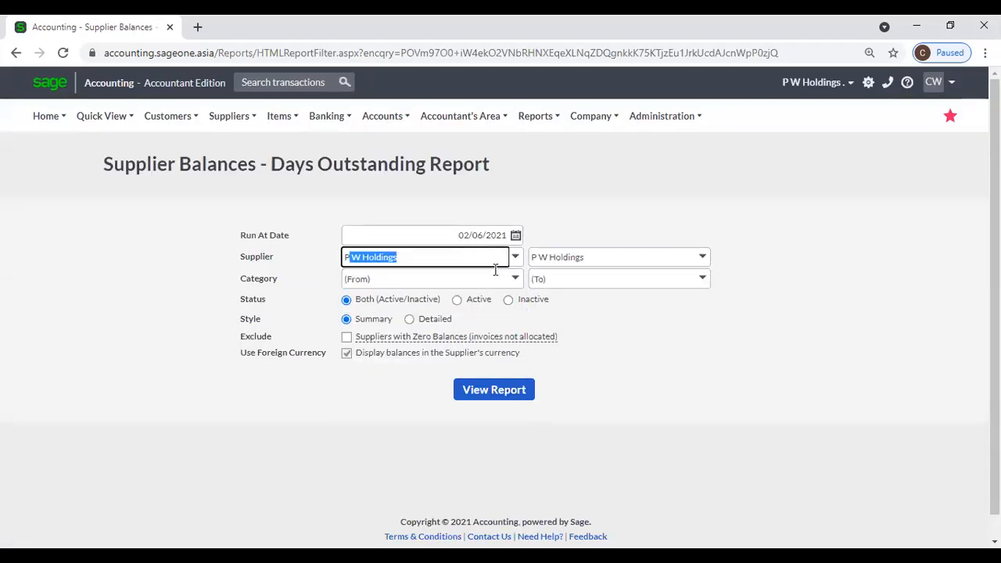
pyautogui.click(449, 320)
pyautogui.click(472, 383)
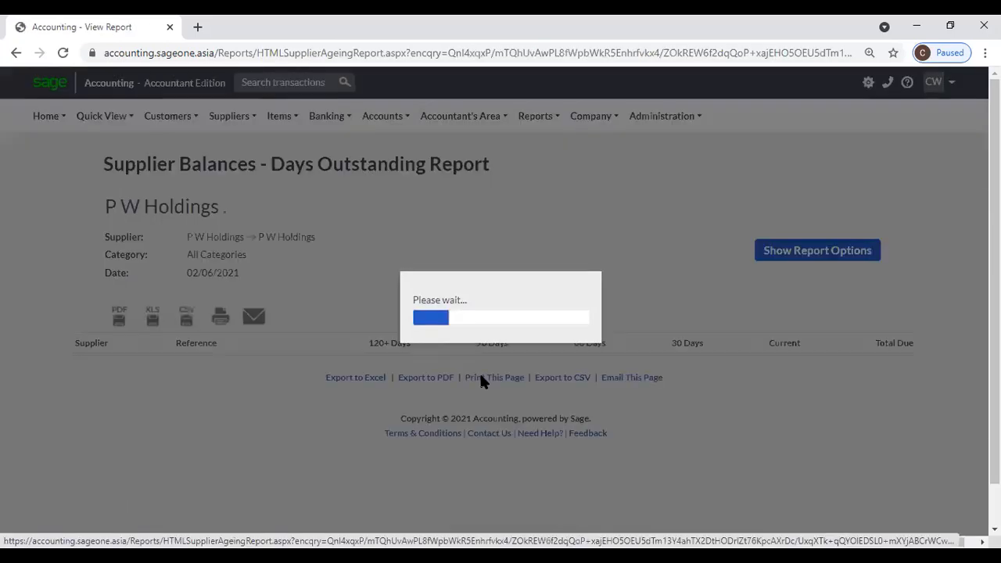
# Step: Examine the outstanding payments and invoices of P W Holdings by ageing period and the total due
pyautogui.scroll(-2, 479, 381)
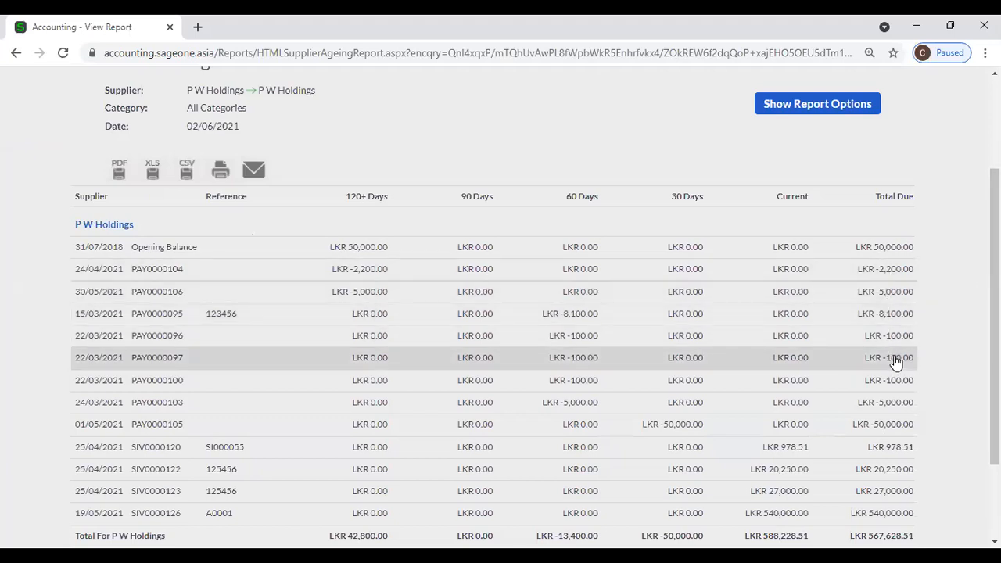
pyautogui.scroll(-1, 894, 361)
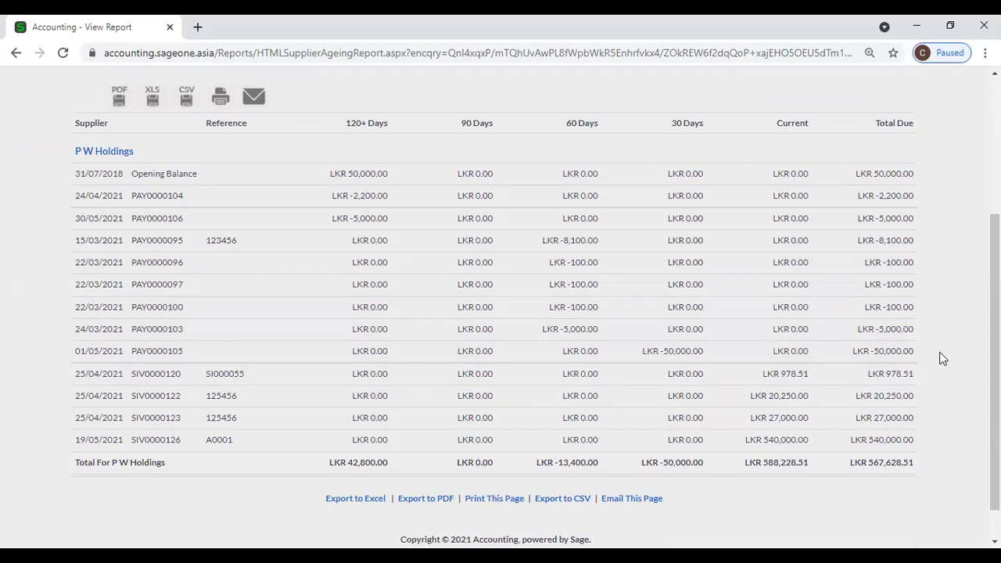
pyautogui.scroll(1, 942, 358)
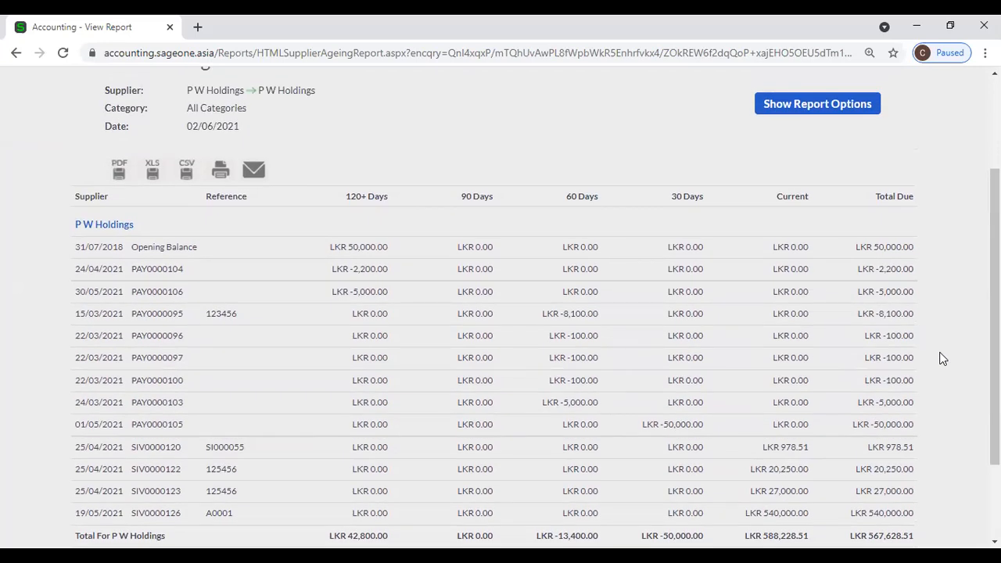
pyautogui.scroll(-1, 943, 359)
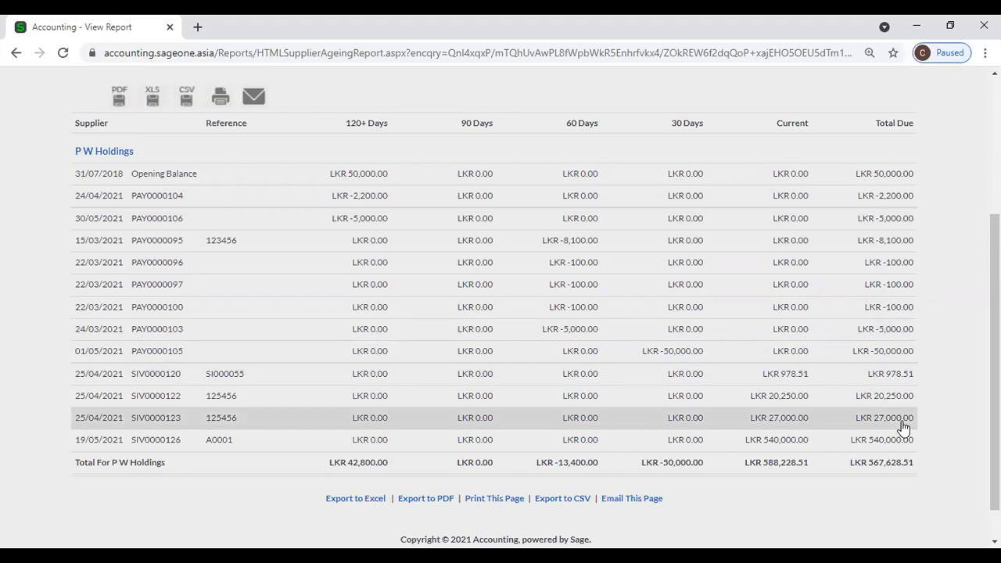
# Step: Open supplier payment allocation and load all outstanding invoices and unallocated items for P W Holdings
pyautogui.scroll(3, 316, 208)
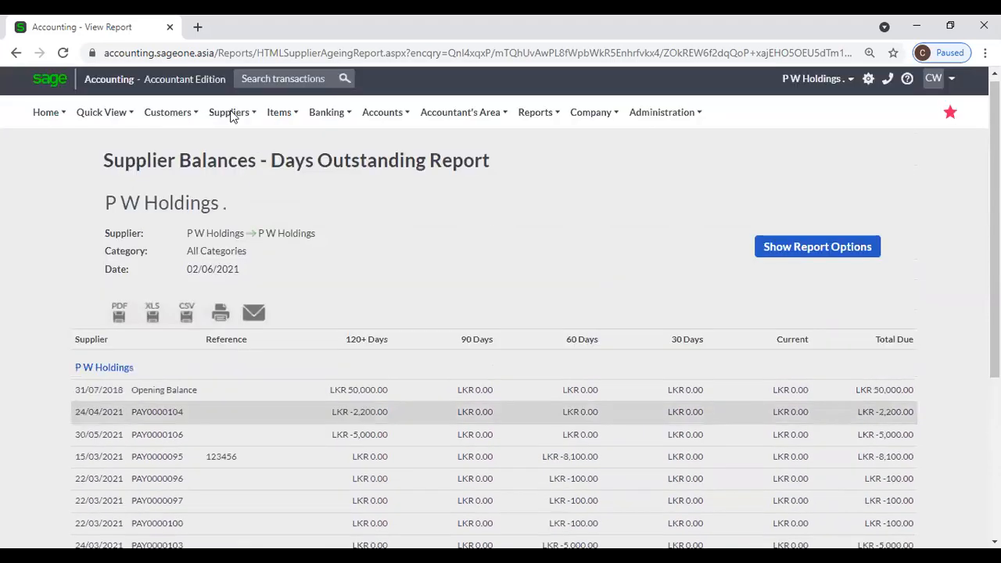
pyautogui.click(231, 116)
pyautogui.moveTo(243, 193)
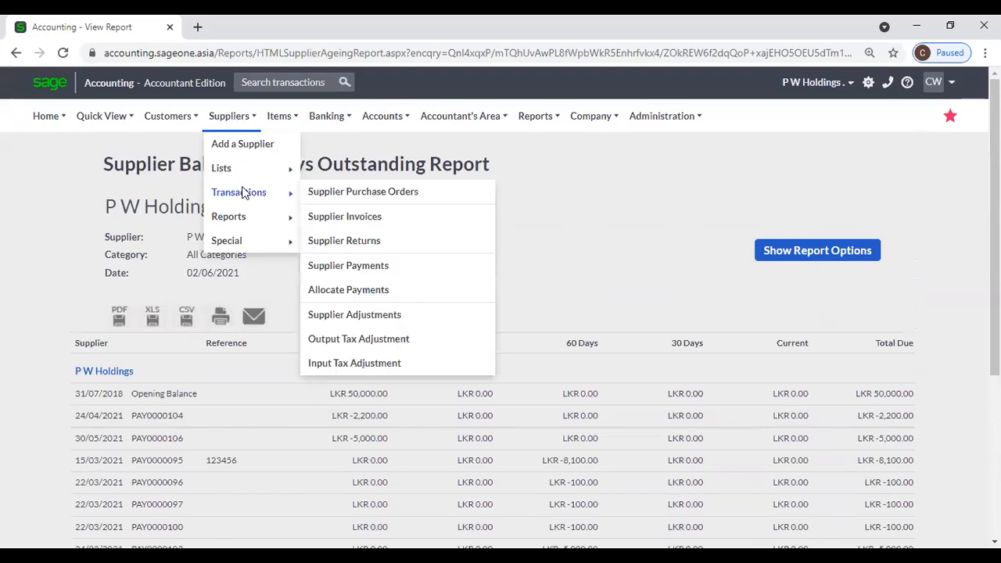
pyautogui.click(354, 291)
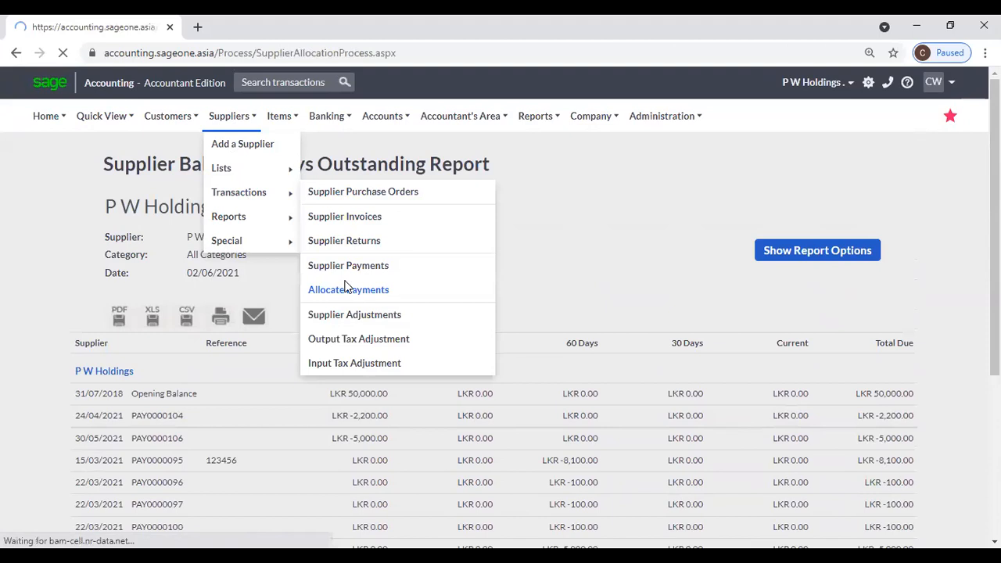
pyautogui.write('p')
pyautogui.click(333, 229)
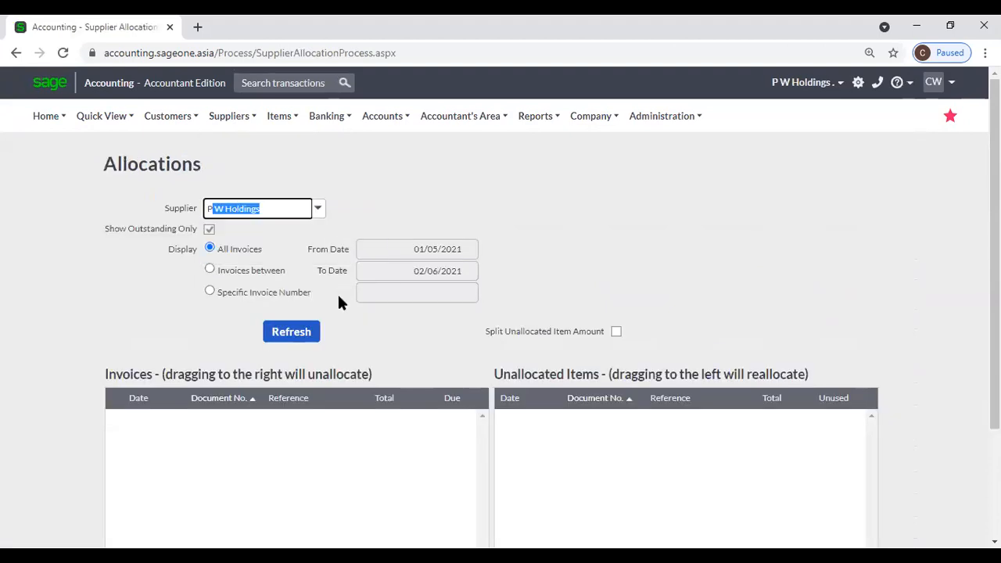
pyautogui.click(297, 334)
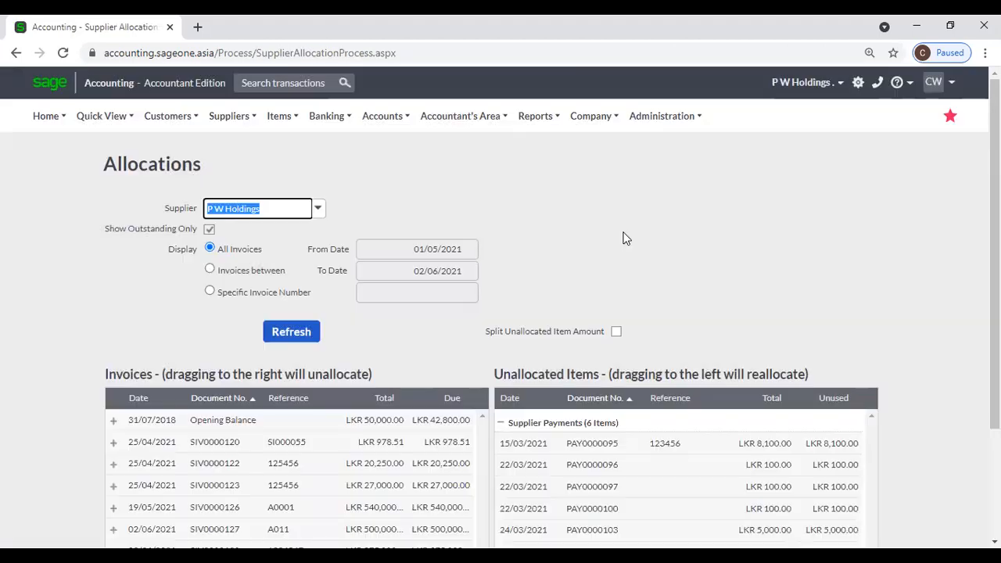
# Step: Allocate payment PAY0000095 to the Opening Balance, and return it to the unallocated items
pyautogui.scroll(-2, 266, 270)
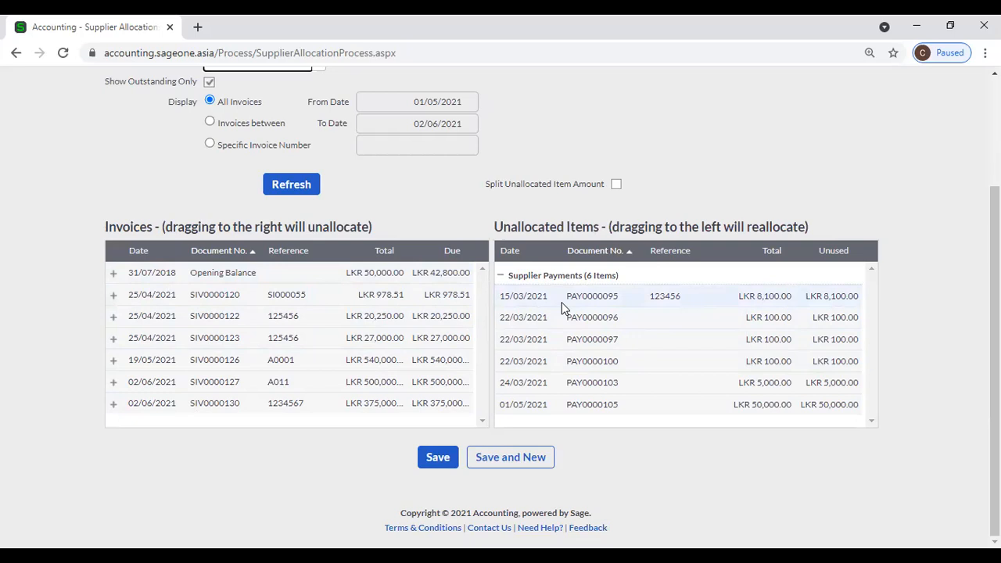
pyautogui.moveTo(570, 292); pyautogui.dragTo(434, 274)
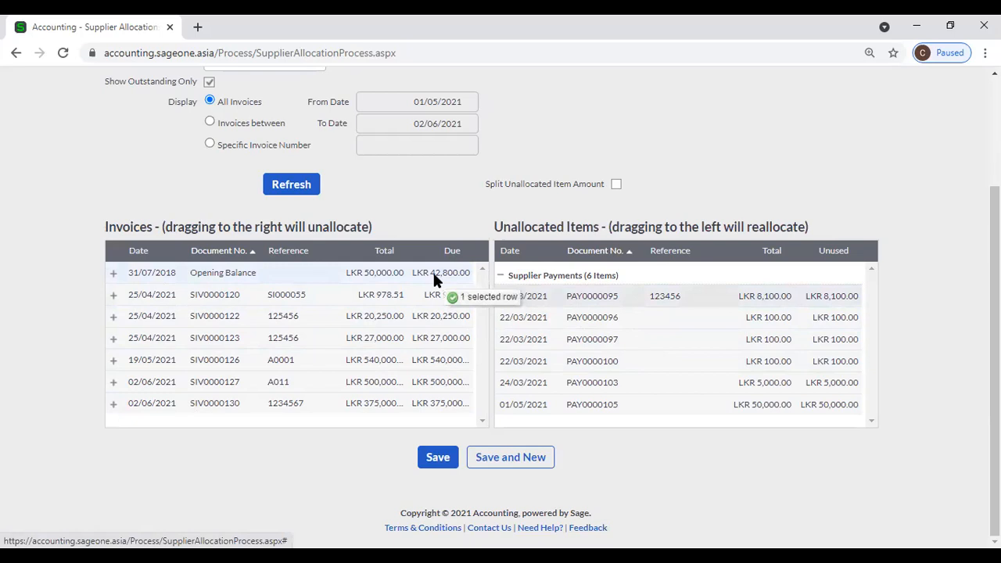
pyautogui.moveTo(434, 274)
pyautogui.mouseDown()
pyautogui.moveTo(569, 301)
pyautogui.moveTo(435, 272)
pyautogui.mouseUp()
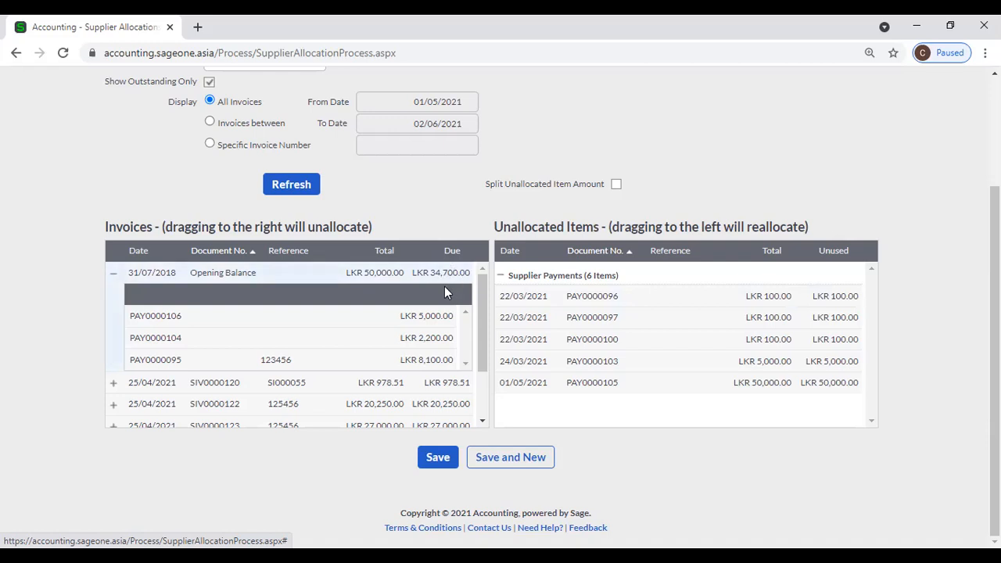
pyautogui.moveTo(432, 362); pyautogui.dragTo(585, 328)
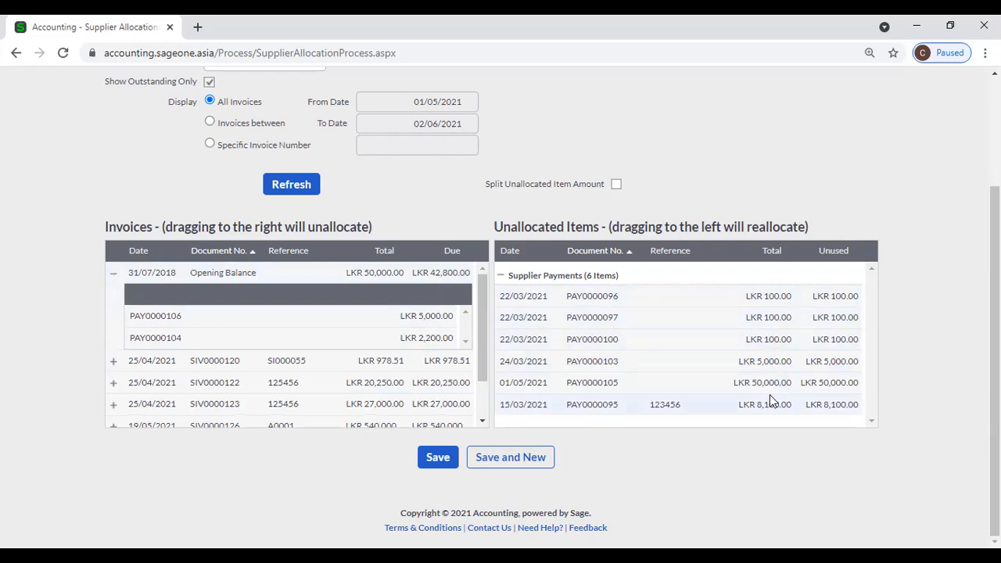
# Step: Reallocate payment PAY0000095 to the Opening Balance and allocate payment PAY0000096 to invoice SIV0000120
pyautogui.moveTo(712, 412); pyautogui.dragTo(441, 274)
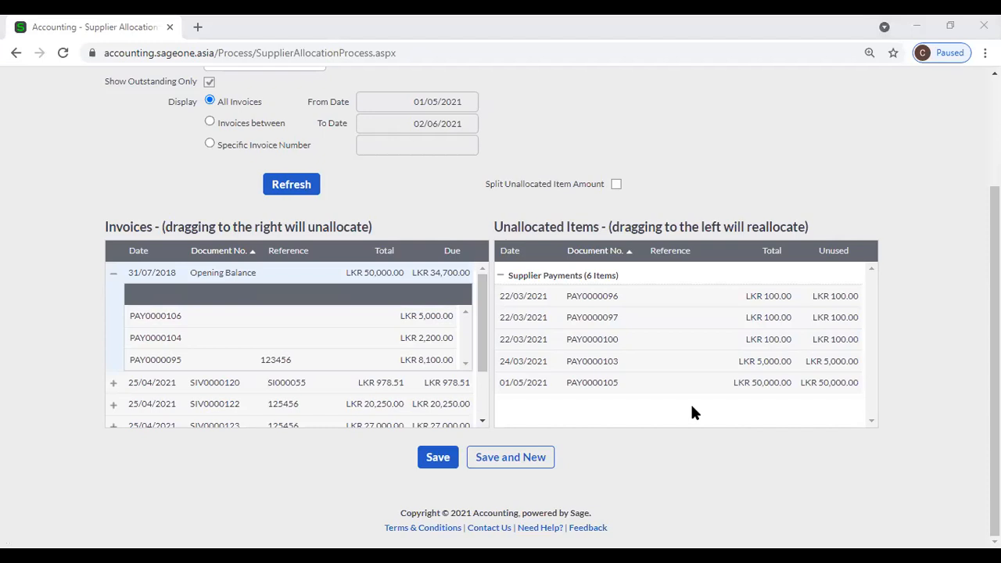
pyautogui.click(912, 401)
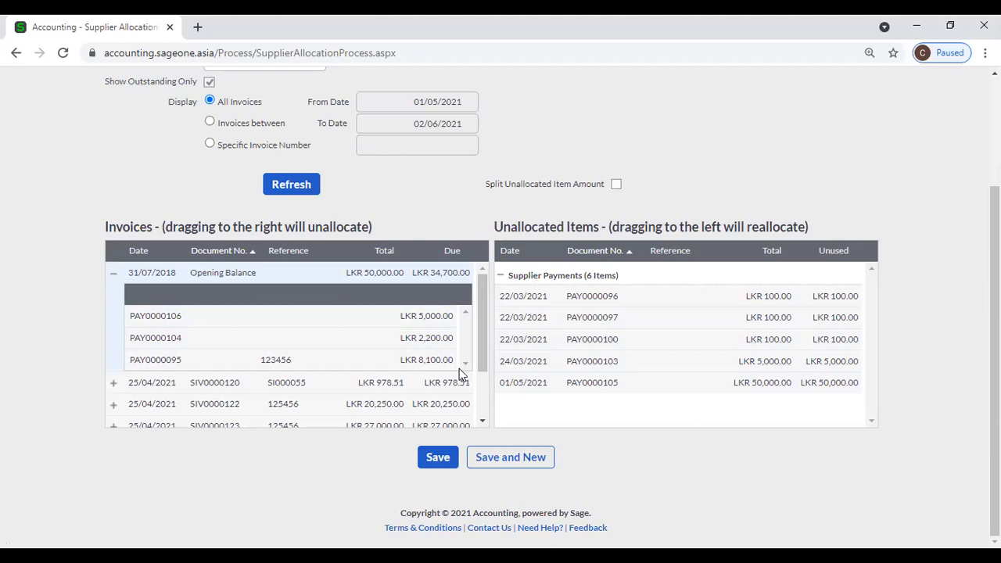
pyautogui.moveTo(553, 297); pyautogui.dragTo(448, 381)
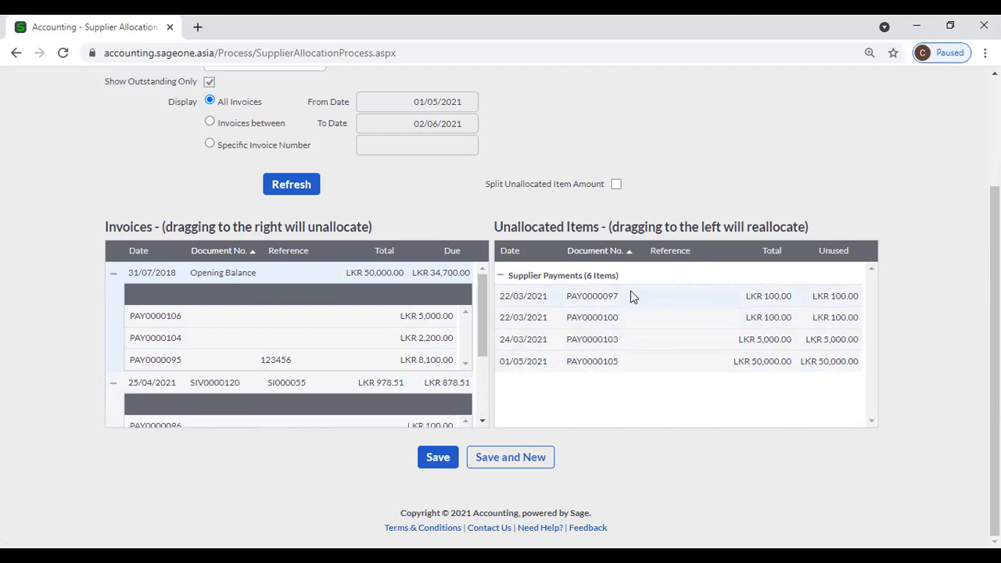
pyautogui.click(114, 274)
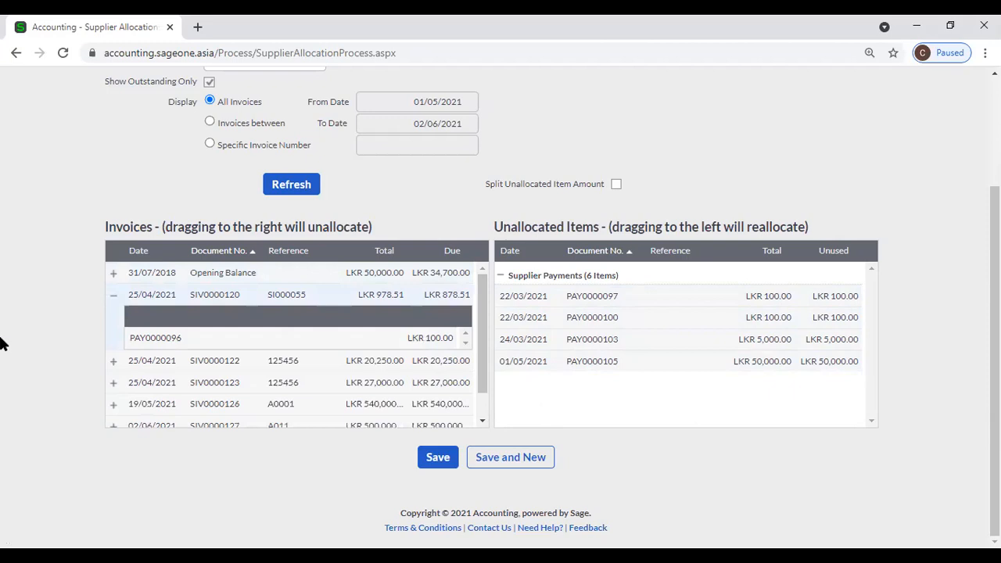
# Step: Allocate payment PAY0000097 to invoice SIV0000122, and return it to the unallocated items
pyautogui.moveTo(557, 297)
pyautogui.mouseDown()
pyautogui.moveTo(545, 311)
pyautogui.moveTo(444, 300)
pyautogui.moveTo(446, 321)
pyautogui.moveTo(516, 313)
pyautogui.moveTo(506, 316)
pyautogui.moveTo(459, 316)
pyautogui.moveTo(523, 301)
pyautogui.moveTo(438, 322)
pyautogui.mouseUp()
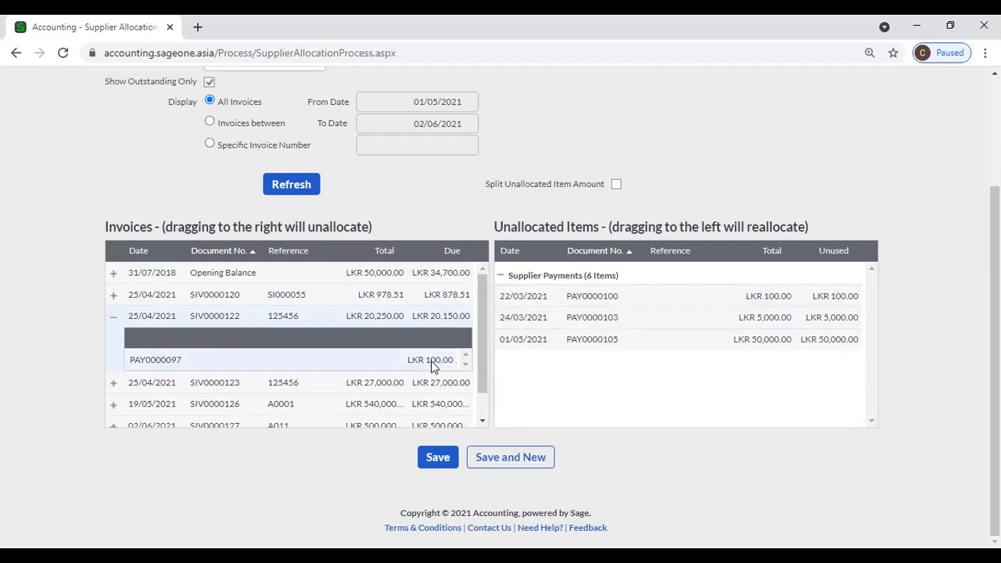
pyautogui.moveTo(431, 361)
pyautogui.mouseDown()
pyautogui.moveTo(563, 324)
pyautogui.moveTo(428, 358)
pyautogui.mouseUp()
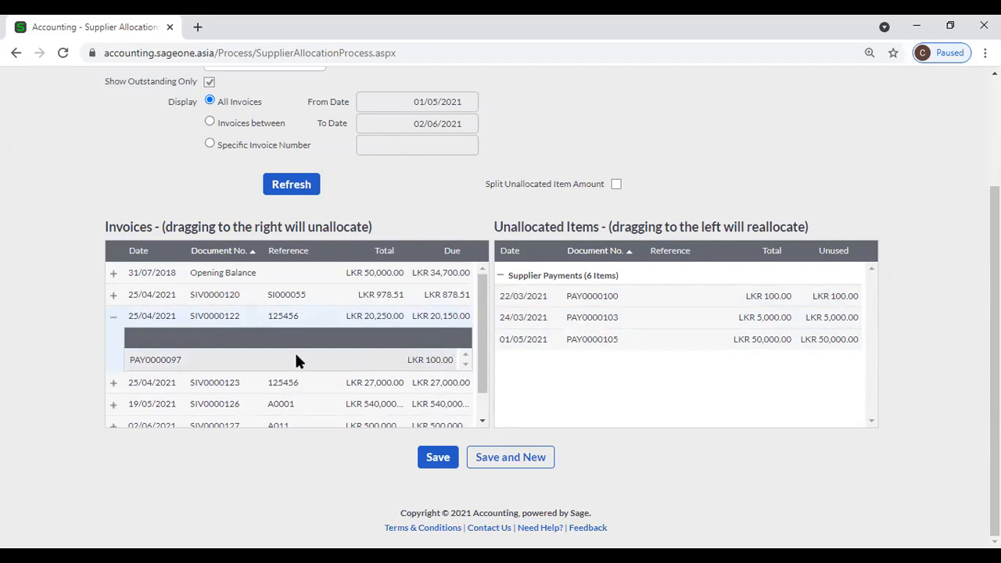
pyautogui.moveTo(299, 364); pyautogui.dragTo(615, 337)
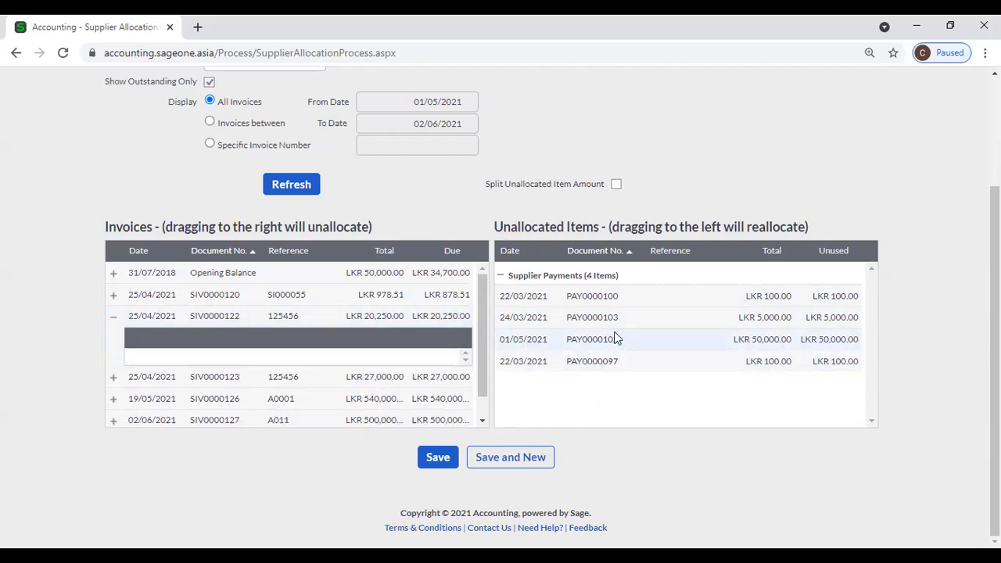
pyautogui.click(114, 316)
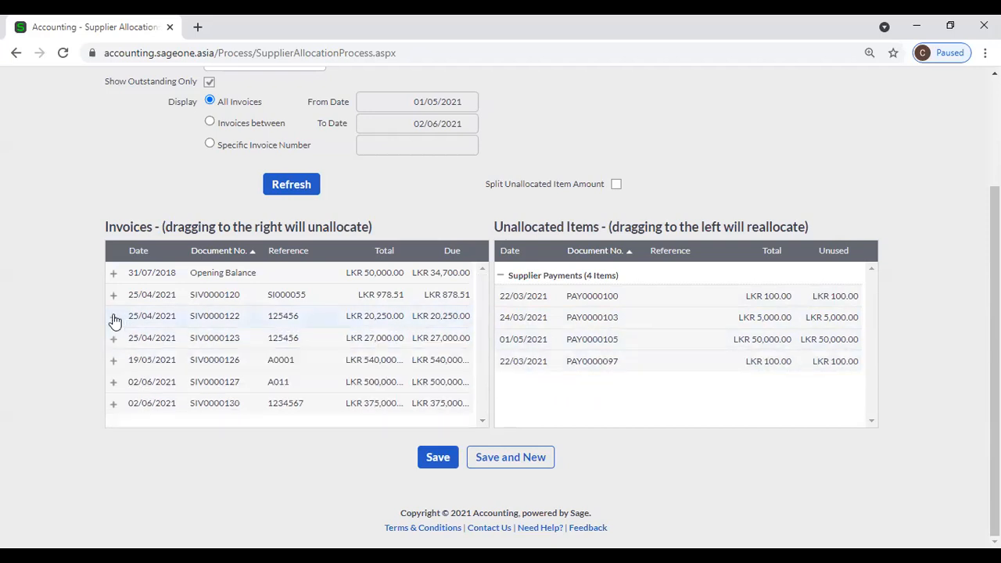
# Step: Remove payment PAY0000095 from the Opening Balance's allocated payments
pyautogui.scroll(1, 310, 366)
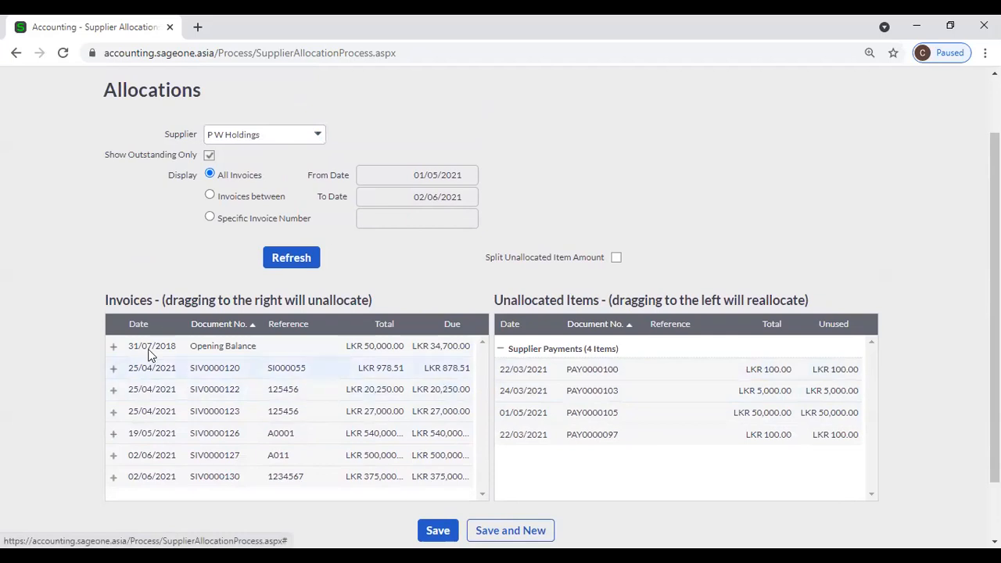
pyautogui.click(114, 348)
pyautogui.moveTo(180, 435); pyautogui.dragTo(539, 403)
pyautogui.click(113, 346)
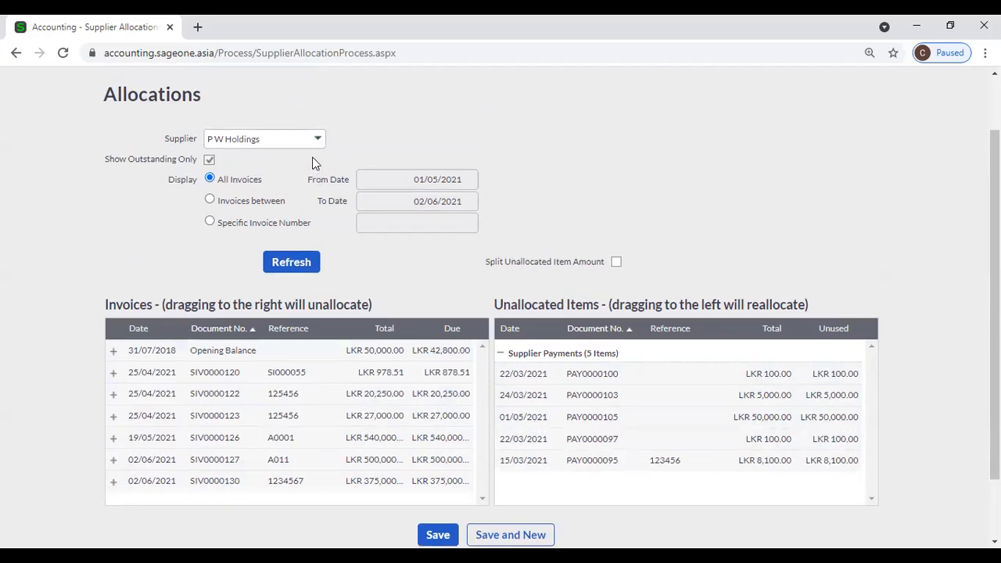
# Step: Reload the allocations for P W Holdings, agreeing to discard the unsaved changes
pyautogui.scroll(2, 314, 168)
pyautogui.click(317, 207)
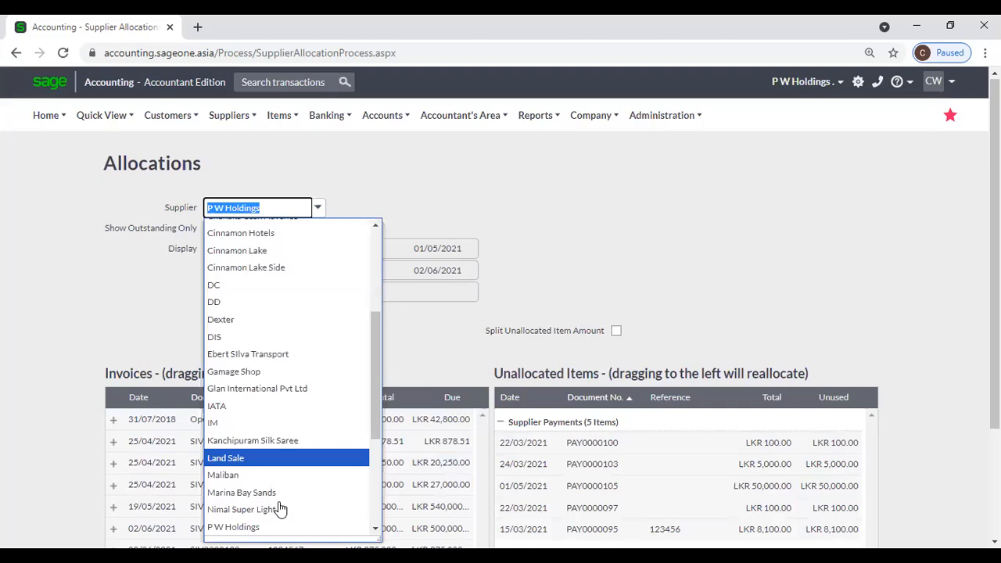
pyautogui.click(279, 527)
pyautogui.click(300, 334)
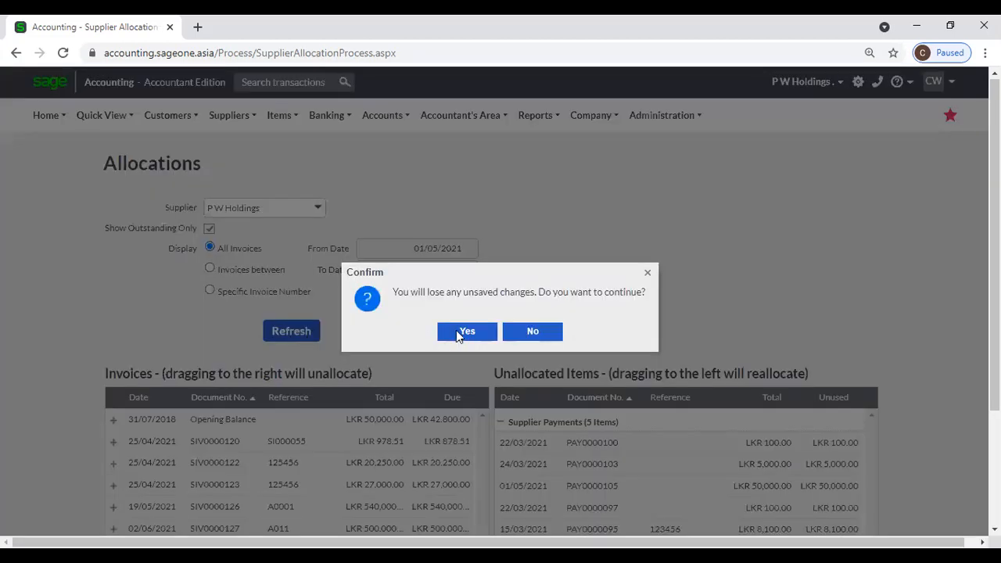
pyautogui.click(458, 333)
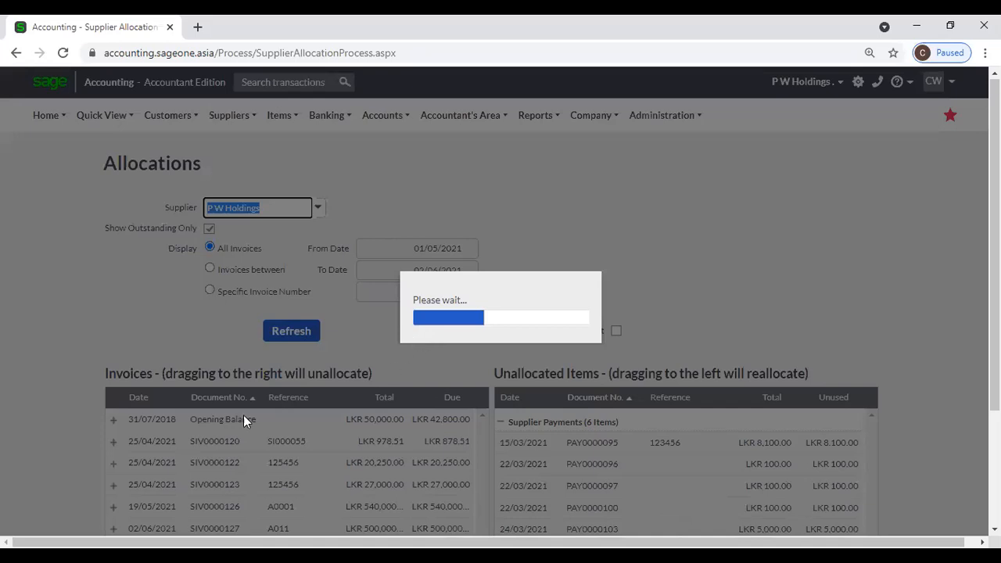
# Step: Review the reloaded invoices and unallocated payments, and turn off the Show Outstanding Only filter
pyautogui.scroll(-2, 244, 421)
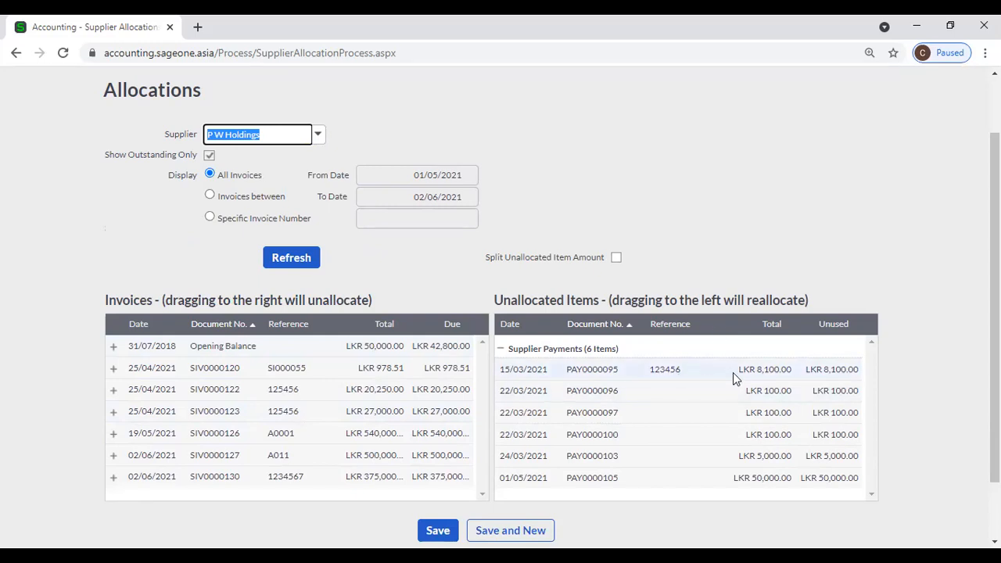
pyautogui.scroll(-2, 732, 384)
pyautogui.scroll(2, 711, 388)
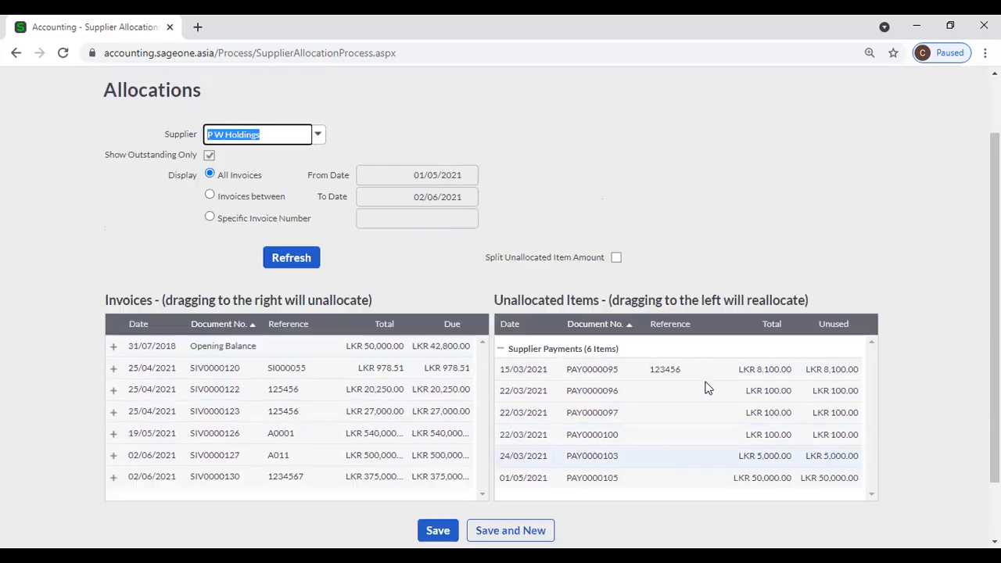
pyautogui.scroll(1, 706, 382)
pyautogui.click(558, 308)
pyautogui.scroll(1, 558, 308)
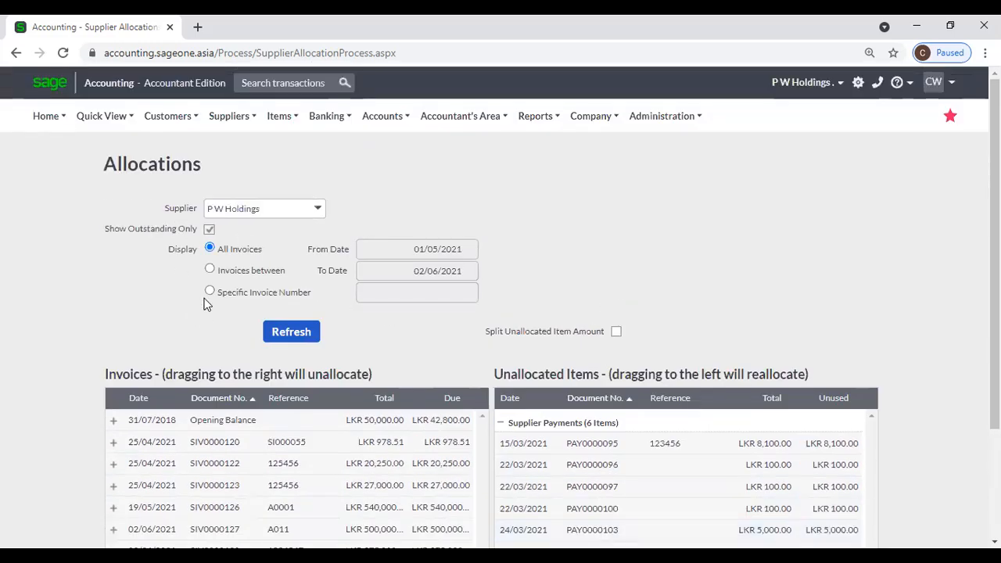
pyautogui.click(208, 230)
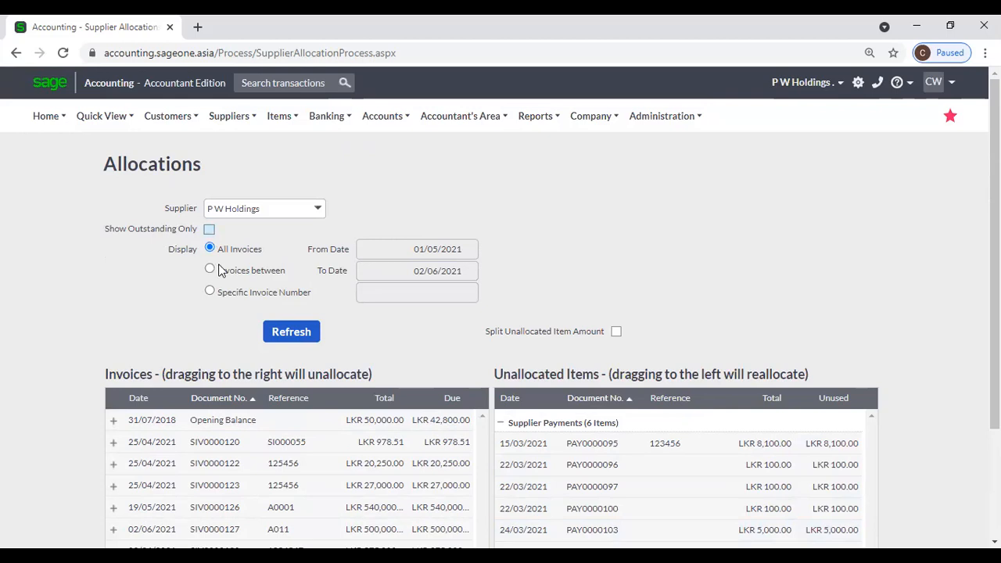
# Step: Reload the P W Holdings allocations with settled invoices included, agreeing to discard unsaved changes
pyautogui.click(296, 335)
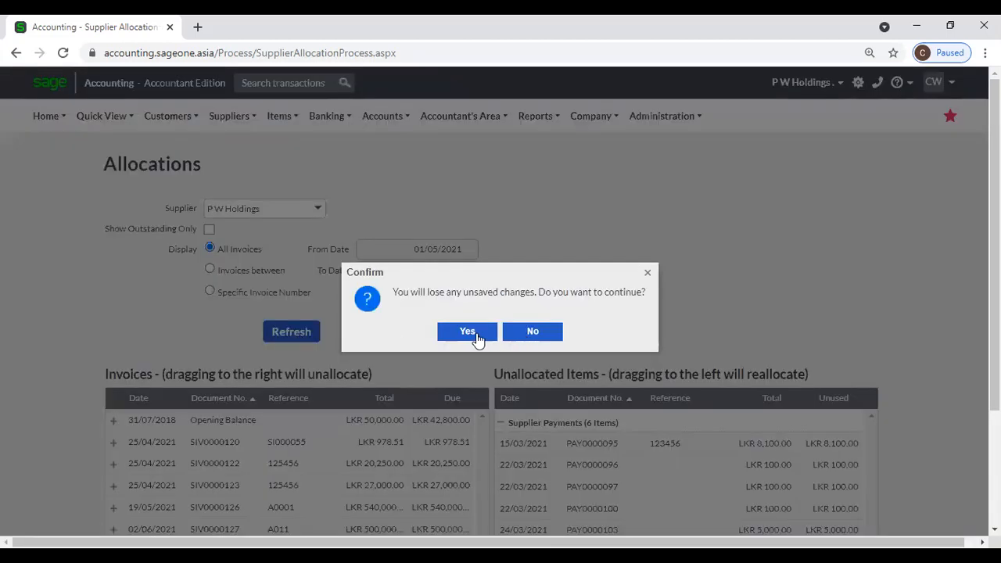
pyautogui.click(472, 336)
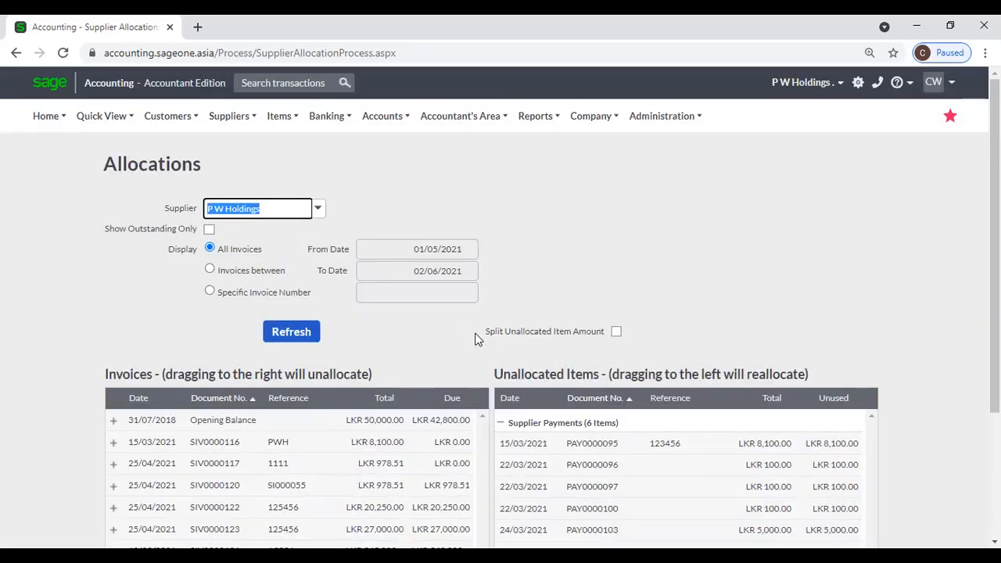
pyautogui.scroll(-2, 438, 364)
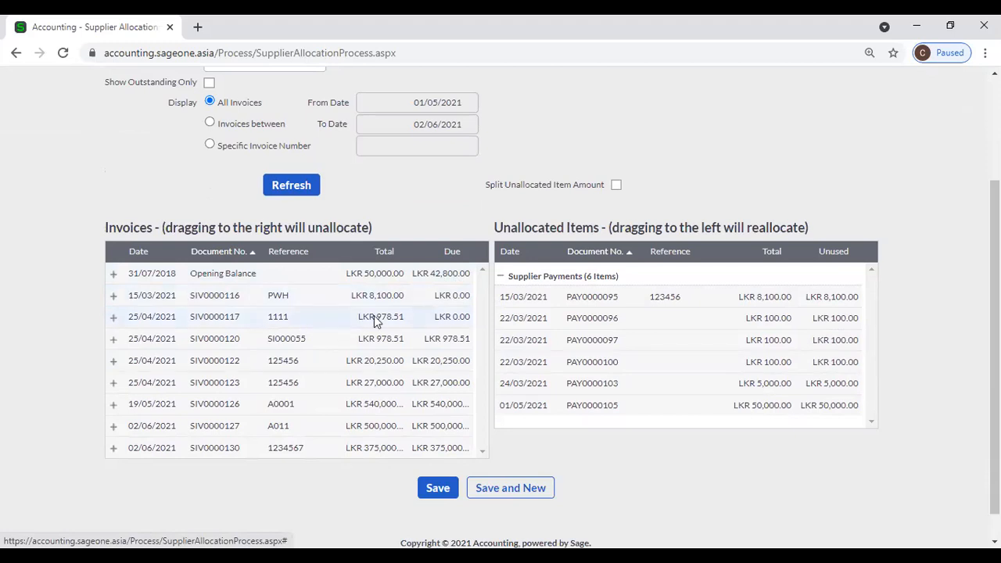
# Step: Examine the payments and adjustments allocated to invoices SIV0000116 and SIV0000117, and collapse the details of SIV0000116
pyautogui.click(114, 296)
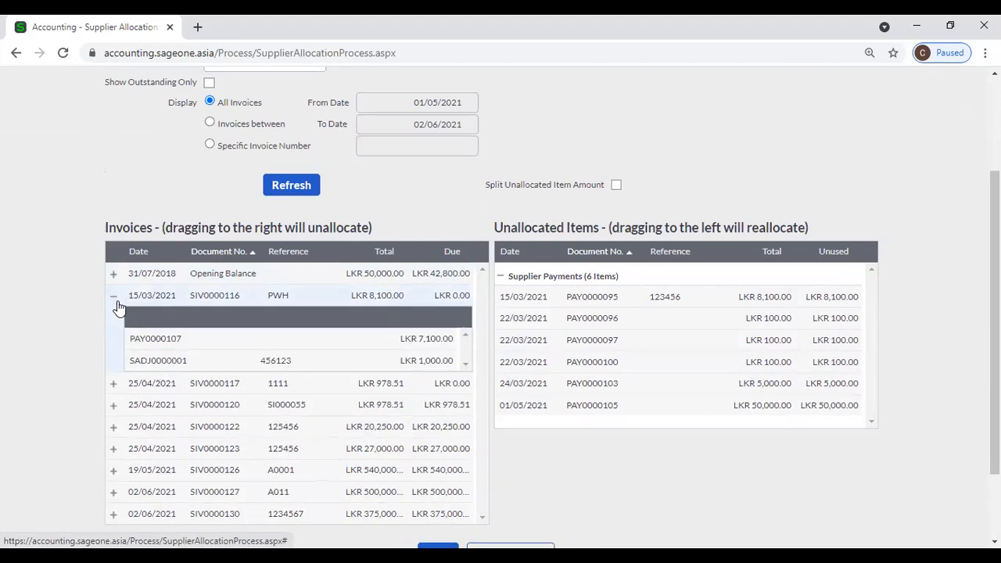
pyautogui.click(112, 298)
pyautogui.click(112, 298)
pyautogui.click(113, 383)
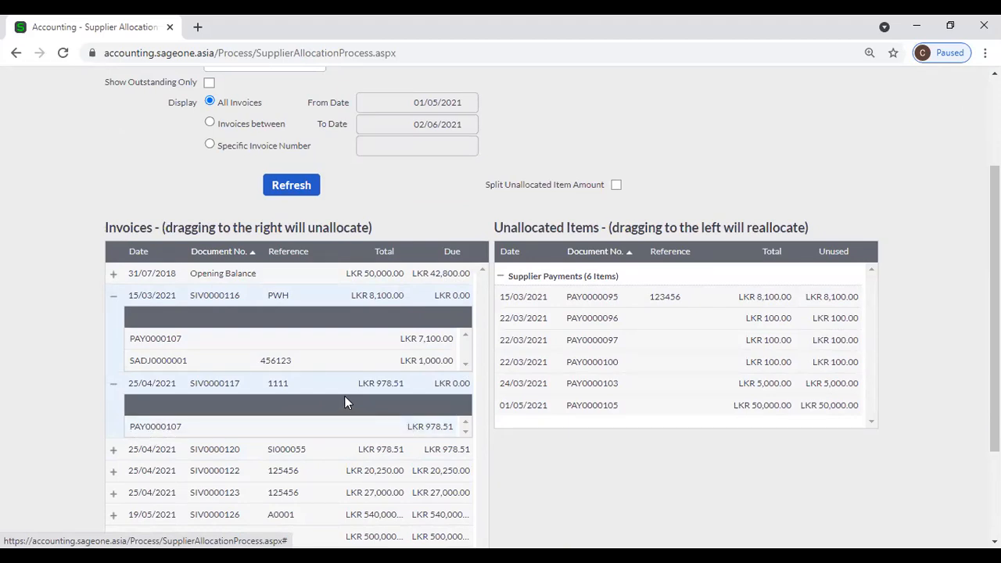
pyautogui.click(112, 295)
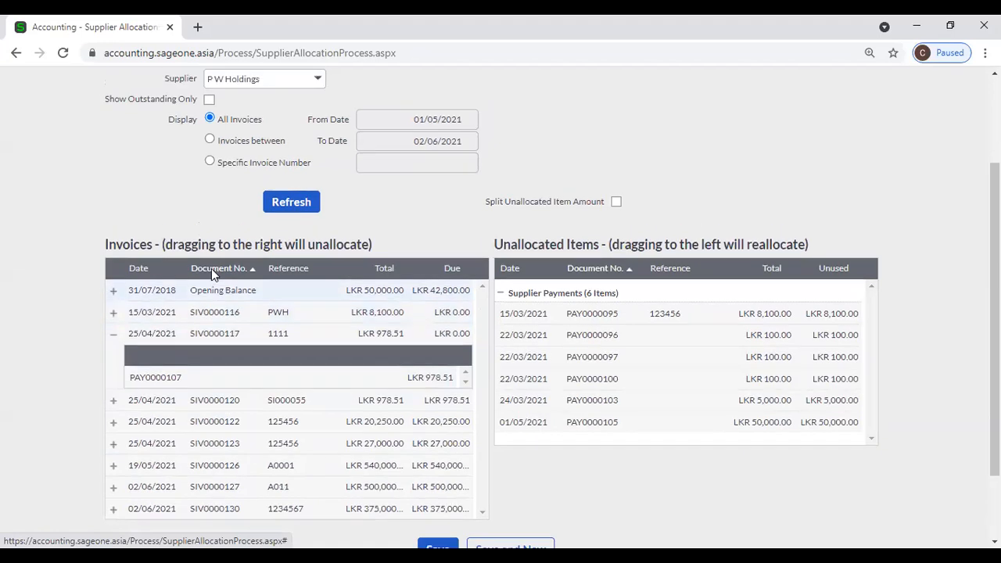
# Step: Turn the Show Outstanding Only filter back on and reload the allocations, discarding unsaved changes
pyautogui.scroll(1, 211, 268)
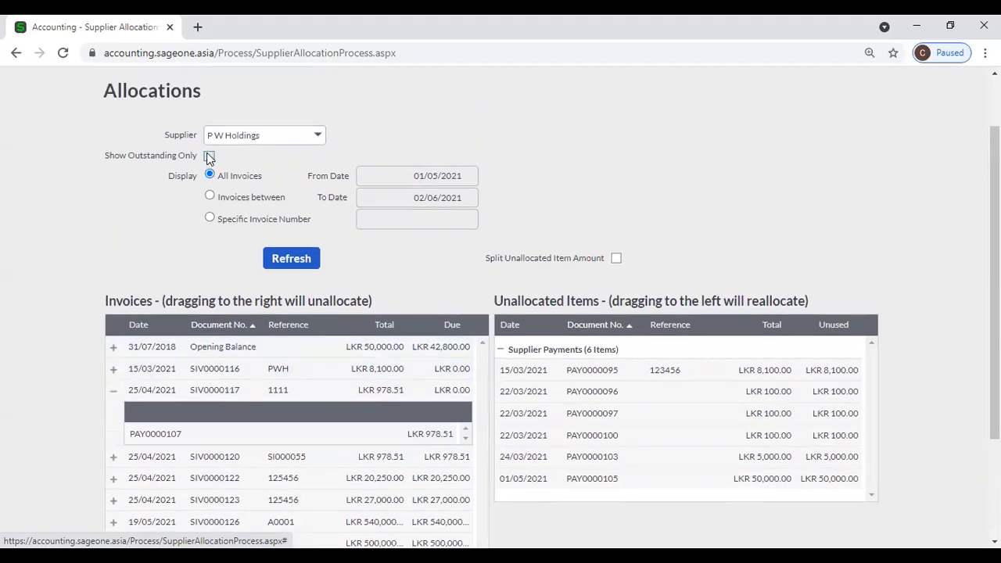
pyautogui.click(208, 157)
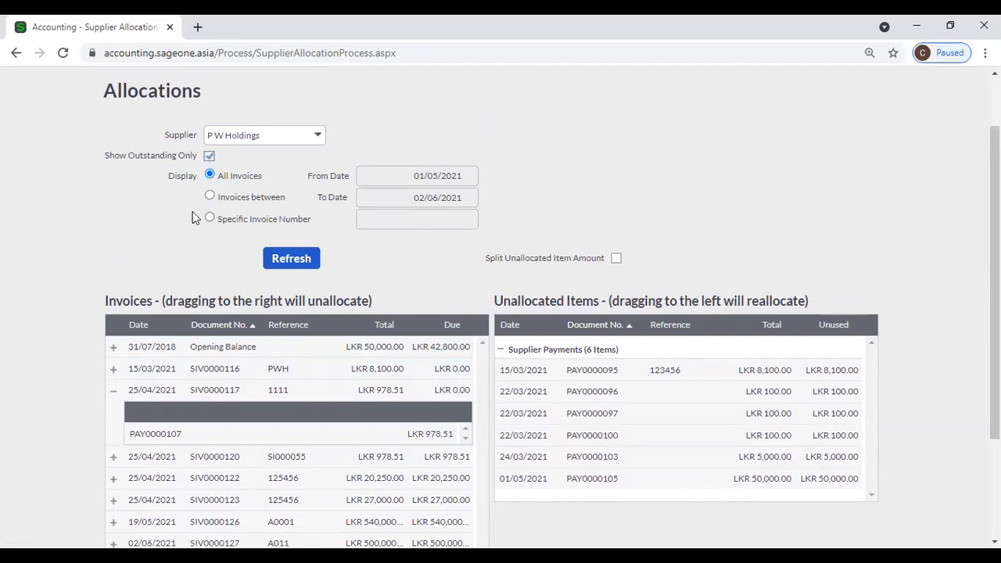
pyautogui.click(294, 263)
pyautogui.click(466, 334)
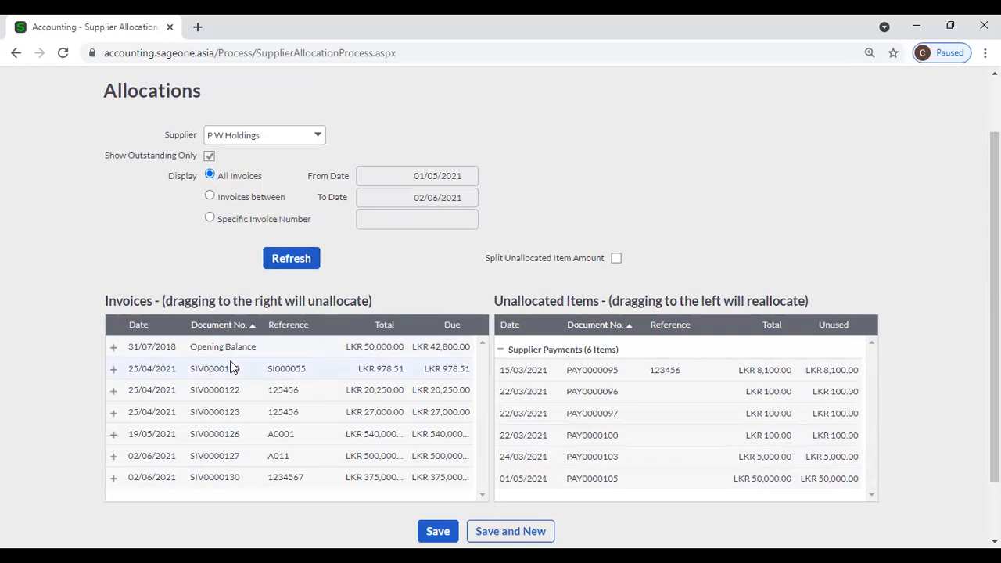
pyautogui.scroll(-1, 177, 361)
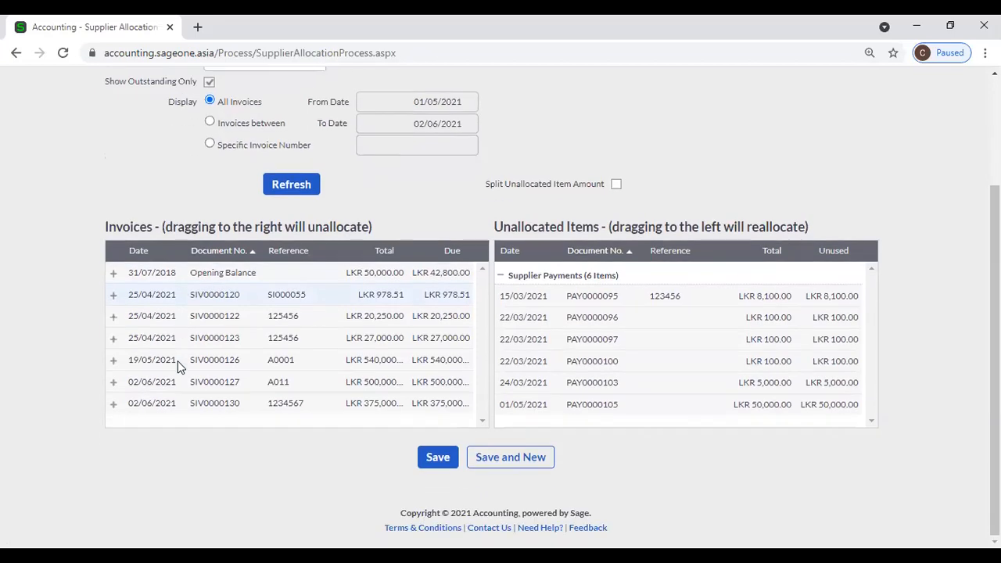
# Step: Limit the display to outstanding invoices between 01/05/2021 and 02/06/2021, and reload the list
pyautogui.scroll(2, 178, 361)
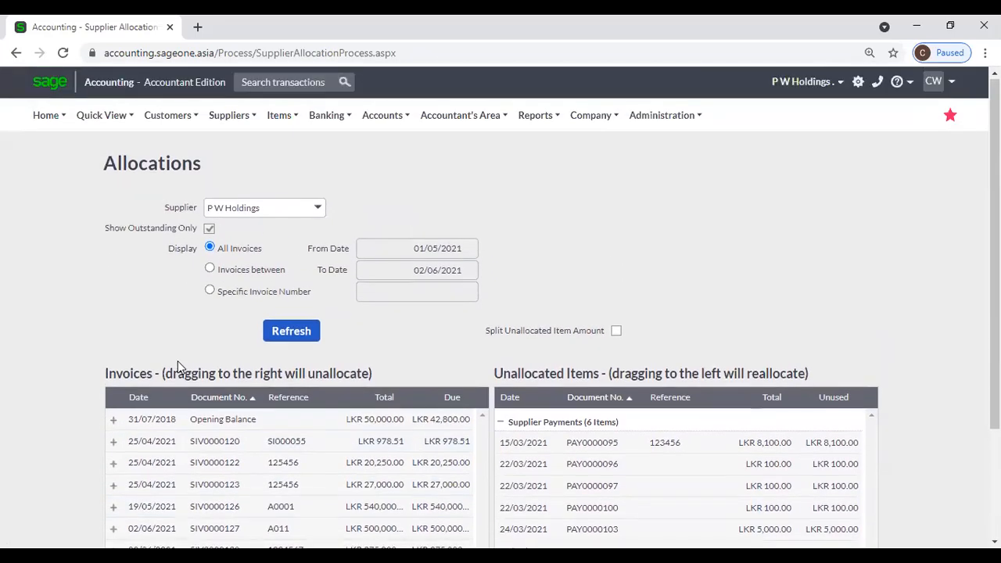
pyautogui.click(210, 270)
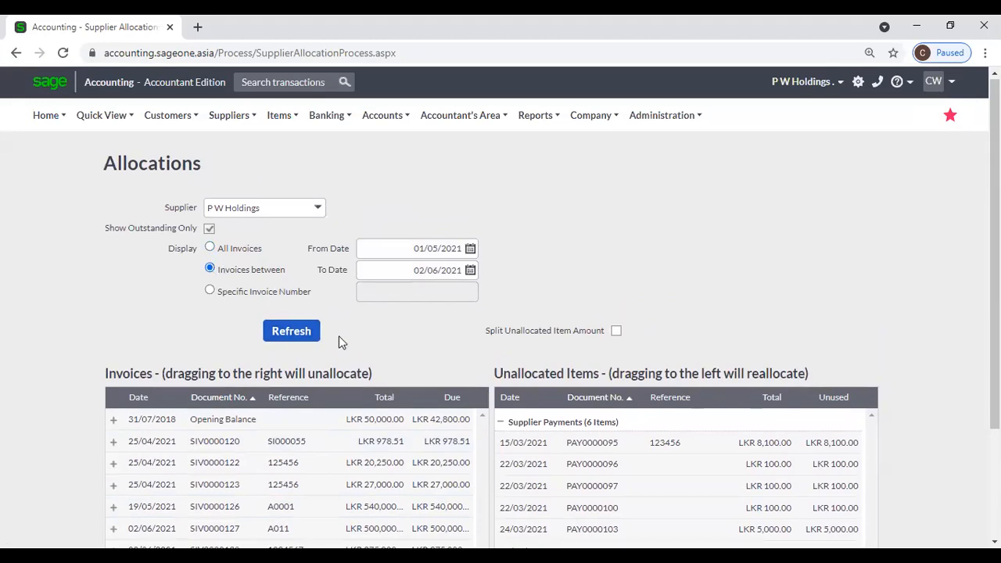
pyautogui.scroll(-1, 362, 340)
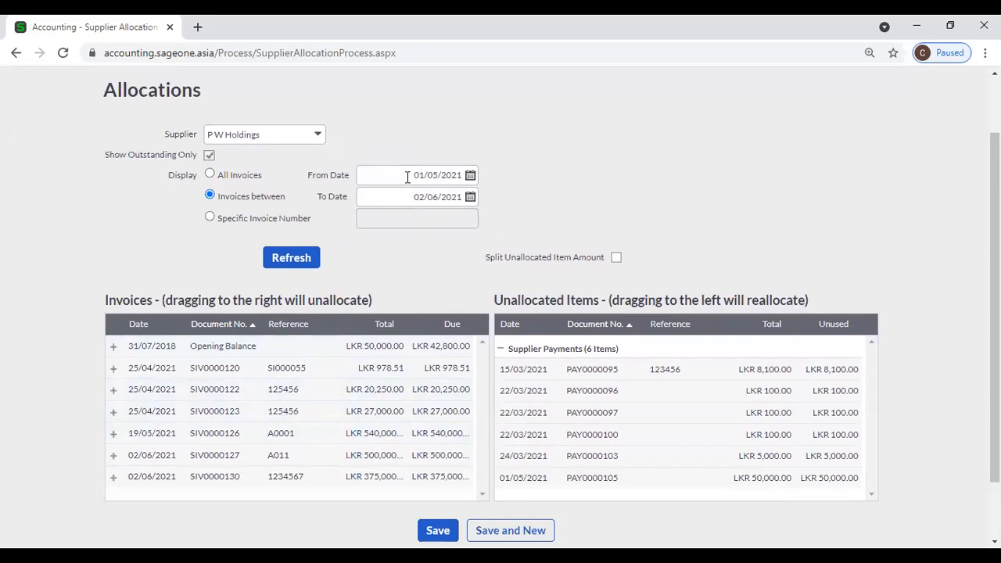
pyautogui.click(284, 258)
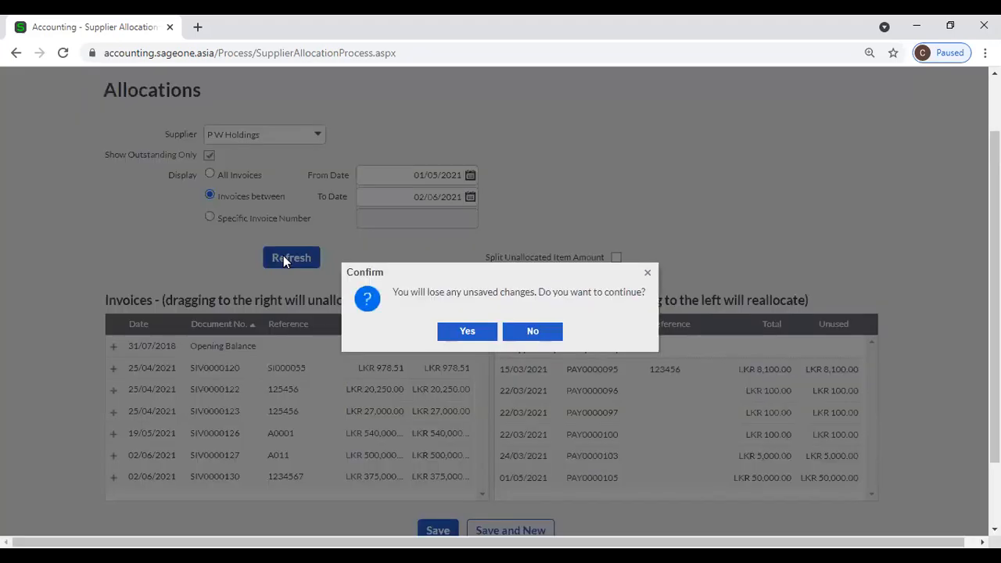
pyautogui.click(458, 338)
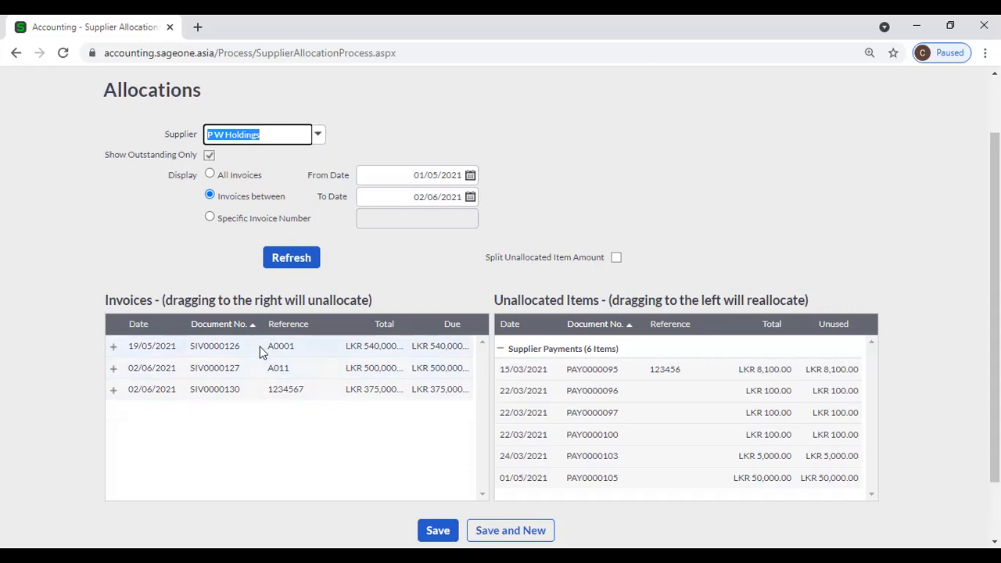
# Step: Switch the display back to all invoices and reload the allocations, discarding unsaved changes
pyautogui.click(211, 175)
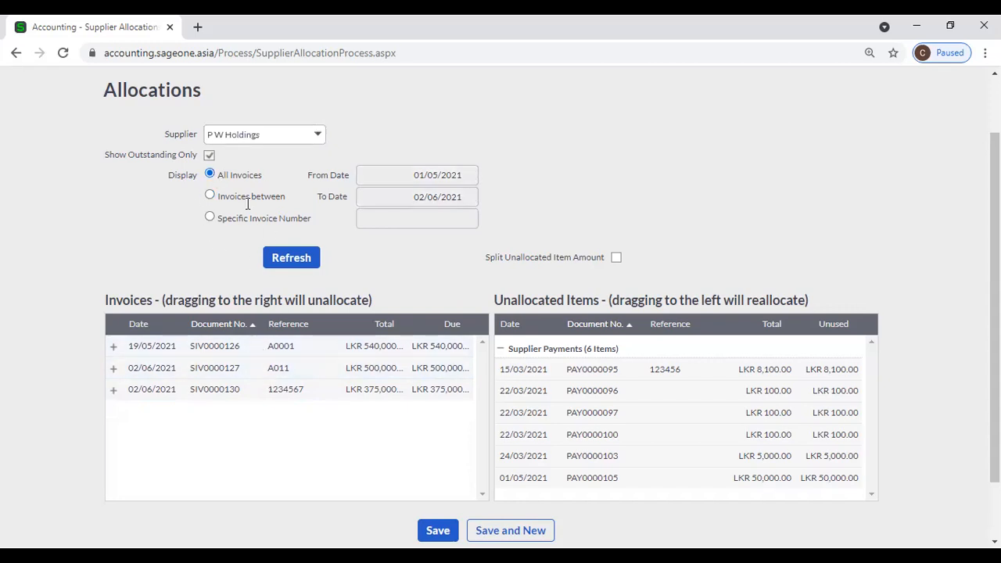
pyautogui.click(291, 266)
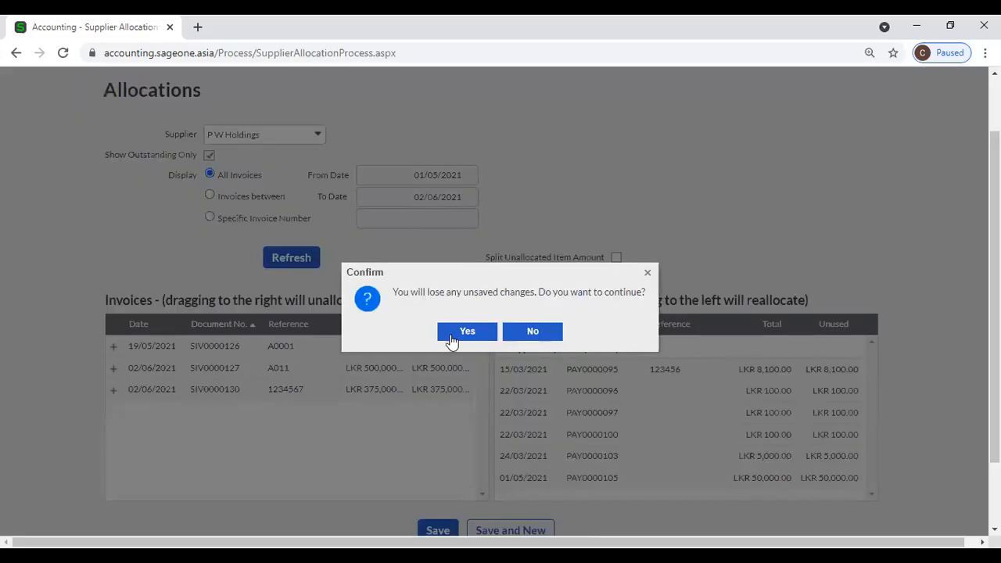
pyautogui.click(451, 336)
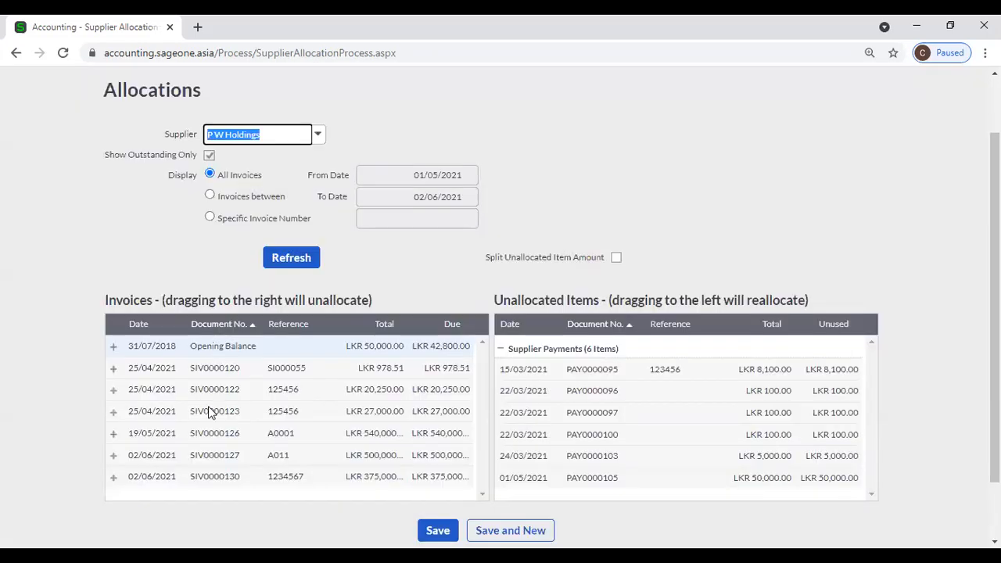
# Step: Restrict the list again to invoices dated from 01/05/2021 to 02/06/2021 and reload it
pyautogui.click(209, 196)
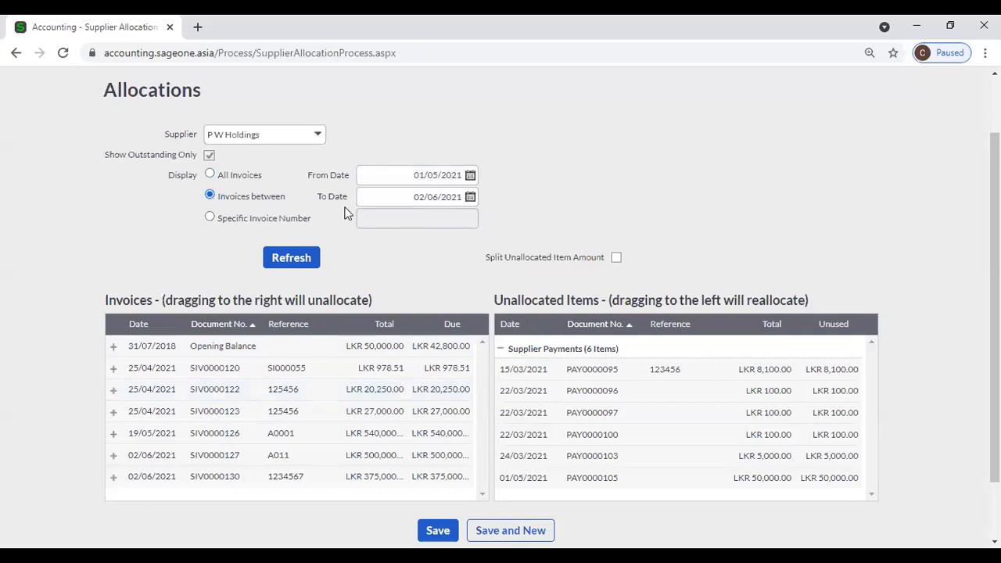
pyautogui.click(283, 266)
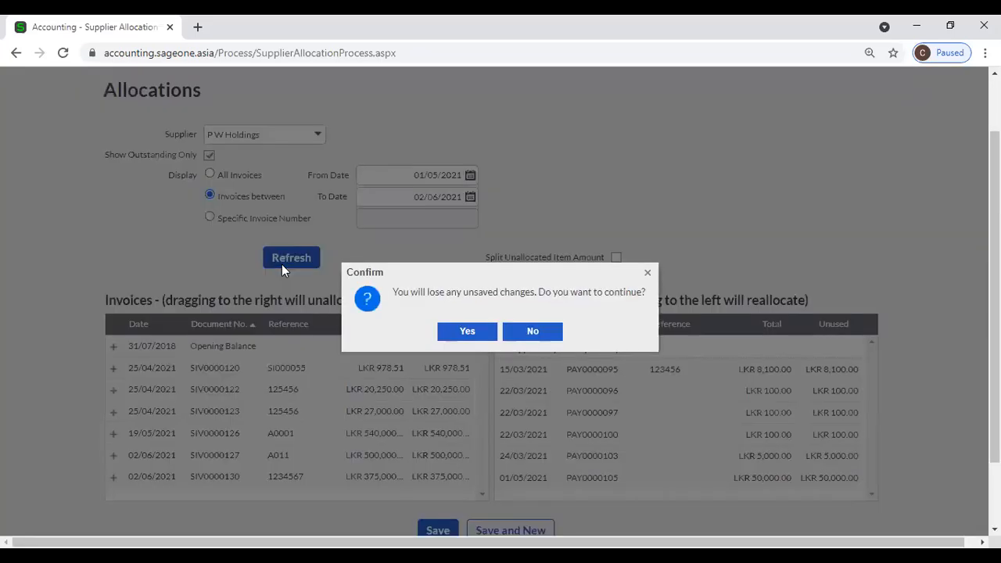
pyautogui.click(463, 332)
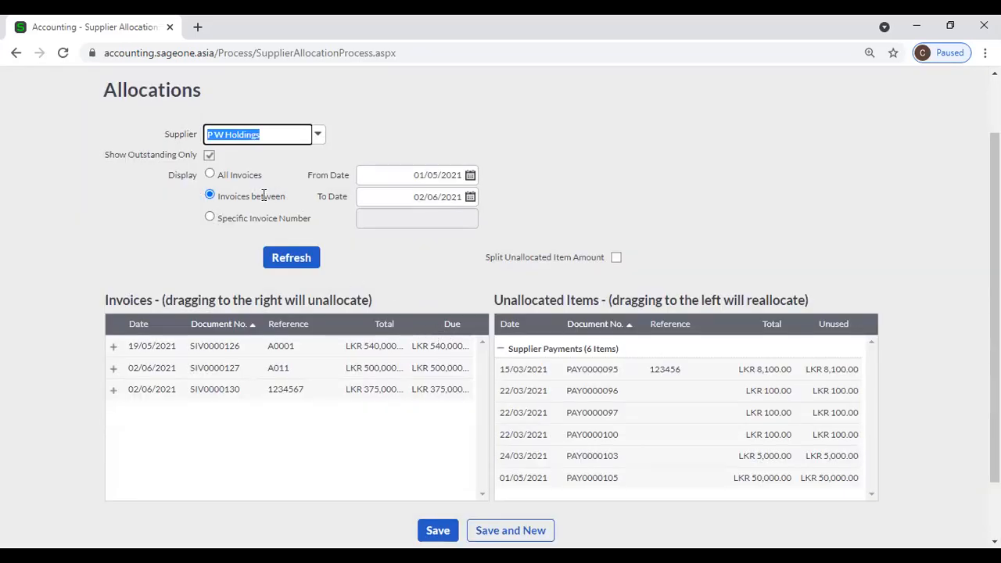
# Step: Display only the specific invoice number SIV0000130 and reload the allocations
pyautogui.click(209, 218)
pyautogui.click(389, 218)
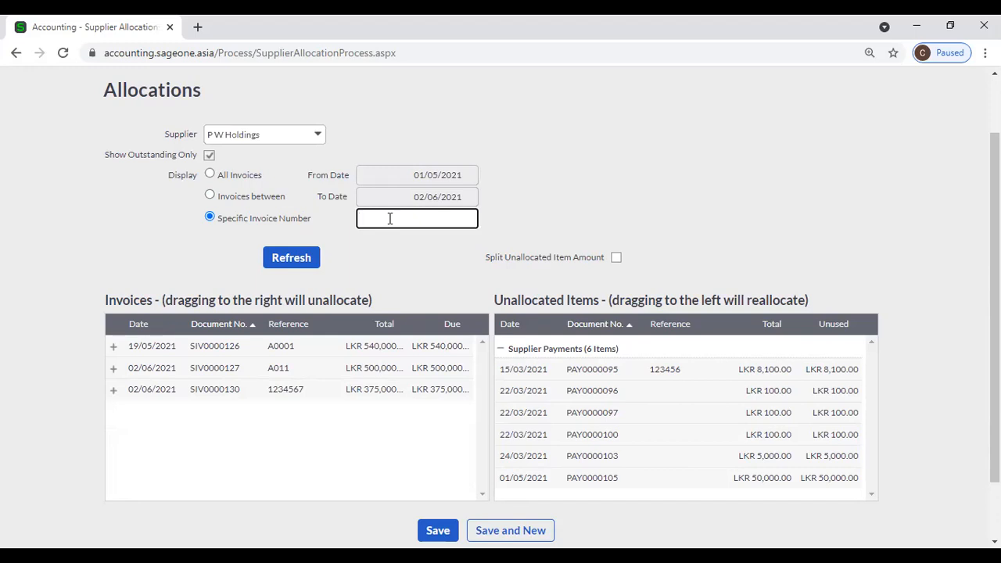
pyautogui.write('SIV0000130')
pyautogui.click(291, 257)
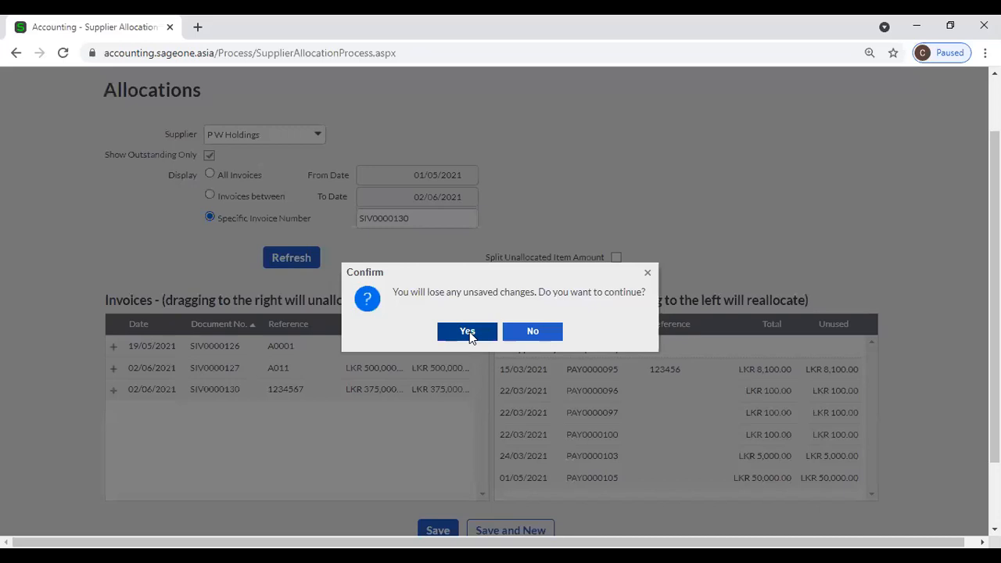
pyautogui.click(468, 332)
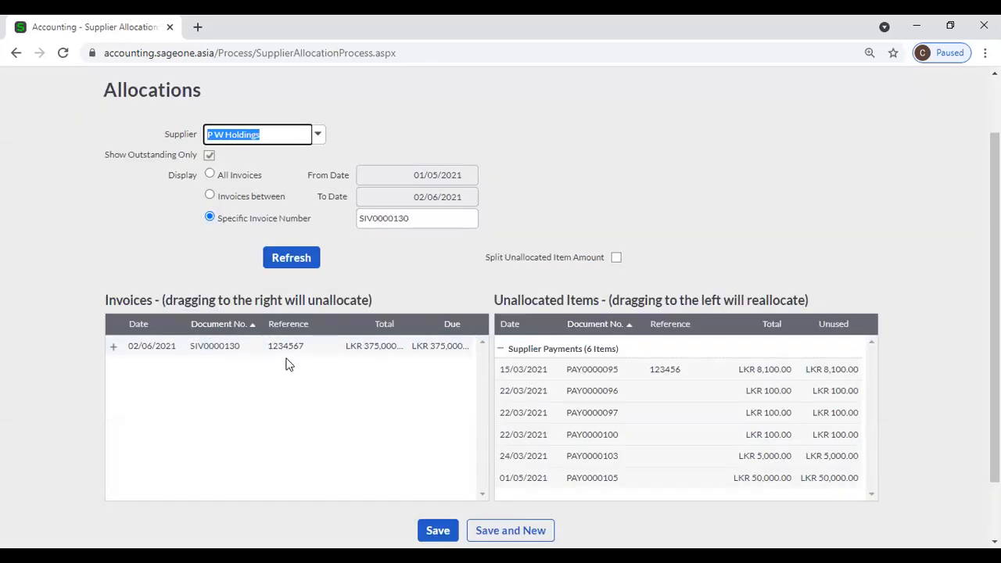
# Step: Restore the display to all outstanding invoices and reload the list, discarding unsaved changes
pyautogui.click(210, 173)
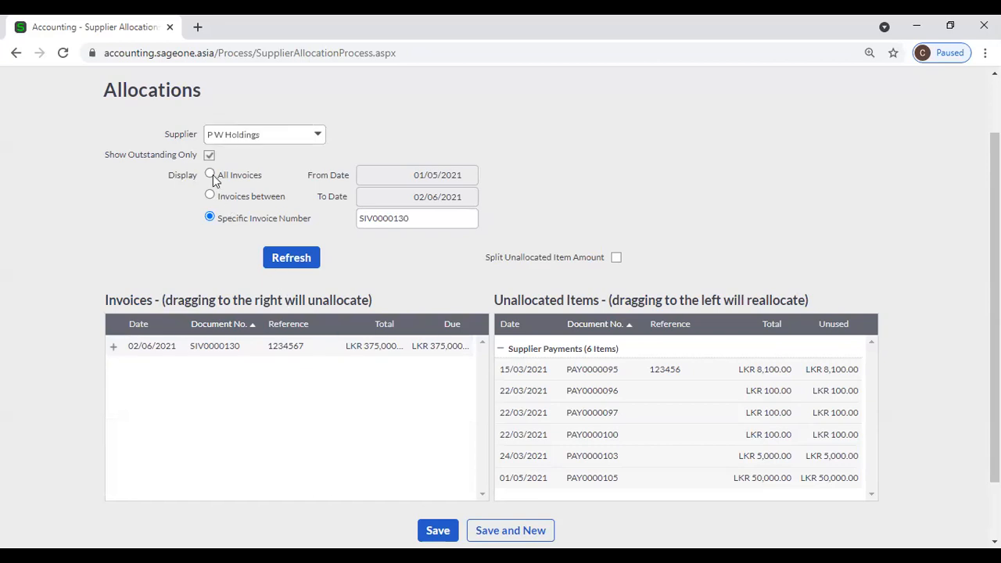
pyautogui.click(280, 261)
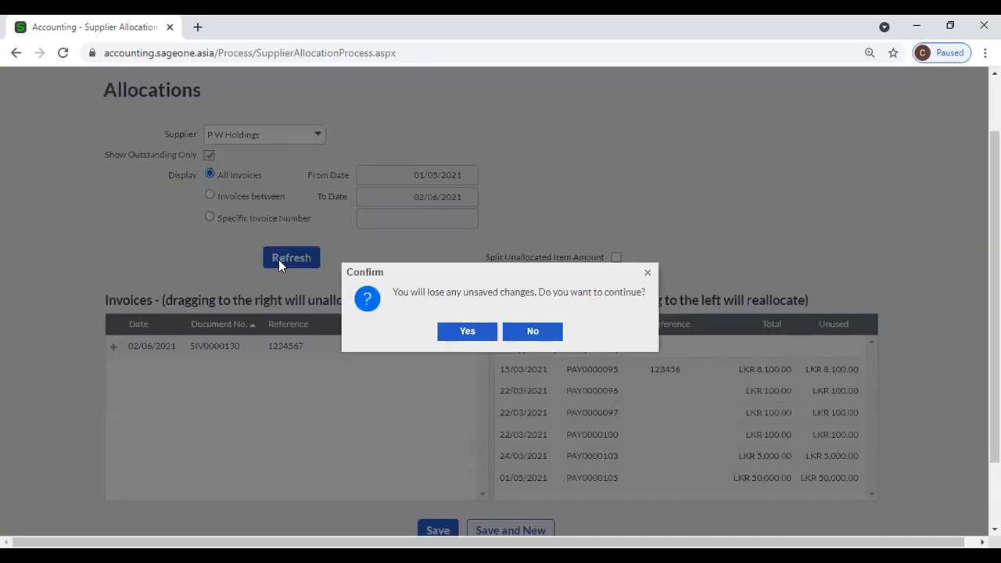
pyautogui.click(465, 333)
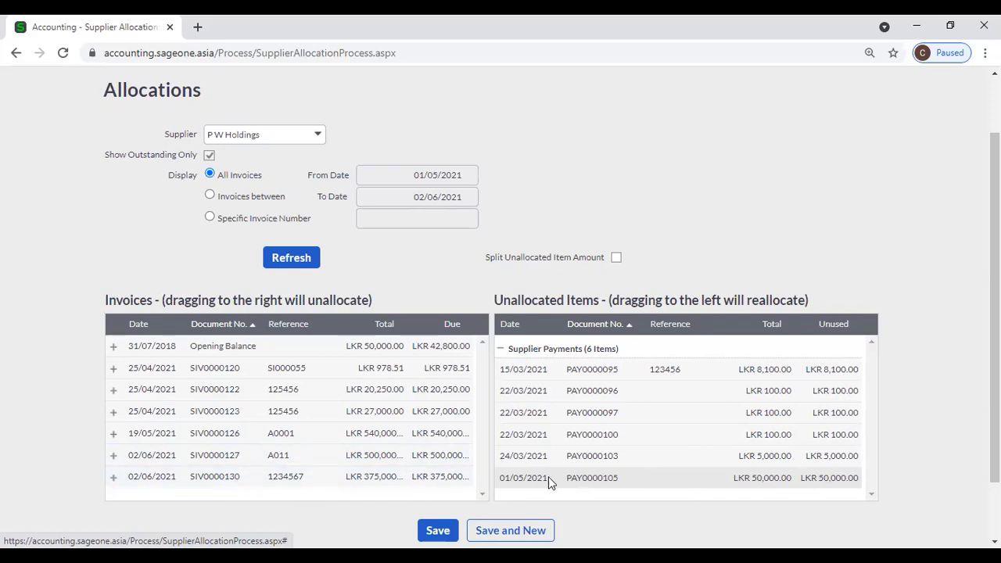
# Step: Enable splitting of unallocated item amounts, and allocate 25,000 of payment PAY0000105 to invoice SIV0000127
pyautogui.click(616, 258)
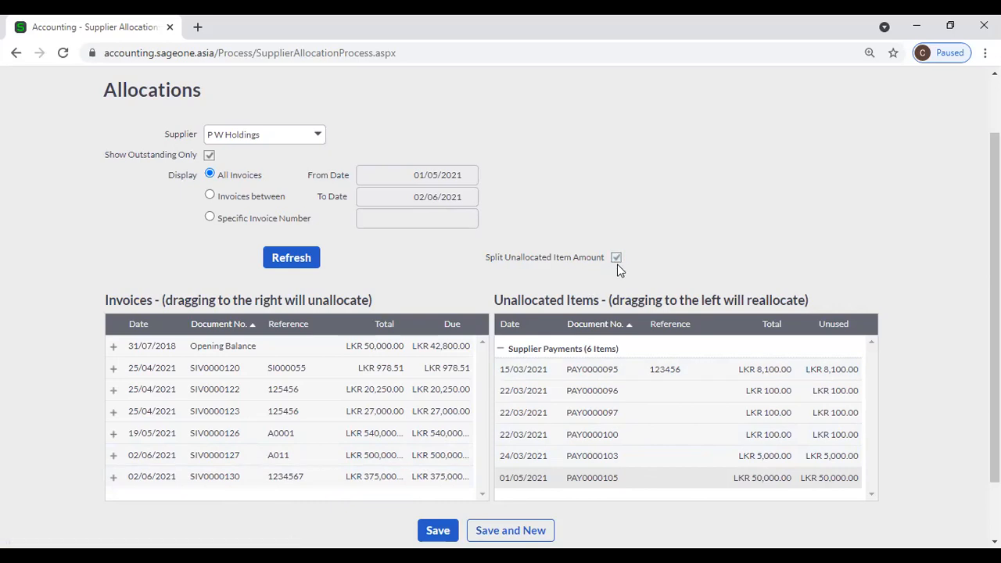
pyautogui.moveTo(665, 481); pyautogui.dragTo(429, 459)
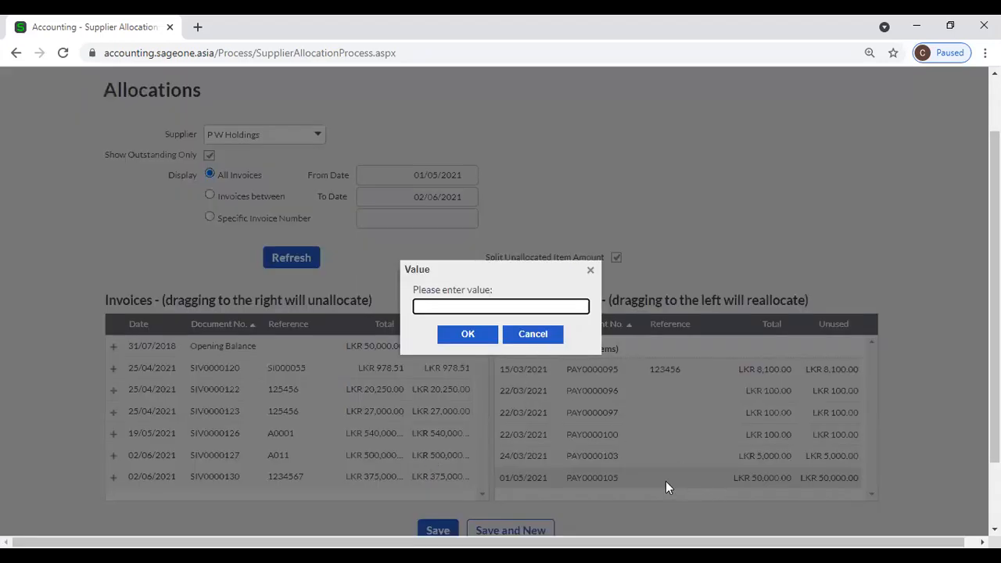
pyautogui.press('Escape')
pyautogui.click(114, 455)
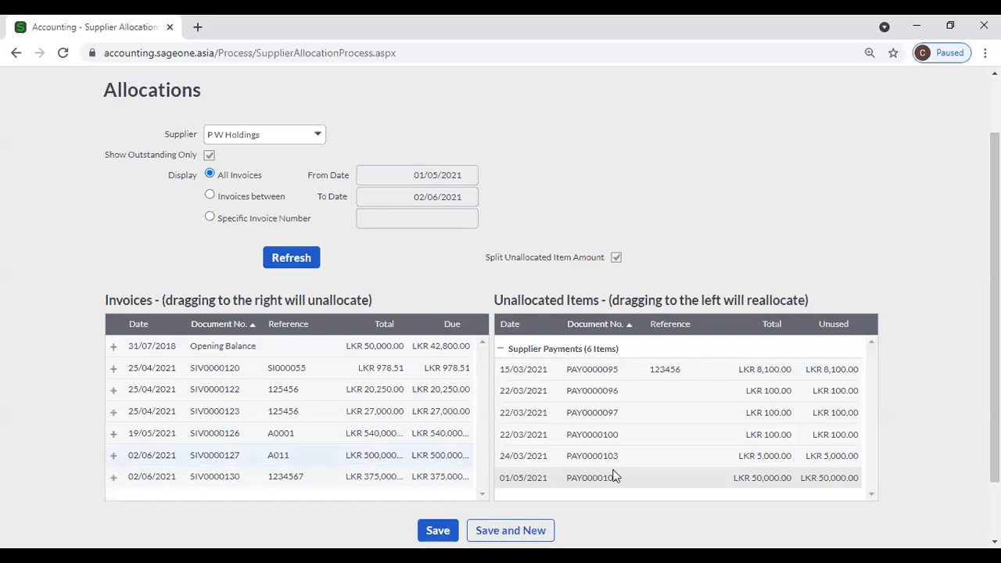
pyautogui.moveTo(620, 477); pyautogui.dragTo(456, 460)
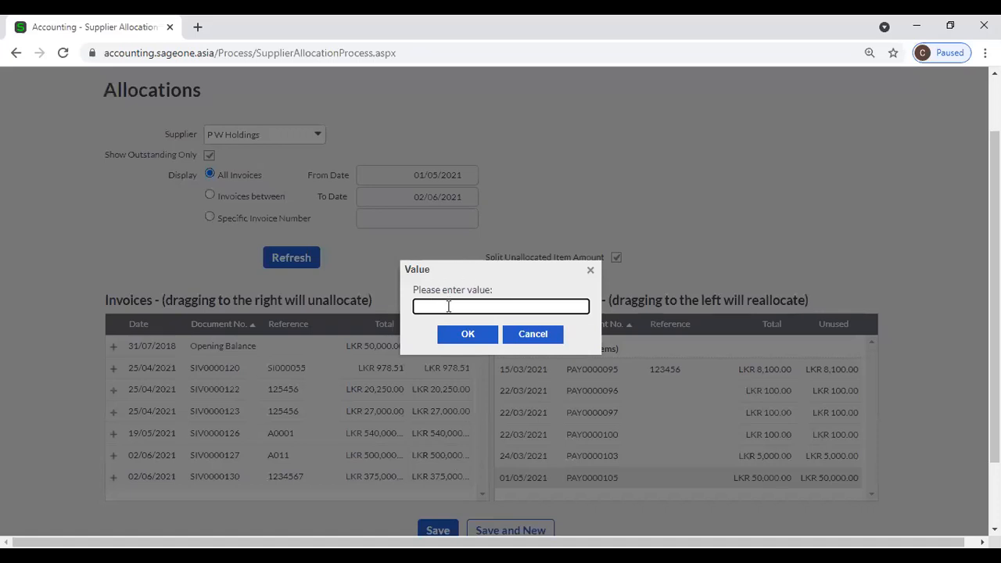
pyautogui.write('25,000')
pyautogui.click(467, 336)
pyautogui.scroll(-1, 409, 387)
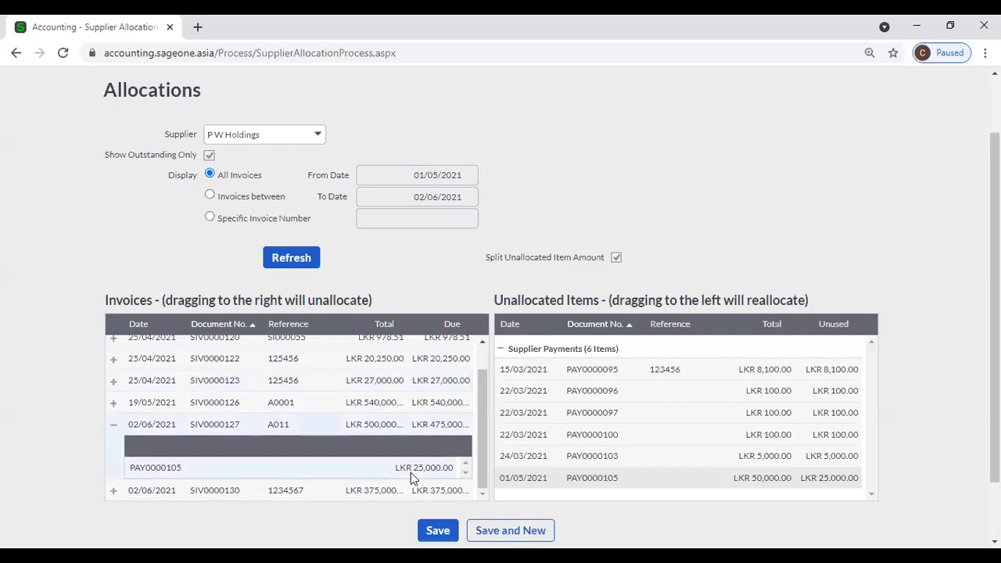
# Step: Collapse and reopen invoice SIV0000127 to check its allocated payment and the unused amount of PAY0000105
pyautogui.click(111, 426)
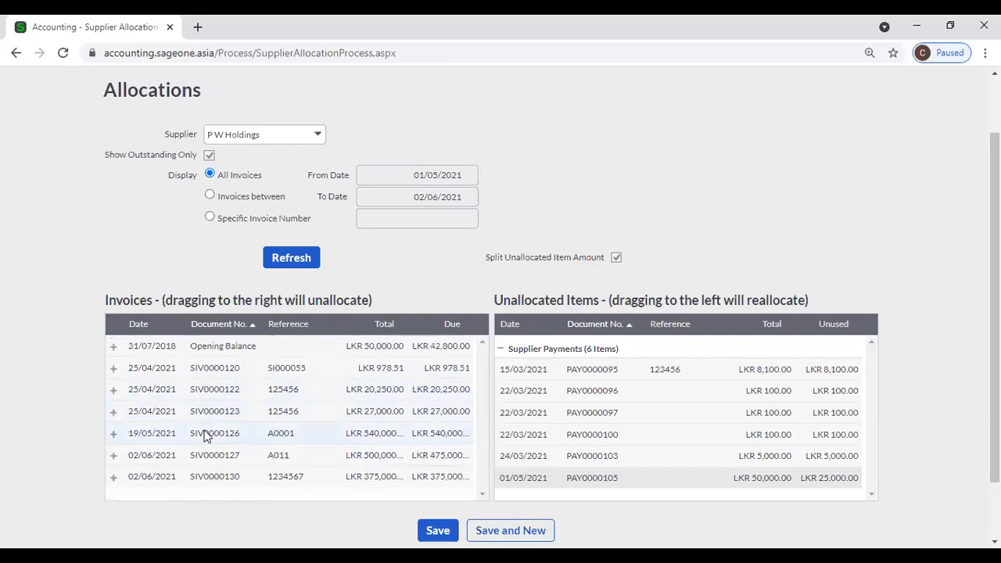
pyautogui.click(112, 456)
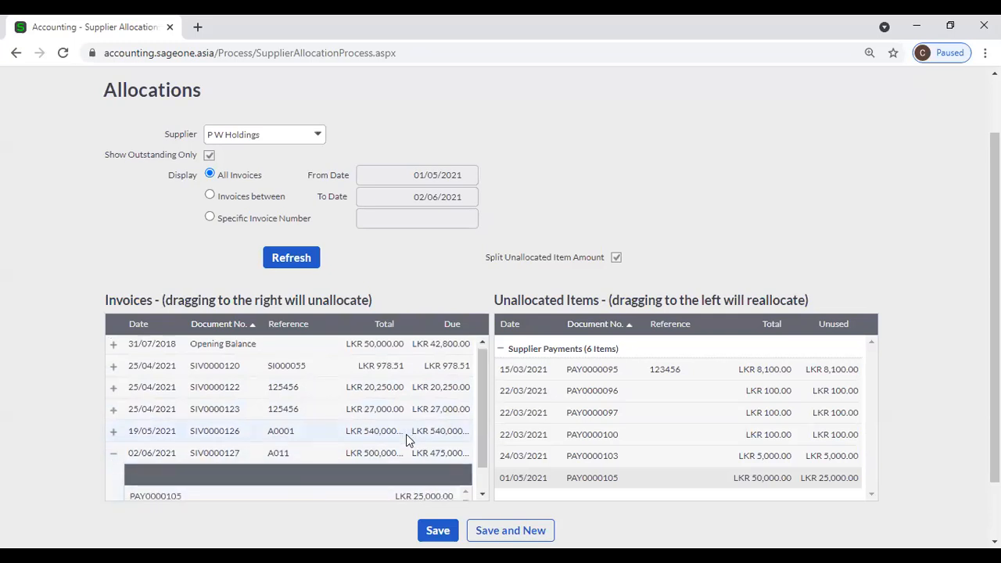
pyautogui.scroll(-1, 405, 434)
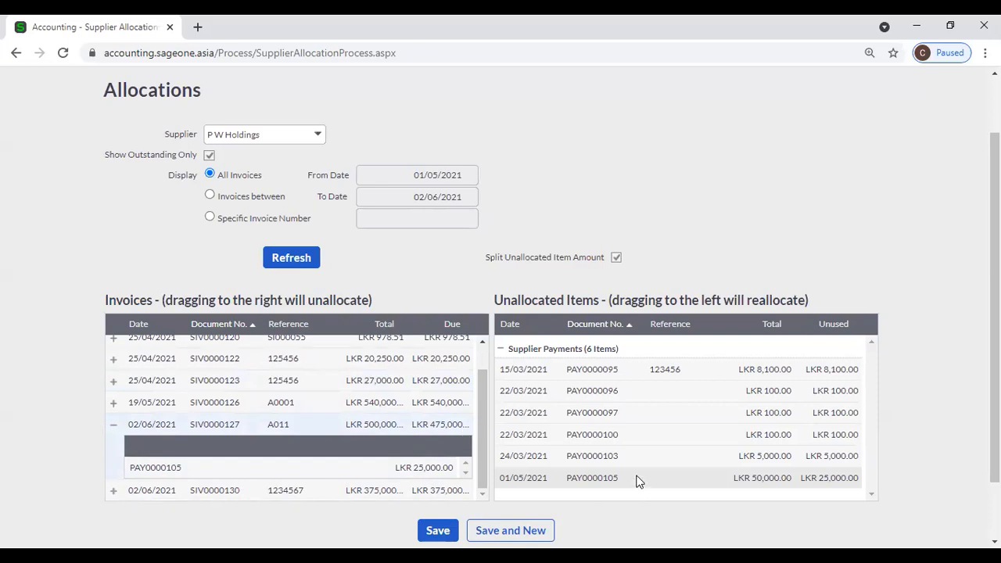
# Step: Allocate the remaining 25,000 of payment PAY0000105 to invoice SIV0000130
pyautogui.moveTo(635, 481); pyautogui.dragTo(445, 491)
pyautogui.write('25000')
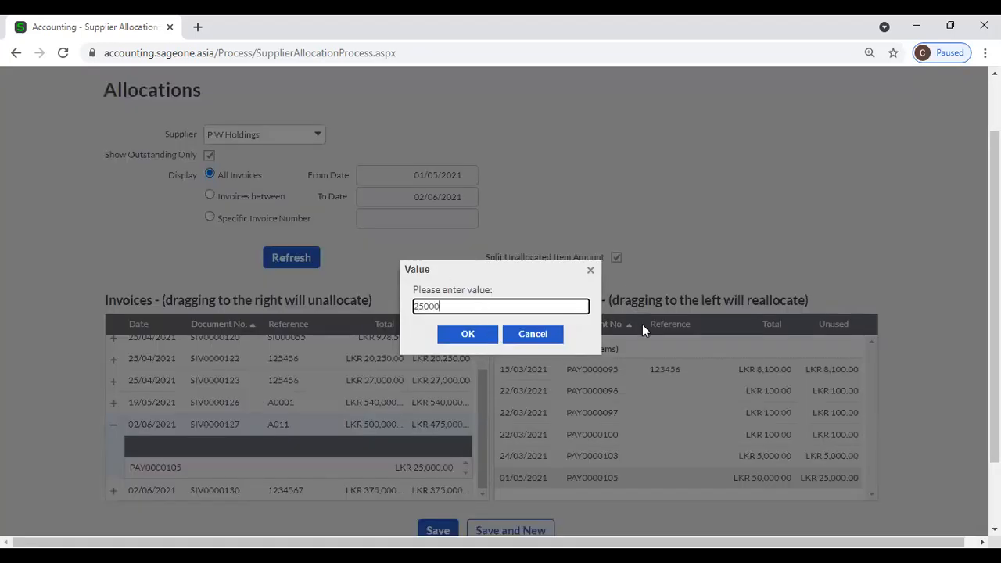
pyautogui.click(461, 335)
pyautogui.scroll(-5, 417, 445)
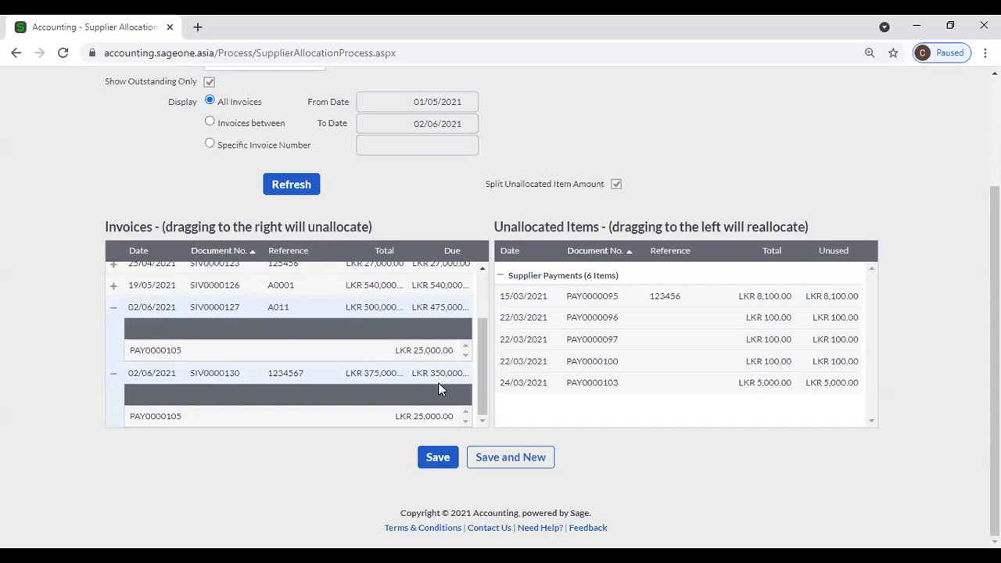
# Step: Unallocate payment PAY0000105 from invoices SIV0000130 and SIV0000127, and collapse both invoices' details
pyautogui.moveTo(391, 418); pyautogui.dragTo(555, 414)
pyautogui.moveTo(414, 353); pyautogui.dragTo(746, 386)
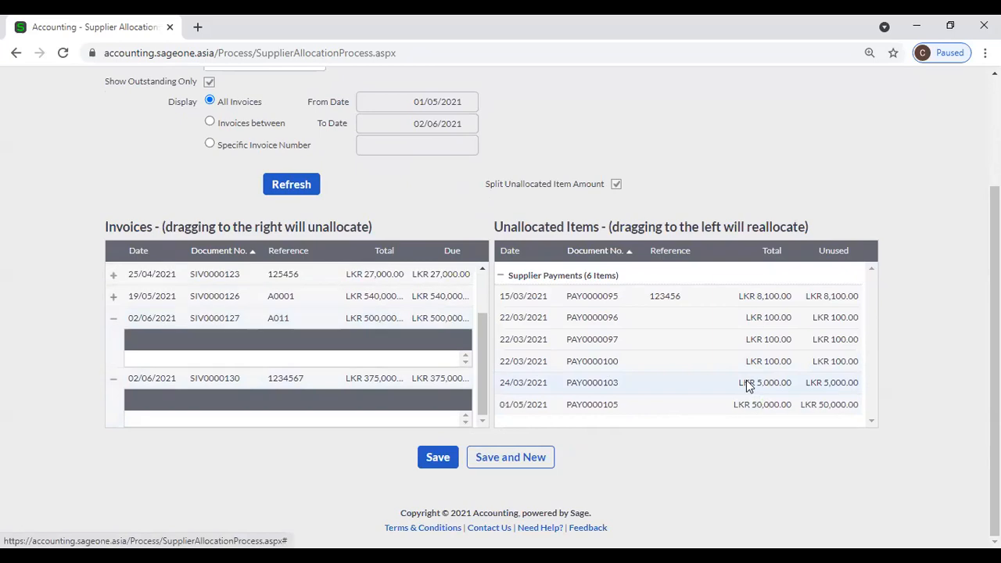
pyautogui.click(111, 320)
pyautogui.click(113, 383)
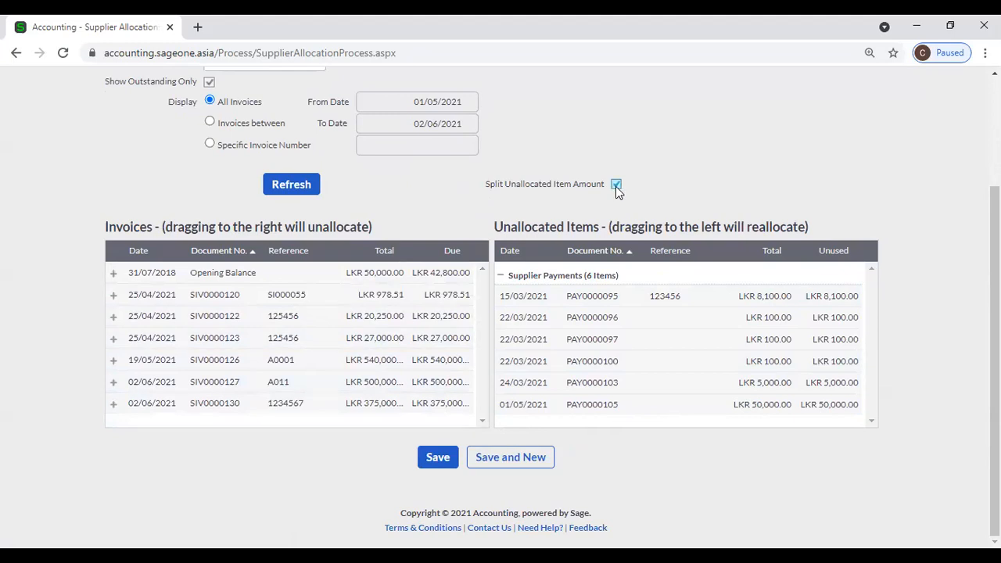
# Step: Allocate 25,000 of the unallocated payment PAY0000105 to invoice SIV0000127
pyautogui.moveTo(806, 407); pyautogui.dragTo(422, 381)
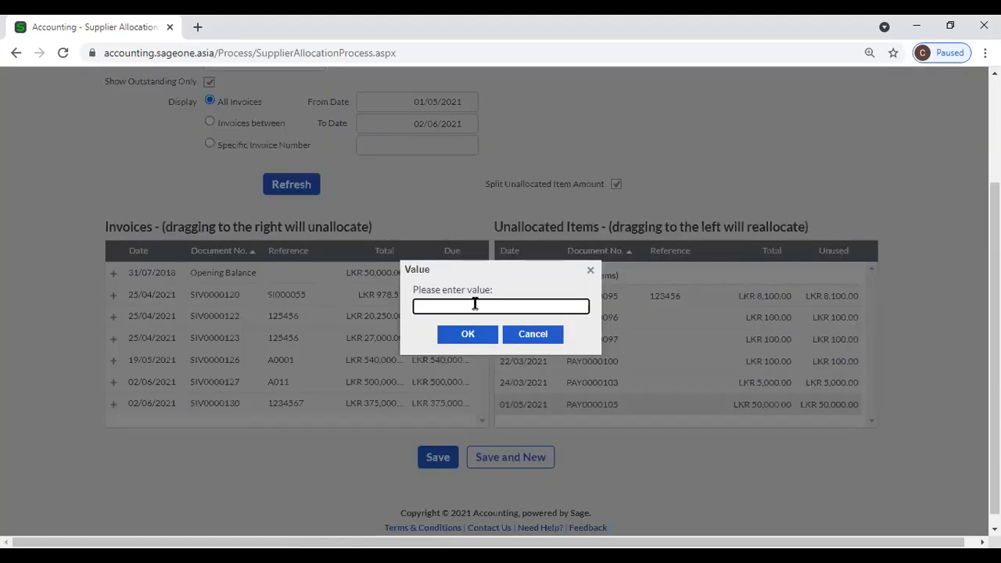
pyautogui.write('25000')
pyautogui.click(475, 335)
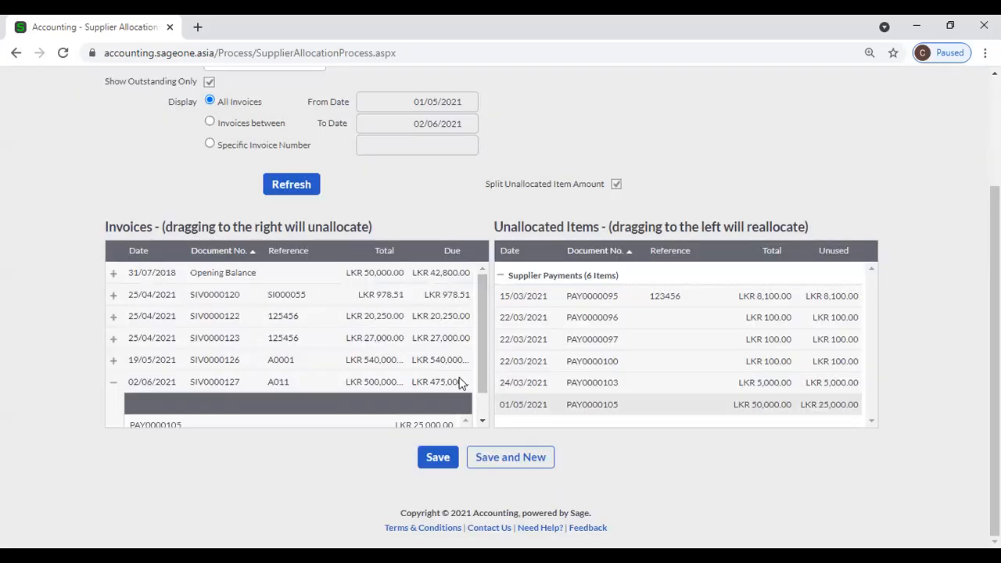
pyautogui.scroll(-1, 435, 410)
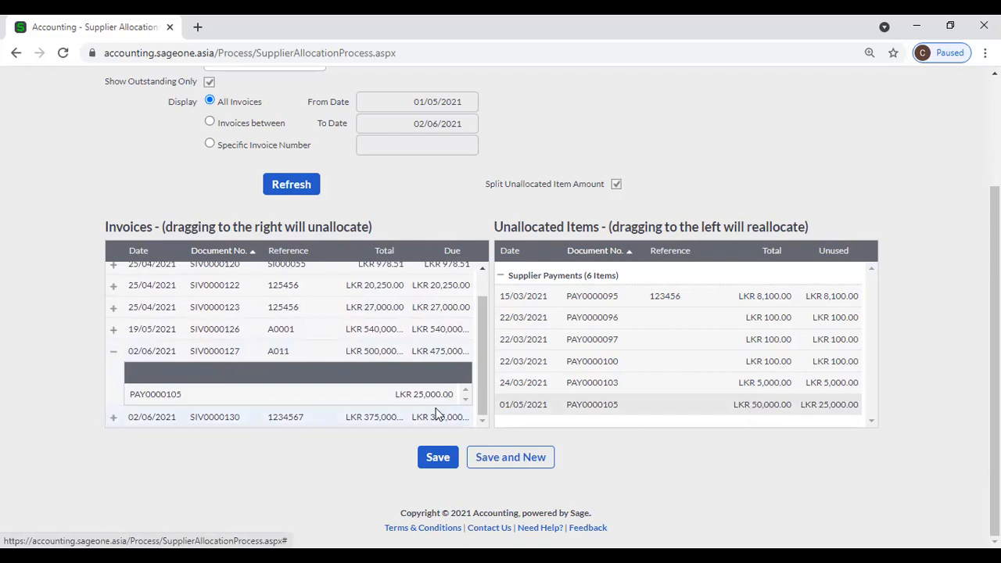
# Step: Allocate 5,000 of payment PAY0000105 to invoice SIV0000130
pyautogui.moveTo(556, 408); pyautogui.dragTo(456, 377)
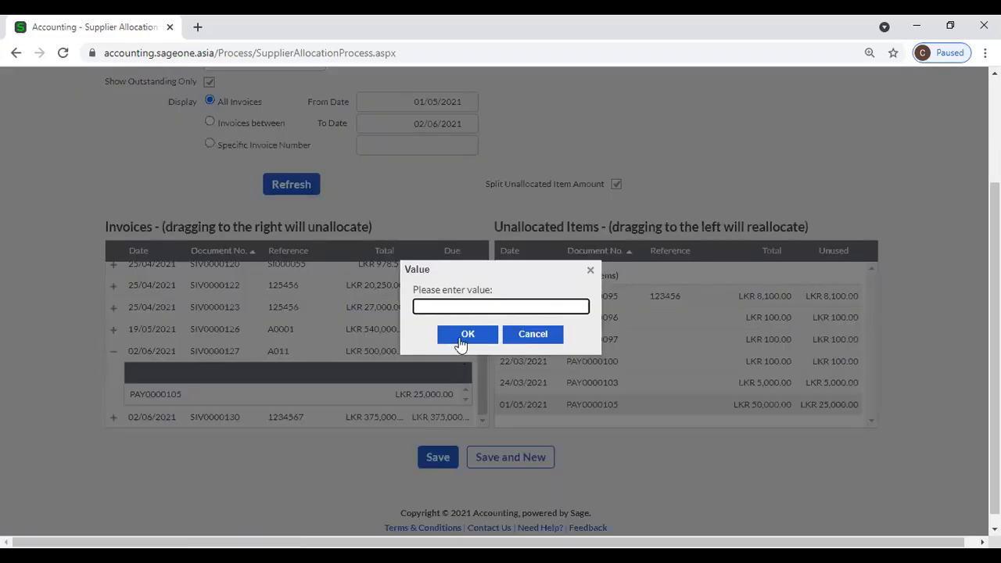
pyautogui.write('25000')
pyautogui.press('BackSpace')
pyautogui.press('BackSpace')
pyautogui.press('BackSpace')
pyautogui.press('BackSpace')
pyautogui.write('5000')
pyautogui.click(482, 337)
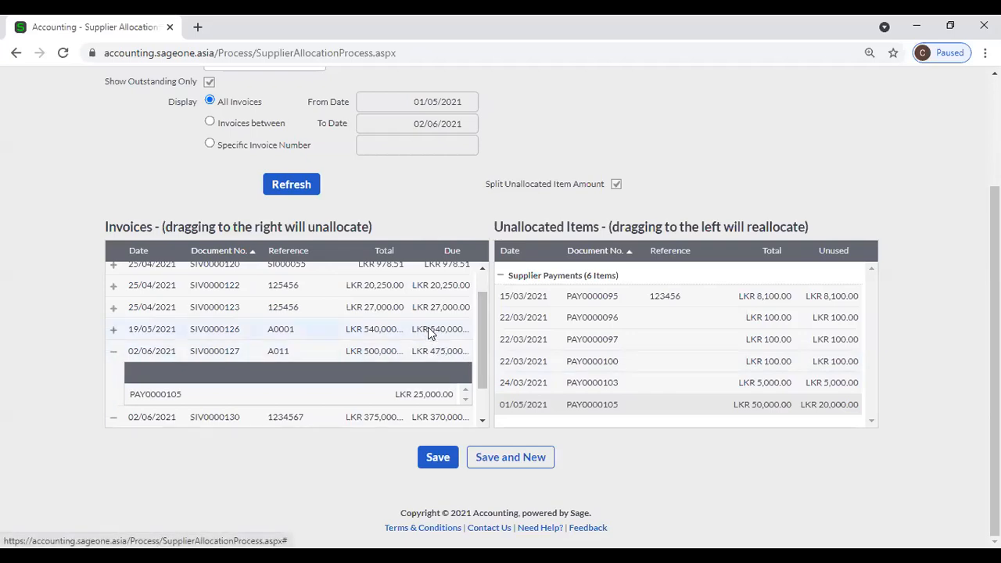
# Step: Allocate the remaining 20,000 of payment PAY0000105 to invoice SIV0000126
pyautogui.moveTo(715, 404); pyautogui.dragTo(430, 336)
pyautogui.write('20000')
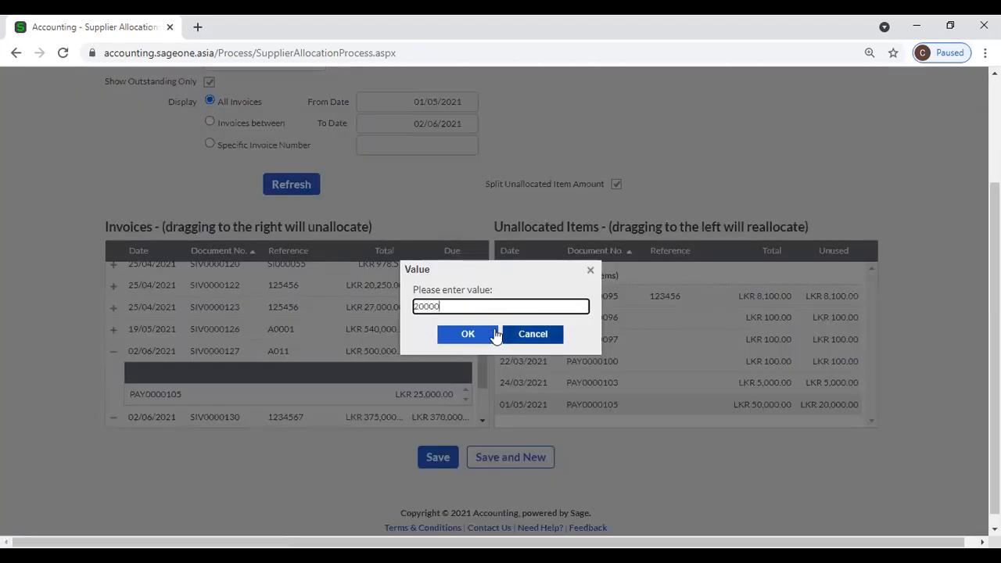
pyautogui.click(495, 334)
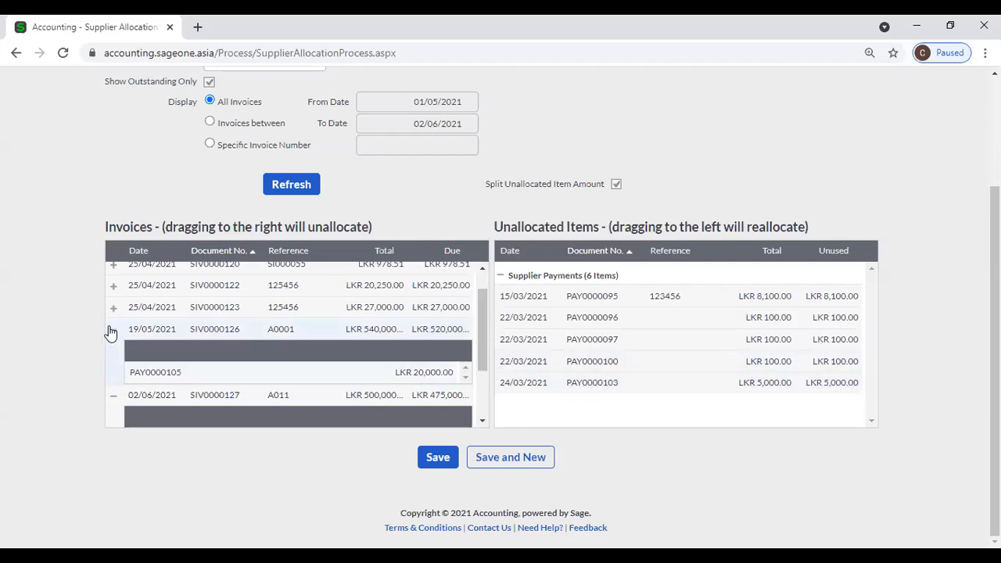
# Step: Unallocate the split portions of payment PAY0000105 from invoices SIV0000126, SIV0000127 and SIV0000130
pyautogui.moveTo(147, 374); pyautogui.dragTo(606, 374)
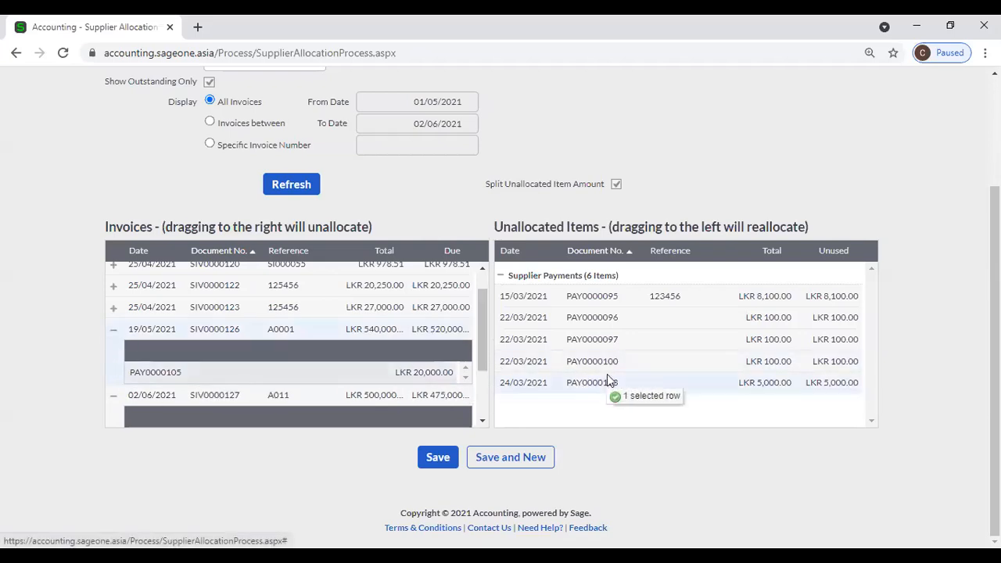
pyautogui.click(112, 329)
pyautogui.moveTo(179, 393); pyautogui.dragTo(704, 395)
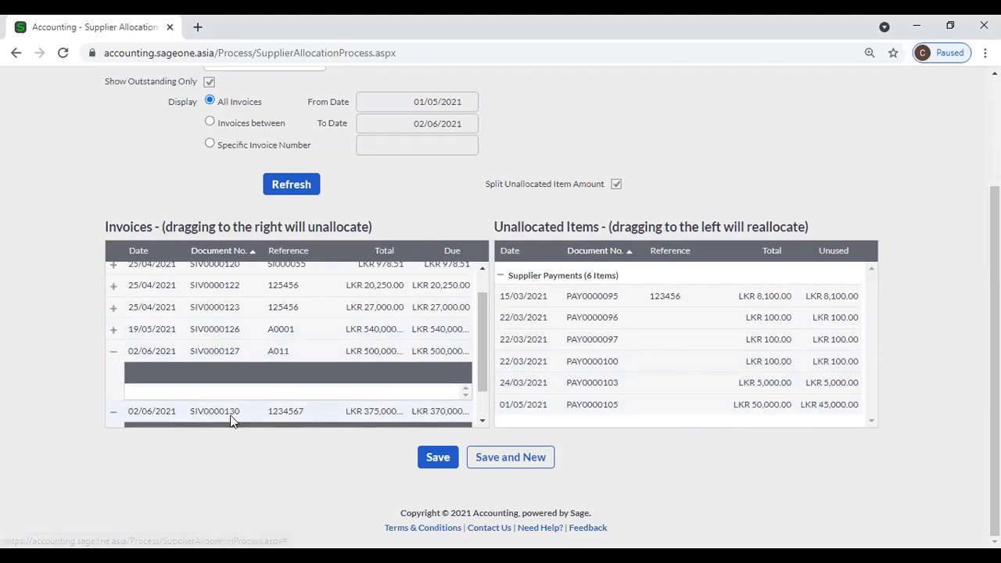
pyautogui.scroll(-1, 230, 421)
# Step: Allocate 10,000 of payment PAY0000105 to invoice SIV0000130
pyautogui.moveTo(221, 412); pyautogui.dragTo(442, 380)
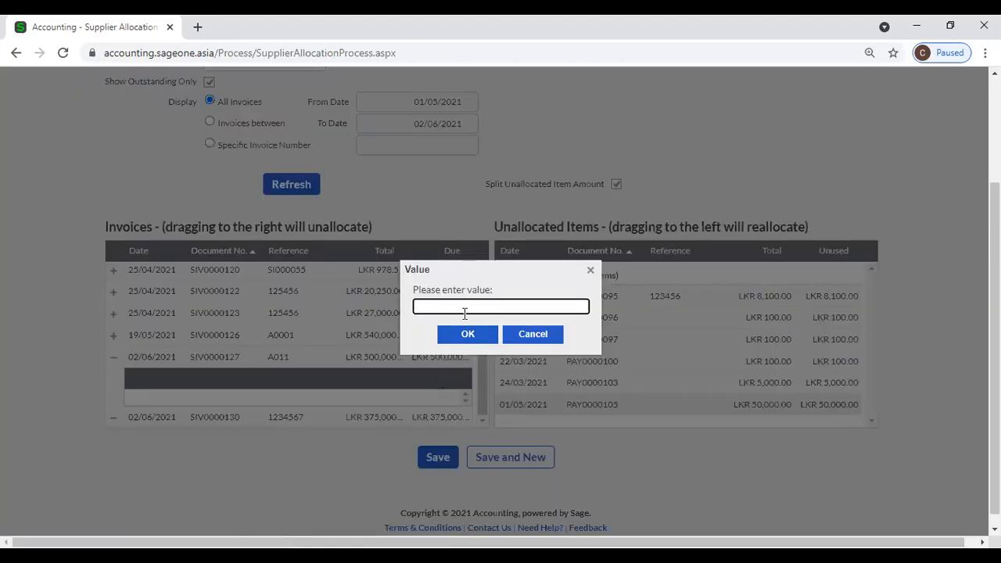
pyautogui.write('10,000')
pyautogui.click(478, 331)
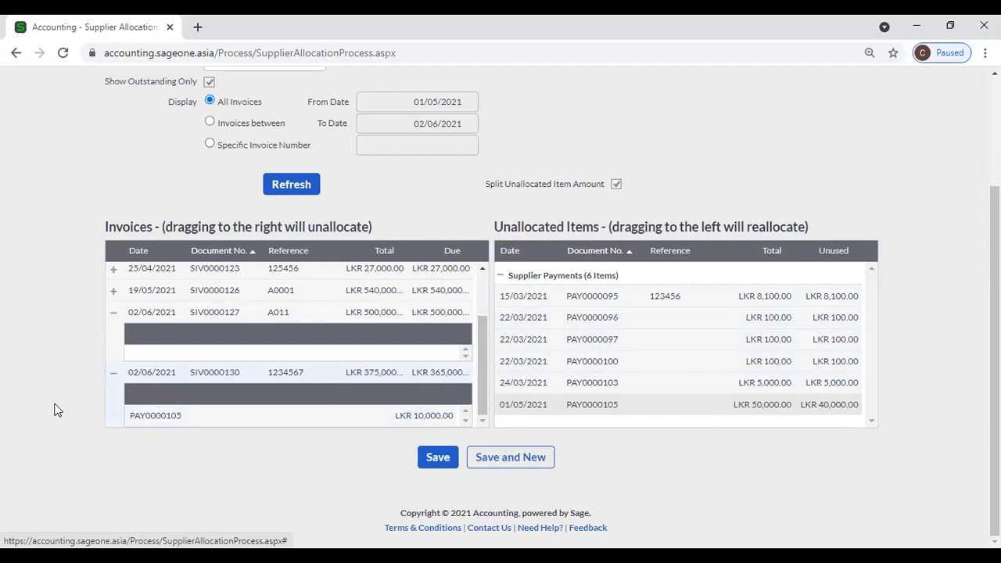
# Step: Collapse and expand invoices SIV0000126, SIV0000127 and SIV0000130 to check which payments are allocated to each
pyautogui.click(113, 373)
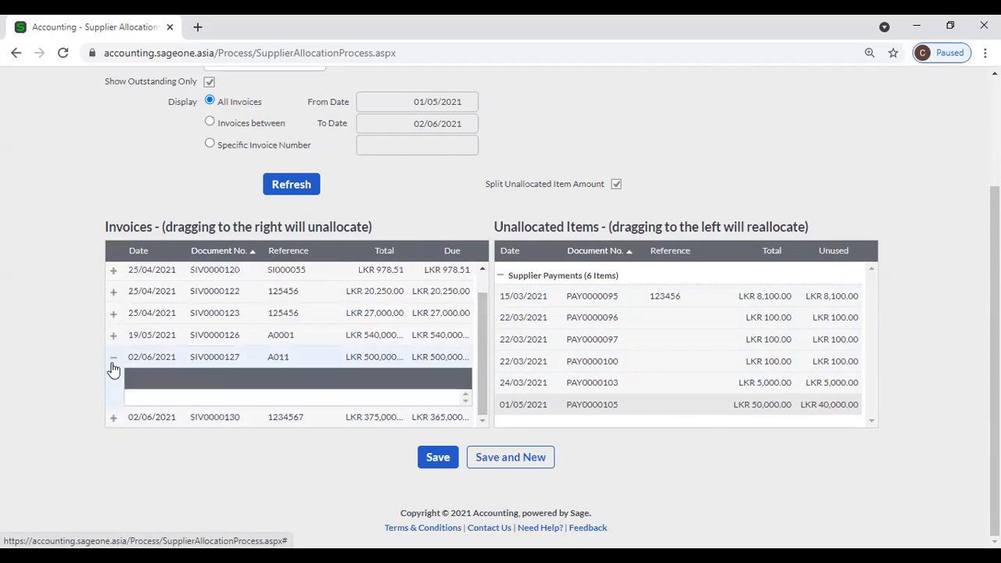
pyautogui.click(113, 358)
pyautogui.click(112, 377)
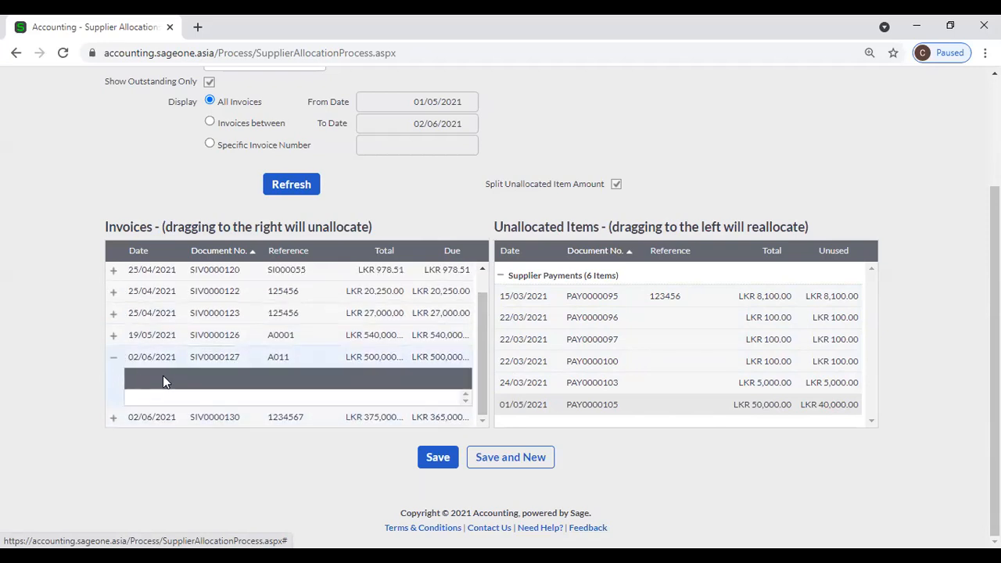
pyautogui.click(113, 336)
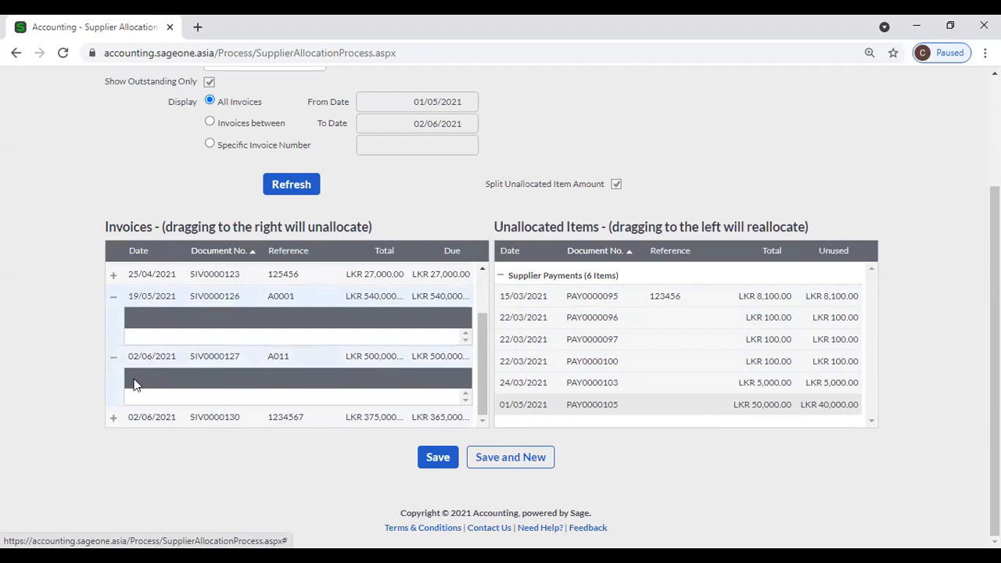
pyautogui.click(113, 417)
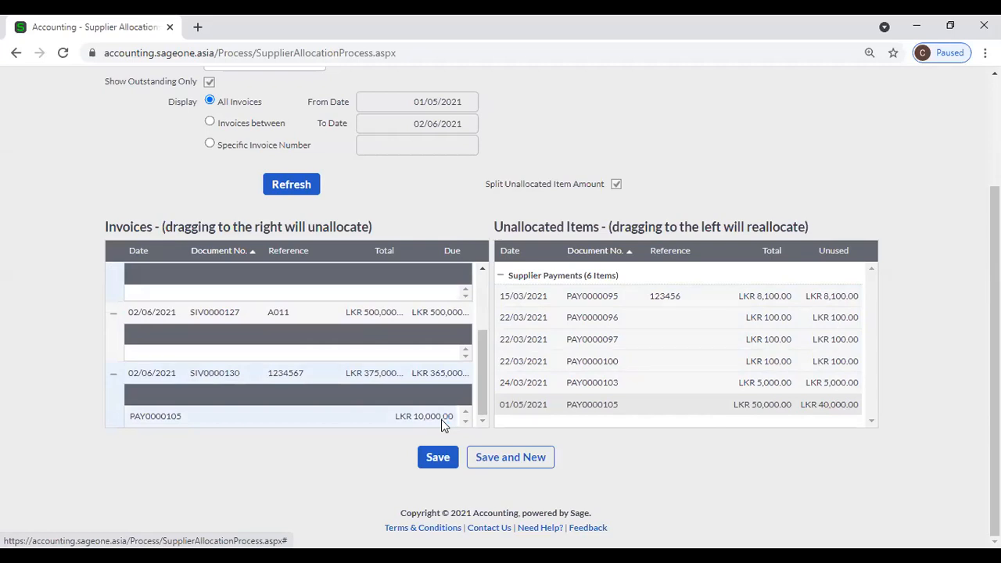
pyautogui.scroll(5, 384, 359)
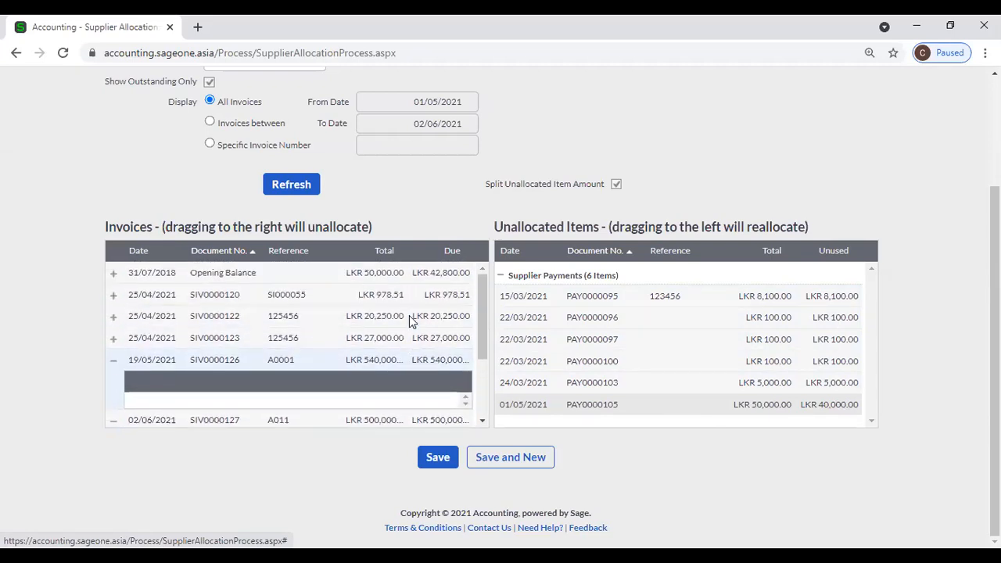
pyautogui.scroll(3, 409, 315)
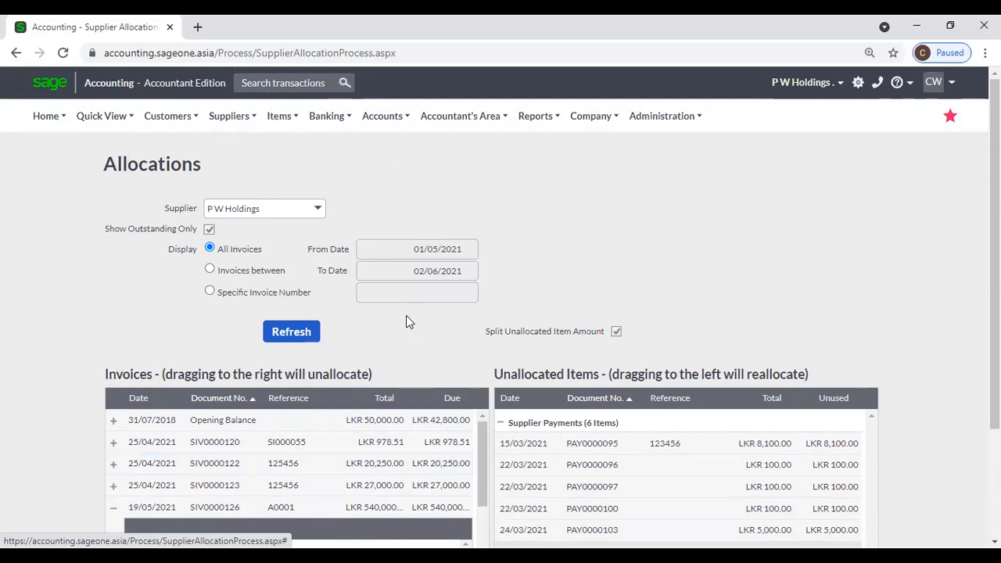
pyautogui.click(229, 116)
pyautogui.moveTo(233, 194)
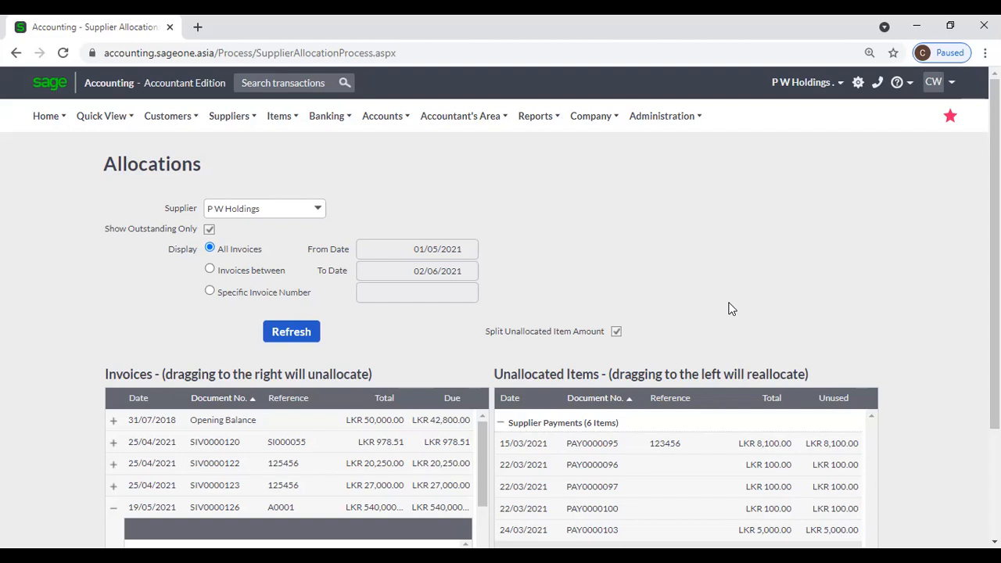
pyautogui.scroll(-2, 728, 307)
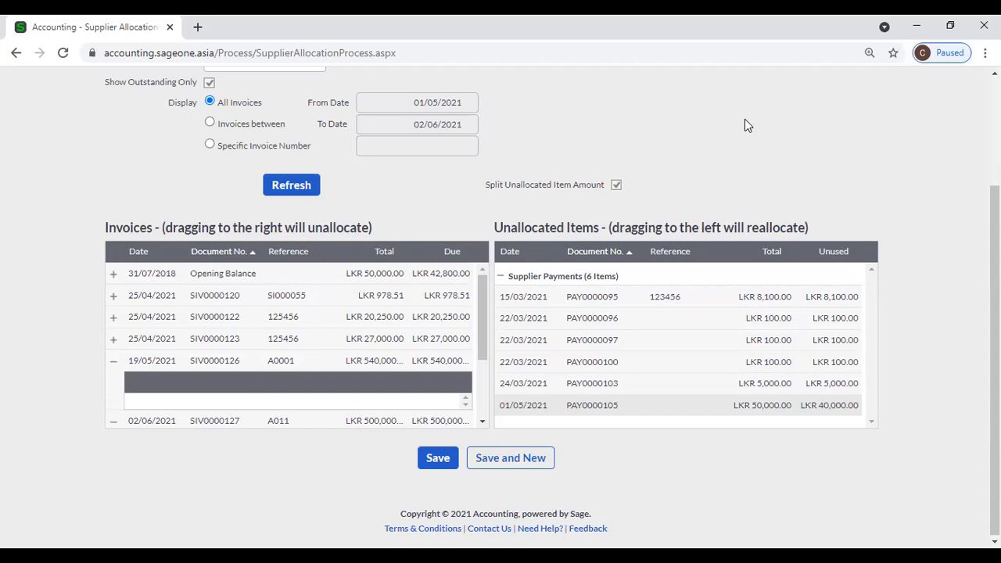
pyautogui.scroll(2, 745, 124)
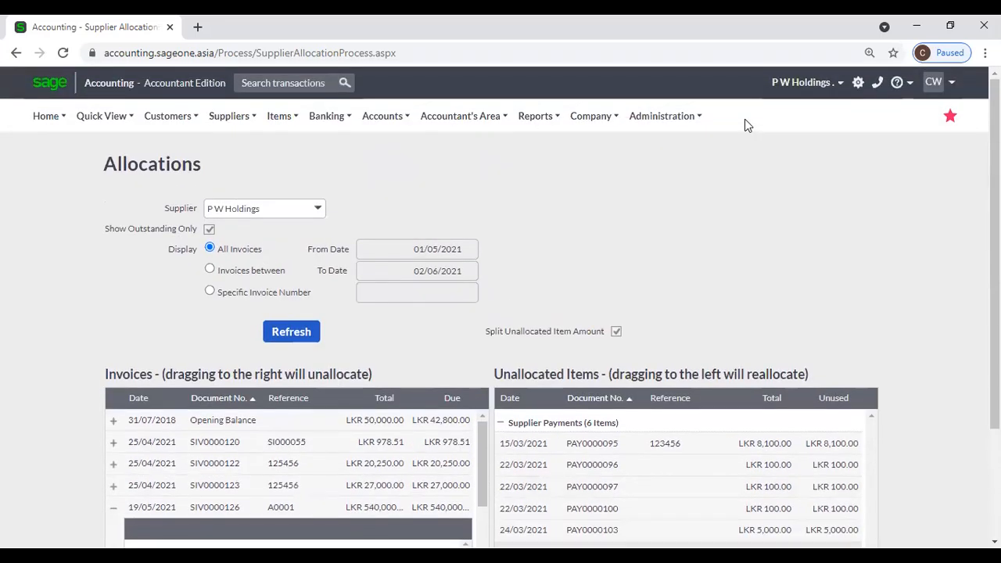
pyautogui.scroll(-1, 718, 156)
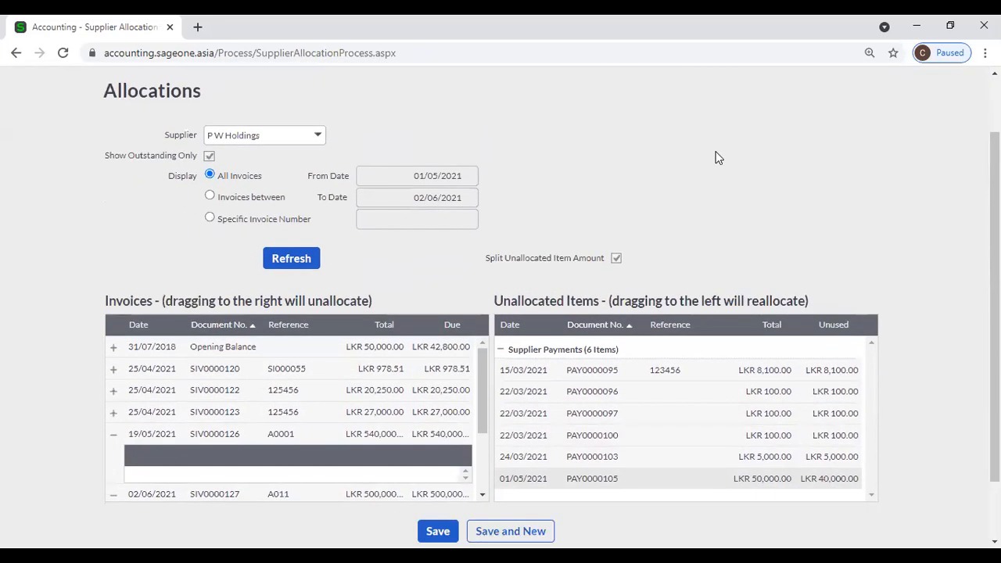
pyautogui.scroll(1, 625, 154)
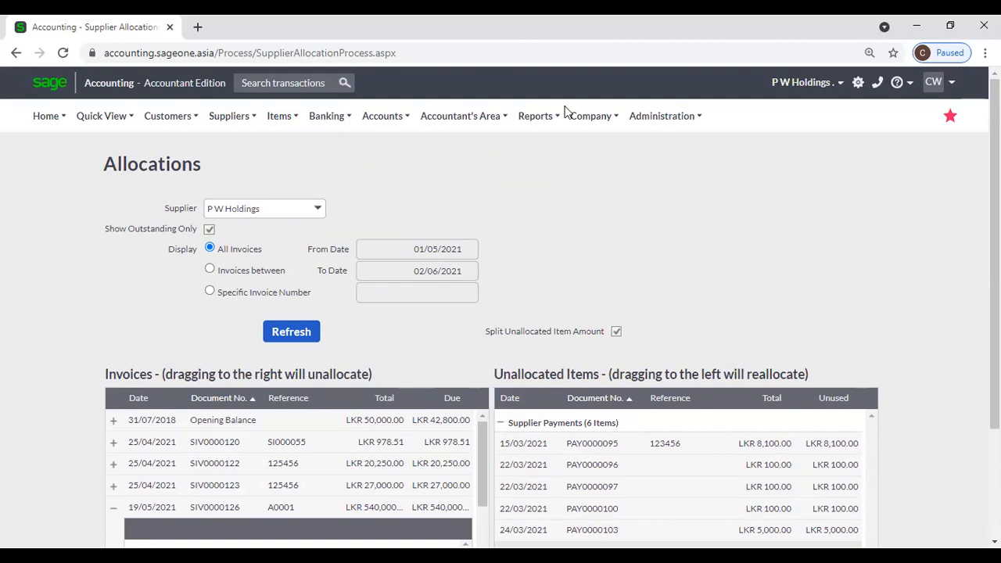
pyautogui.click(229, 115)
pyautogui.moveTo(238, 217)
pyautogui.click(234, 117)
# Step: Select the Invoices between display option, switch it to Specific Invoice Number, and activate the invoice number field
pyautogui.click(210, 269)
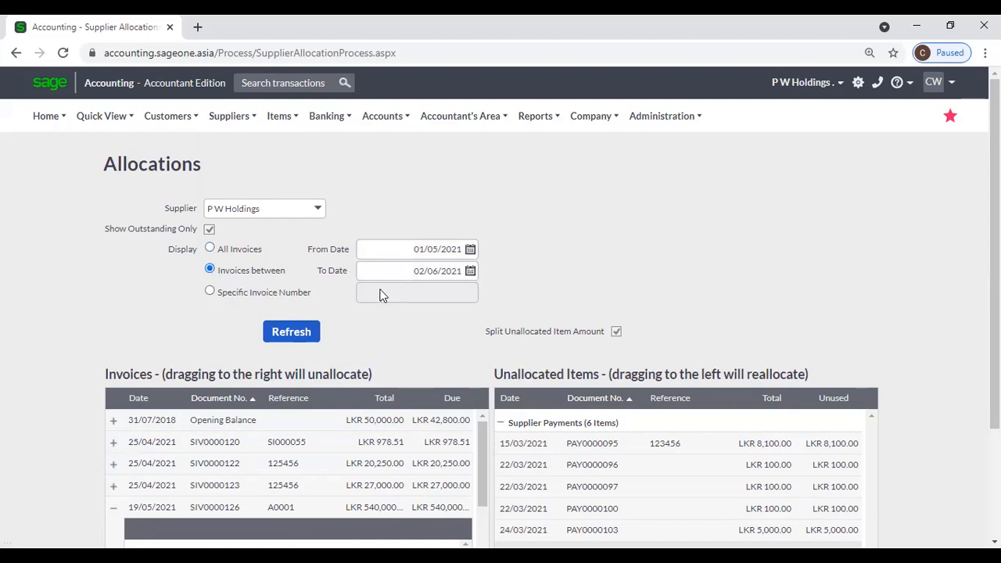
pyautogui.click(210, 291)
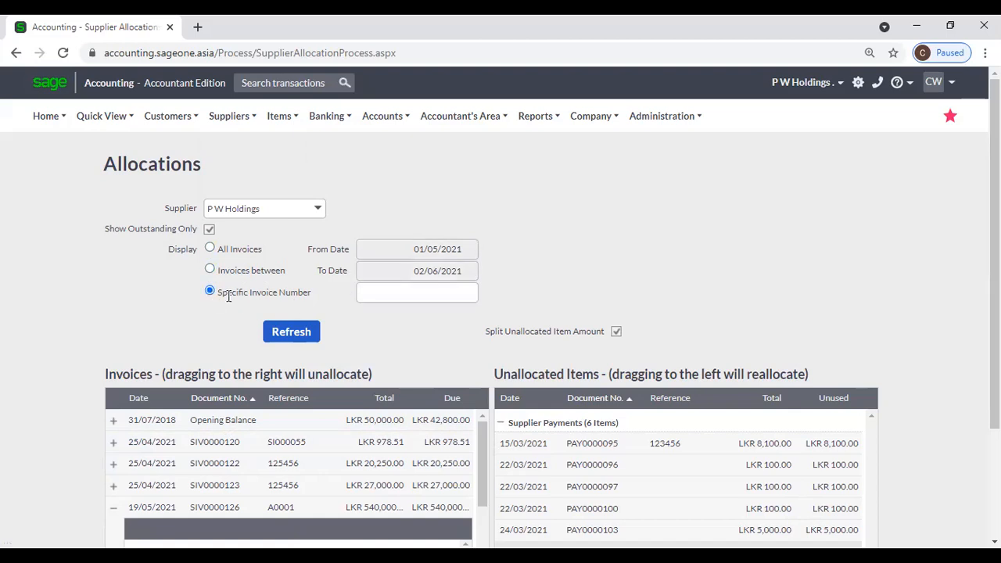
pyautogui.click(362, 296)
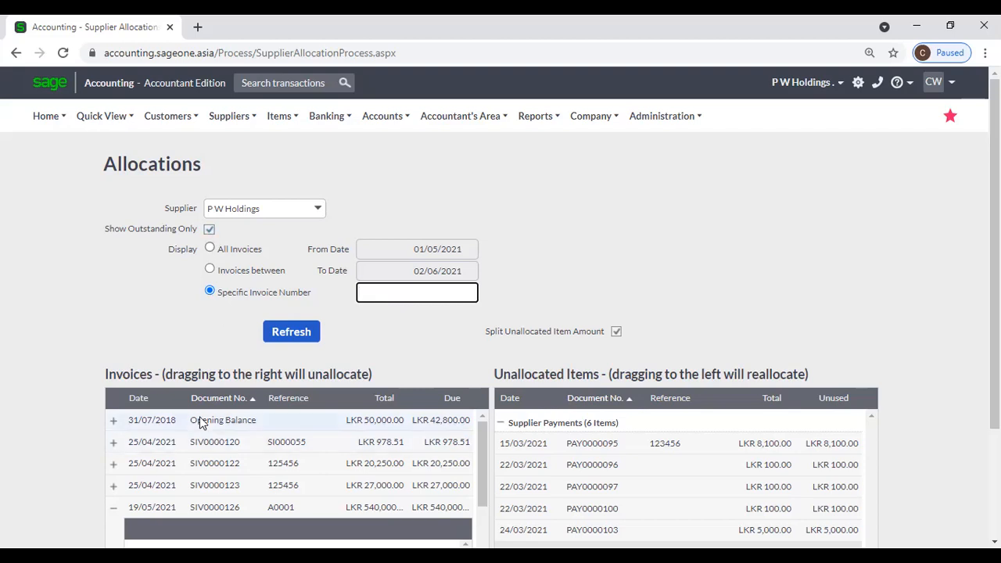
# Step: Review the whole invoice list and collapse the allocation details of invoices SIV0000127, SIV0000126 and SIV0000130
pyautogui.scroll(-4, 206, 419)
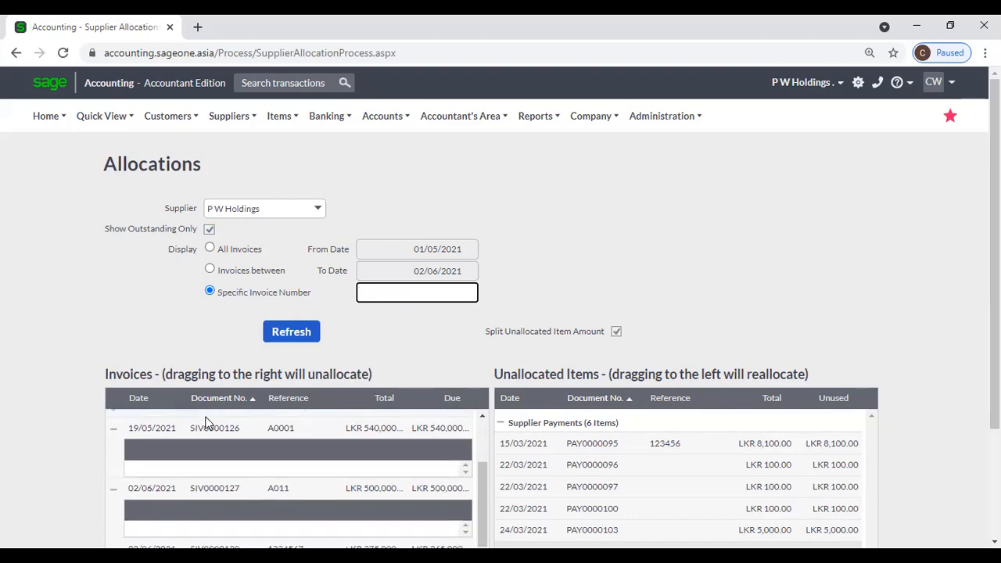
pyautogui.scroll(4, 199, 427)
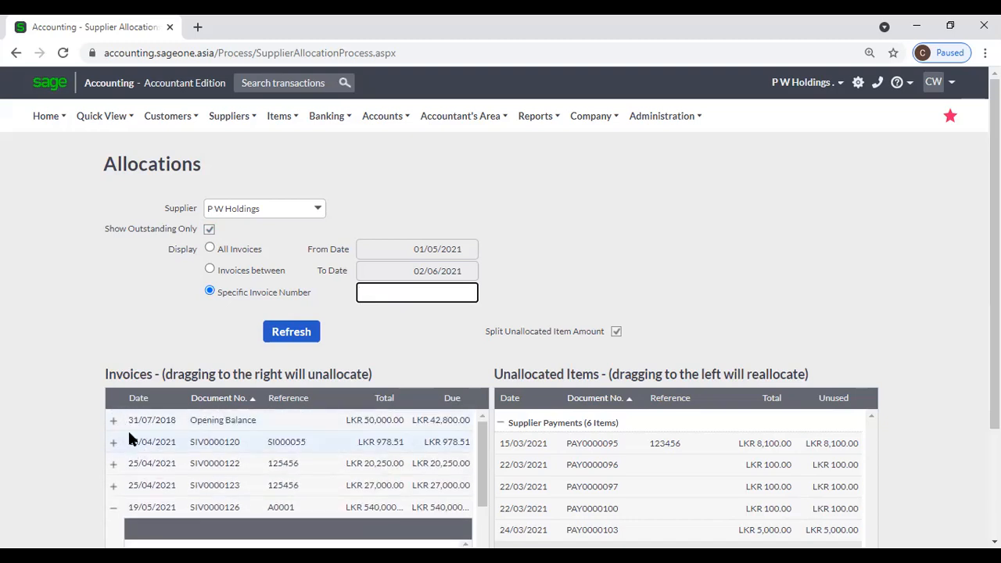
pyautogui.scroll(-4, 277, 477)
pyautogui.scroll(-2, 202, 479)
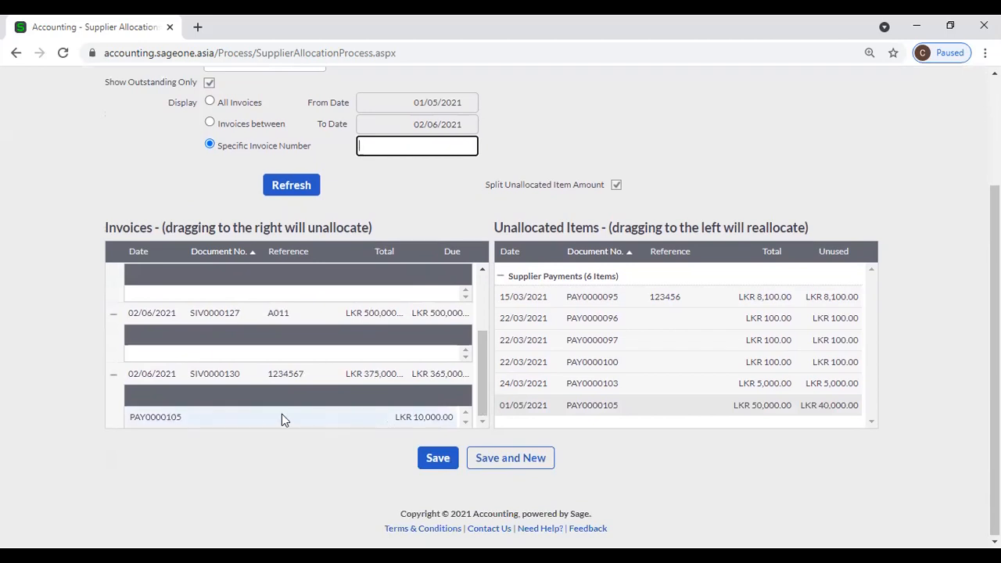
pyautogui.click(672, 169)
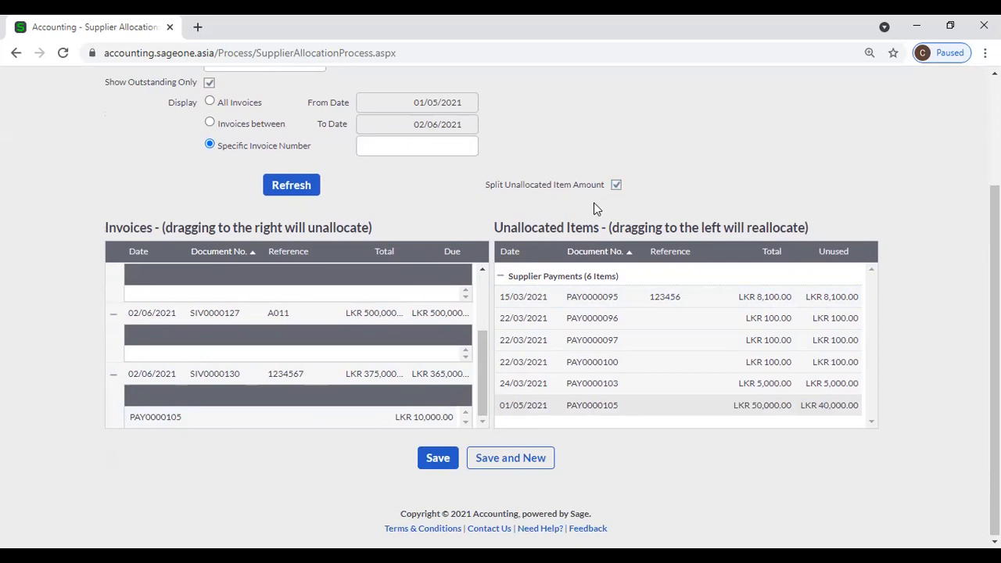
pyautogui.click(113, 314)
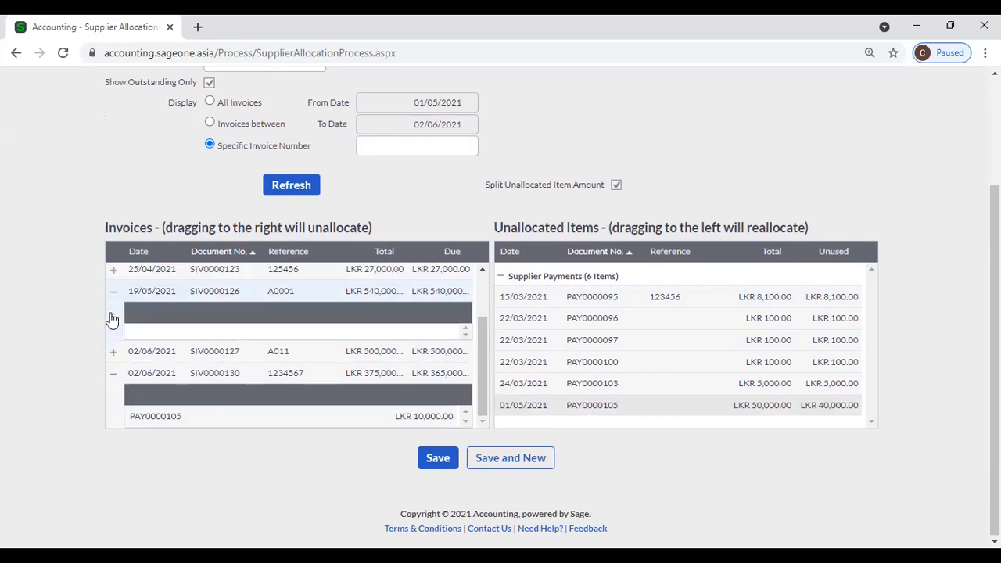
pyautogui.click(112, 301)
pyautogui.click(115, 373)
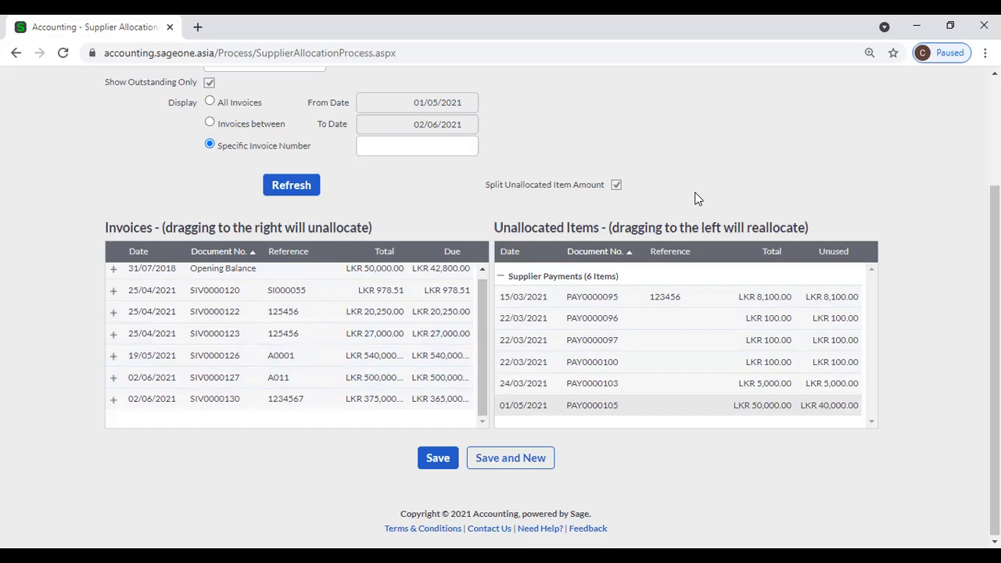
# Step: Leave the payment allocations and open the list of supplier adjustments
pyautogui.scroll(1, 698, 198)
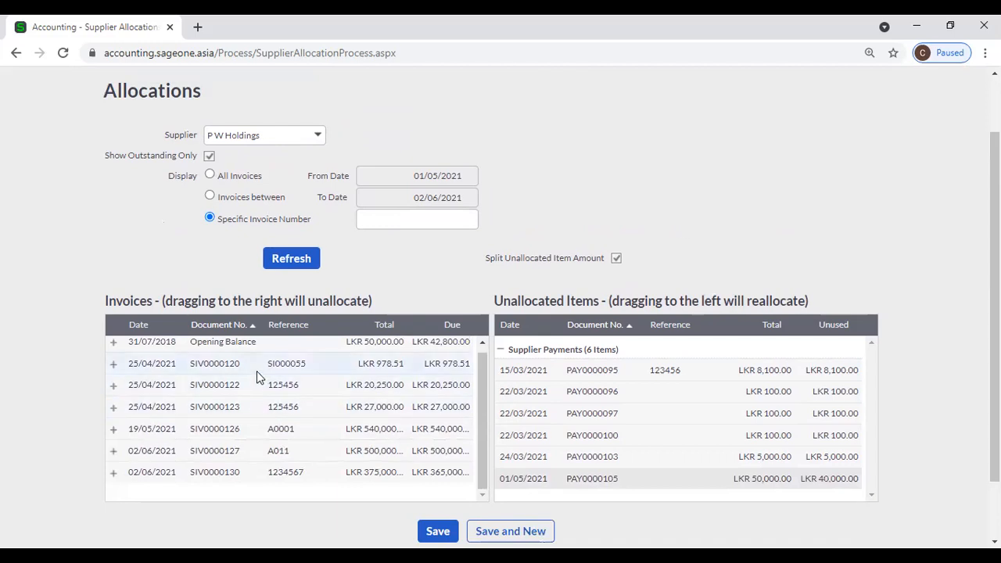
pyautogui.scroll(-2, 258, 377)
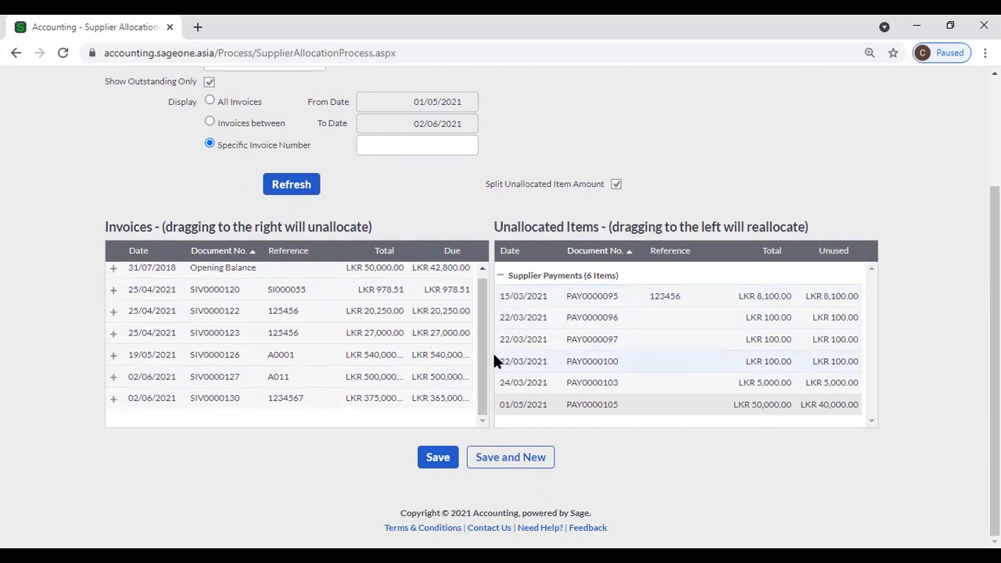
pyautogui.scroll(1, 408, 320)
pyautogui.scroll(3, 710, 230)
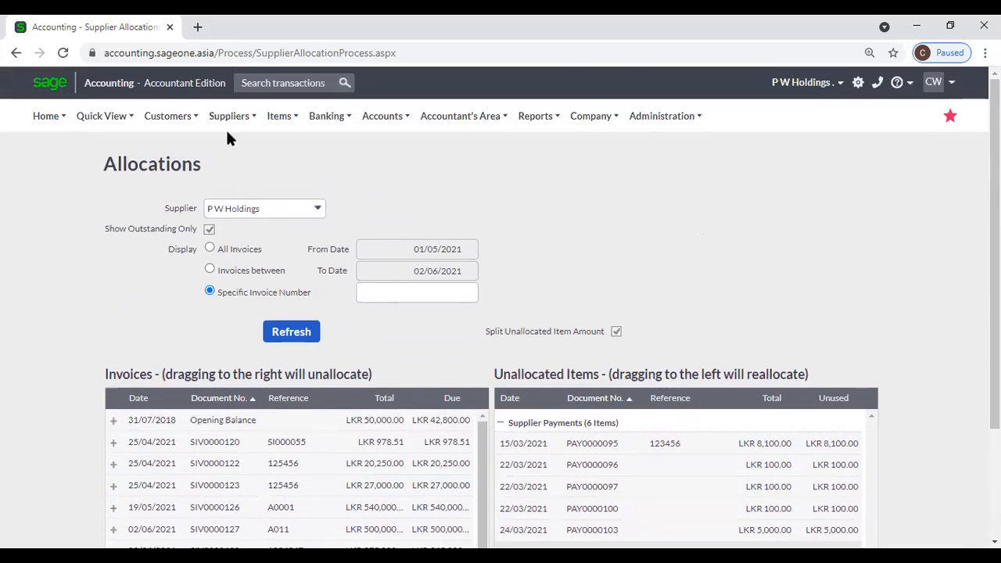
pyautogui.moveTo(227, 127)
pyautogui.moveTo(240, 193)
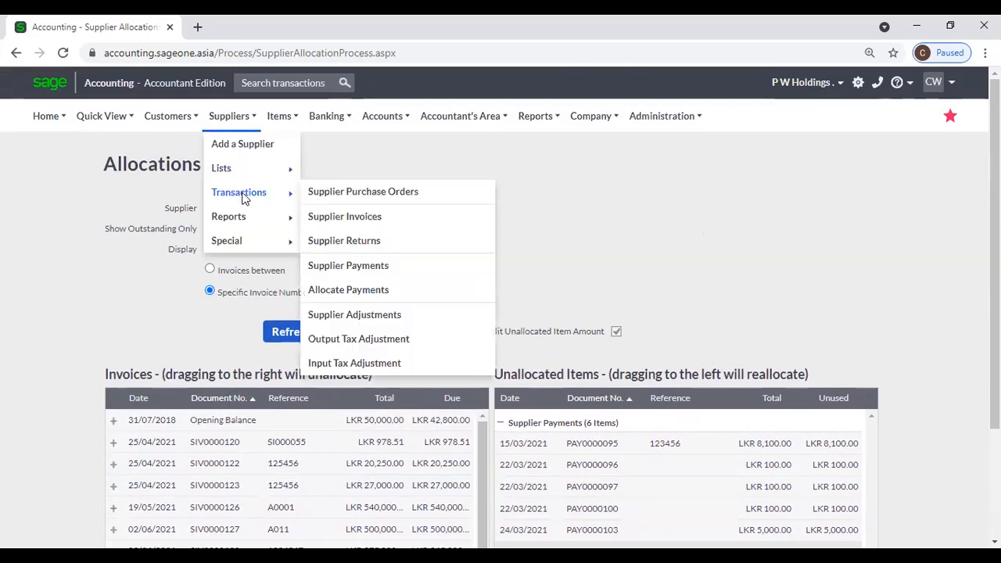
pyautogui.click(393, 314)
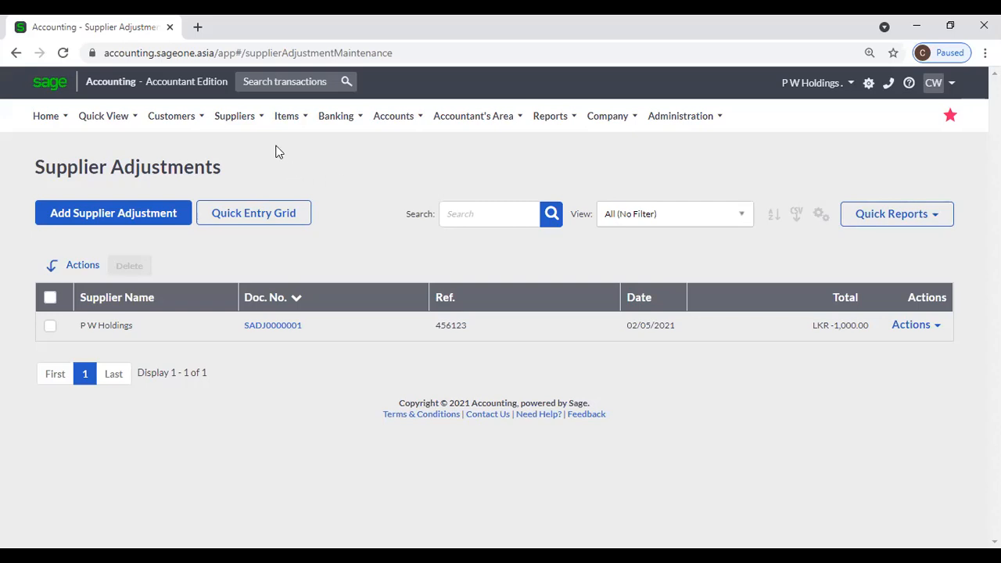
pyautogui.moveTo(252, 127)
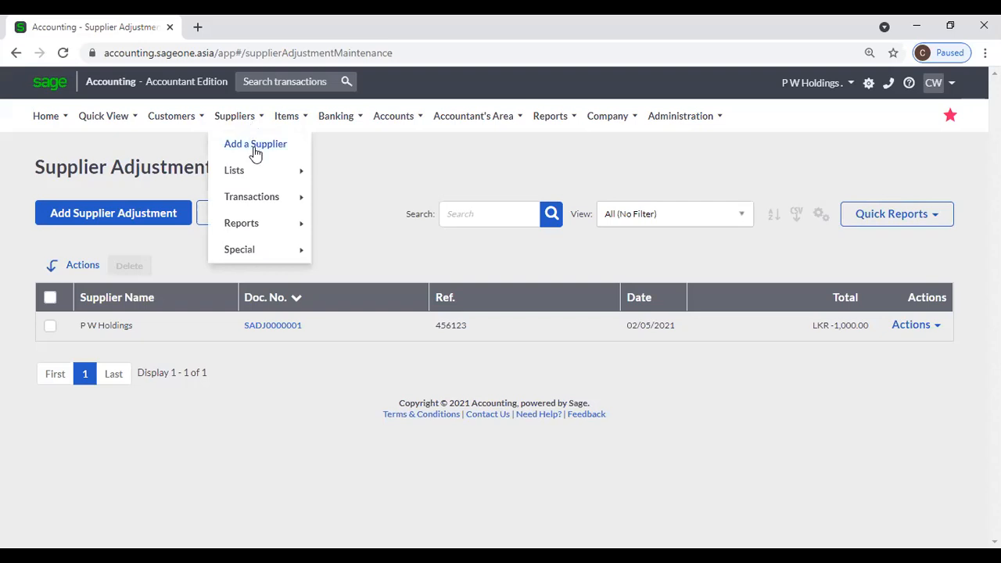
pyautogui.moveTo(264, 205)
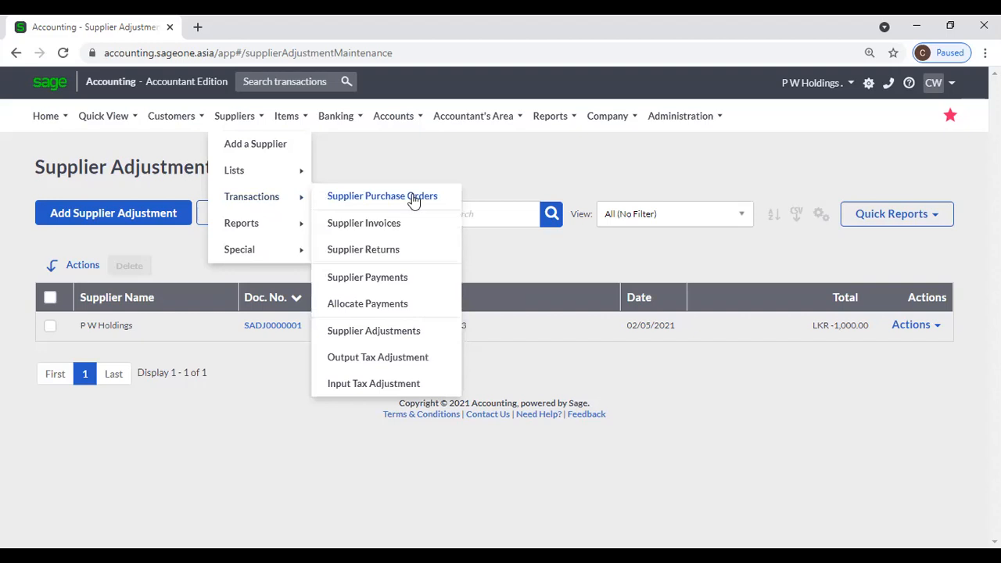
pyautogui.click(411, 328)
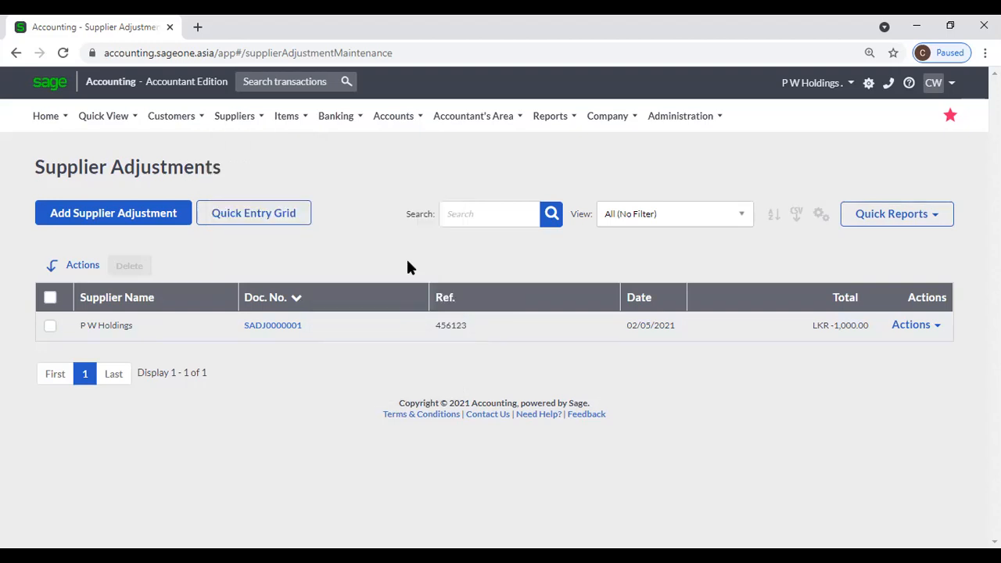
# Step: Start a new supplier adjustment and choose Amaya Hotels as the supplier
pyautogui.click(154, 223)
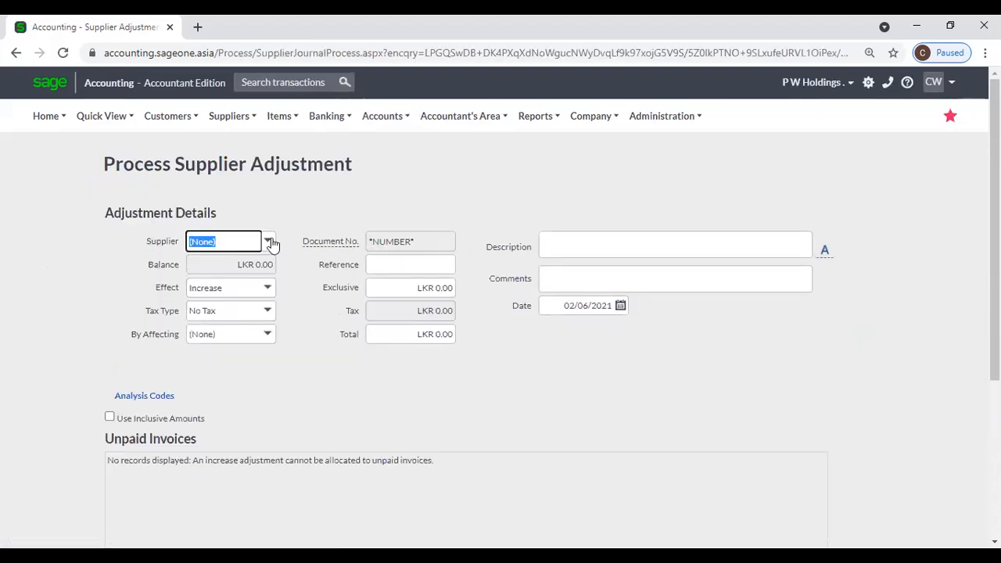
pyautogui.write('AA')
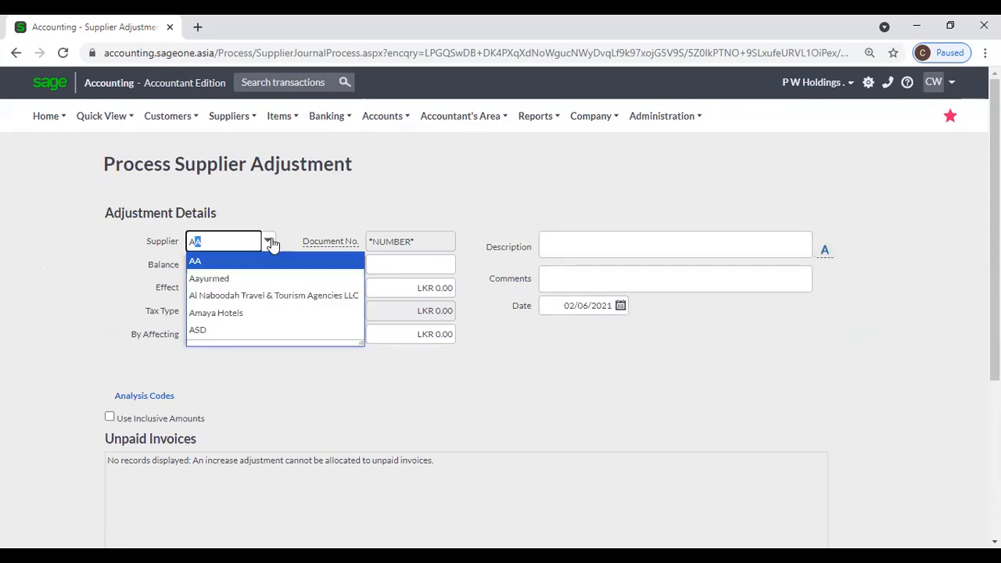
pyautogui.click(258, 315)
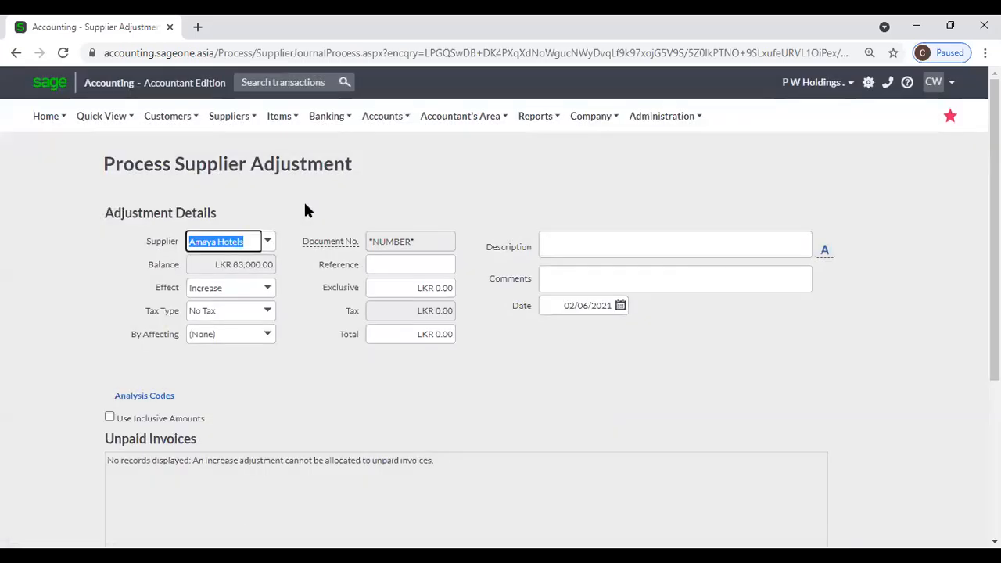
# Step: Try both the Increase and Decrease effects on the Amaya Hotels adjustment and leave the effect set to Decrease
pyautogui.scroll(-1, 304, 204)
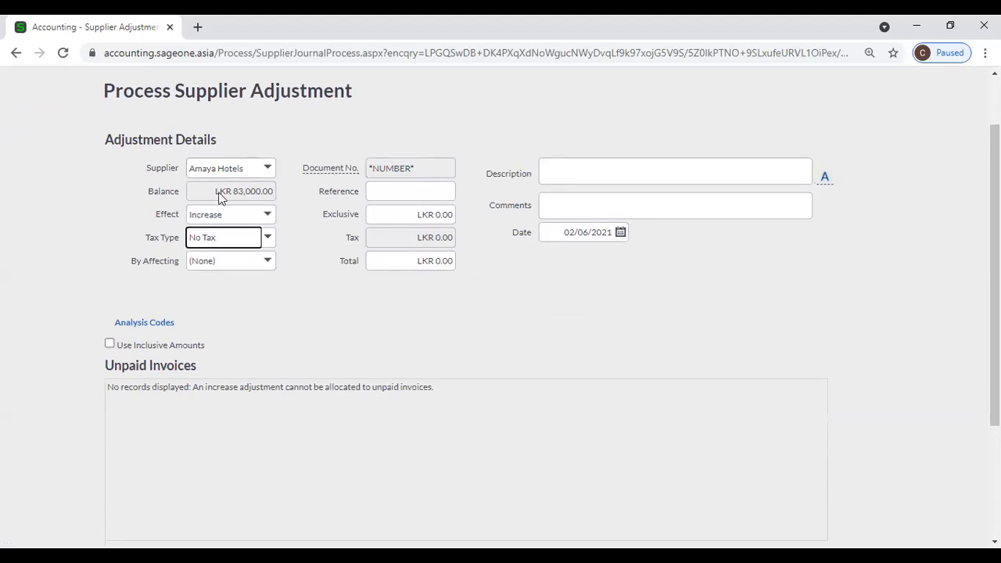
pyautogui.click(268, 215)
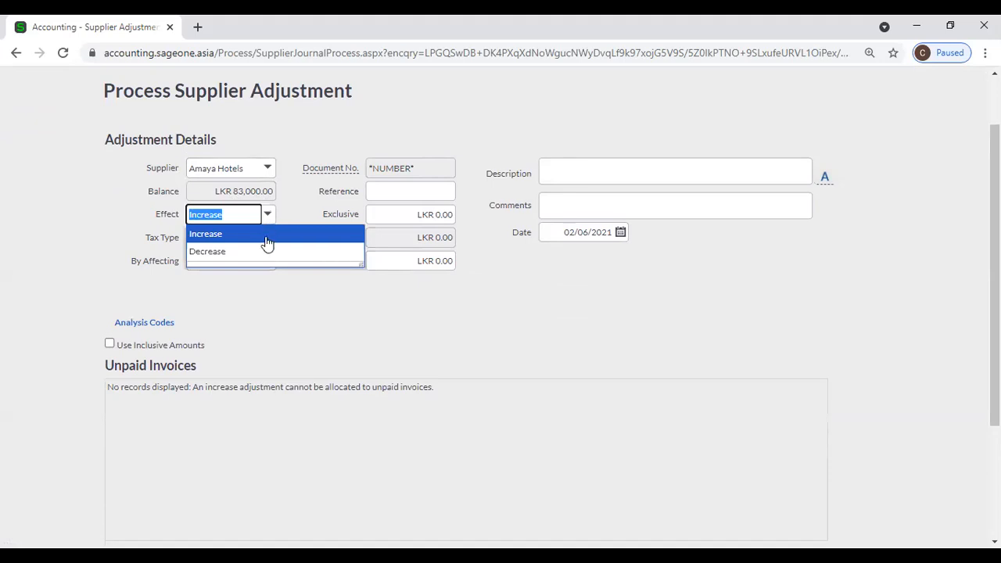
pyautogui.click(268, 251)
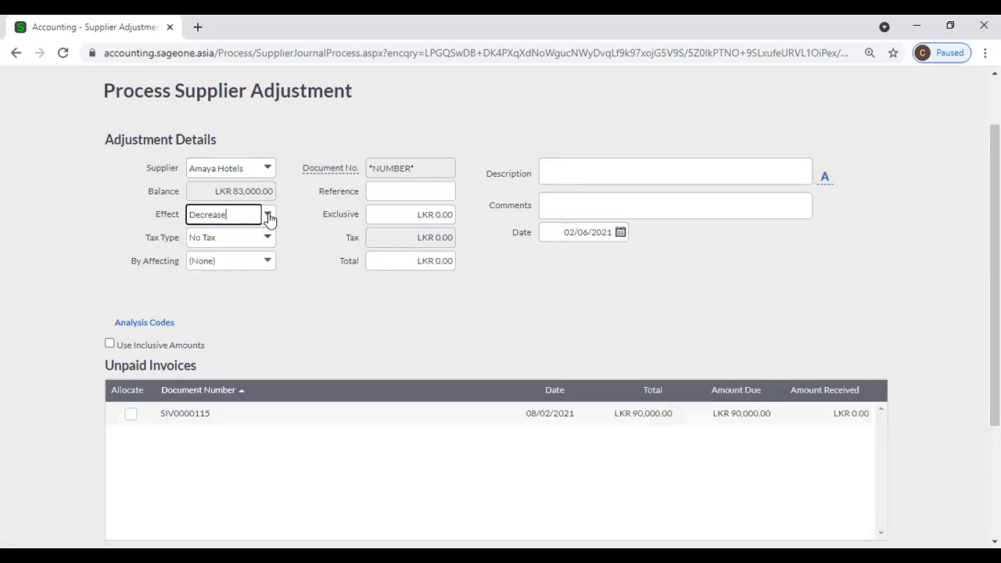
pyautogui.click(269, 217)
pyautogui.click(272, 233)
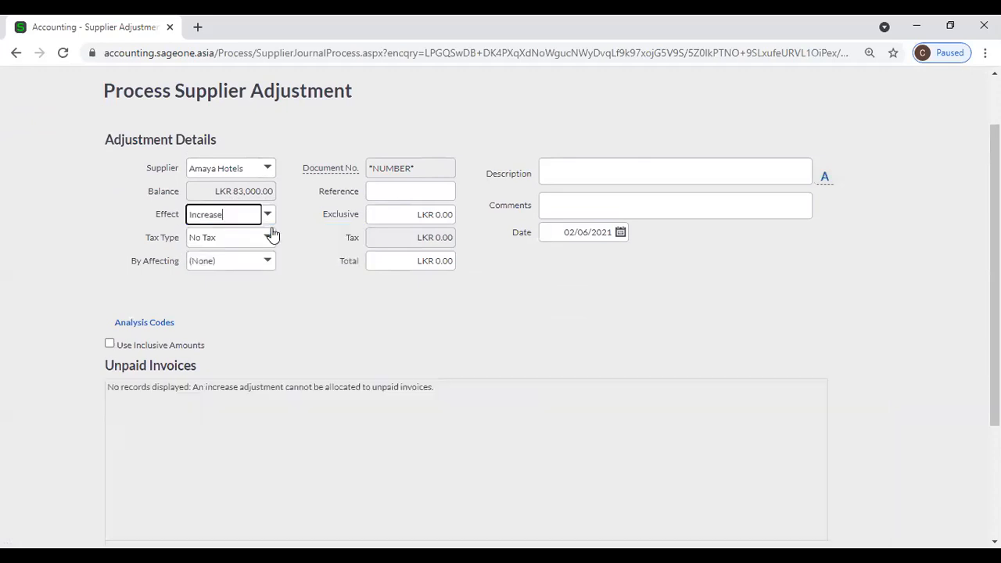
pyautogui.click(270, 220)
pyautogui.click(274, 251)
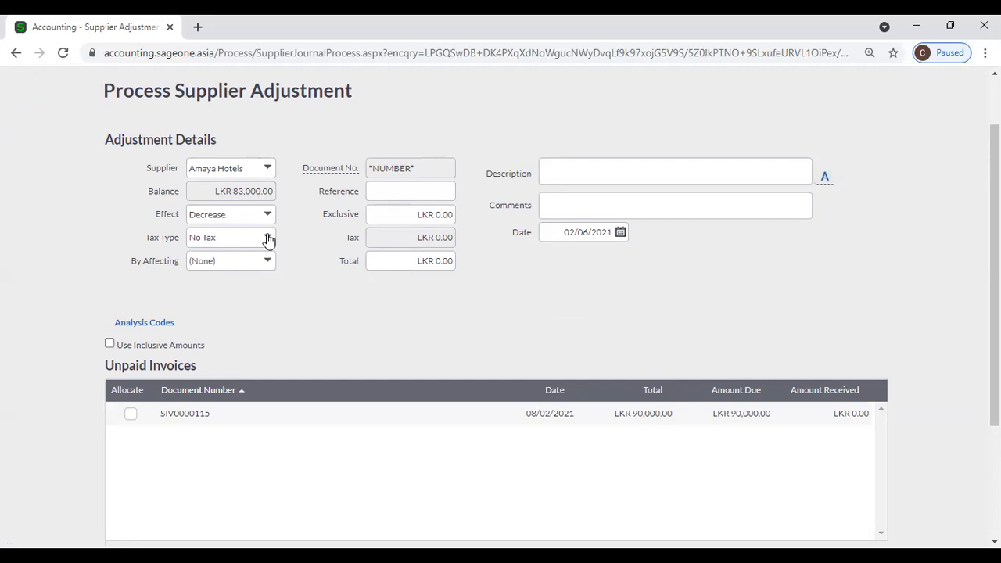
# Step: Look through the tax type choices and the accounts offered under By Affecting without selecting anything
pyautogui.click(268, 239)
pyautogui.click(269, 240)
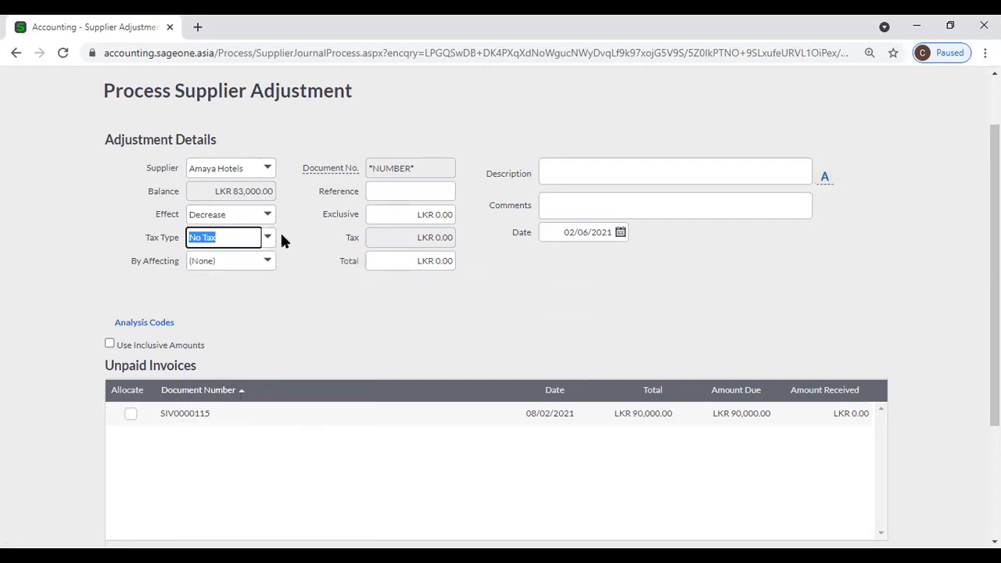
pyautogui.click(288, 238)
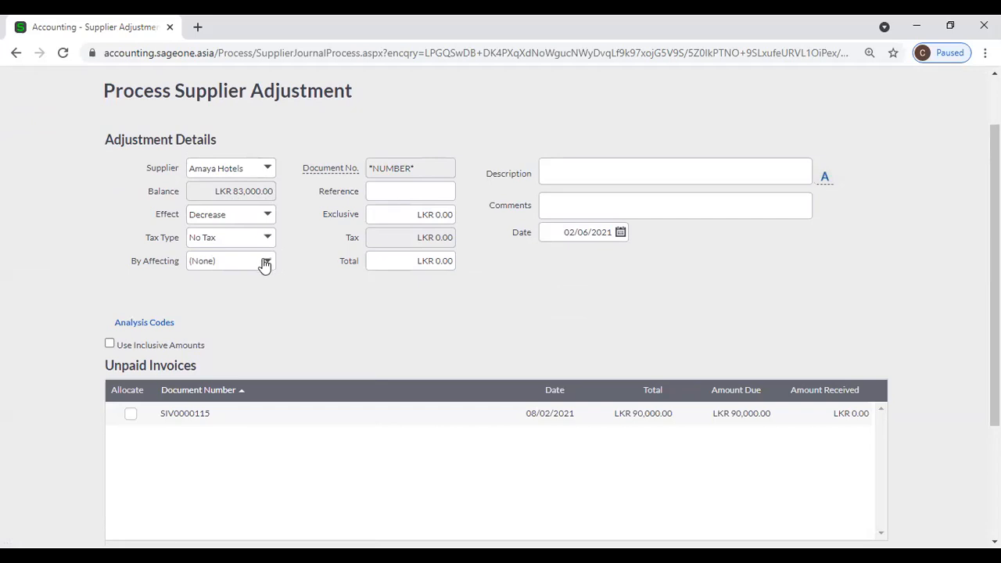
pyautogui.click(266, 262)
pyautogui.click(288, 250)
pyautogui.click(266, 261)
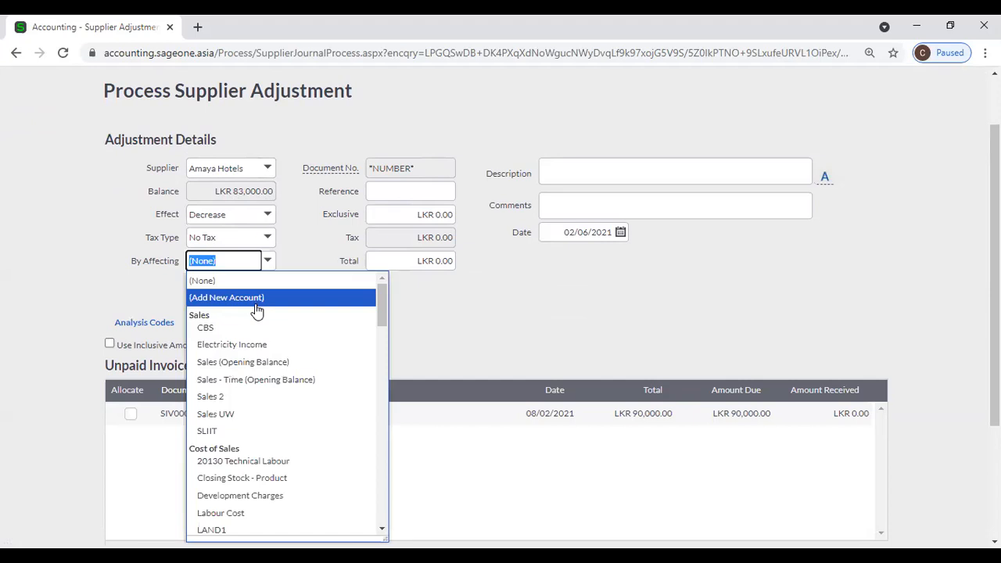
pyautogui.click(306, 225)
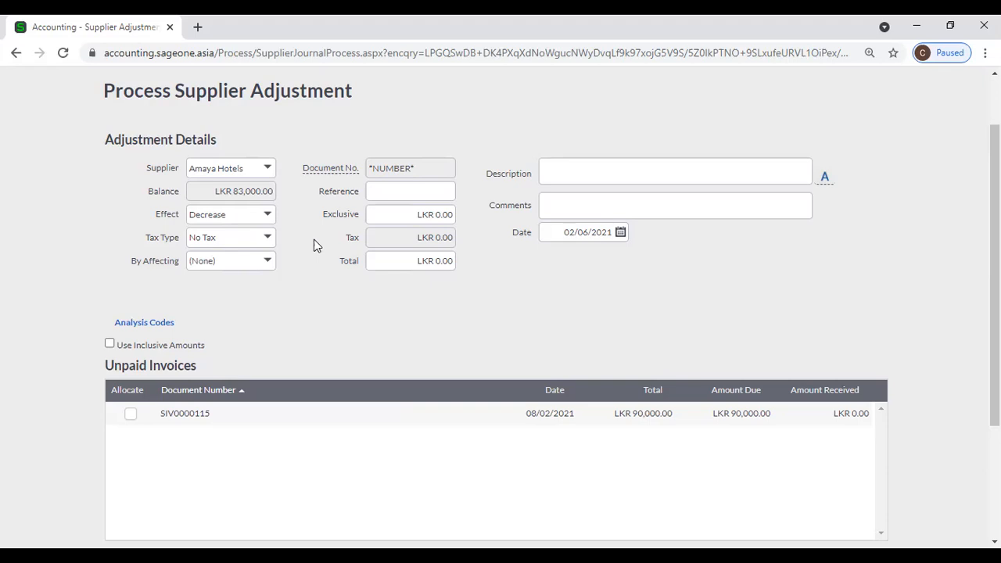
# Step: Switch the adjustment's effect to Increase, return it to Decrease, and check the effect choices again
pyautogui.click(267, 216)
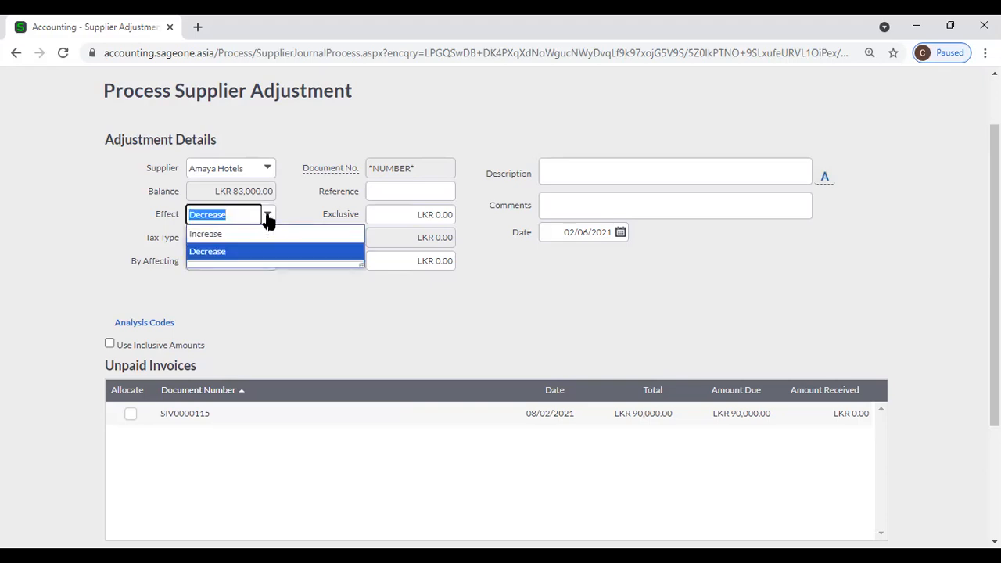
pyautogui.click(263, 234)
pyautogui.click(288, 232)
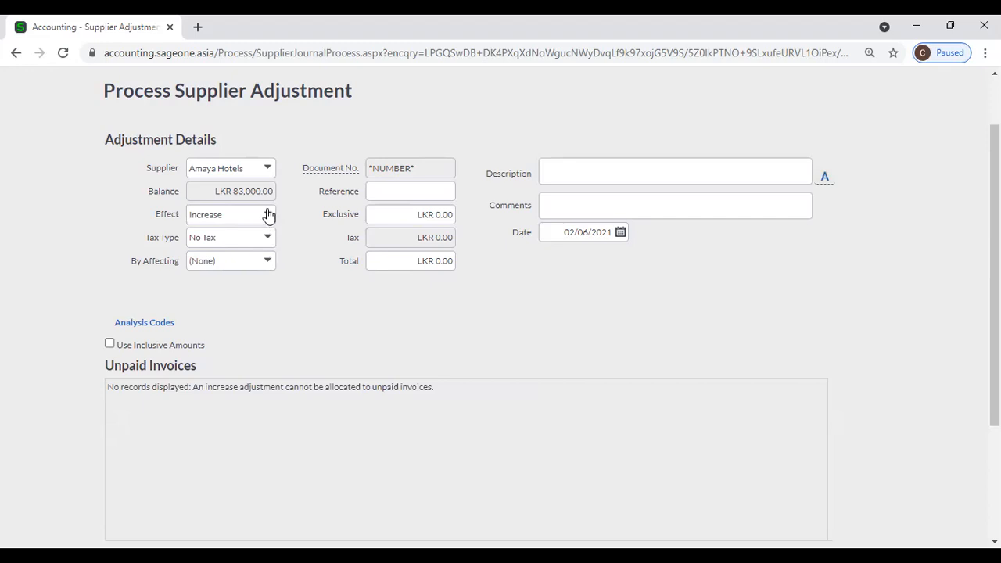
pyautogui.click(268, 214)
pyautogui.click(267, 254)
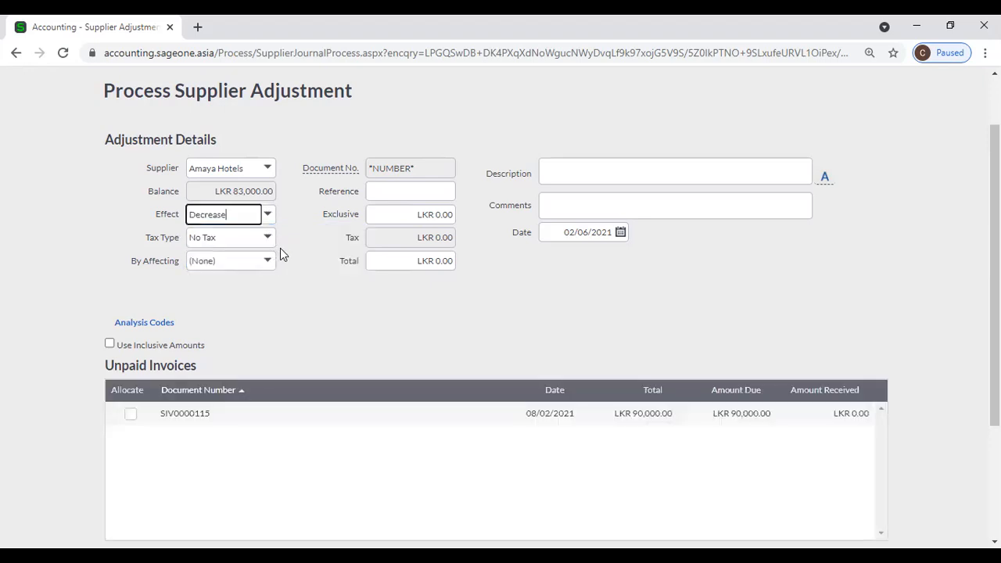
pyautogui.click(297, 236)
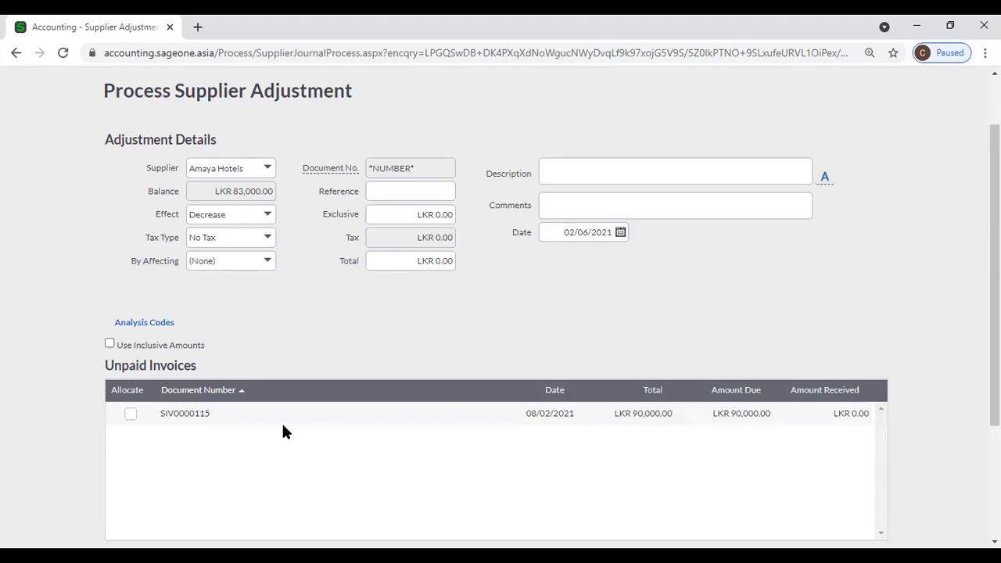
pyautogui.click(269, 215)
pyautogui.click(287, 217)
pyautogui.click(268, 216)
pyautogui.click(268, 216)
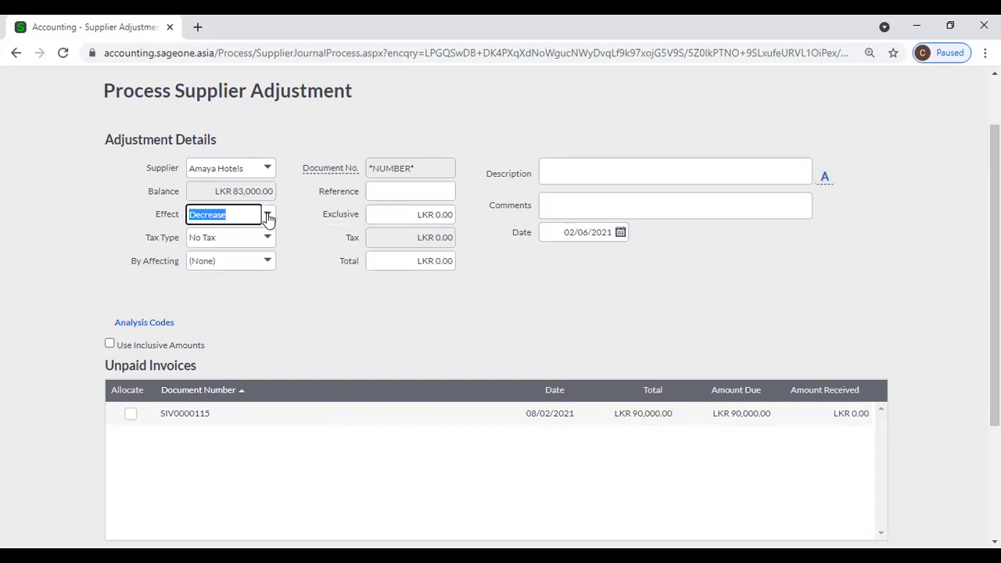
# Step: Set the account affected by the adjustment to Travelling and Accommodation
pyautogui.click(267, 263)
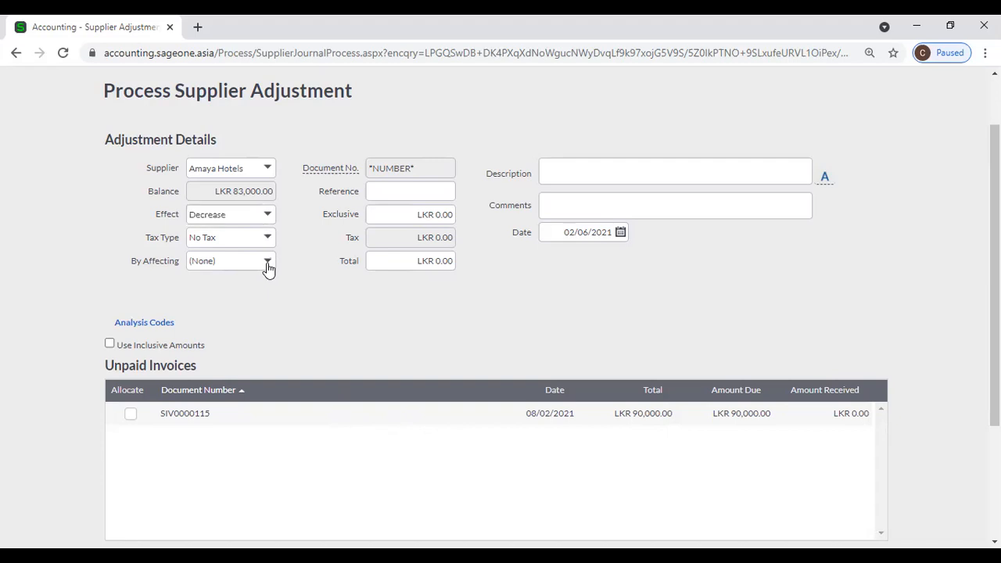
pyautogui.write('Ta')
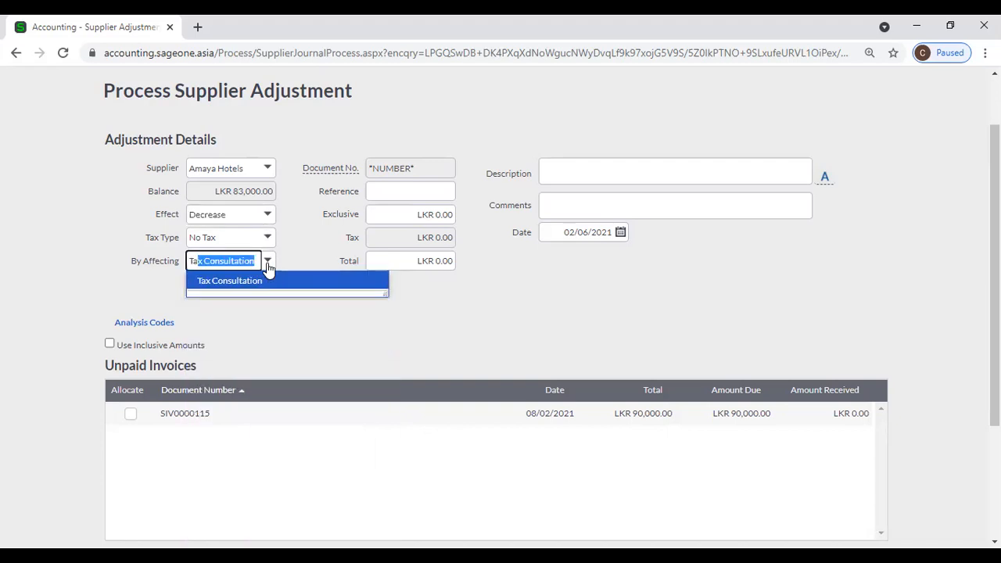
pyautogui.press('BackSpace')
pyautogui.press('BackSpace')
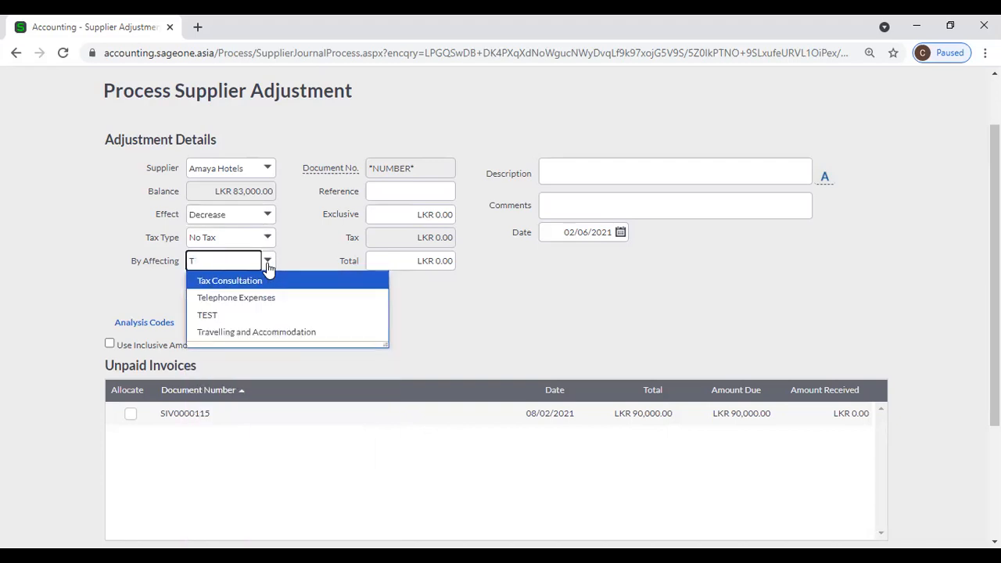
pyautogui.write('r')
pyautogui.click(279, 279)
pyautogui.click(298, 312)
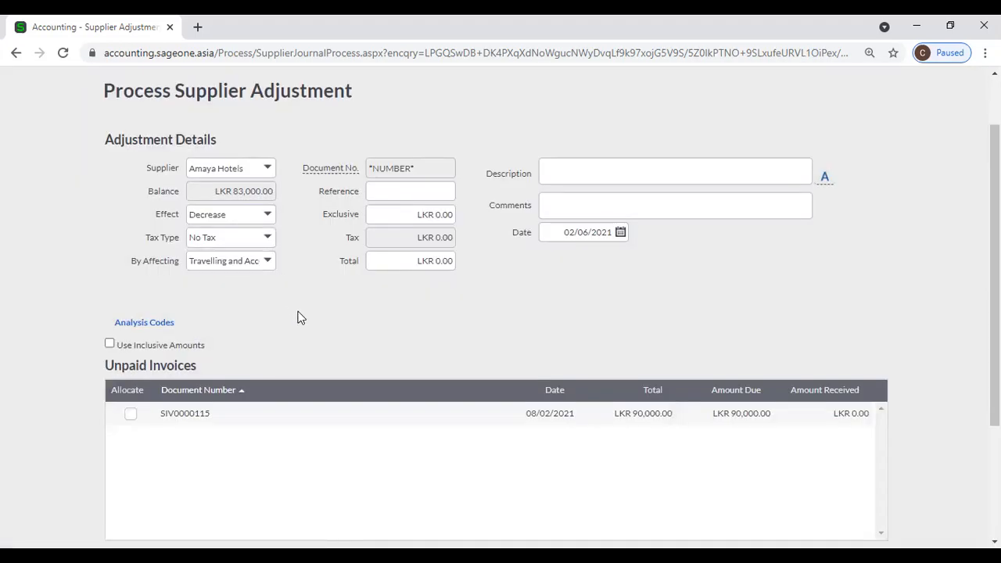
# Step: Enter an exclusive amount of 15,000 and allocate the adjustment to unpaid invoice SIV0000115
pyautogui.click(386, 216)
pyautogui.write('15000')
pyautogui.click(482, 298)
pyautogui.click(128, 413)
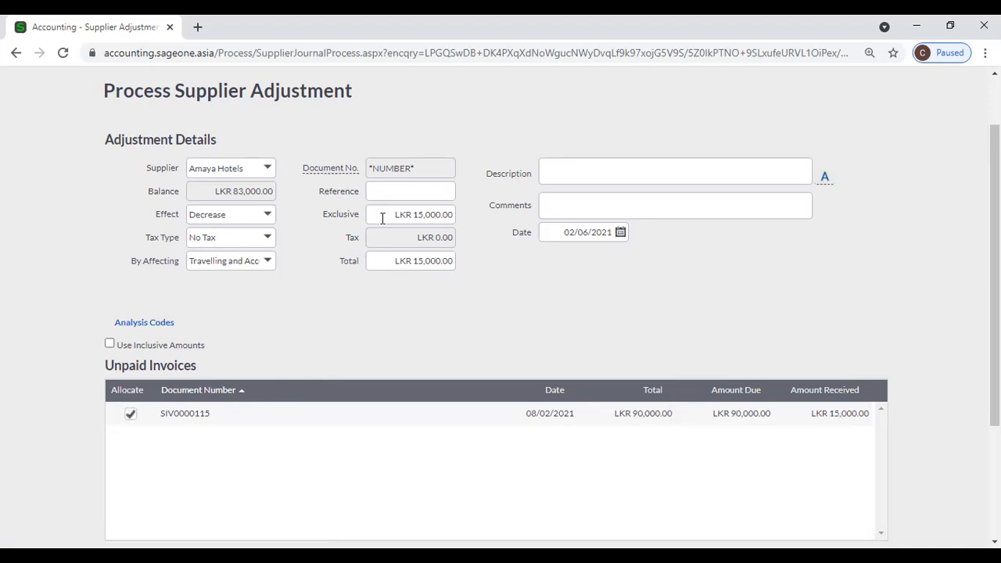
# Step: Set the adjustment's reference to 123456 and leave the description empty
pyautogui.click(384, 193)
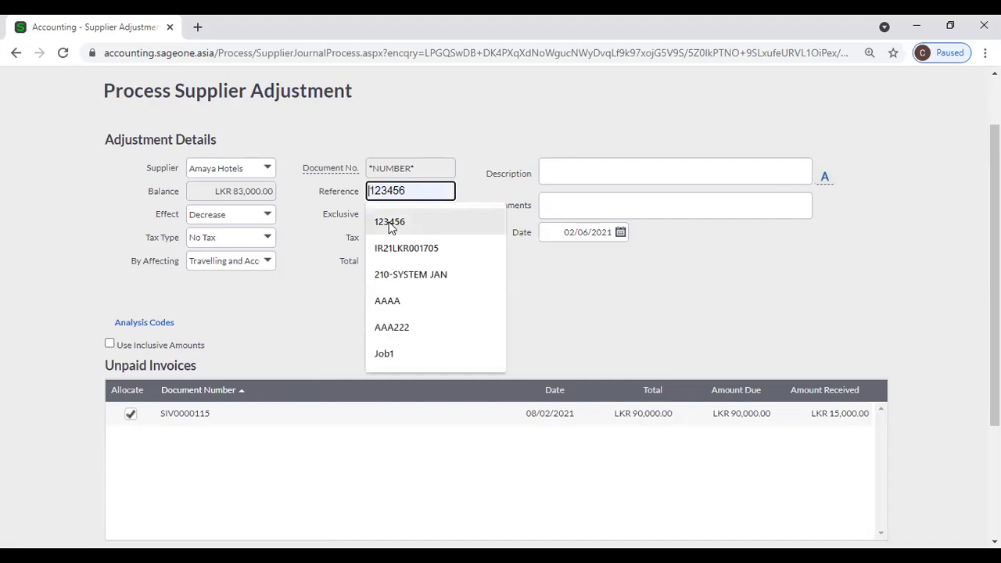
pyautogui.click(389, 223)
pyautogui.click(408, 316)
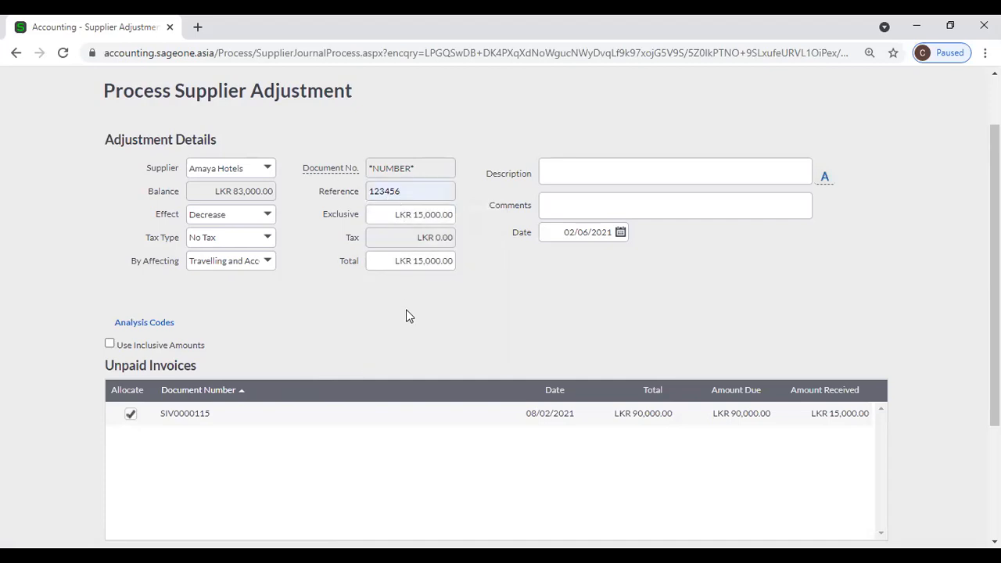
pyautogui.click(558, 165)
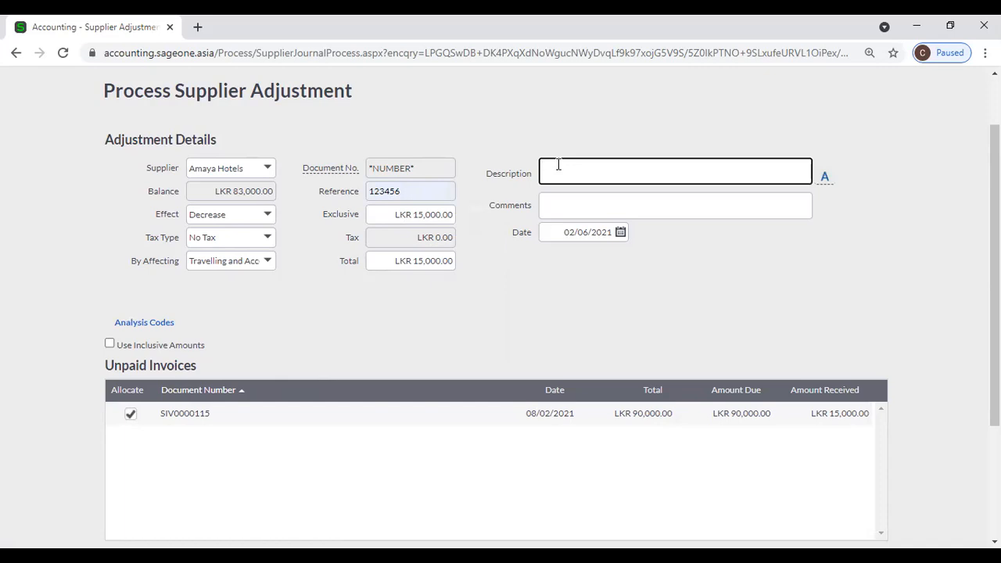
pyautogui.click(475, 317)
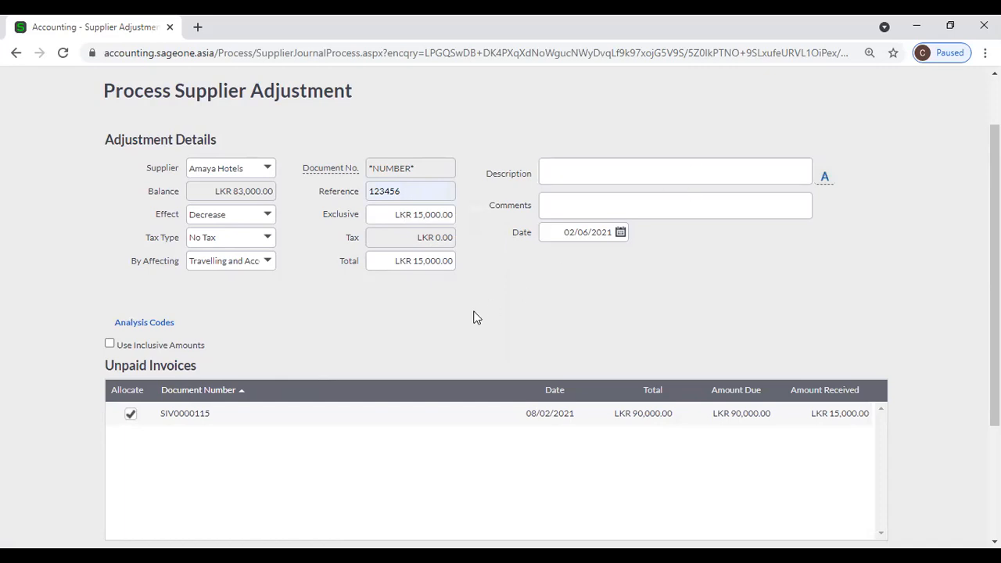
# Step: Alternate the adjustment's effect between Increase and Decrease twice to compare the unpaid invoices area, finishing on Decrease
pyautogui.click(268, 217)
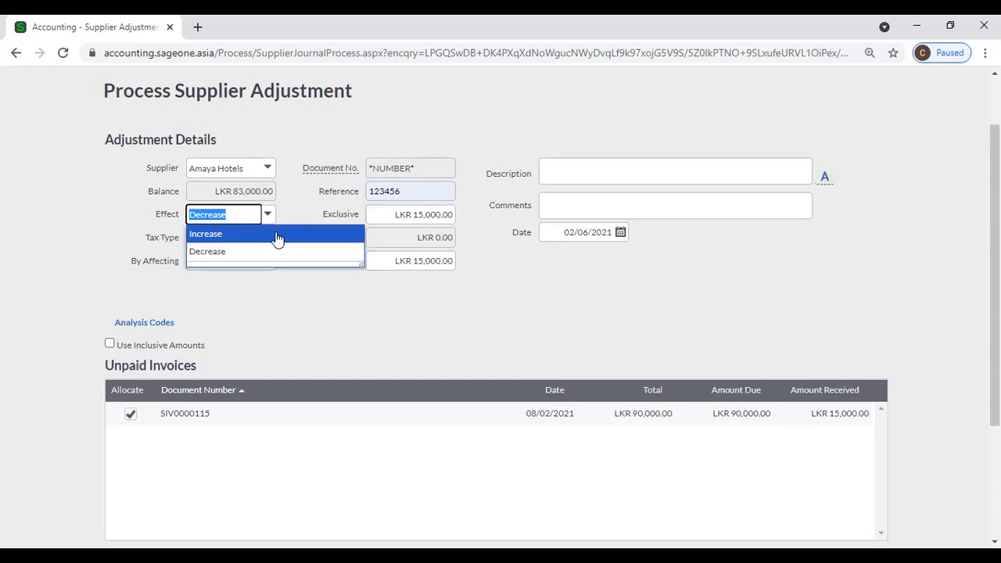
pyautogui.click(278, 235)
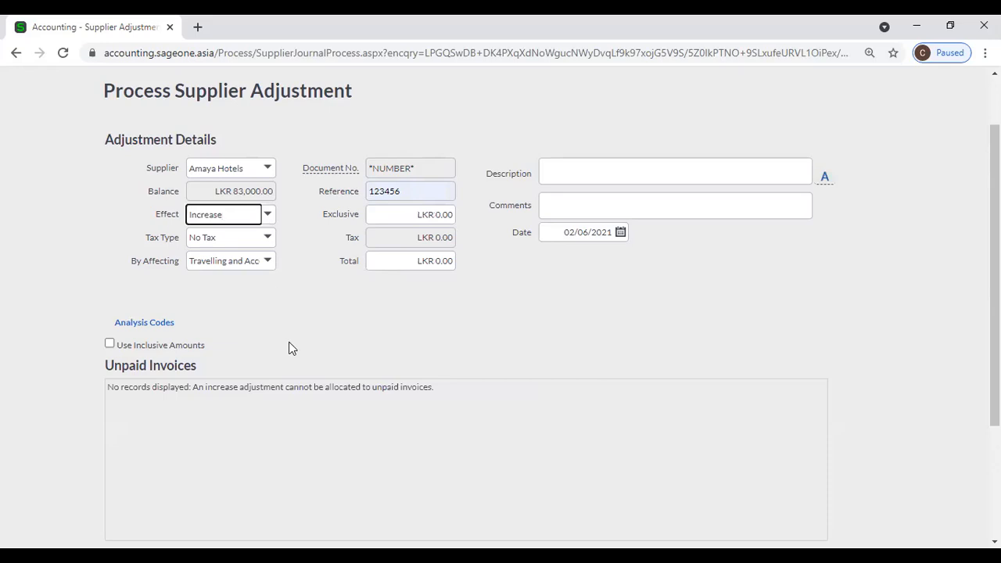
pyautogui.click(391, 213)
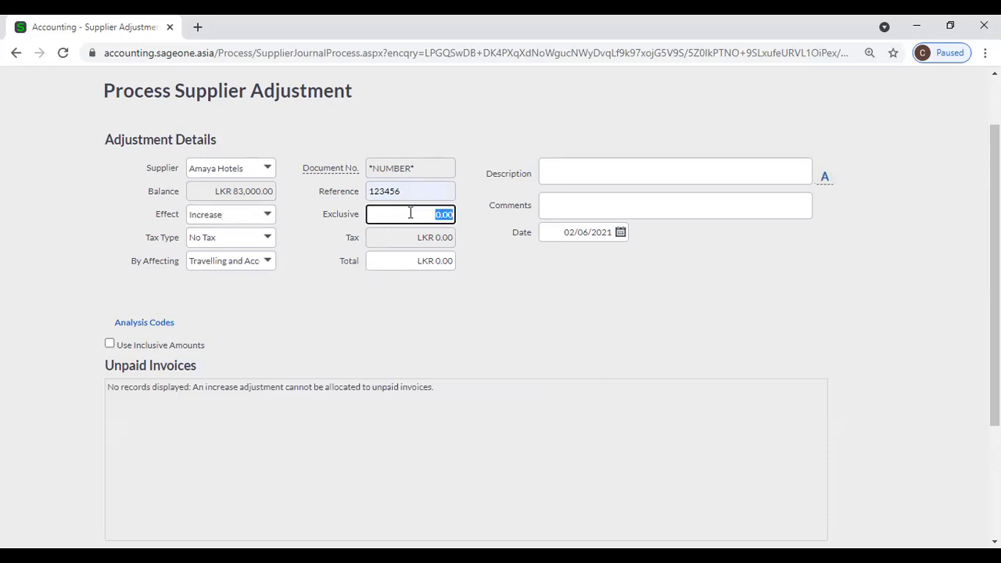
pyautogui.click(264, 217)
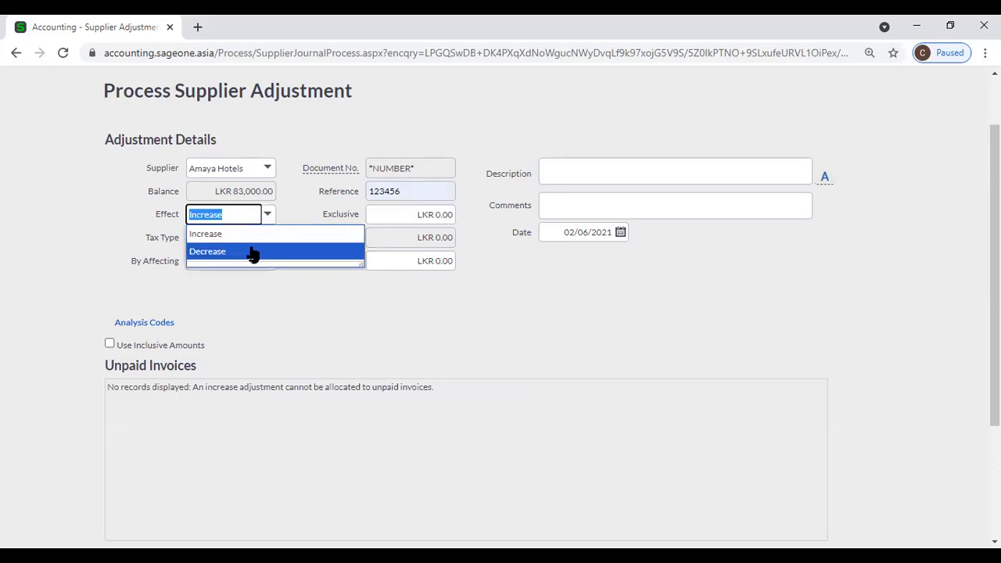
pyautogui.click(253, 251)
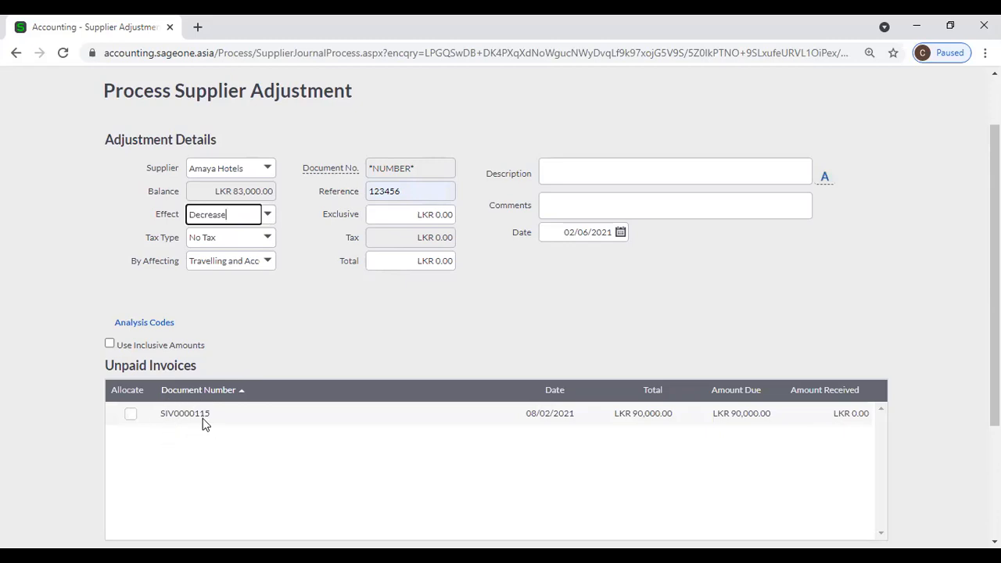
pyautogui.click(270, 215)
pyautogui.click(266, 234)
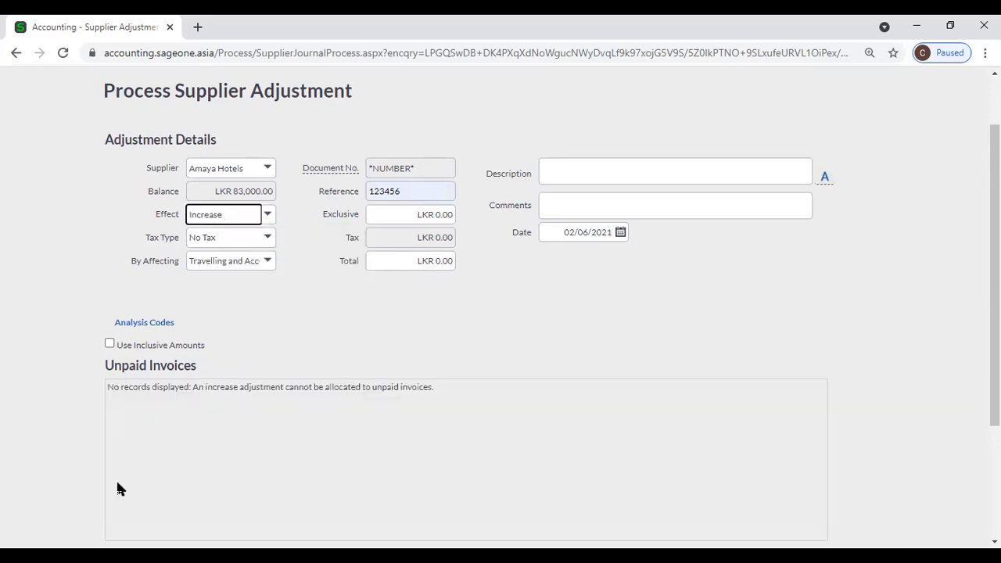
pyautogui.click(270, 215)
pyautogui.click(262, 252)
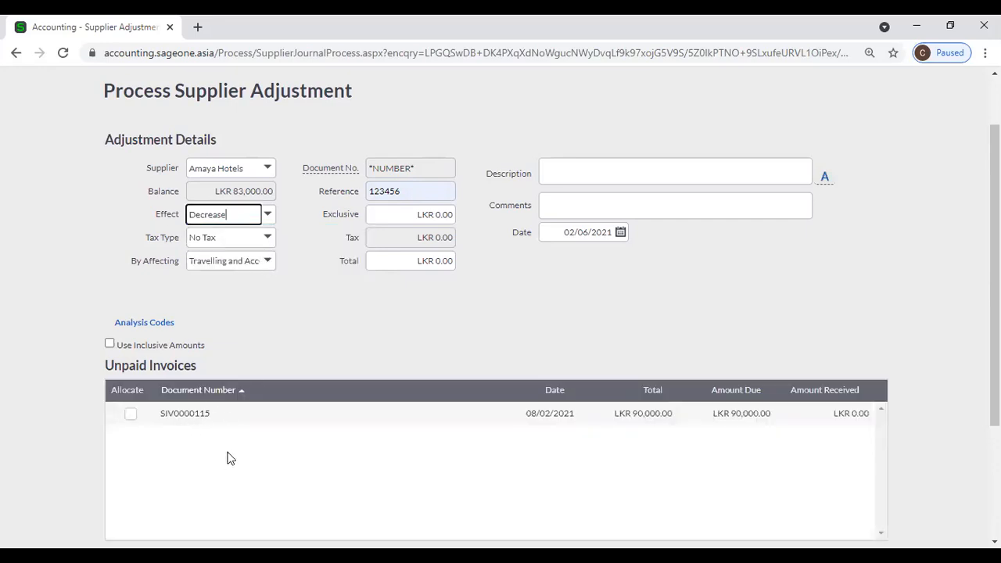
# Step: Allocate the adjustment to the whole of unpaid invoice SIV0000115 without entering an amount, and remove that allocation again
pyautogui.click(405, 214)
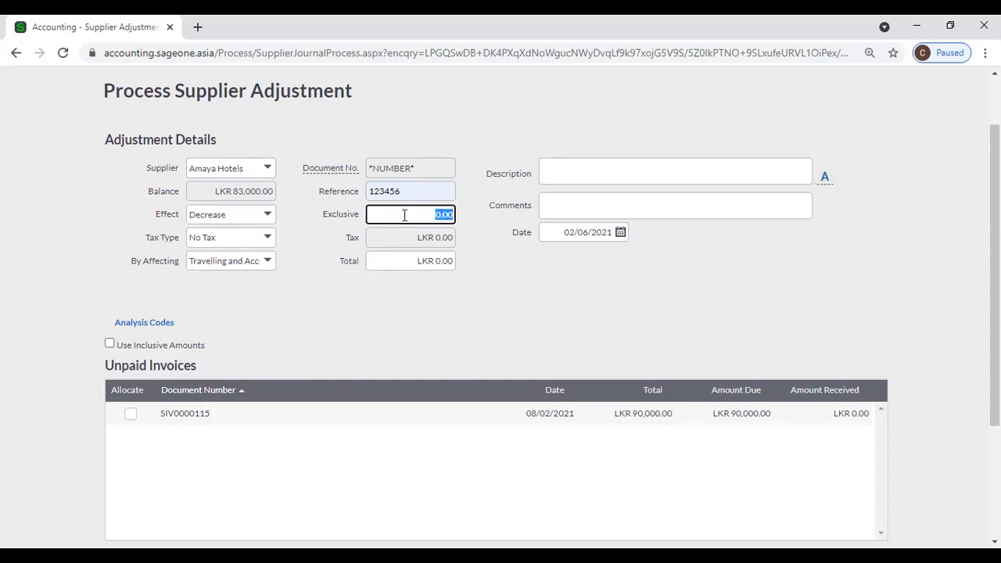
pyautogui.click(131, 415)
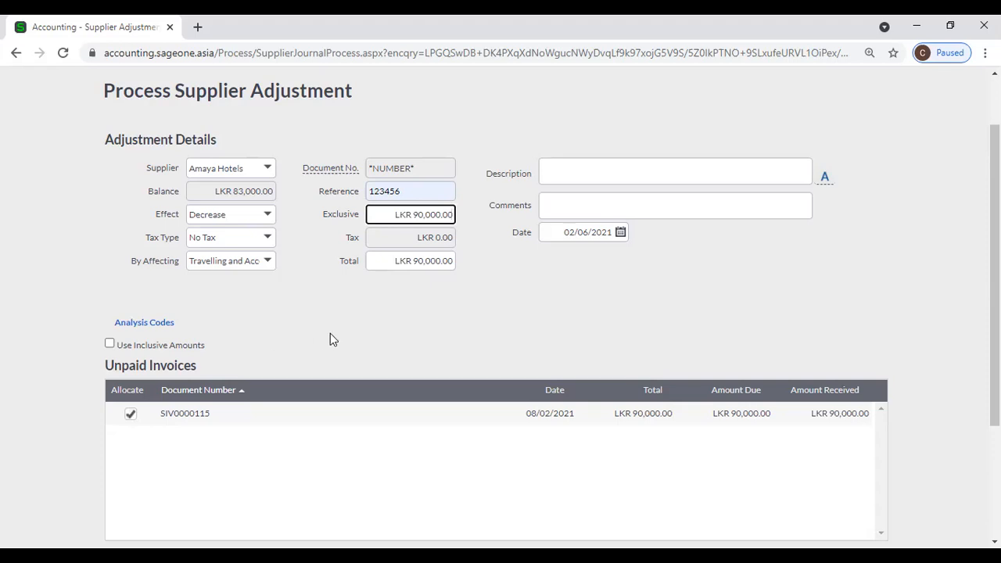
pyautogui.click(131, 416)
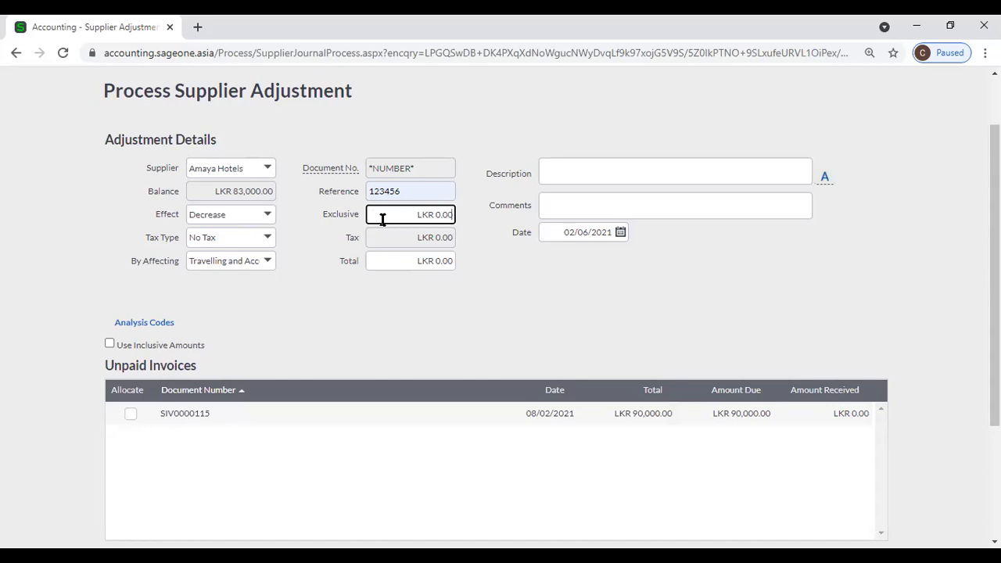
# Step: Set the adjustment's exclusive amount to 1,500
pyautogui.write('1500')
pyautogui.press('Tab')
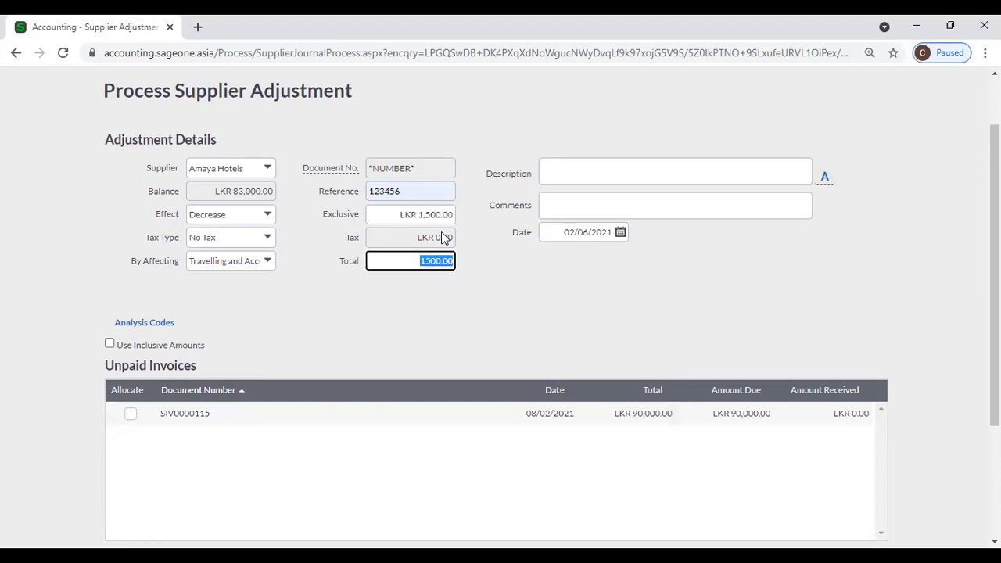
pyautogui.click(456, 285)
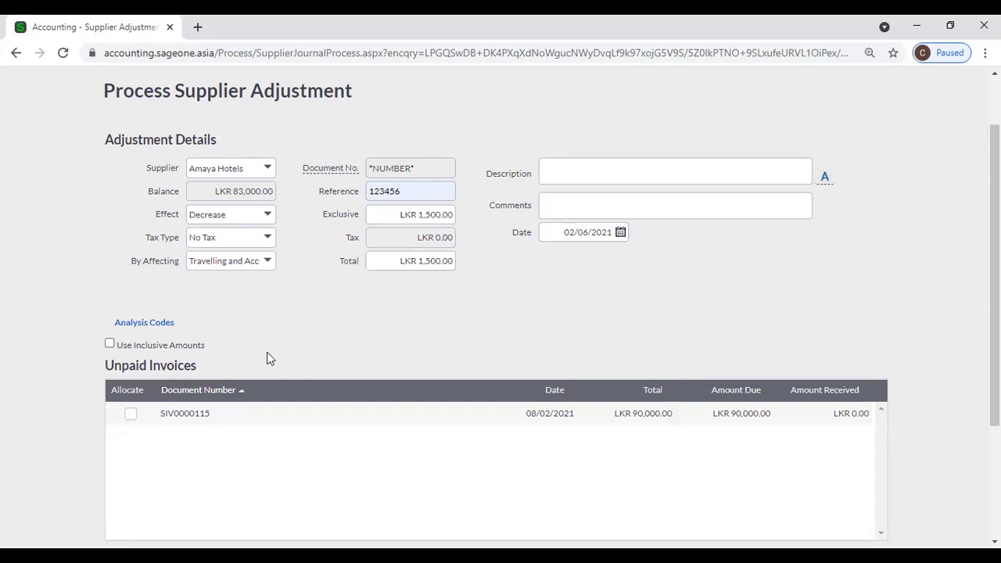
# Step: Expand the adjustment's analysis codes and allocate the 1,500 to unpaid invoice SIV0000115
pyautogui.click(156, 324)
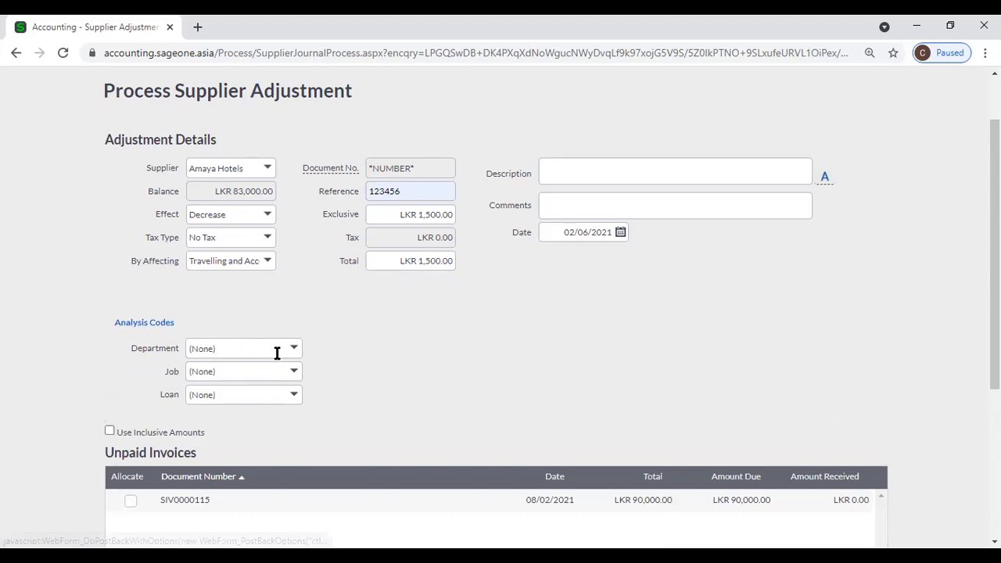
pyautogui.scroll(-3, 360, 381)
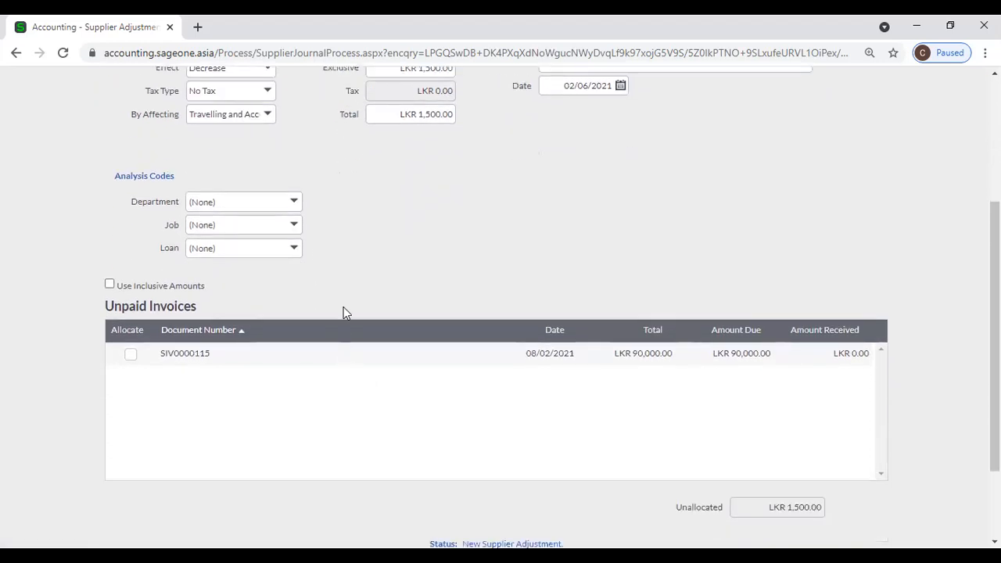
pyautogui.scroll(-3, 345, 311)
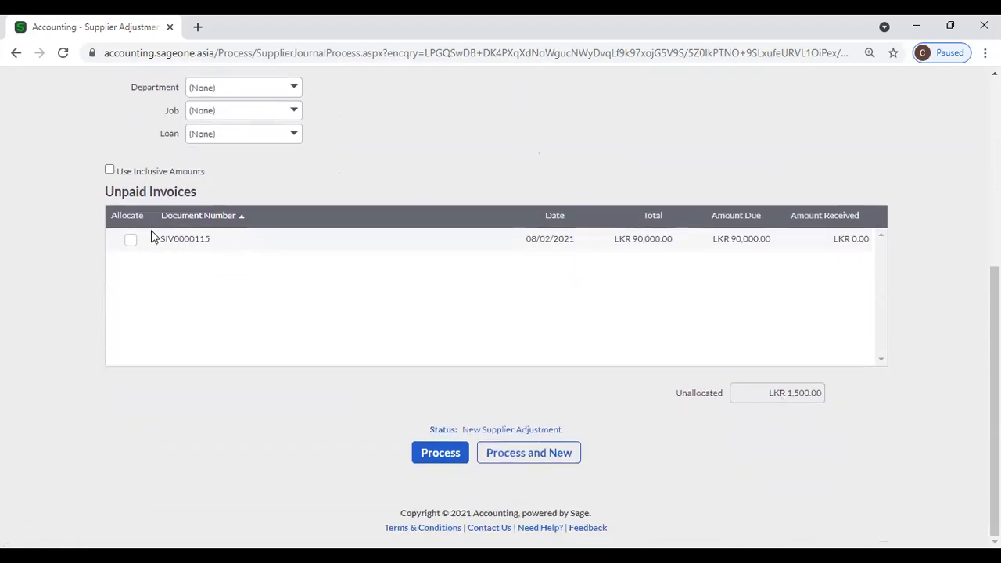
pyautogui.scroll(1, 768, 399)
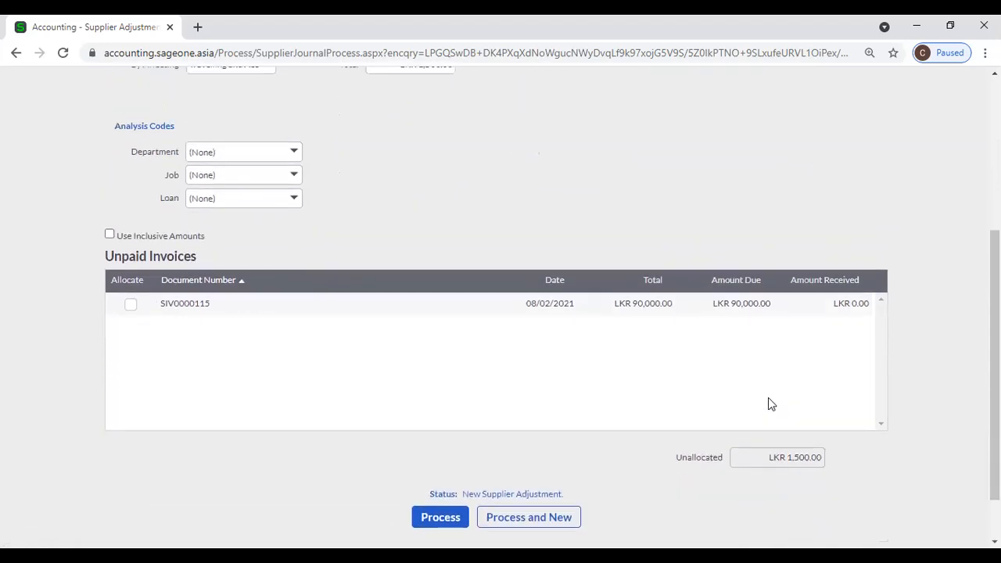
pyautogui.click(131, 313)
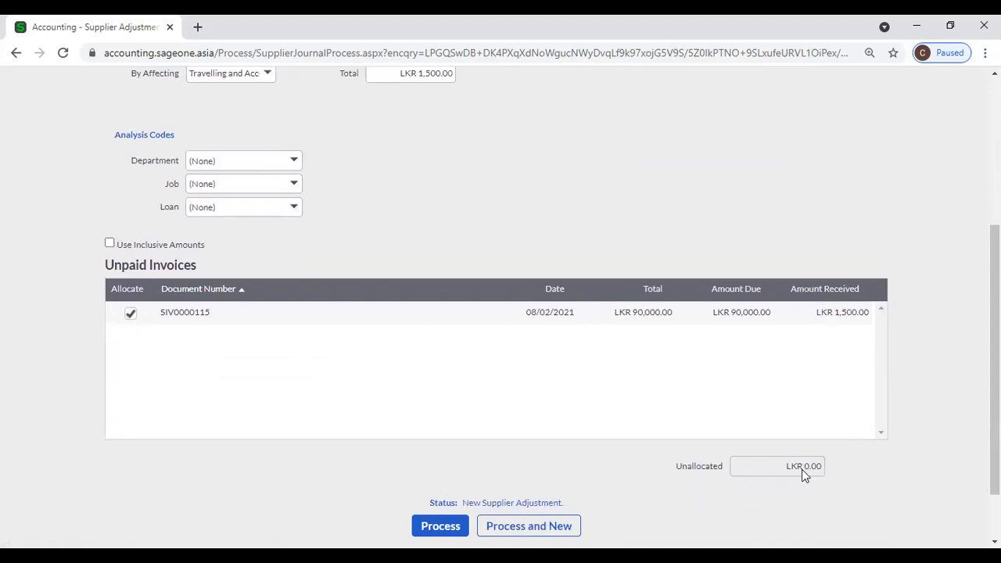
# Step: Recheck the Amaya Hotels adjustment details and allocation, and try to process the adjustment
pyautogui.scroll(2, 820, 475)
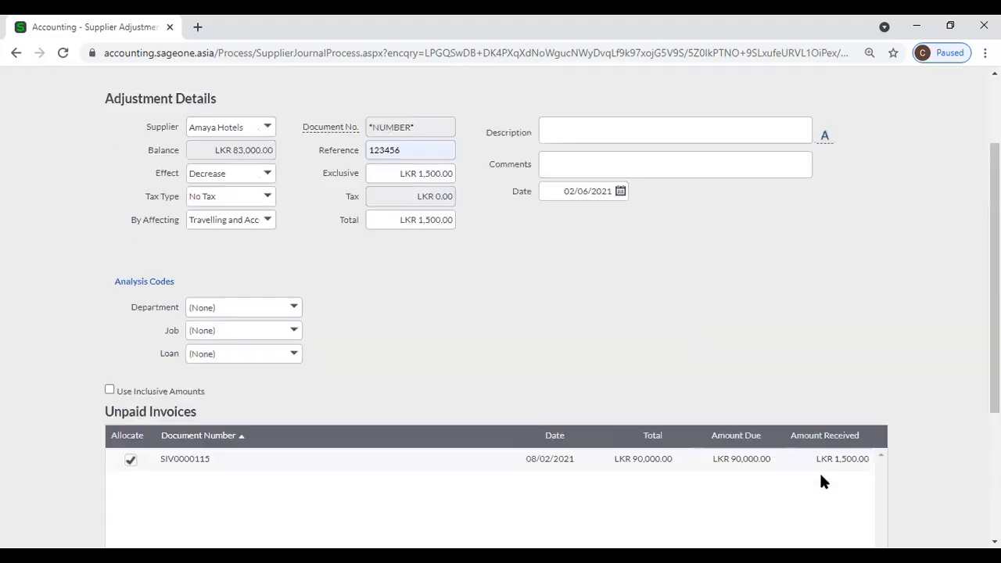
pyautogui.scroll(2, 429, 289)
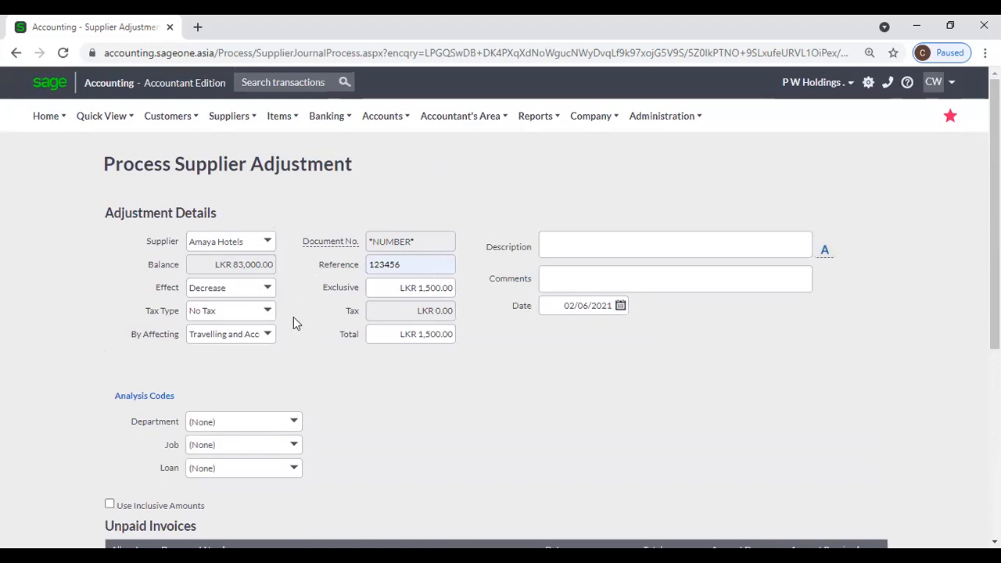
pyautogui.scroll(-2, 487, 379)
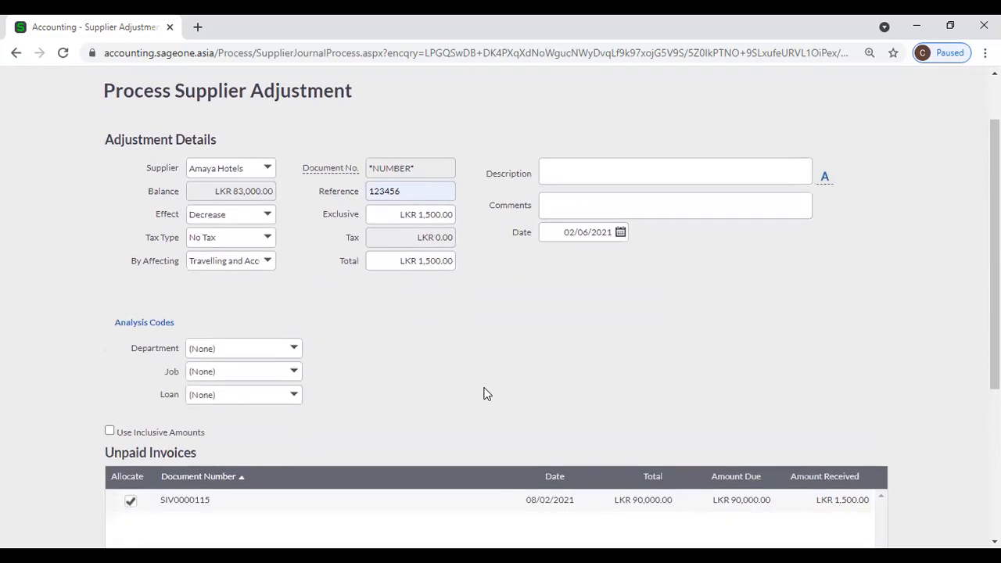
pyautogui.scroll(-2, 484, 389)
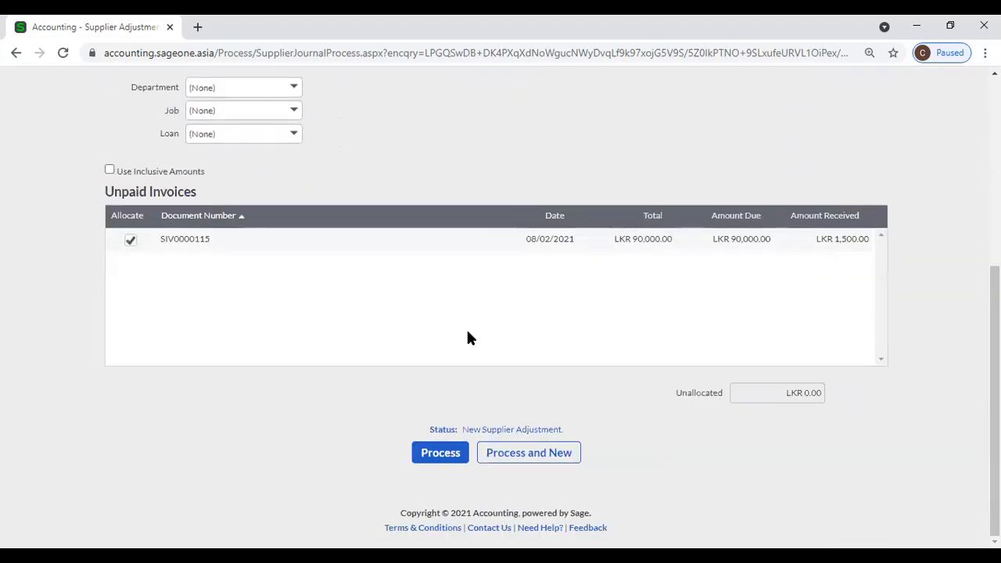
pyautogui.click(436, 461)
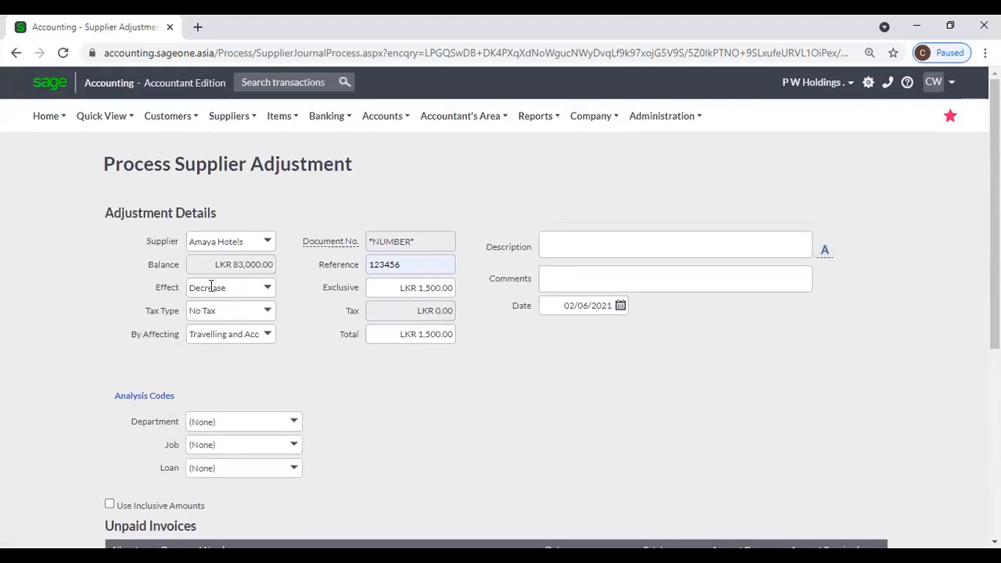
# Step: Leave the adjustment form and return to the list of supplier adjustments
pyautogui.moveTo(229, 118)
pyautogui.moveTo(242, 194)
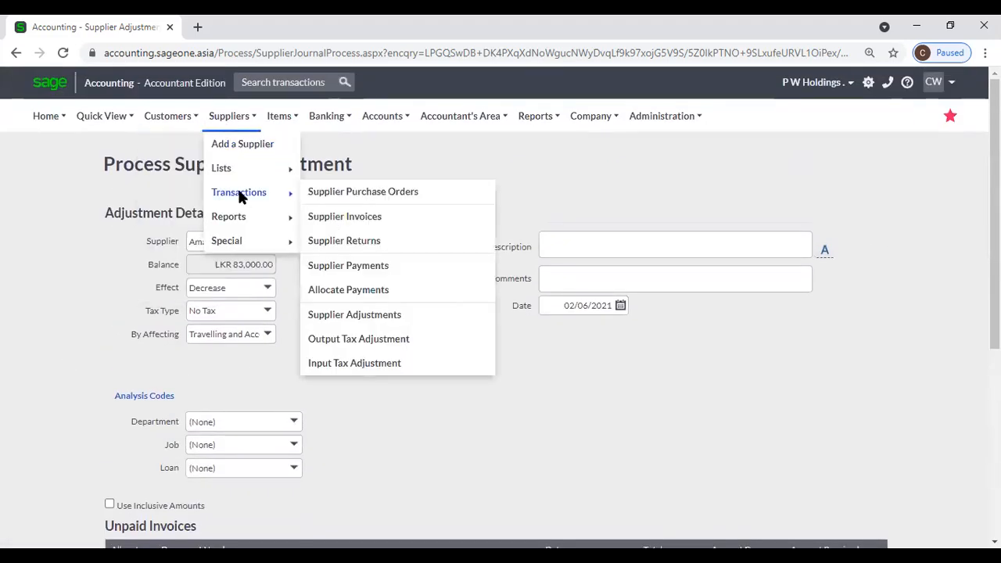
pyautogui.click(356, 316)
pyautogui.click(568, 139)
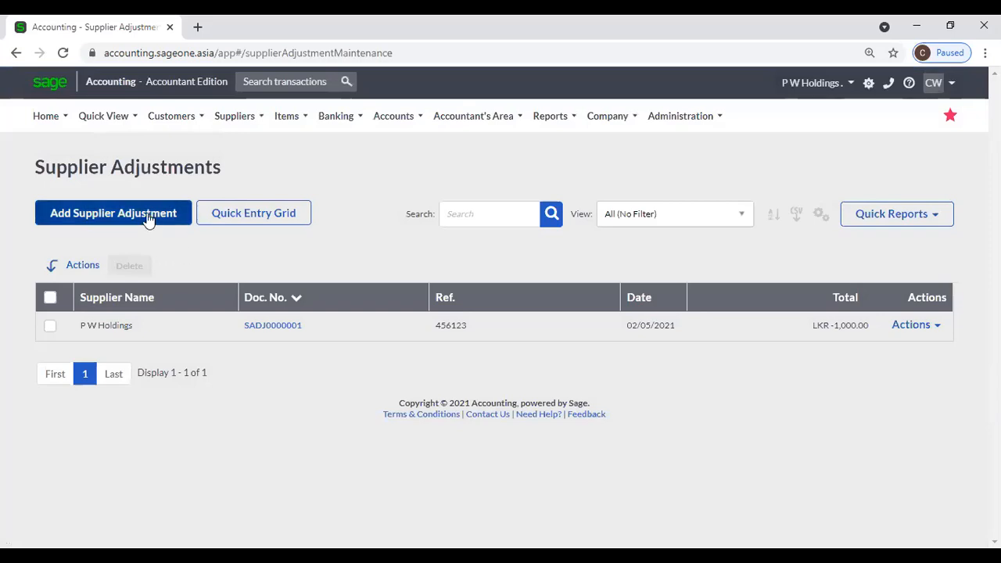
# Step: Open a blank supplier adjustment and check its supplier choices
pyautogui.click(144, 223)
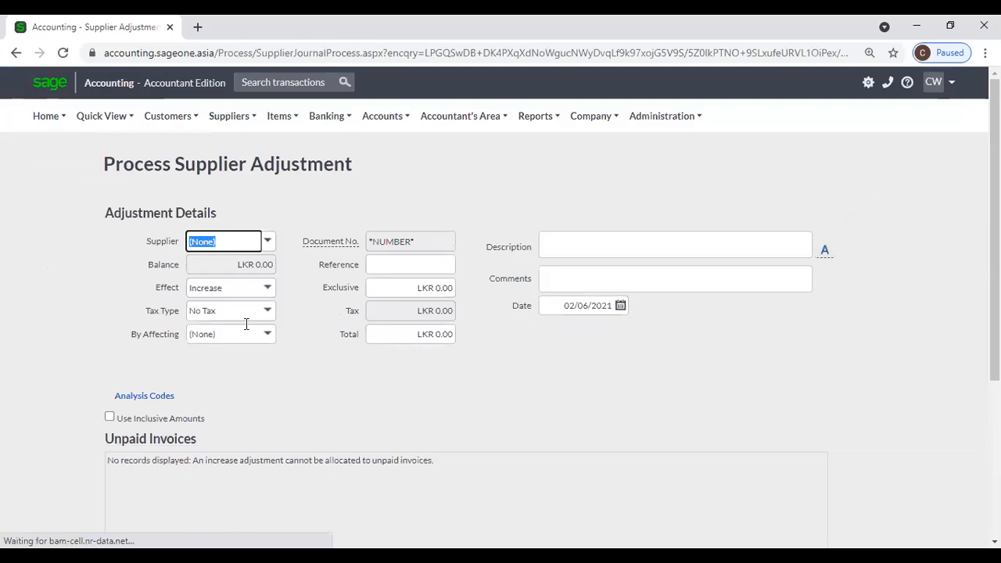
pyautogui.click(267, 242)
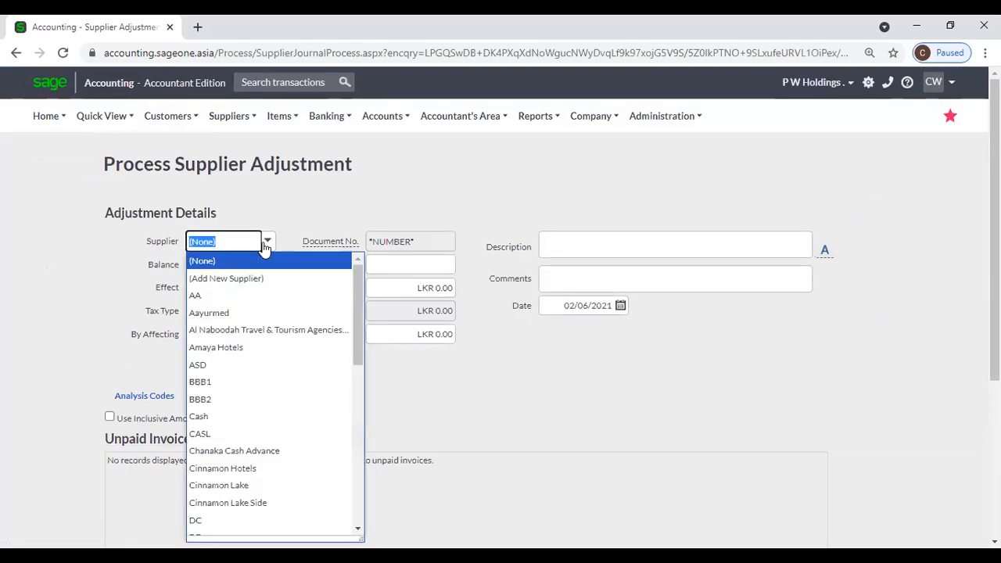
pyautogui.click(276, 196)
# Step: Return to the supplier adjustments list and open the quick entry grid for supplier adjustments
pyautogui.moveTo(238, 117)
pyautogui.moveTo(253, 195)
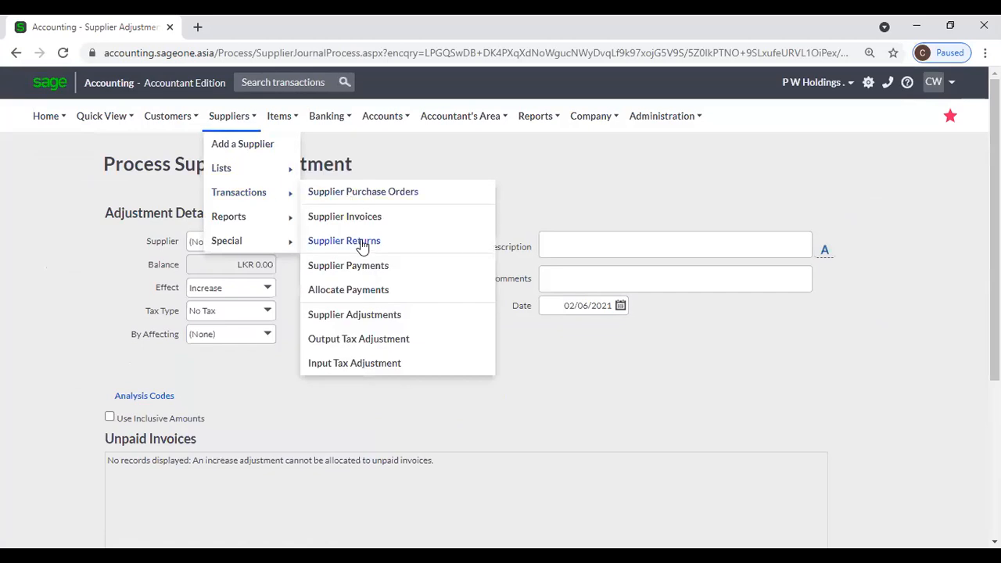
pyautogui.click(363, 316)
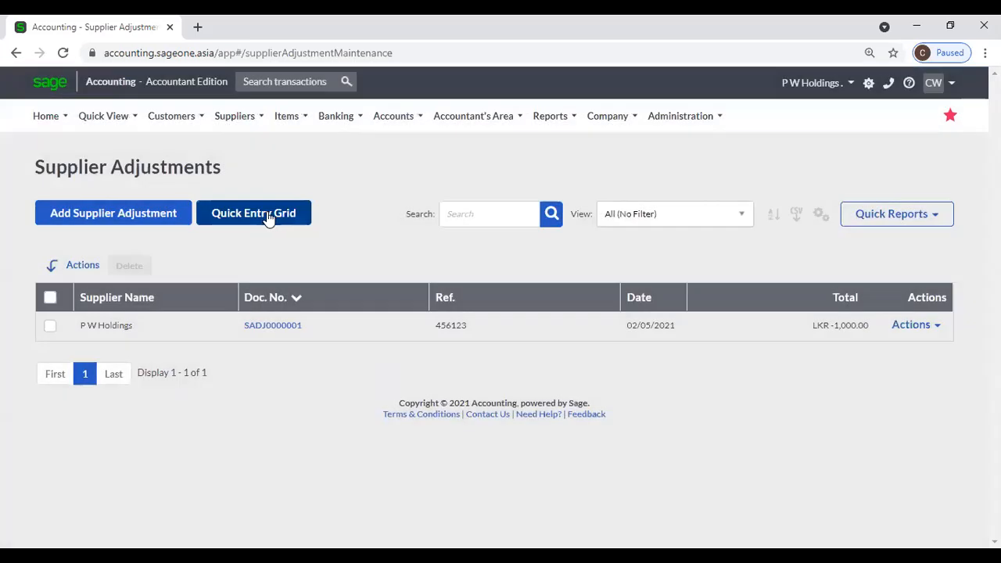
pyautogui.click(268, 218)
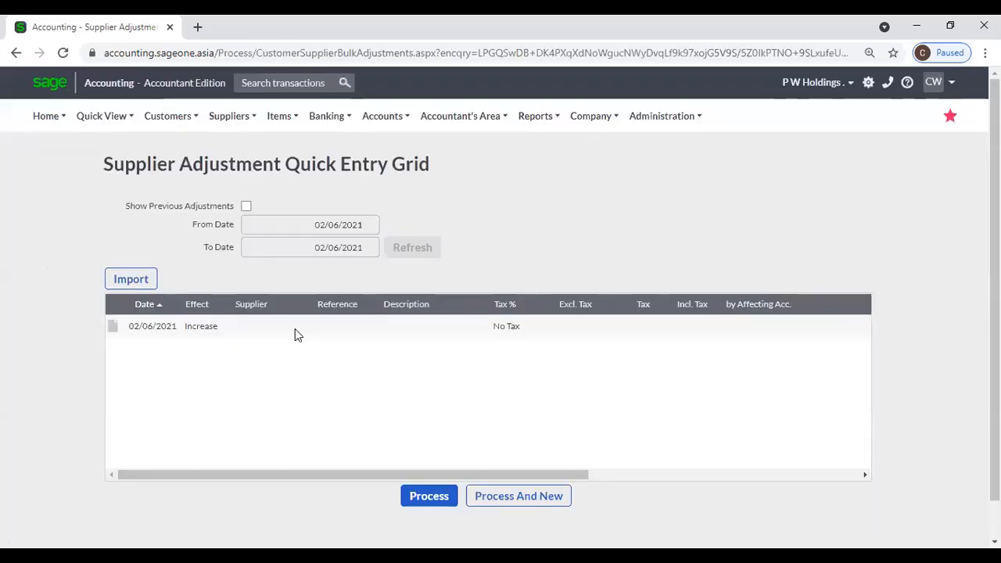
# Step: Add two adjustment lines to the quick entry grid, one for supplier AA and one for supplier DC
pyautogui.click(266, 332)
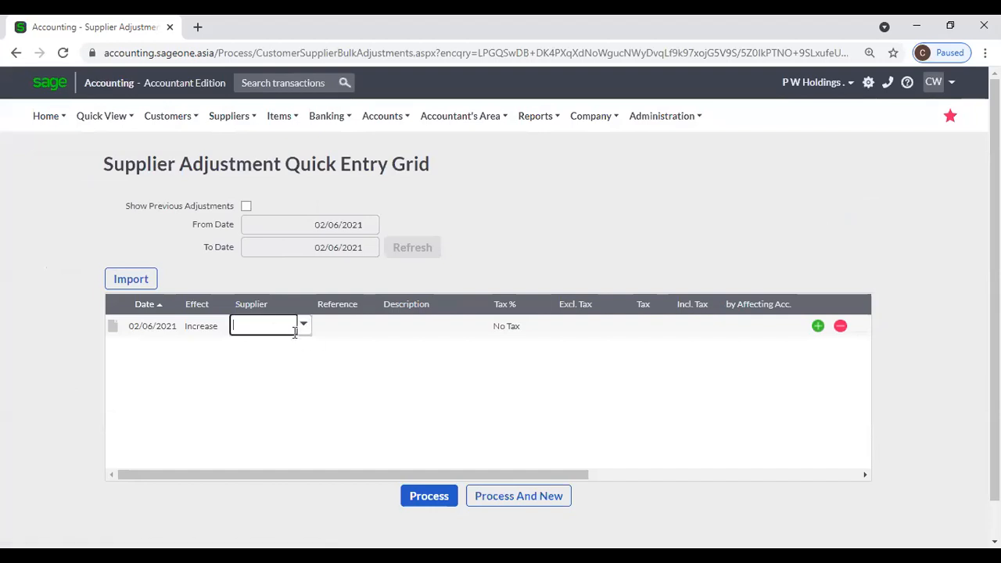
pyautogui.click(305, 334)
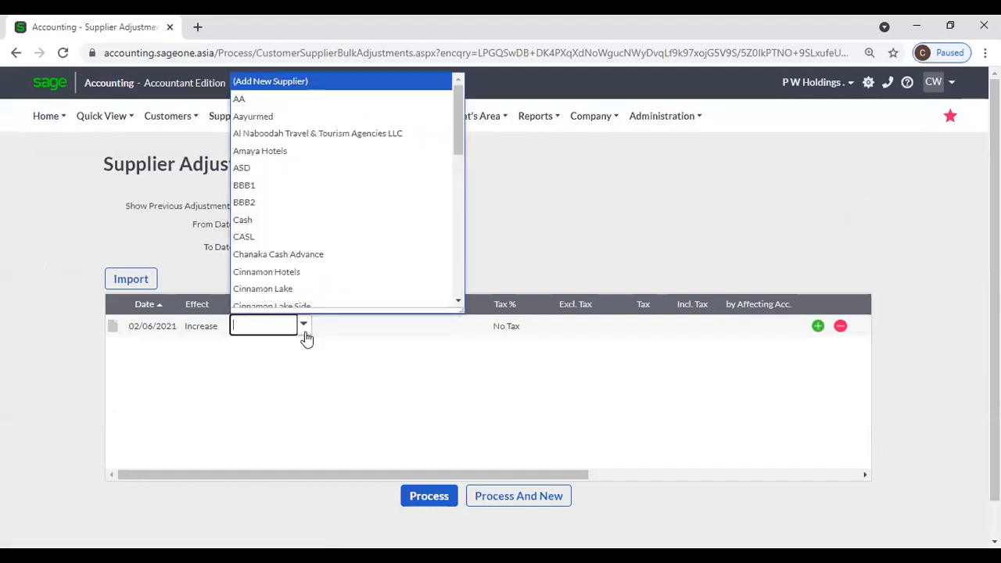
pyautogui.click(280, 99)
pyautogui.moveTo(280, 105)
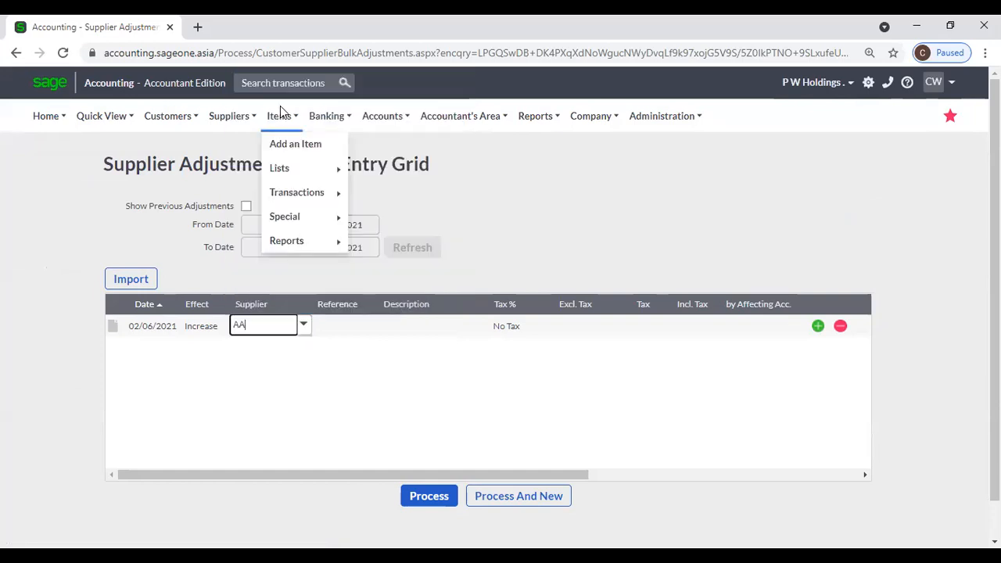
pyautogui.press('Tab')
pyautogui.click(262, 350)
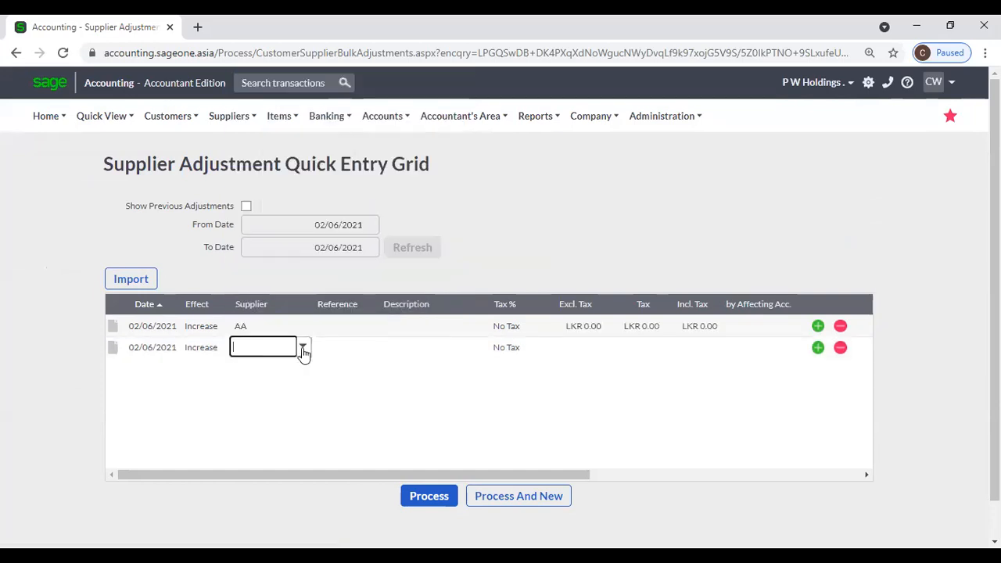
pyautogui.click(303, 348)
pyautogui.click(290, 324)
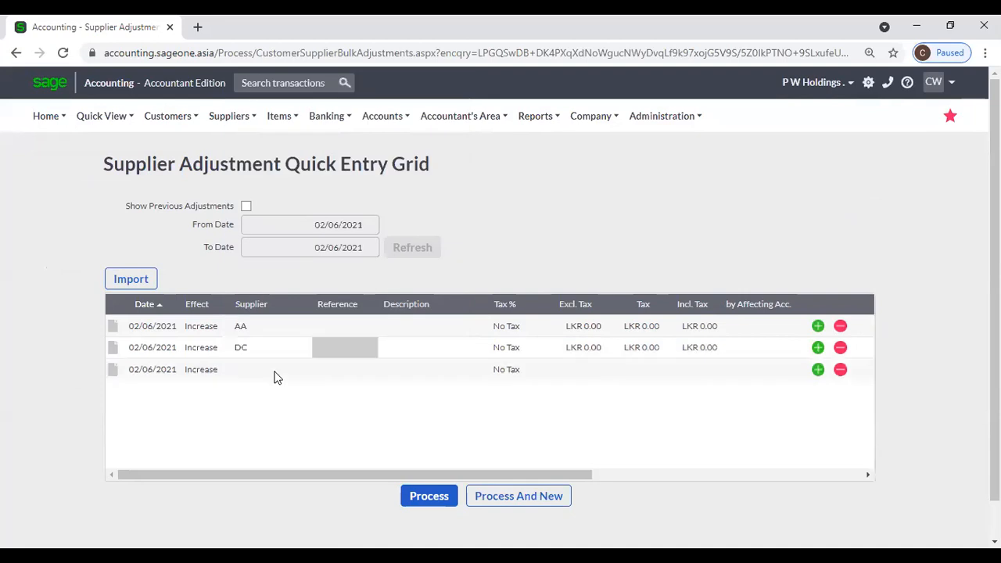
# Step: Set the tax-exclusive amounts of the first two adjustment lines to 100 for supplier AA and 5 for supplier DC
pyautogui.click(592, 327)
pyautogui.write('100')
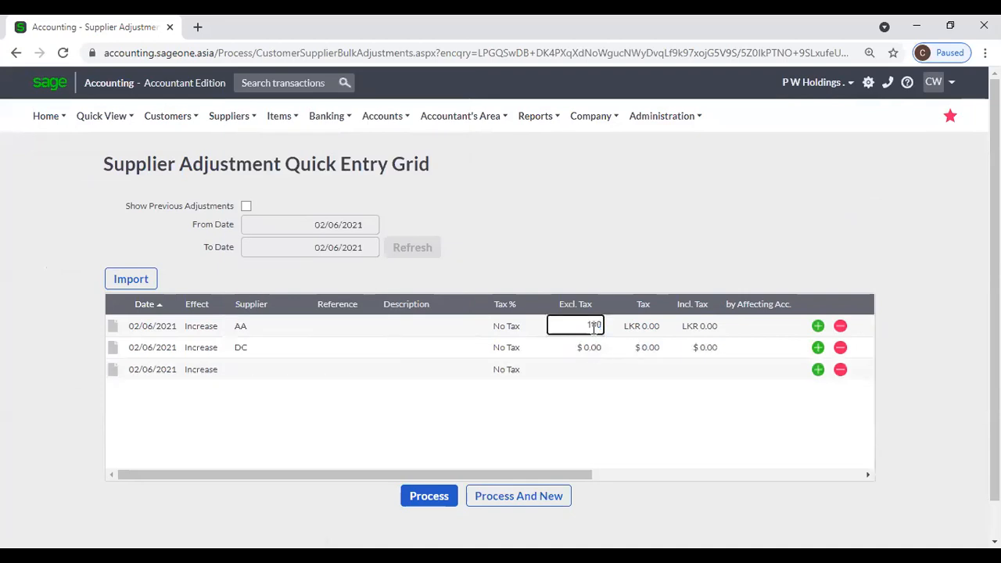
pyautogui.click(595, 344)
pyautogui.press('BackSpace')
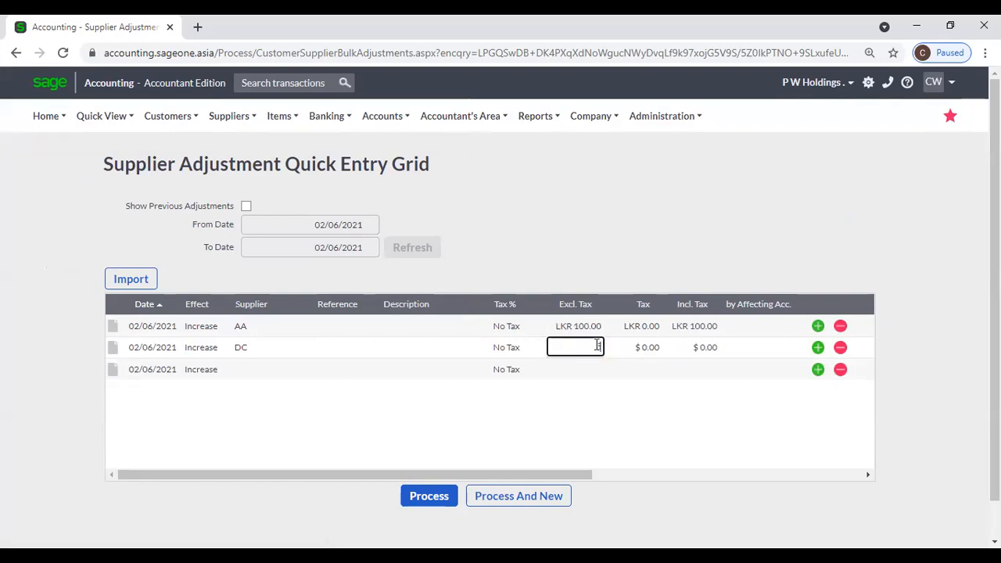
pyautogui.write('5')
pyautogui.press('Tab')
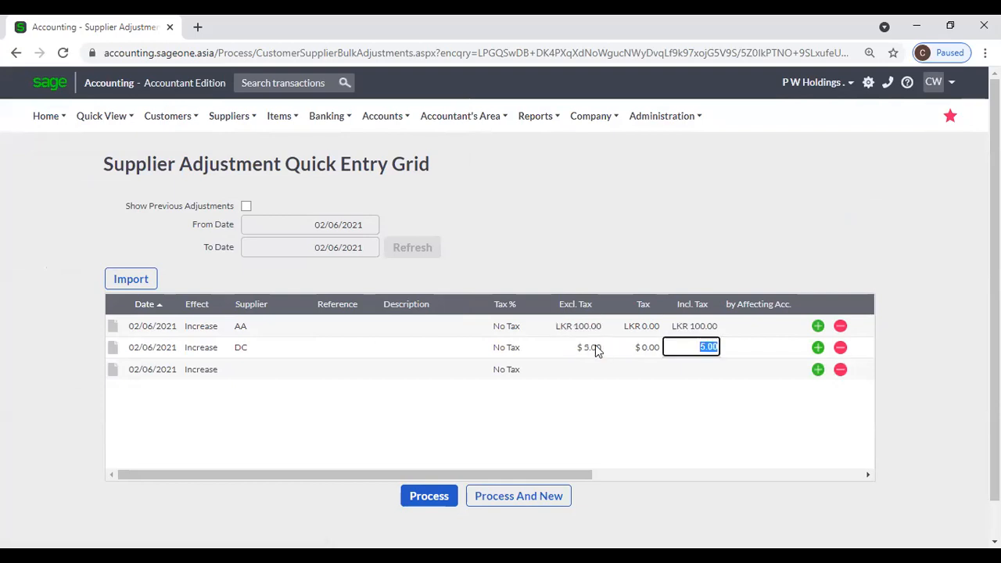
# Step: Add a third adjustment line for supplier Cinnamon Lake with a tax-exclusive amount of 5000
pyautogui.click(253, 371)
pyautogui.click(303, 371)
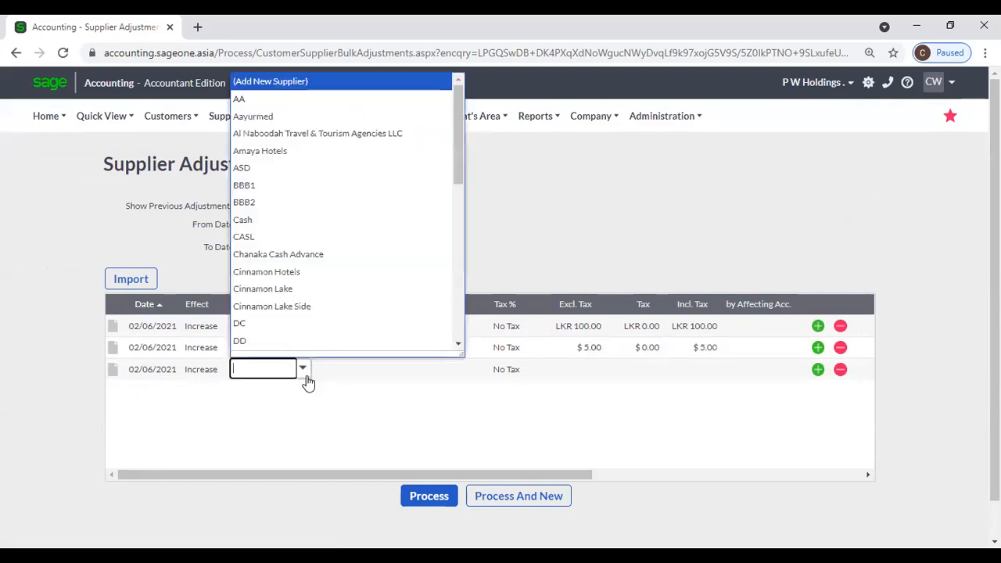
pyautogui.click(295, 289)
pyautogui.press('Tab')
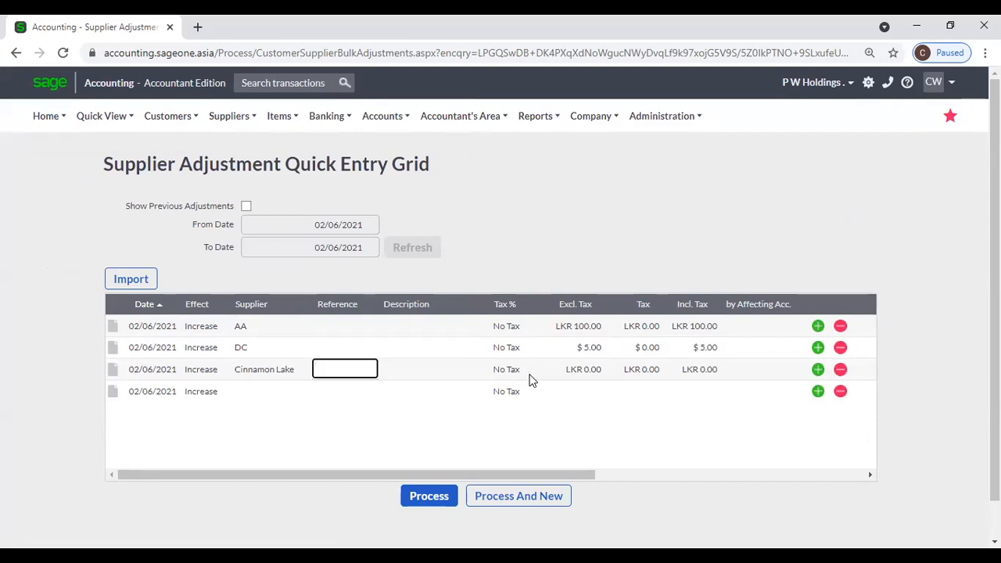
pyautogui.click(575, 371)
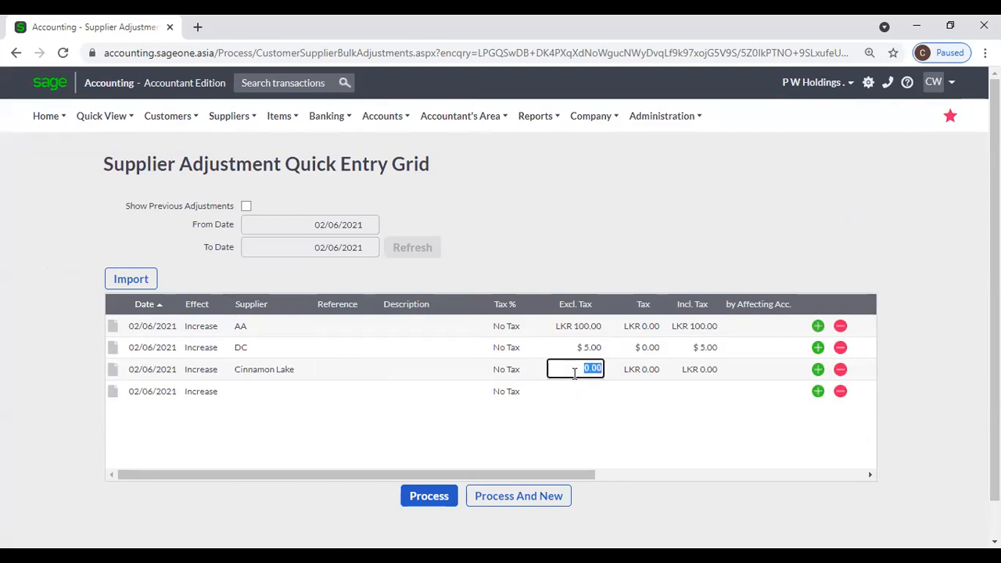
pyautogui.write('5000')
pyautogui.press('Tab')
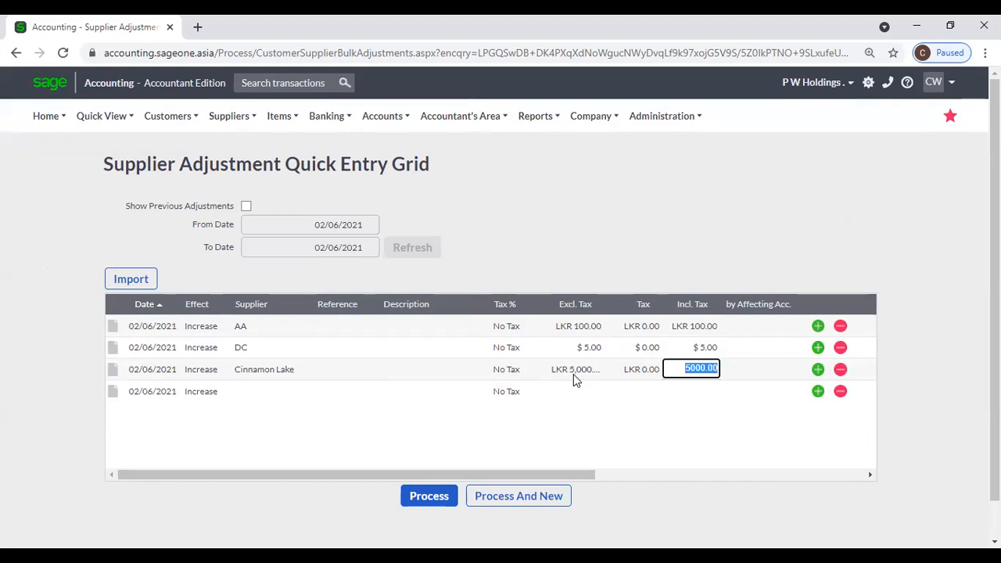
# Step: Set the AA line's affecting account to 20130 Technical Labour and its department to Accounts
pyautogui.click(770, 325)
pyautogui.click(798, 325)
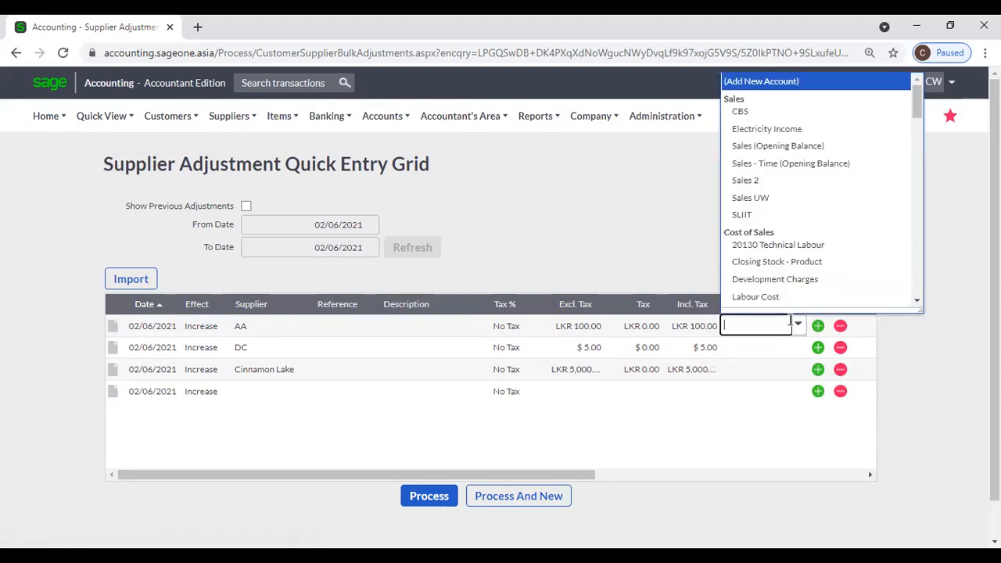
pyautogui.click(770, 247)
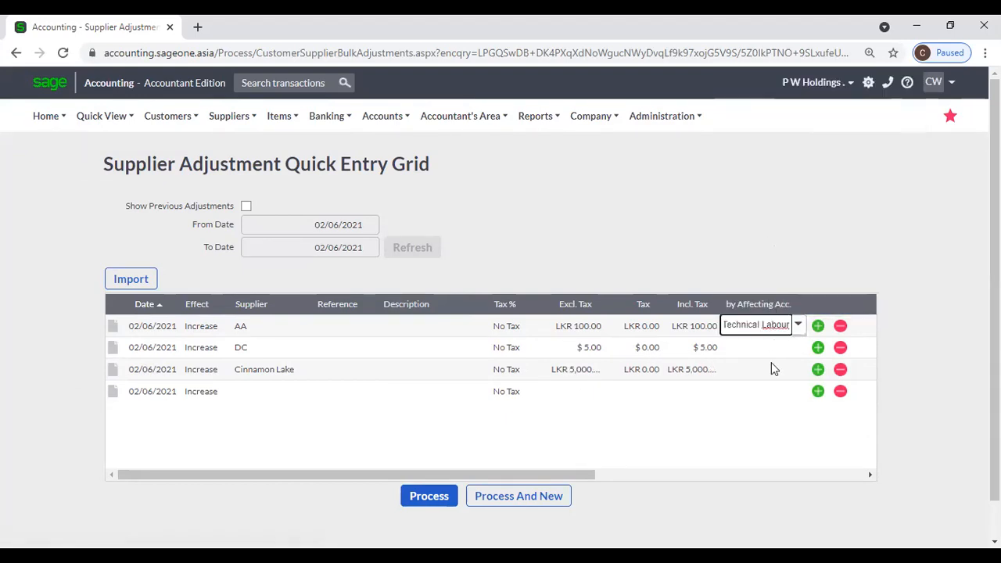
pyautogui.click(641, 481)
pyautogui.click(641, 476)
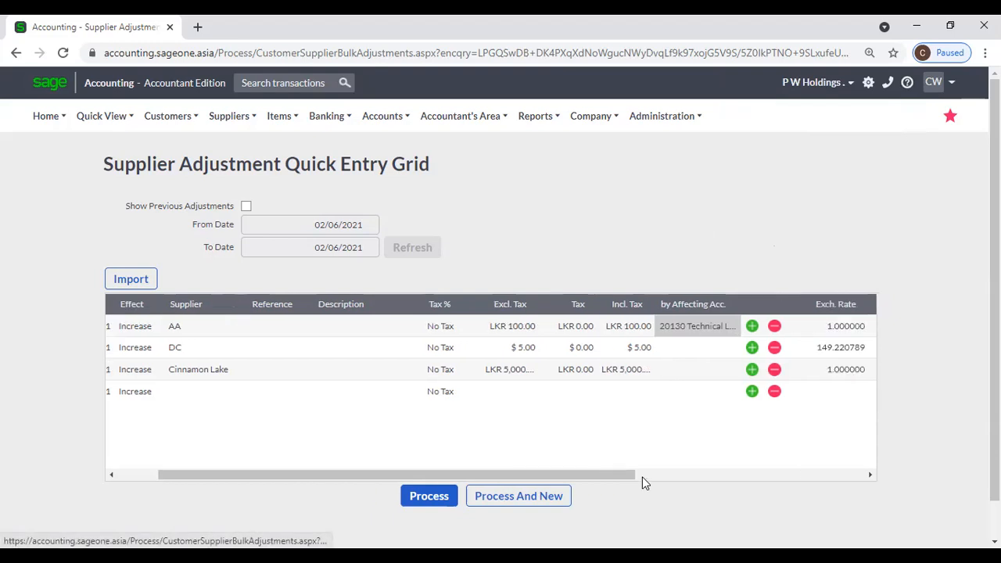
pyautogui.click(625, 326)
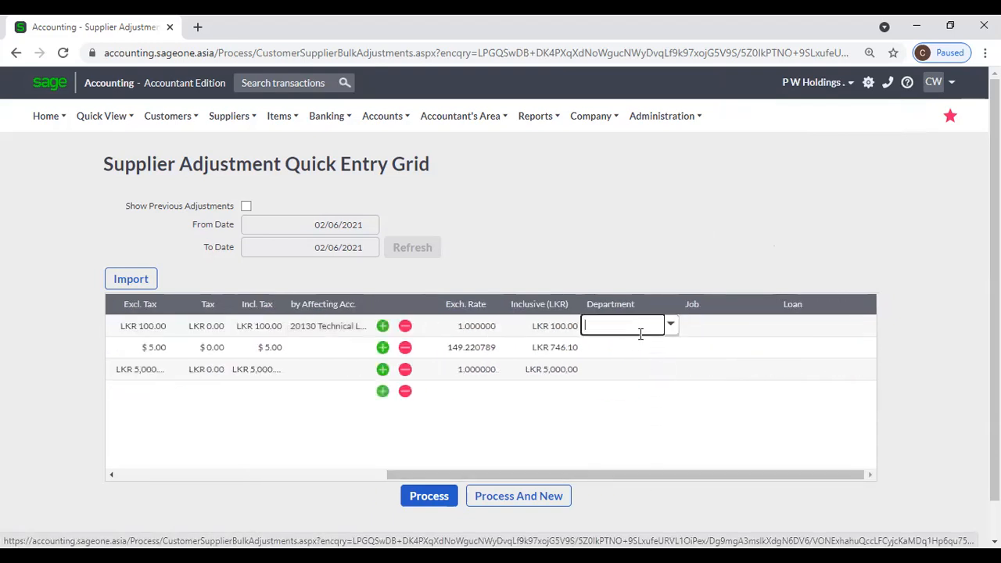
pyautogui.click(669, 325)
pyautogui.click(661, 383)
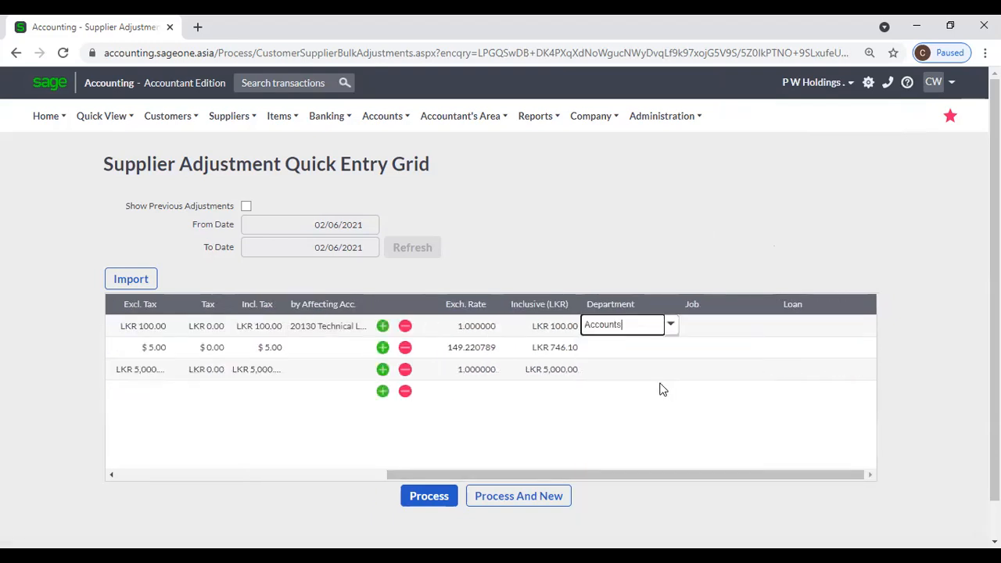
pyautogui.moveTo(637, 478); pyautogui.dragTo(263, 472)
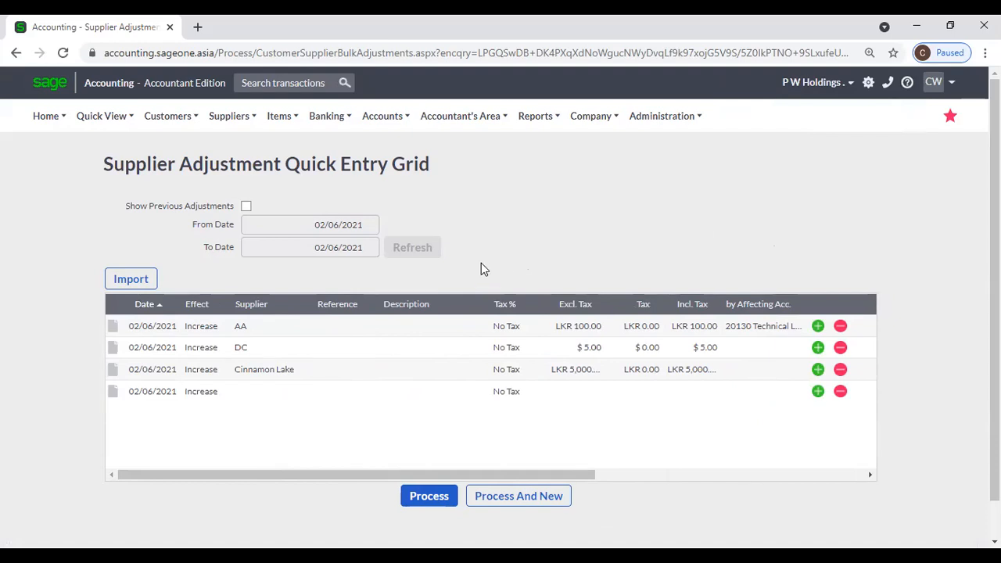
pyautogui.click(222, 125)
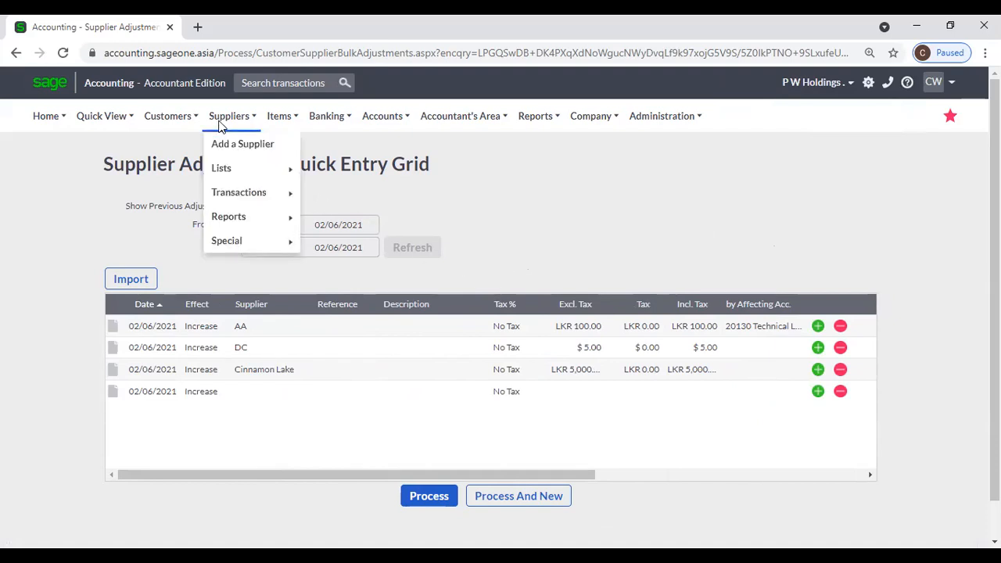
pyautogui.moveTo(235, 187)
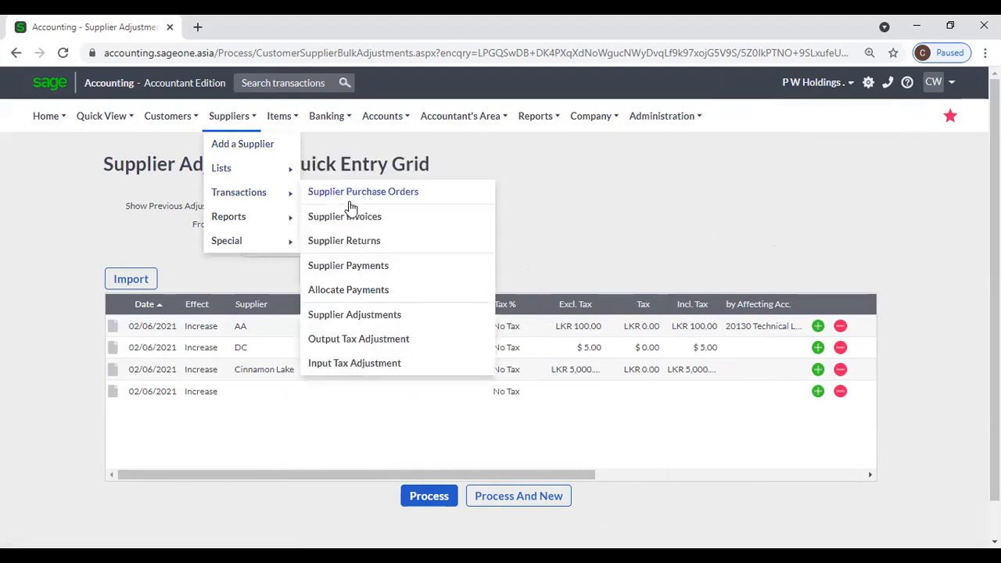
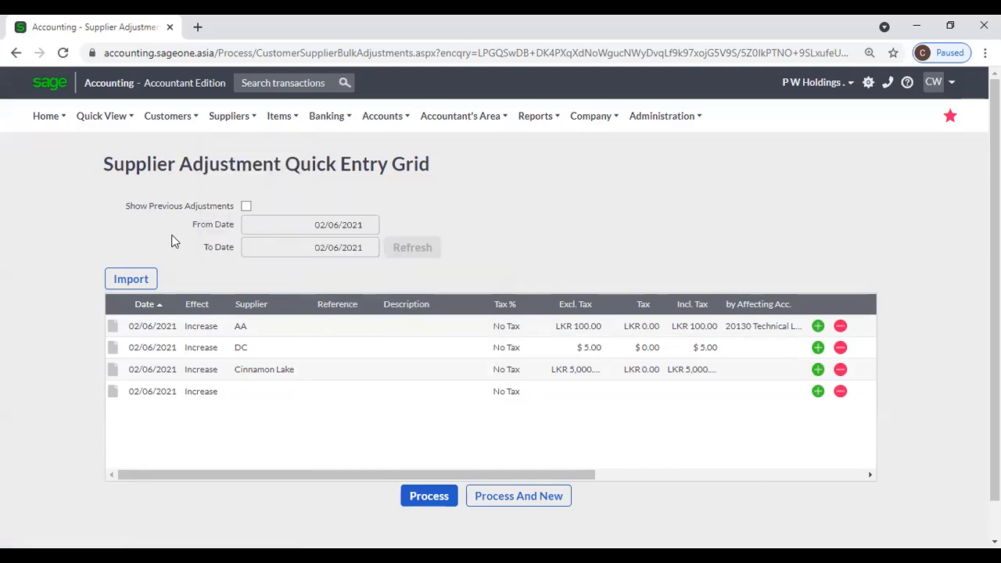
# Step: Show the import options and the CSV setup instructions, and download the example supplier adjustments file
pyautogui.click(130, 280)
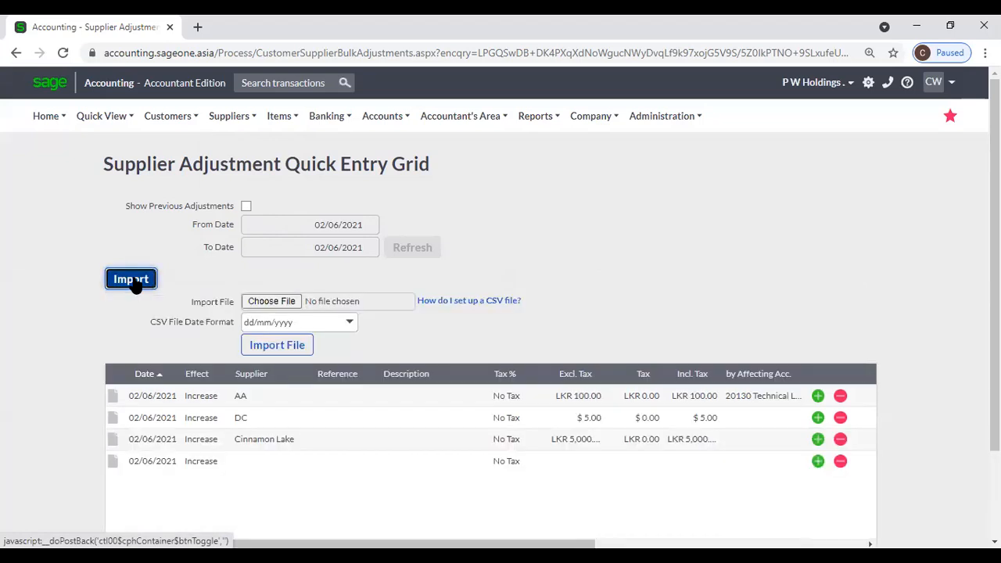
pyautogui.click(433, 308)
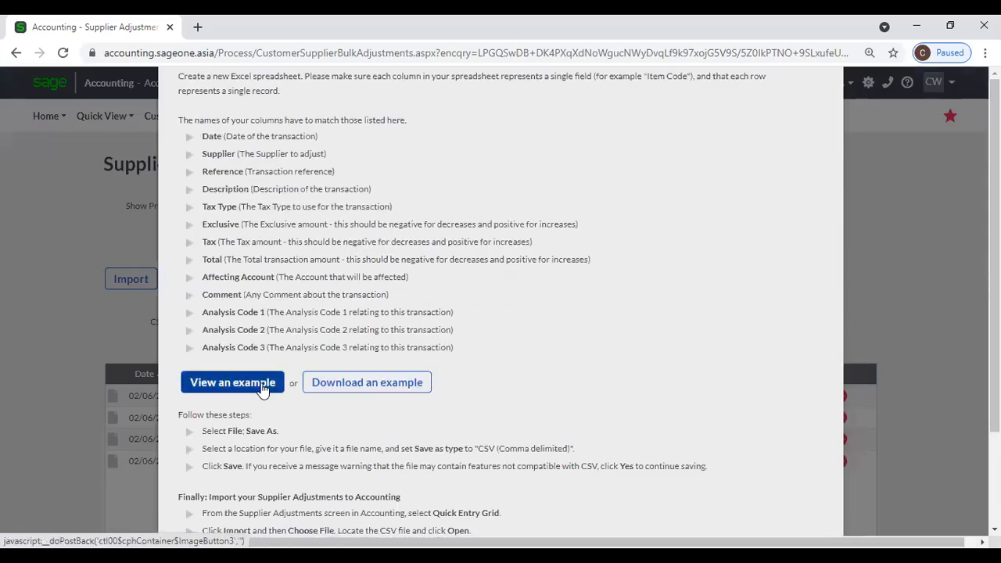
pyautogui.click(340, 387)
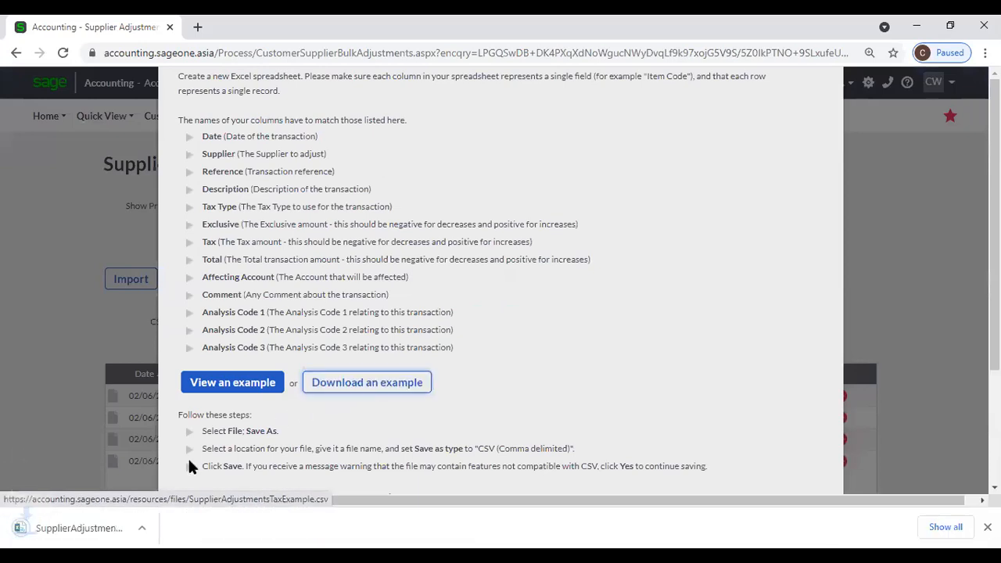
# Step: Open the downloaded SupplierAdjustmentsTaxExample file in Excel and fit the Date column's width to its contents
pyautogui.click(94, 532)
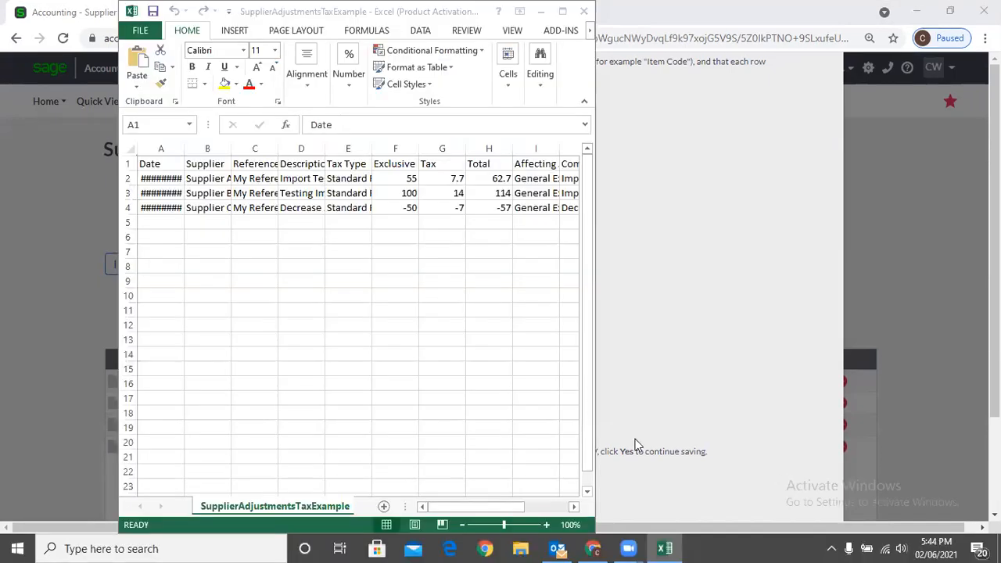
pyautogui.click(504, 413)
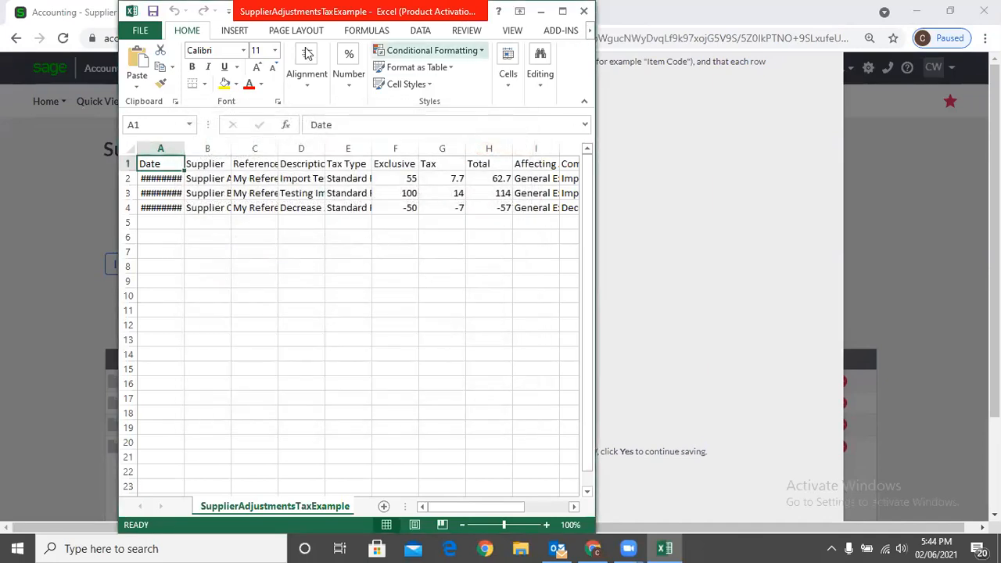
pyautogui.doubleClick(183, 147)
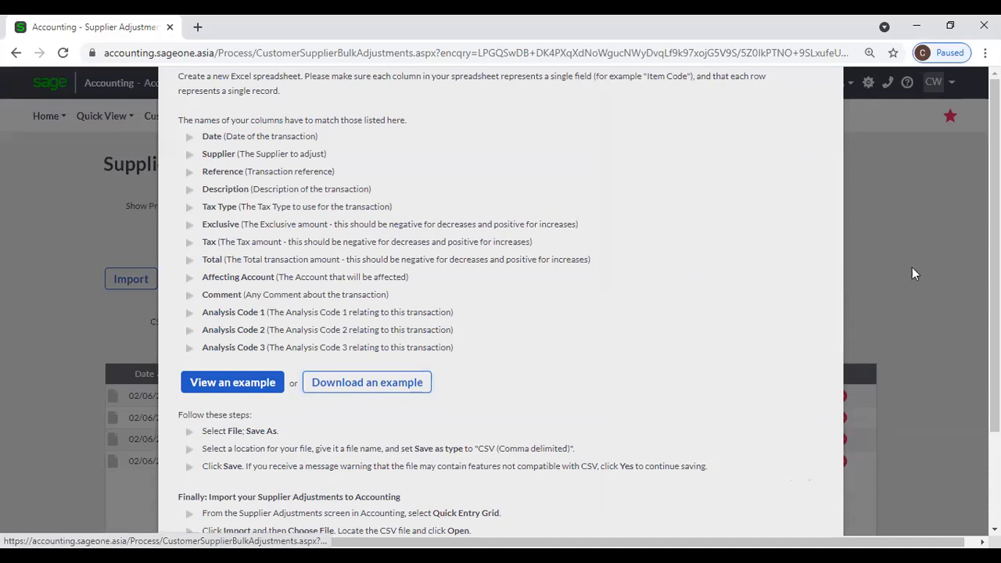
# Step: Look over the CSV setup instructions in the browser and close them to return to the quick entry grid
pyautogui.scroll(-3, 913, 281)
pyautogui.scroll(3, 914, 292)
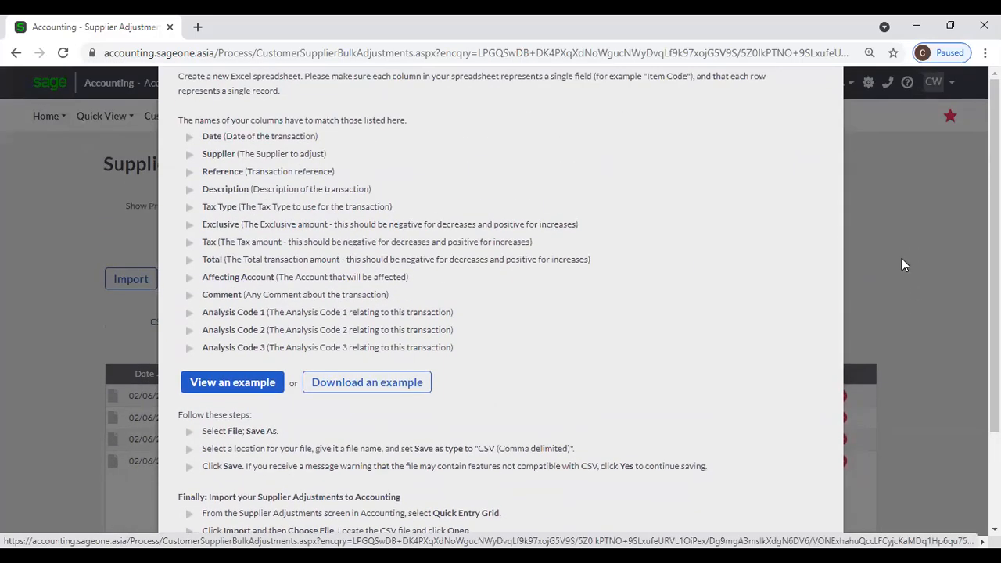
pyautogui.click(903, 264)
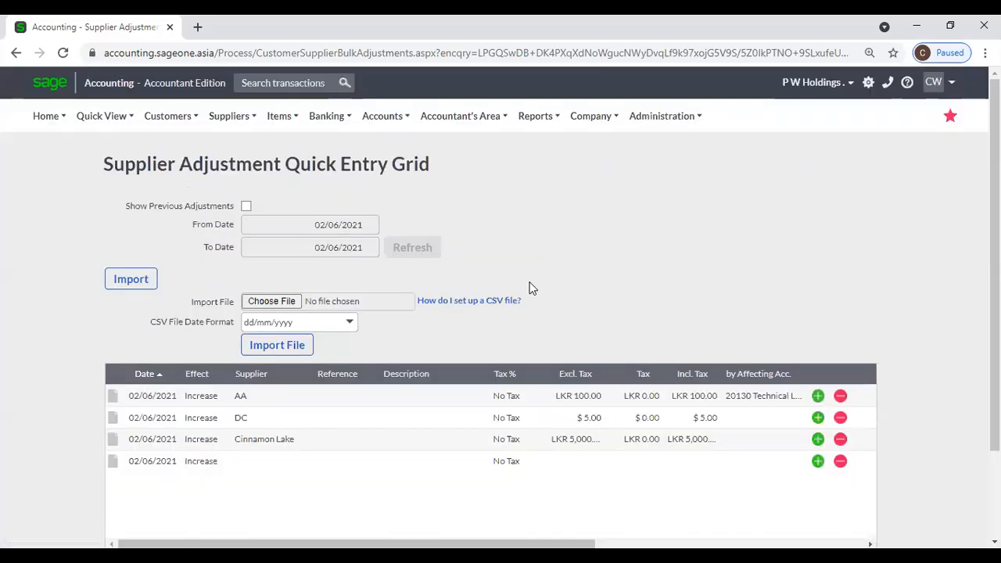
pyautogui.scroll(-2, 612, 300)
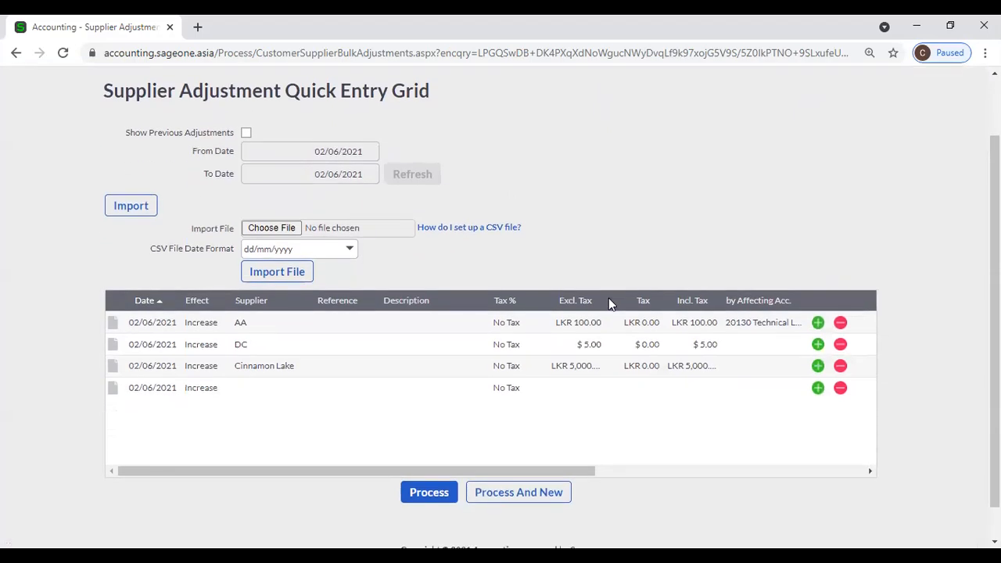
pyautogui.scroll(2, 469, 266)
pyautogui.moveTo(268, 141)
pyautogui.moveTo(230, 125)
pyautogui.moveTo(238, 198)
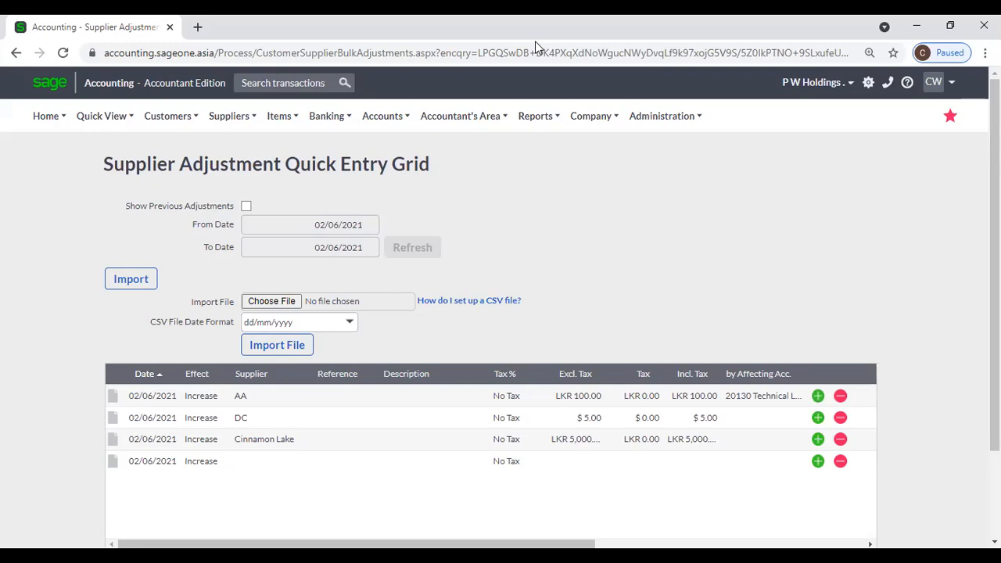
pyautogui.click(590, 116)
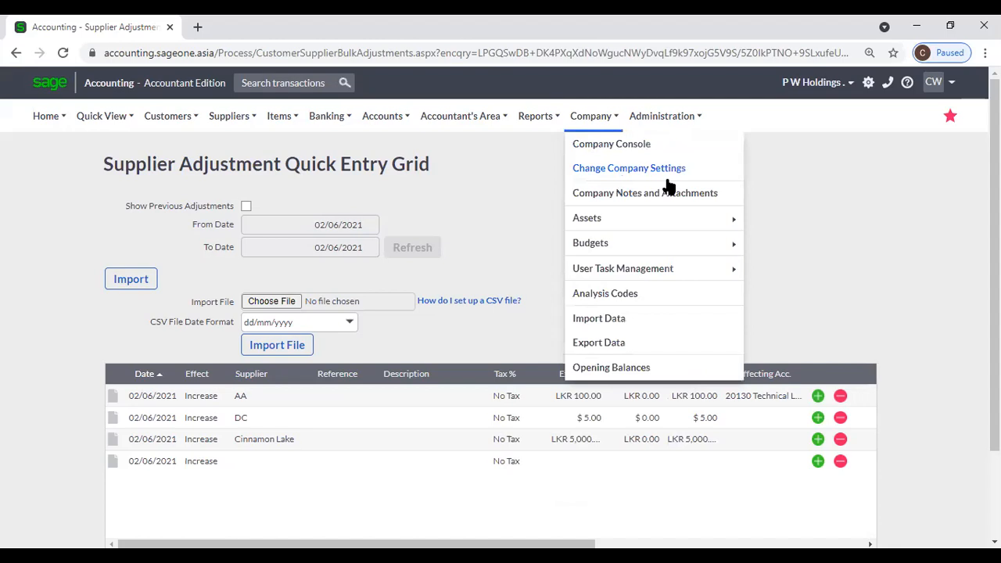
pyautogui.click(908, 196)
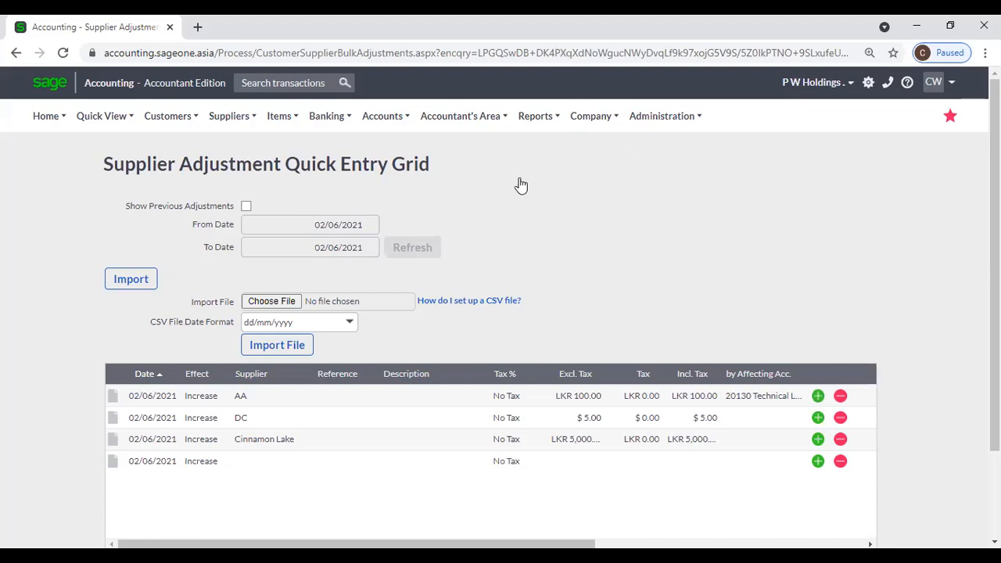
# Step: Show the choice of available supplier reports
pyautogui.click(230, 115)
pyautogui.moveTo(240, 222)
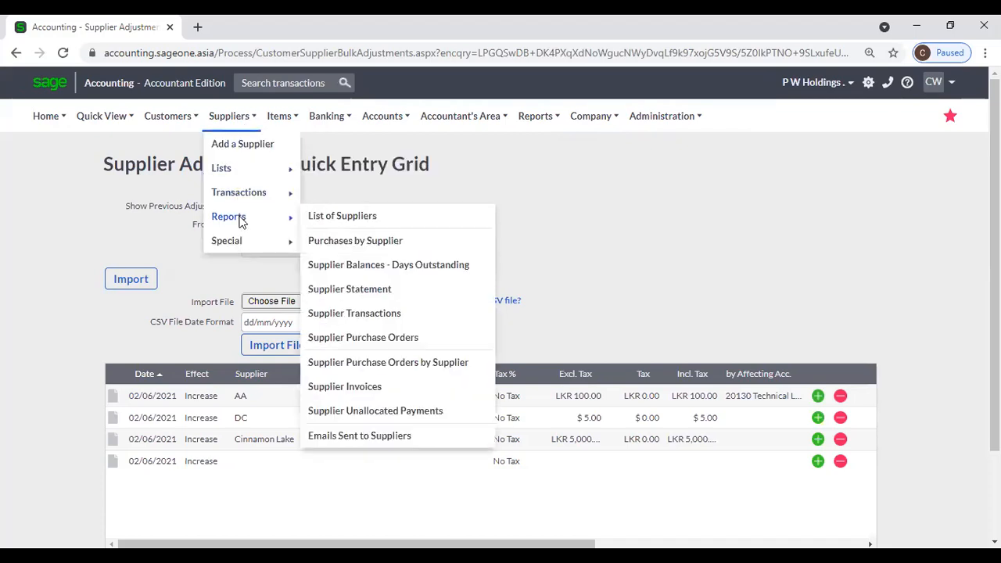